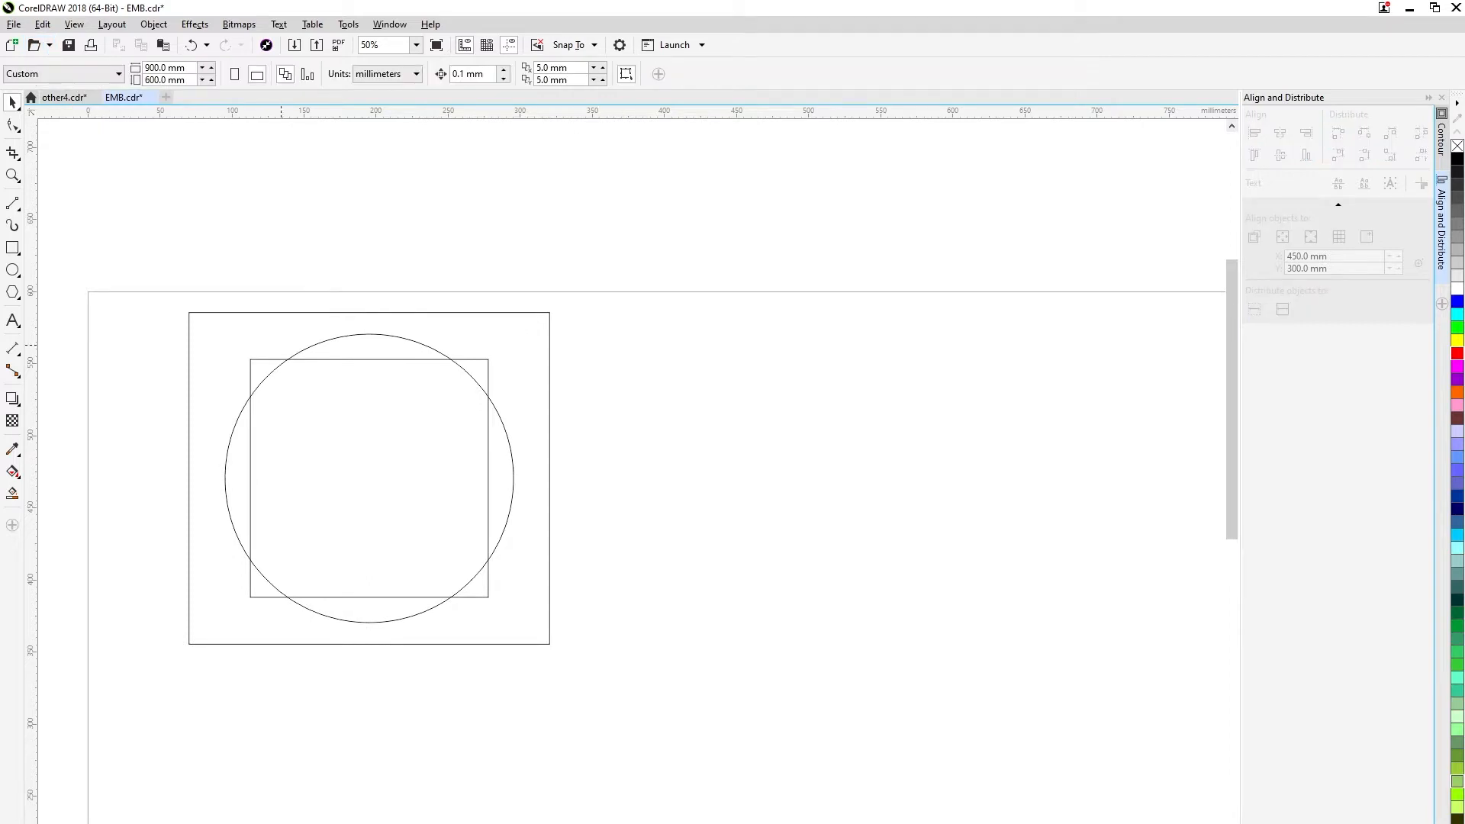
Draw a circle 15 mm in diameter and centre it on the inner square's upper-left corner.
key("F7")
left_click_drag(250, 359, 280, 389)
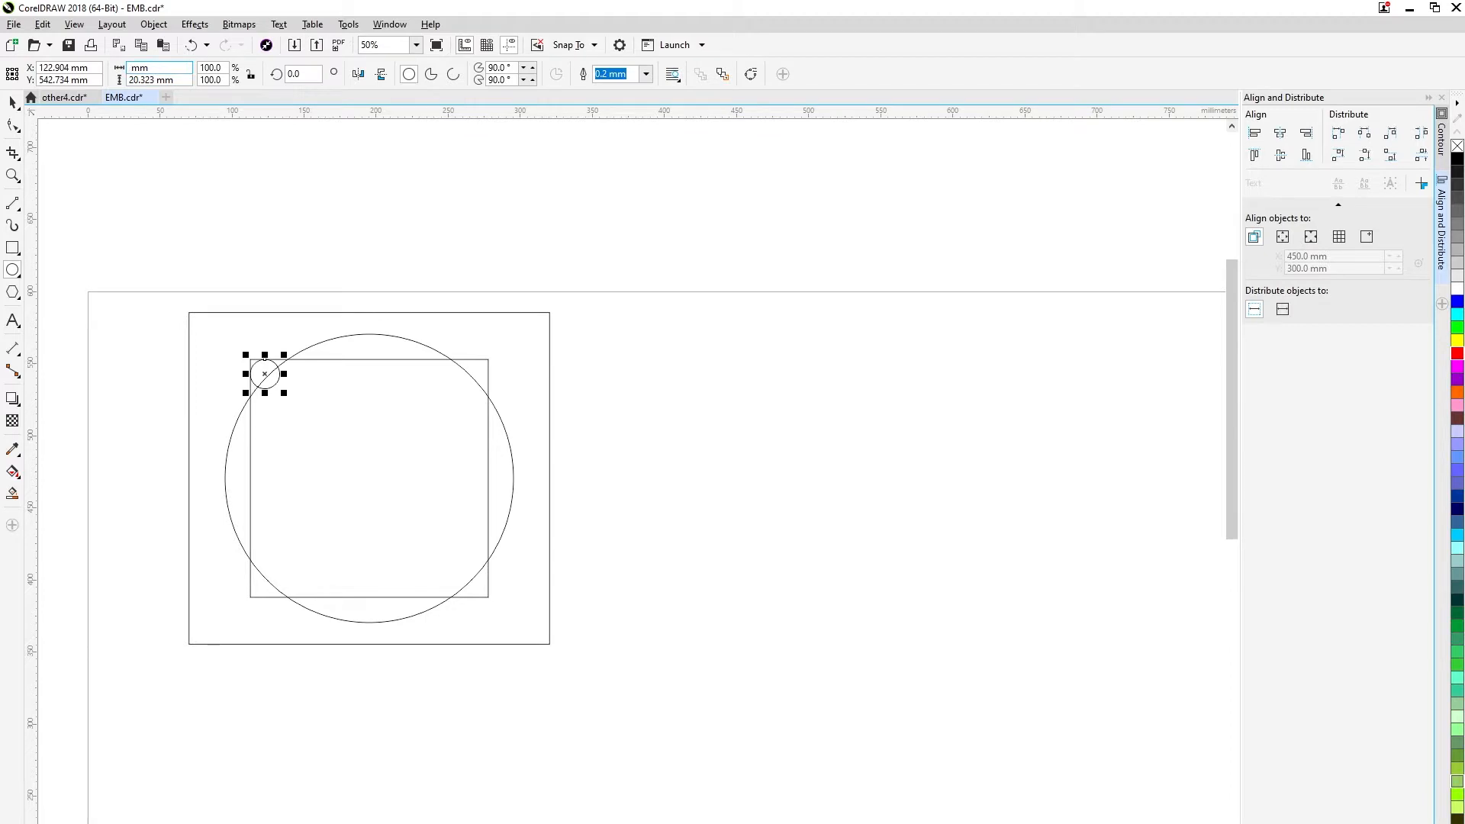
type("15")
key("Tab")
type("15")
key("Return")
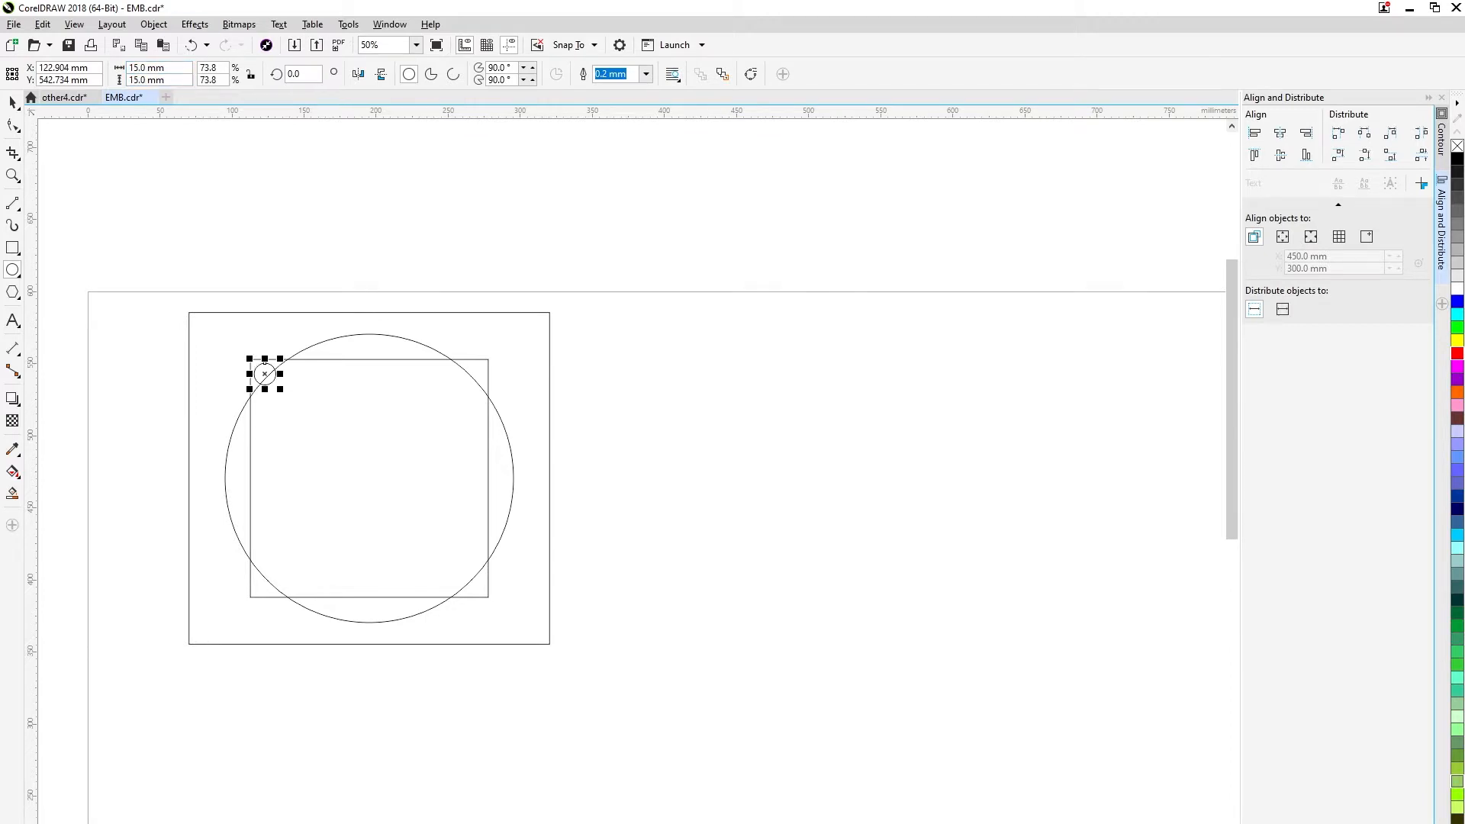
scroll(247, 480, "up", 1)
left_click_drag(284, 268, 256, 239)
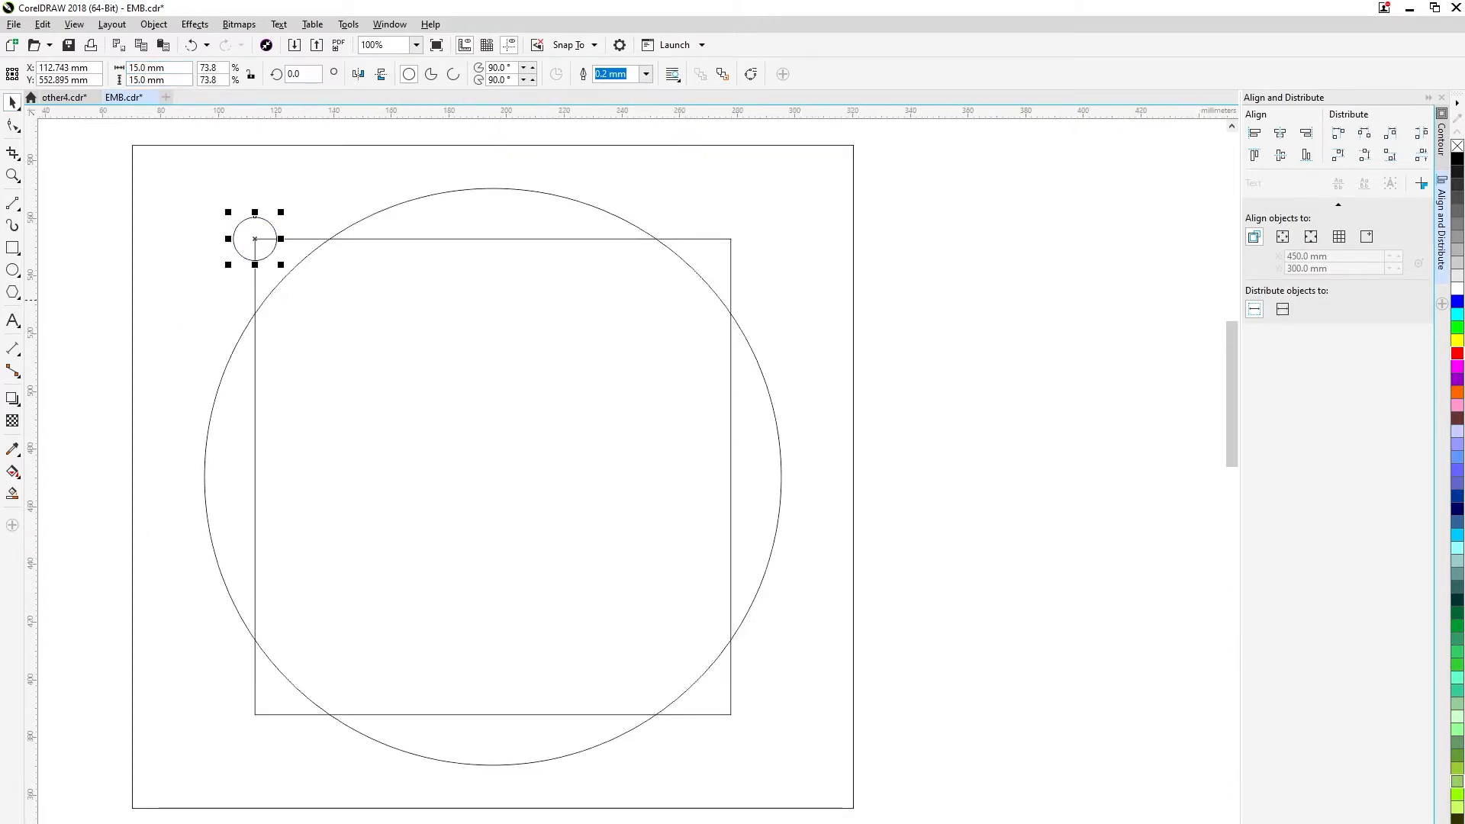
Copy the 15 mm circle to the other three corners of the inner square, centred on each corner.
scroll(413, 300, "down", 1)
left_click_drag(334, 270, 572, 269)
right_click(572, 270)
left_click(333, 270)
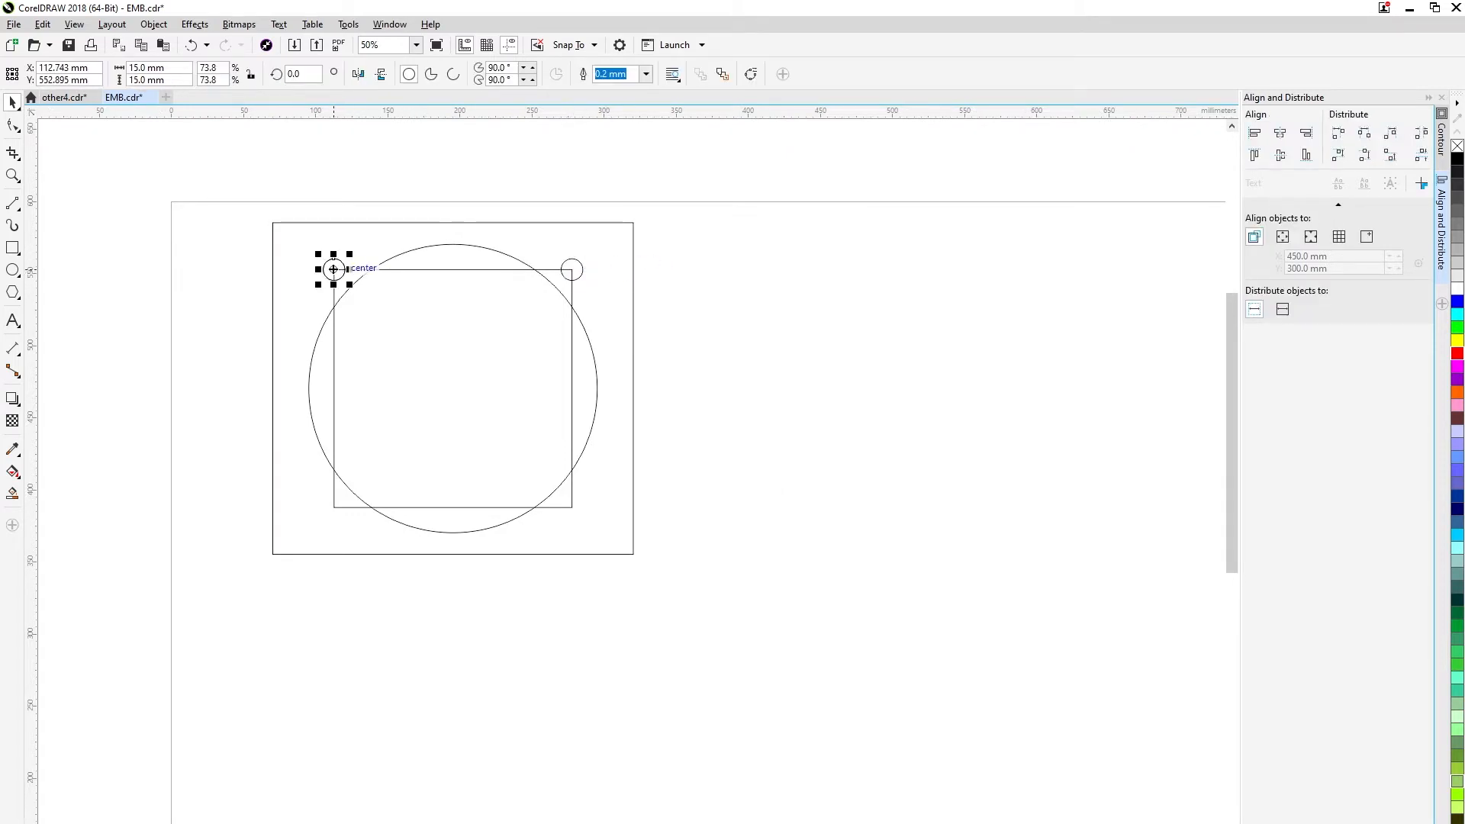
left_click_drag(333, 270, 333, 507)
right_click(334, 507)
left_click(333, 269)
left_click_drag(333, 270, 571, 506)
right_click(571, 506)
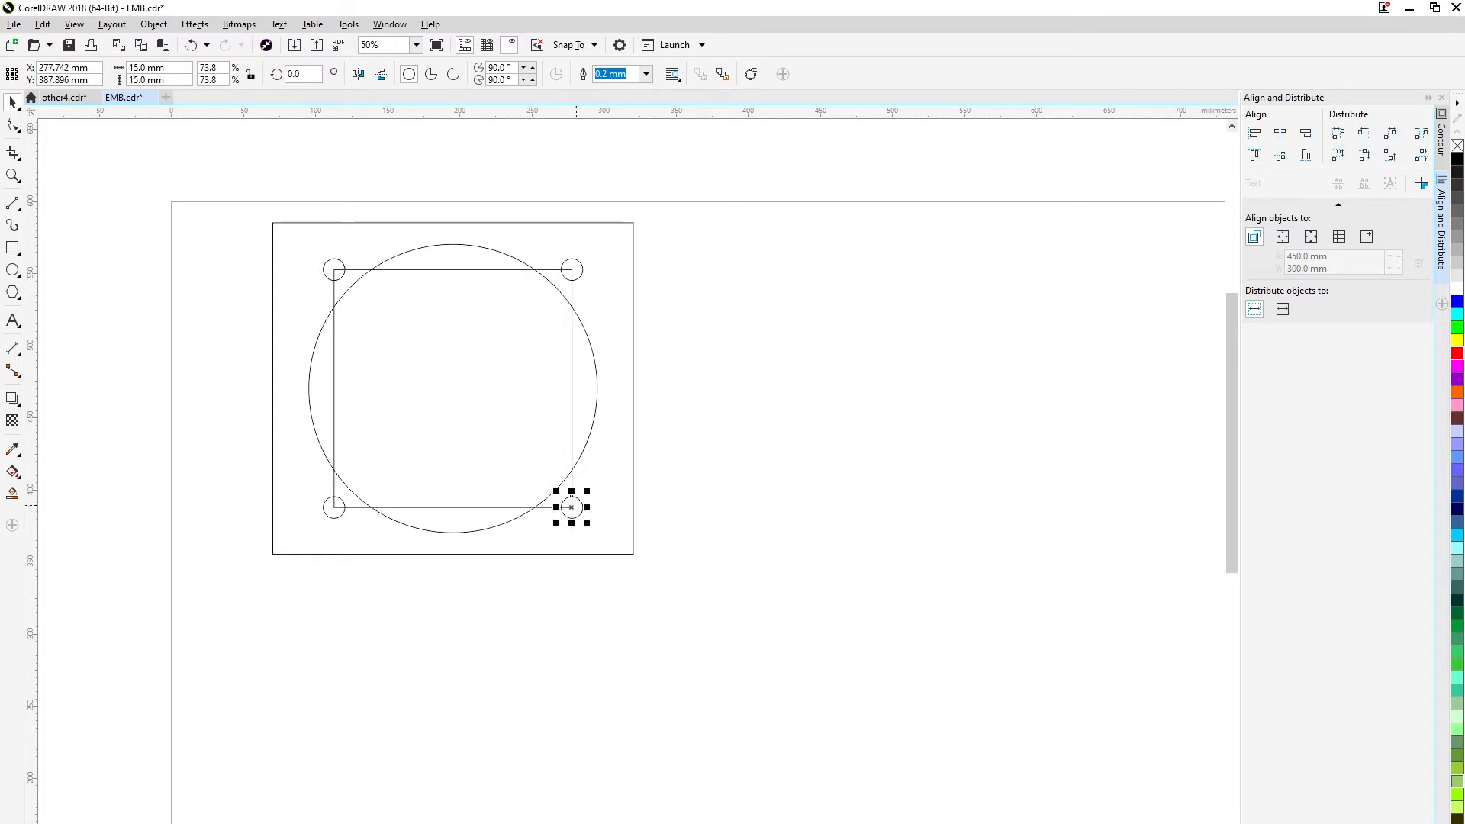
key("Escape")
key("F6")
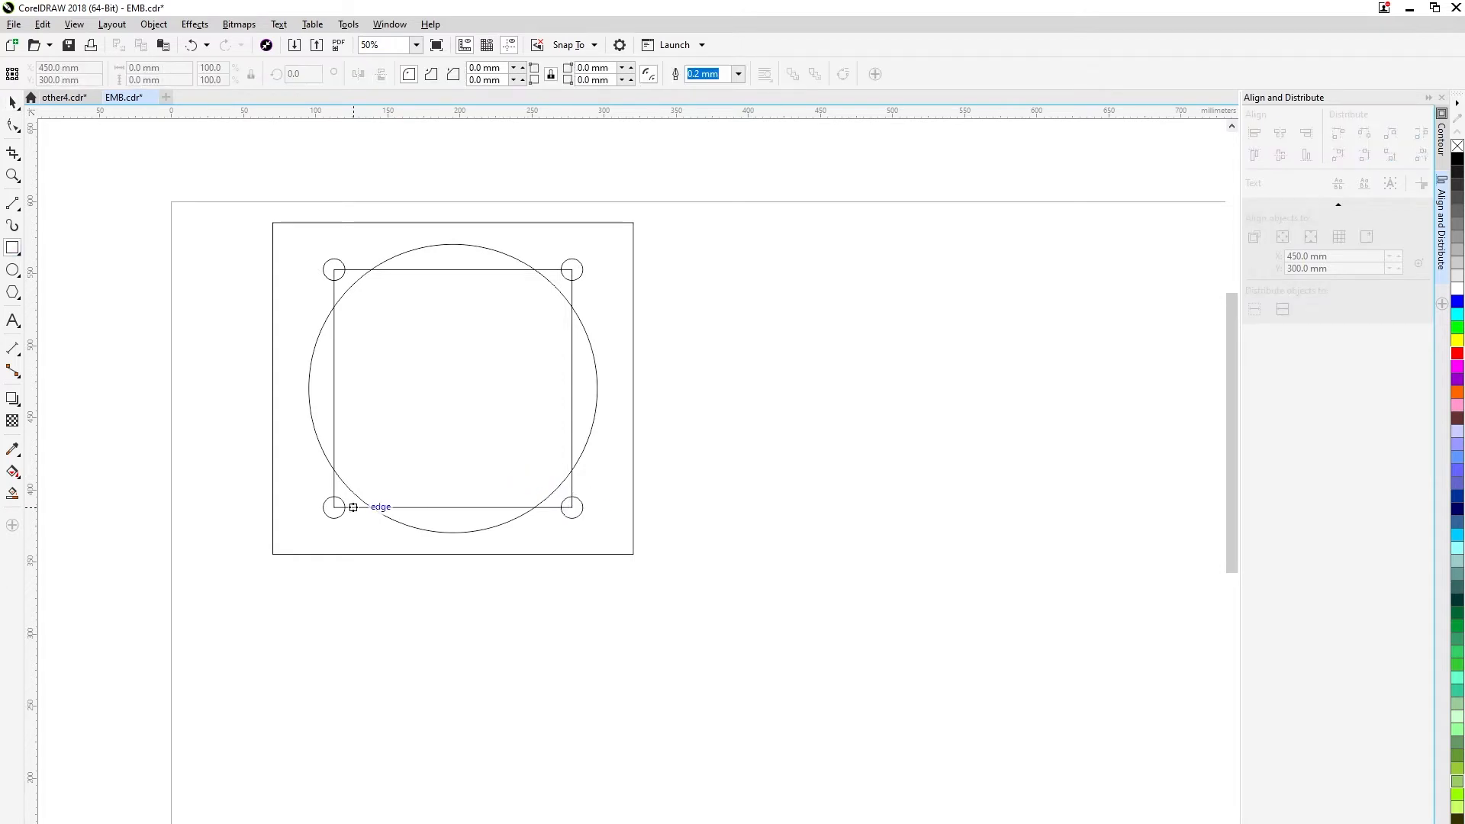
left_click_drag(352, 507, 379, 554)
key("space")
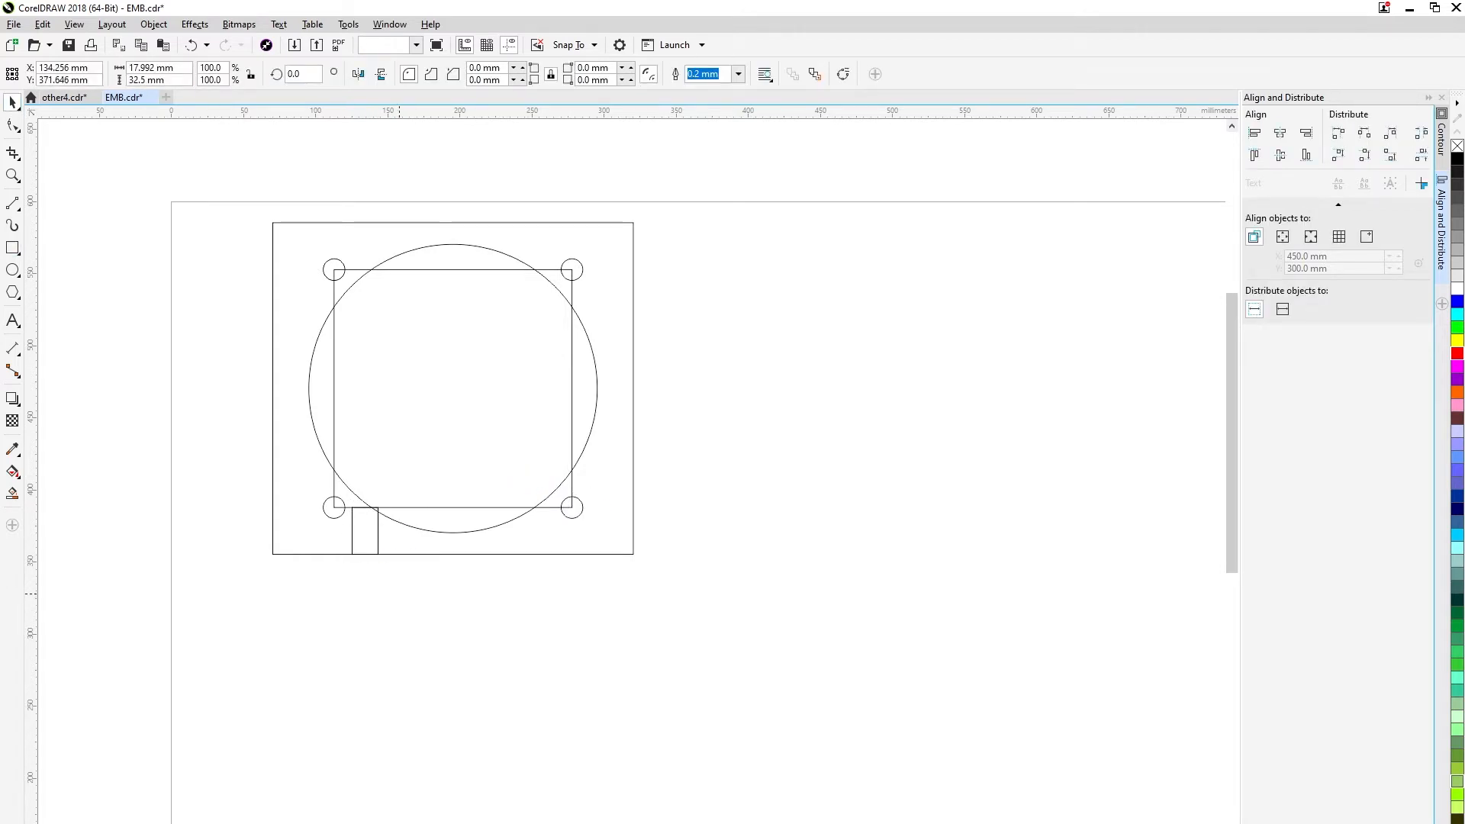
key("Delete")
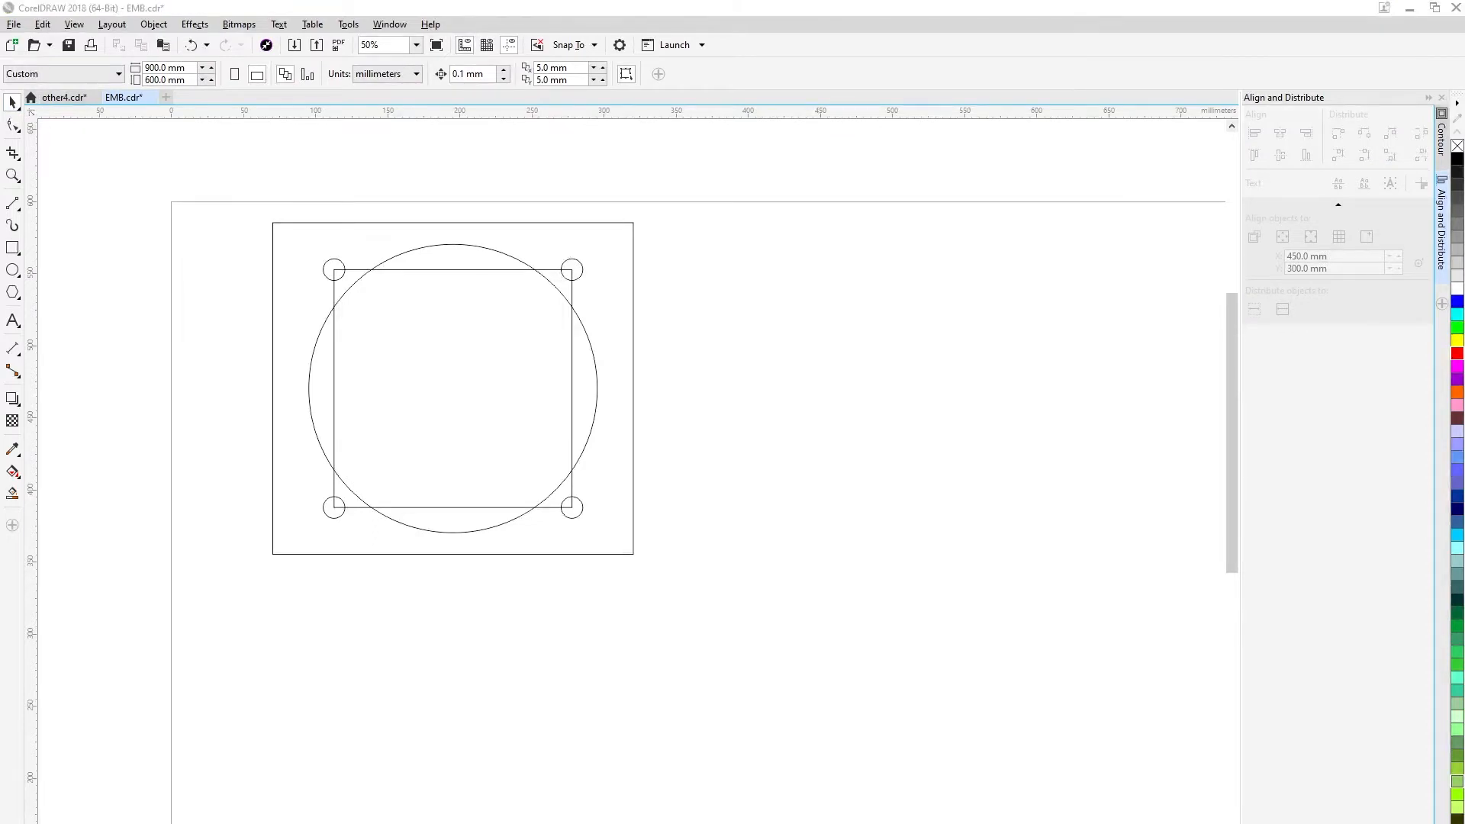
Draw two pairs of parallel diagonal lines along the edges of the opposite corner circles, crossing at the middle of the large circle.
left_click(12, 203)
mouse_move(326, 277)
left_mouse_down()
mouse_move(419, 418)
mouse_move(564, 515)
mouse_move(531, 412)
mouse_move(327, 275)
mouse_move(341, 262)
left_mouse_up()
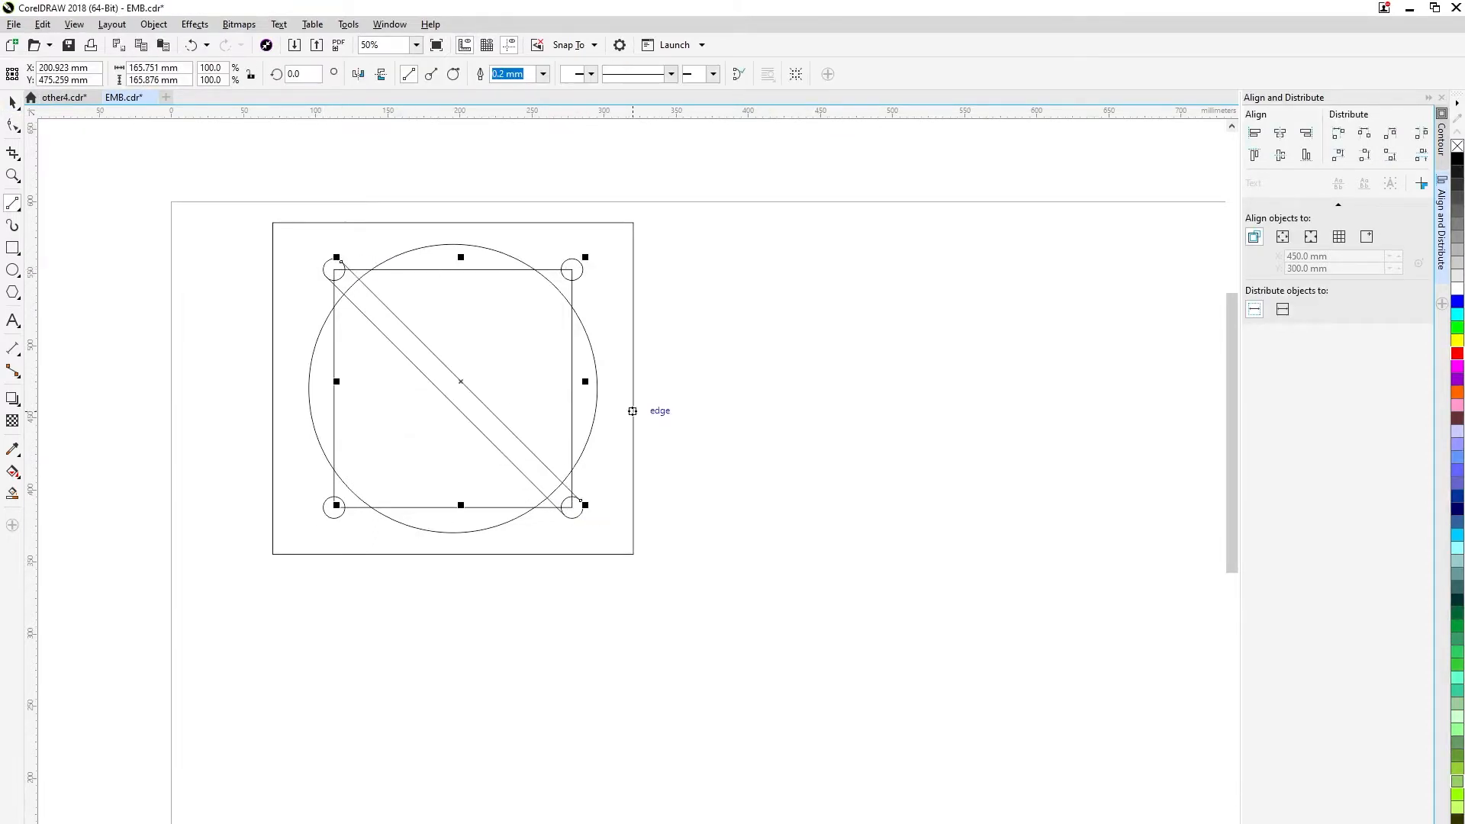
scroll(595, 506, "up", 3)
scroll(427, 445, "down", 4)
scroll(362, 412, "up", 1)
left_click_drag(383, 547, 609, 310)
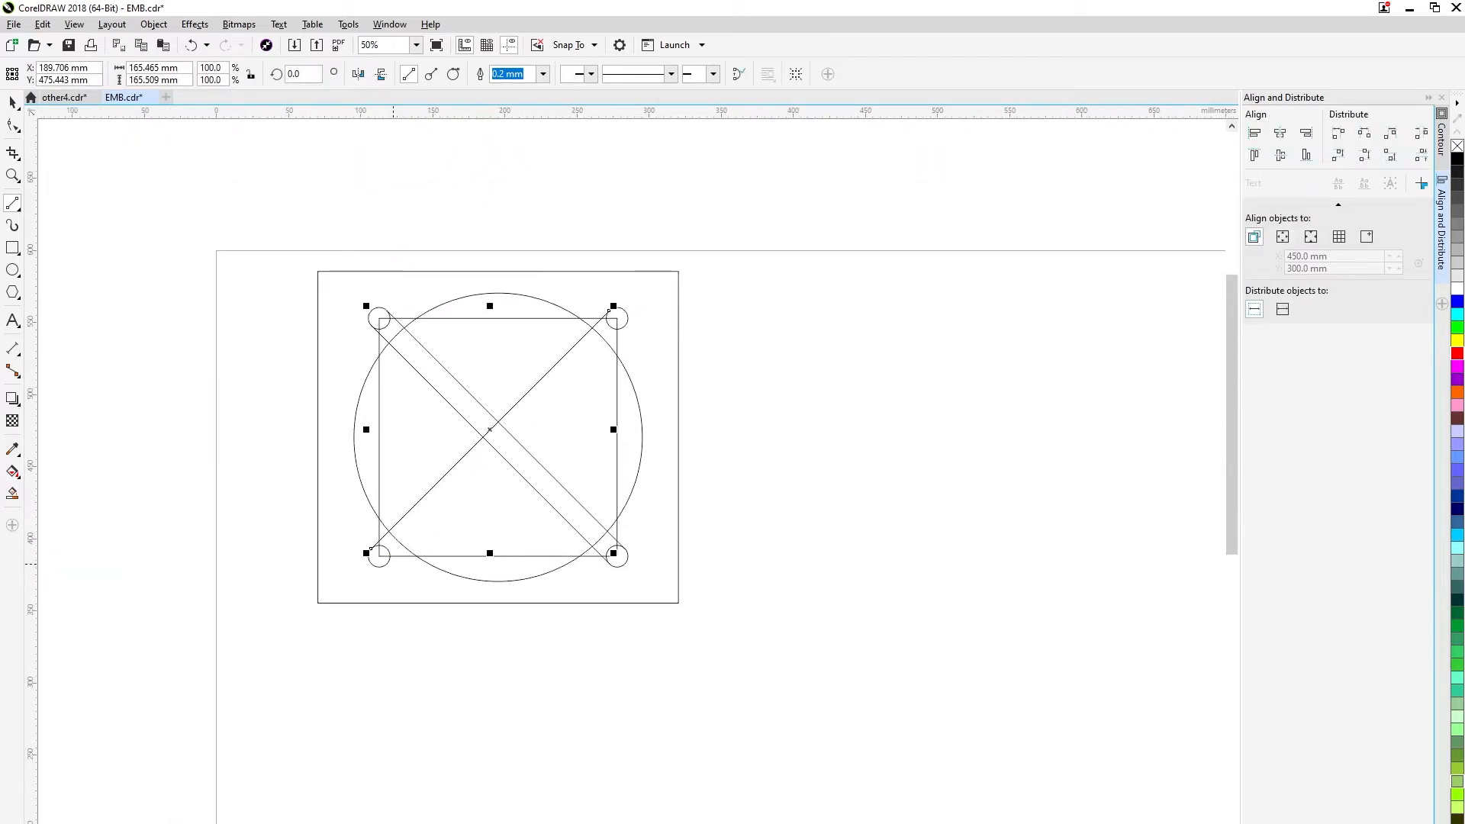
left_click_drag(387, 564, 625, 327)
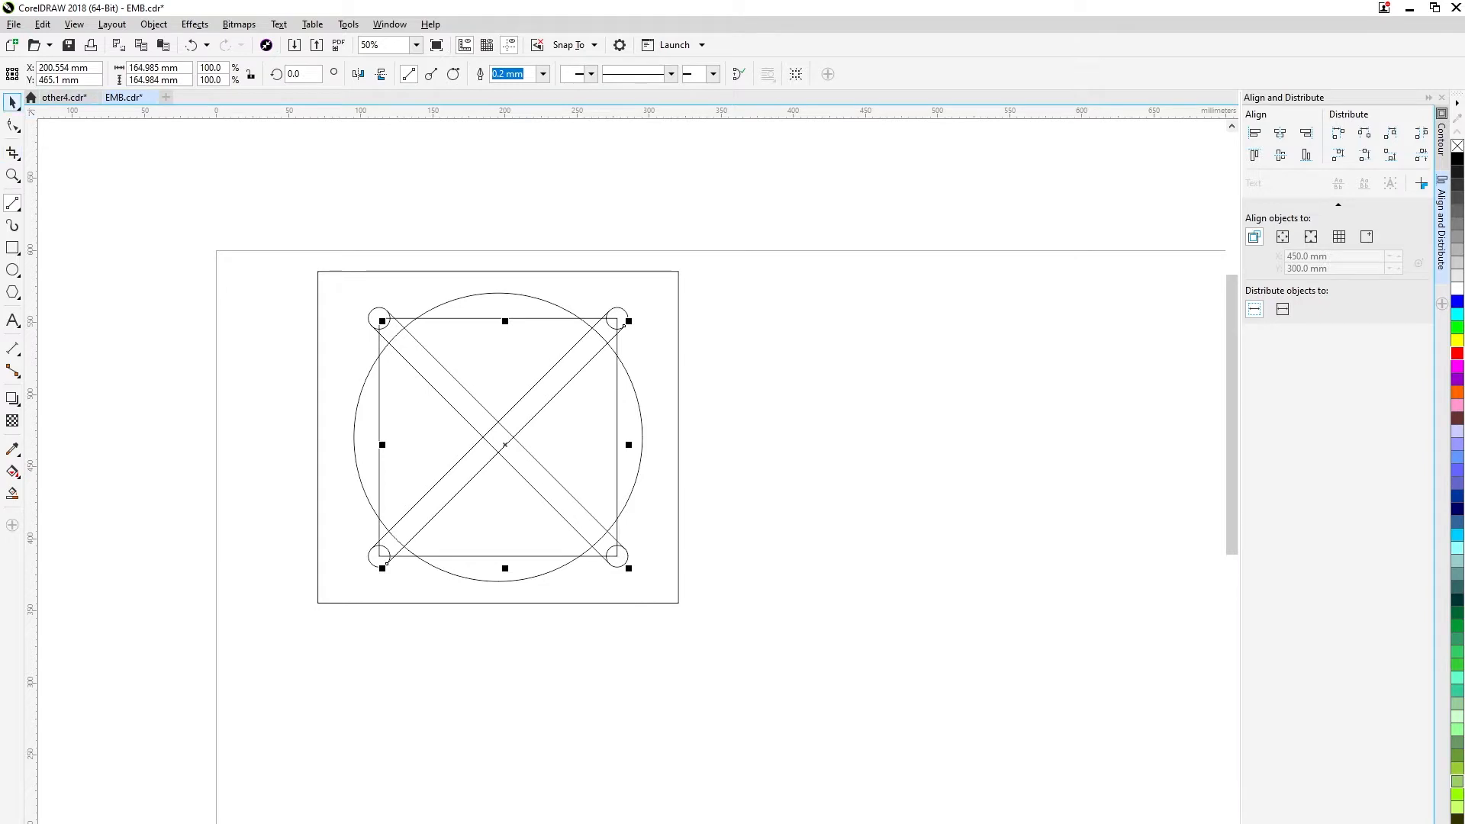
left_click(12, 102)
left_click(866, 479)
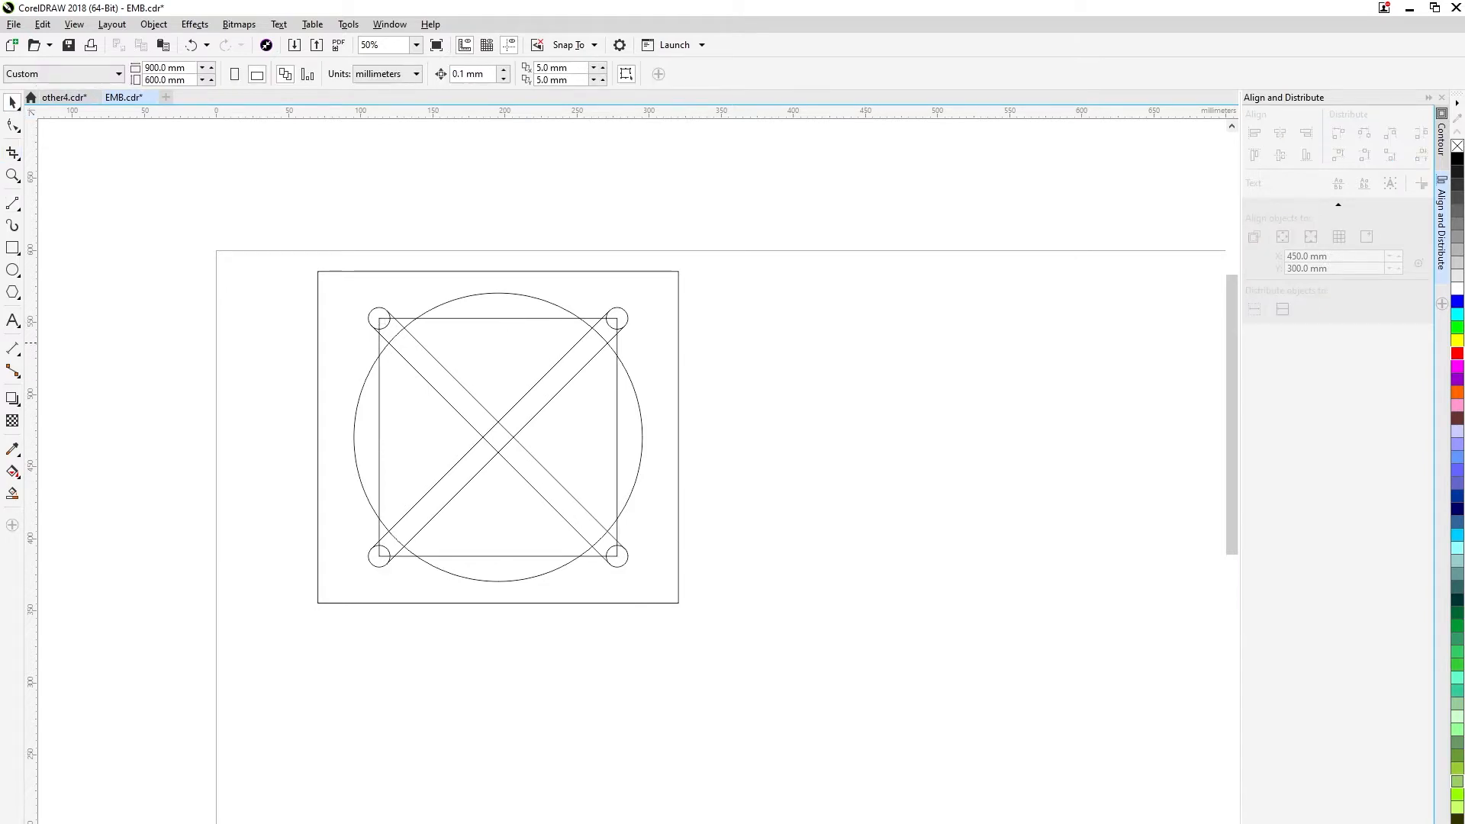
Delete the inner square, keeping the corner circles and diagonal lines.
left_click(509, 318)
key("Delete")
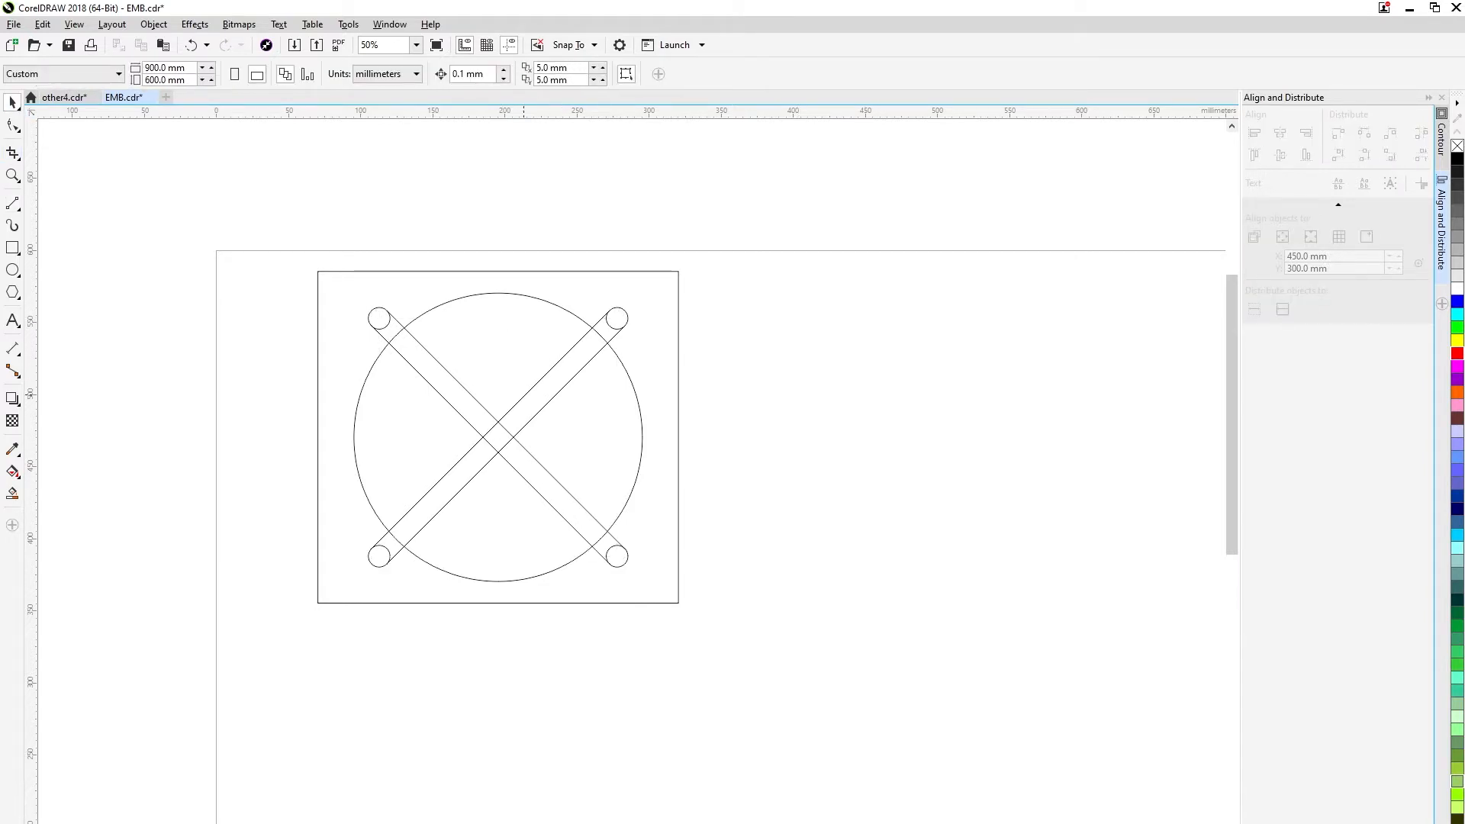
left_click(651, 326)
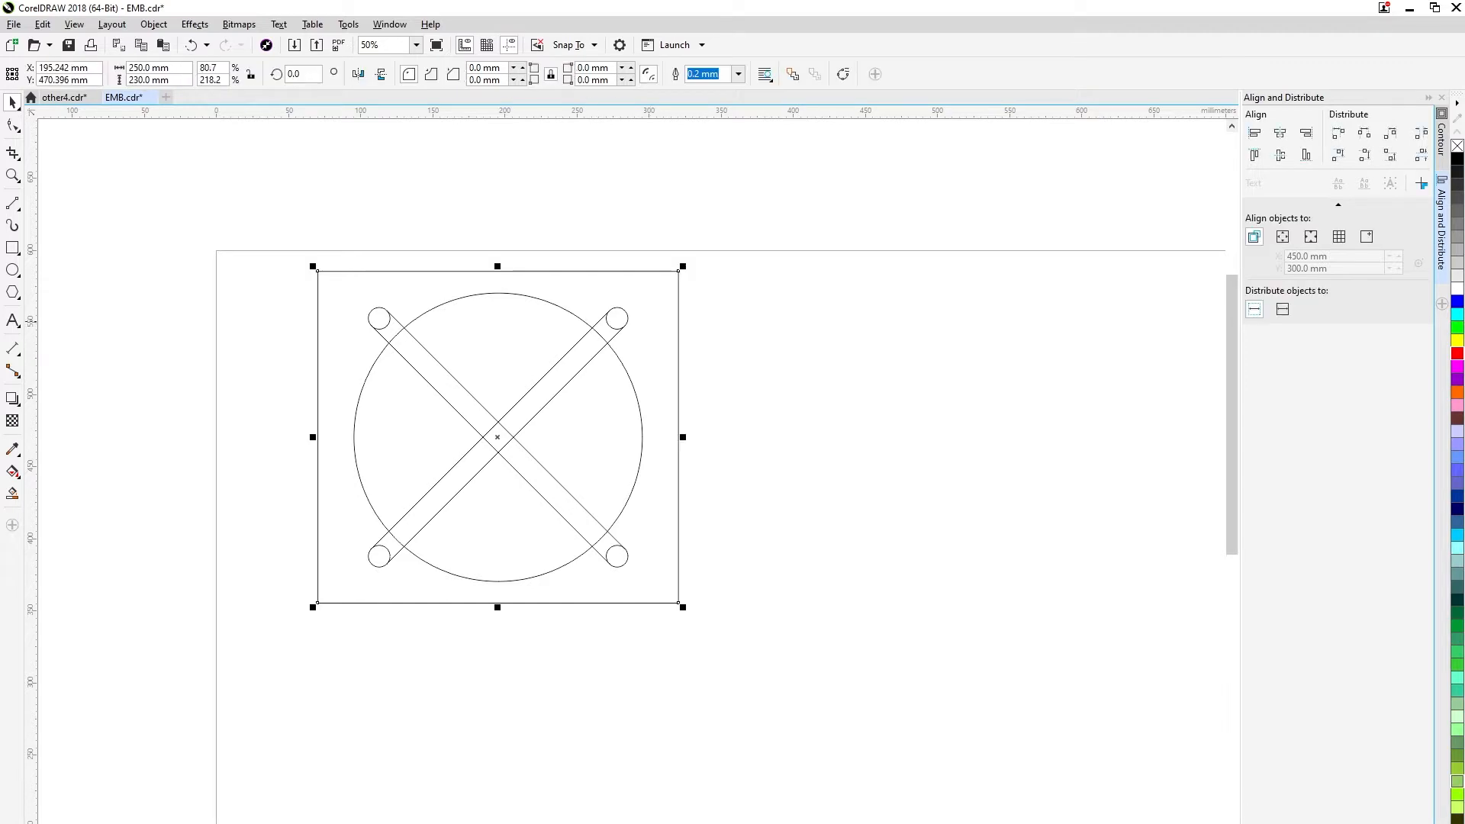
key("Escape")
left_click(615, 316)
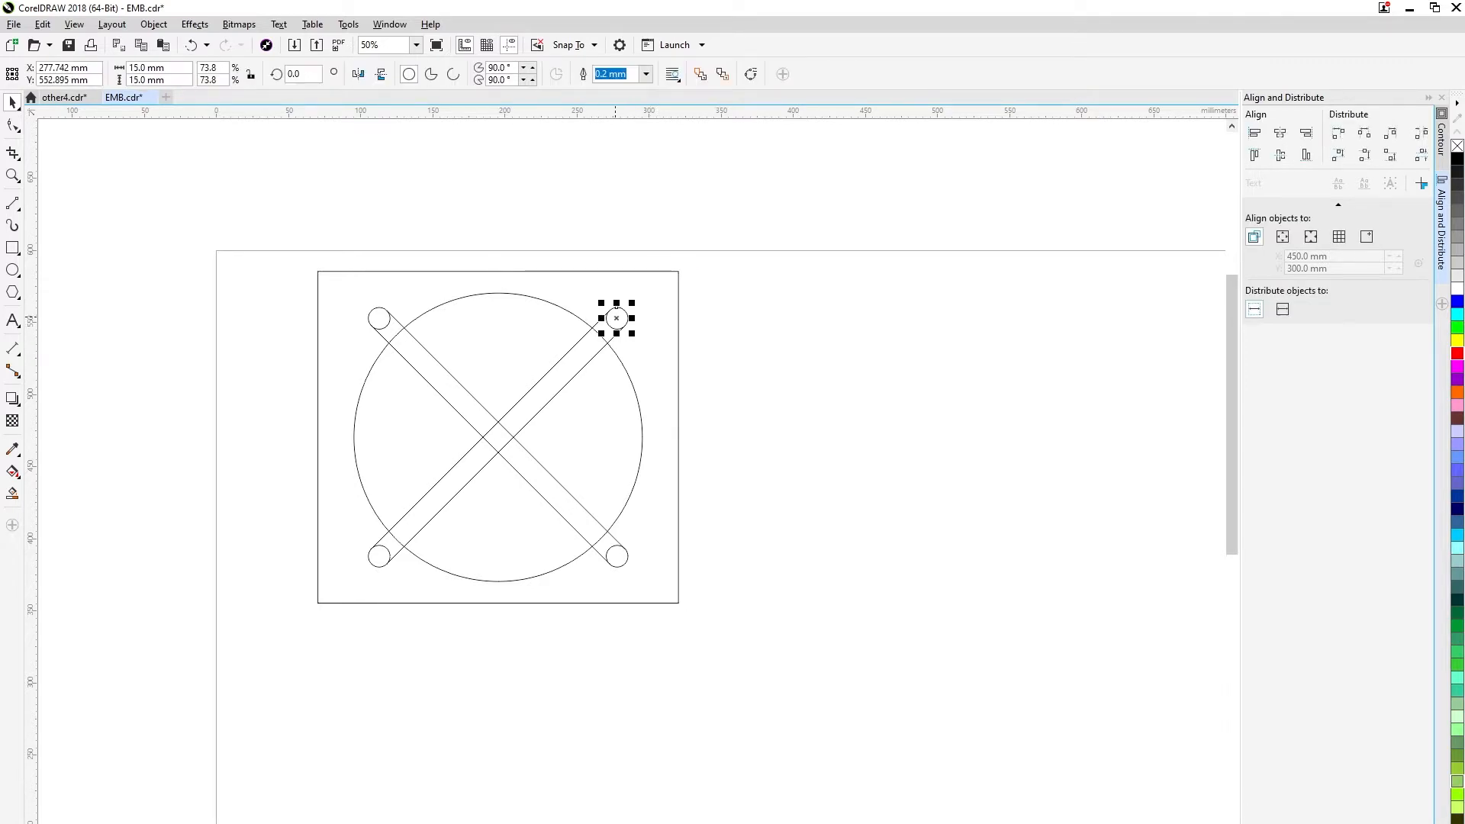
left_click(578, 343, "shift")
left_click(397, 555, "shift")
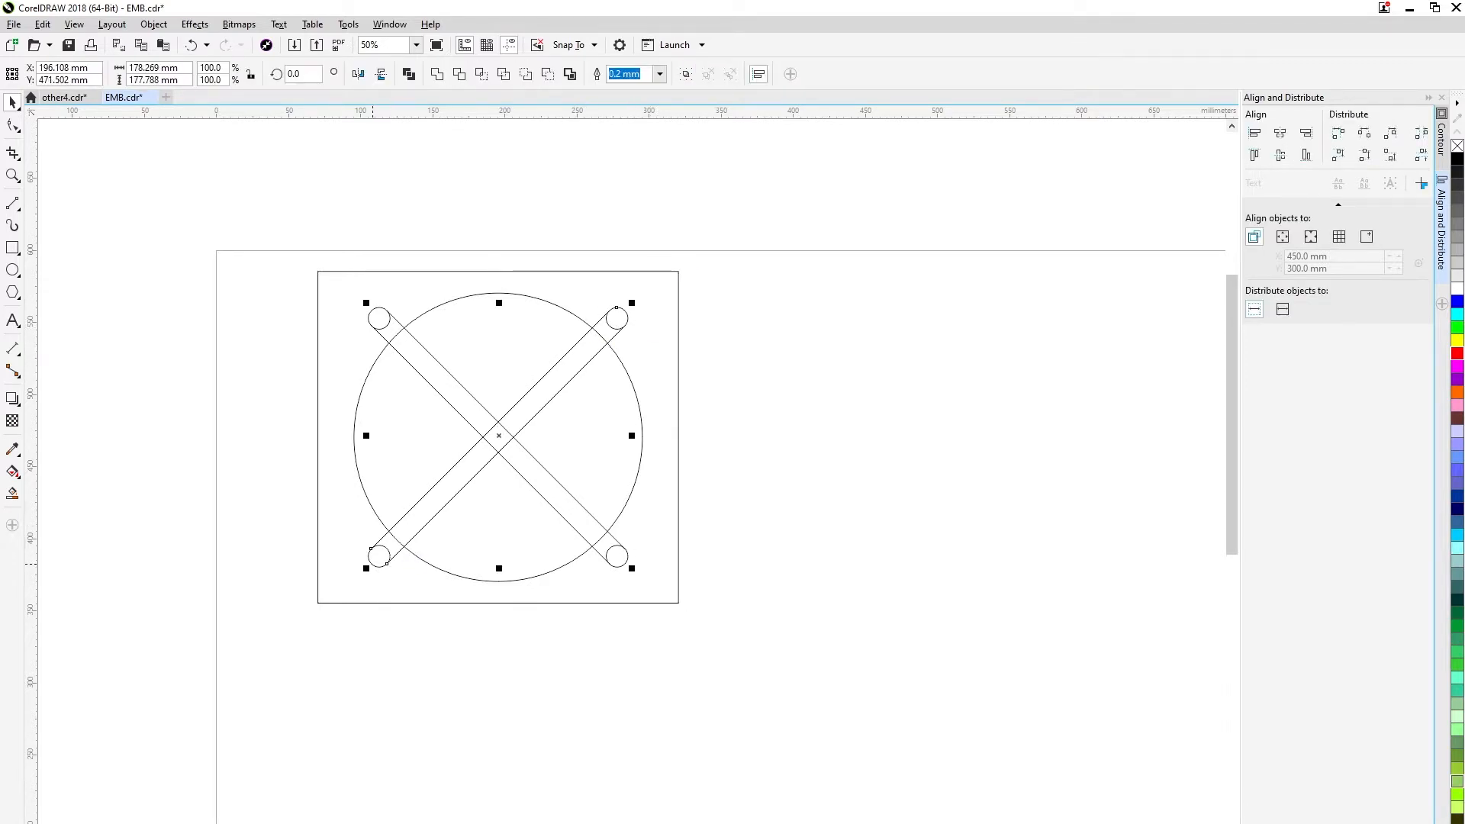
left_click(385, 558, "shift")
left_click(409, 74)
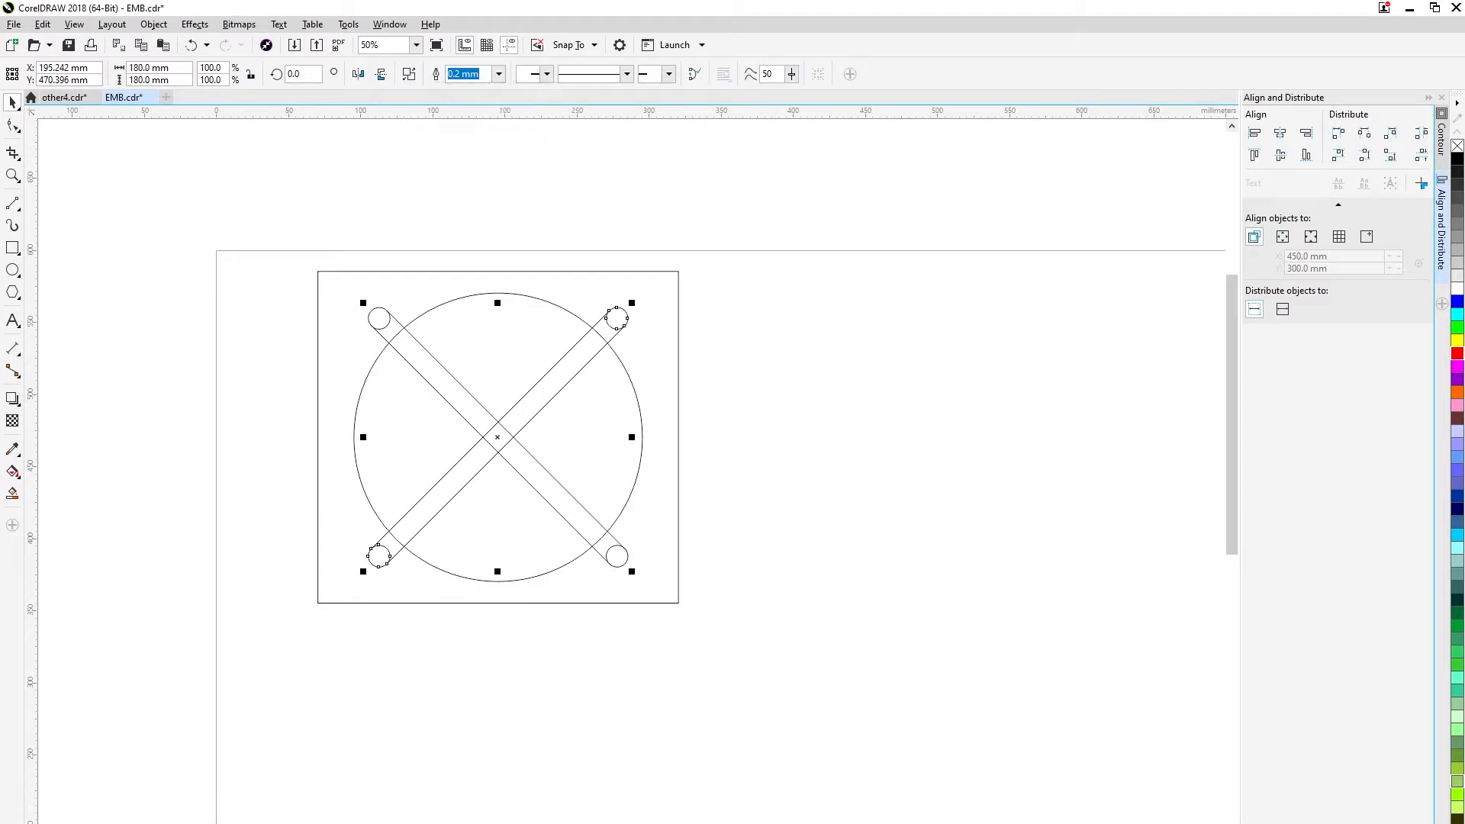
key("ctrl+z")
key("ctrl+z")
key("ctrl+z")
key("ctrl+z")
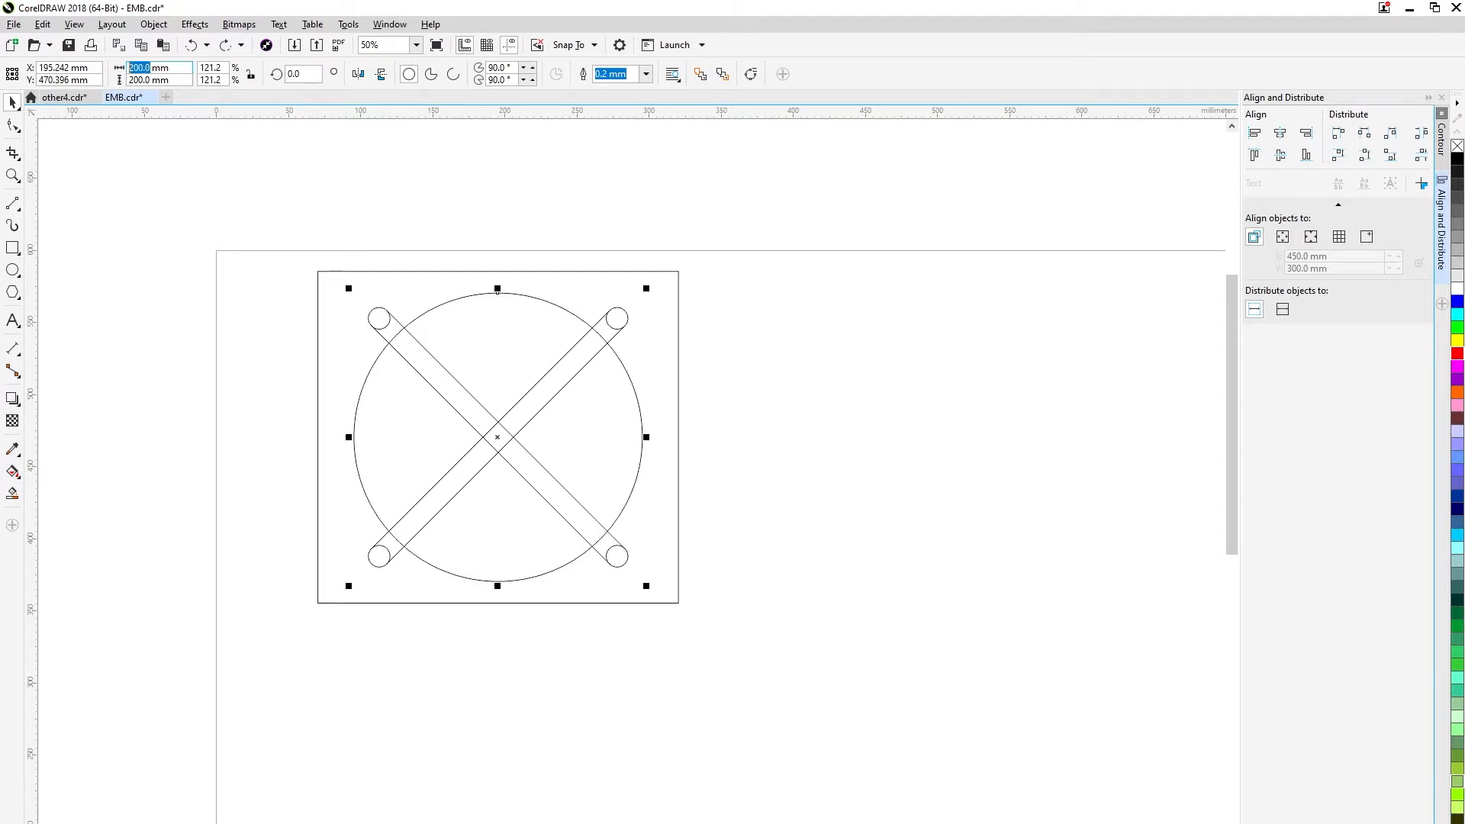
Set the large circle's width to 208 mm, leaving its height at 200 mm.
key("Return")
key("Escape")
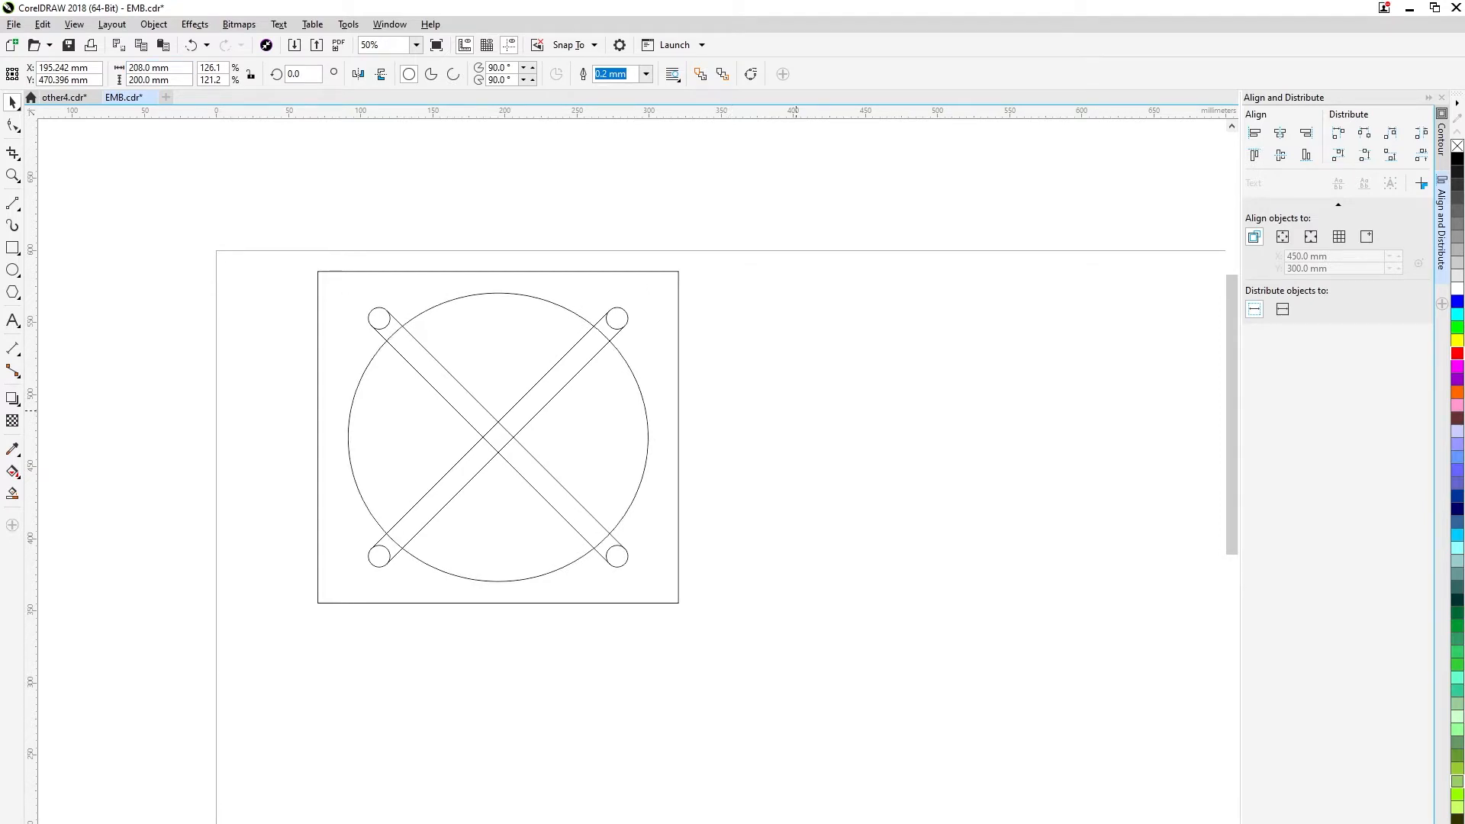
key("ctrl+a")
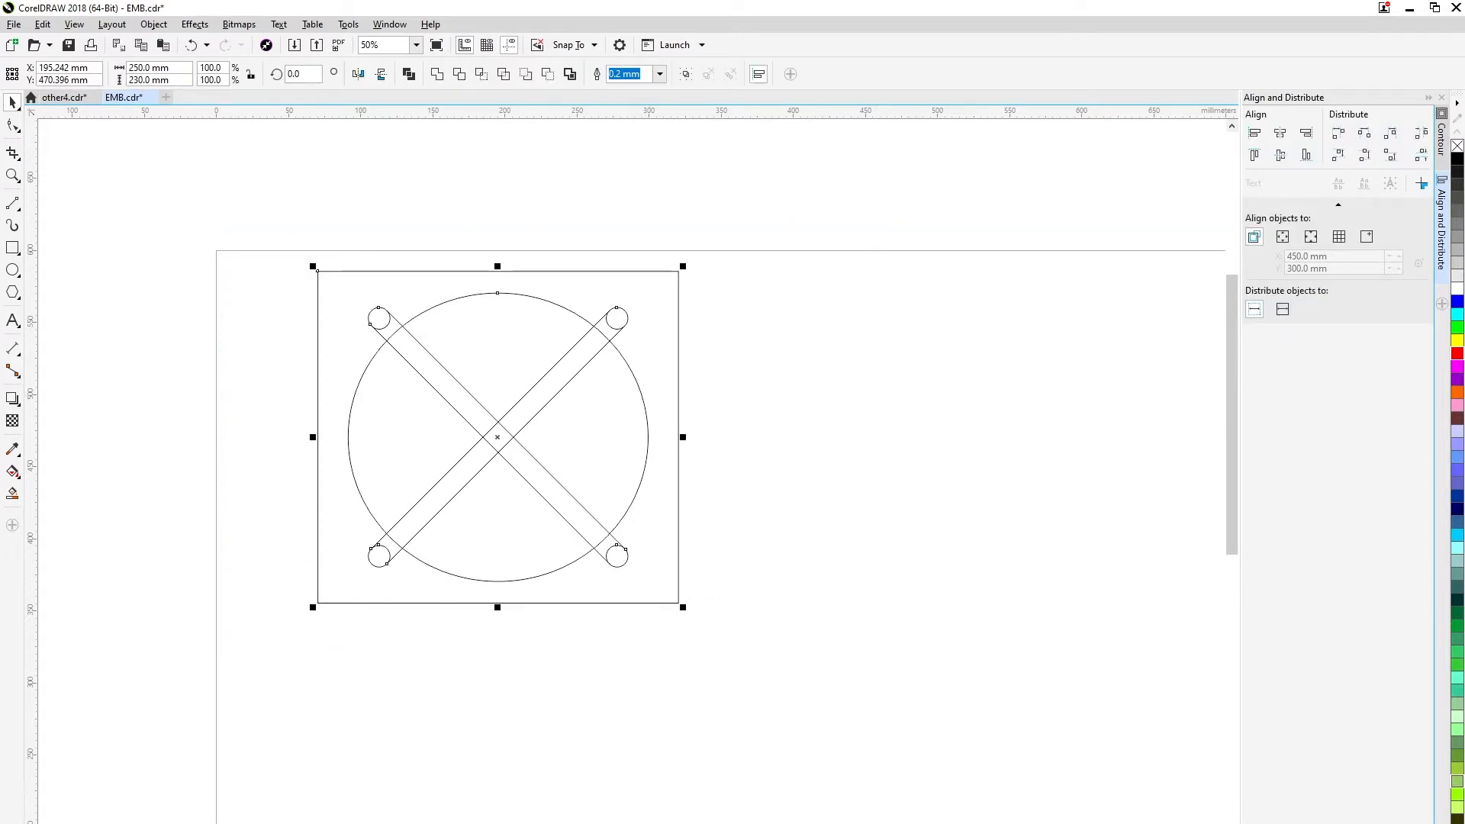
left_click(482, 74)
left_click_drag(457, 271, 886, 306)
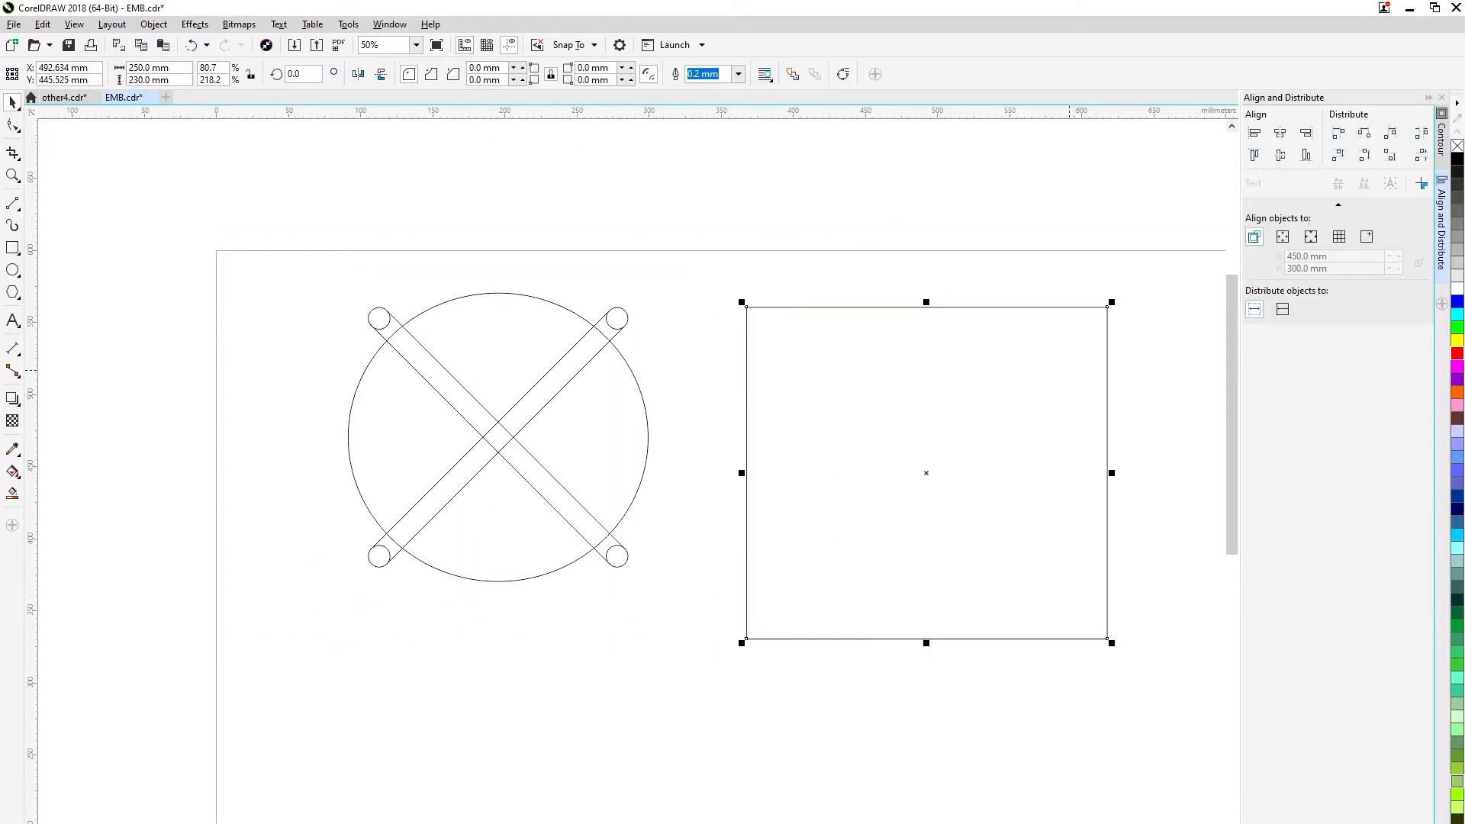
key("ctrl+z")
key("ctrl+z")
Subtract the circles and diagonal lines from the outer rectangle with Back minus front, and move the resulting shape about 45 mm to the left.
left_click_drag(277, 218, 721, 637)
left_click(548, 74)
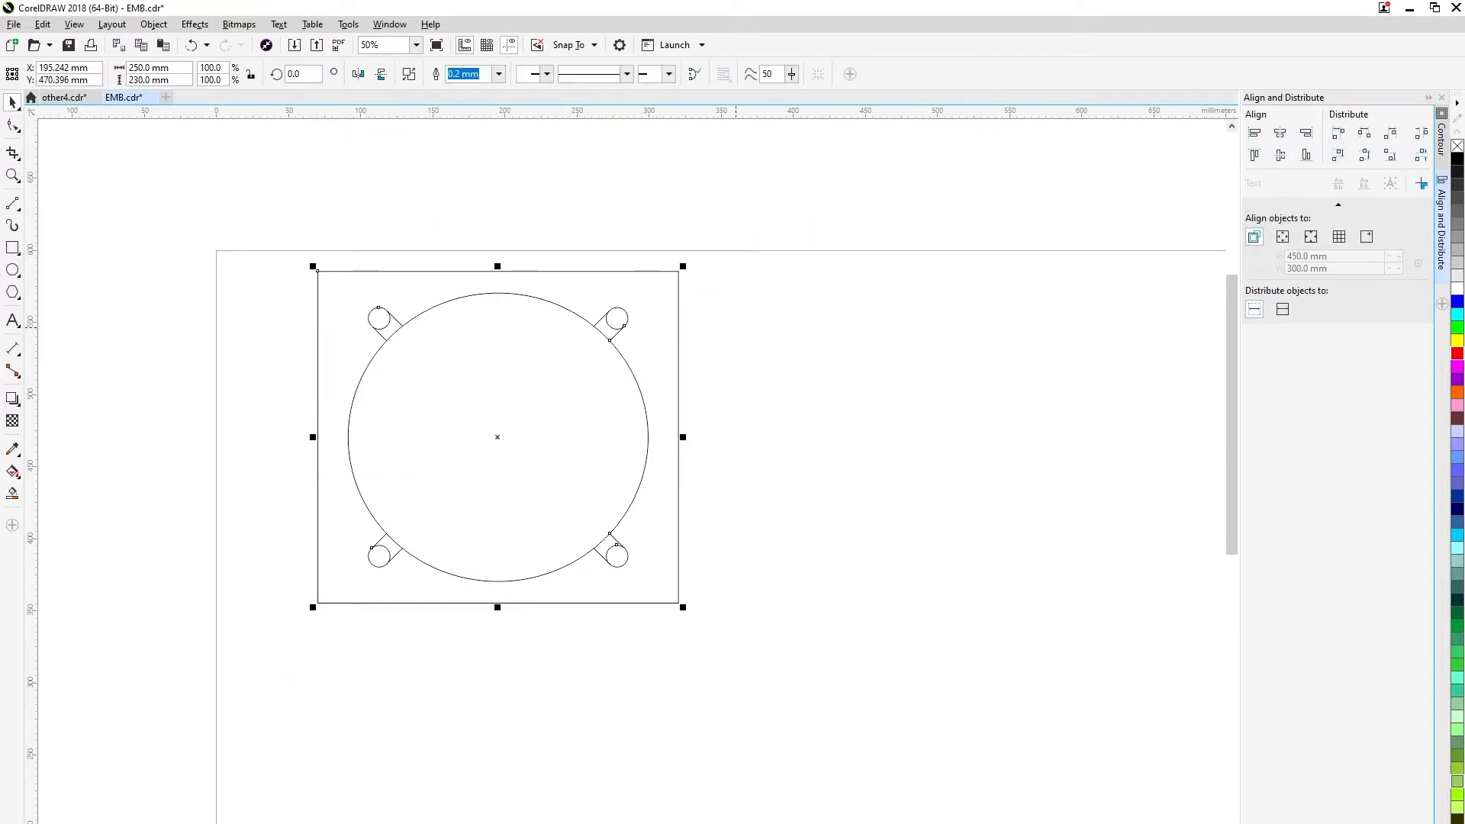
mouse_move(662, 331)
left_mouse_down()
mouse_move(1067, 372)
mouse_move(623, 326)
mouse_move(578, 340)
mouse_move(613, 349)
left_mouse_up()
Give the combined shape a red hairline outline.
left_click(499, 74)
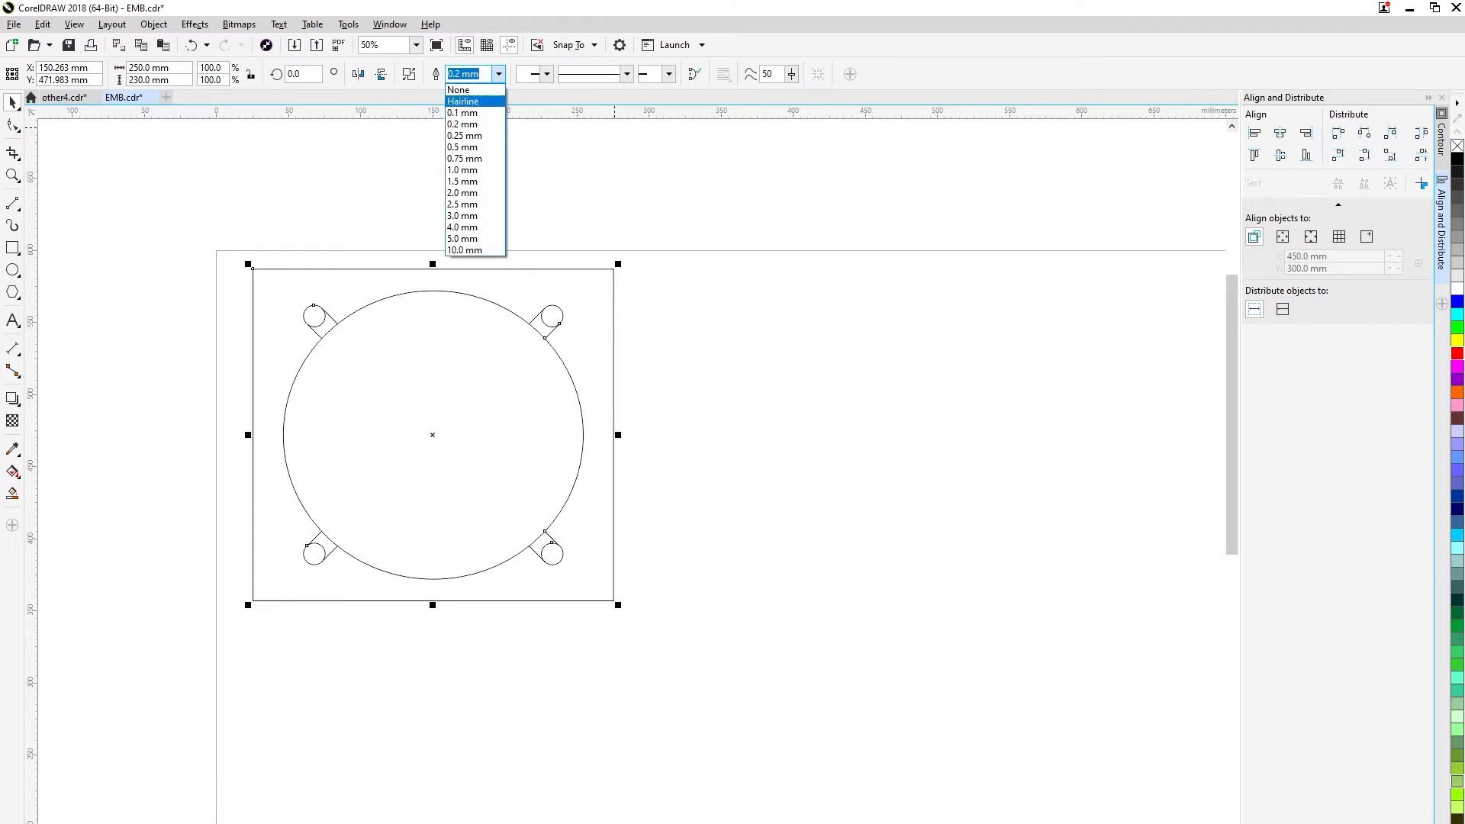
left_click(466, 100)
right_click(1458, 354)
Edit the shape's nodes and open the upper-right corner circle by removing its lowest node.
left_click(556, 319)
right_click(555, 319)
double_click(555, 328)
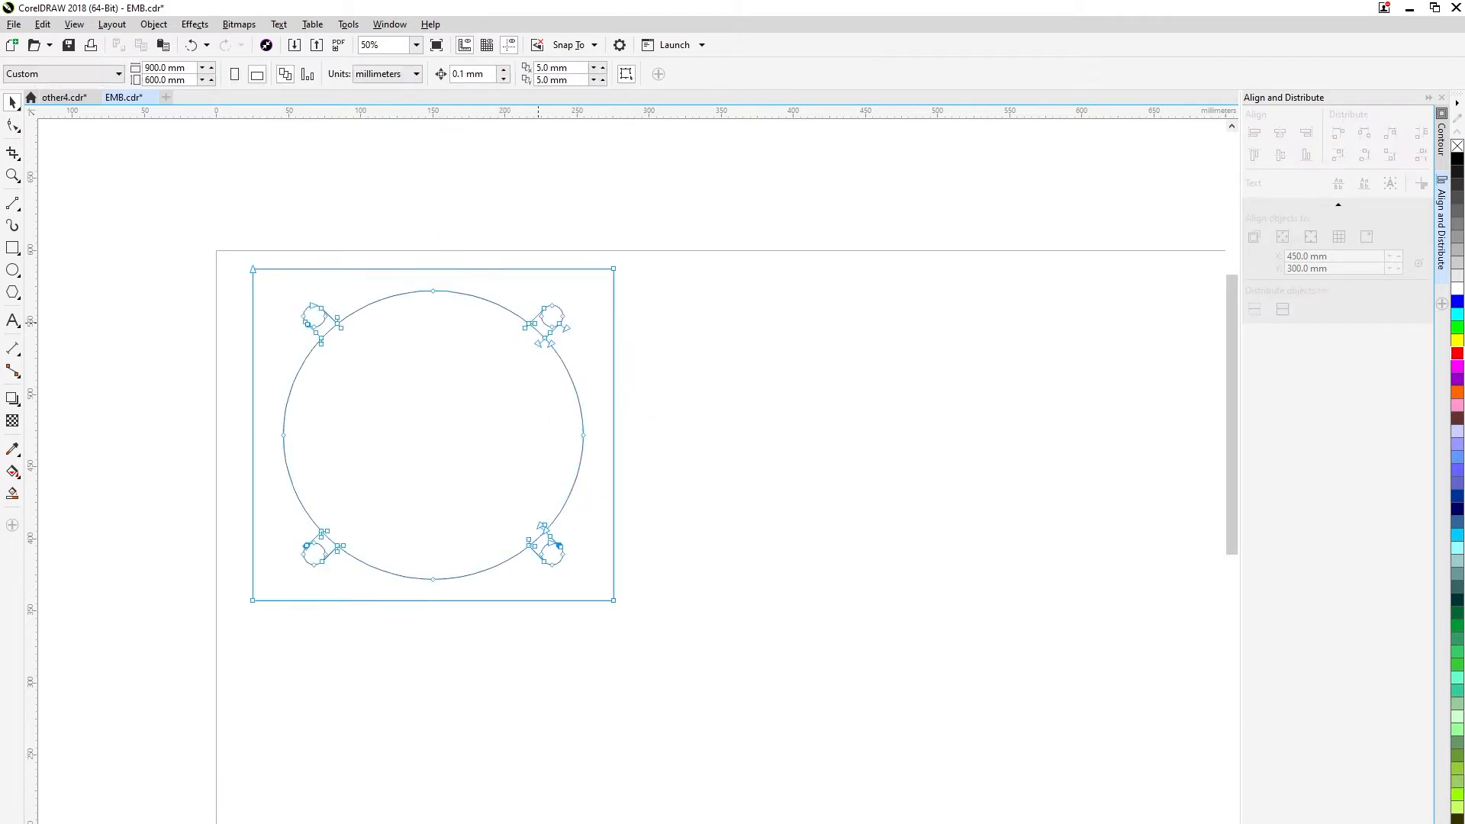
scroll(554, 334, "up", 2)
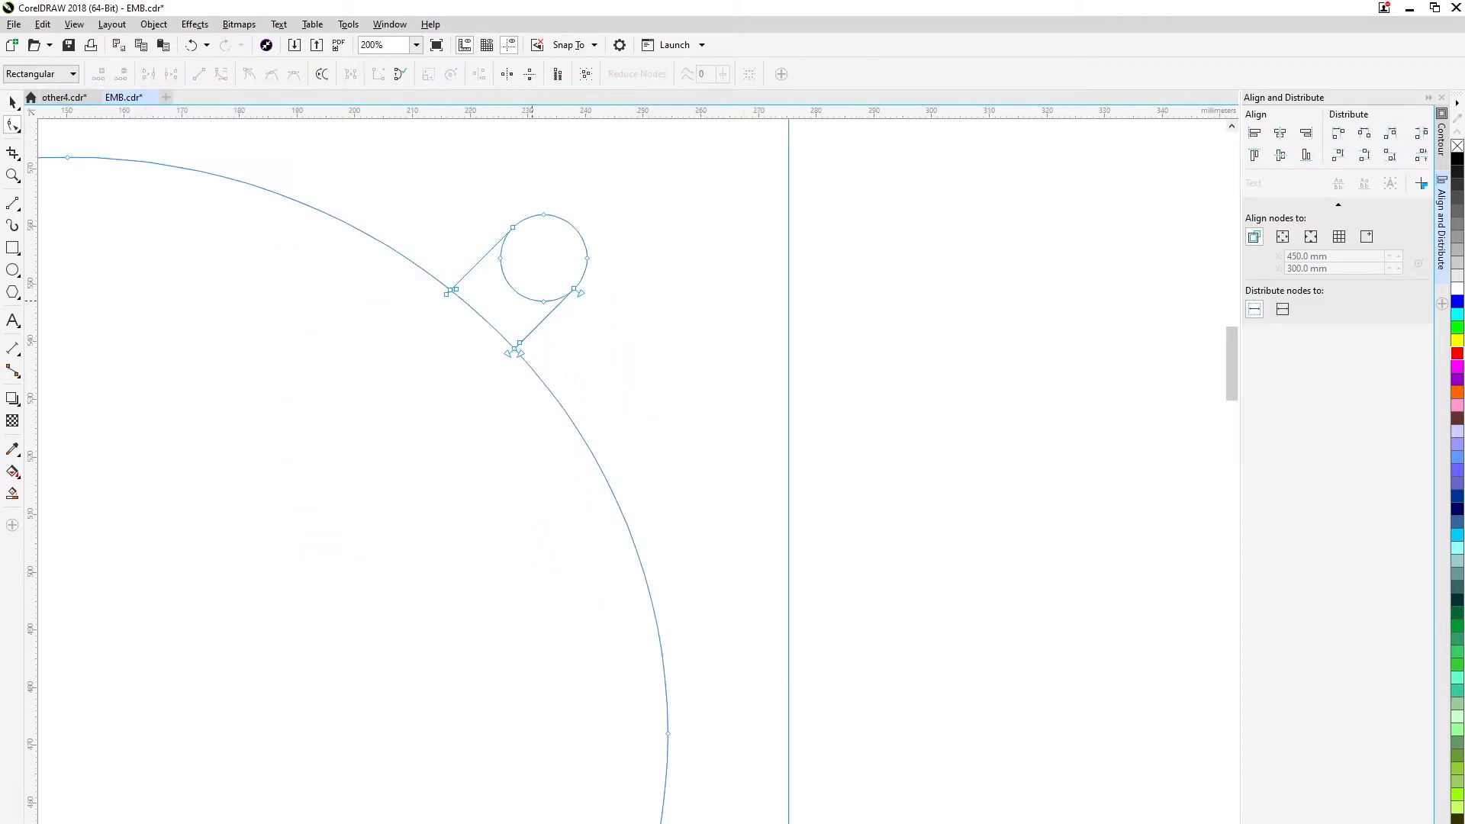
right_click(532, 299)
left_click(544, 307)
double_click(500, 258)
scroll(495, 246, "up", 2)
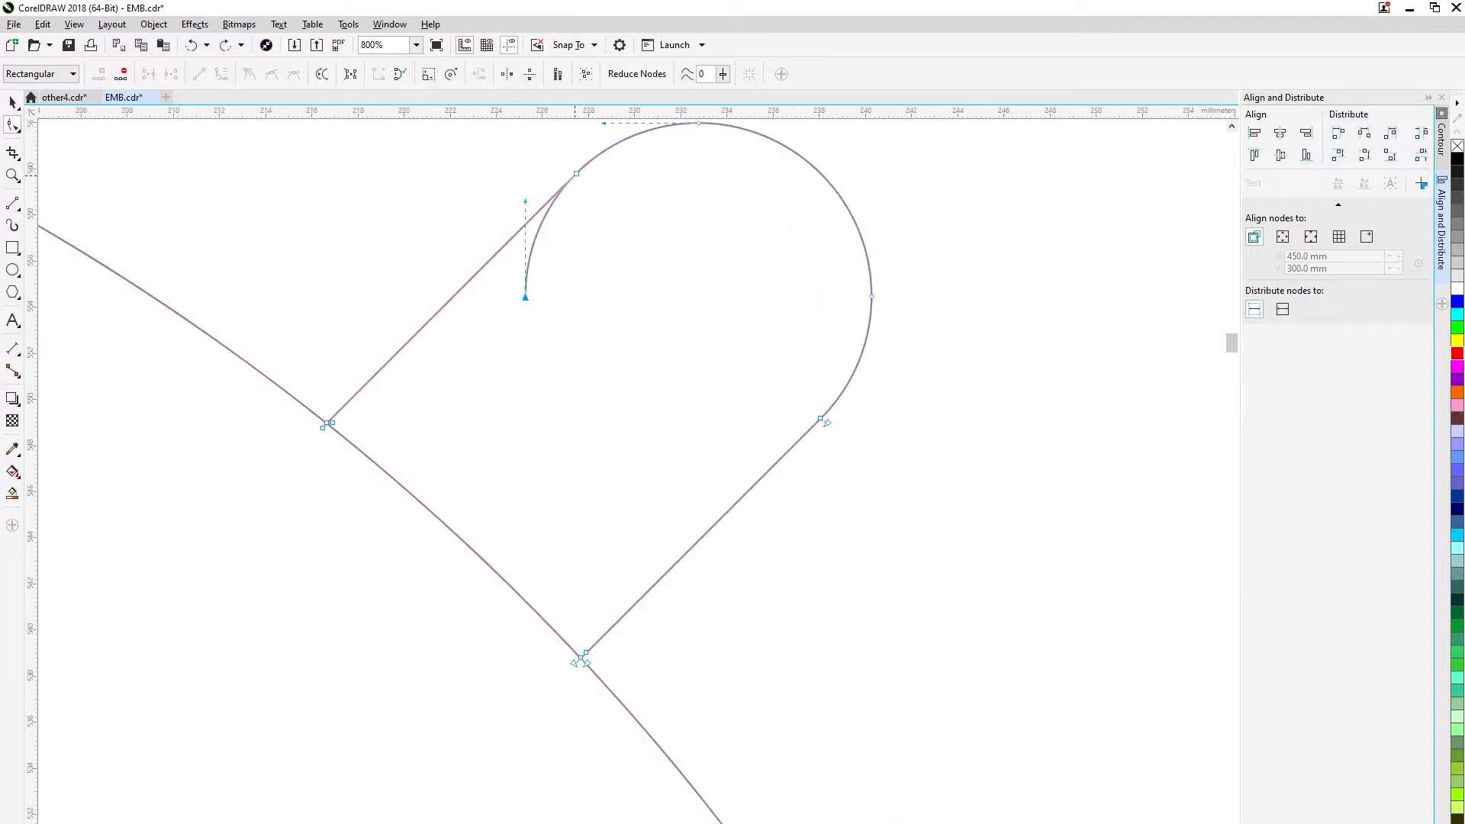
left_click(596, 156)
double_click(525, 297)
key("ctrl+z")
double_click(595, 158)
key("ctrl+z")
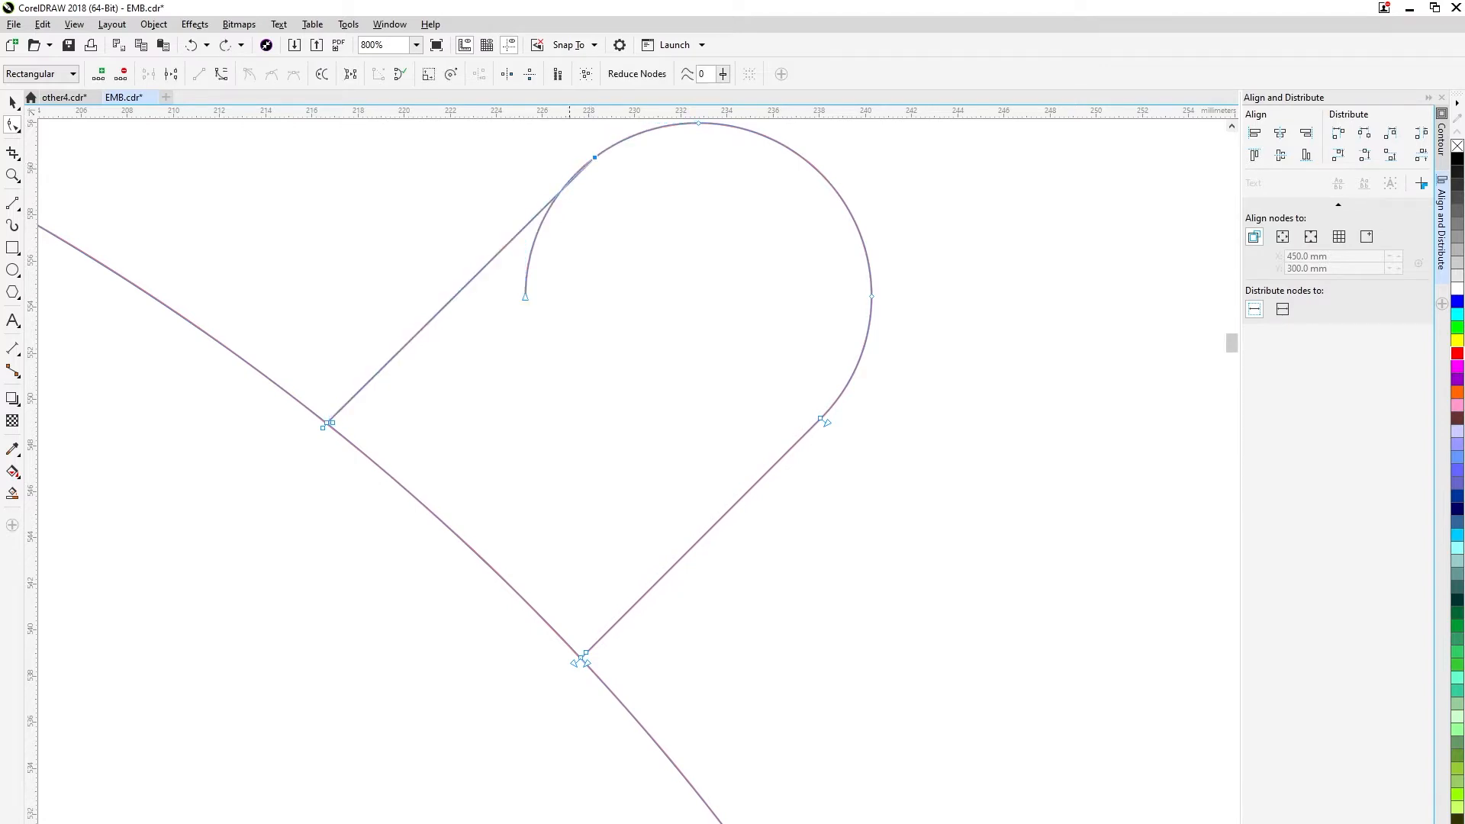
key("ctrl+z")
left_click_drag(569, 185, 574, 306)
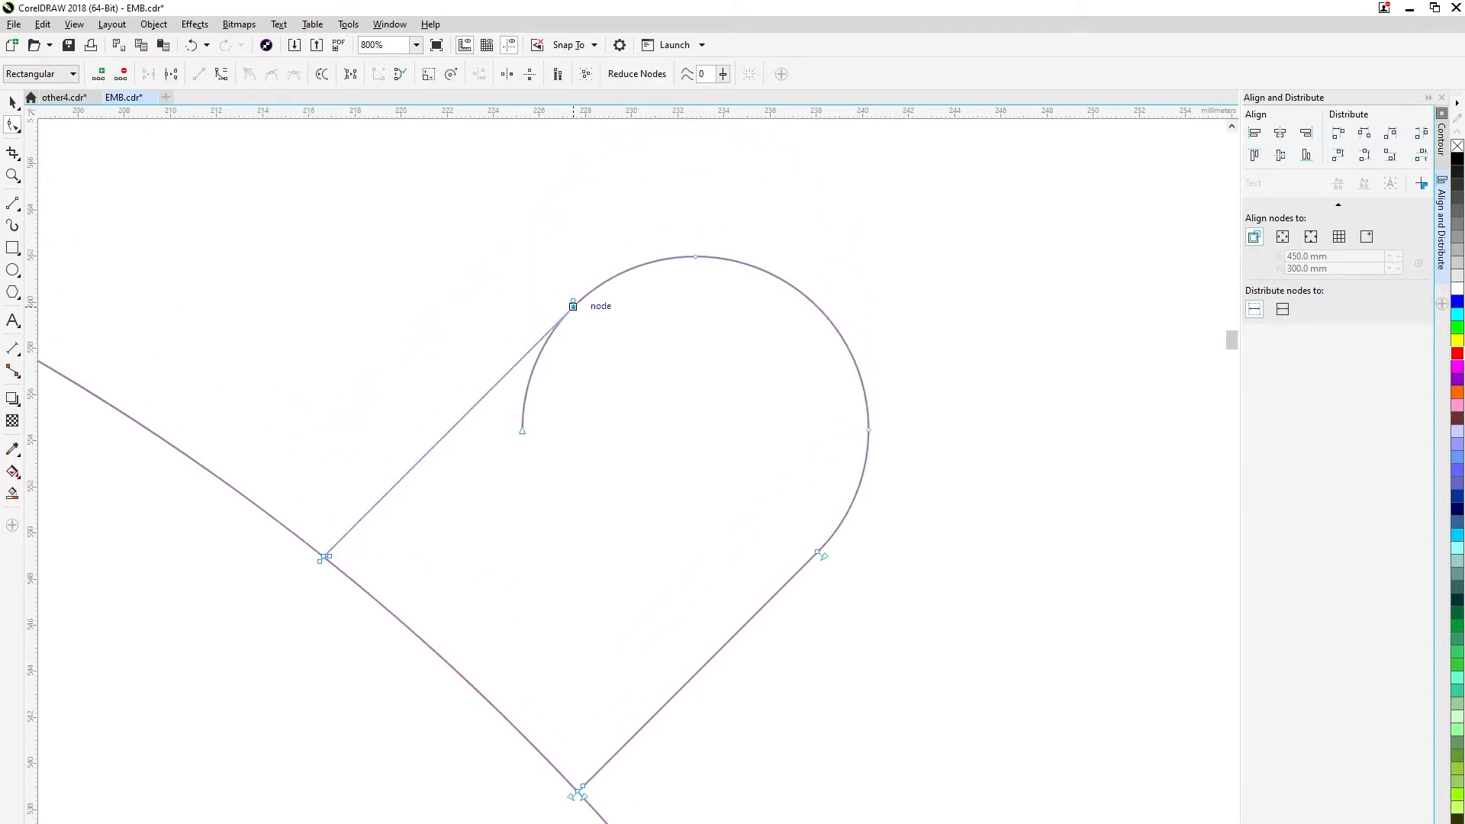
double_click(523, 431)
key("ctrl+z")
Add a node where the slot's upper straight edge meets the arc, and delete the leftover end node of the inner arc.
scroll(580, 302, "up", 3)
scroll(568, 305, "down", 1)
double_click(564, 308)
left_click_drag(545, 319, 563, 306)
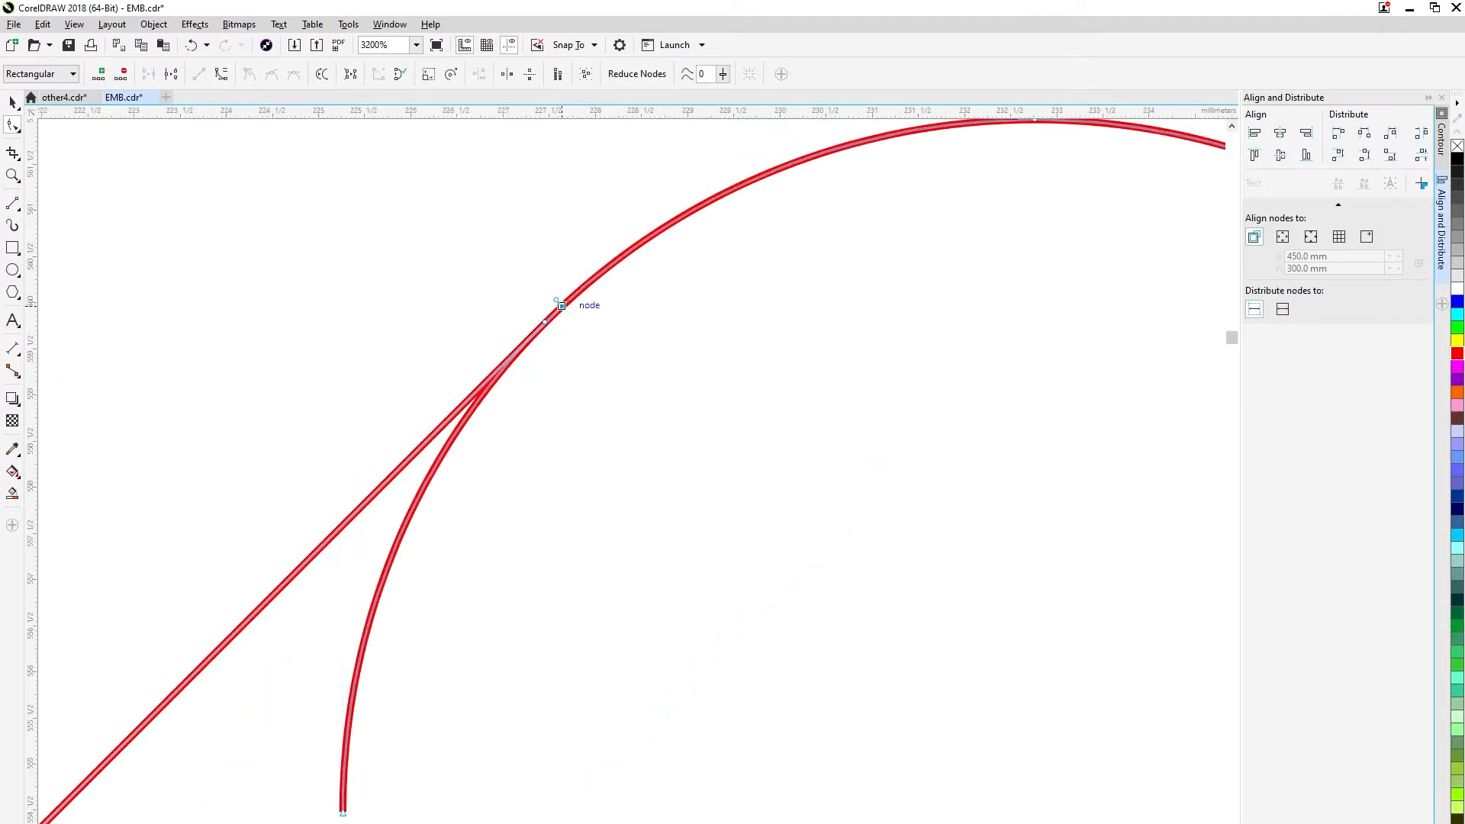
scroll(451, 450, "down", 2)
double_click(428, 538)
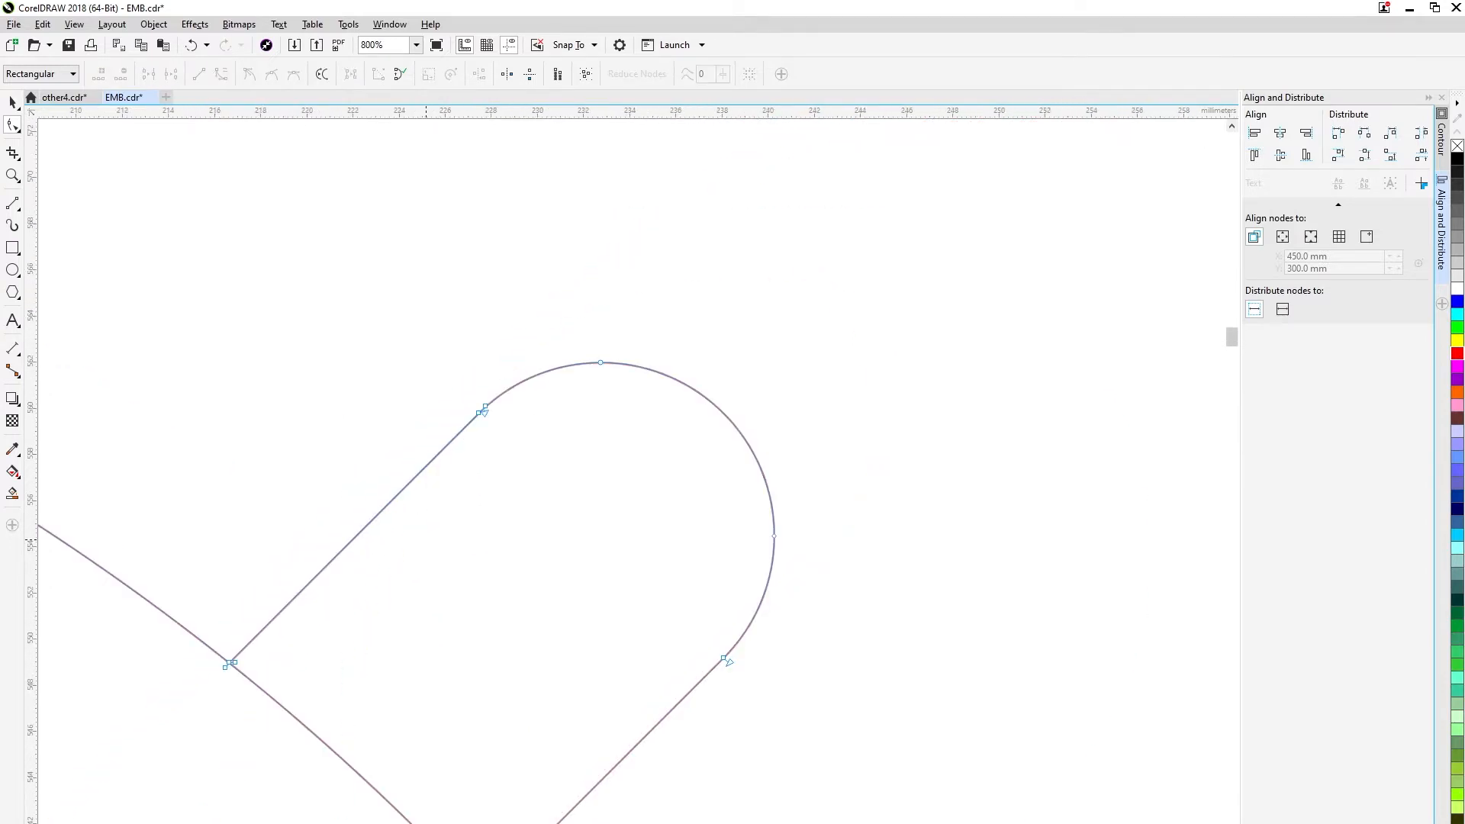
Add a node to the large circle on each side of its junction with the slot's upper straight edge.
scroll(223, 670, "up", 5)
scroll(504, 652, "down", 6)
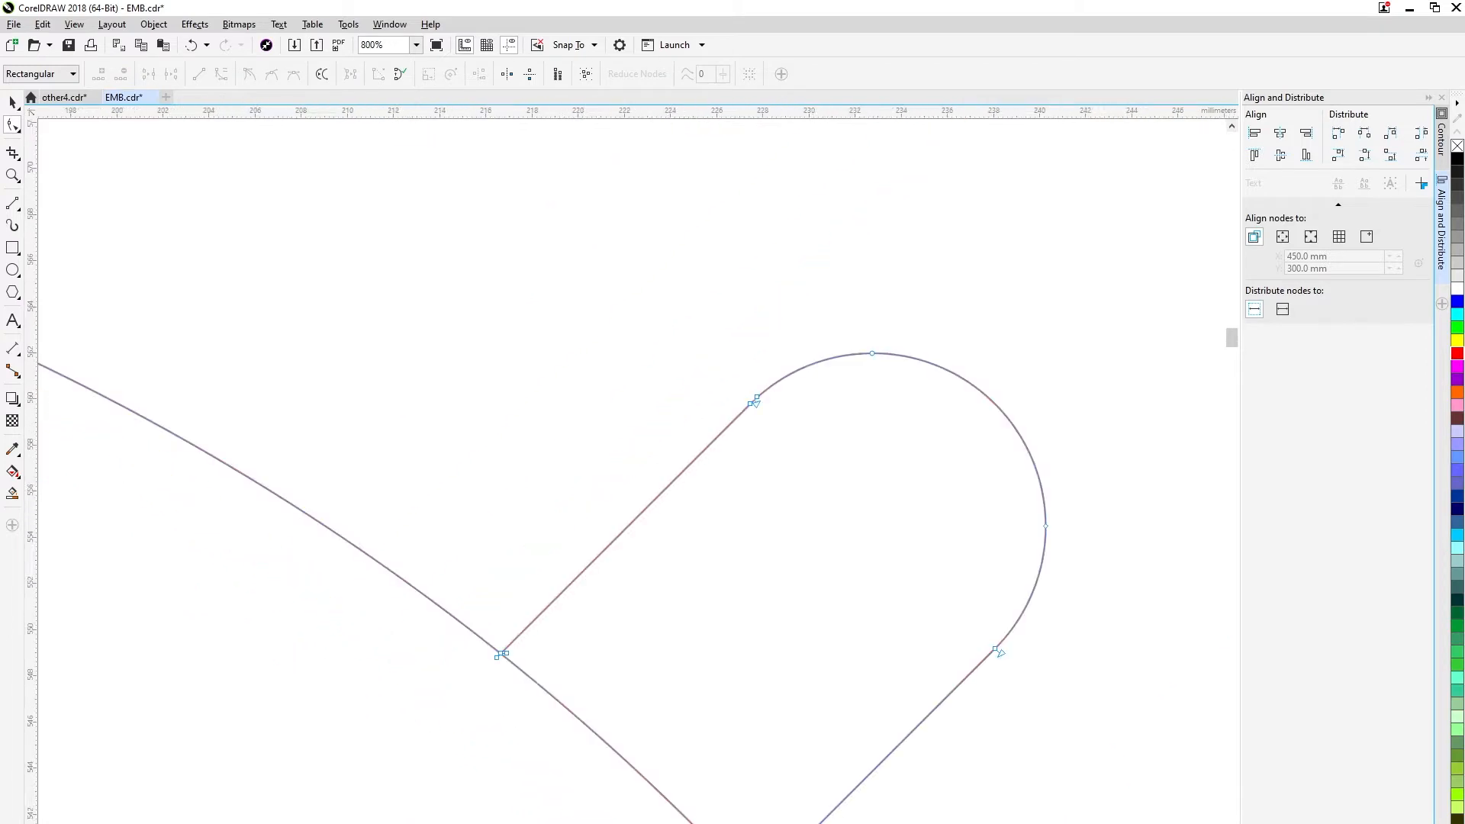
scroll(568, 588, "up", 2)
scroll(568, 589, "up", 2)
right_click(536, 580)
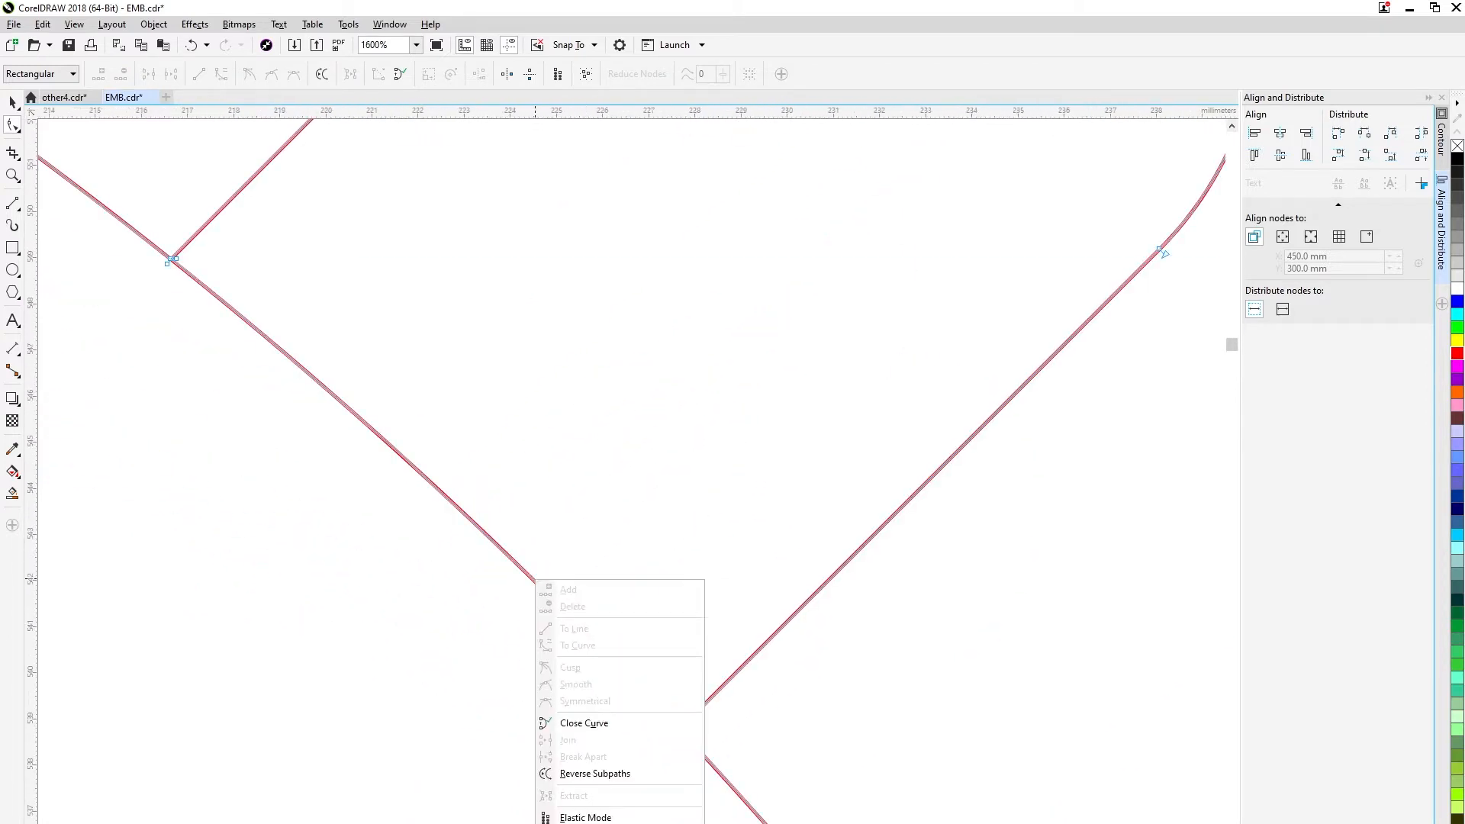
double_click(191, 276)
double_click(160, 250)
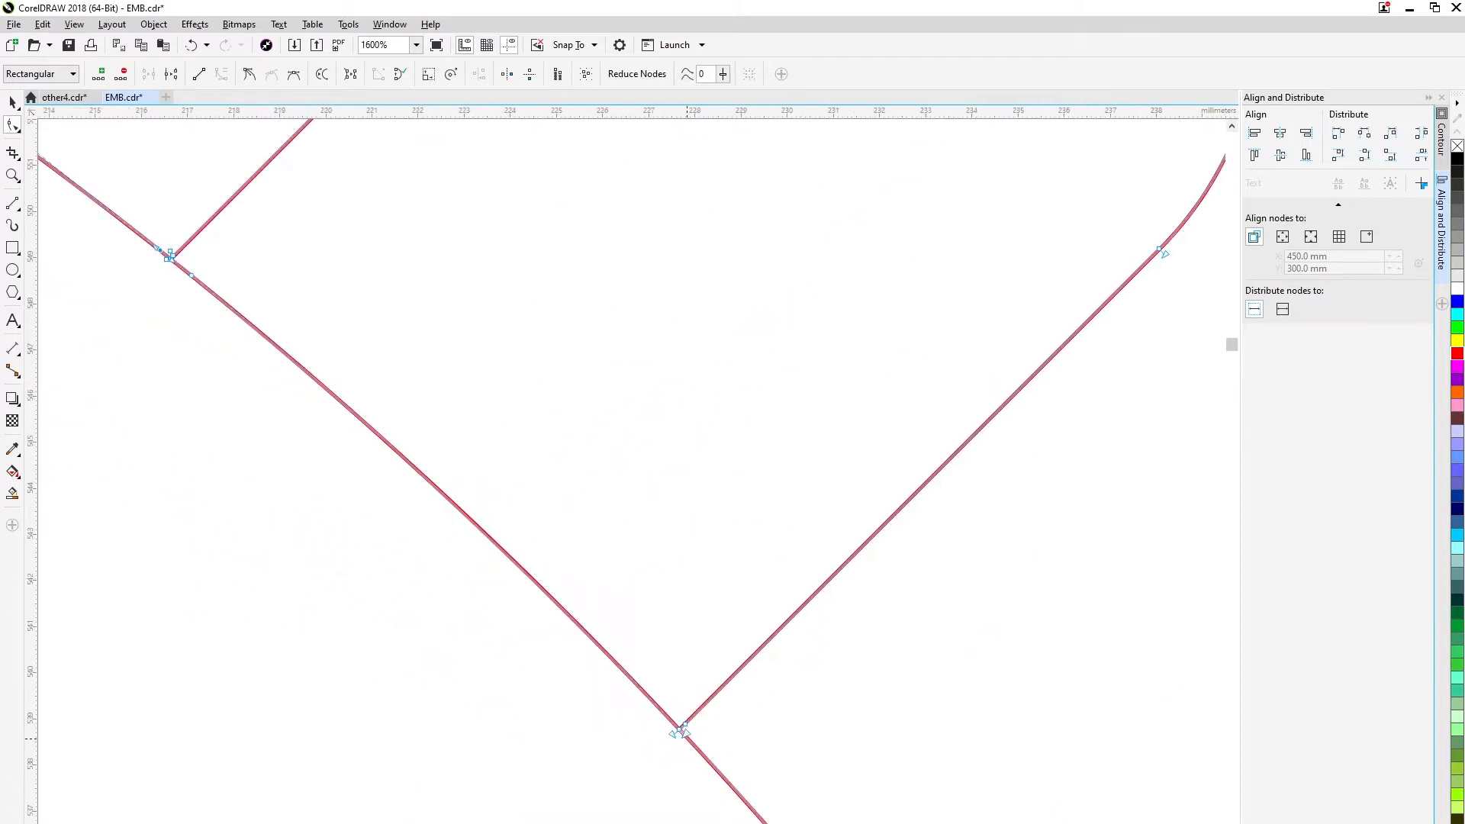
Add a node to the large circle at the upper-right slot's lower edge and delete the circle's arc across the slot opening.
scroll(682, 730, "up", 2)
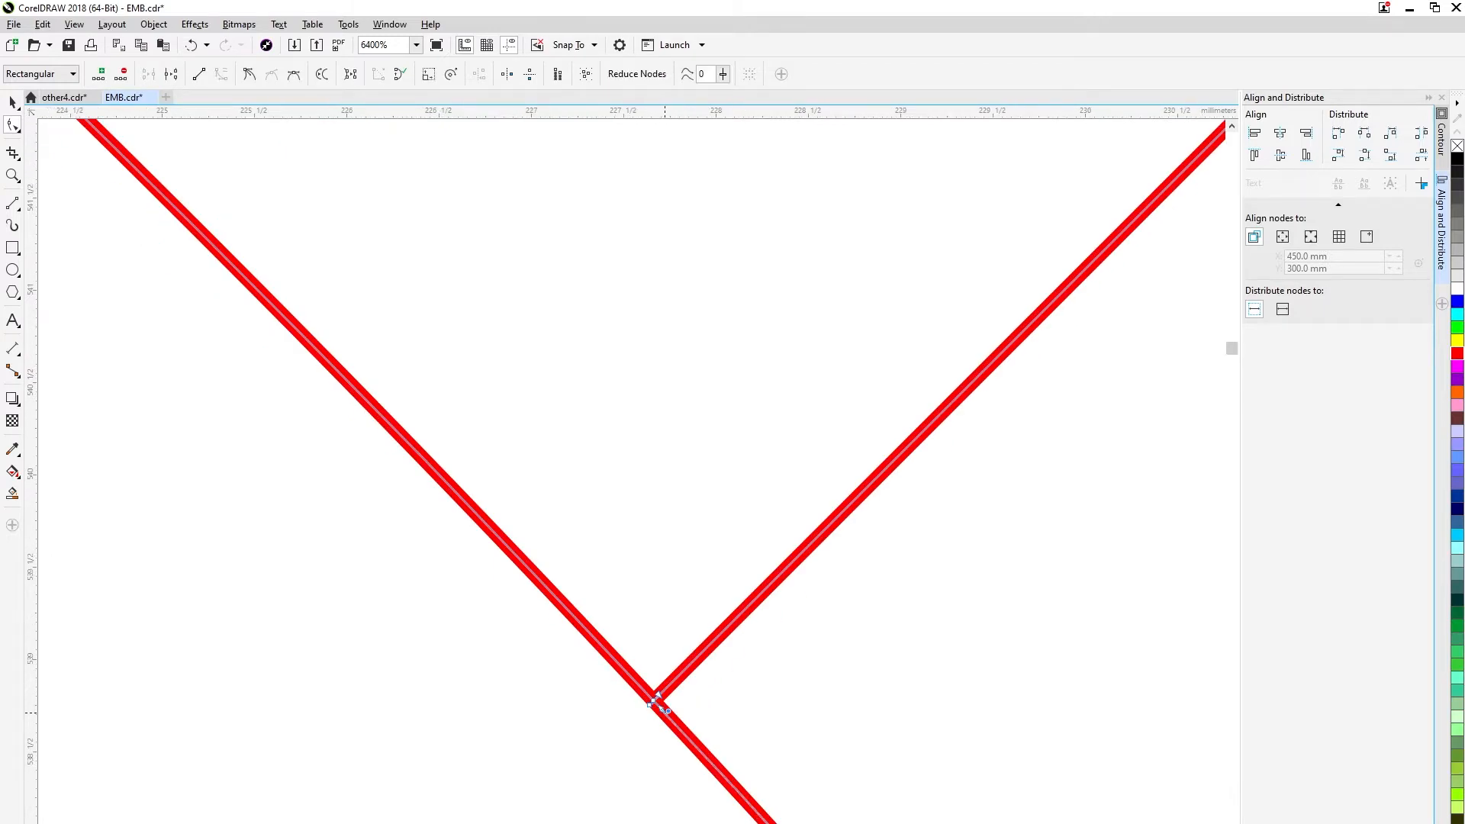
left_click(655, 697)
scroll(420, 390, "up", 1)
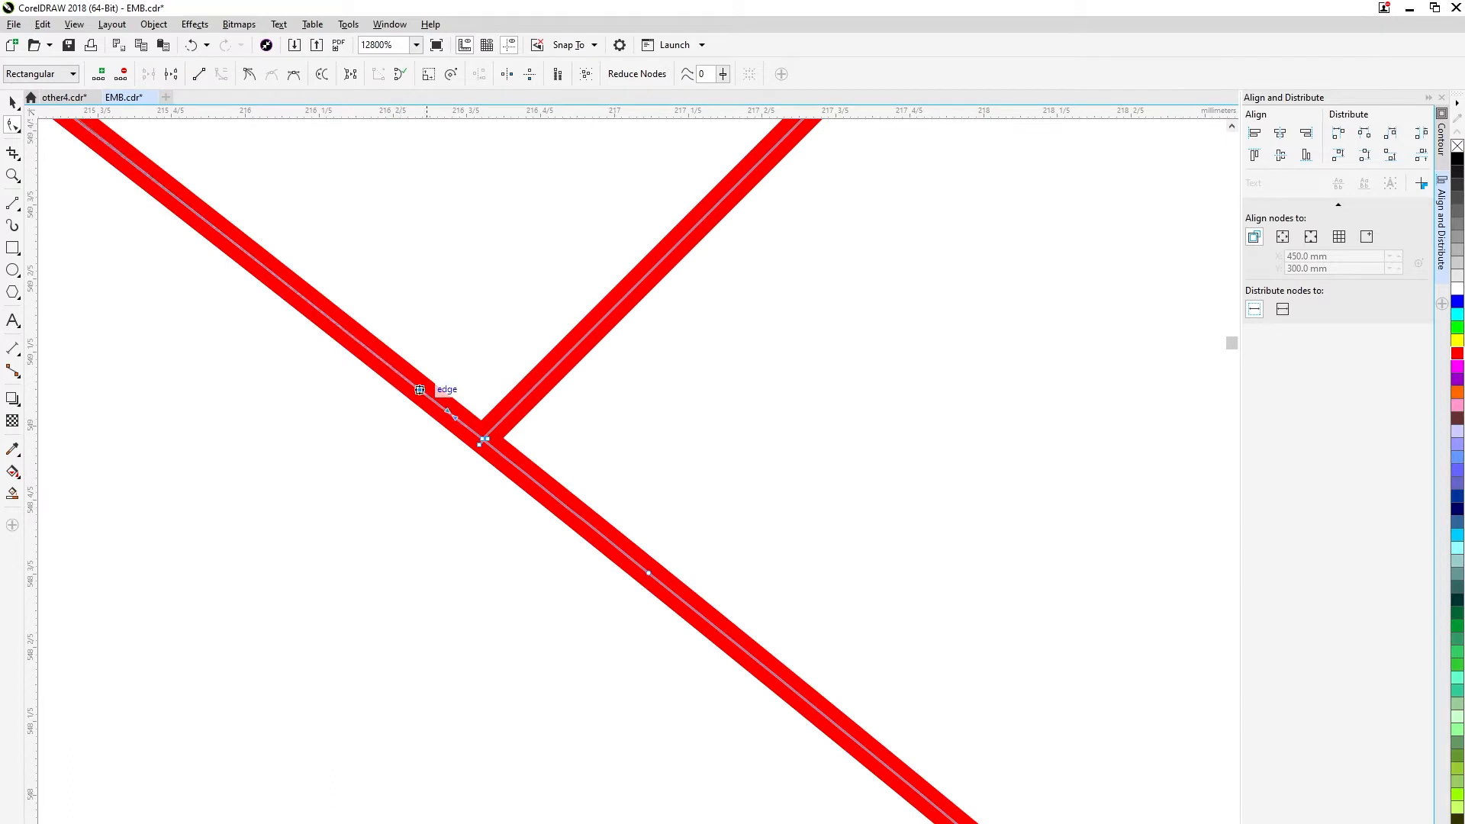
scroll(484, 437, "down", 5)
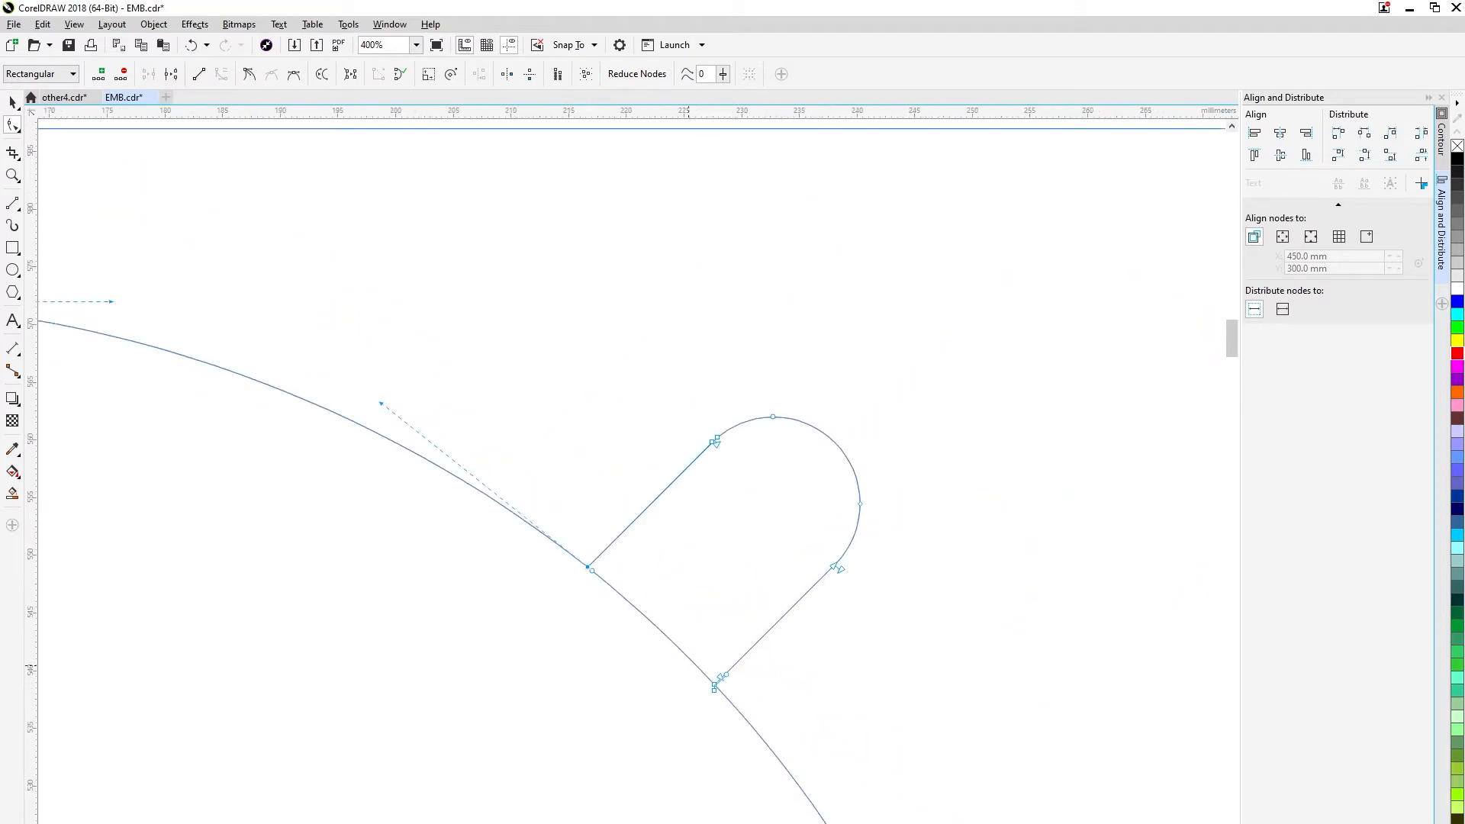
right_click(690, 666)
left_click(741, 571)
key("Delete")
scroll(888, 729, "down", 2)
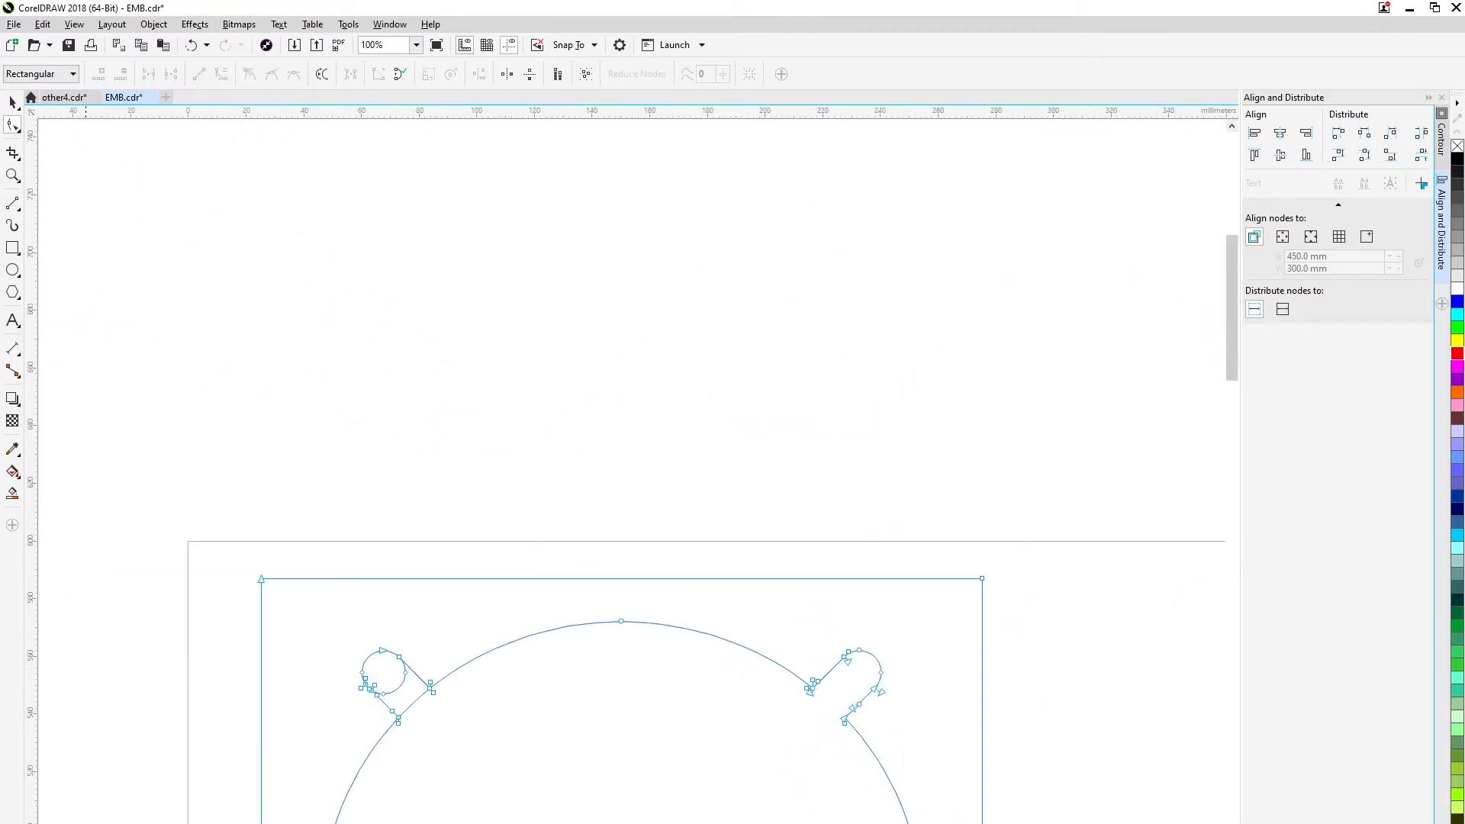
Edit the shape's nodes, add a node to the upper-left circle beside the slot's upper edge, and move it onto that edge's end node.
left_click(12, 102)
left_click(1047, 771)
left_click_drag(1047, 772, 940, 535)
left_click(875, 537)
left_click(941, 536)
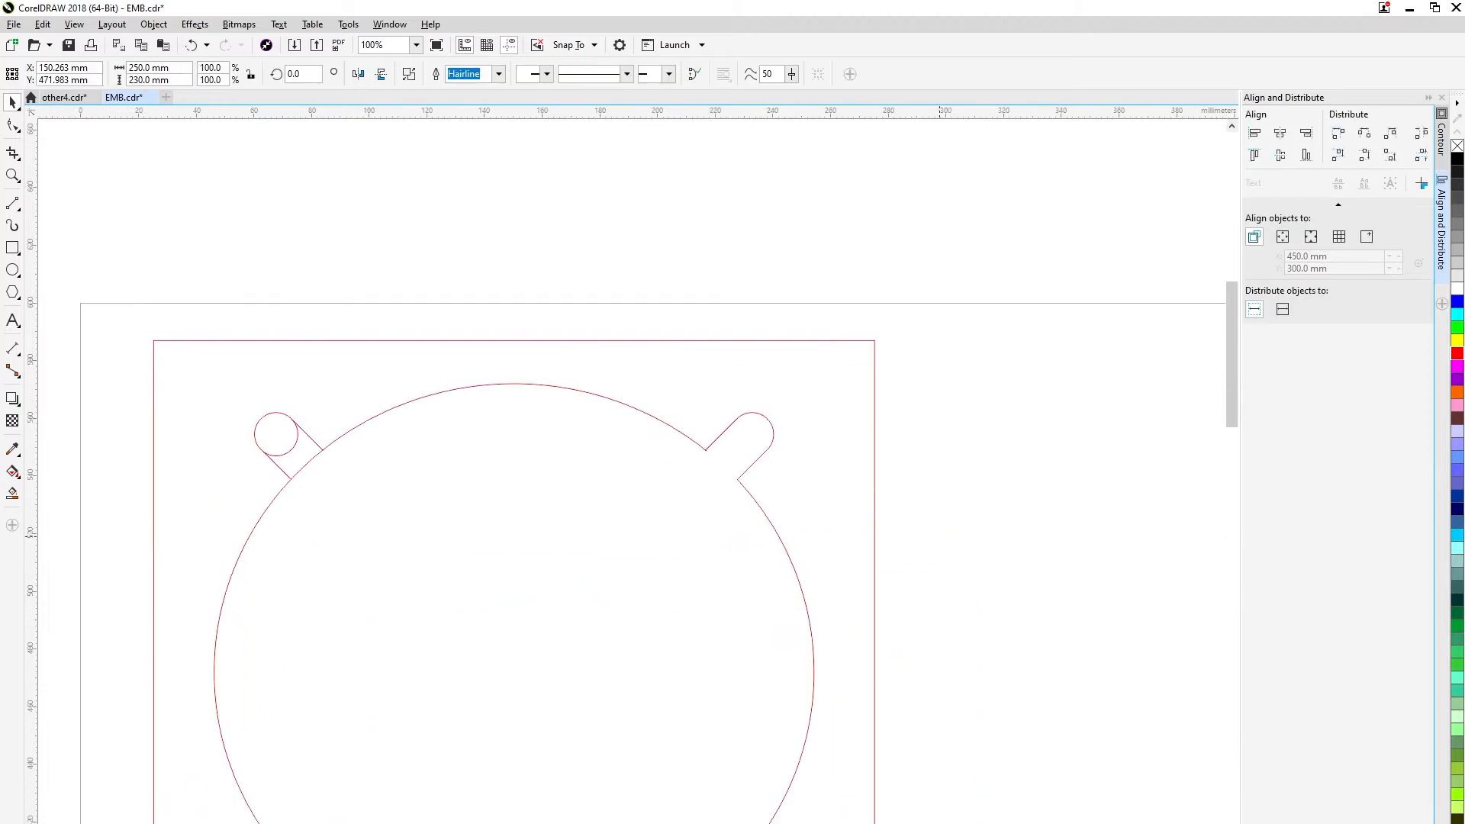
left_click_drag(304, 454, 507, 533)
scroll(382, 311, "up", 3)
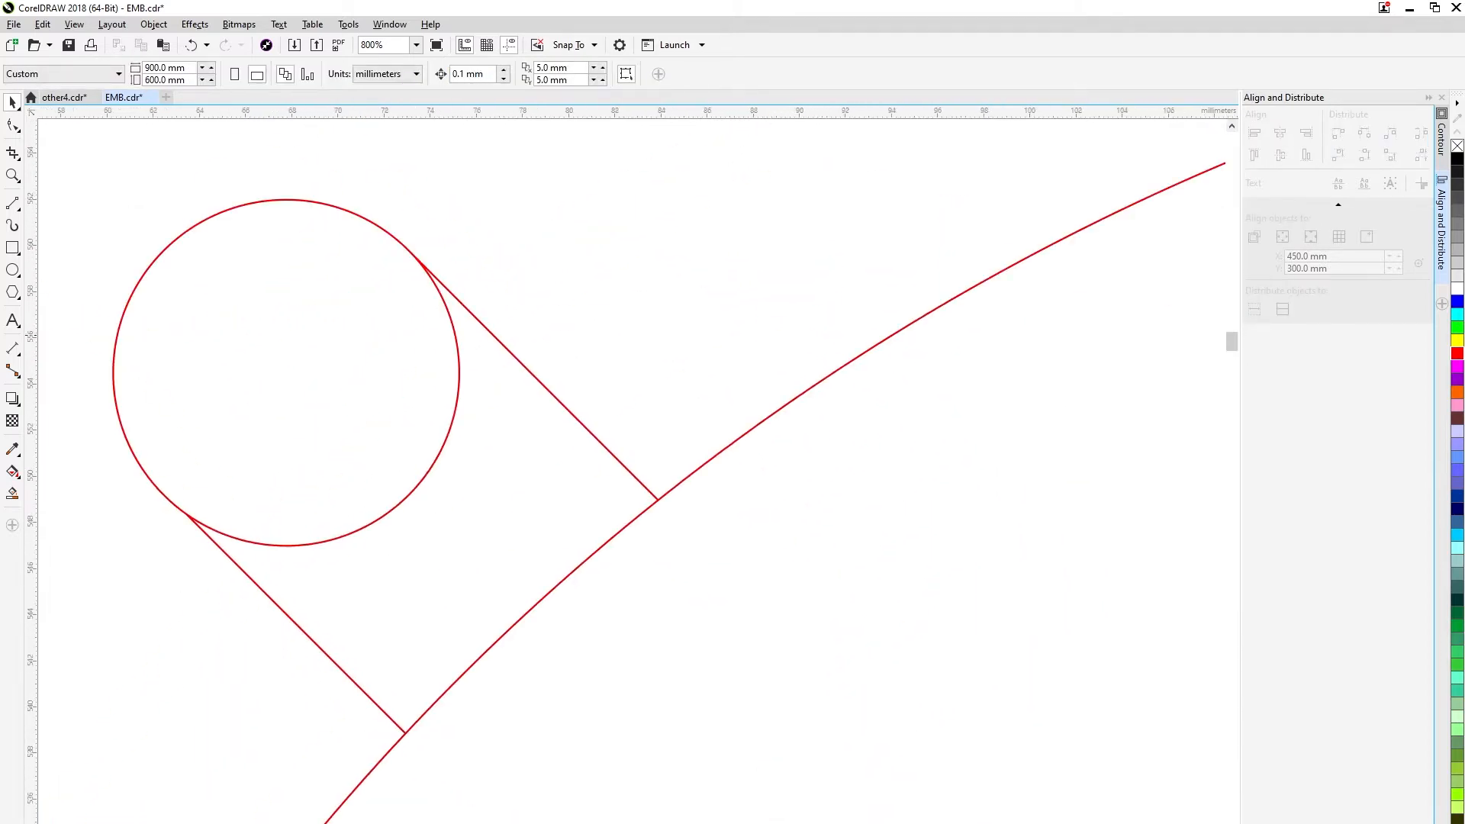
double_click(426, 269)
scroll(427, 270, "up", 2)
double_click(405, 243)
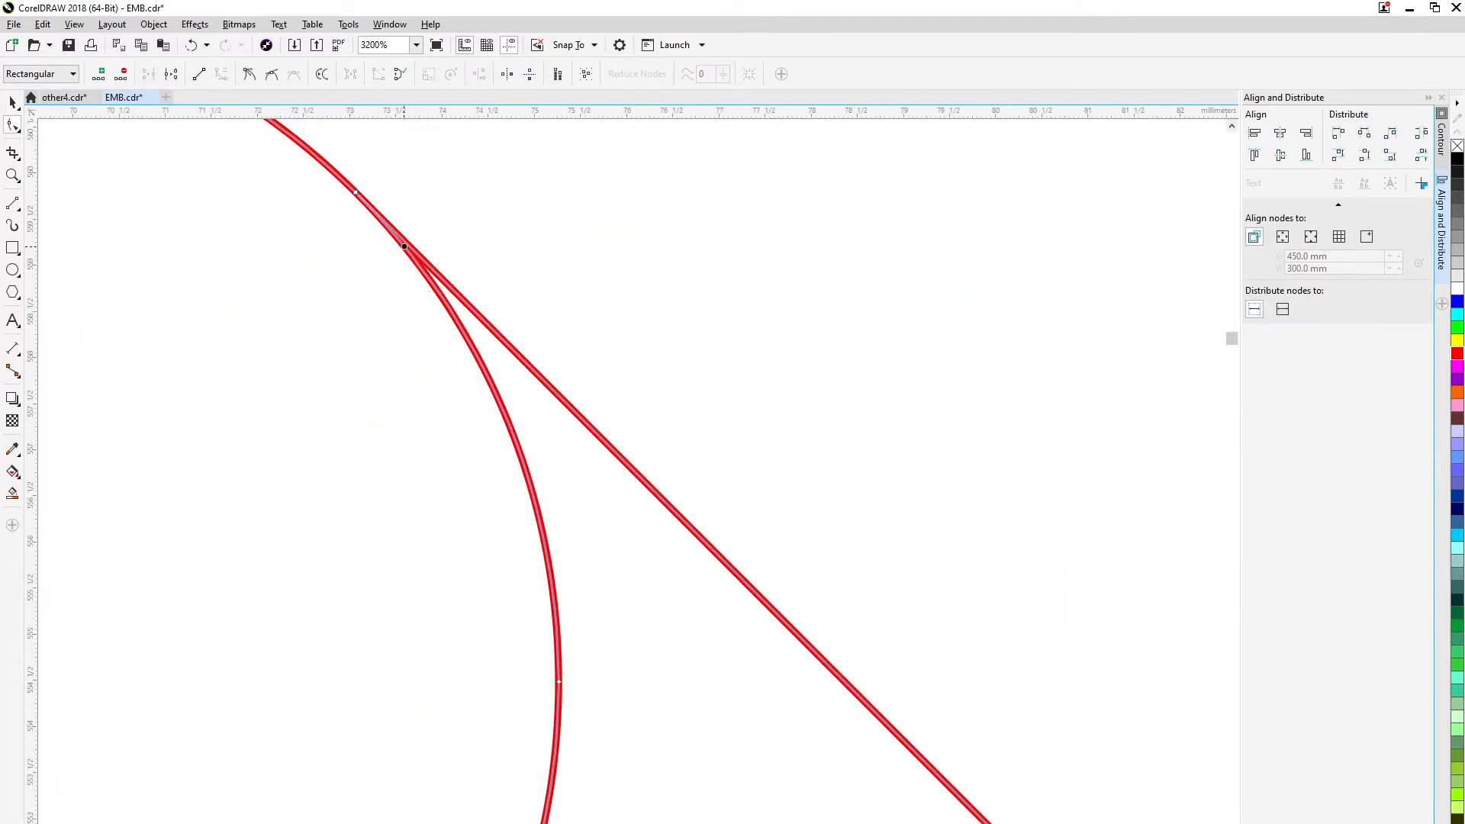
left_click_drag(405, 243, 355, 192)
scroll(404, 358, "down", 2)
key("ctrl+z")
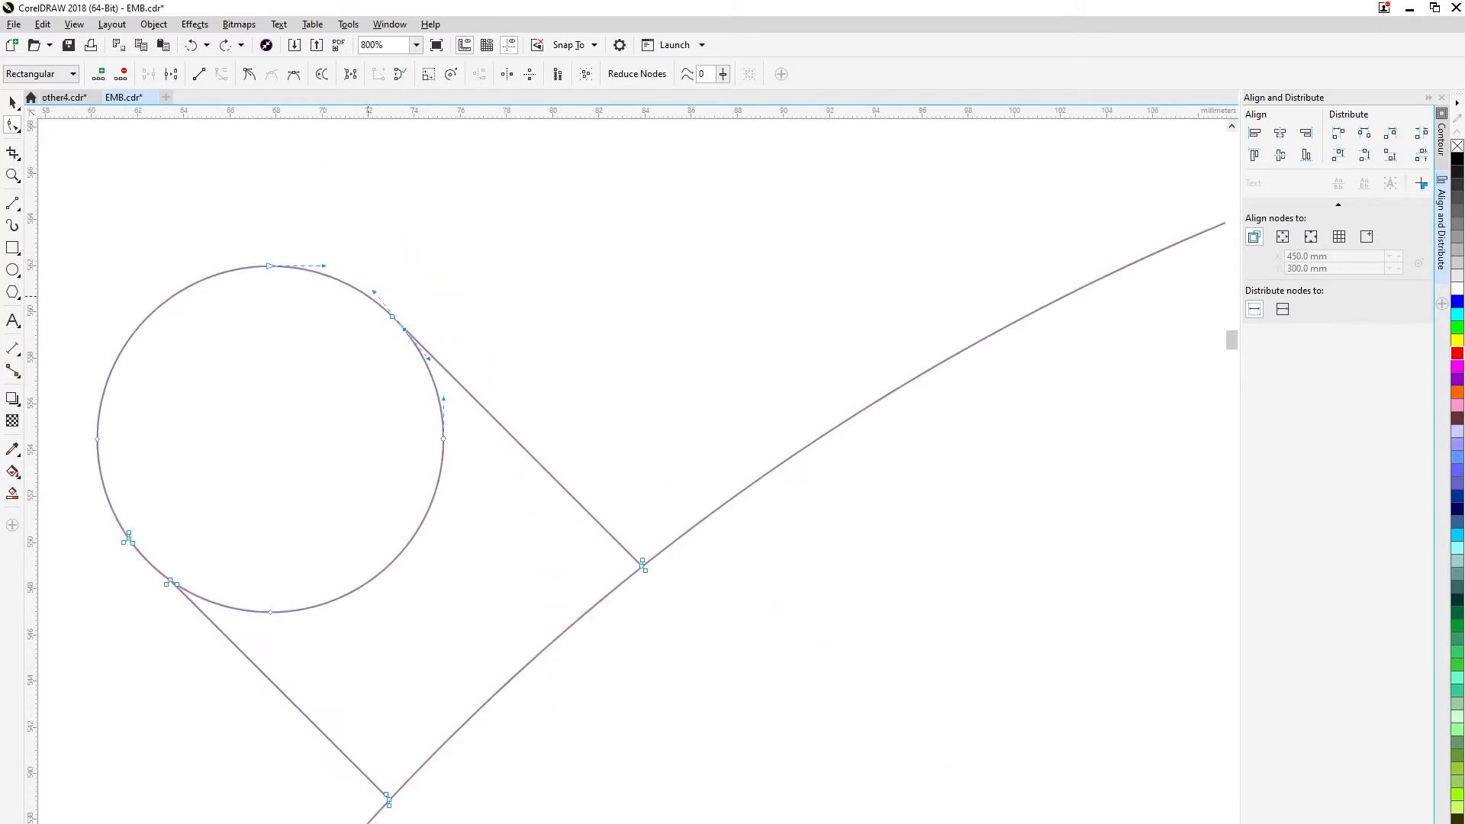
Delete the inner arc of the upper-left circle between the slot's two straight edges.
scroll(378, 303, "up", 3)
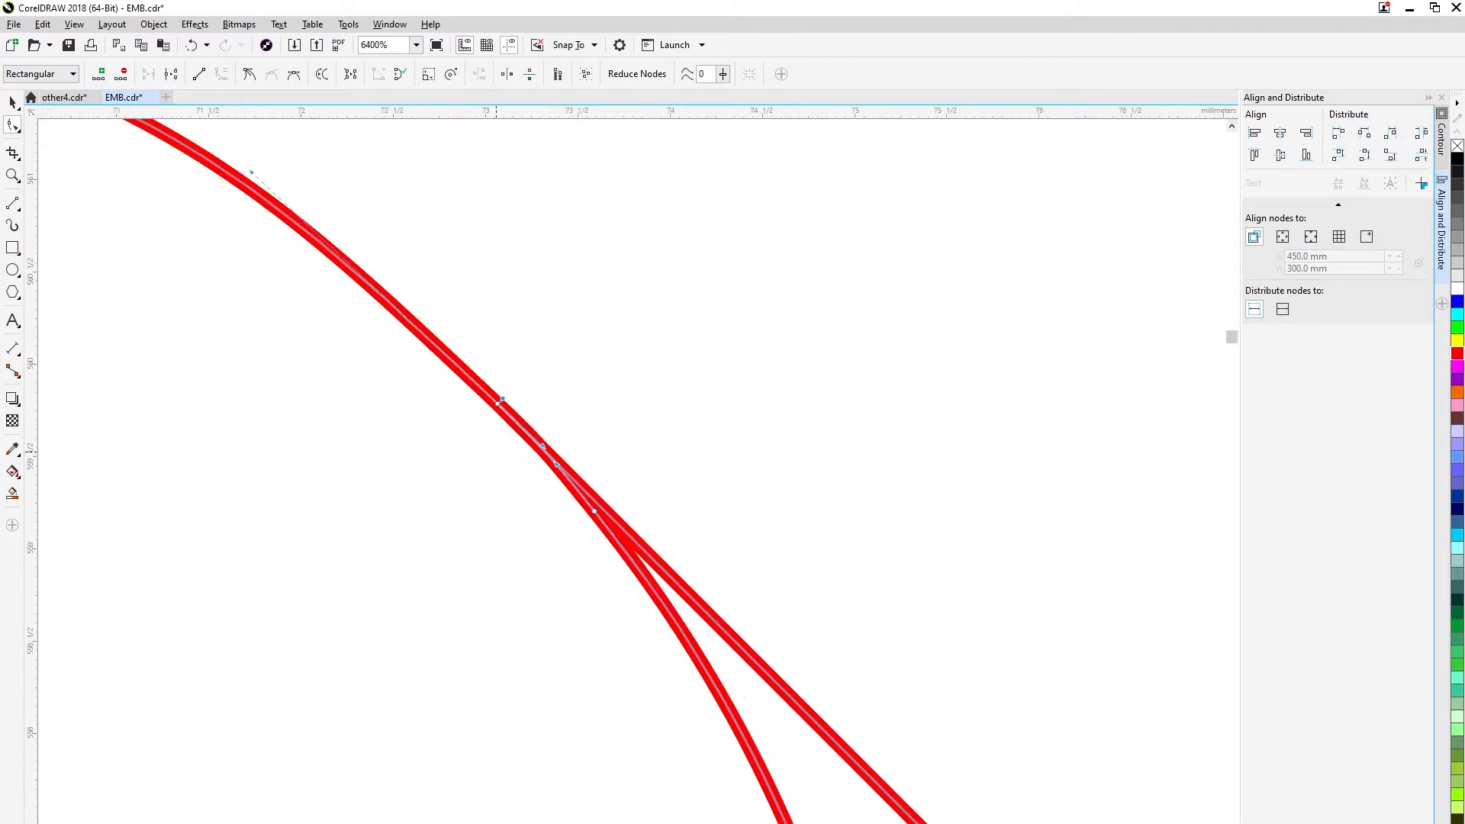
scroll(530, 445, "down", 2)
scroll(529, 444, "down", 6)
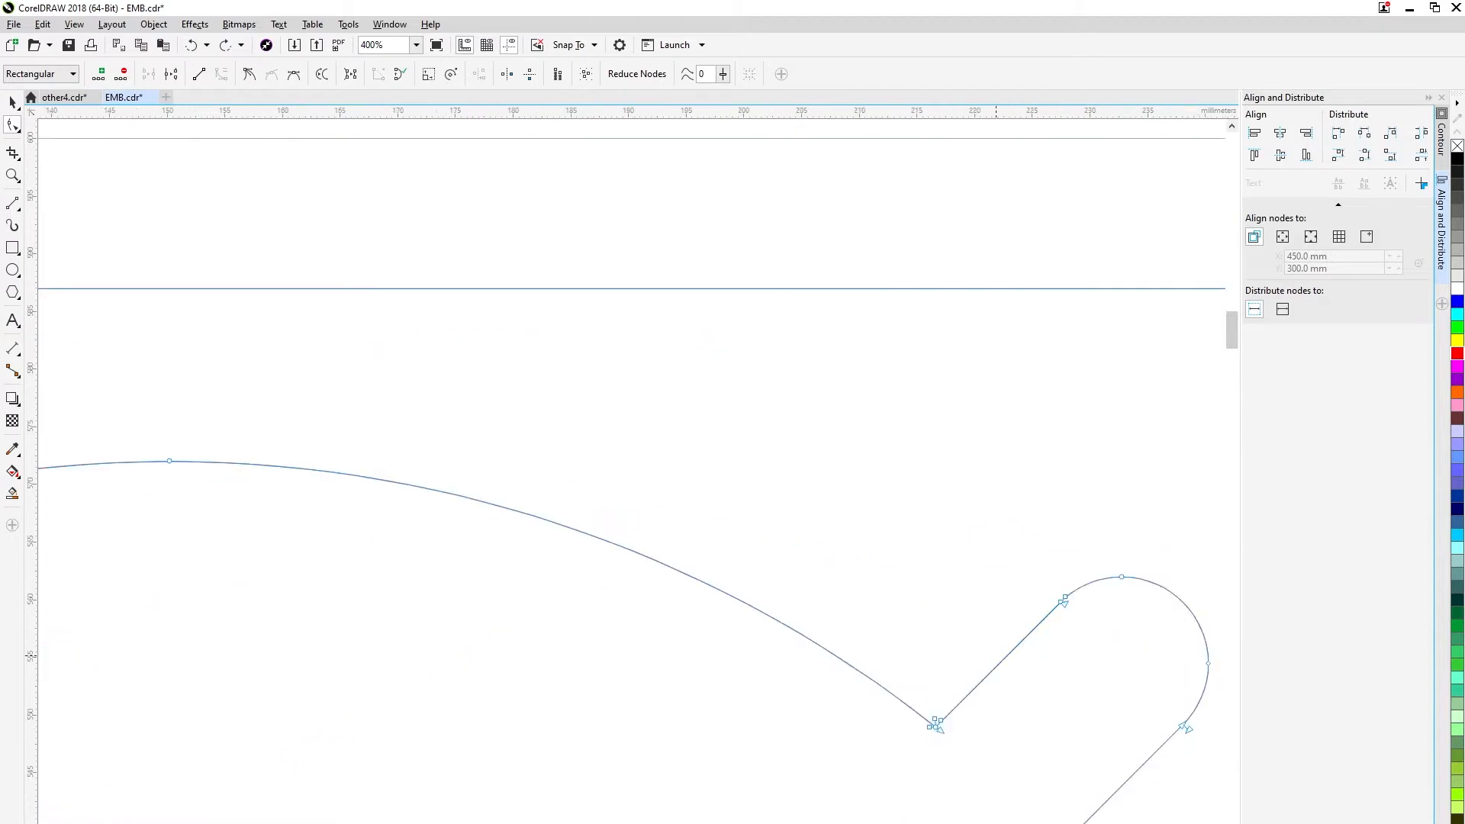
scroll(518, 668, "up", 5)
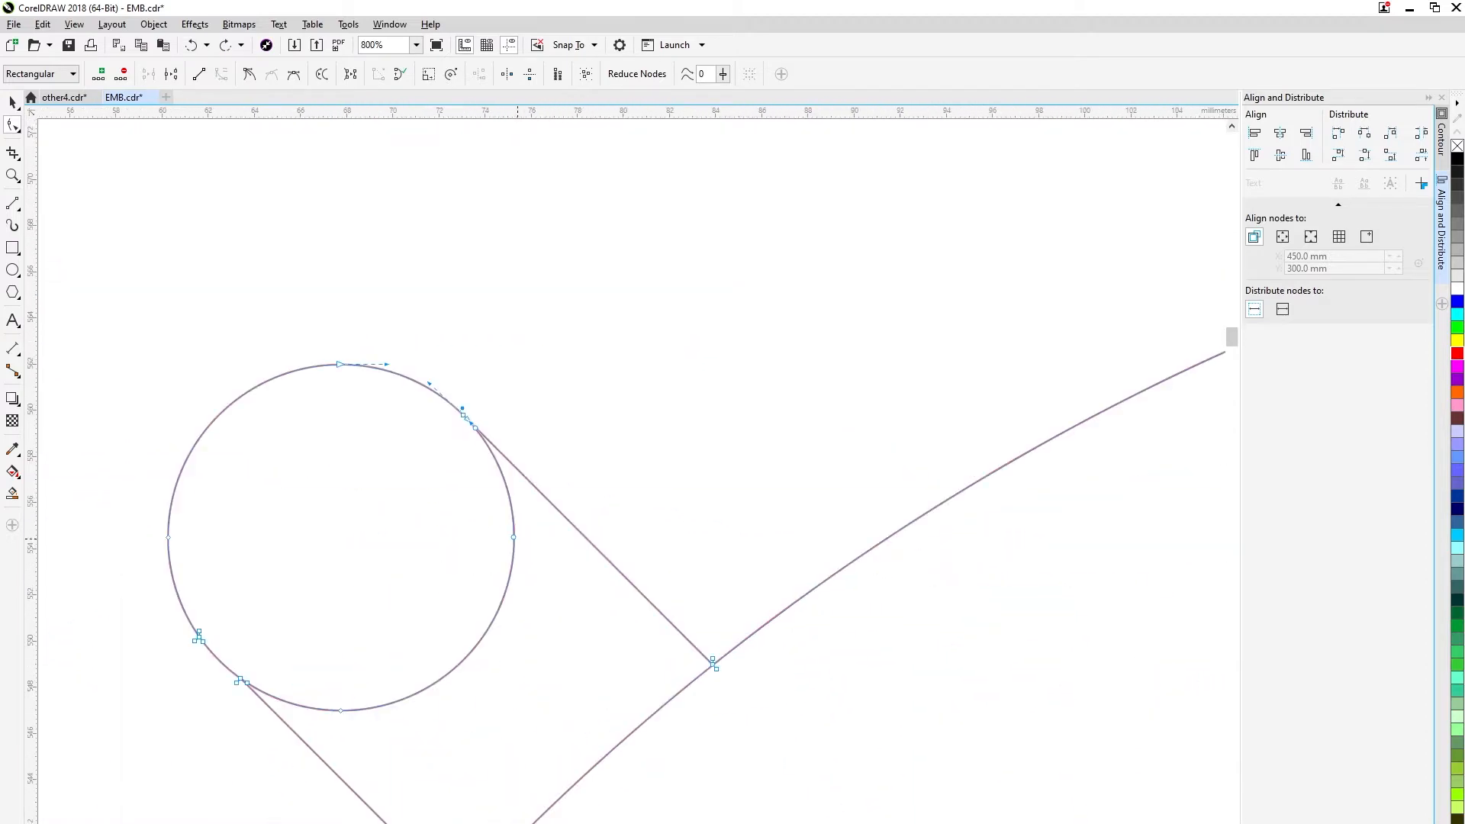
right_click(514, 549)
left_click(543, 571)
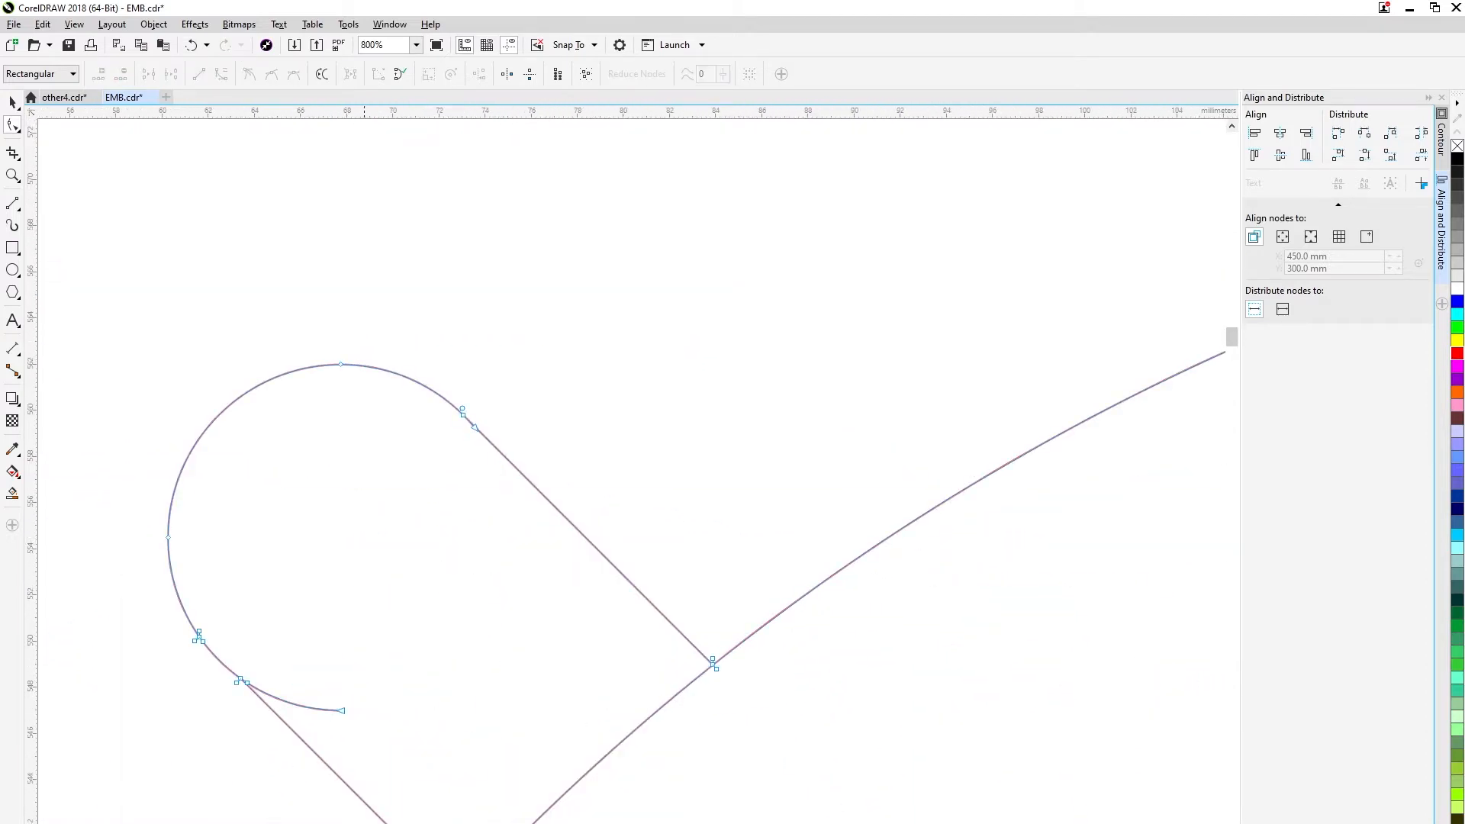
left_click_drag(660, 823, 667, 741)
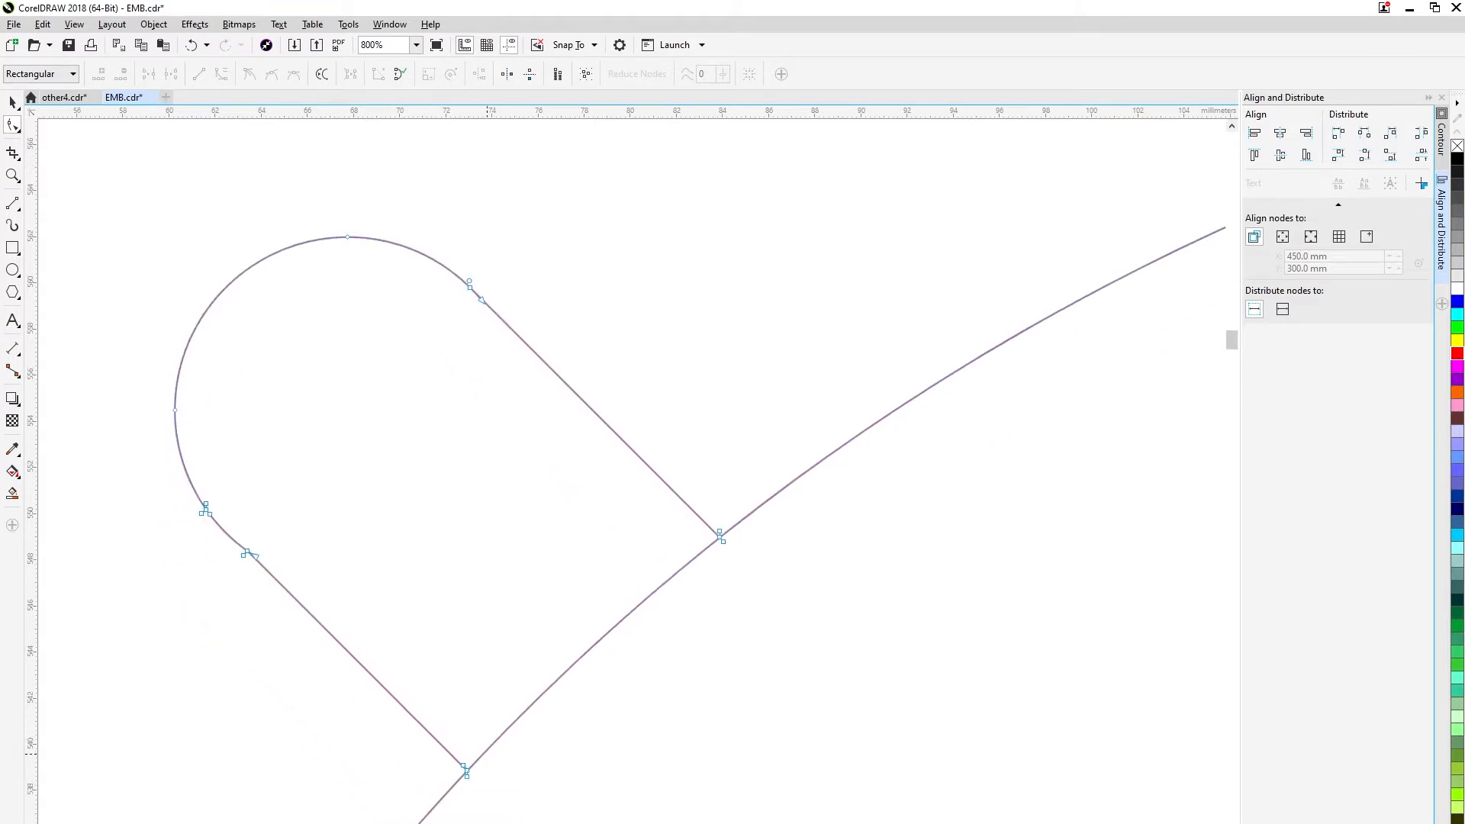
Add nodes to the large circle at both junctions with the upper-left slot's edges and delete the arc between them.
right_click(487, 754)
left_click(474, 771)
scroll(473, 771, "up", 2)
left_click(600, 614)
scroll(714, 629, "down", 3)
scroll(827, 536, "up", 3)
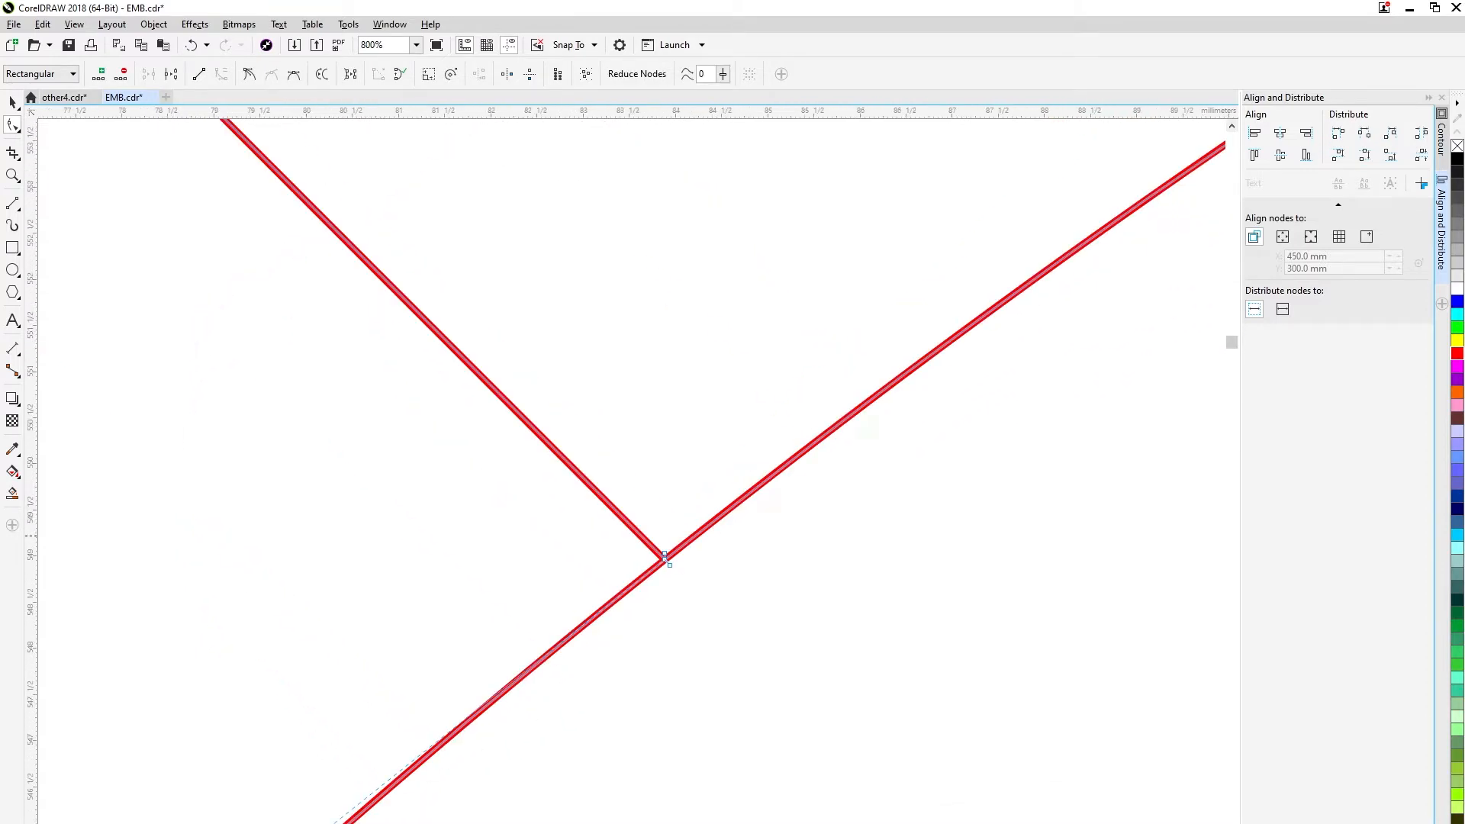
scroll(576, 683, "down", 2)
left_click_drag(576, 683, 638, 549)
right_click(536, 624)
left_click(566, 643)
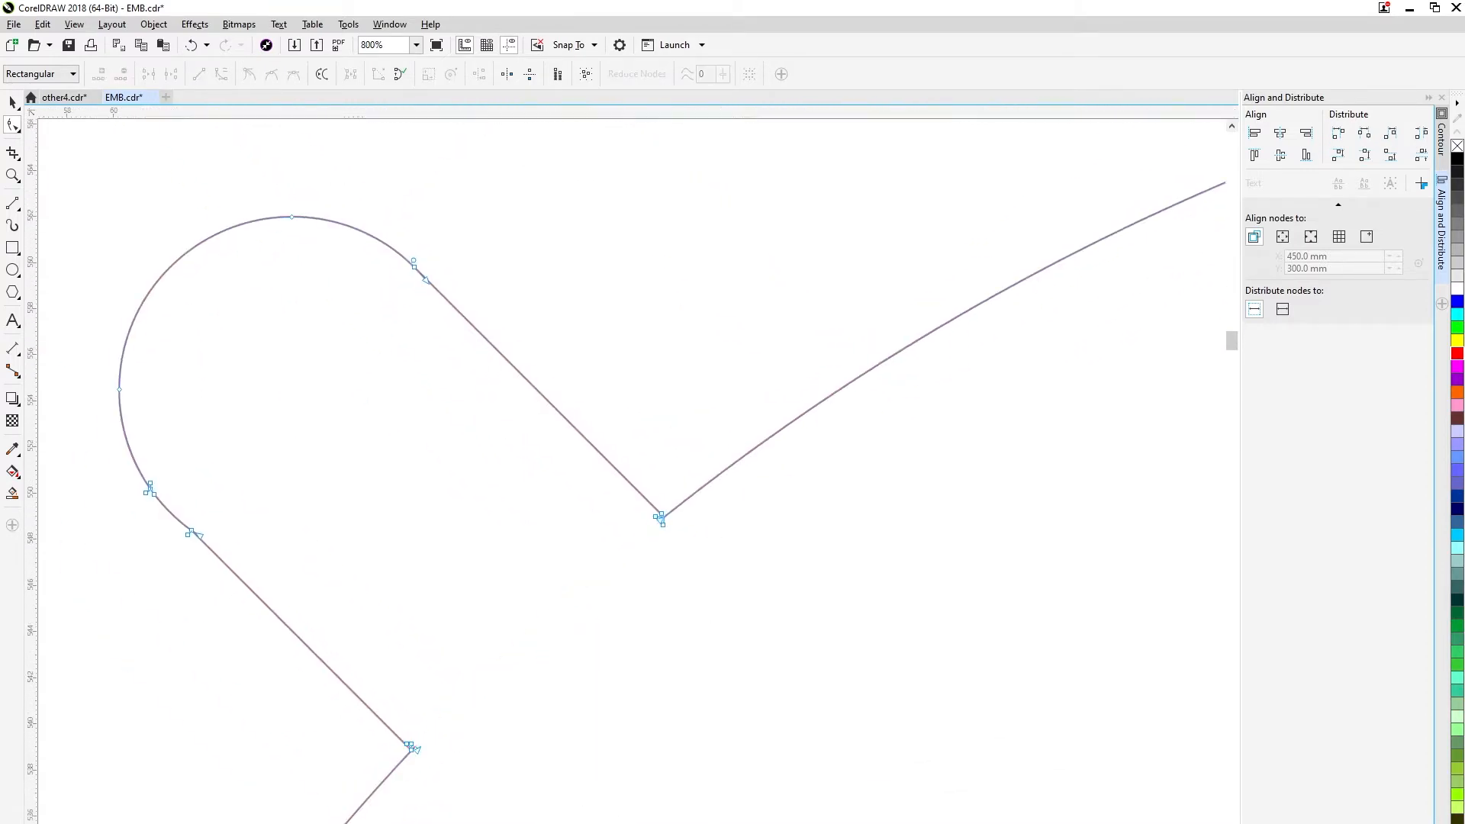
Move the large circle's cut end onto the end node of the upper-left slot's lower straight edge.
scroll(409, 767, "up", 3)
left_click_drag(461, 582, 434, 608)
scroll(625, 591, "down", 2)
scroll(581, 592, "up", 3)
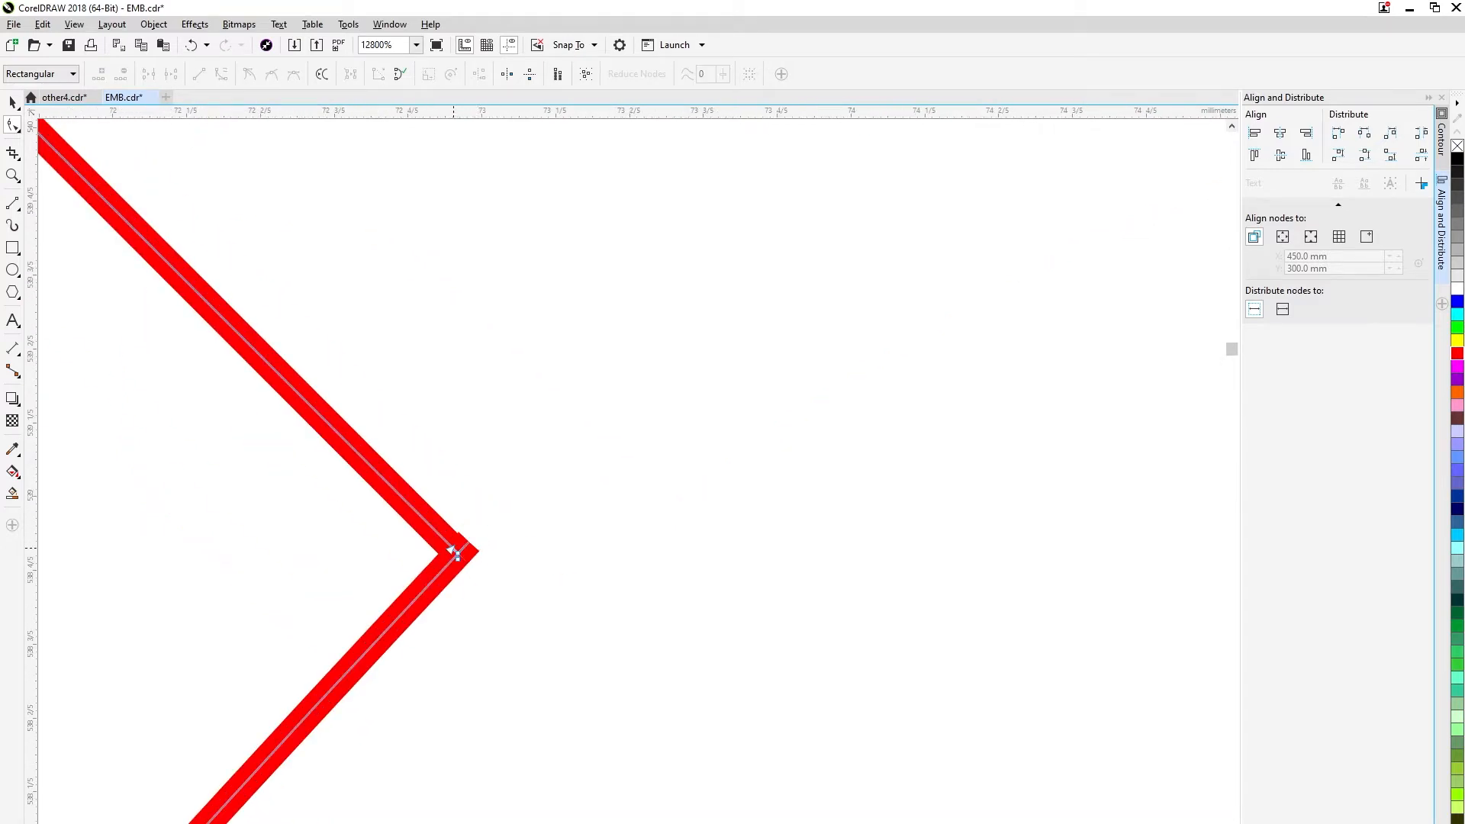
left_click_drag(457, 556, 458, 549)
key("ctrl+z")
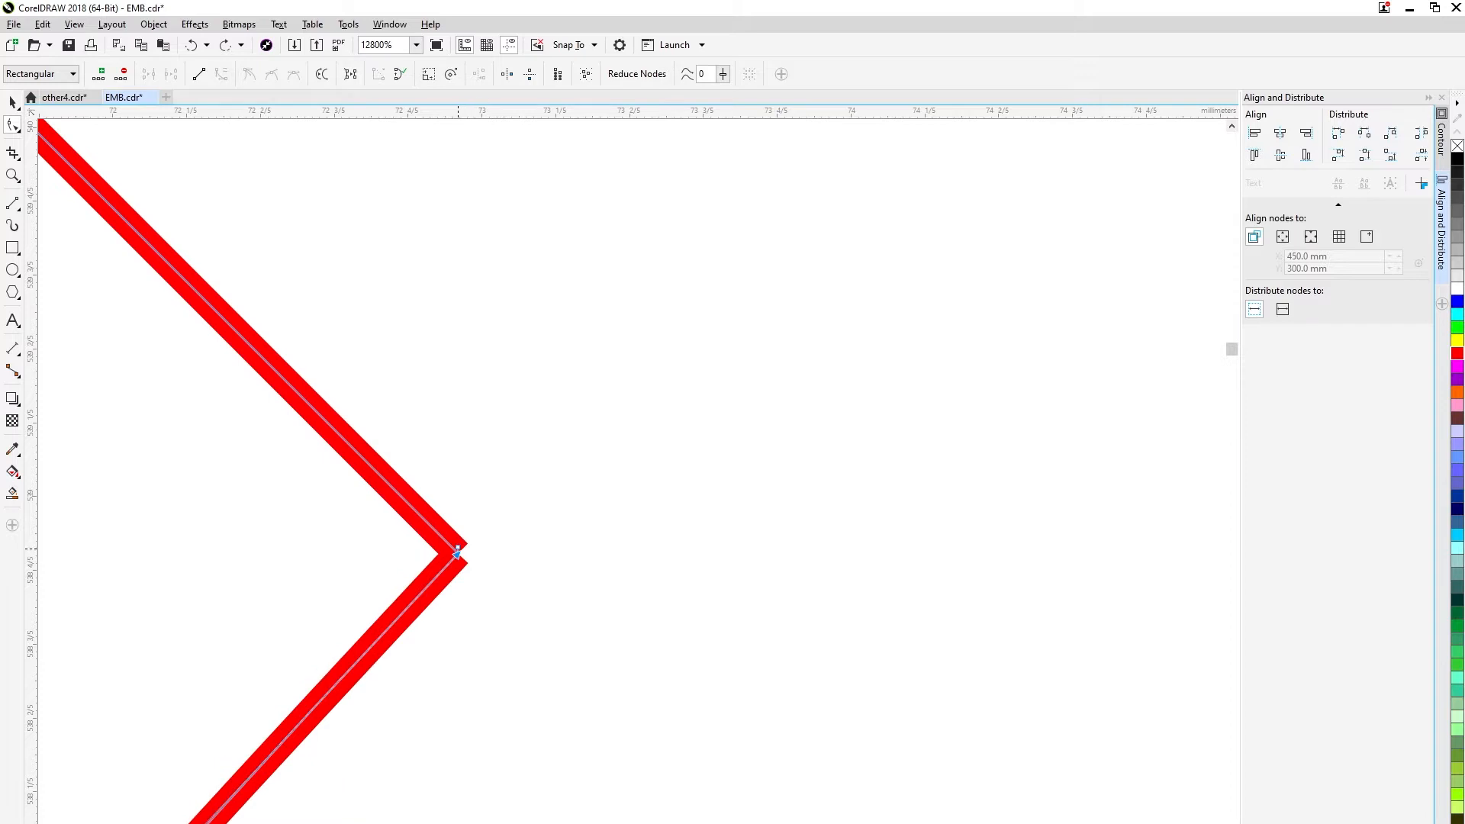
left_click(457, 551)
left_click_drag(458, 551, 458, 554)
Move the large circle's other cut end onto the end node of the upper-left slot's upper straight edge.
scroll(459, 554, "down", 6)
scroll(725, 453, "up", 7)
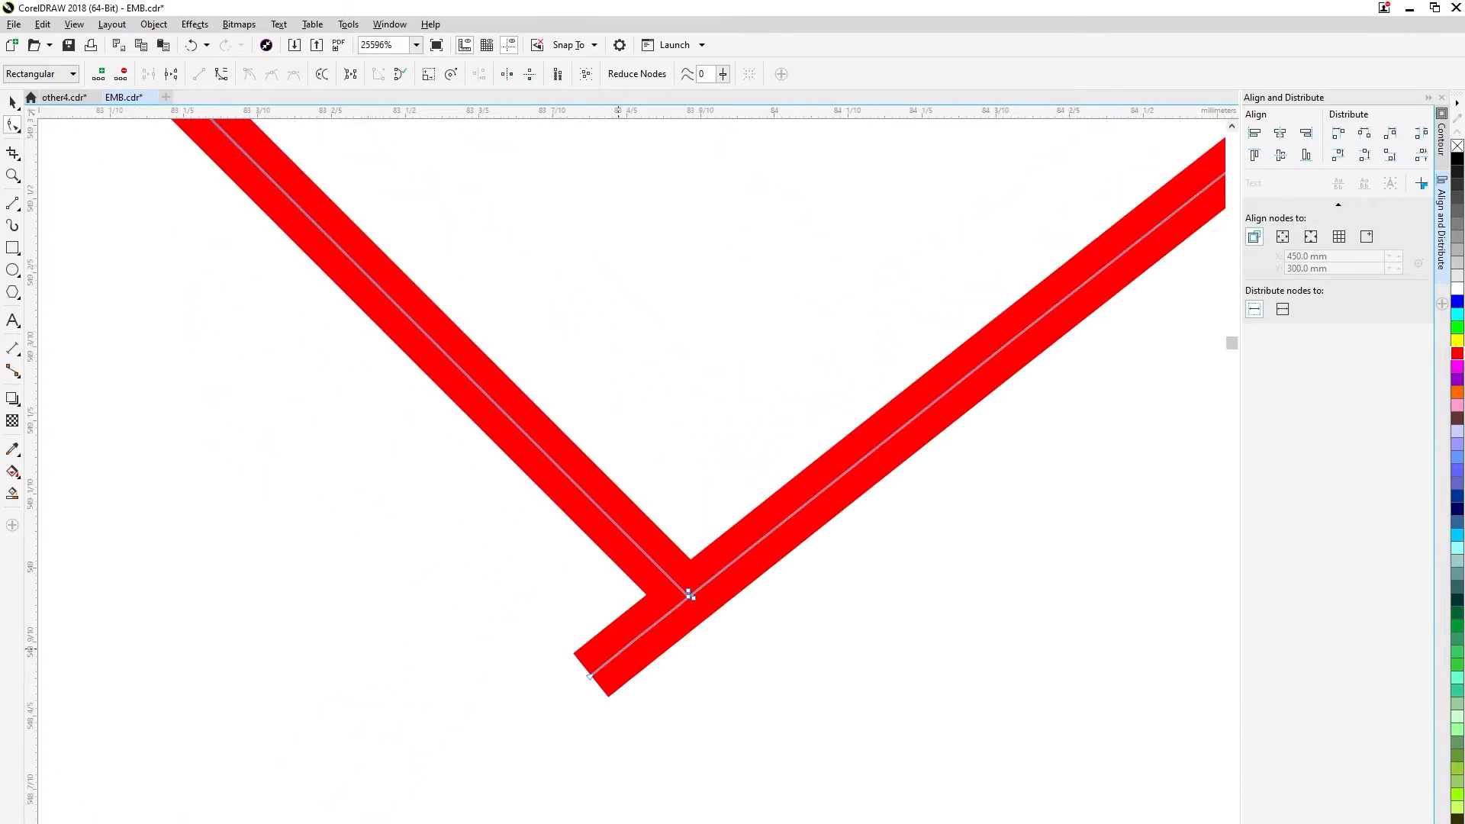
left_click_drag(589, 677, 689, 595)
scroll(722, 635, "down", 7)
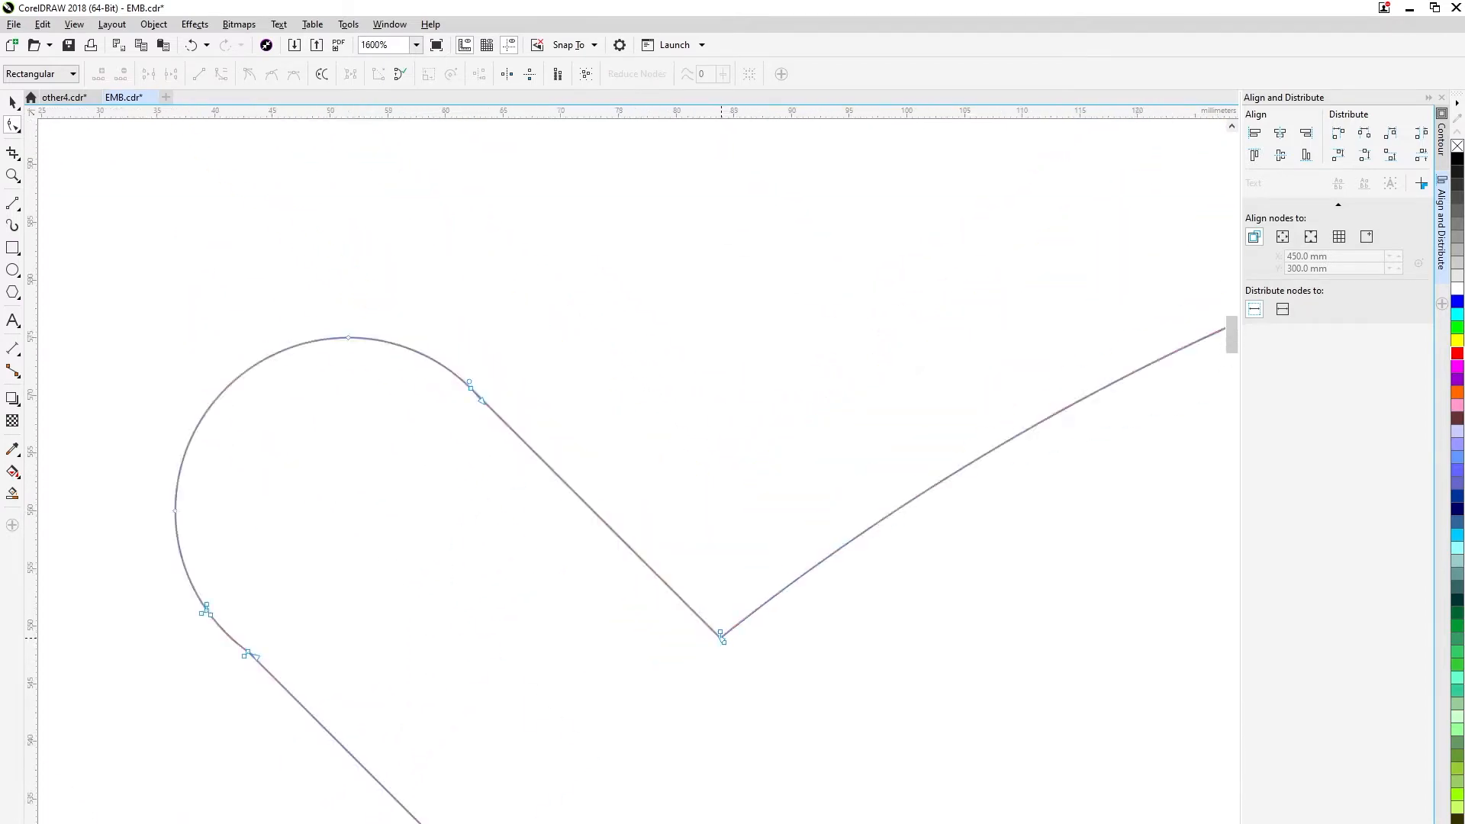
left_click_drag(547, 599, 620, 652)
key("Delete")
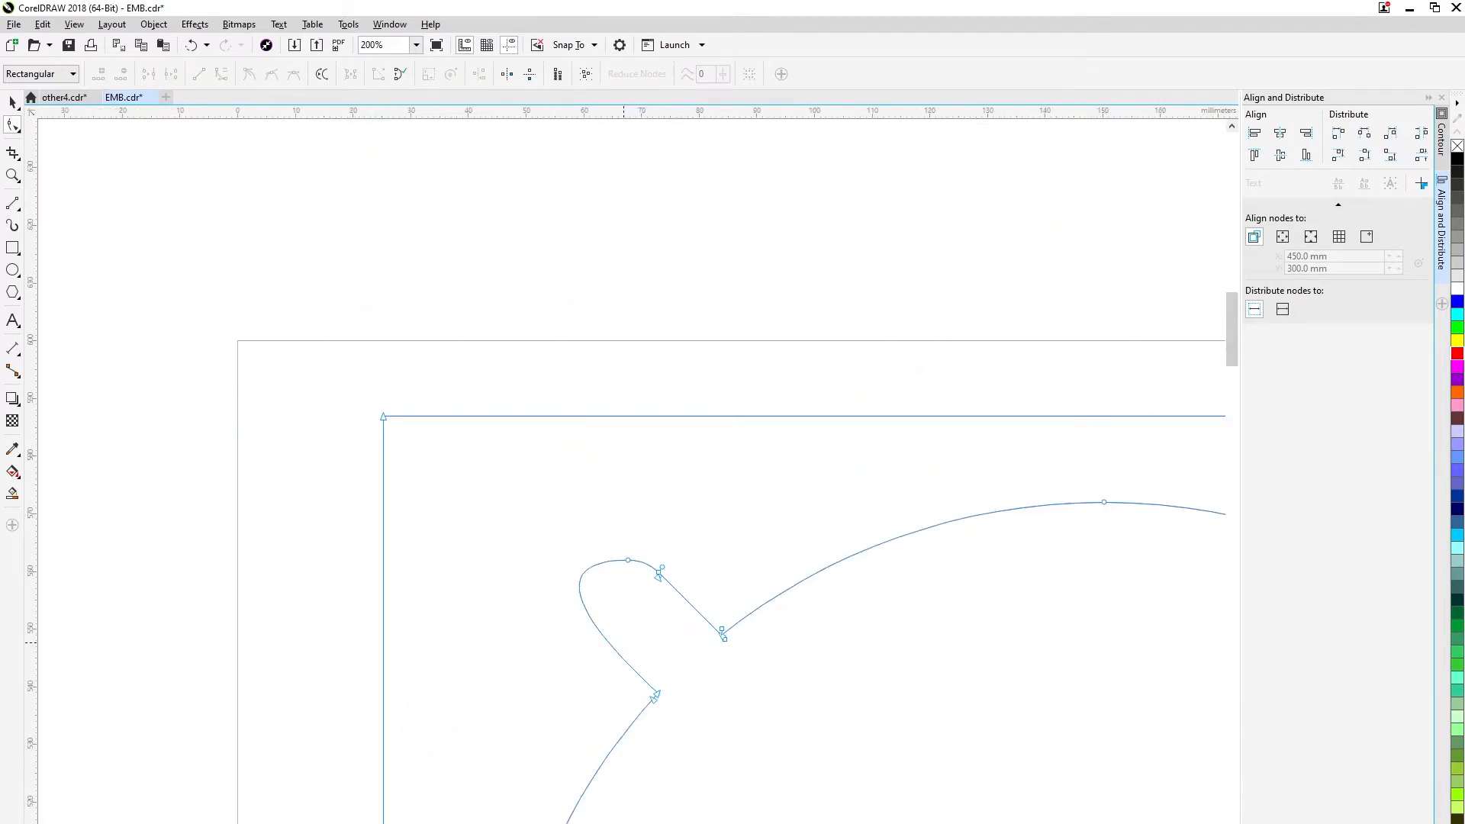
key("ctrl+z")
Remove the surplus nodes and leftover segment where the upper-left slot's lower edge meets its rounded end.
left_click(587, 631)
key("Delete")
scroll(614, 647, "up", 2)
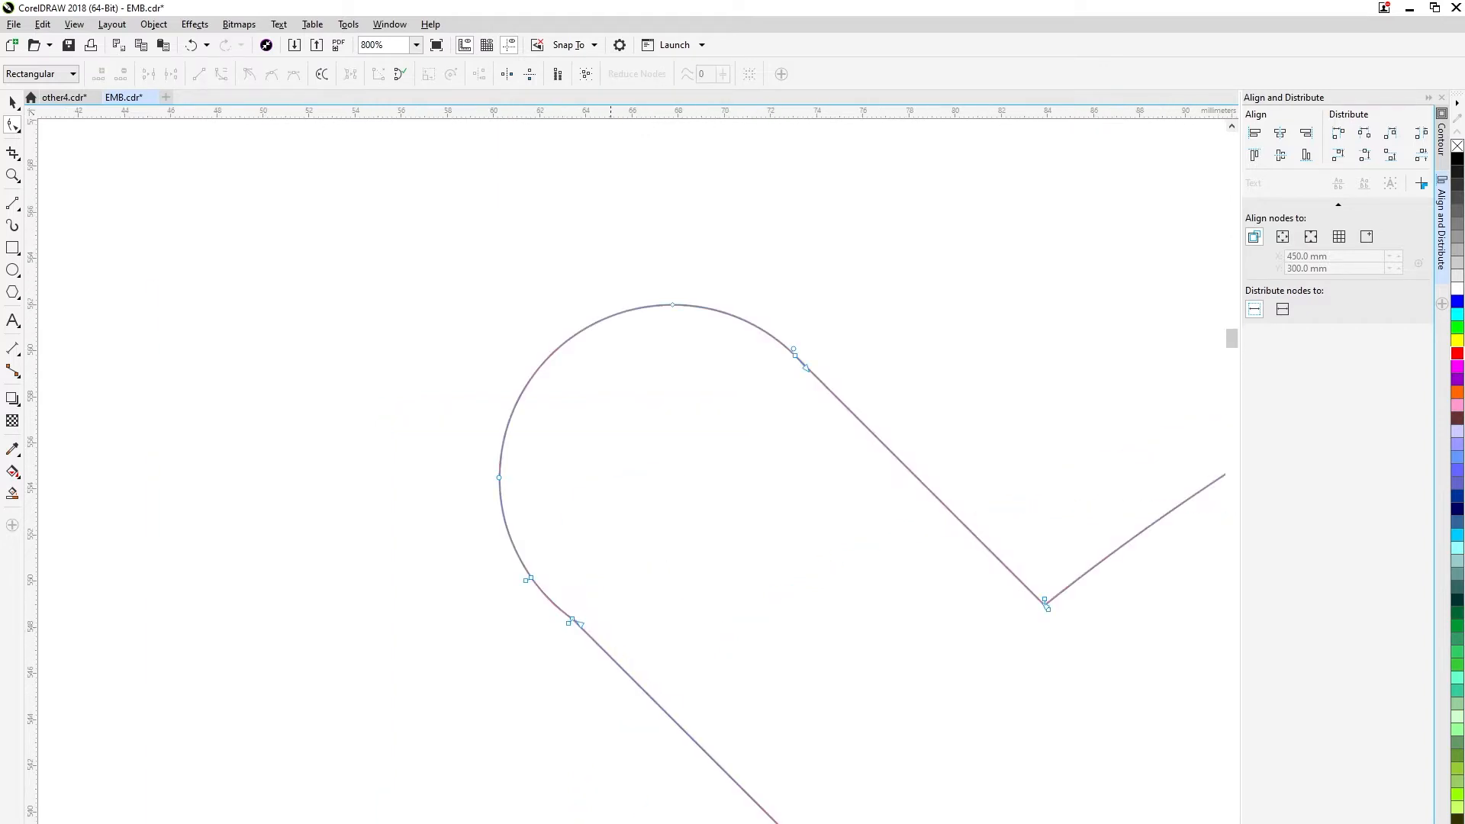
double_click(568, 624)
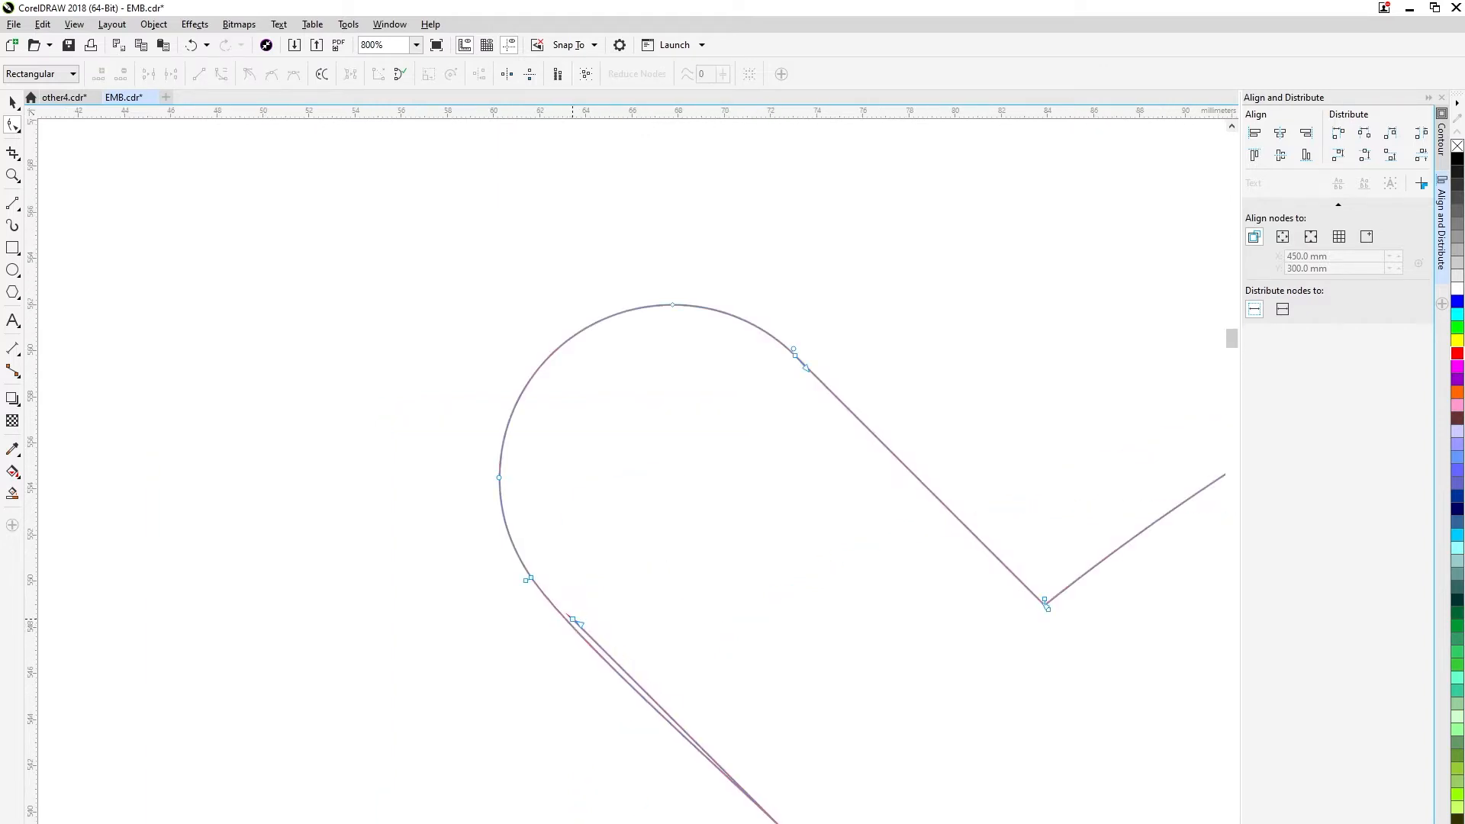
left_click(573, 619)
key("Delete")
left_click(577, 622)
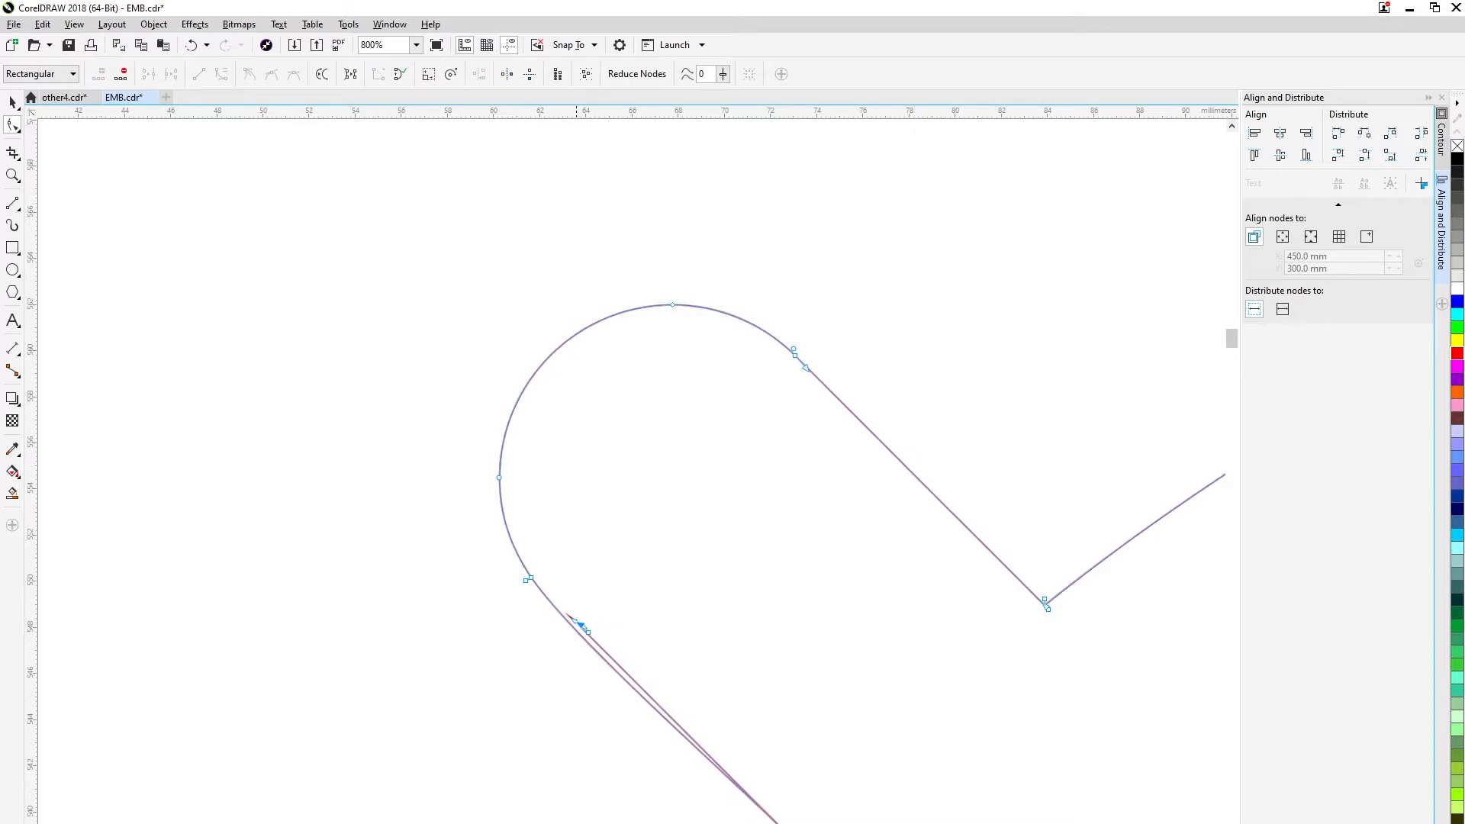
scroll(577, 621, "up", 3)
key("Delete")
scroll(671, 637, "down", 4)
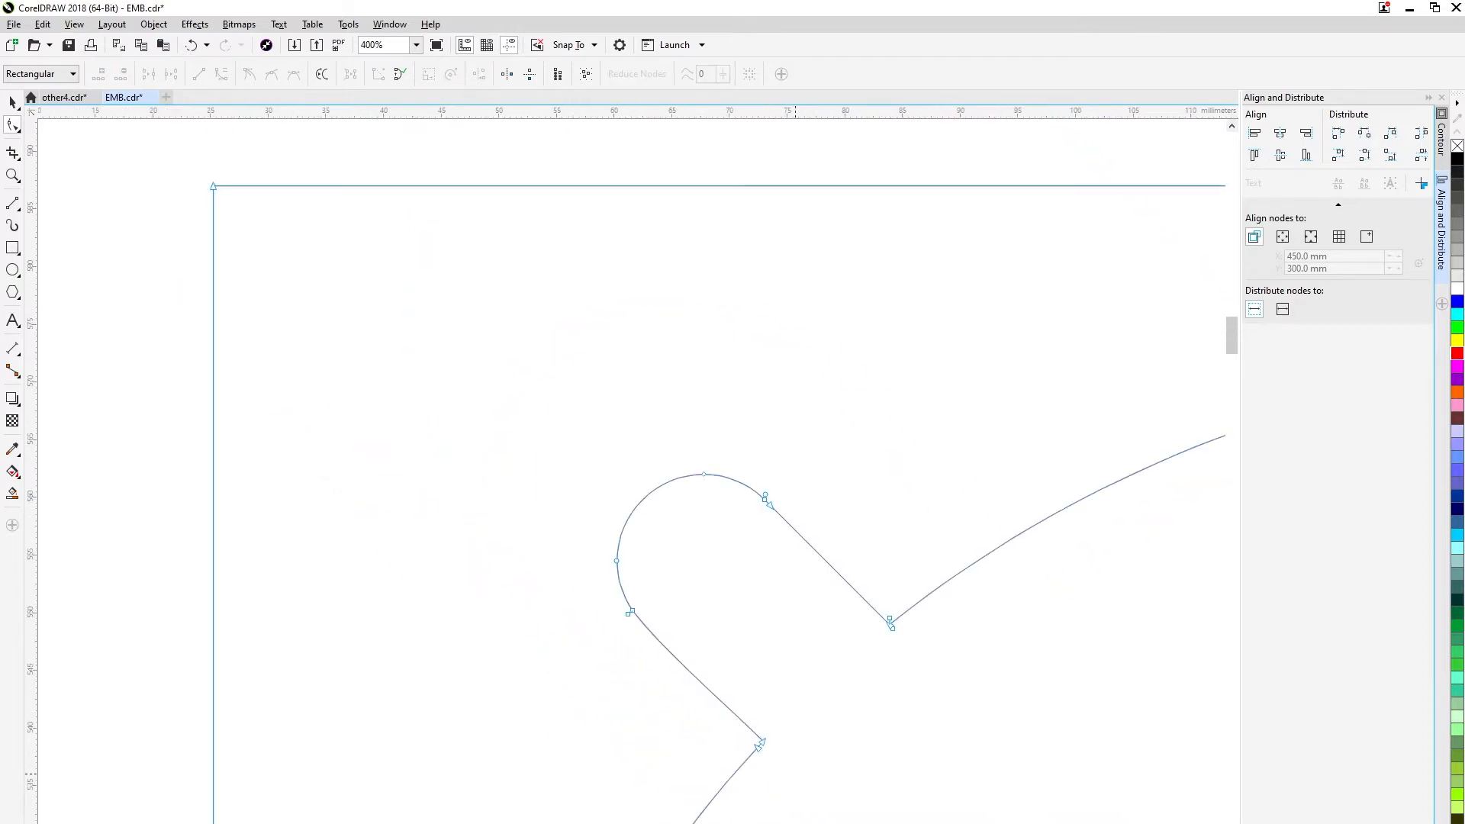
Open the lower-left corner circle by deleting its upper-right arc segment.
scroll(671, 534, "down", 3)
scroll(580, 679, "up", 3)
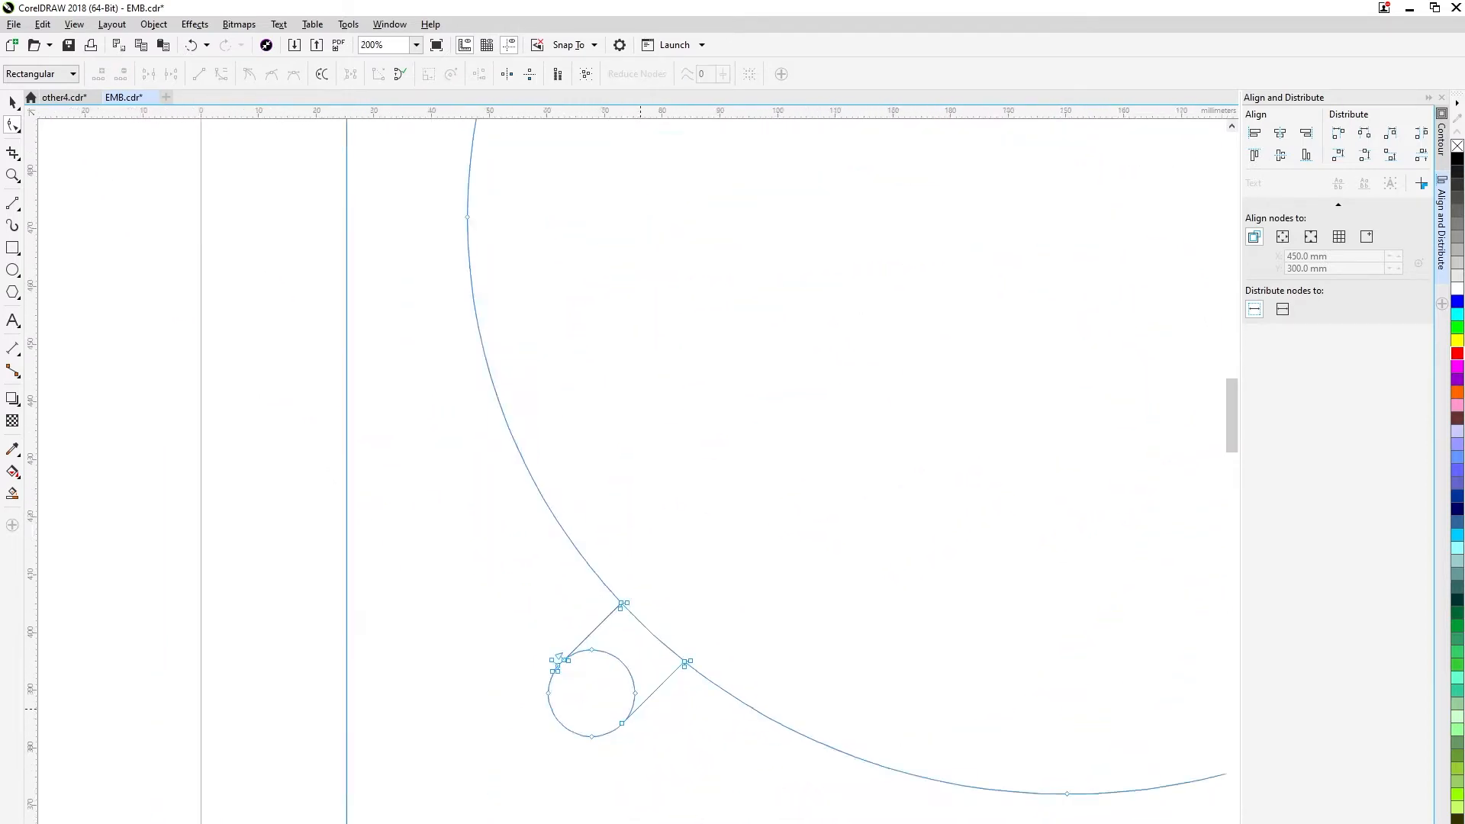
right_click(561, 611)
left_click(592, 639)
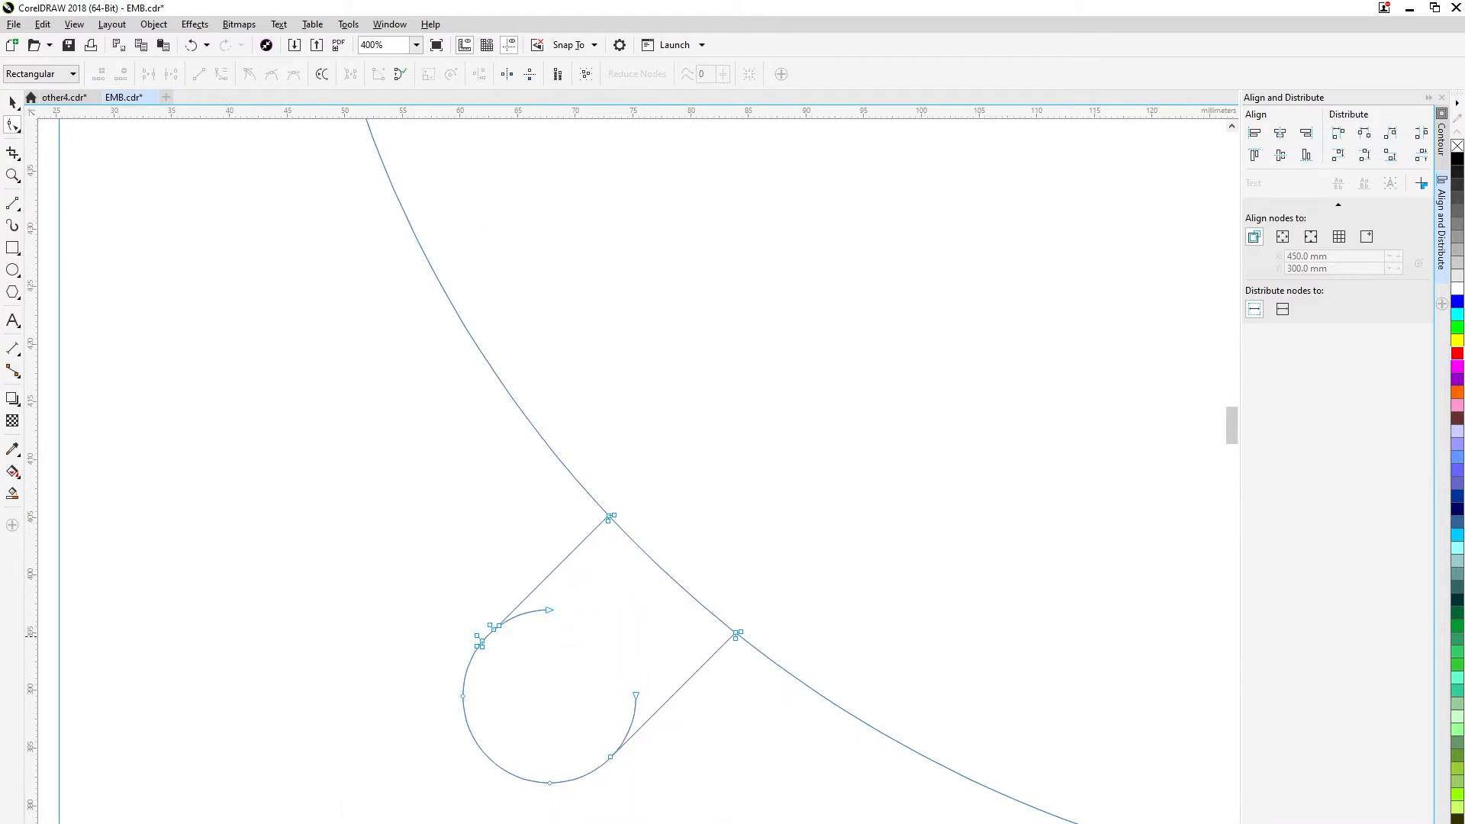
left_click(636, 696)
key("Delete")
key("ctrl+z")
Add nodes where the lower-left slot's straight edges meet its rounded end and remove the leftover arc ends inside the slot.
scroll(613, 761, "up", 3)
double_click(592, 726)
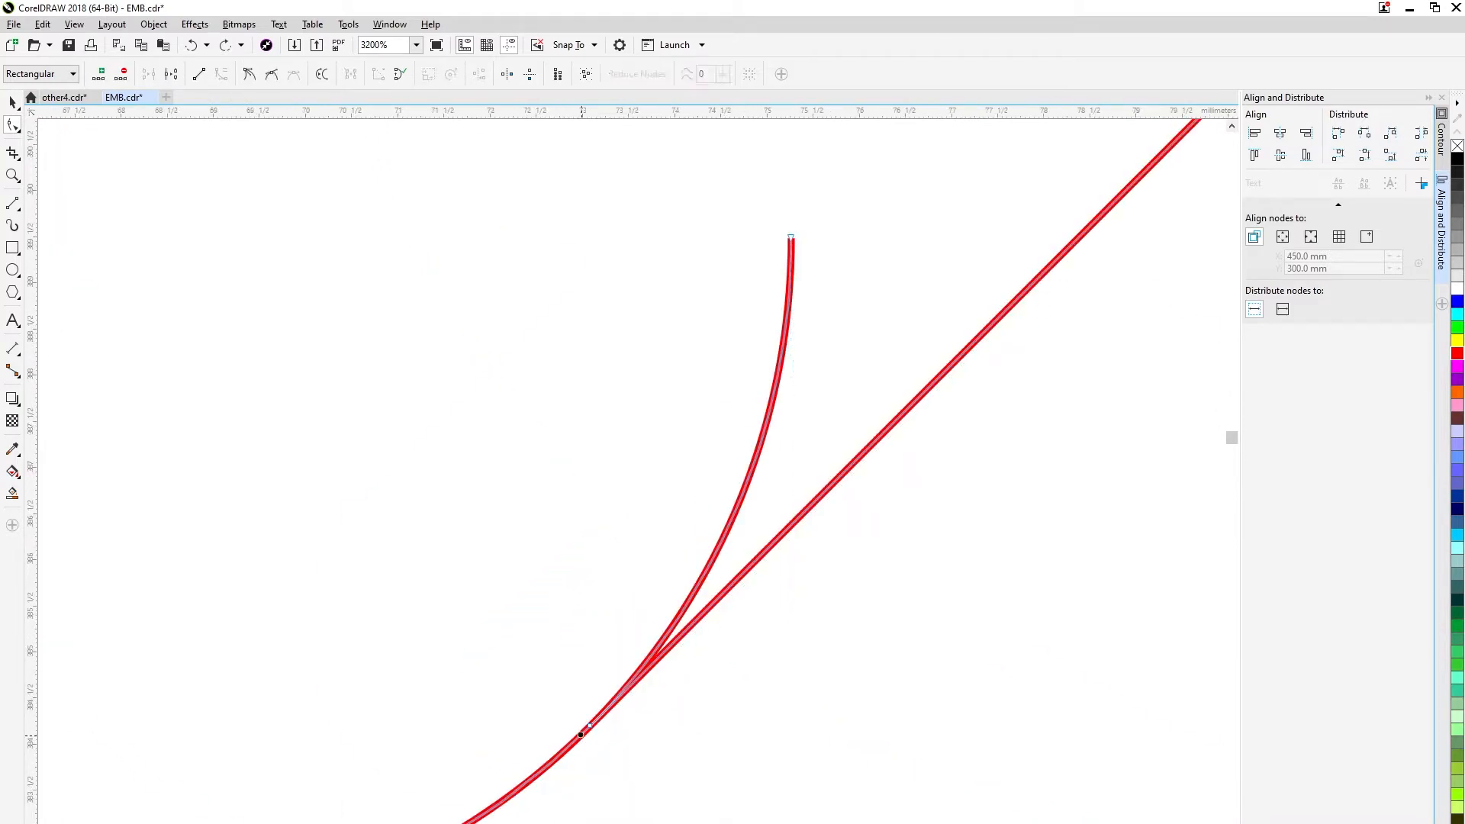
scroll(736, 483, "down", 2)
double_click(750, 419)
scroll(534, 271, "up", 1)
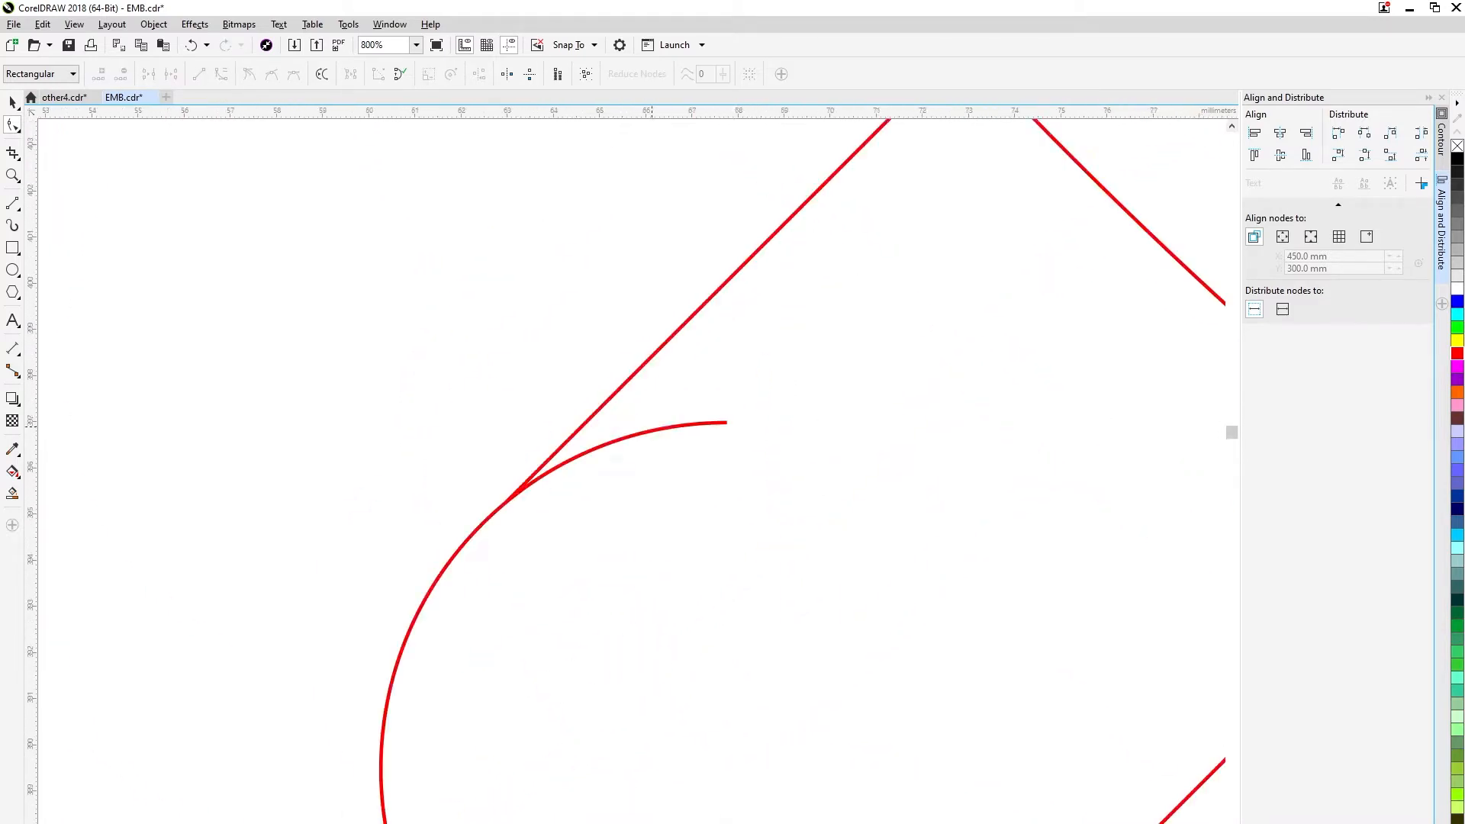
scroll(503, 500, "down", 2)
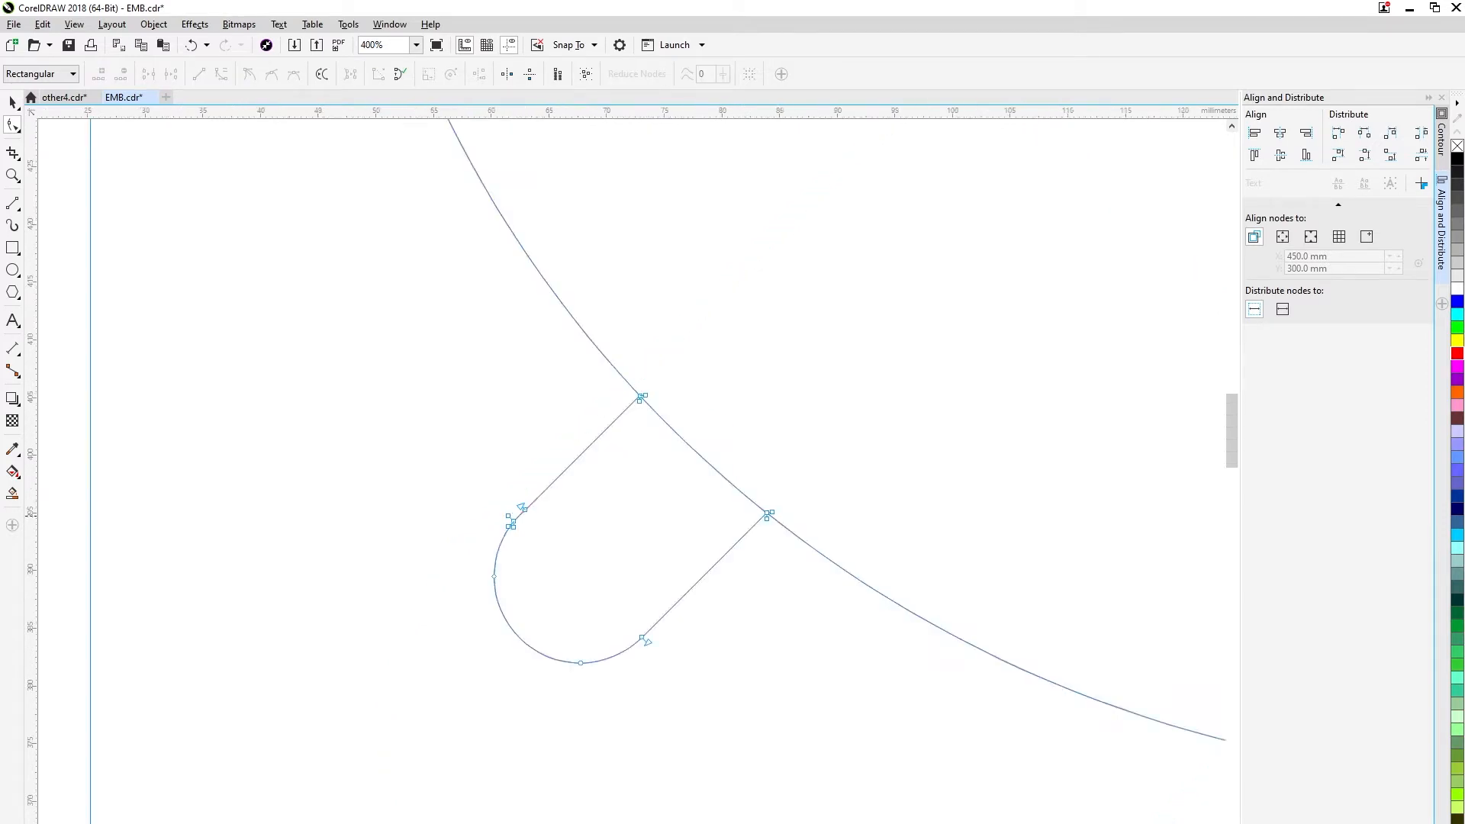
Add nodes to the large circle at both junctions with the lower-left slot's edges and delete the arc across the slot opening.
scroll(529, 428, "up", 4)
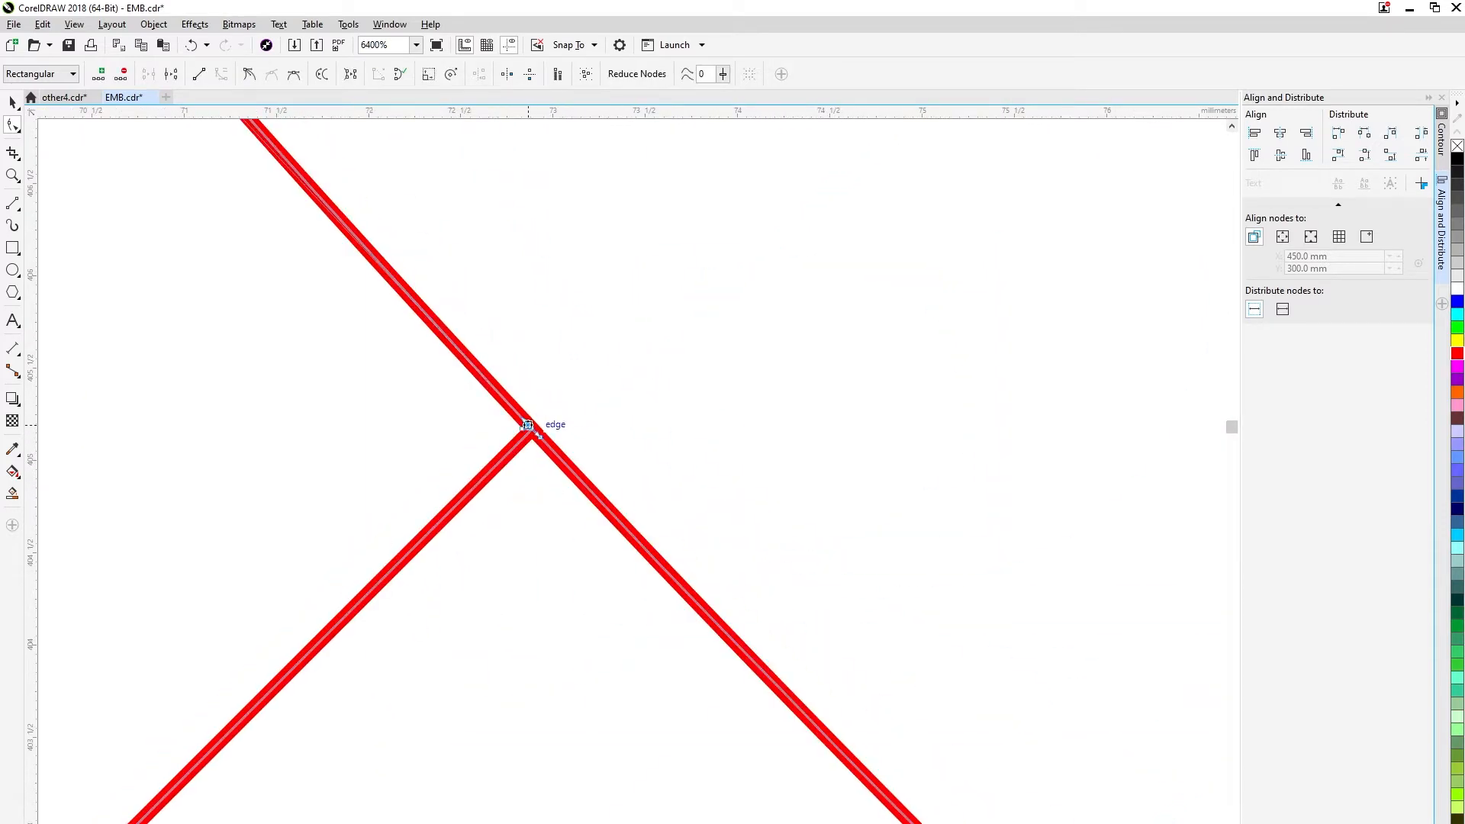
scroll(528, 428, "up", 1)
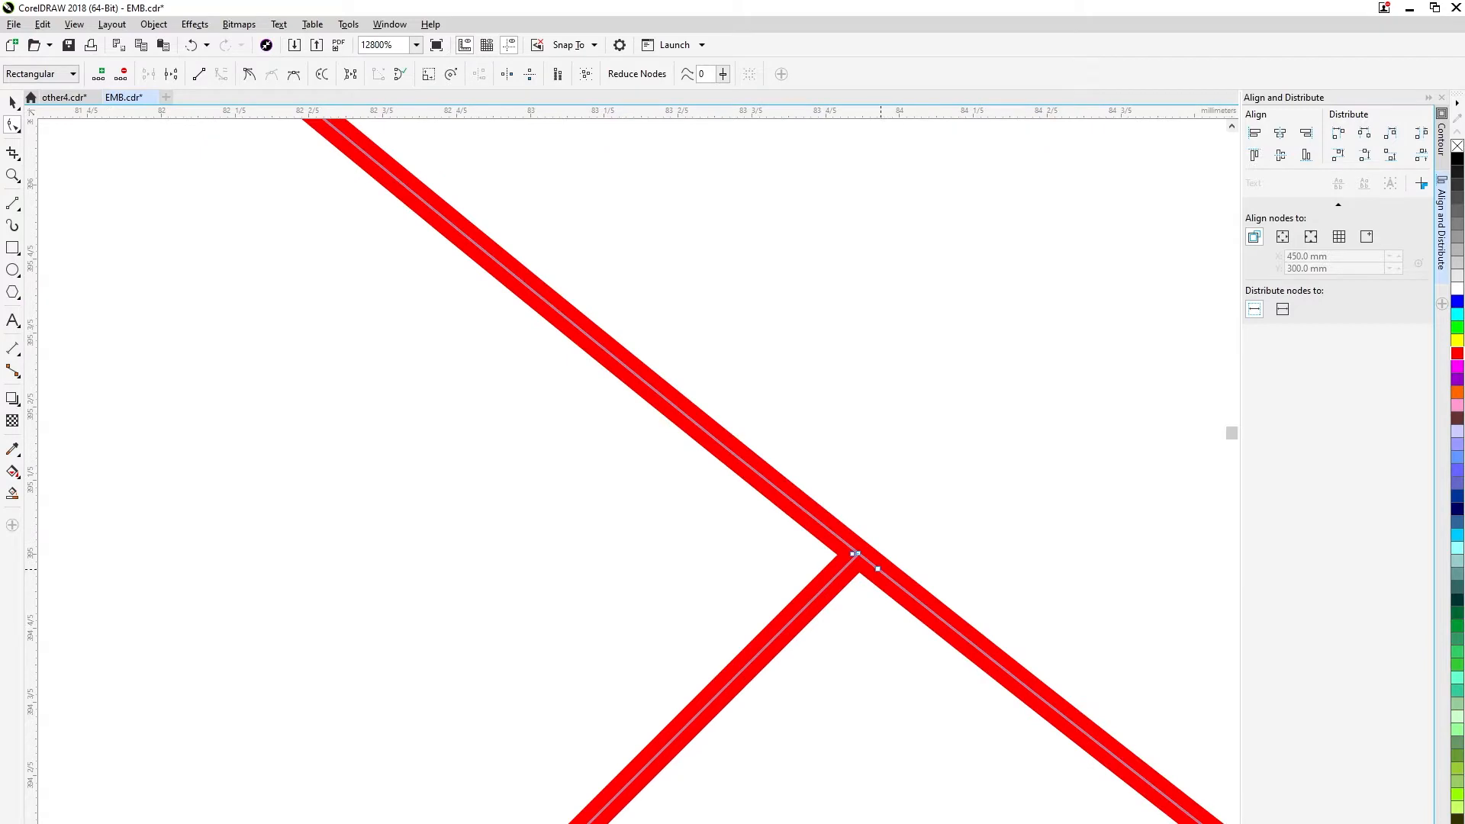
scroll(855, 554, "down", 2)
right_click(735, 497)
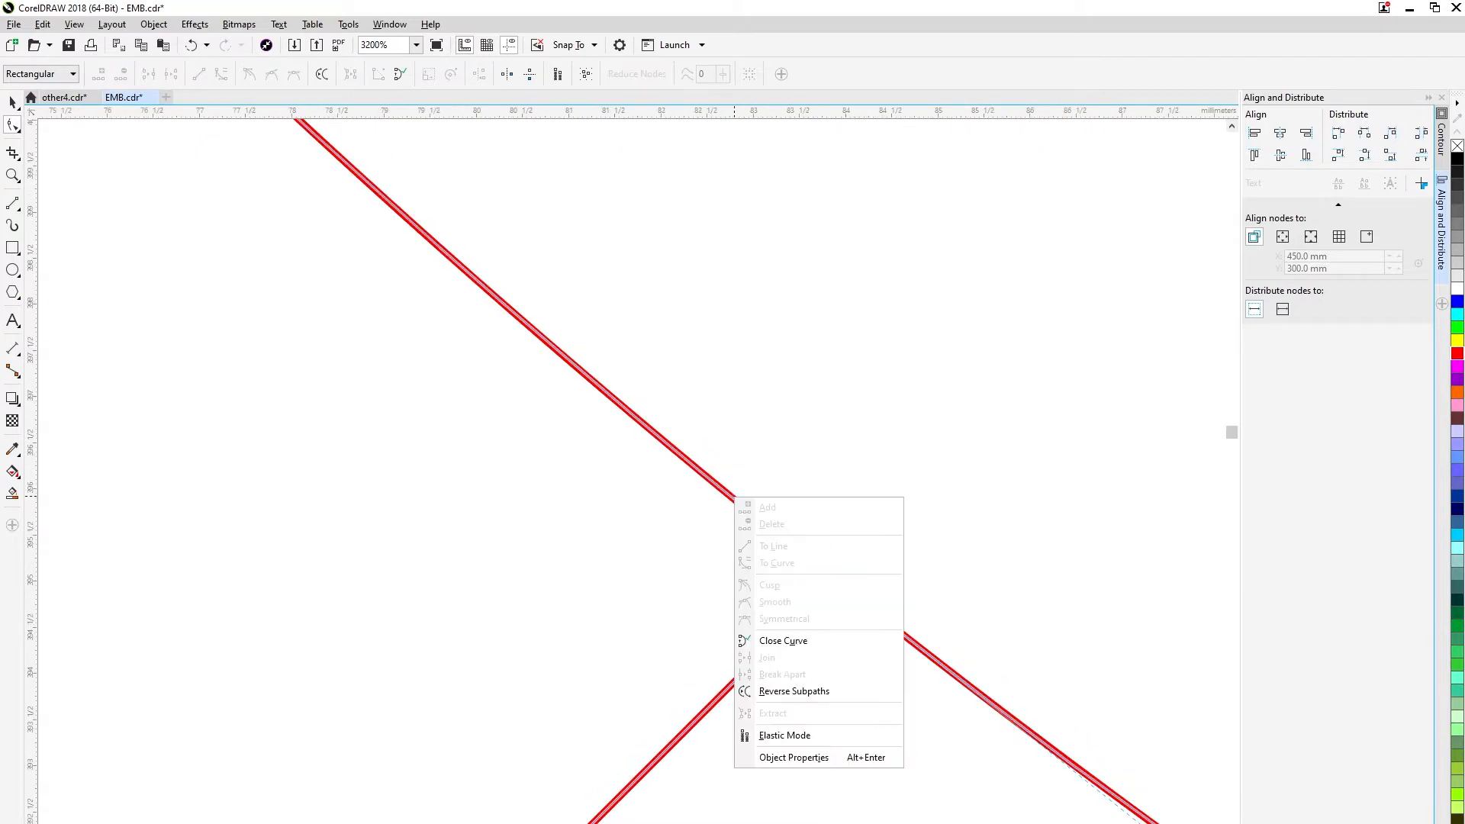
scroll(515, 492, "down", 2)
right_click(452, 390)
left_click(488, 416)
scroll(713, 449, "down", 2)
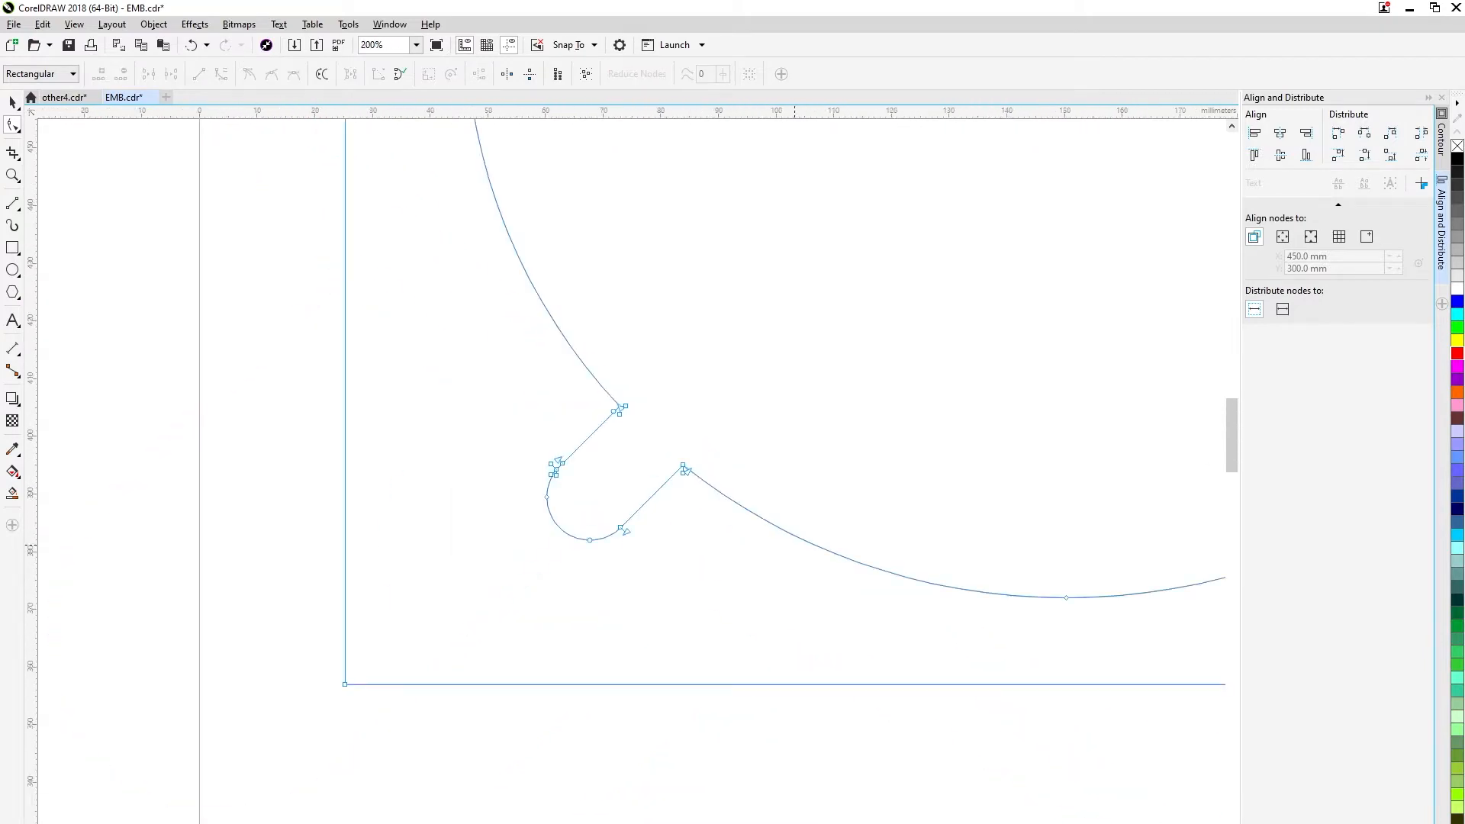
Delete the lower-right slot circle's arc beside the upper straight edge and the large circle's arc across that slot's opening.
key("space")
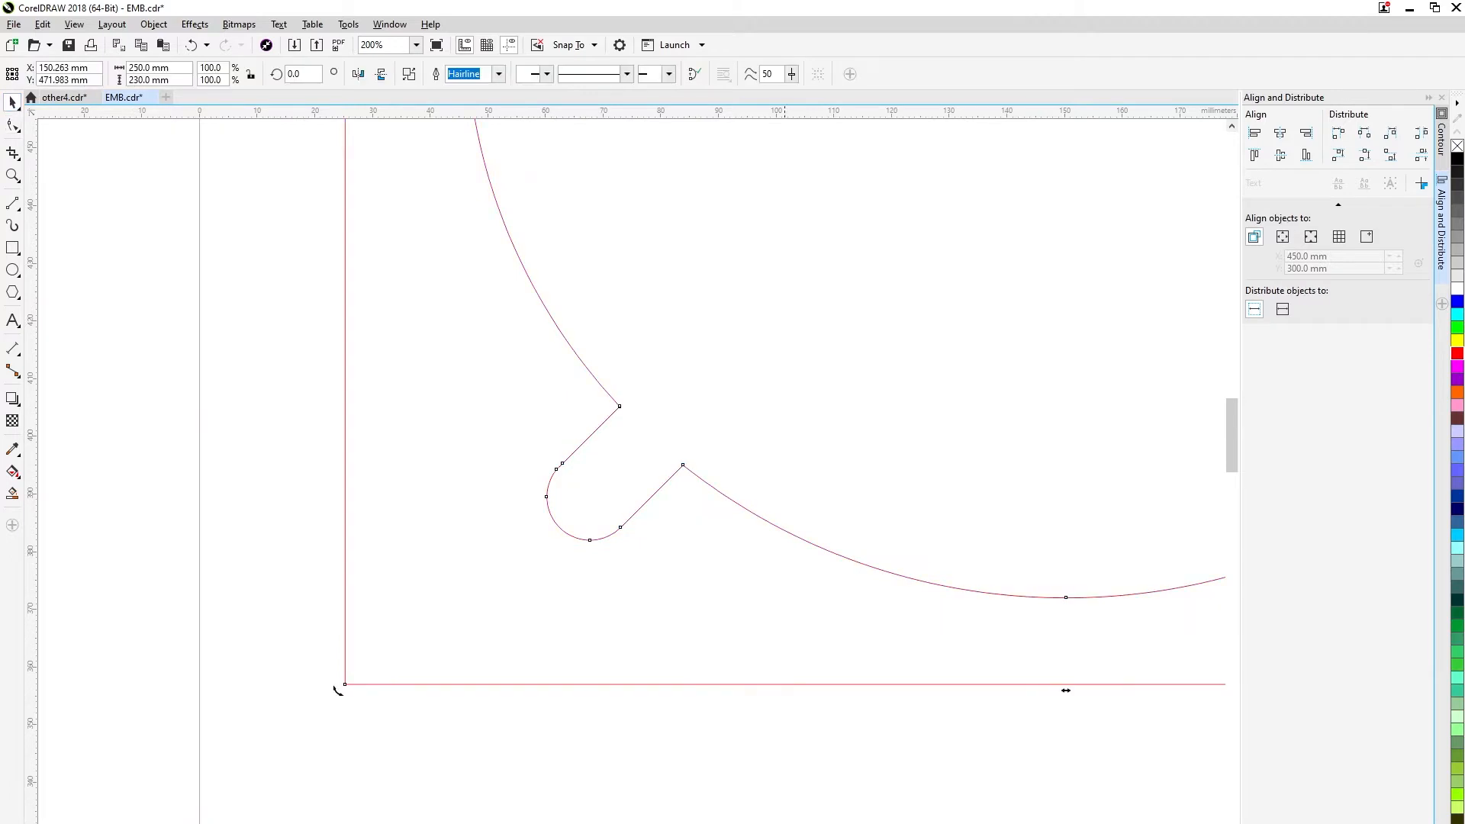
key("Escape")
scroll(1106, 654, "down", 2)
left_click_drag(1213, 622, 806, 694)
scroll(831, 698, "up", 2)
double_click(729, 619)
scroll(736, 634, "up", 2)
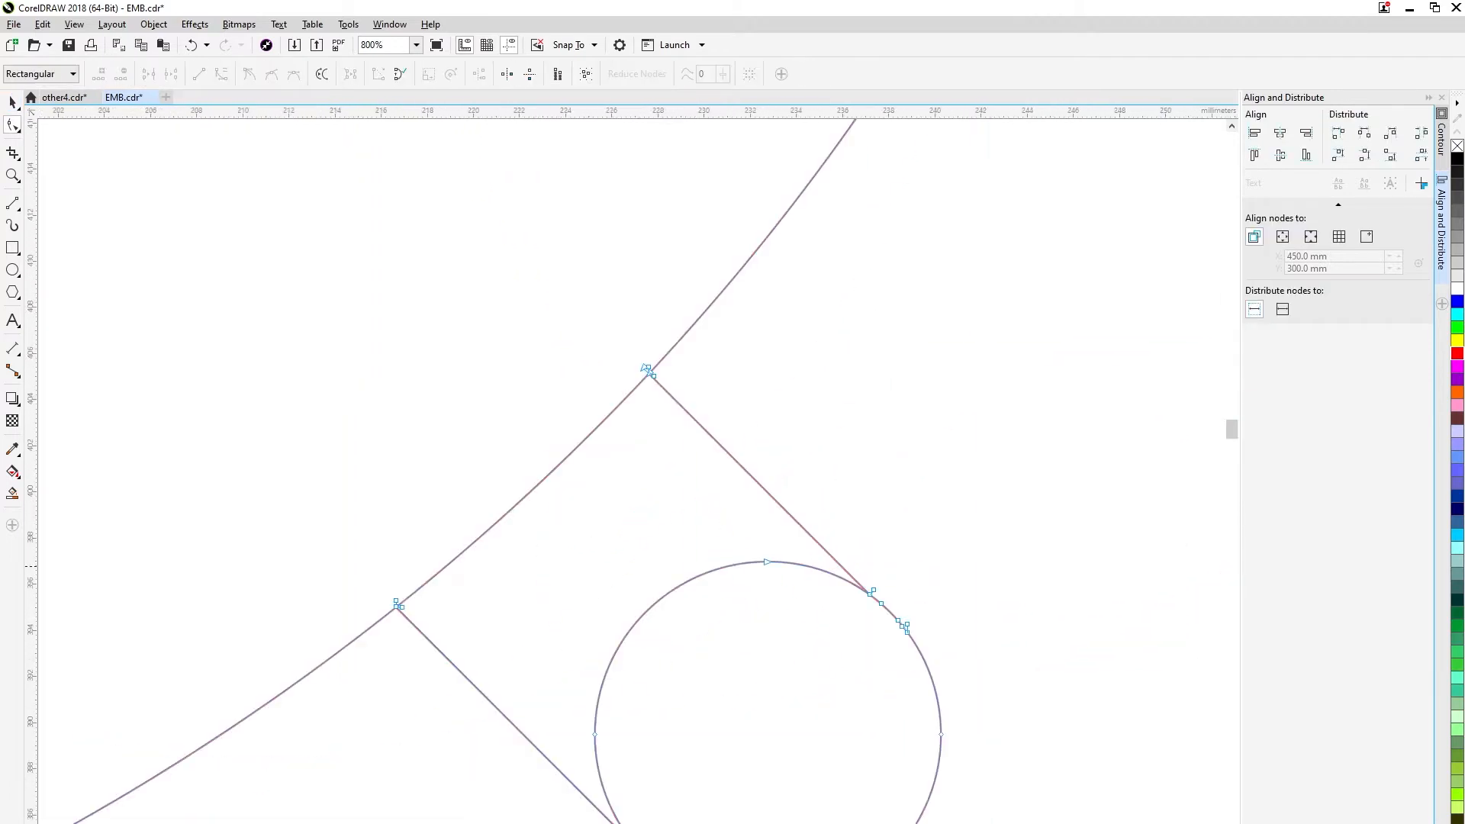
right_click(731, 565)
left_click(765, 593)
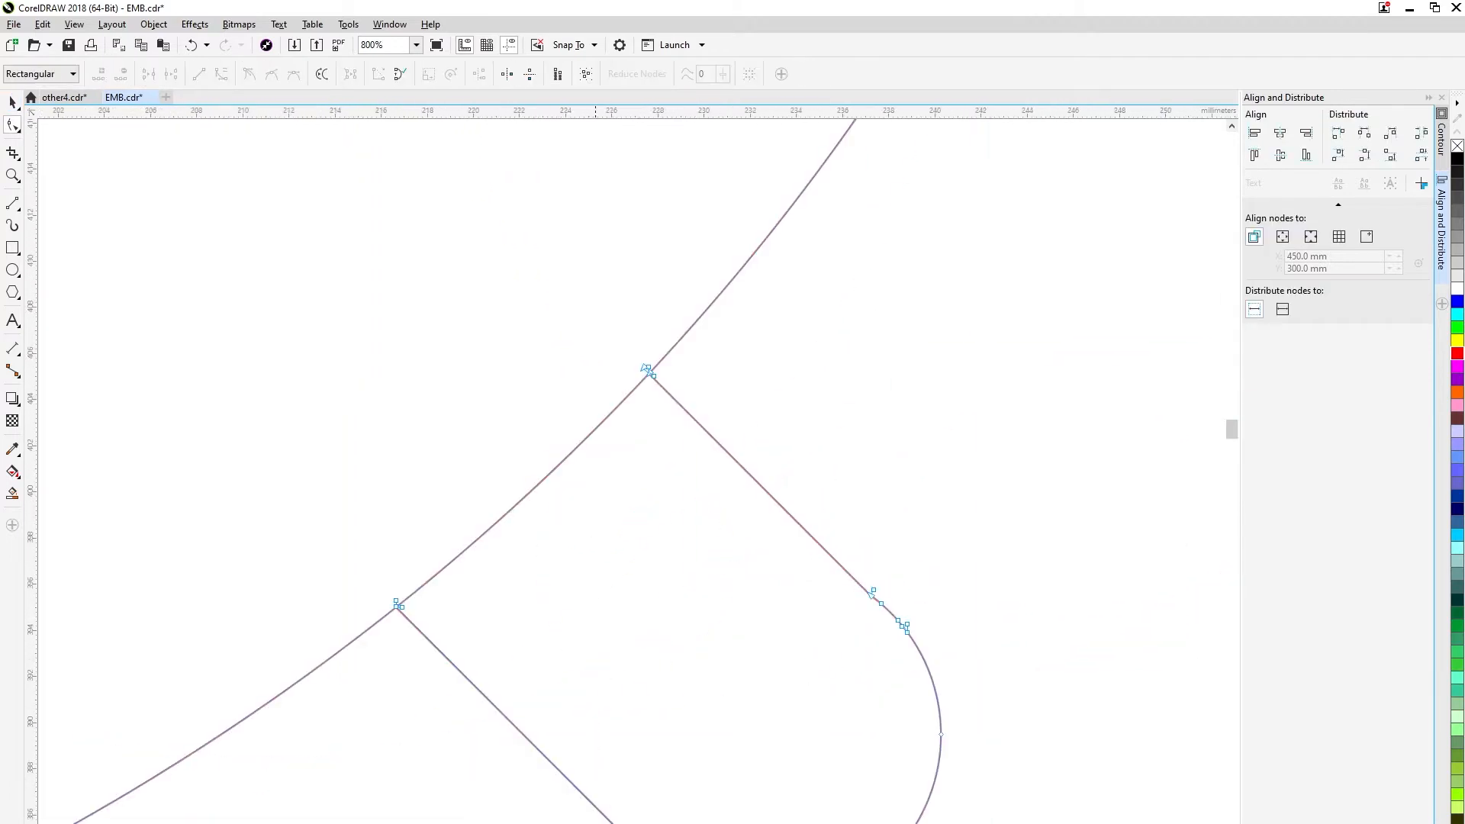
right_click(456, 558)
left_click(491, 587)
scroll(799, 538, "down", 3)
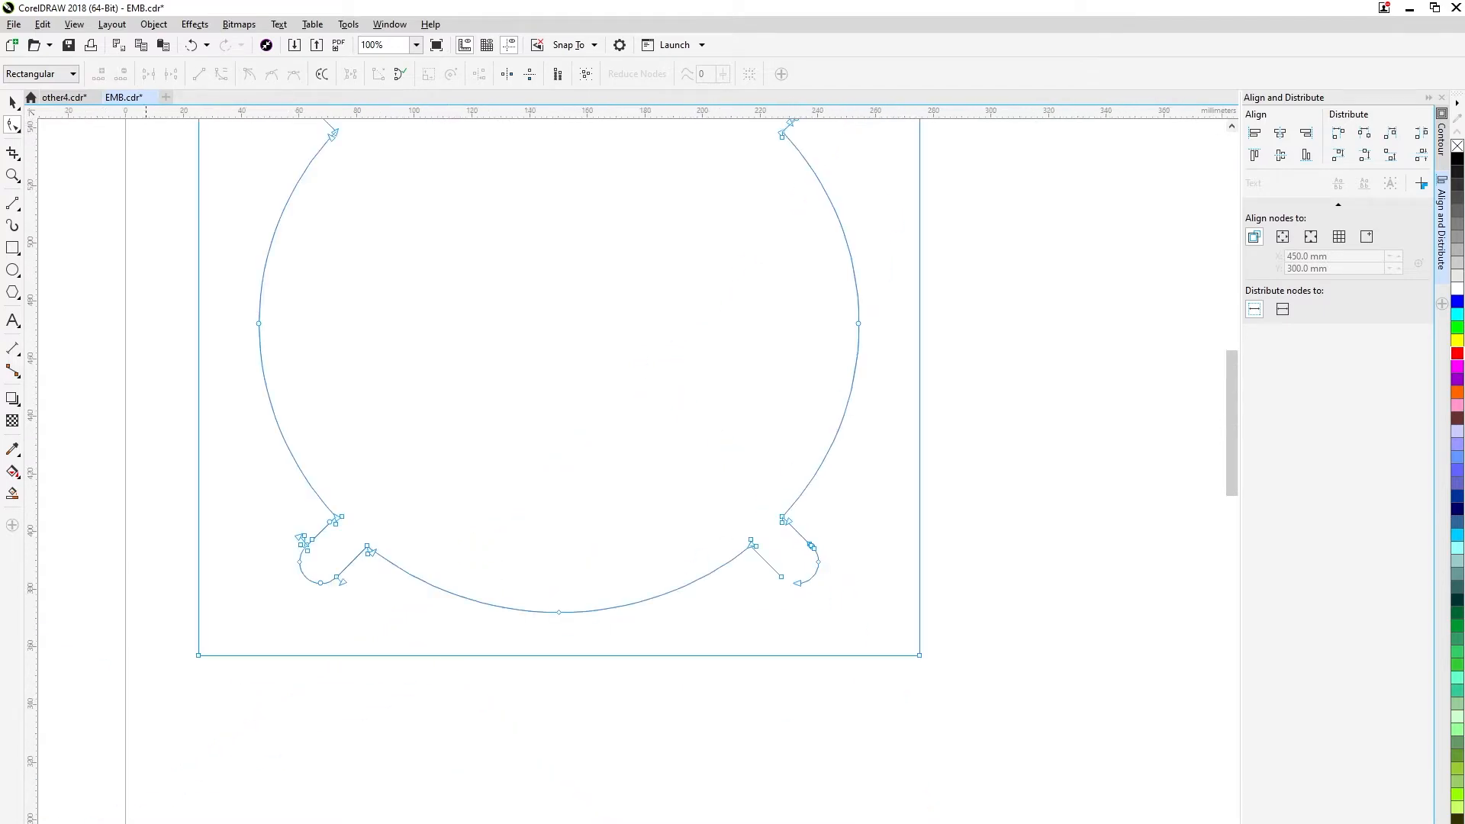
Add a node where the lower-right slot's lower edge meets its rounded end, delete the leftover arc inside the slot and deselect.
key("space")
scroll(799, 580, "up", 3)
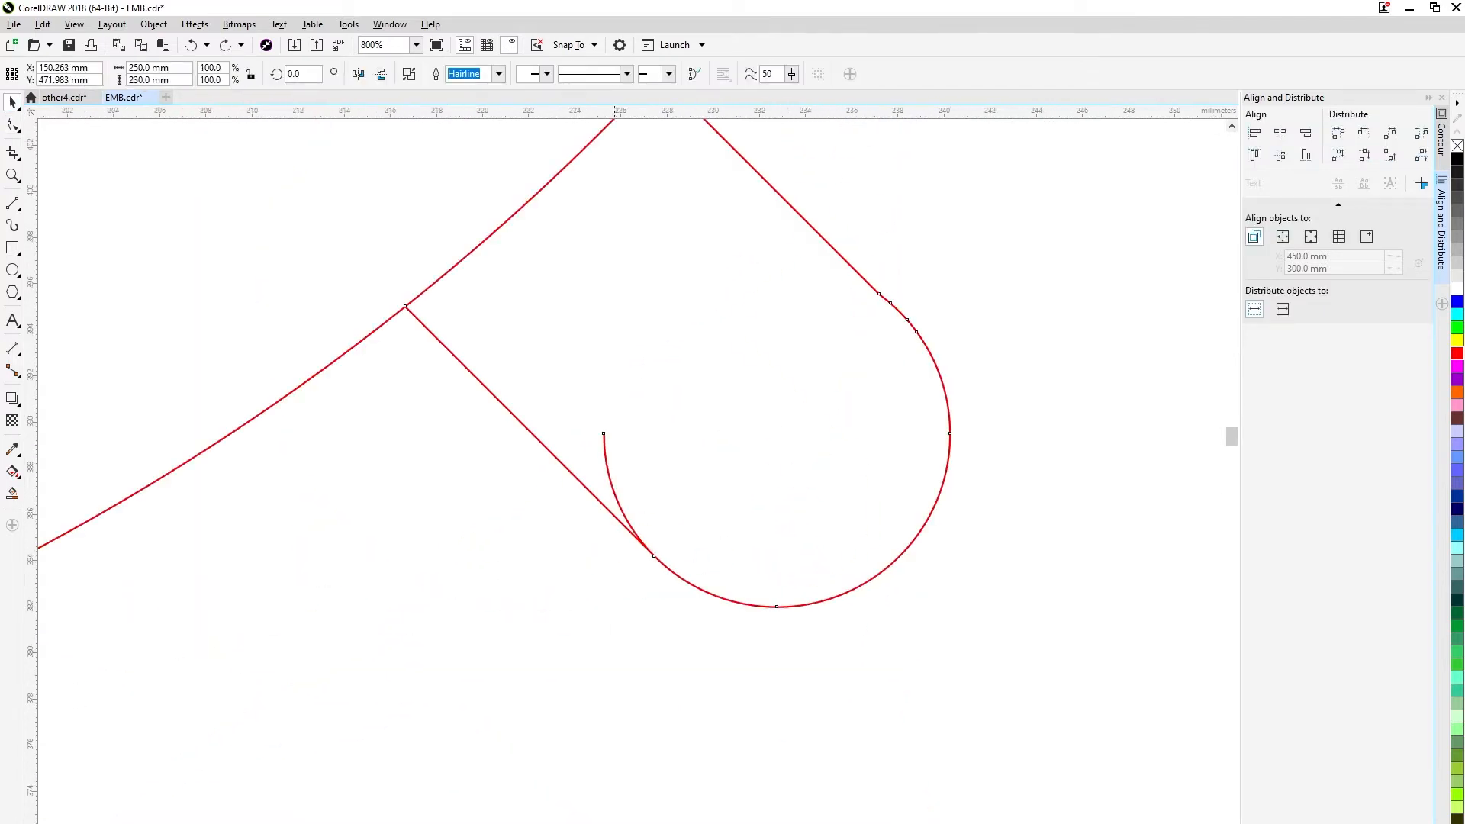
key("F10")
scroll(653, 572, "up", 2)
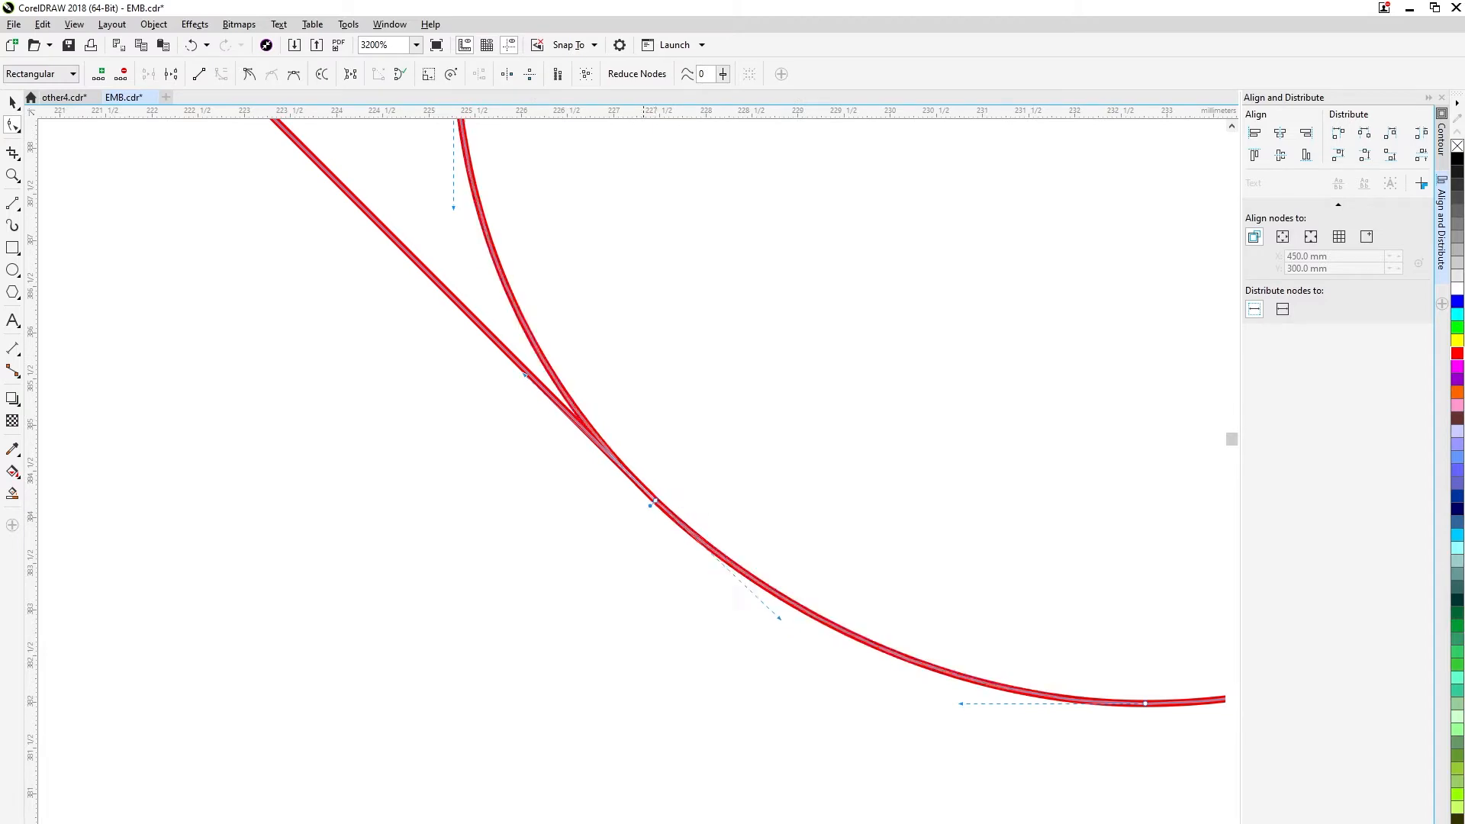
scroll(626, 421, "down", 2)
double_click(582, 321)
scroll(583, 320, "down", 1)
scroll(552, 145, "up", 1)
right_click(500, 295)
left_click(544, 323)
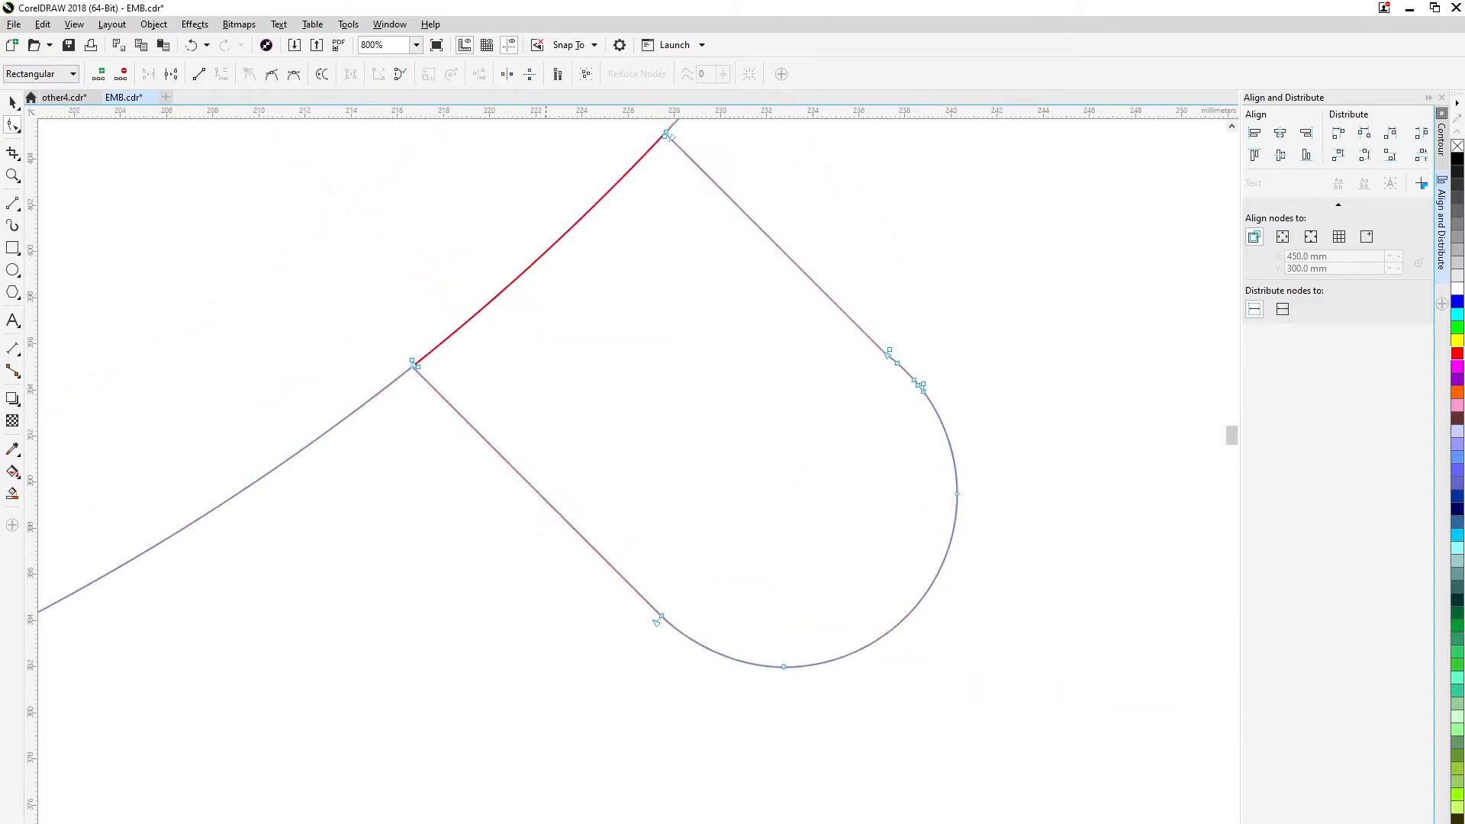
scroll(577, 358, "down", 3)
scroll(504, 355, "down", 2)
scroll(396, 145, "up", 1)
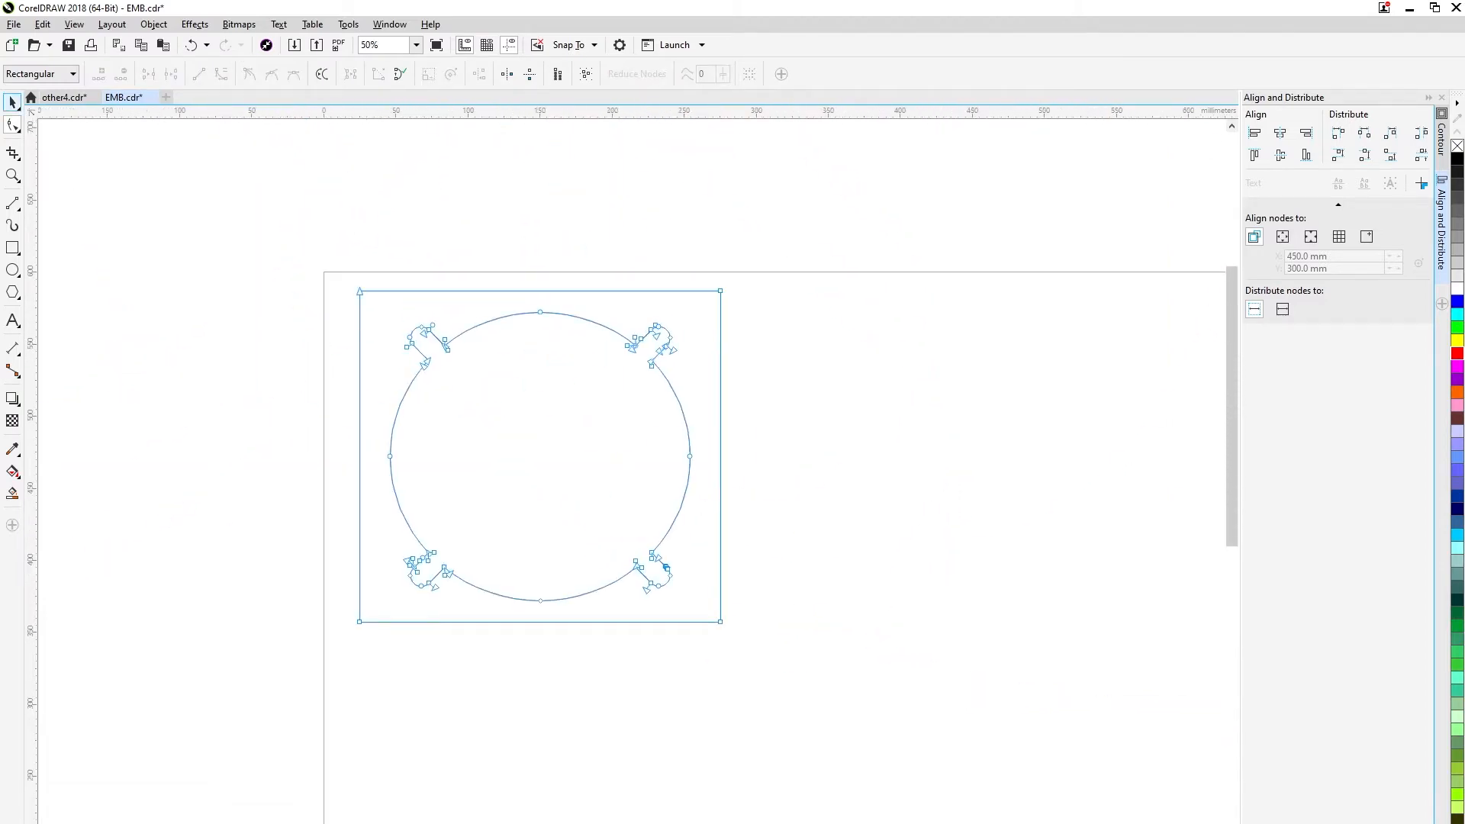
left_click(12, 102)
left_click(821, 416)
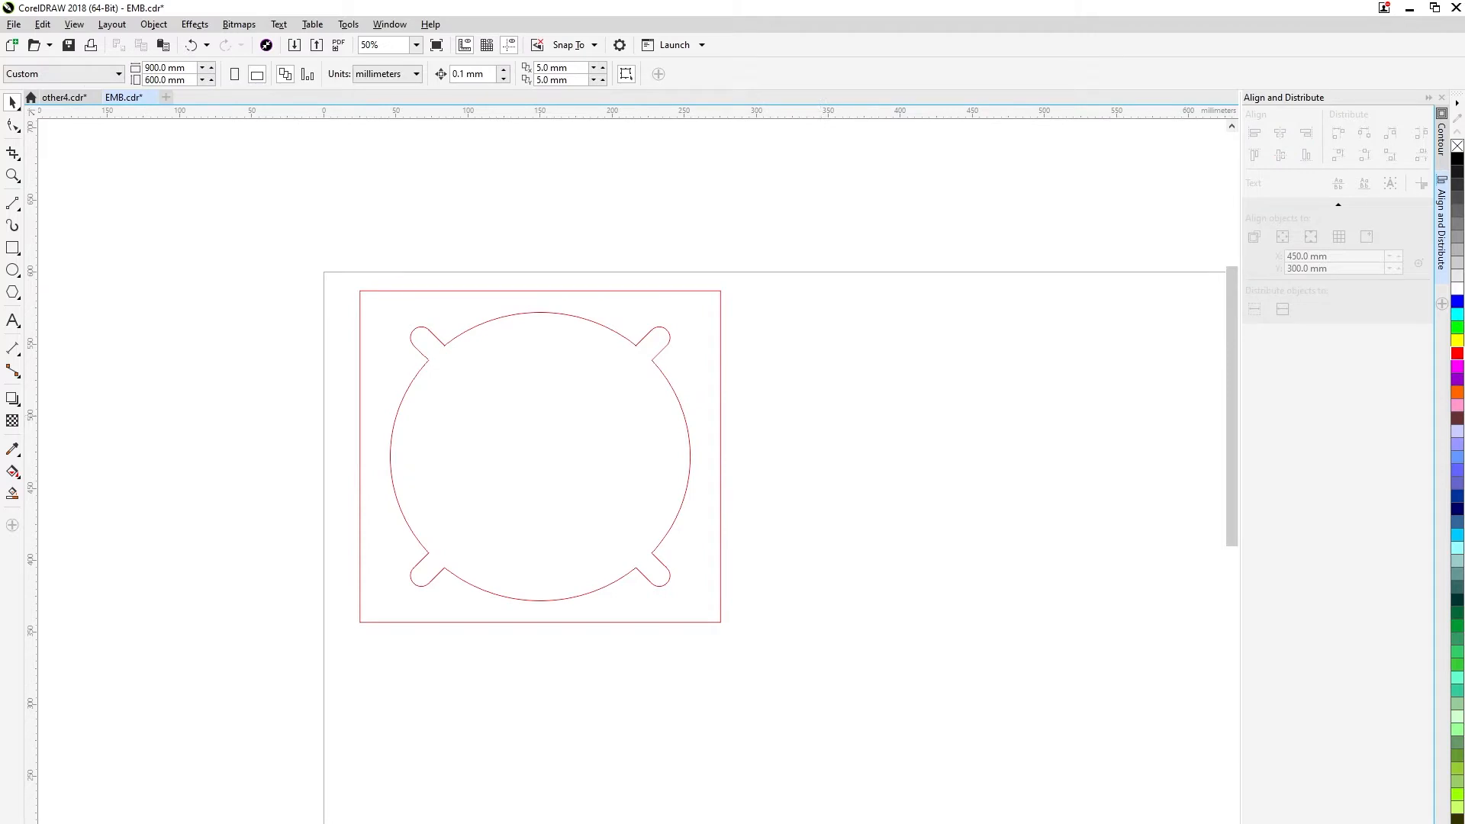
Draw a hairline rectangle 250 mm wide along the plate's upper edge and set its height to 7 mm.
key("F6")
left_click_drag(359, 290, 720, 301)
left_click(739, 73)
left_click(706, 96)
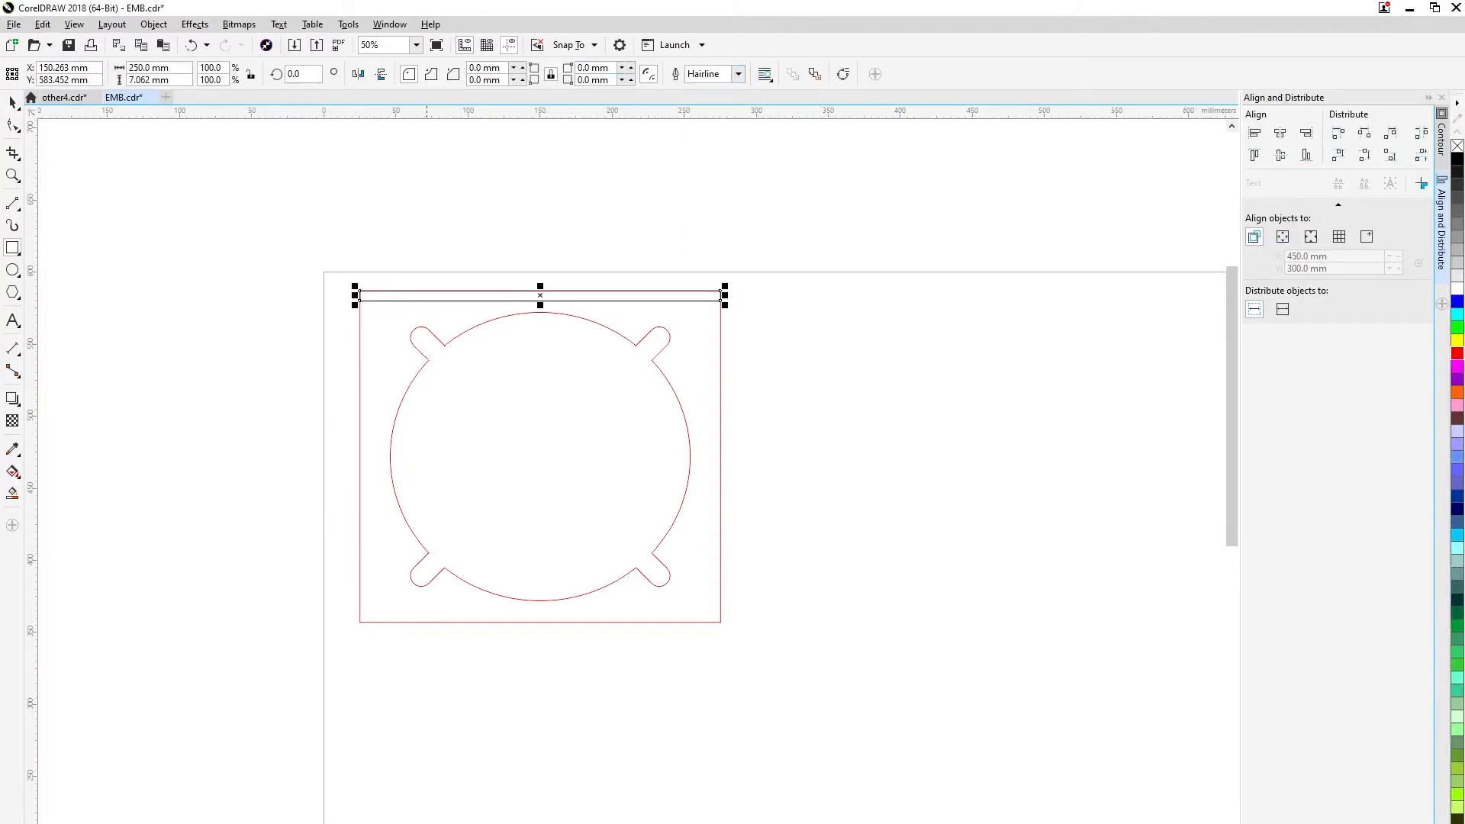
type("7")
key("Return")
left_click(12, 102)
scroll(403, 271, "up", 2)
scroll(794, 360, "down", 2)
left_click(994, 345)
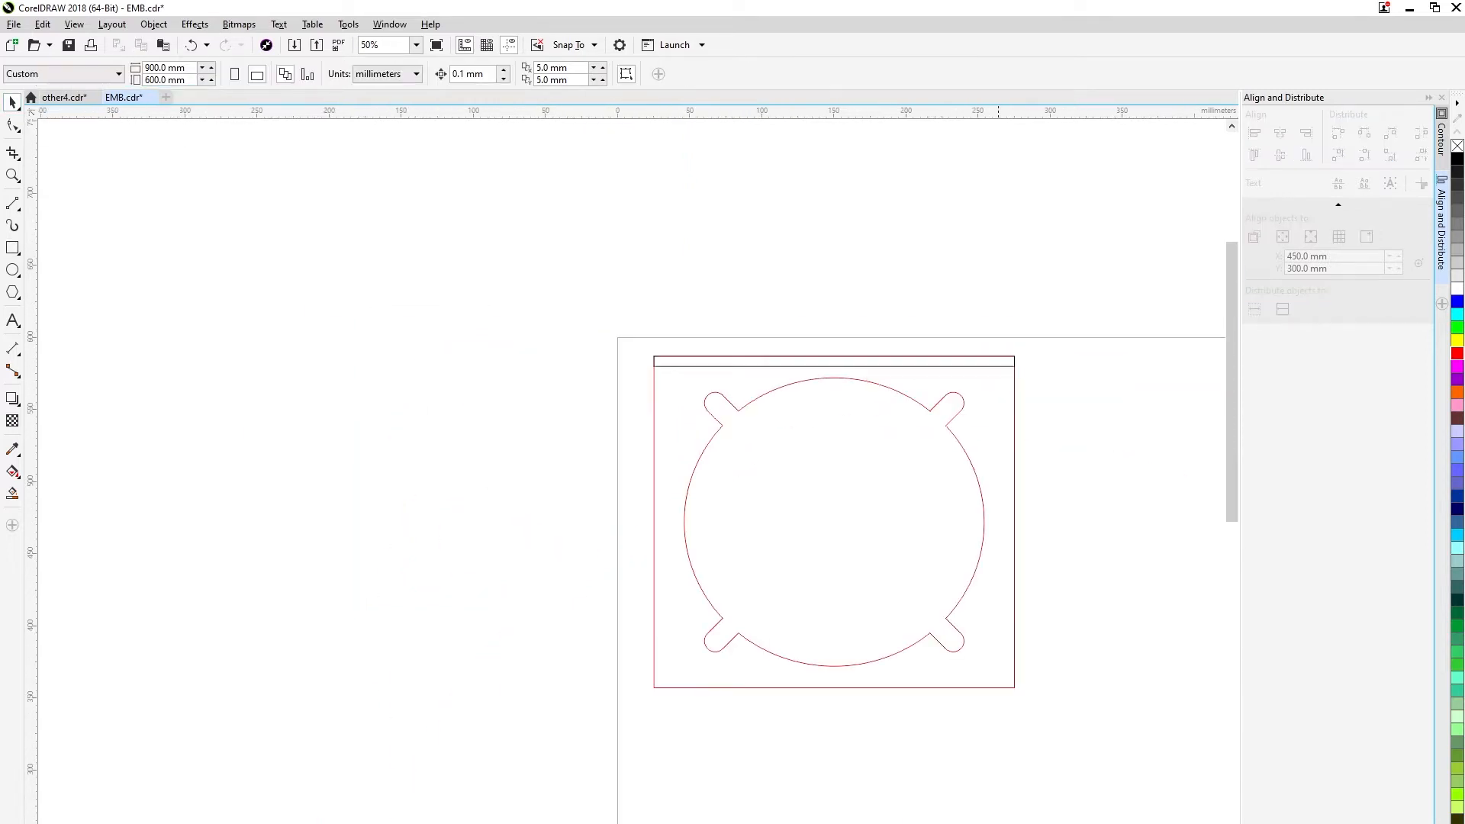
Duplicate the 7 mm strip and snap the copy inside the plate's lower edge.
left_click(995, 356)
key("plus")
left_click_drag(873, 366, 885, 717)
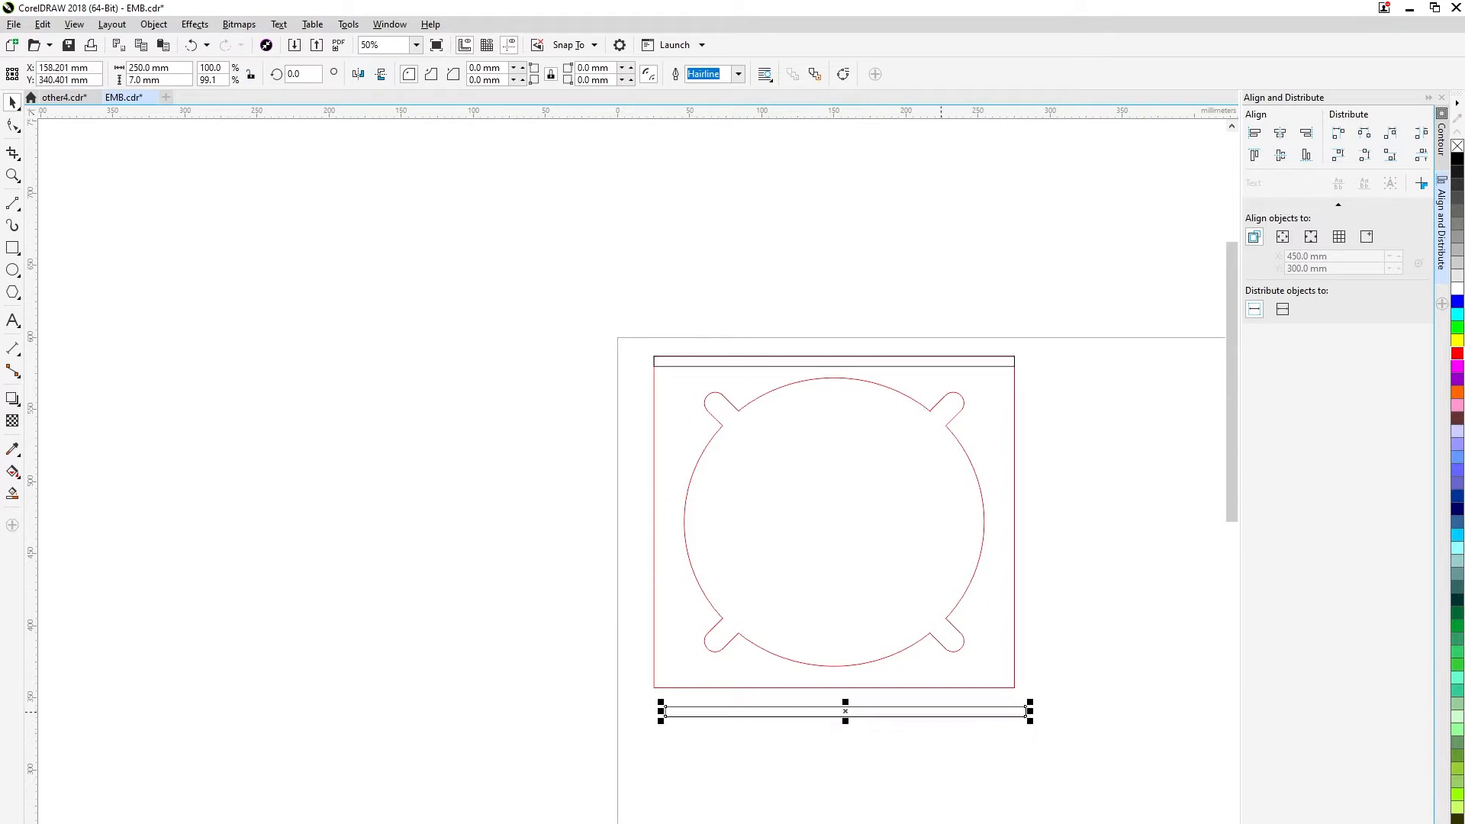
scroll(1007, 706, "up", 1)
left_click_drag(1044, 728, 1021, 670)
scroll(1033, 667, "down", 1)
left_click(1011, 625)
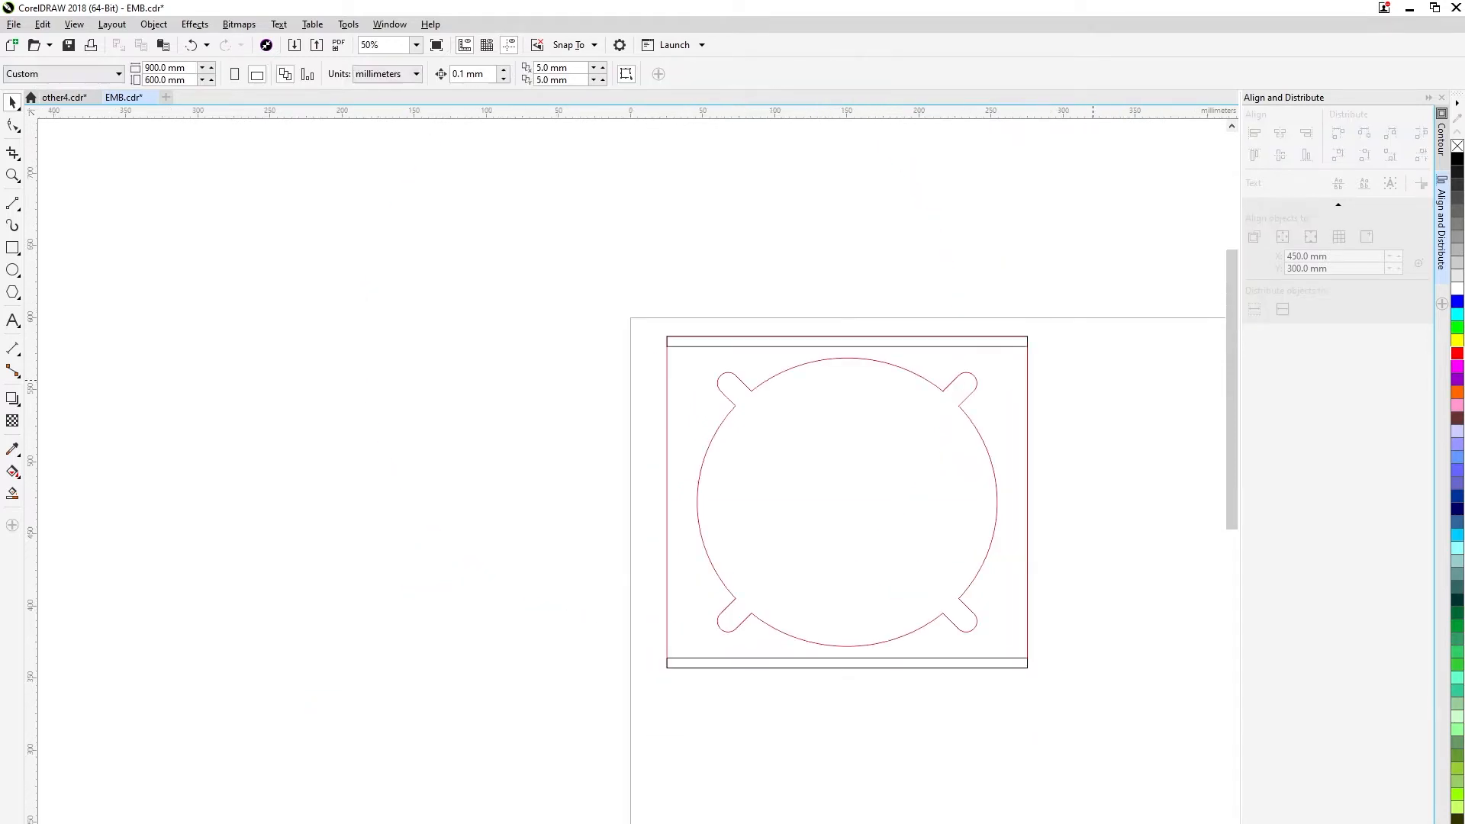
Make a copy of the 7 mm strip, rotate it upright to 270° and size it 230 mm long beside the plate.
left_click(793, 347)
left_click_drag(793, 346, 792, 749)
left_click(793, 749)
left_click_drag(661, 737, 846, 646)
left_click(883, 696)
left_click(850, 707)
left_click_drag(851, 707, 647, 462)
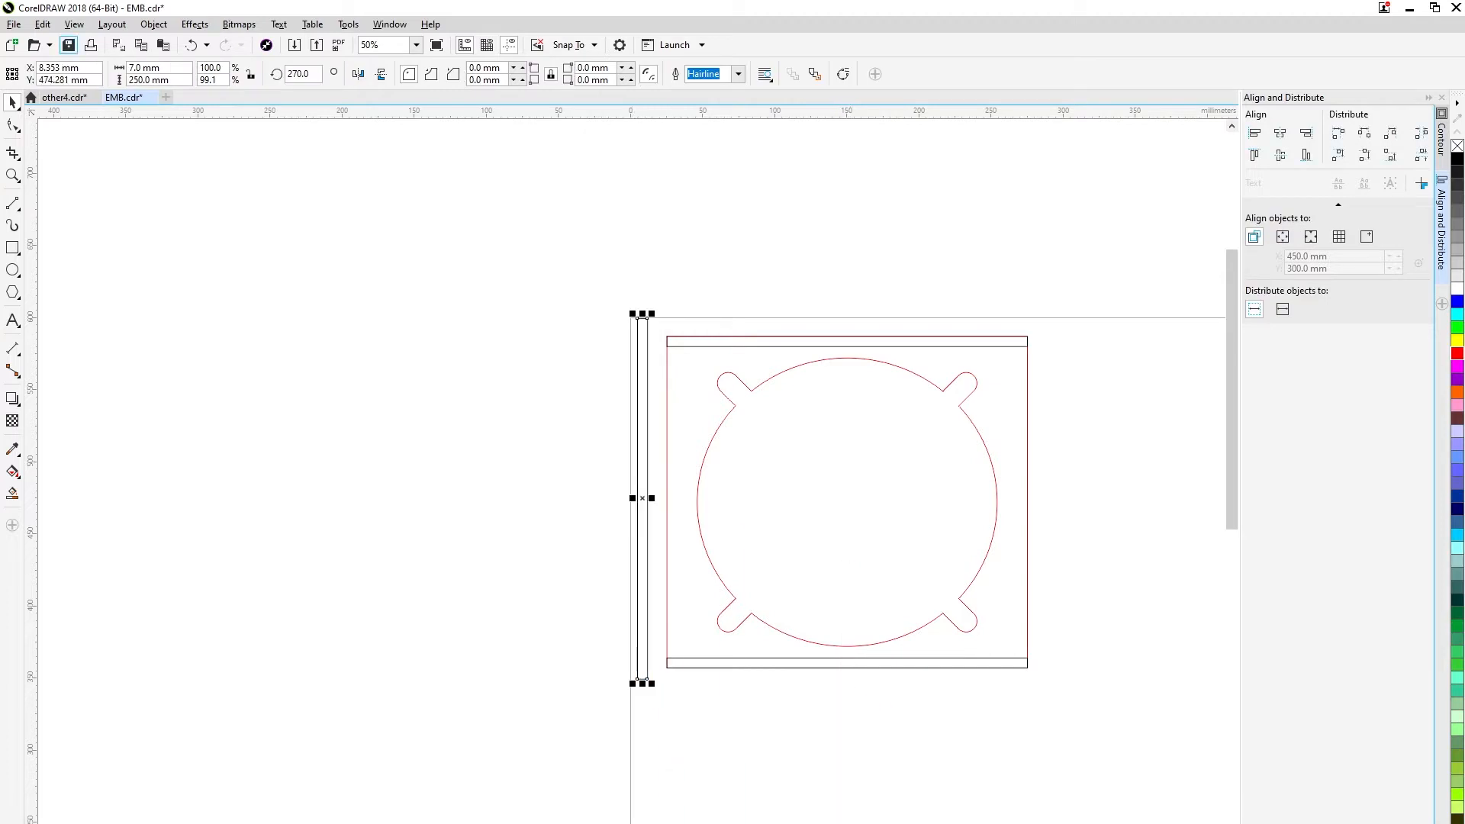
left_click(239, 183)
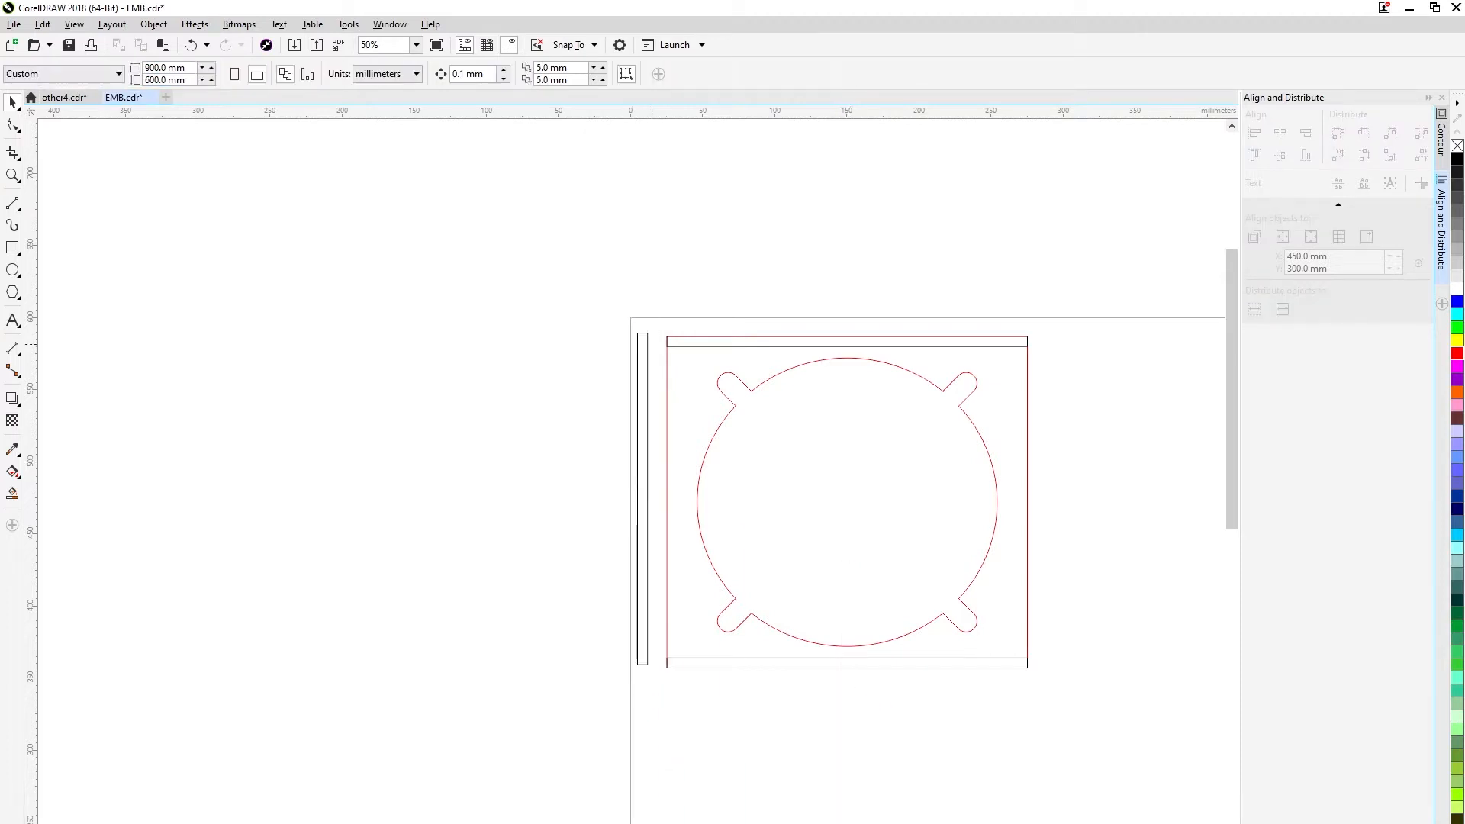
Snap the upright 7 mm strip inside the plate's left edge.
left_click(647, 339)
scroll(645, 338, "up", 1)
left_click_drag(650, 335, 1083, 381)
scroll(798, 355, "down", 1)
left_click(901, 299)
Copy the upright 7 mm strip and snap the copy inside the plate's right edge.
left_click(753, 377)
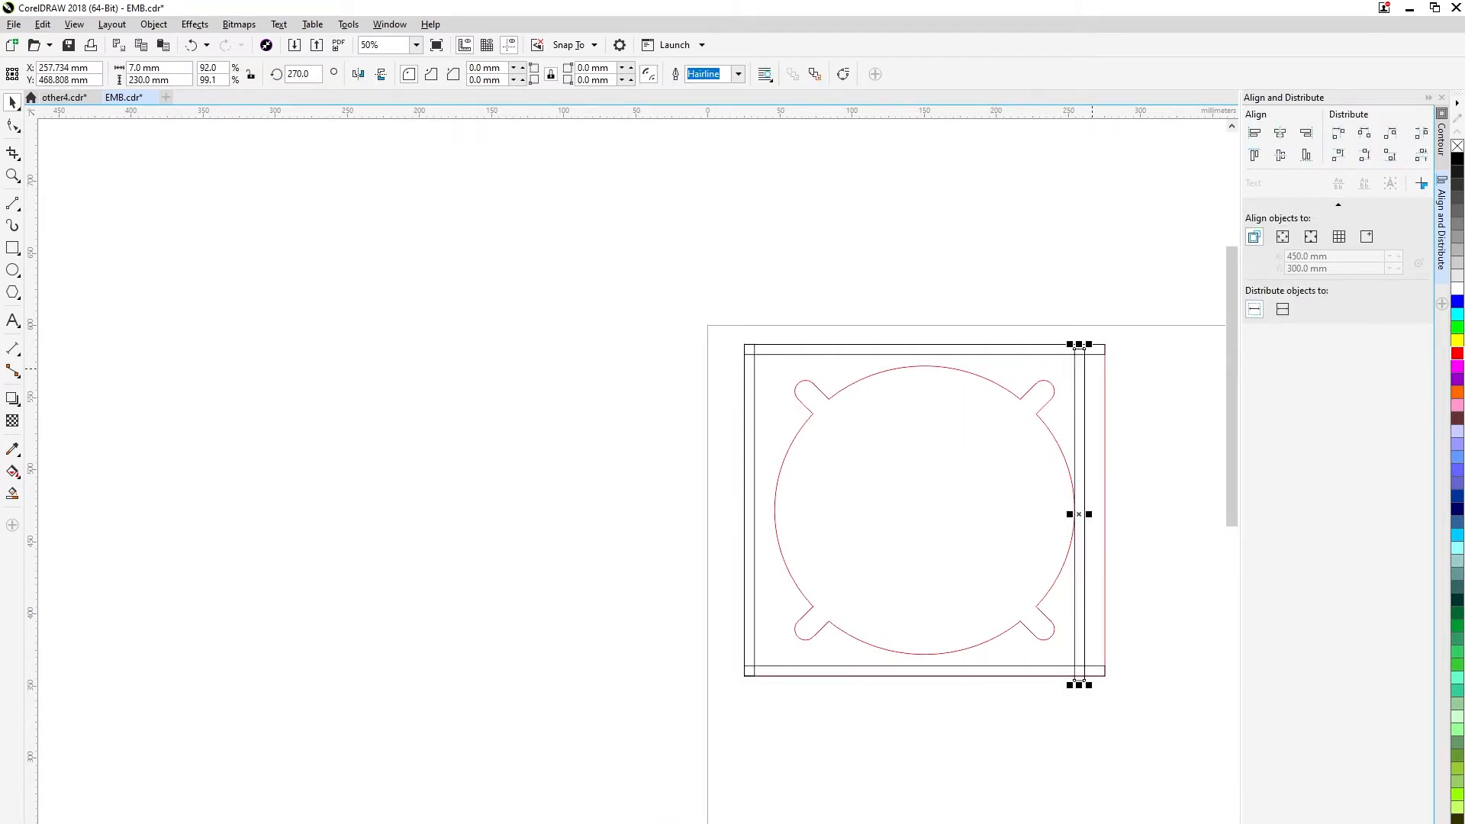
scroll(1093, 366, "up", 2)
left_click_drag(1058, 299, 1139, 280)
scroll(1123, 289, "down", 1)
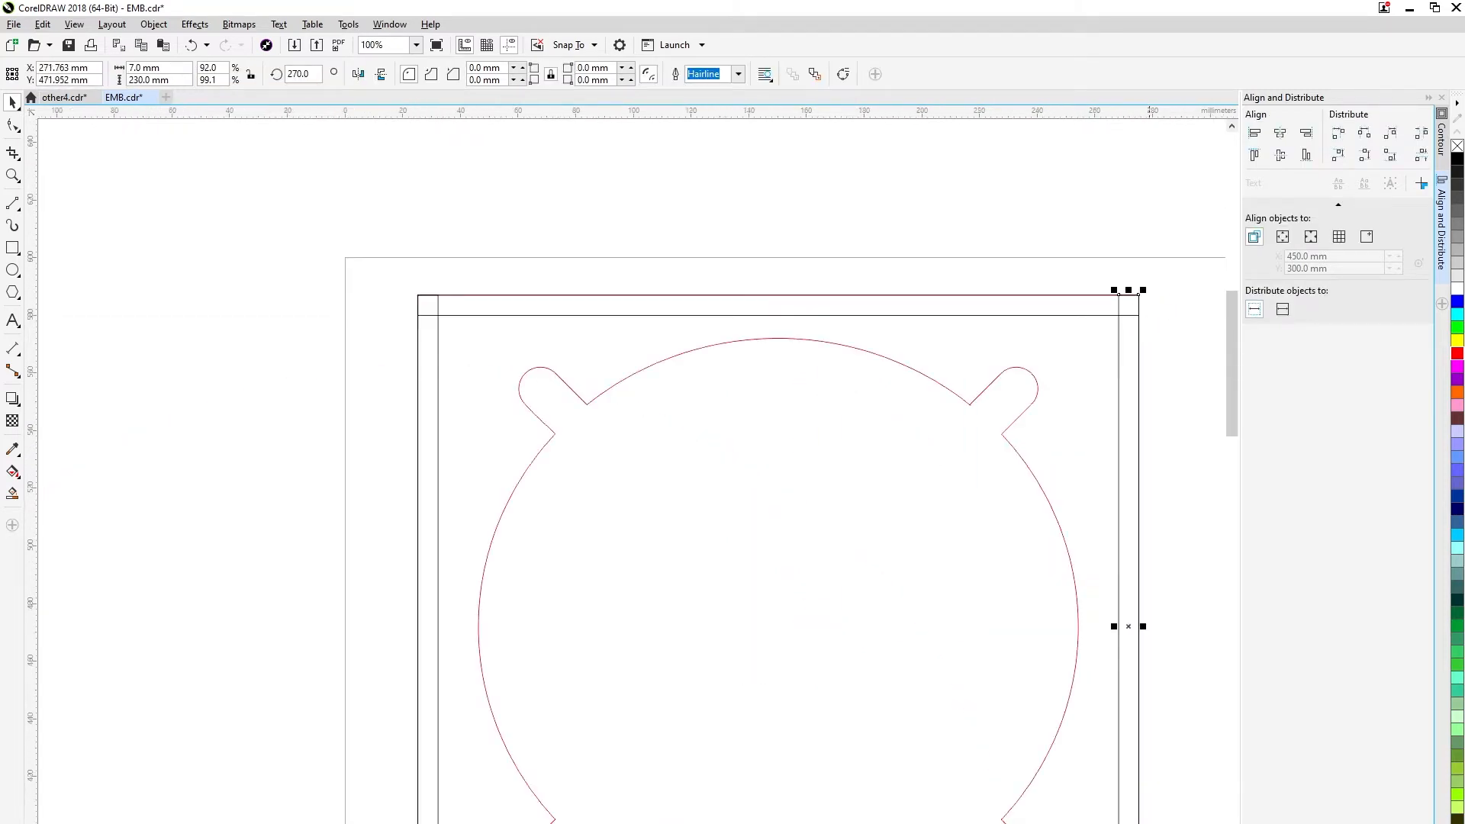
scroll(1106, 299, "up", 1)
scroll(1102, 307, "down", 1)
scroll(1101, 308, "down", 1)
key("Escape")
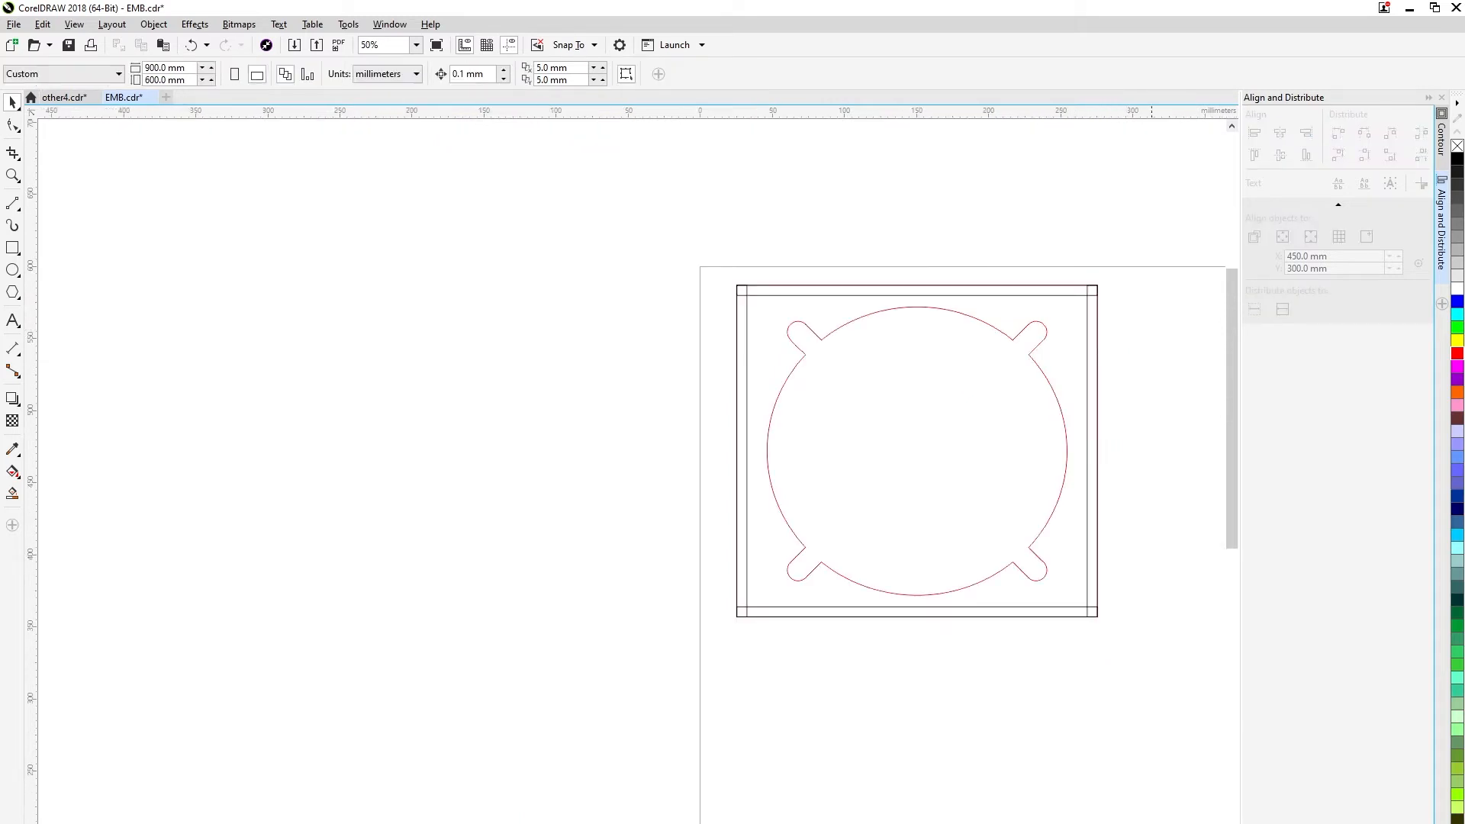
Copy the upper horizontal strip, place the copy below the plate and set its height to 10 mm.
left_click(817, 291)
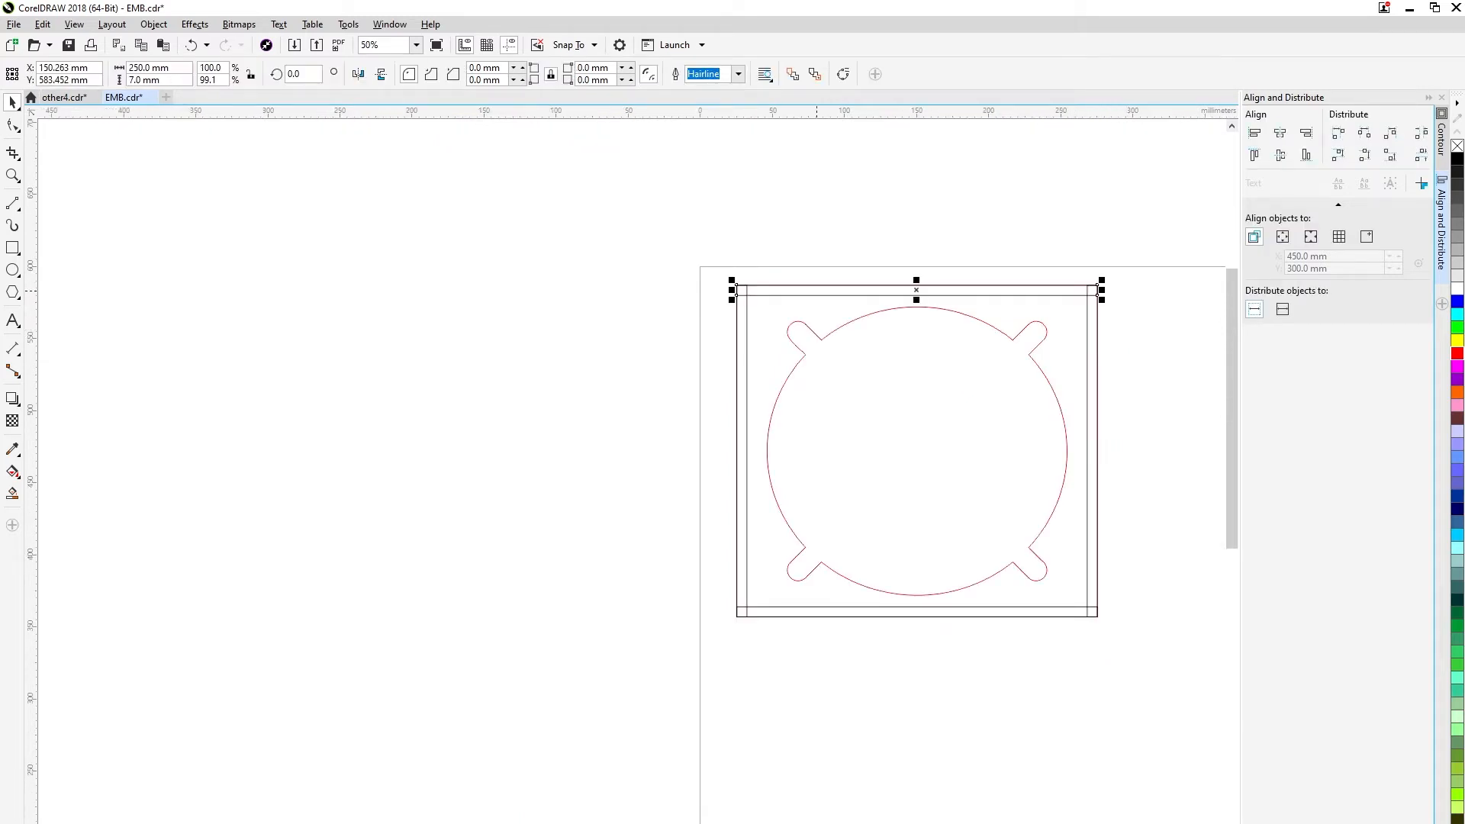
key("ctrl+c")
key("ctrl+v")
left_click_drag(817, 291, 802, 671)
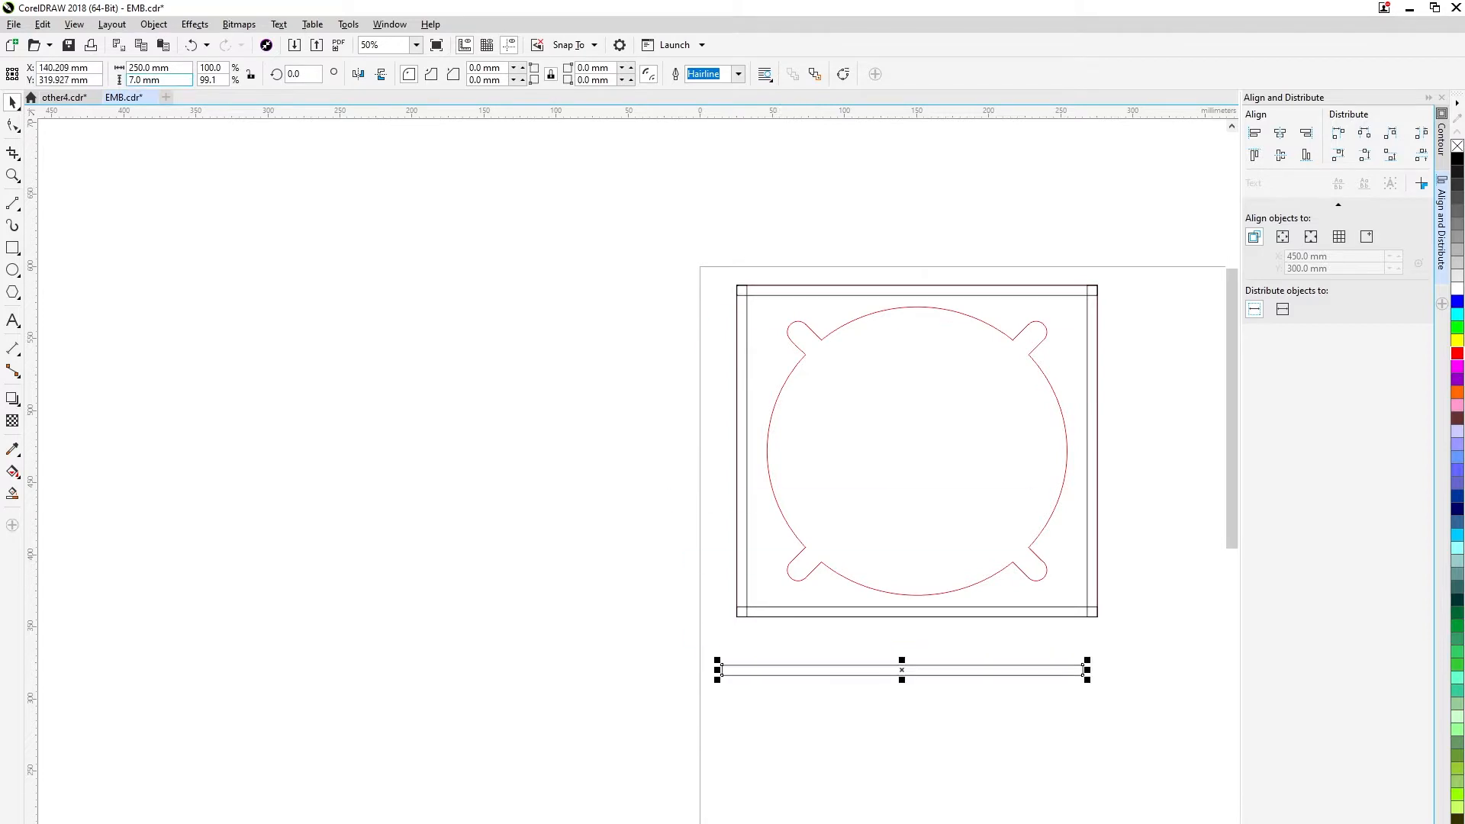
type("10")
key("Return")
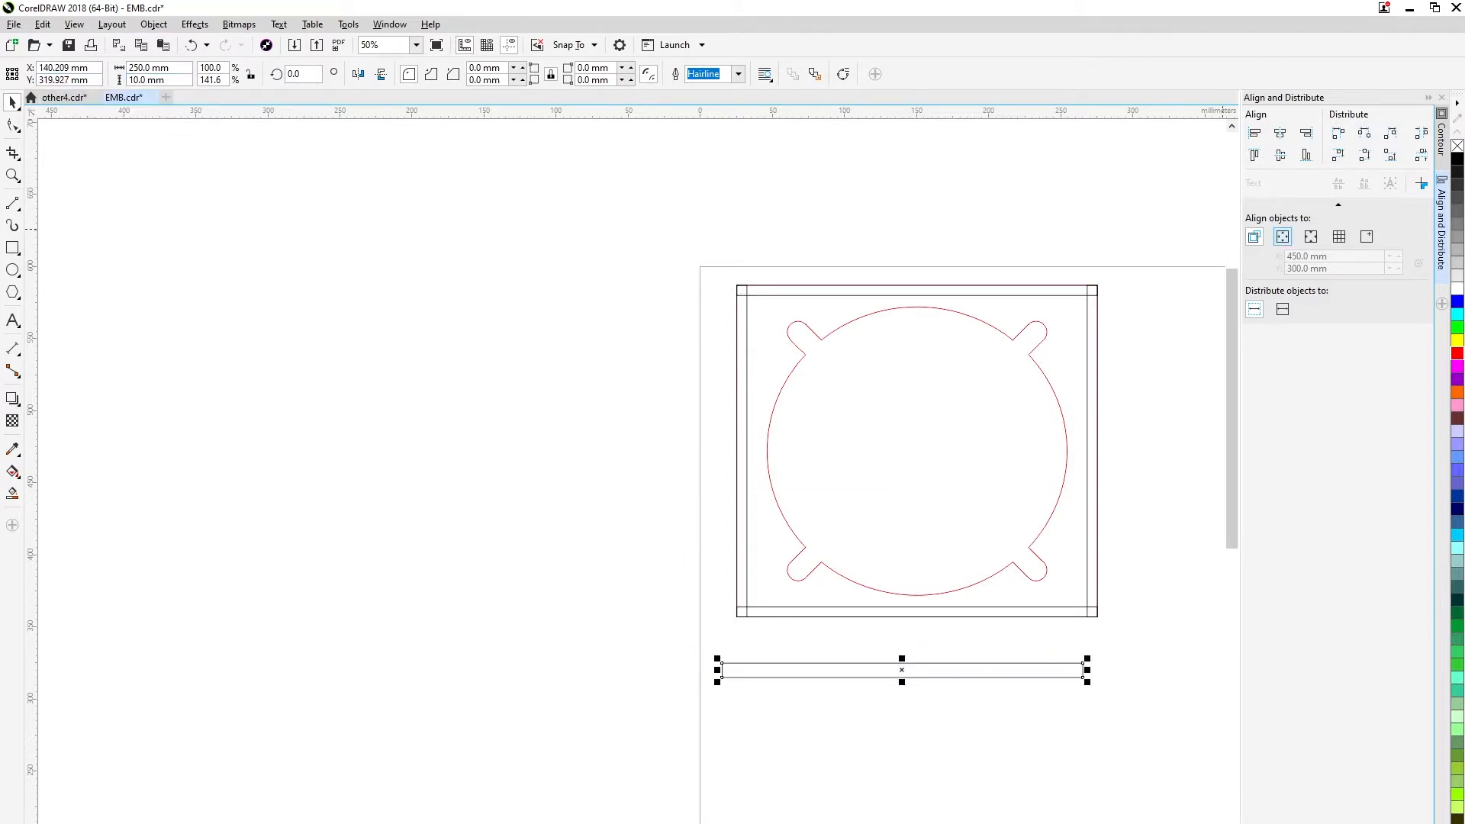
Snap the 10 mm strip with a blue outline to the plate's upper-left corner and start stacking copies edge to edge below it.
left_click_drag(722, 663, 706, 365)
scroll(746, 277, "up", 2)
key("ctrl+c")
key("ctrl+v")
key("ctrl+v")
left_click_drag(706, 307, 706, 537)
Paste more blue 10 mm horizontal strips and snap each under the previous one down to the middle of the plate.
key("ctrl+v")
key("ctrl+v")
scroll(761, 558, "down", 1)
left_click_drag(830, 669, 760, 558)
key("ctrl+v")
left_click_drag(706, 331, 663, 581)
key("ctrl+v")
key("ctrl+v")
key("ctrl+v")
key("ctrl+v")
key("ctrl+v")
left_click_drag(688, 321, 663, 638)
key("ctrl+v")
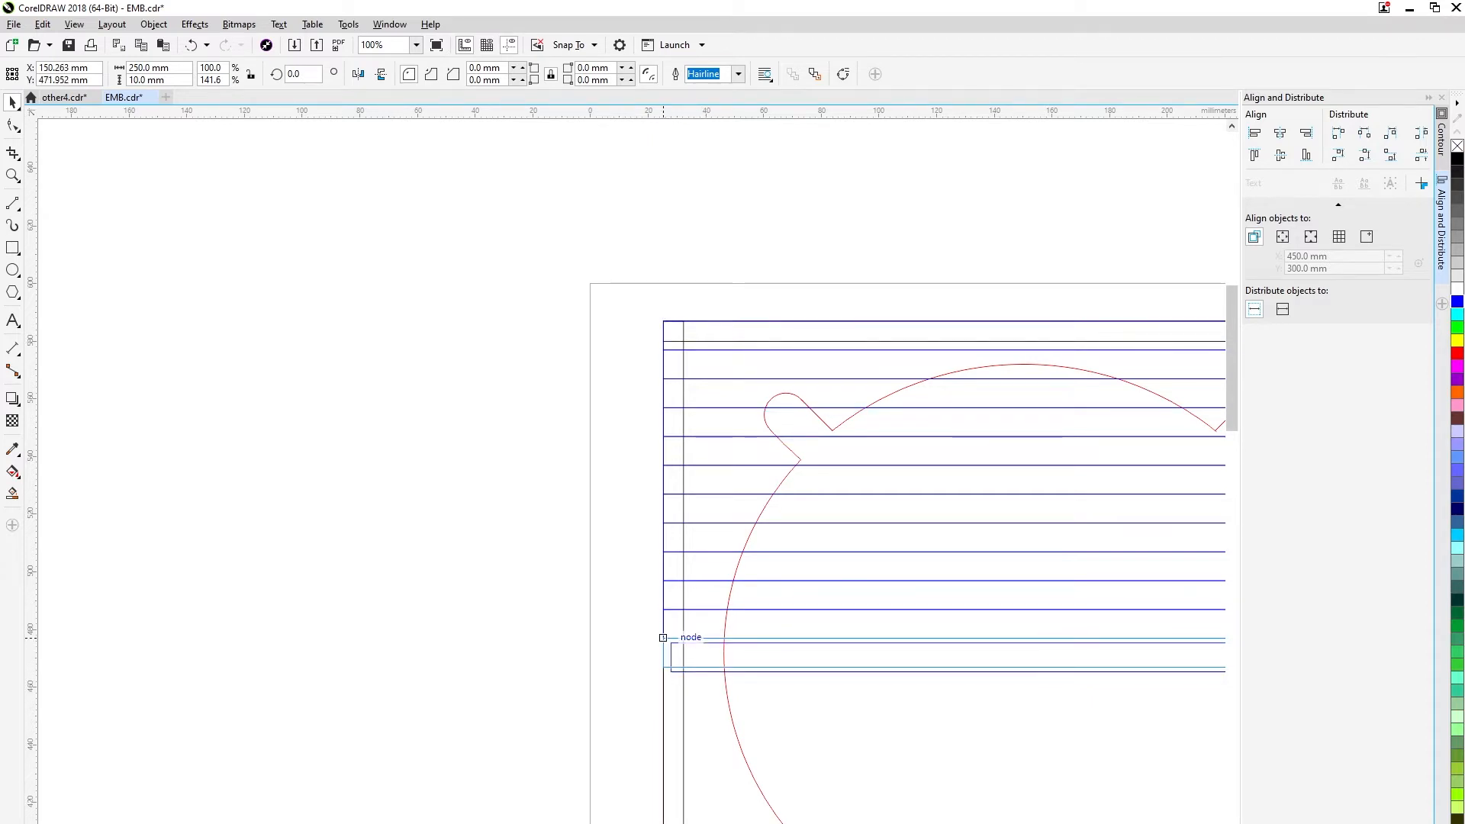
key("ctrl+v")
left_click_drag(675, 322, 682, 685)
left_click_drag(671, 685, 673, 667)
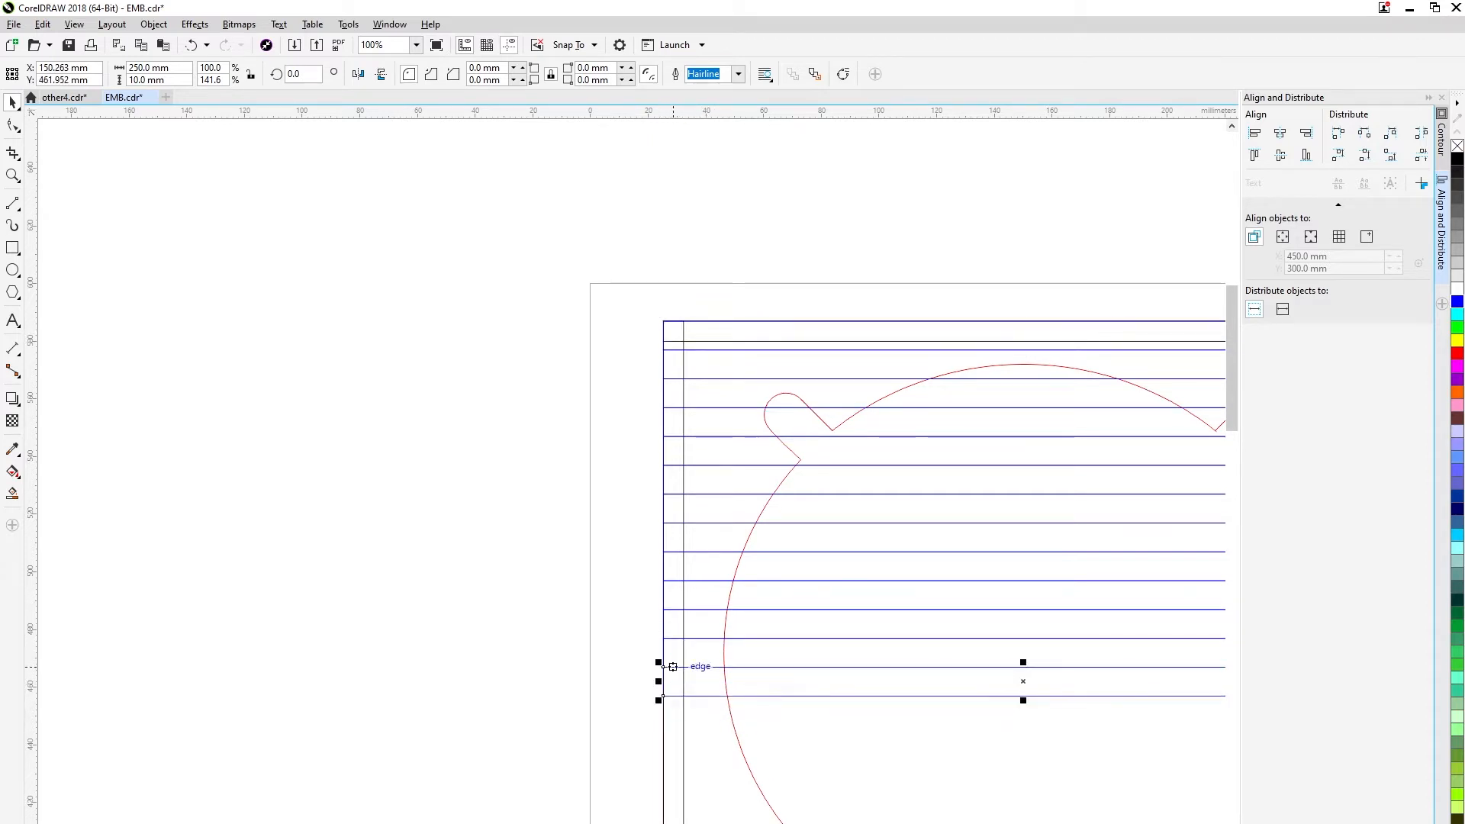
Continue the blue 10 mm horizontal strips edge to edge from the plate's middle down to the lower slots.
left_click_drag(724, 774, 604, 495)
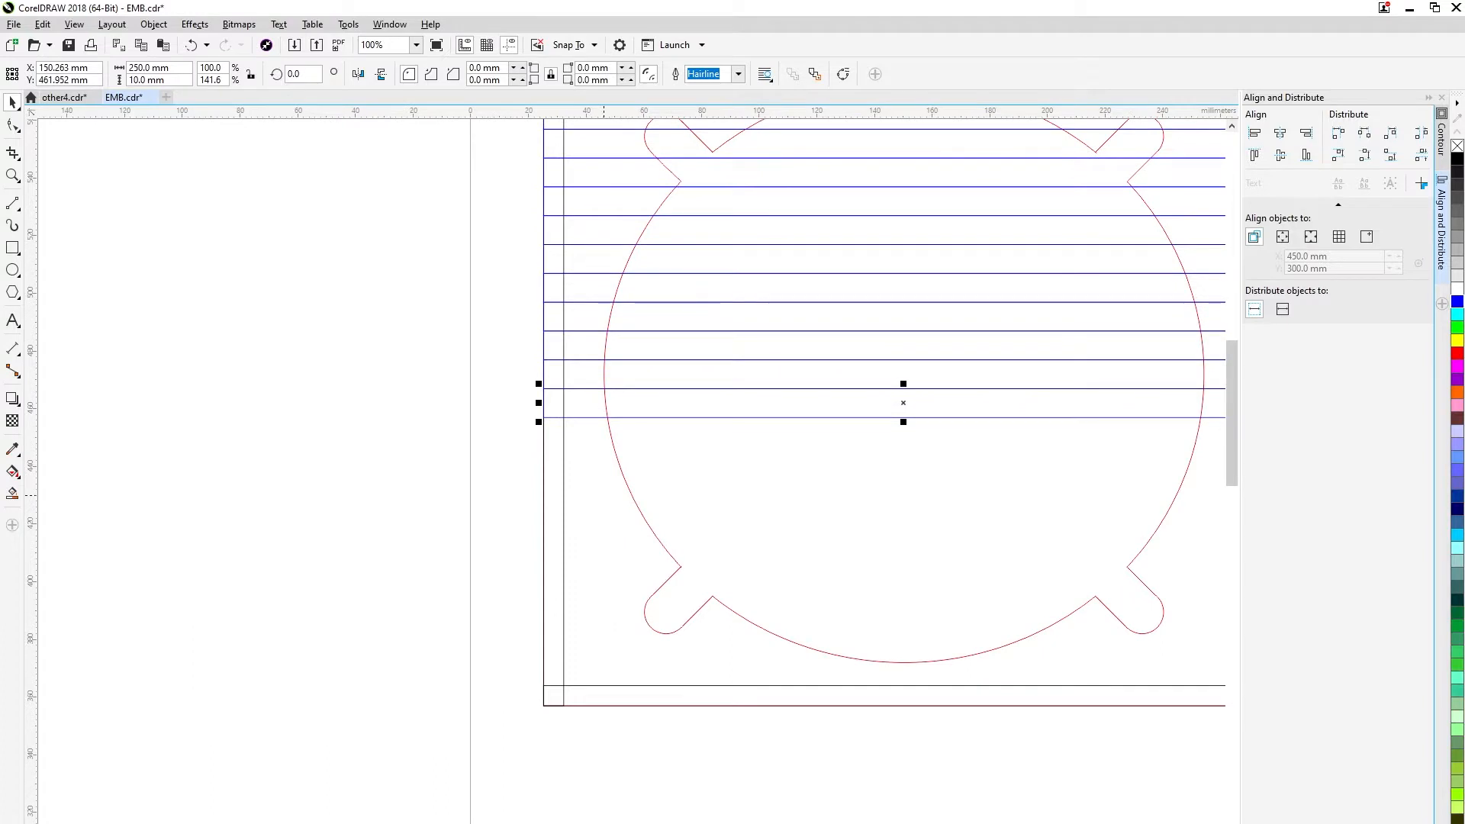
key("ctrl+v")
scroll(550, 436, "up", 1)
left_click_drag(543, 394, 560, 539)
key("ctrl+v")
left_click_drag(552, 481, 536, 456)
key("ctrl+v")
left_click_drag(538, 341, 536, 630)
key("ctrl+v")
key("ctrl+v")
key("ctrl+v")
left_click_drag(541, 399, 536, 687)
left_click(538, 687)
left_click(548, 699)
left_click(532, 689)
scroll(613, 679, "down", 1)
left_click_drag(638, 681, 634, 669)
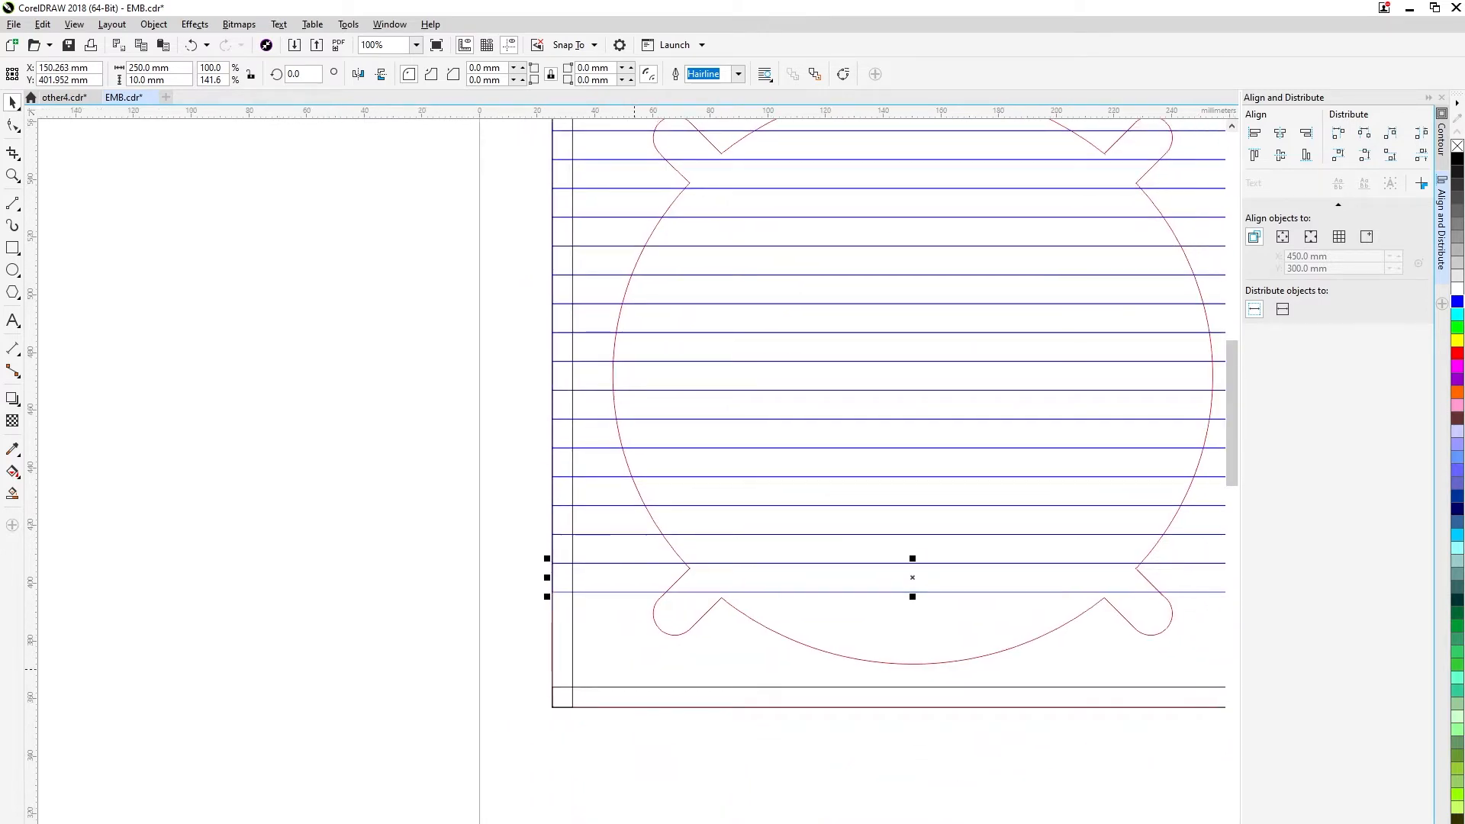
Paste the last blue 10 mm horizontal strips and snap them one below another down to the plate's lower edge.
key("ctrl+v")
left_click_drag(561, 564, 531, 570)
scroll(574, 615, "up", 1)
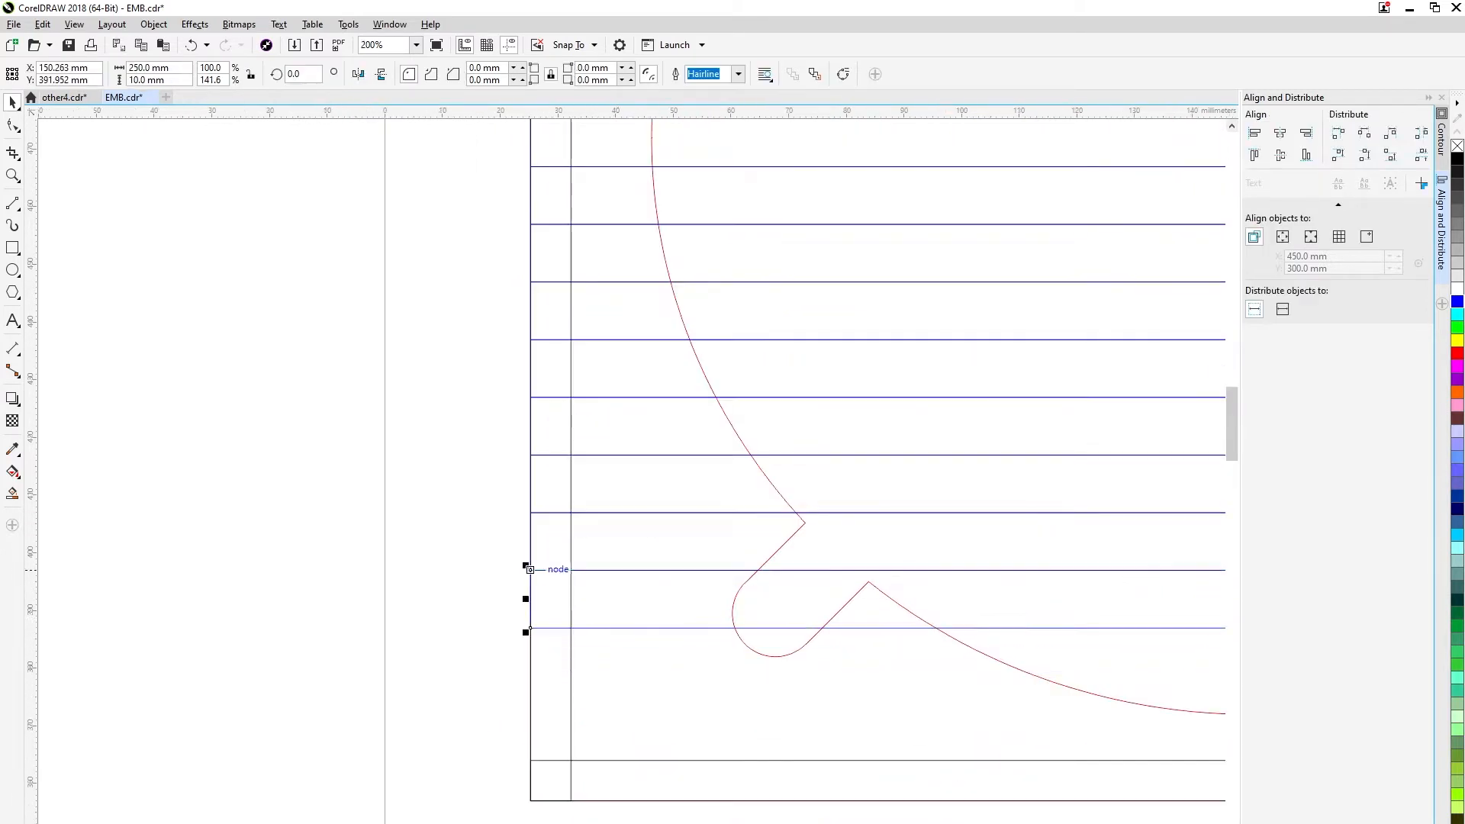
key("ctrl+v")
left_click_drag(545, 513, 530, 743)
key("ctrl+v")
scroll(543, 809, "up", 2)
scroll(677, 700, "down", 4)
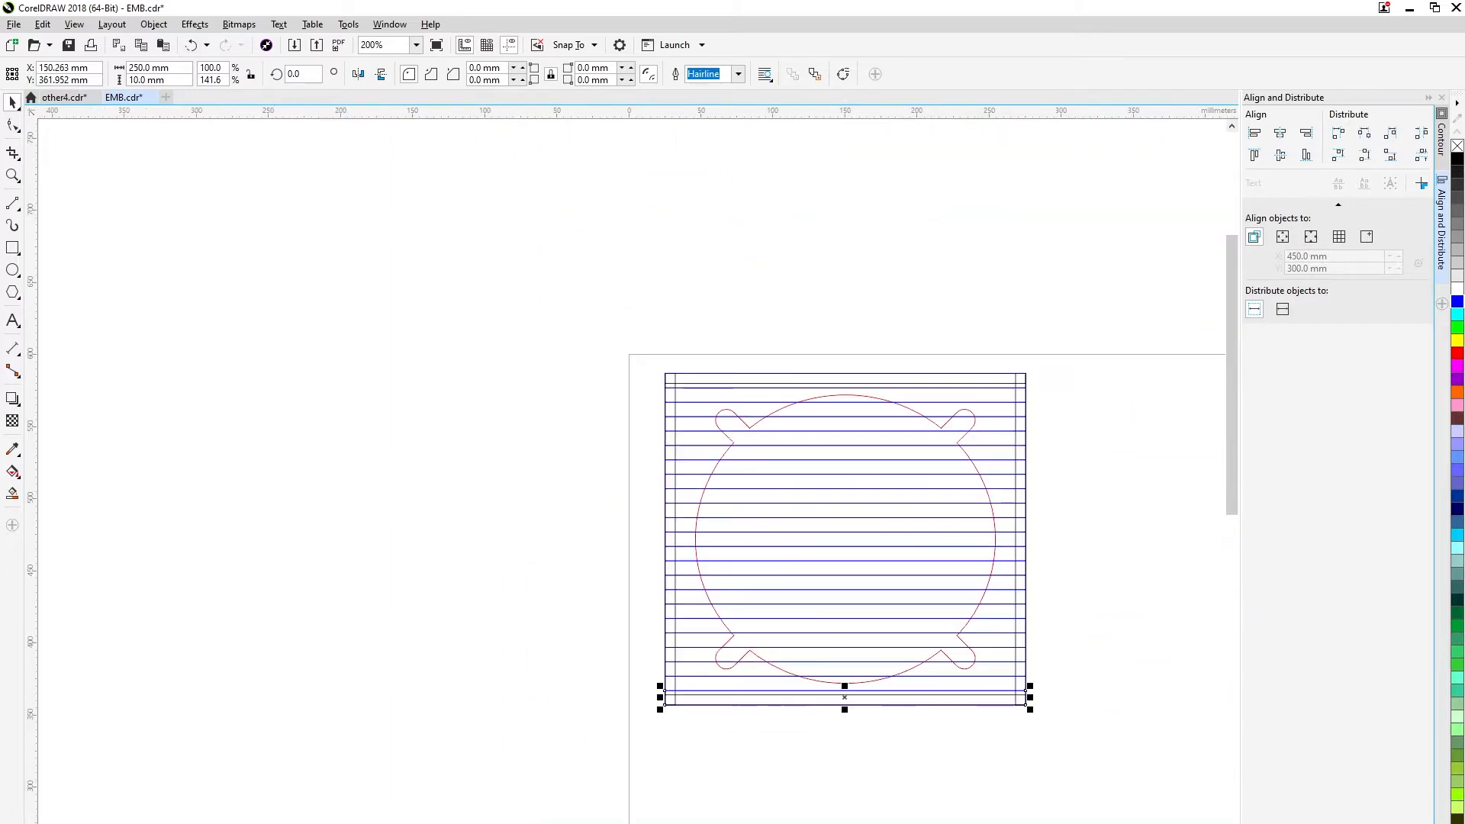
Copy the plate's left upright strip, place the copy outside the plate and set its width to 10 mm.
left_click(1093, 597)
left_click_drag(675, 422, 496, 438)
type("10")
key("Return")
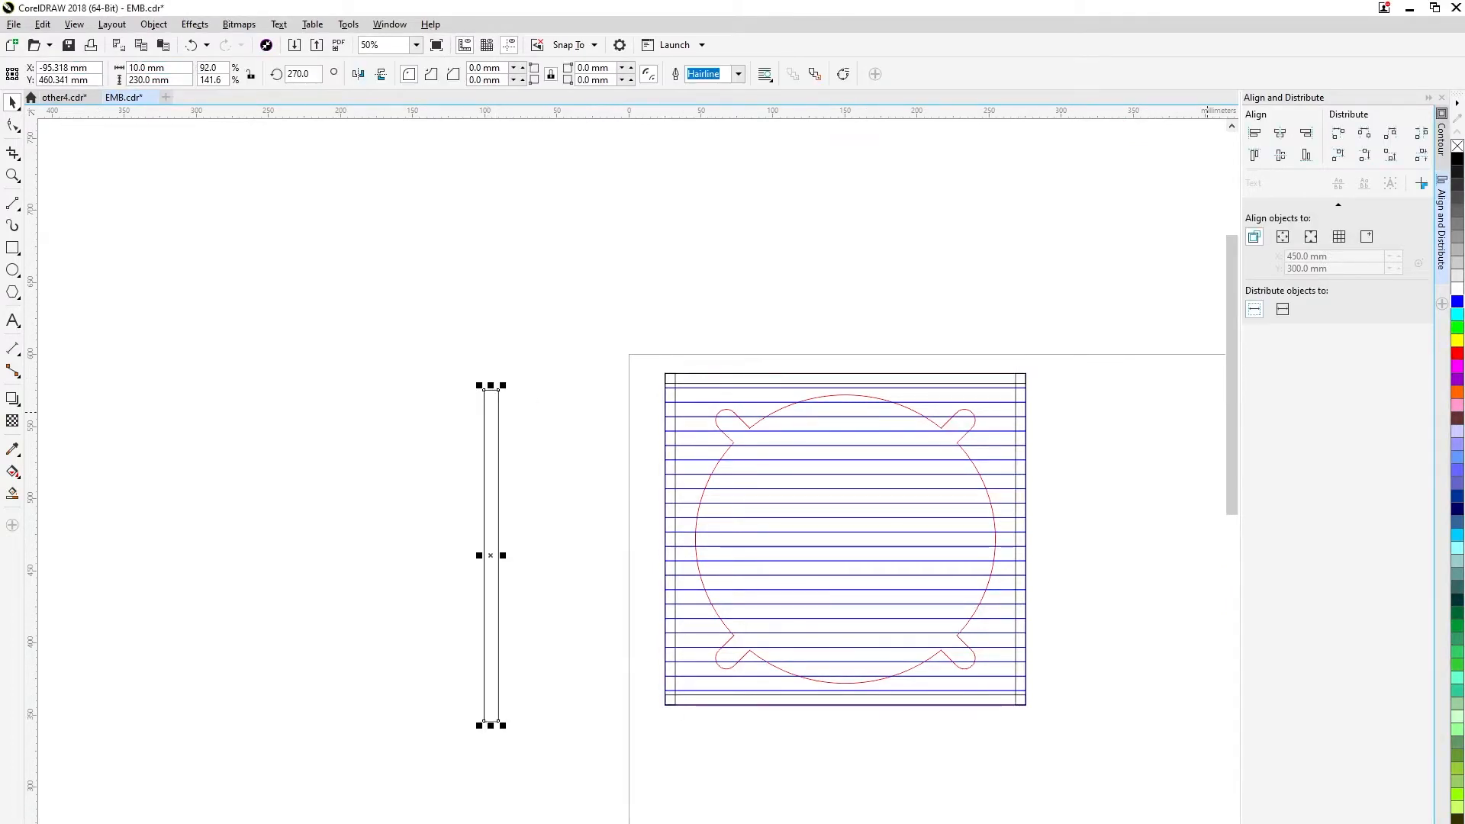
key("Escape")
Give the 10 mm upright strip a blue outline and snap it to the plate's upper-left corner.
left_click_drag(485, 390, 719, 366)
scroll(648, 378, "up", 2)
scroll(861, 344, "down", 1)
left_click_drag(1019, 320, 603, 298)
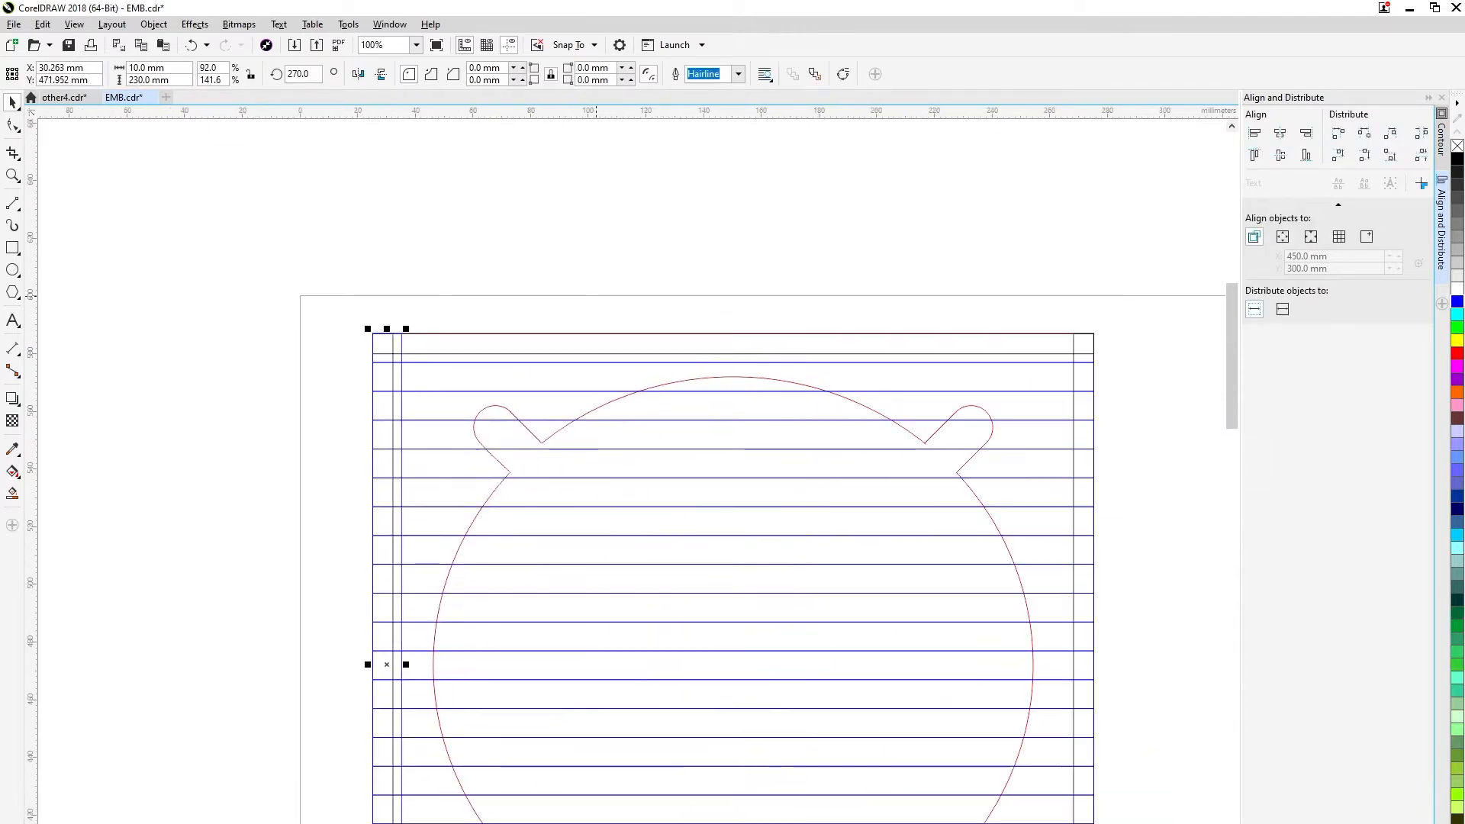
Copy the blue 10 mm upright strip to the plate's right edge and place further copies edge to edge towards the left.
left_click_drag(395, 333, 1093, 333)
right_click(467, 336)
left_click_drag(401, 334, 917, 325)
right_click(1051, 339)
scroll(1096, 341, "up", 1)
right_click(963, 340)
left_click(1003, 323)
right_click(892, 331)
left_click(1003, 323)
right_click(838, 332)
Add more copies of the blue 10 mm upright strip edge to edge across the right part of the plate.
left_click_drag(1033, 324, 629, 324)
left_click(1004, 324)
right_click(776, 329)
left_click(1003, 324)
right_click(715, 329)
right_click(658, 334)
right_click(620, 336)
mouse_move(630, 329)
left_mouse_down()
mouse_move(570, 350)
mouse_move(552, 336)
mouse_move(572, 324)
mouse_move(580, 360)
mouse_move(630, 326)
left_mouse_up()
right_click(552, 337)
Extend the row of blue upright strips edge to edge from the right part to just past the plate's middle.
scroll(553, 324, "up", 2)
scroll(643, 338, "down", 2)
left_click(813, 336)
left_click_drag(813, 336, 581, 336)
right_click(512, 348)
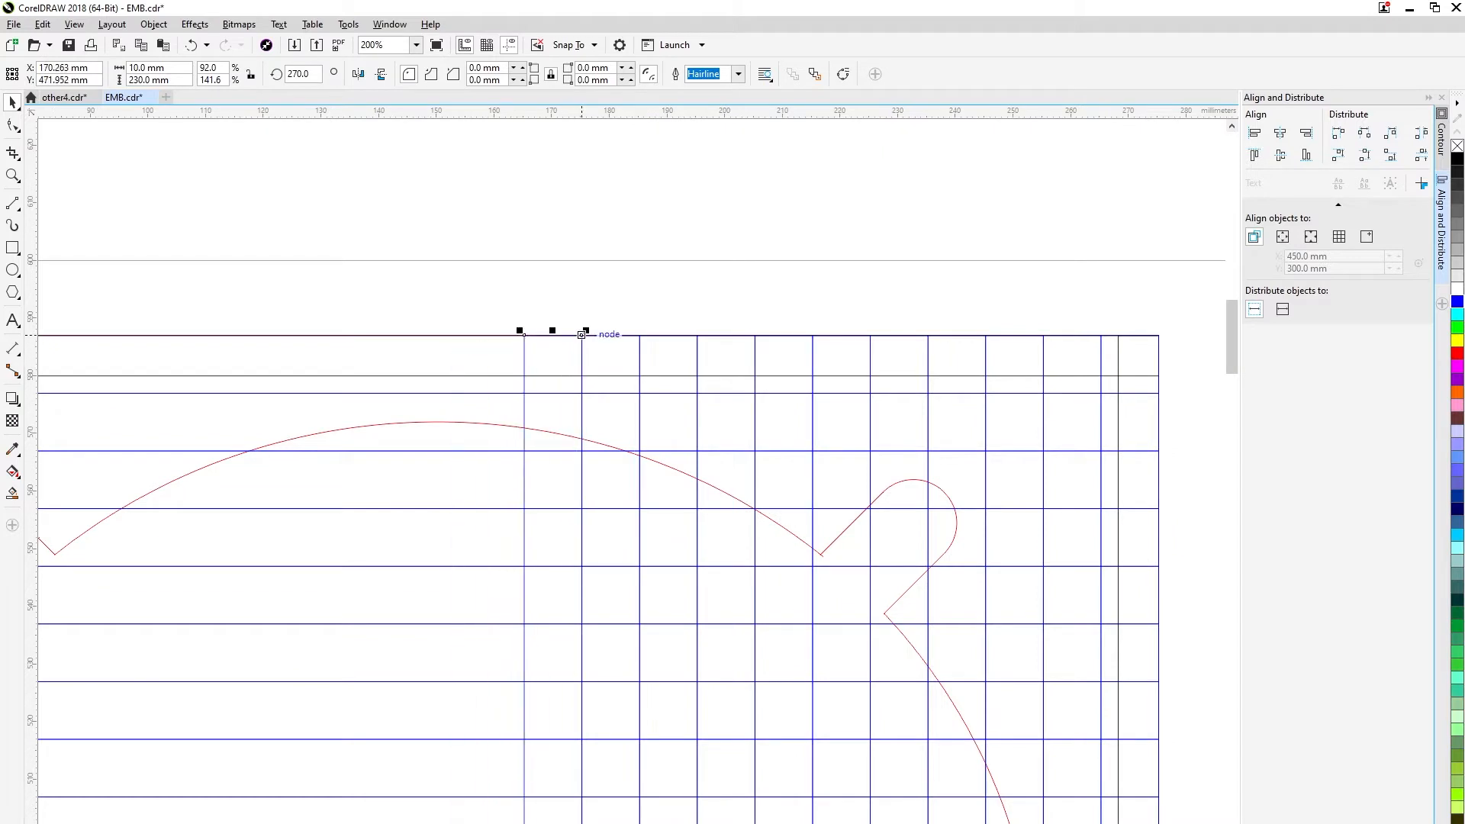
left_click(813, 336)
right_click(514, 350)
left_click_drag(813, 336, 525, 335)
left_click_drag(812, 336, 466, 336)
right_click(434, 347)
left_click_drag(813, 336, 368, 342)
right_click(368, 342)
scroll(842, 345, "up", 2)
scroll(614, 398, "down", 2)
scroll(573, 405, "up", 1)
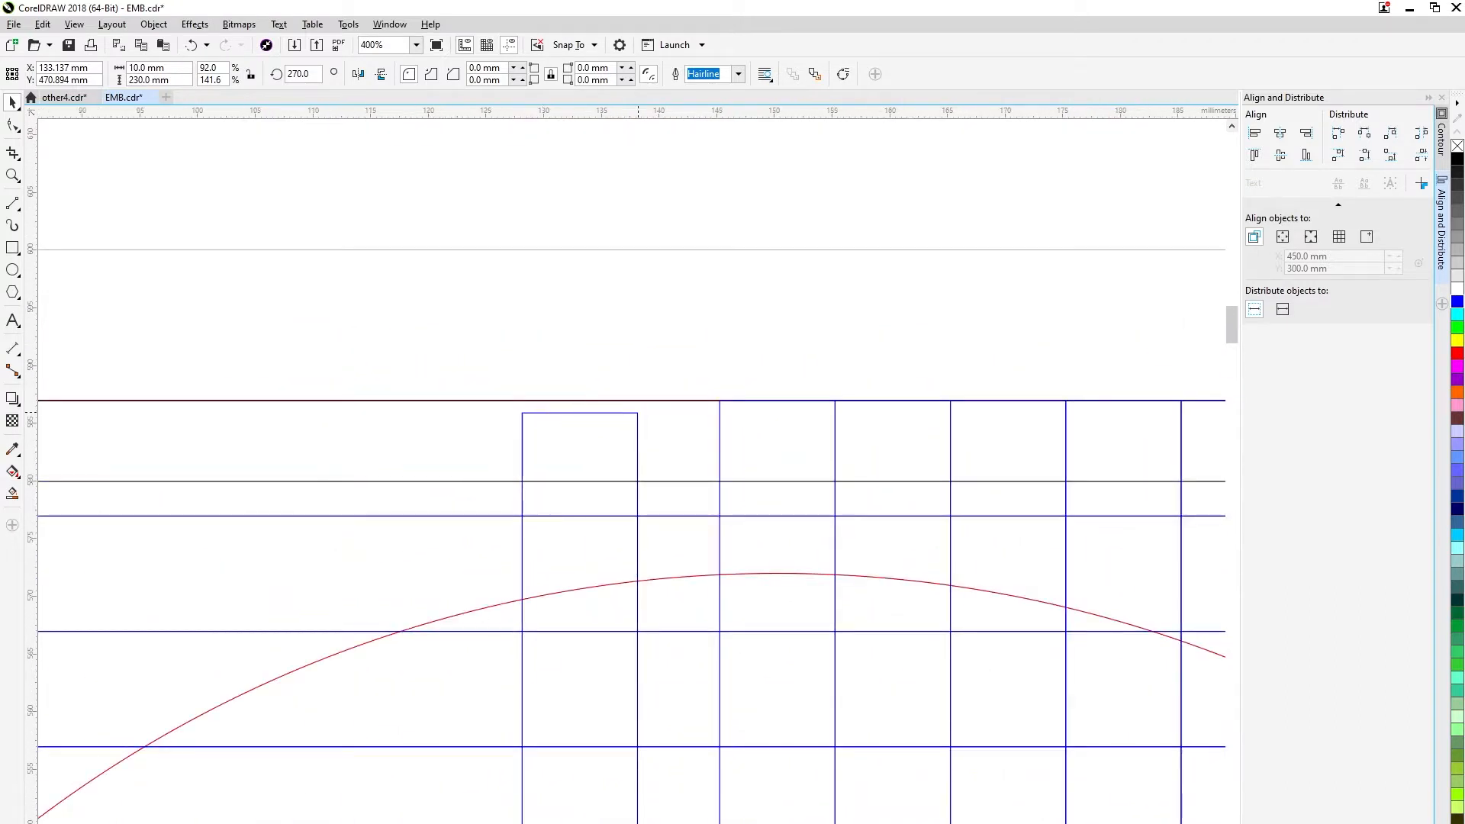
Fill the remaining left part of the plate with snapped copies of the 10 mm upright strip to complete the blue grid.
left_click_drag(626, 412, 236, 416)
right_click(470, 418)
right_click(348, 413)
right_click(236, 416)
left_click_drag(236, 416, 142, 401)
left_click_drag(115, 414, 907, 368)
left_click(151, 391)
right_click(259, 373)
left_click_drag(129, 355, 359, 355)
left_click(172, 379)
right_click(469, 397)
left_click_drag(169, 379, 821, 355)
right_click(568, 401)
right_click(683, 417)
right_click(732, 413)
scroll(934, 396, "down", 2)
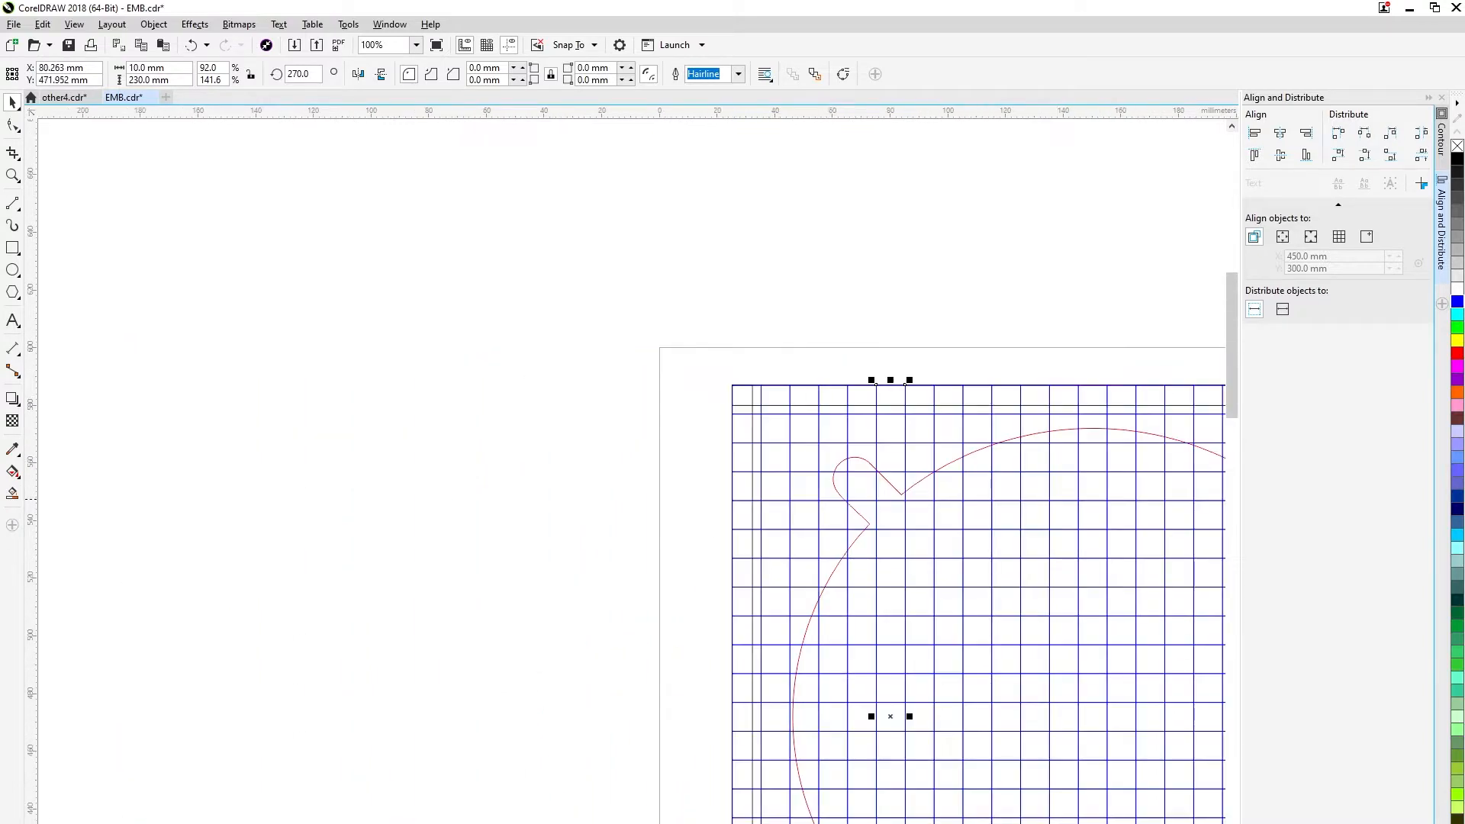
Deselect the last strip, check the complete grid over the plate and save the drawing.
scroll(338, 479, "down", 1)
left_click(344, 488)
scroll(746, 627, "up", 1)
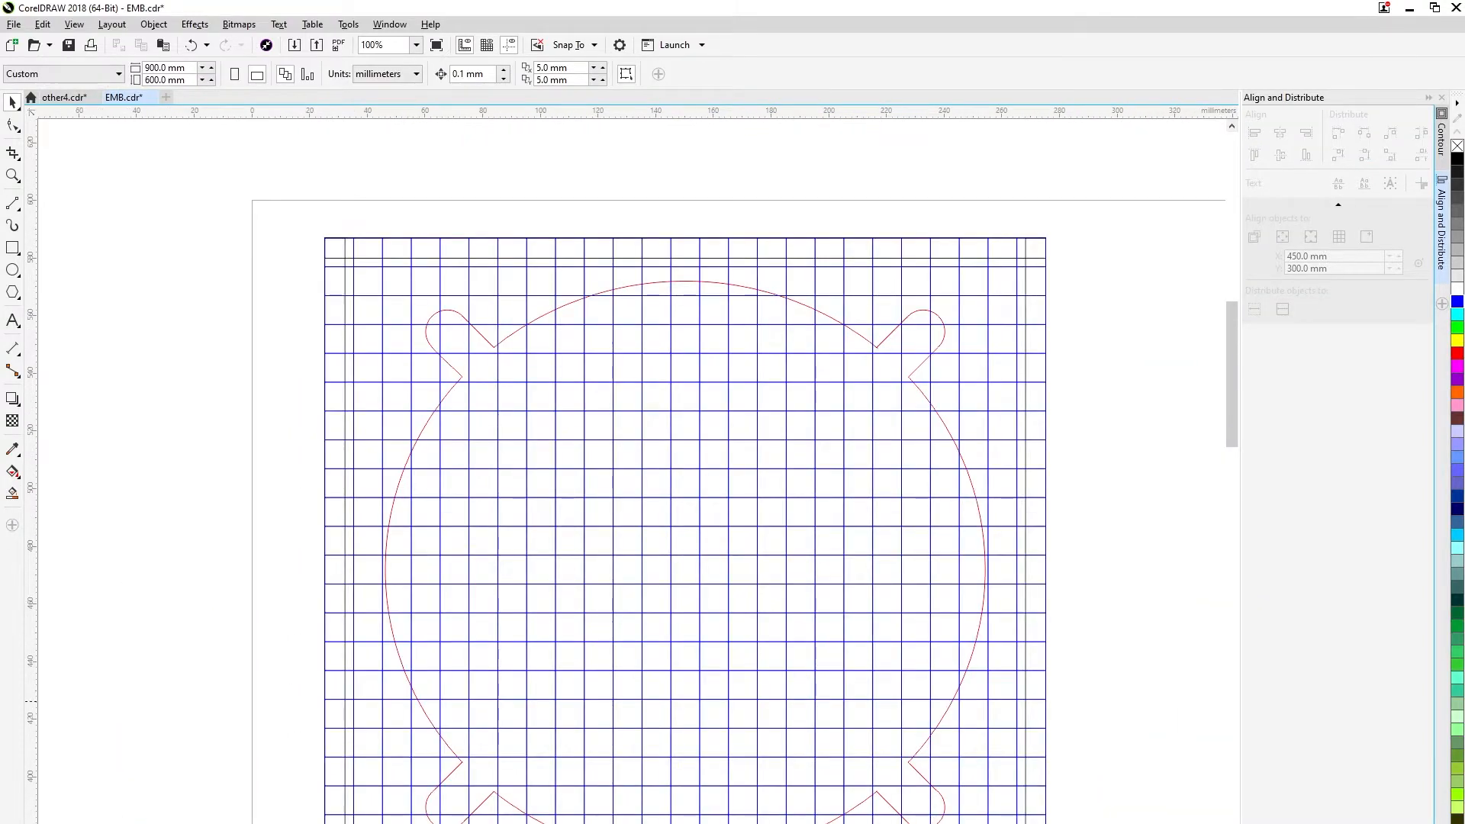
scroll(785, 559, "down", 1)
scroll(779, 633, "up", 1)
scroll(968, 624, "down", 1)
scroll(1006, 642, "up", 1)
key("ctrl+s")
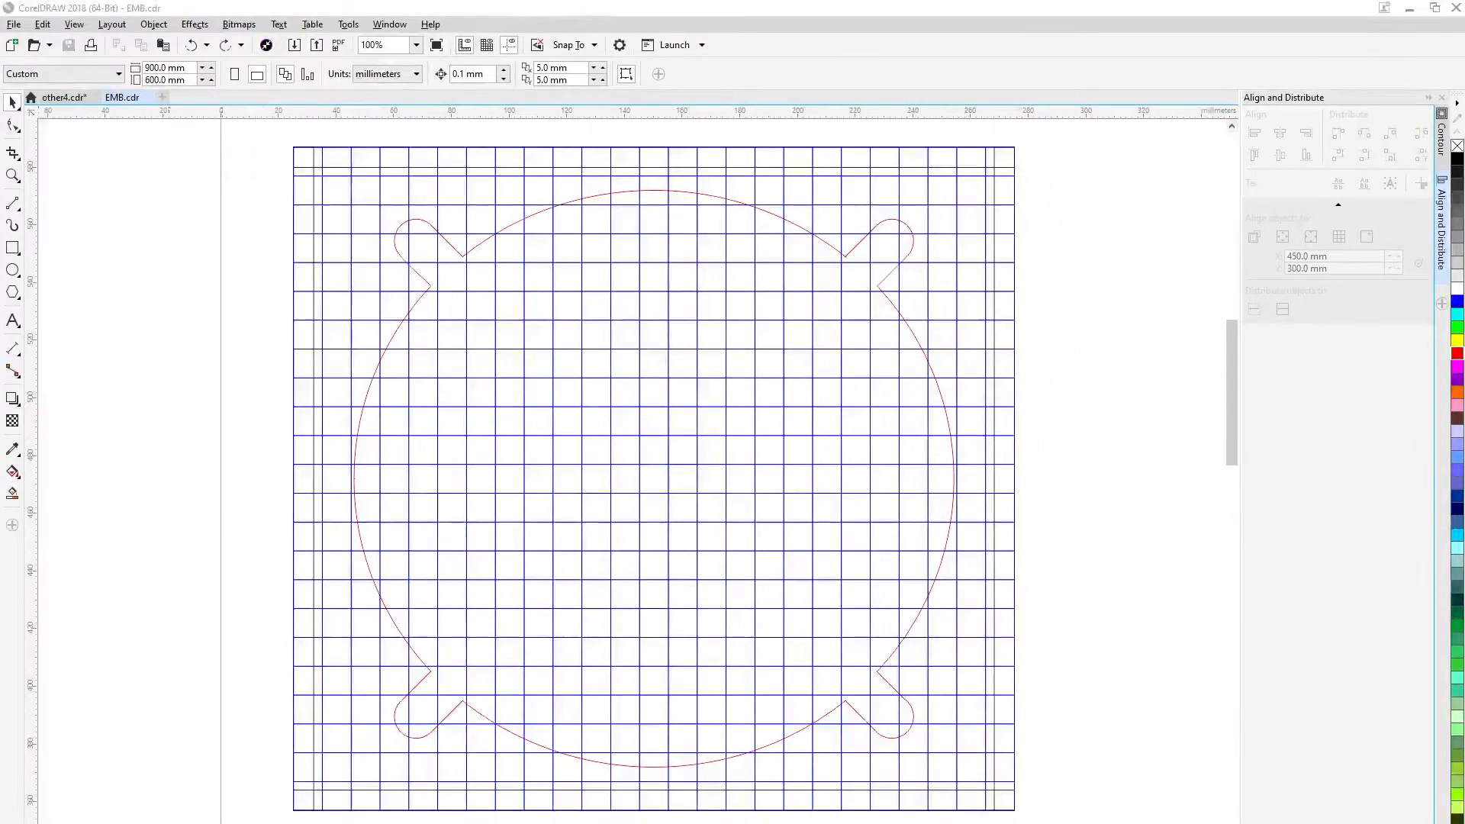
Draw a circle outside the plate's left side and set its diameter to 14.4 mm.
left_click(12, 268)
left_click_drag(129, 254, 179, 305)
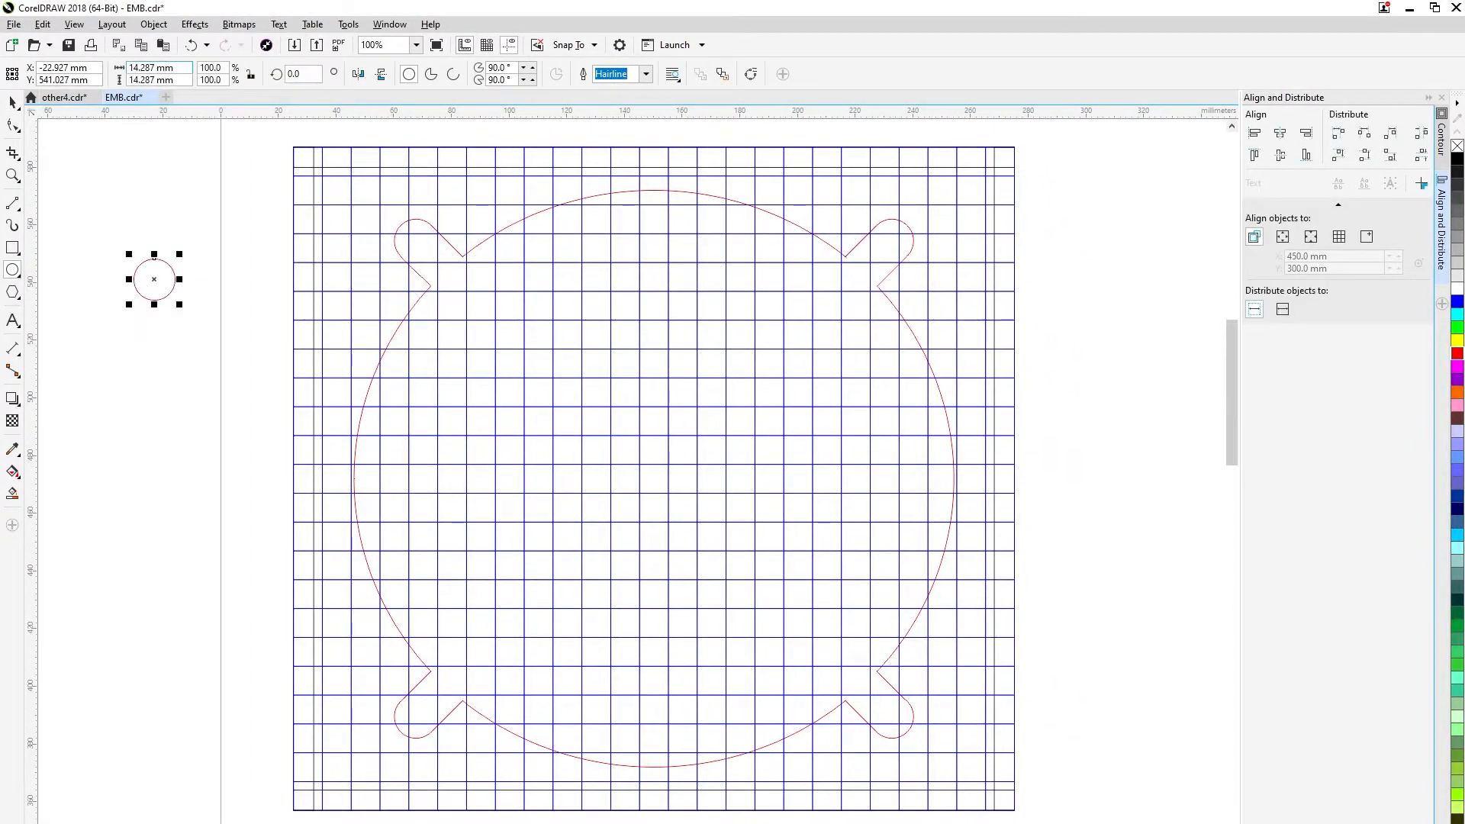
type("1414.4")
key("Return")
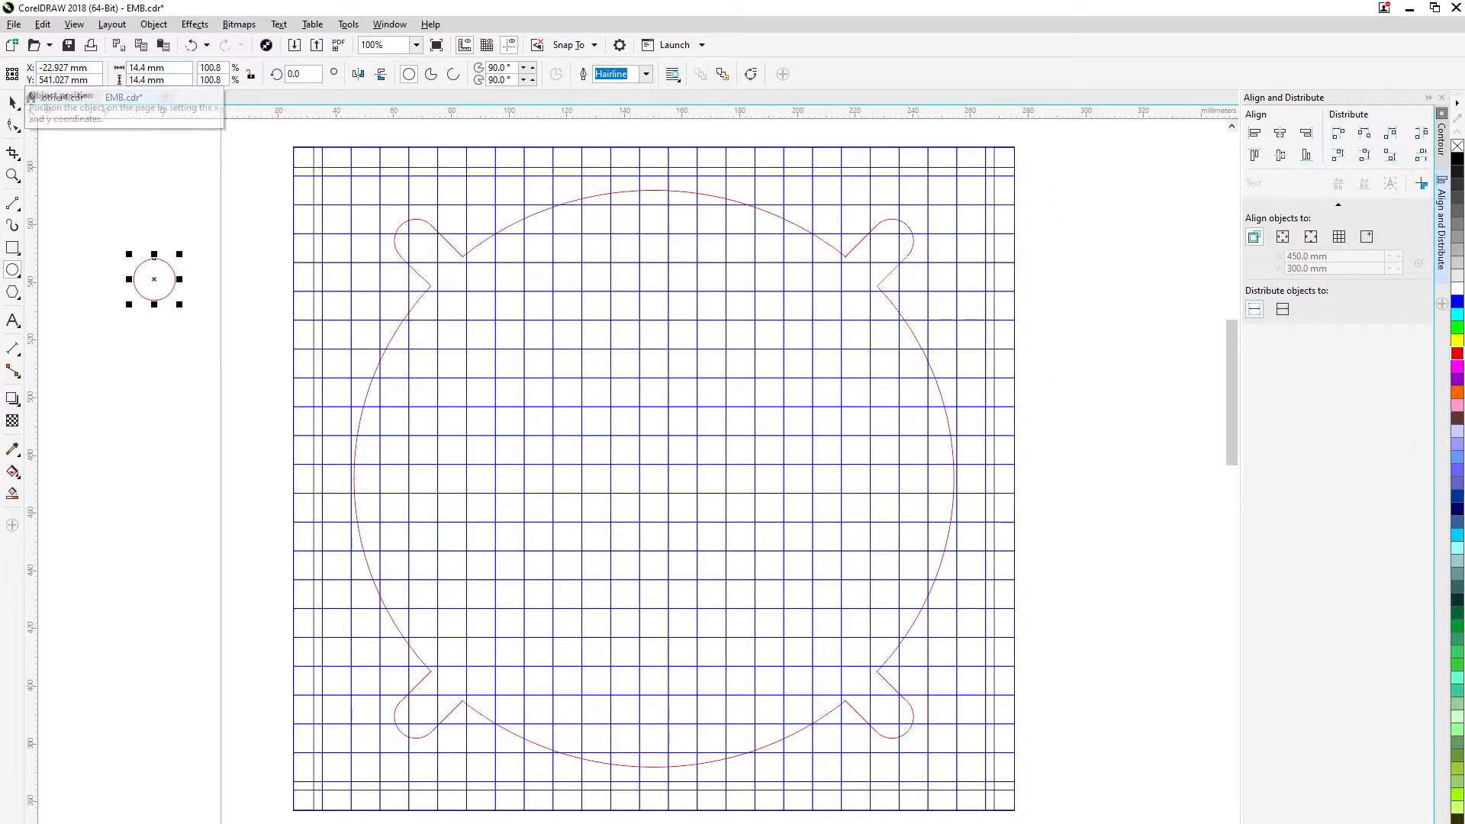
Copy the 14.4 mm circle to four grid intersections along the plate's upper edge, two beside each upper slot.
left_click(12, 103)
left_click(107, 222)
left_click(153, 279)
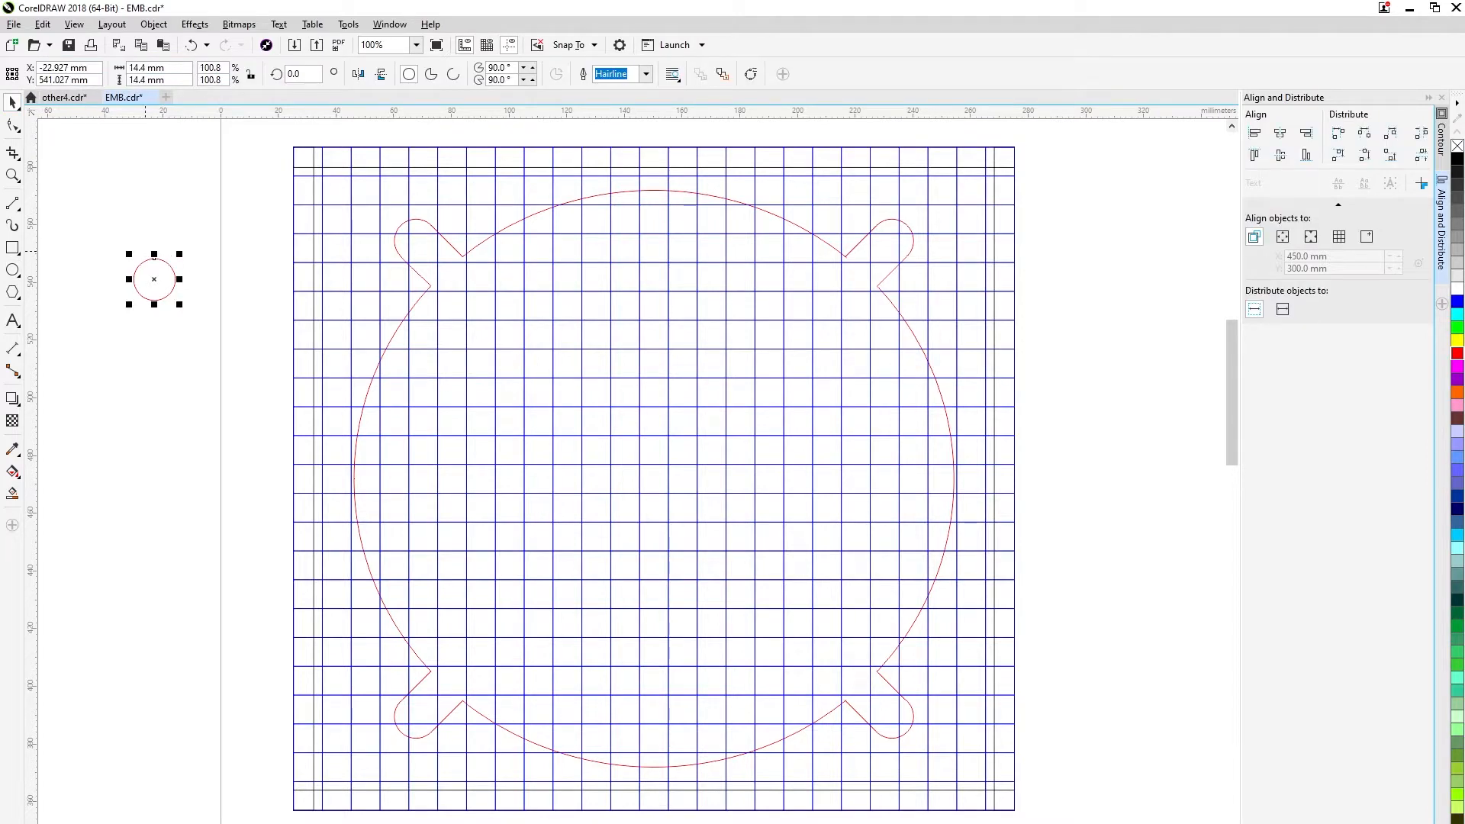
left_click_drag(153, 280, 466, 205)
left_click_drag(153, 279, 841, 203)
left_click_drag(351, 203, 351, 204)
left_click_drag(153, 279, 956, 203)
Place six more copies of the circle on grid intersections, three down each side of the plate including both lower corners.
left_click_drag(153, 280, 370, 279)
left_click_drag(153, 279, 957, 290)
left_click_drag(154, 280, 253, 294)
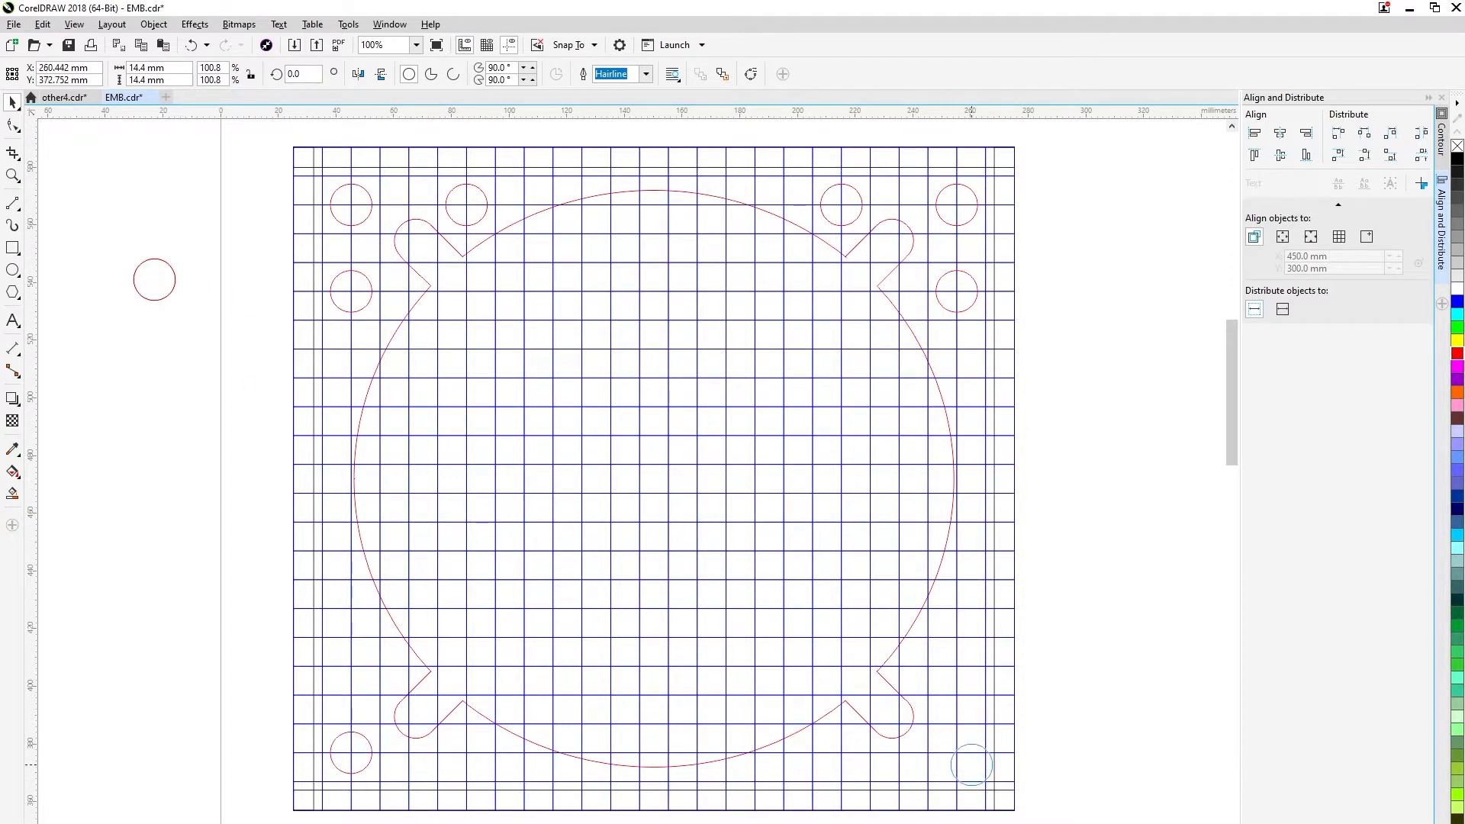
left_click_drag(154, 279, 356, 667)
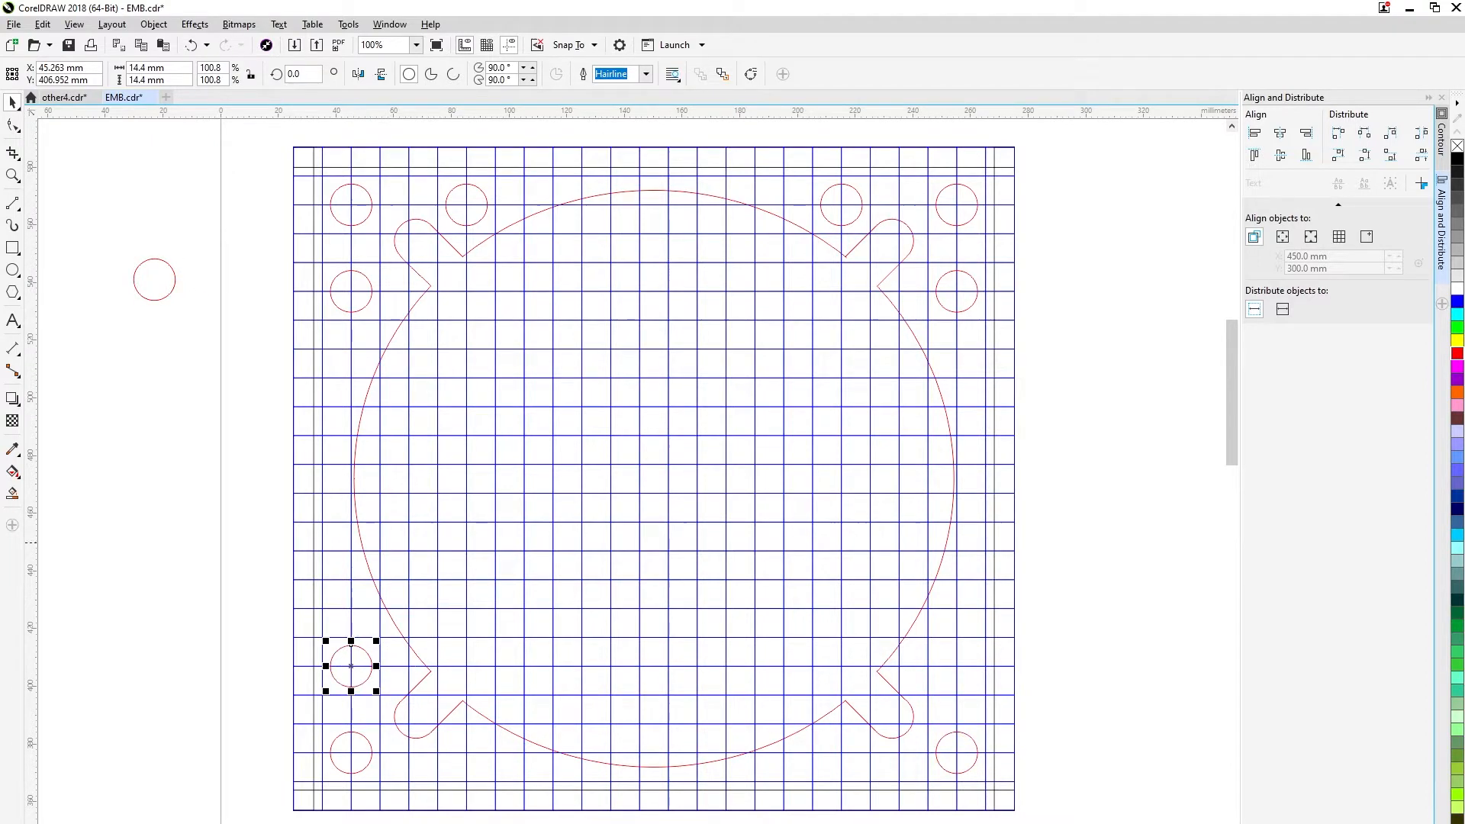
left_click(155, 279)
left_click_drag(154, 279, 685, 444)
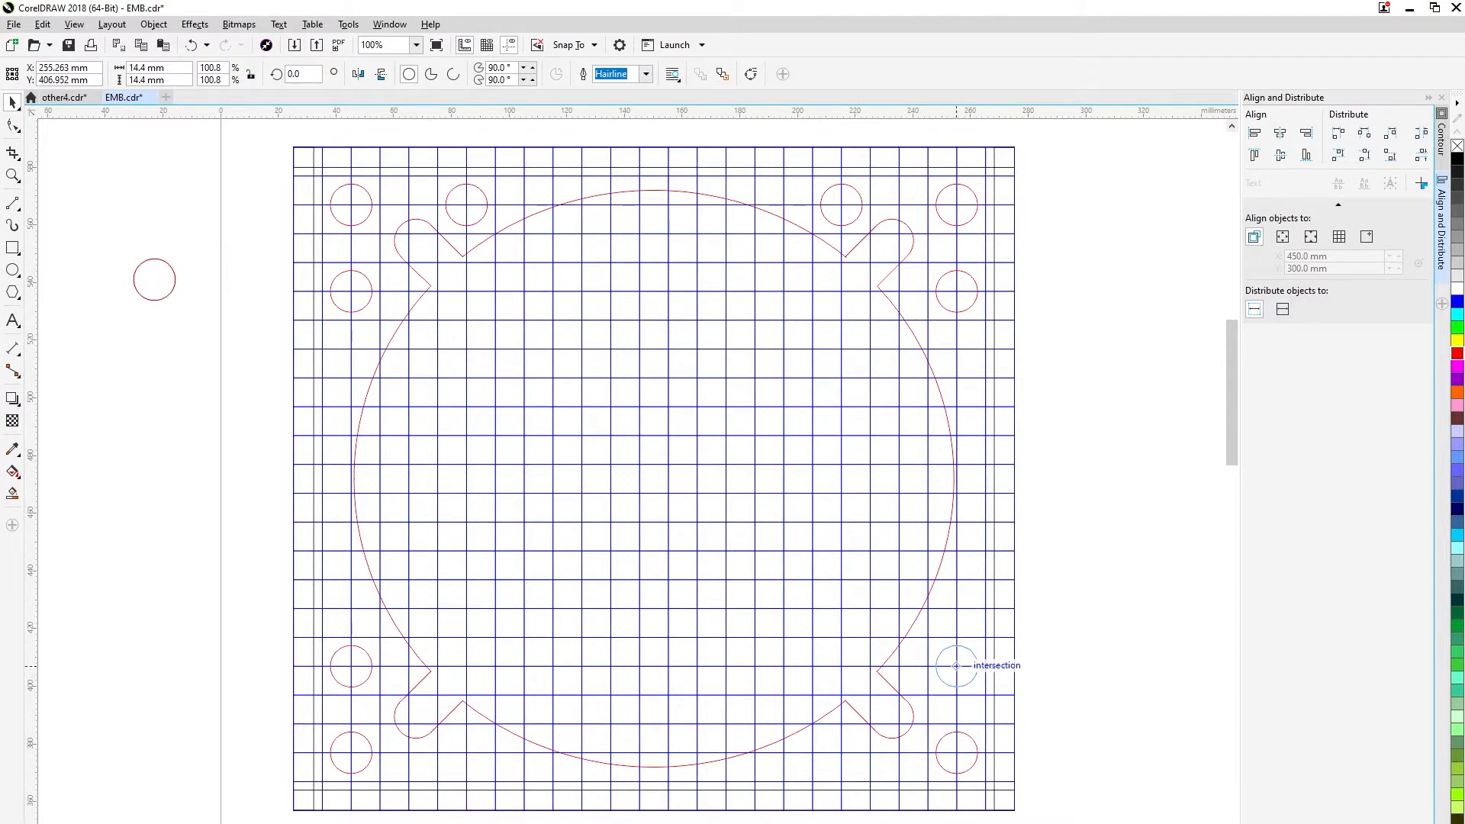
left_click(1137, 528)
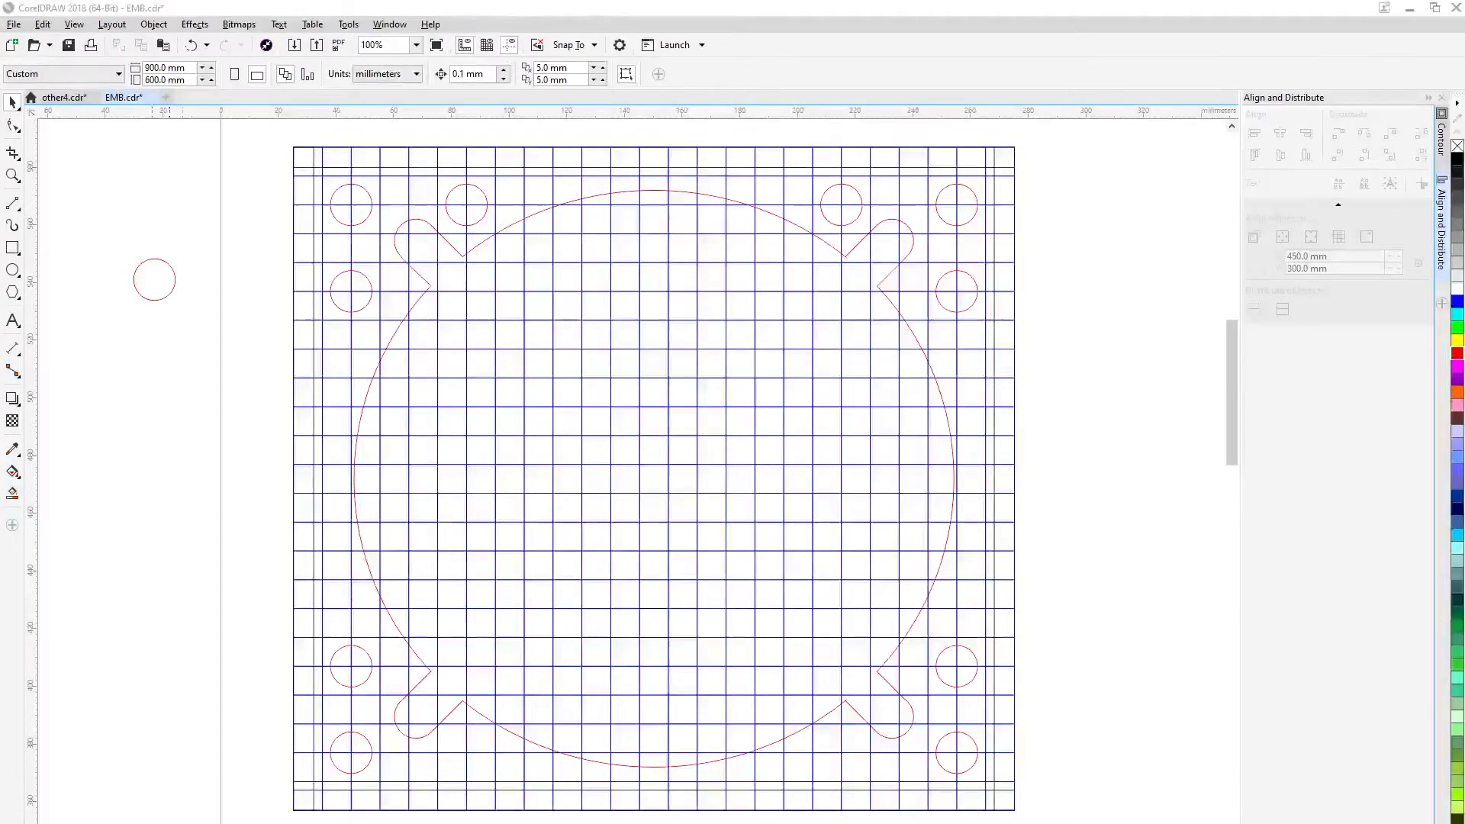
Move the two lower corner circles horizontally inwards until they line up with the inner upper circles.
left_click(362, 760)
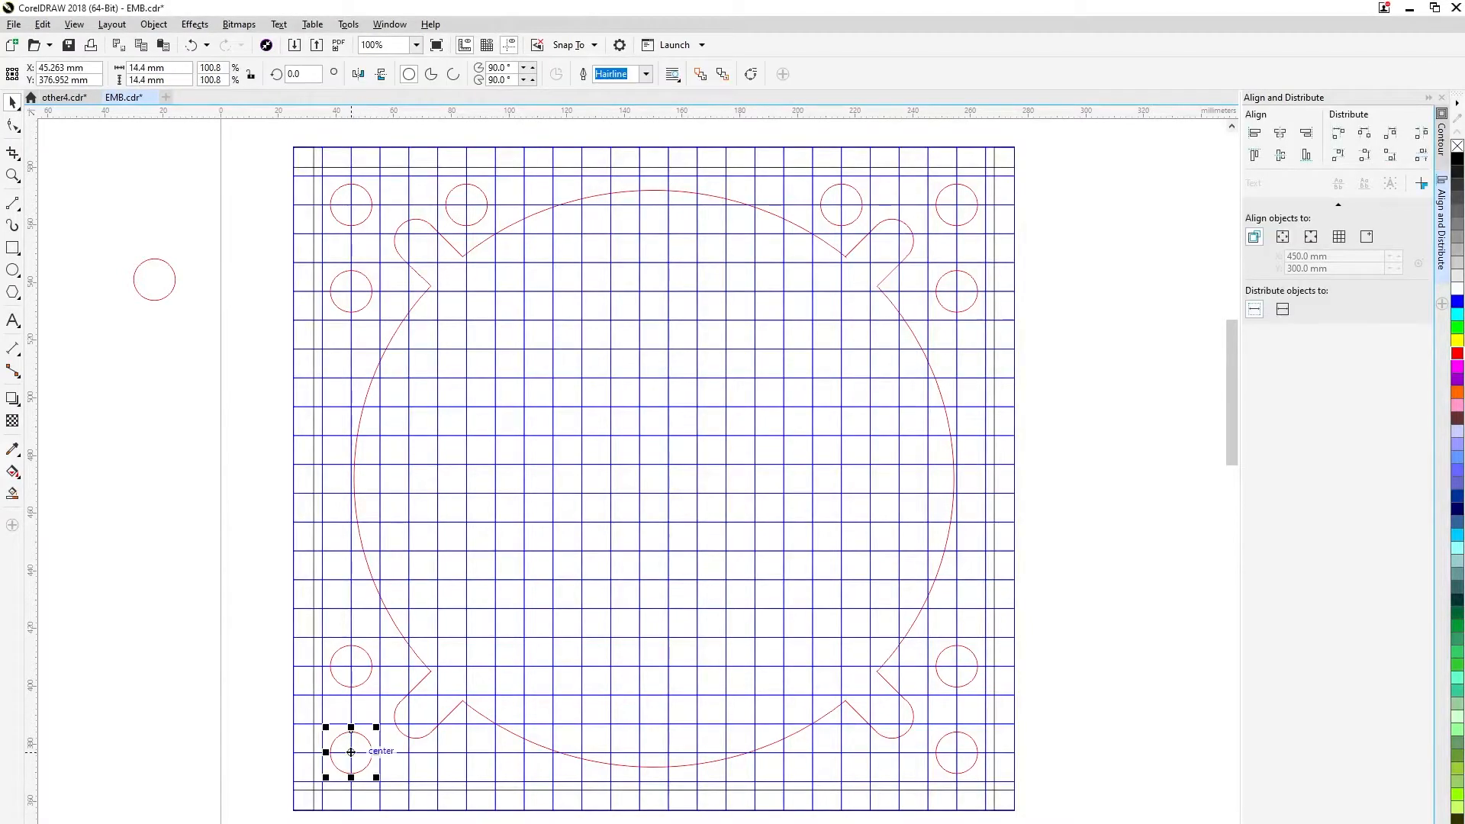
left_click_drag(433, 763, 467, 753)
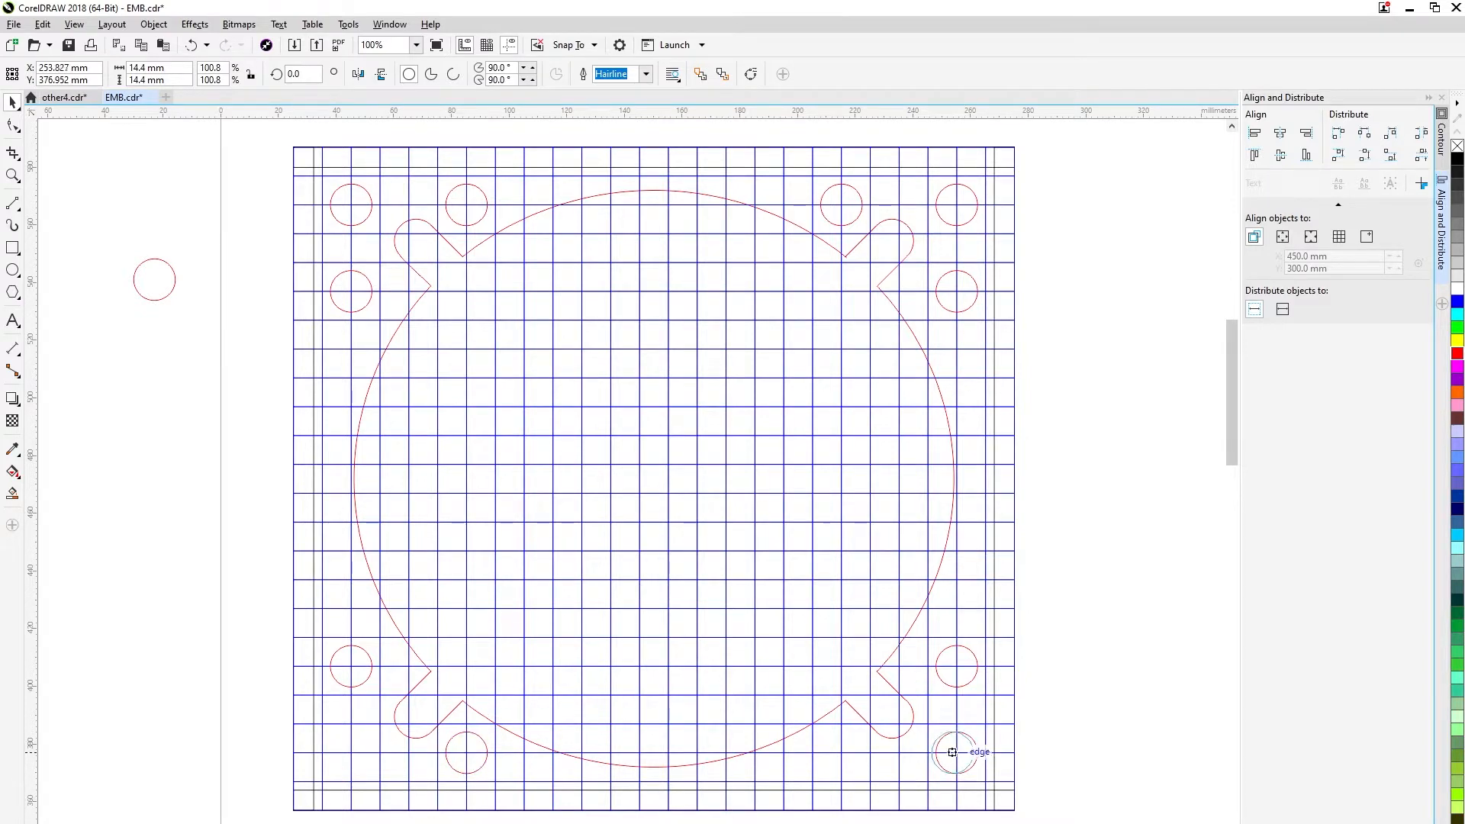
left_click_drag(952, 752, 841, 753)
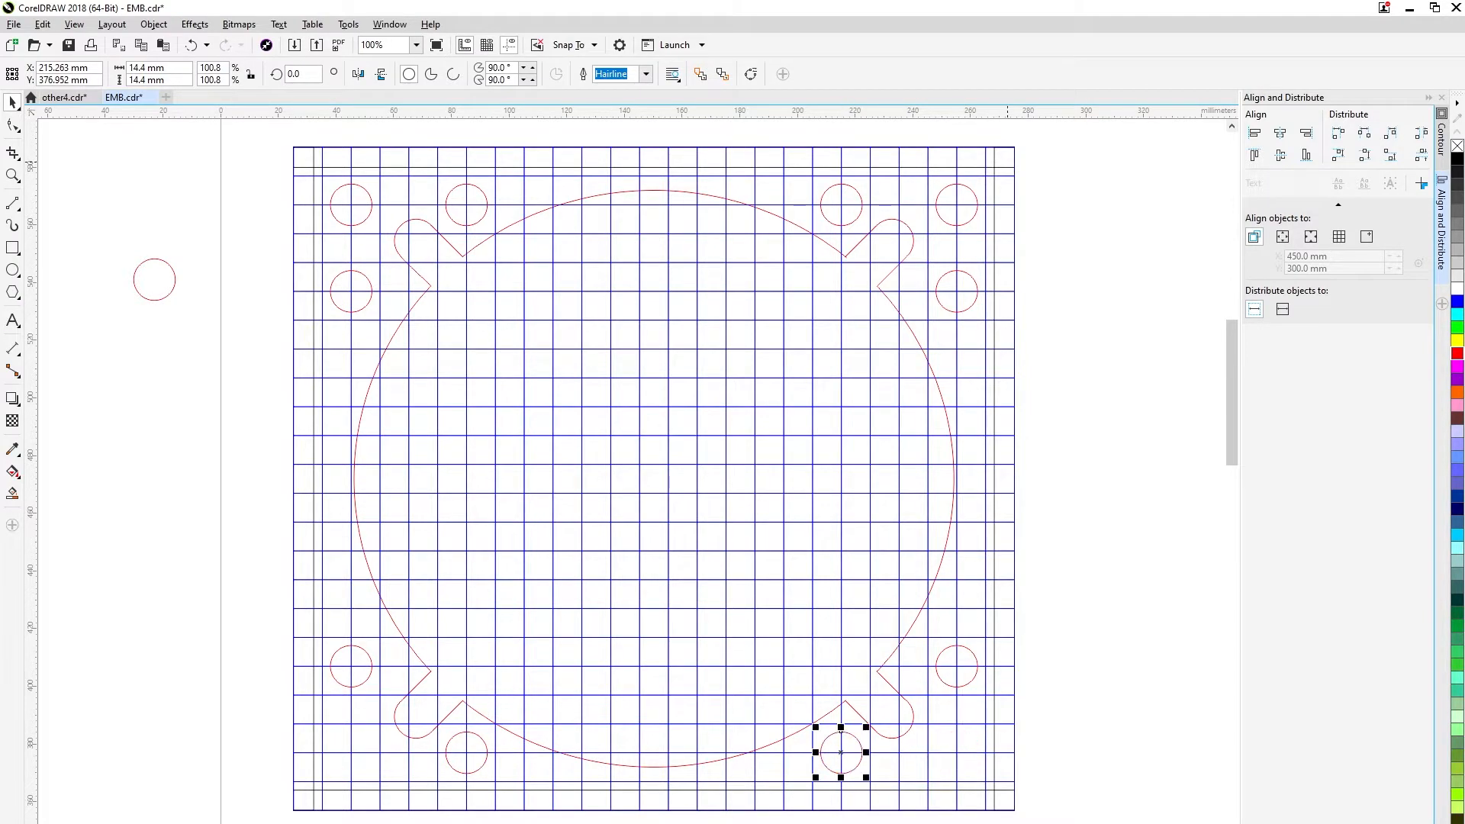
key("Escape")
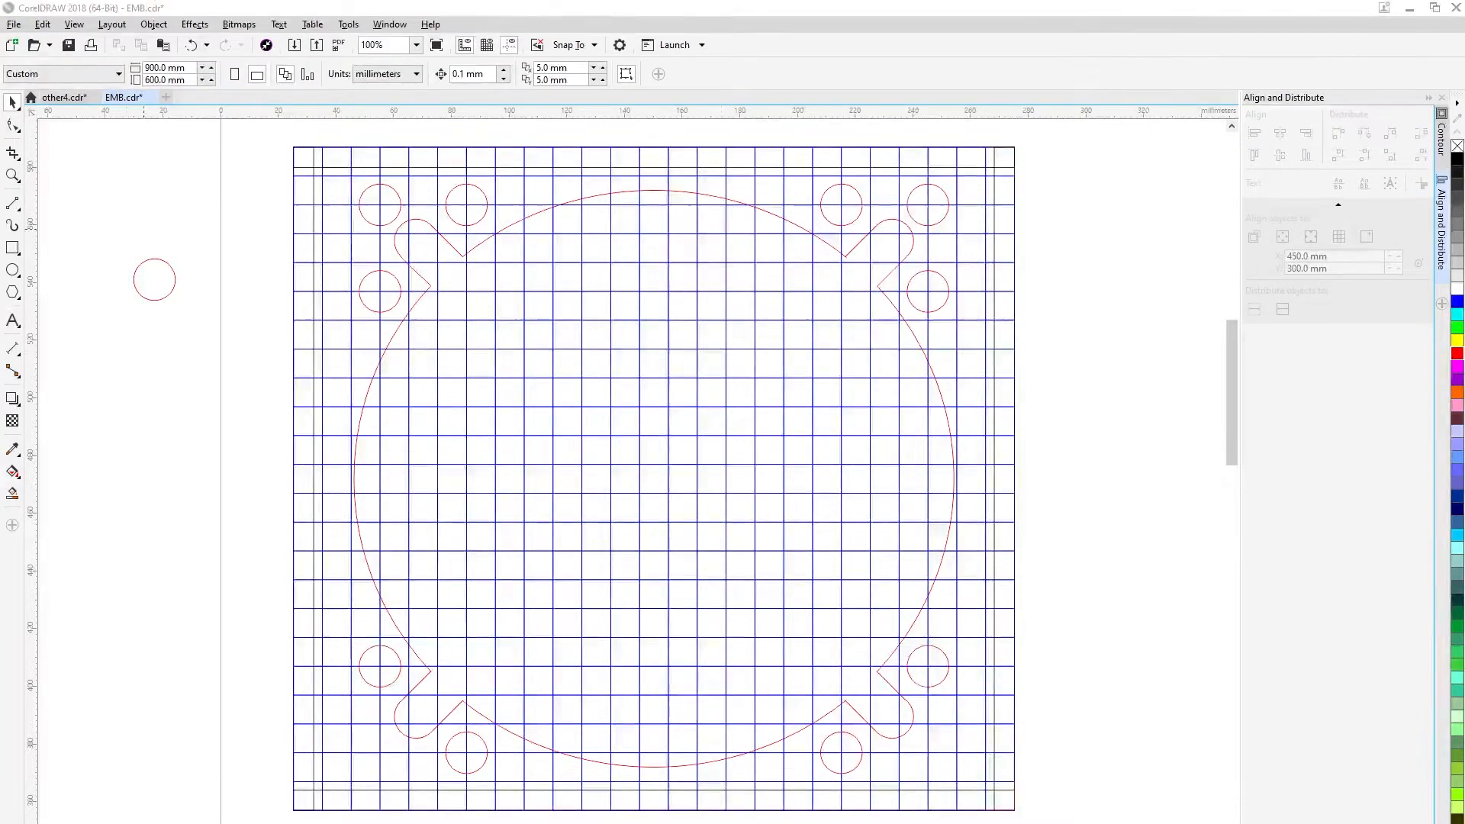
Start a red toothed line at the plate's upper-left corner and run it down the left border in 10 mm long, 7 mm deep steps.
key("F5")
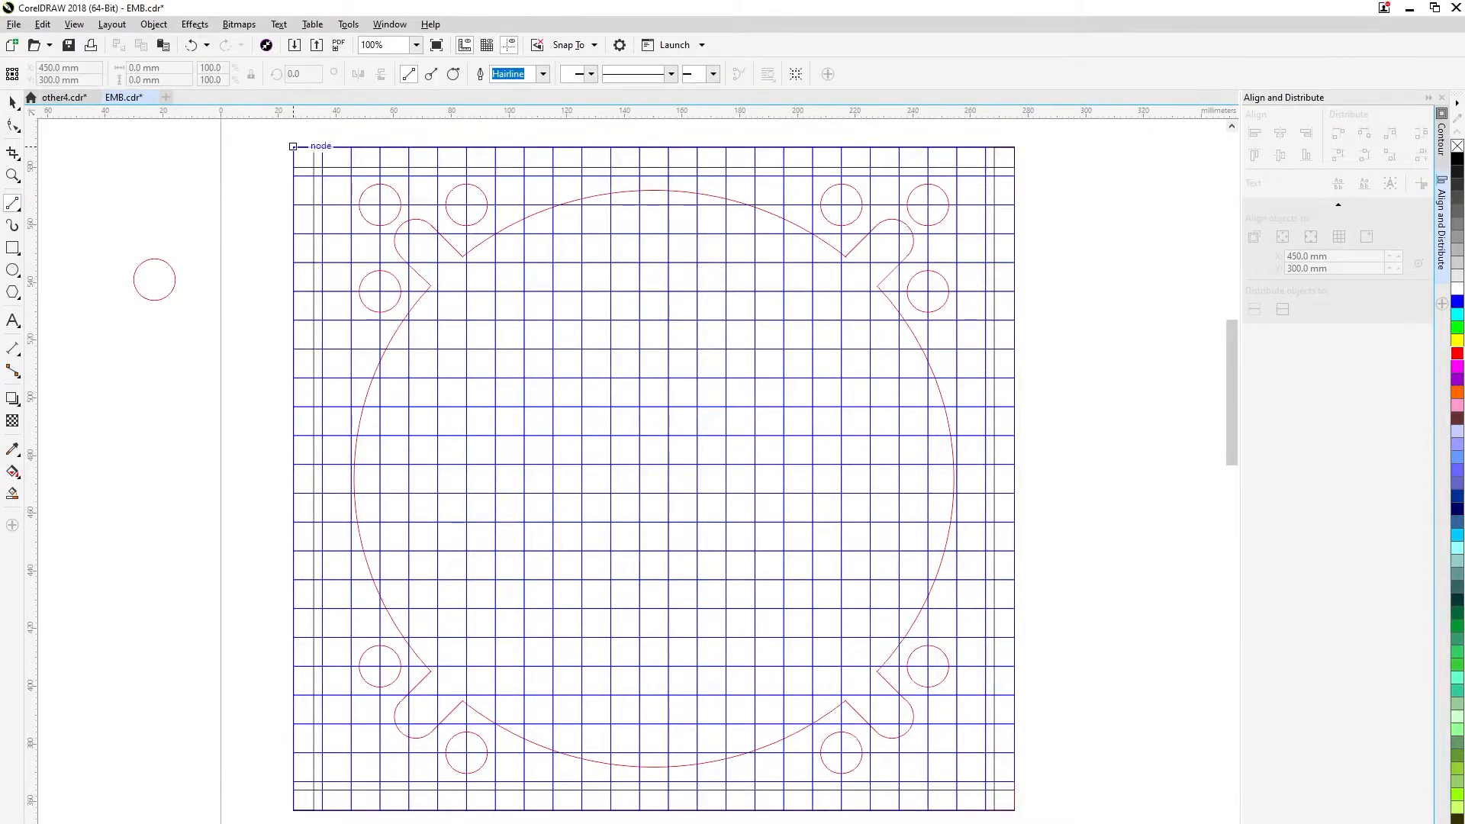
left_click(293, 146)
double_click(293, 175)
scroll(305, 176, "up", 1)
left_click_drag(305, 176, 316, 307)
double_click(335, 305)
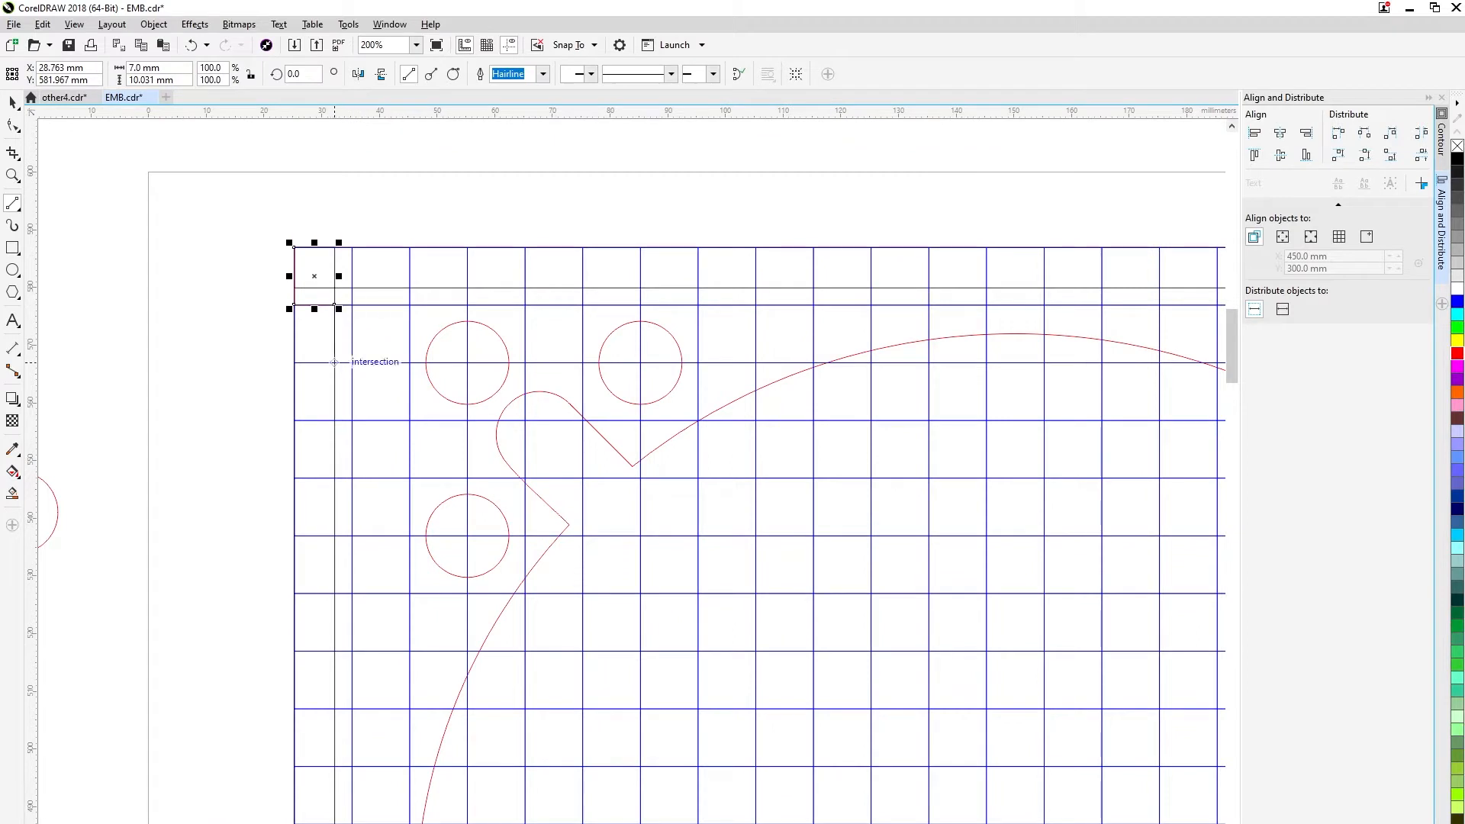
double_click(294, 536)
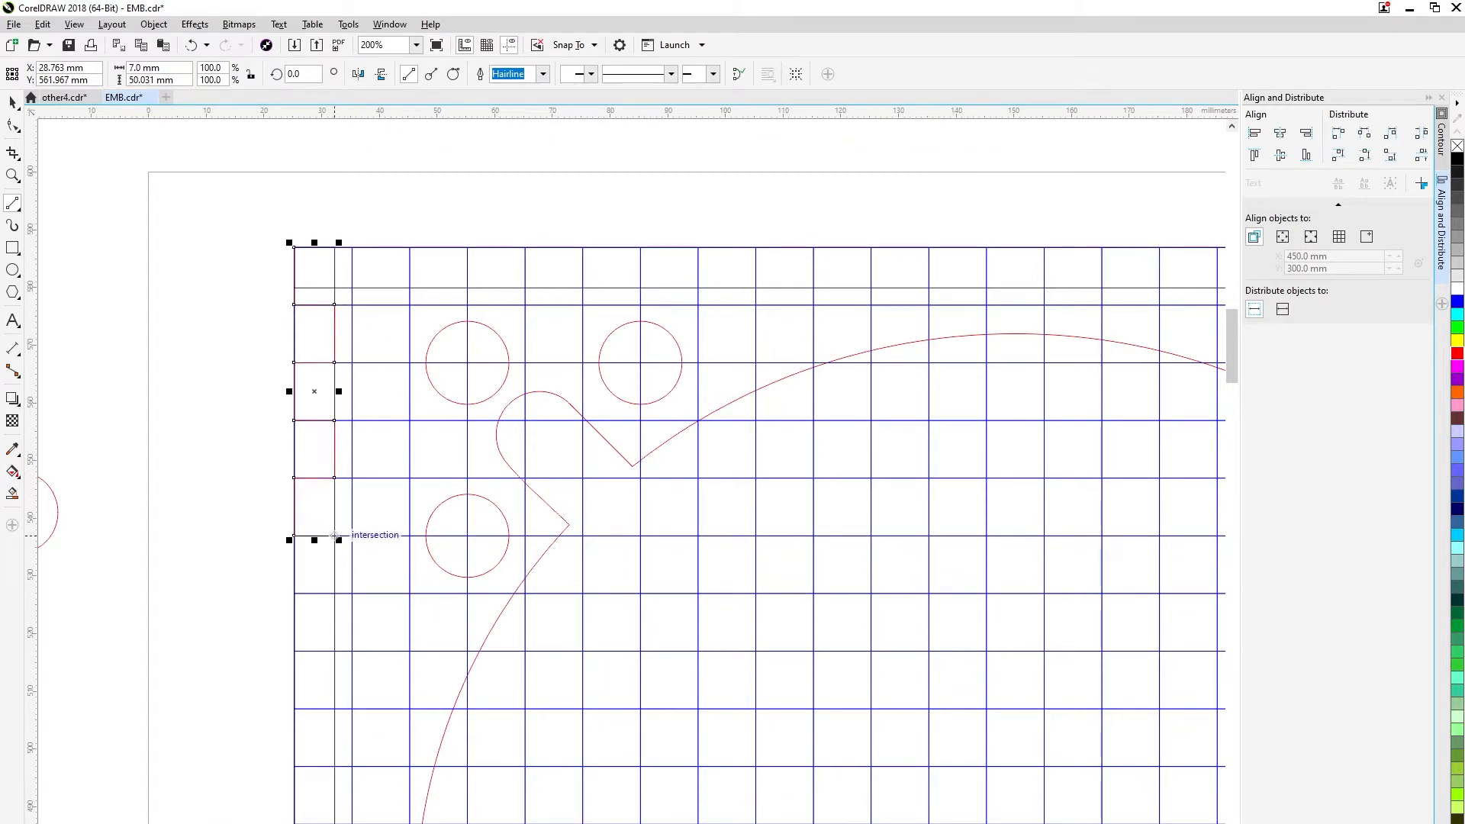
double_click(334, 535)
Continue the red toothed line down the left border to a height of about 120 mm, snapping to the grid intersections.
left_click_drag(335, 532, 329, 330)
double_click(289, 449)
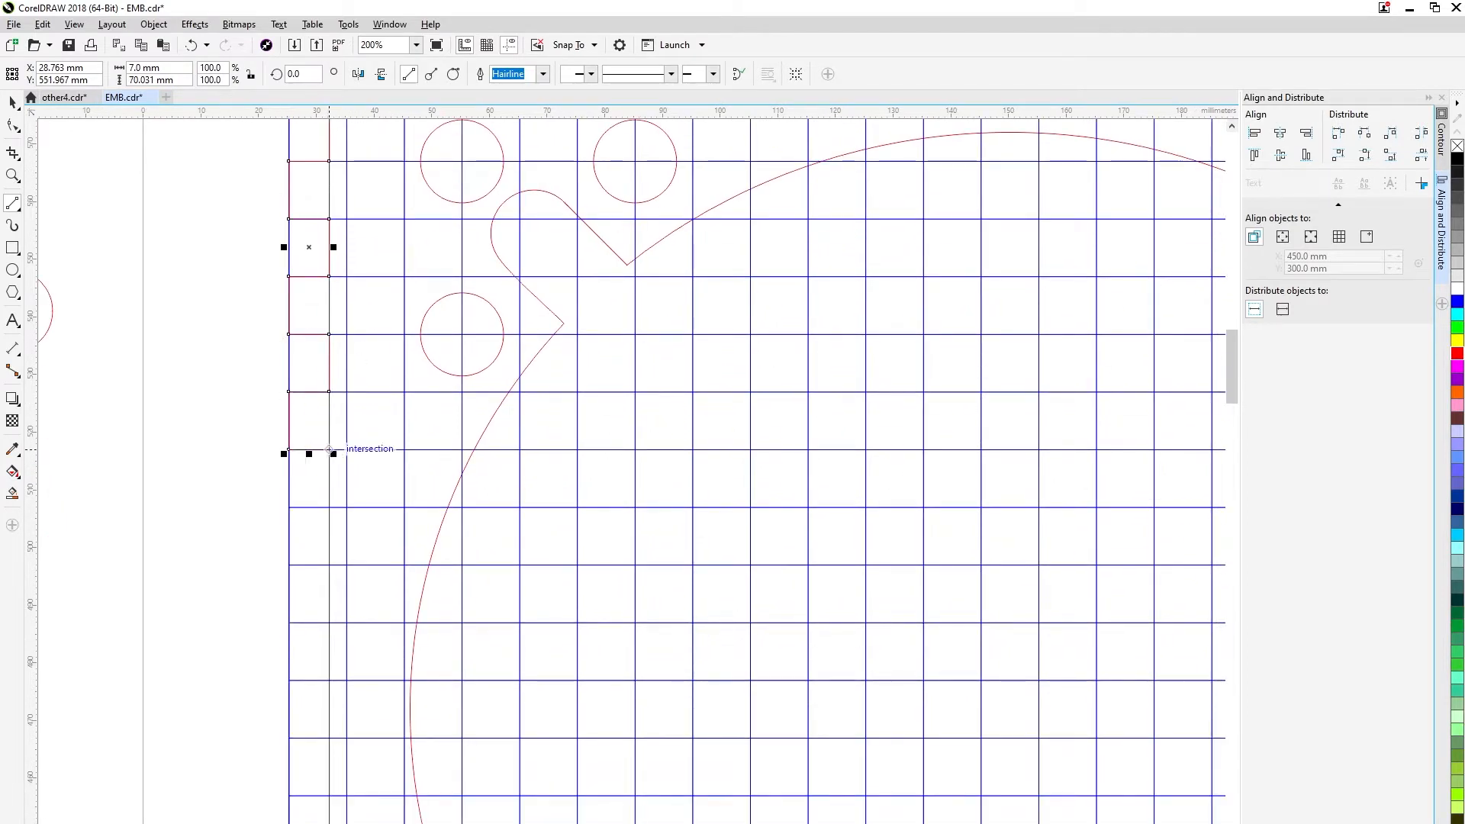
double_click(329, 565)
left_click_drag(334, 571, 375, 315)
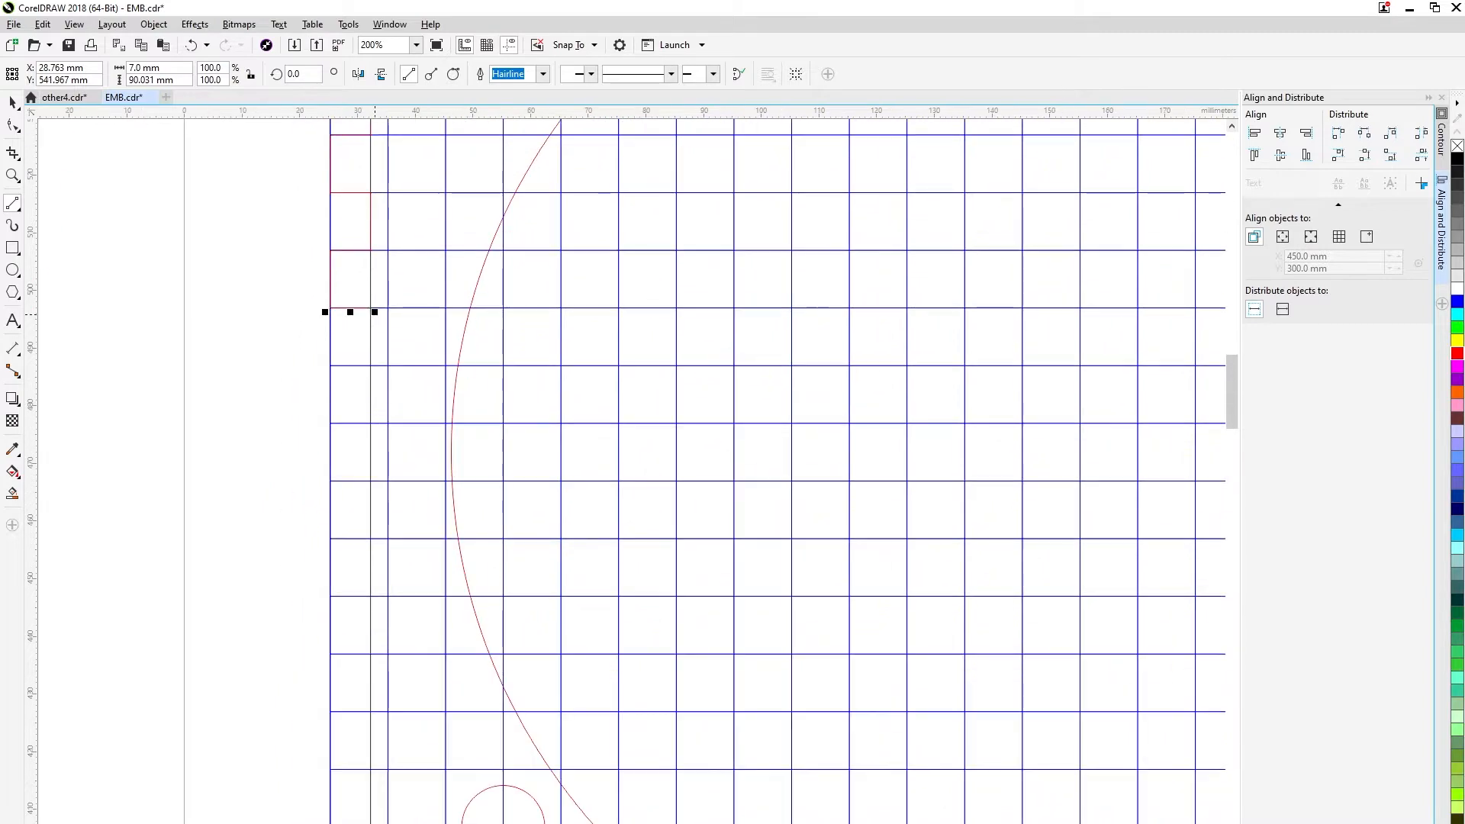
double_click(370, 365)
double_click(329, 365)
double_click(370, 481)
double_click(329, 481)
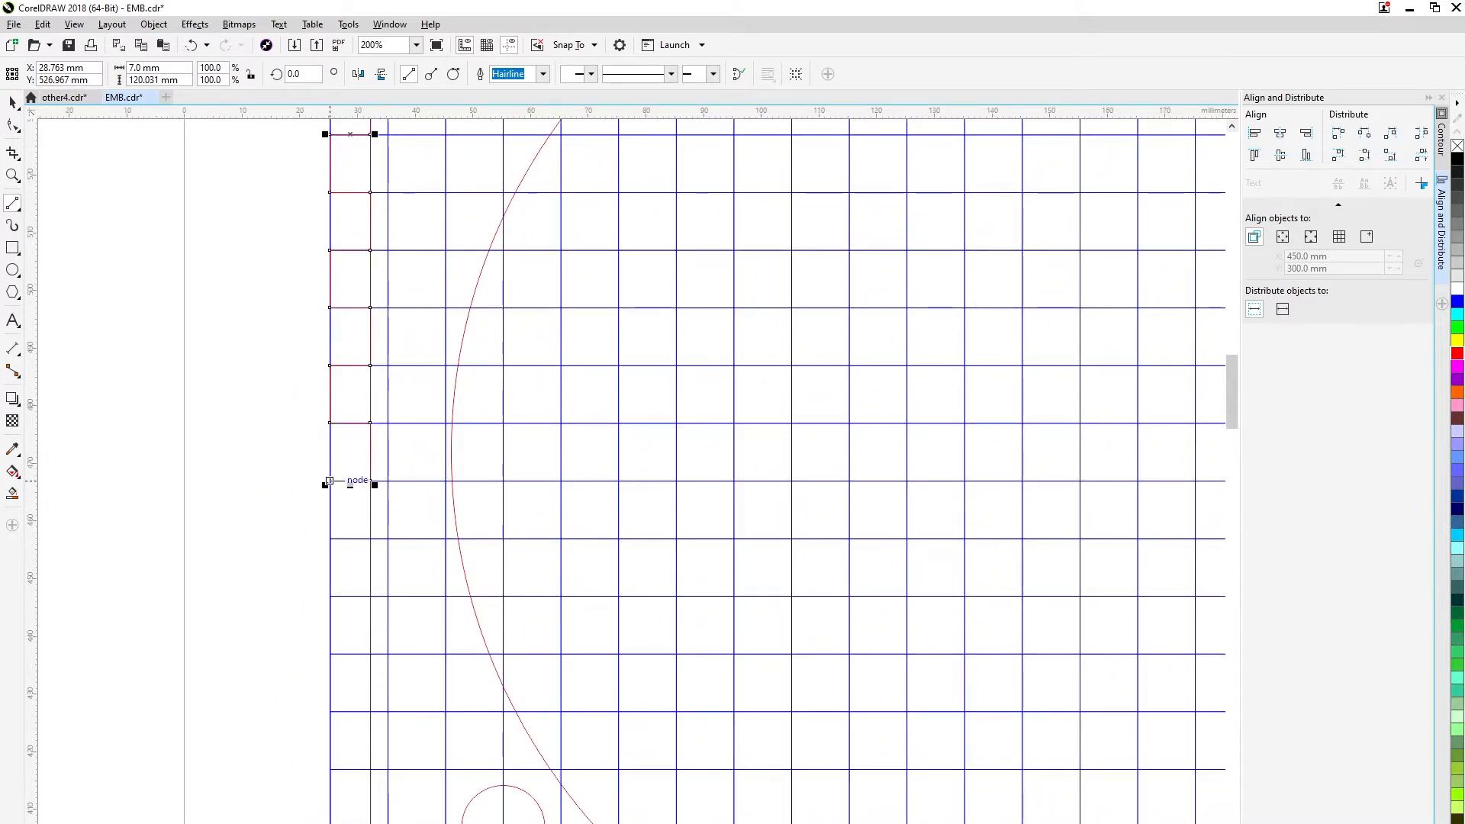
Extend the left border's red teeth down past the lower-left slot to a total height of about 200 mm.
left_click_drag(330, 509, 330, 539)
left_click_drag(330, 538, 370, 596)
left_click_drag(370, 596, 296, 373)
double_click(338, 372)
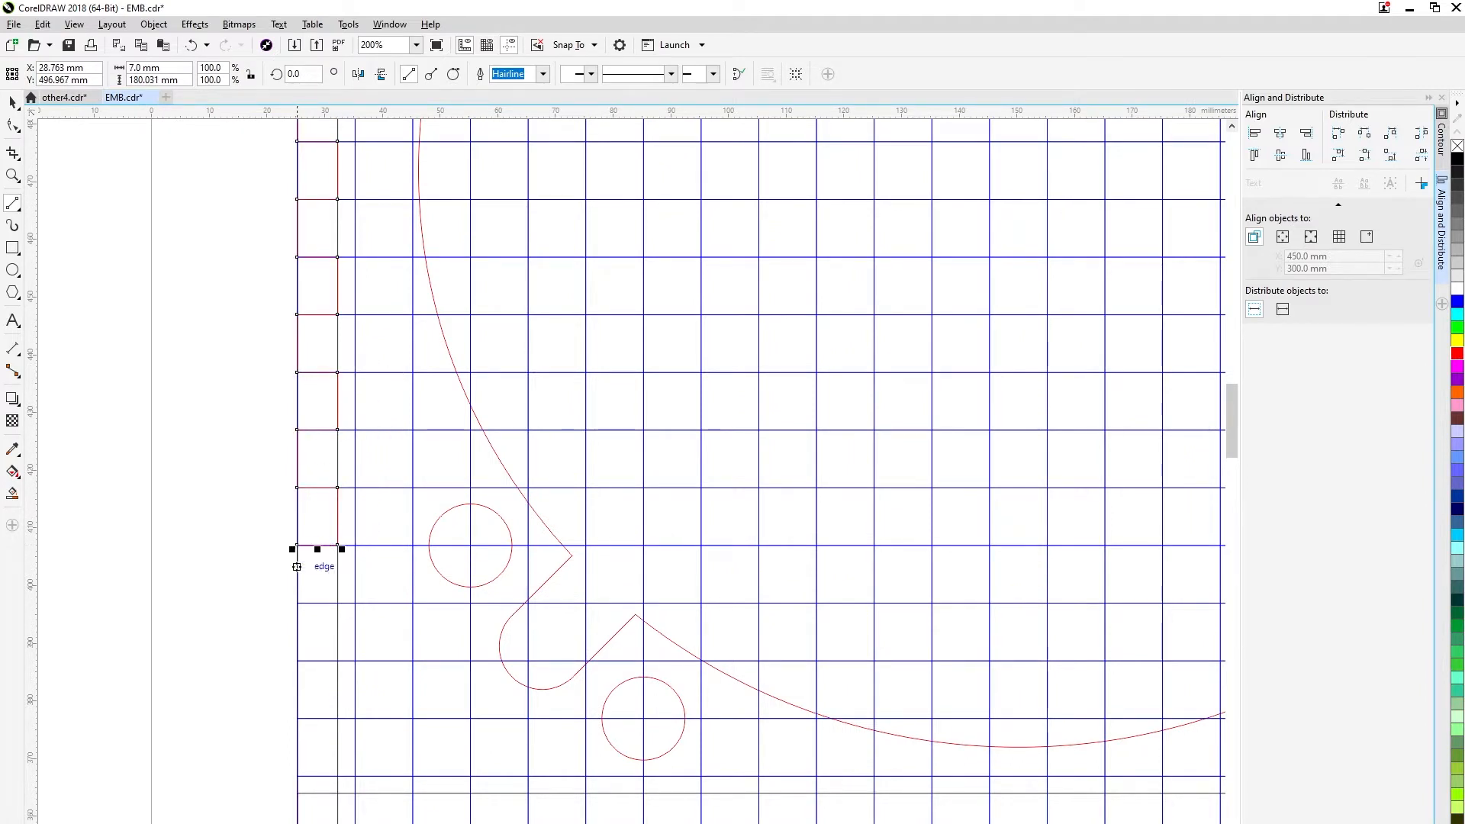
left_click(297, 603)
double_click(338, 603)
left_click_drag(338, 603, 337, 661)
left_click_drag(338, 661, 297, 660)
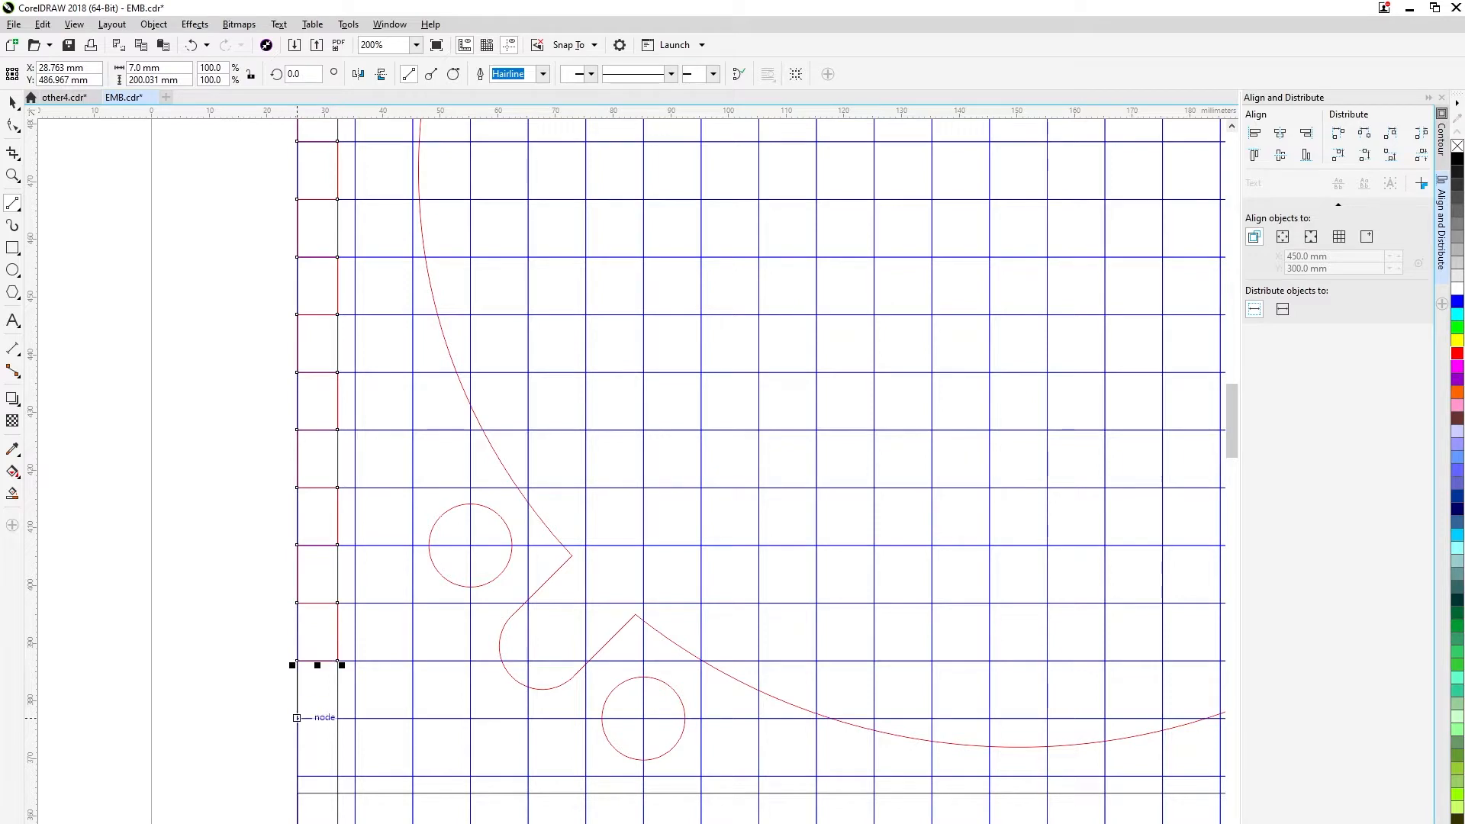
Complete the left border's teeth at the lower-left corner and continue the line along the lower border to a width of 70 mm.
scroll(337, 718, "down", 2)
scroll(326, 796, "up", 2)
left_click_drag(369, 484, 368, 541)
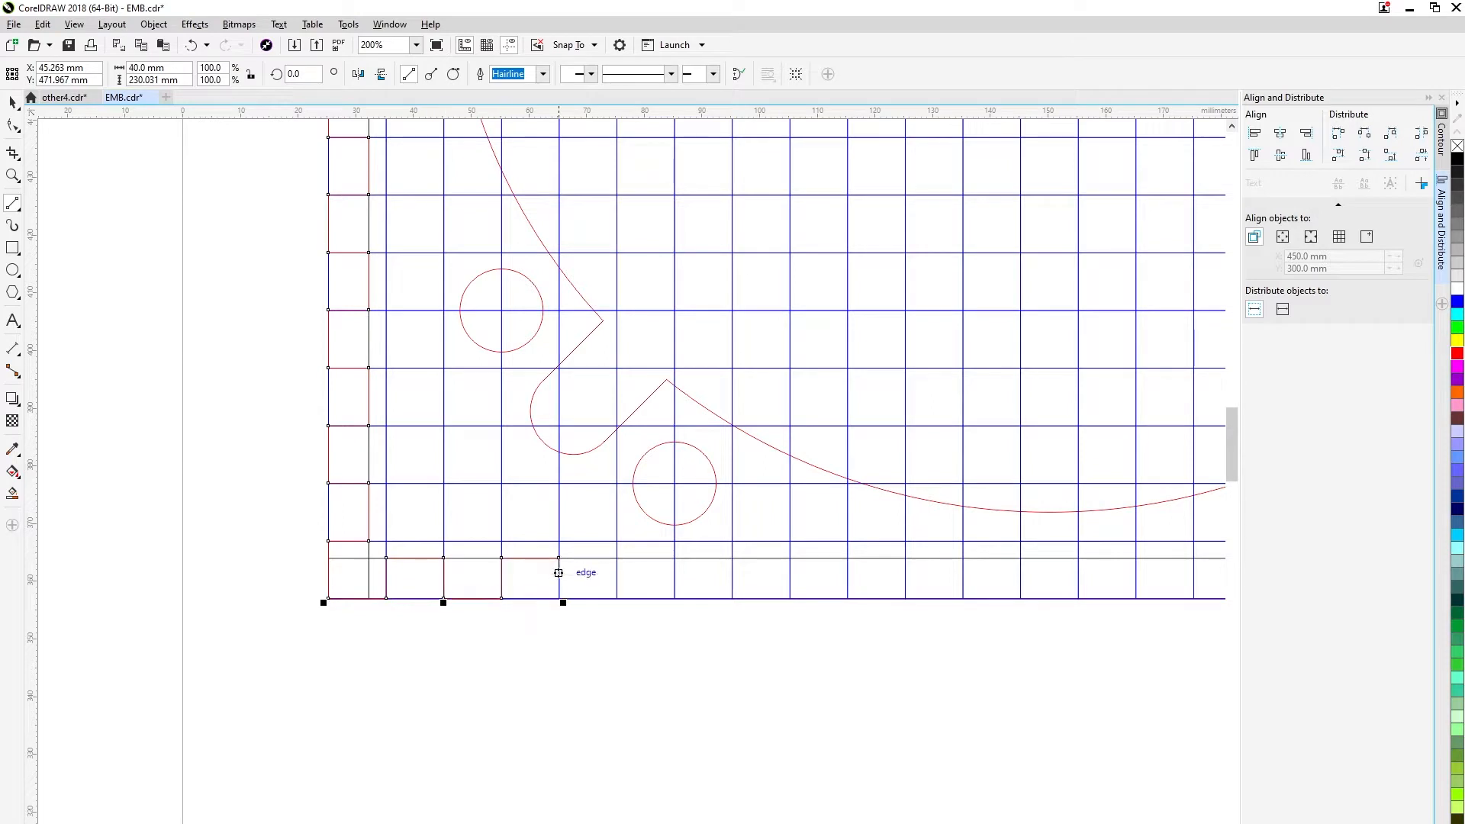
left_click_drag(681, 586, 675, 599)
left_click_drag(714, 598, 463, 624)
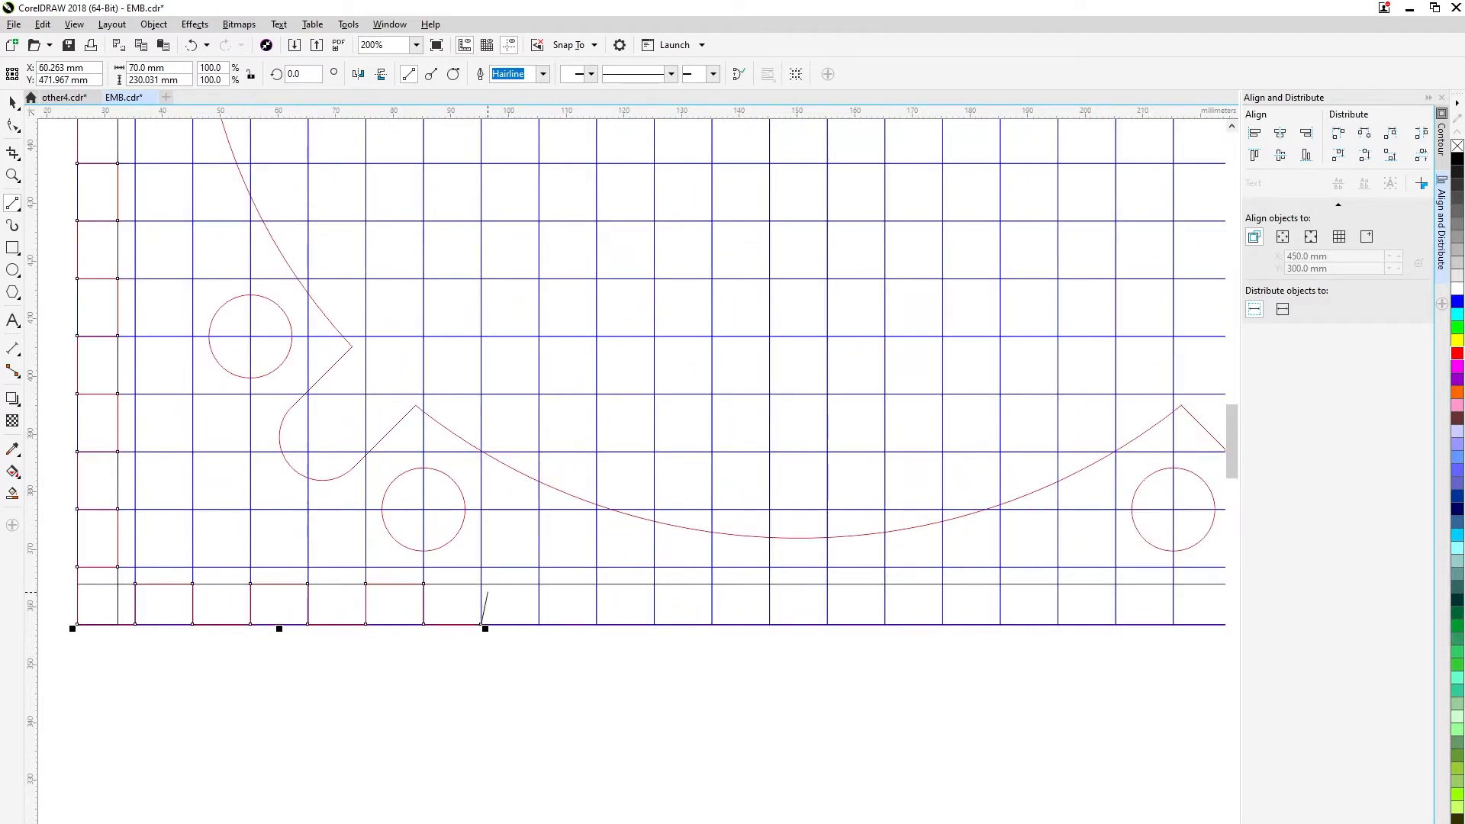
Undo the last line segment and continue the 10 mm wide red teeth across the middle of the lower border.
left_click_drag(597, 583, 655, 584)
key("ctrl+z")
mouse_move(655, 584)
left_mouse_down()
mouse_move(655, 624)
mouse_move(712, 624)
left_mouse_up()
mouse_move(712, 624)
left_mouse_down()
mouse_move(712, 584)
mouse_move(769, 584)
left_mouse_up()
mouse_move(770, 584)
left_mouse_down()
mouse_move(773, 625)
mouse_move(281, 662)
left_mouse_up()
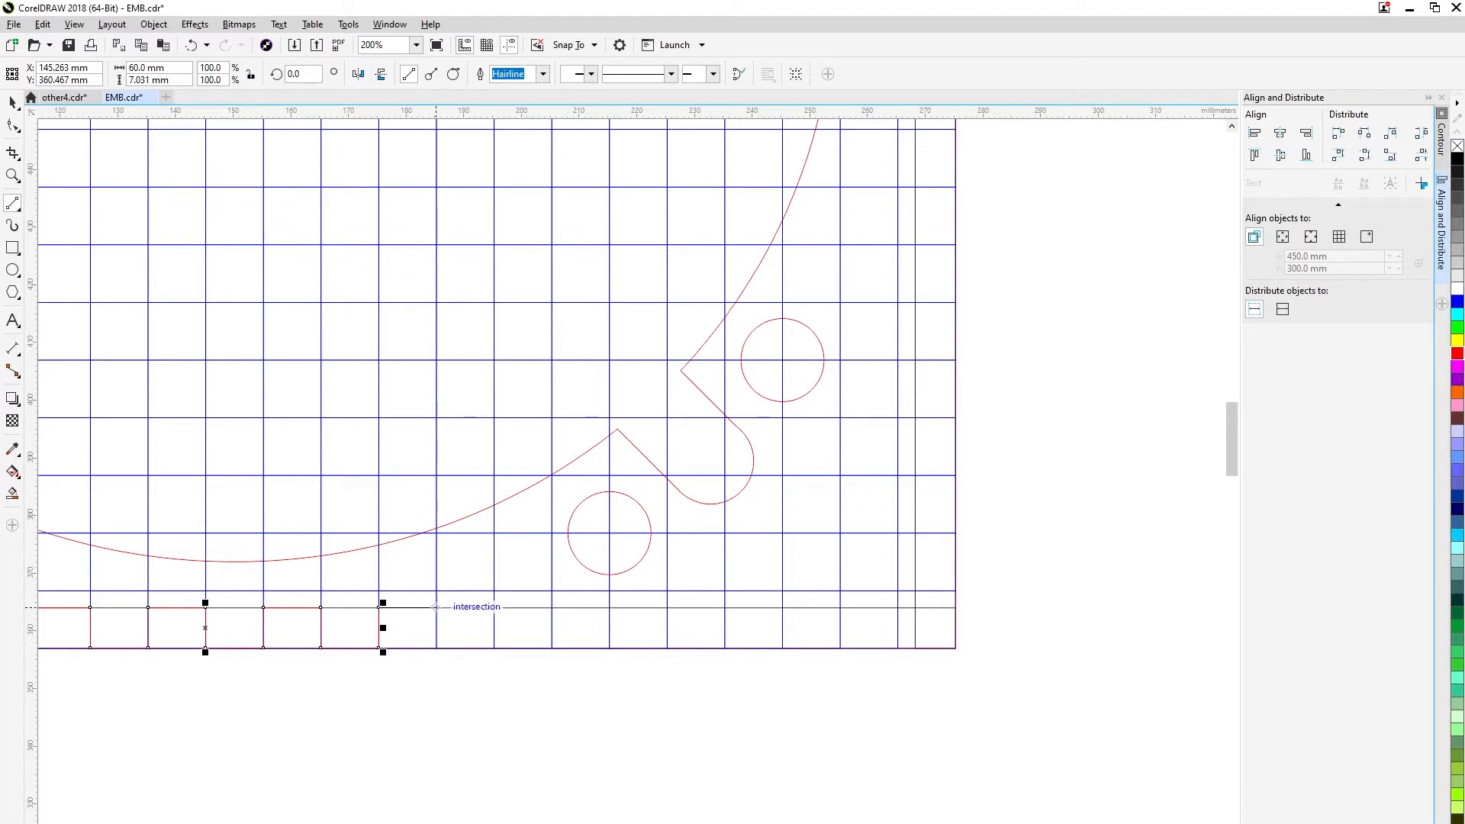
Draw the red teeth along the right part of the lower border, snapping each corner to the grid intersections.
mouse_move(436, 607)
left_mouse_down()
mouse_move(482, 645)
mouse_move(523, 606)
mouse_move(557, 646)
mouse_move(608, 607)
mouse_move(667, 607)
left_mouse_up()
left_click_drag(667, 607, 667, 648)
left_click_drag(667, 647, 724, 648)
left_click_drag(724, 648, 724, 607)
left_click_drag(724, 608, 782, 608)
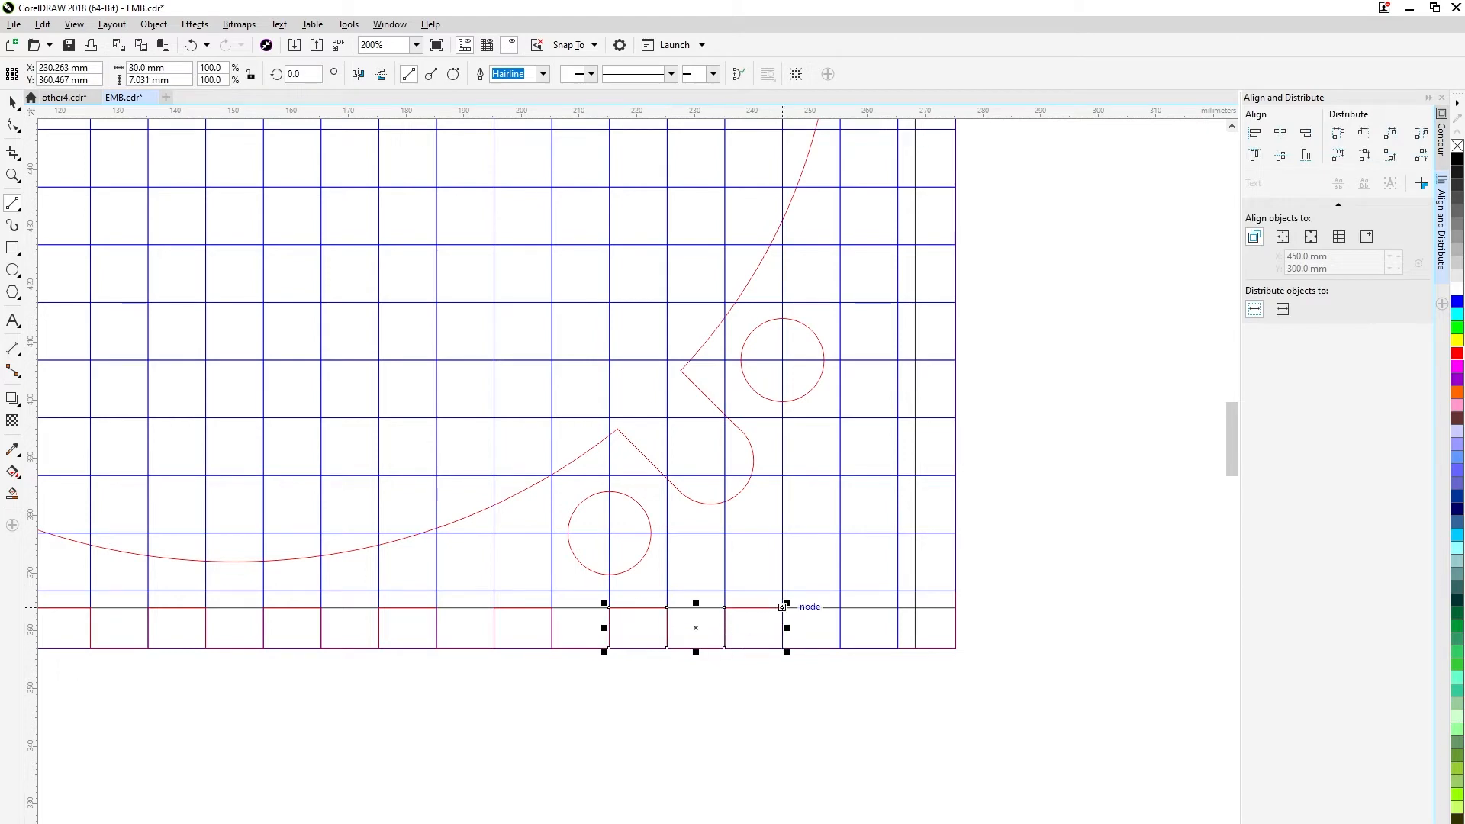
left_click_drag(840, 647, 840, 608)
Turn the toothed line at the plate's lower-right corner and draw the first teeth up the right border to a height of 40 mm.
mouse_move(840, 608)
left_mouse_down()
mouse_move(897, 608)
mouse_move(898, 648)
mouse_move(1002, 650)
mouse_move(1001, 535)
left_mouse_up()
scroll(910, 647, "up", 1)
left_click_drag(1001, 535, 921, 534)
scroll(966, 500, "down", 2)
mouse_move(971, 484)
left_mouse_down()
mouse_move(948, 693)
mouse_move(930, 593)
left_mouse_up()
scroll(932, 723, "up", 2)
left_click_drag(930, 593, 999, 588)
left_click_drag(1011, 478, 930, 478)
left_click_drag(930, 478, 946, 773)
left_click_drag(946, 773, 959, 705)
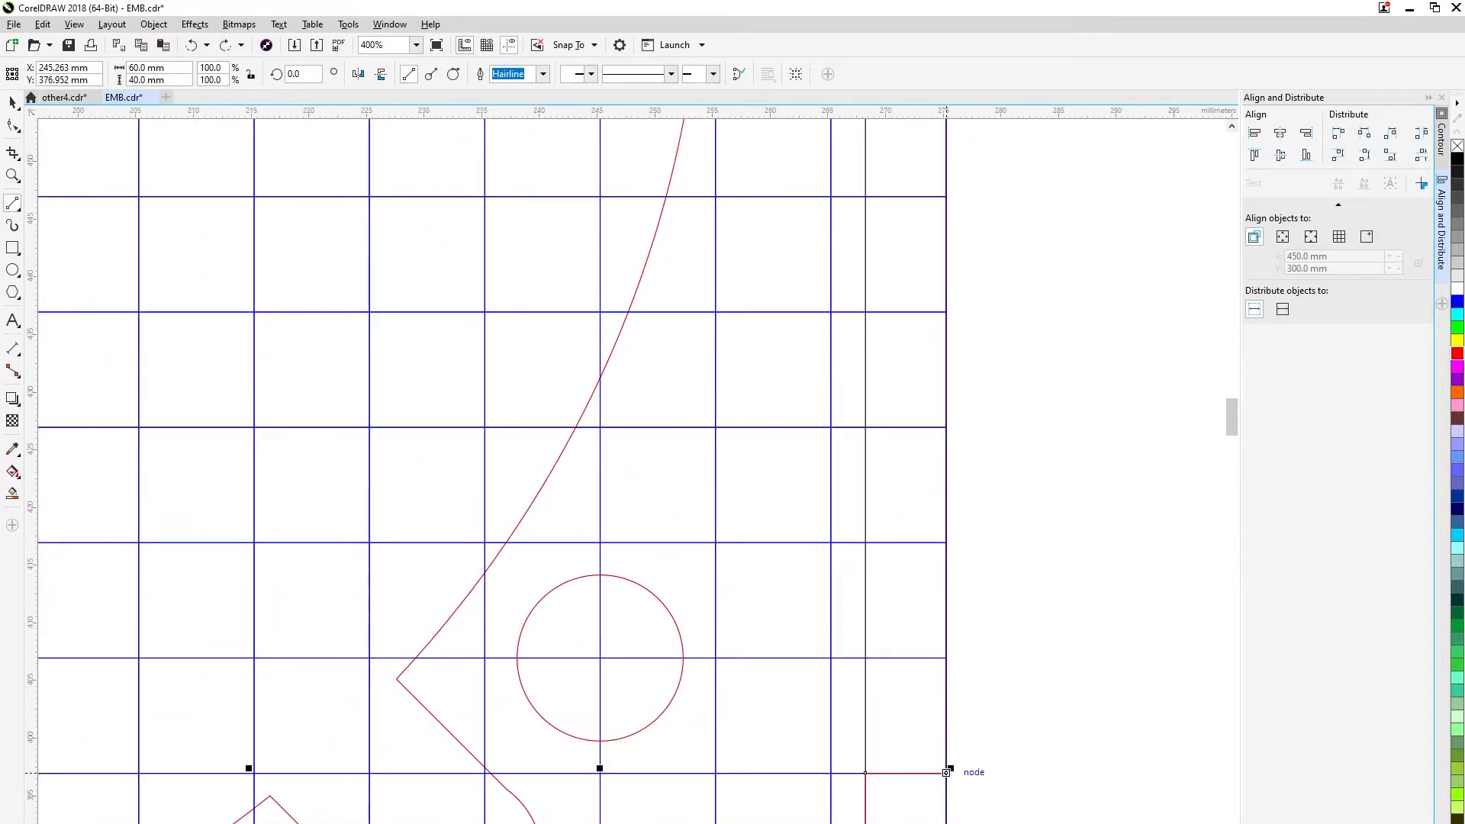
Continue the right border's red teeth upwards to a height of 90 mm.
mouse_move(946, 773)
left_mouse_down()
mouse_move(946, 657)
mouse_move(865, 658)
left_mouse_up()
left_click_drag(865, 658, 865, 542)
left_click_drag(866, 542, 946, 542)
mouse_move(947, 542)
left_mouse_down()
mouse_move(925, 779)
mouse_move(925, 664)
left_mouse_up()
mouse_move(925, 664)
left_mouse_down()
mouse_move(844, 664)
mouse_move(844, 548)
mouse_move(925, 548)
left_mouse_up()
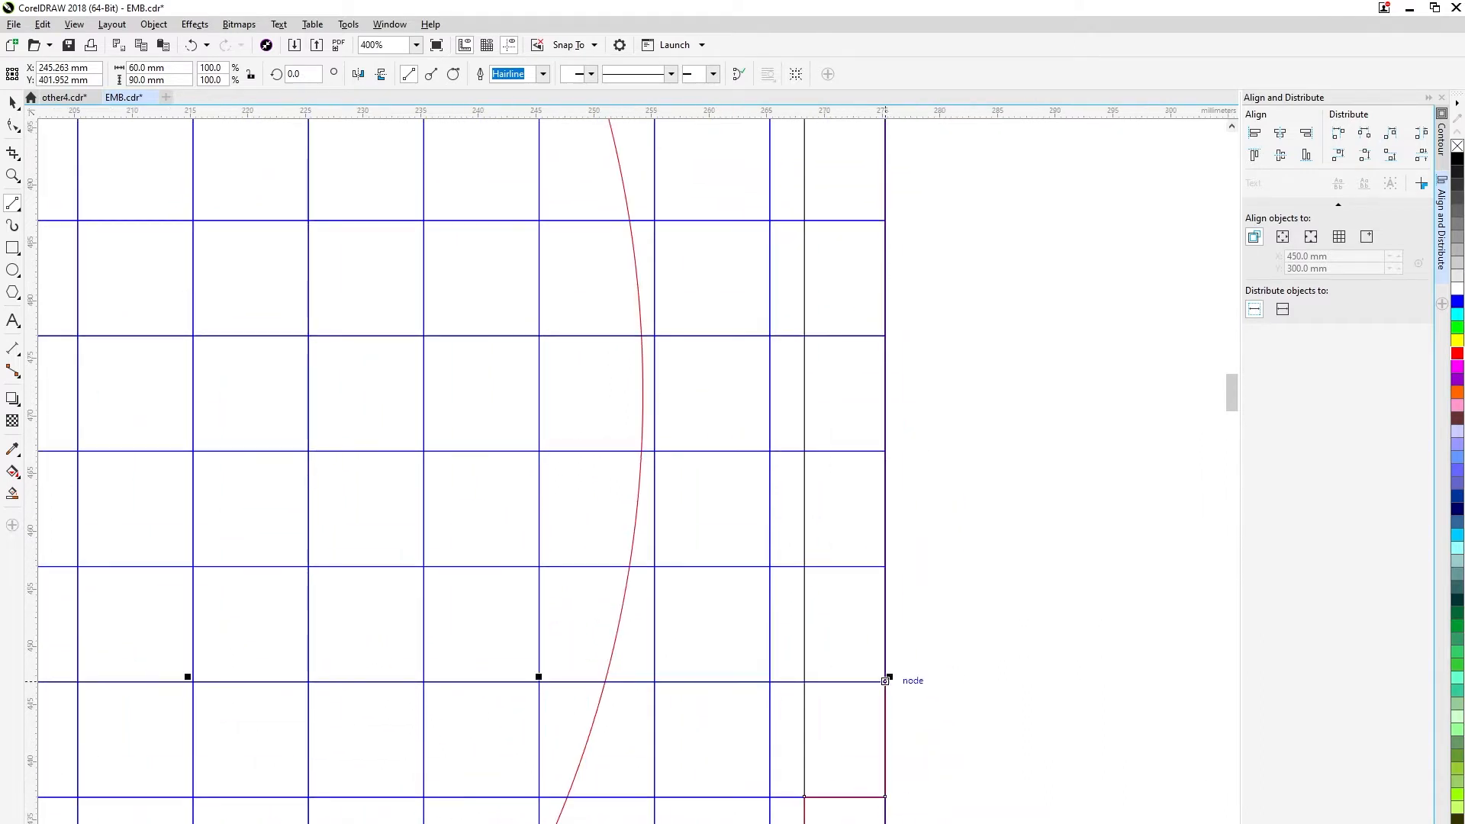
Draw the next 7 mm deep teeth up the right border past the plate's mid-height.
left_click_drag(805, 566, 875, 489)
left_click_drag(874, 432, 826, 766)
left_click_drag(826, 822, 745, 707)
left_click_drag(745, 707, 826, 591)
left_click_drag(827, 543, 818, 735)
left_click_drag(818, 669, 737, 554)
left_click_drag(737, 554, 807, 666)
left_click_drag(807, 666, 726, 551)
left_click_drag(726, 551, 807, 551)
Draw the remaining red teeth up the right border to the plate's upper-right corner and start the teeth along the upper border.
left_click_drag(807, 507, 791, 640)
left_click_drag(792, 641, 710, 641)
left_click_drag(792, 519, 751, 750)
left_click_drag(751, 757, 751, 641)
left_click_drag(751, 642, 751, 526)
left_click_drag(751, 526, 636, 412)
left_click_drag(636, 412, 520, 492)
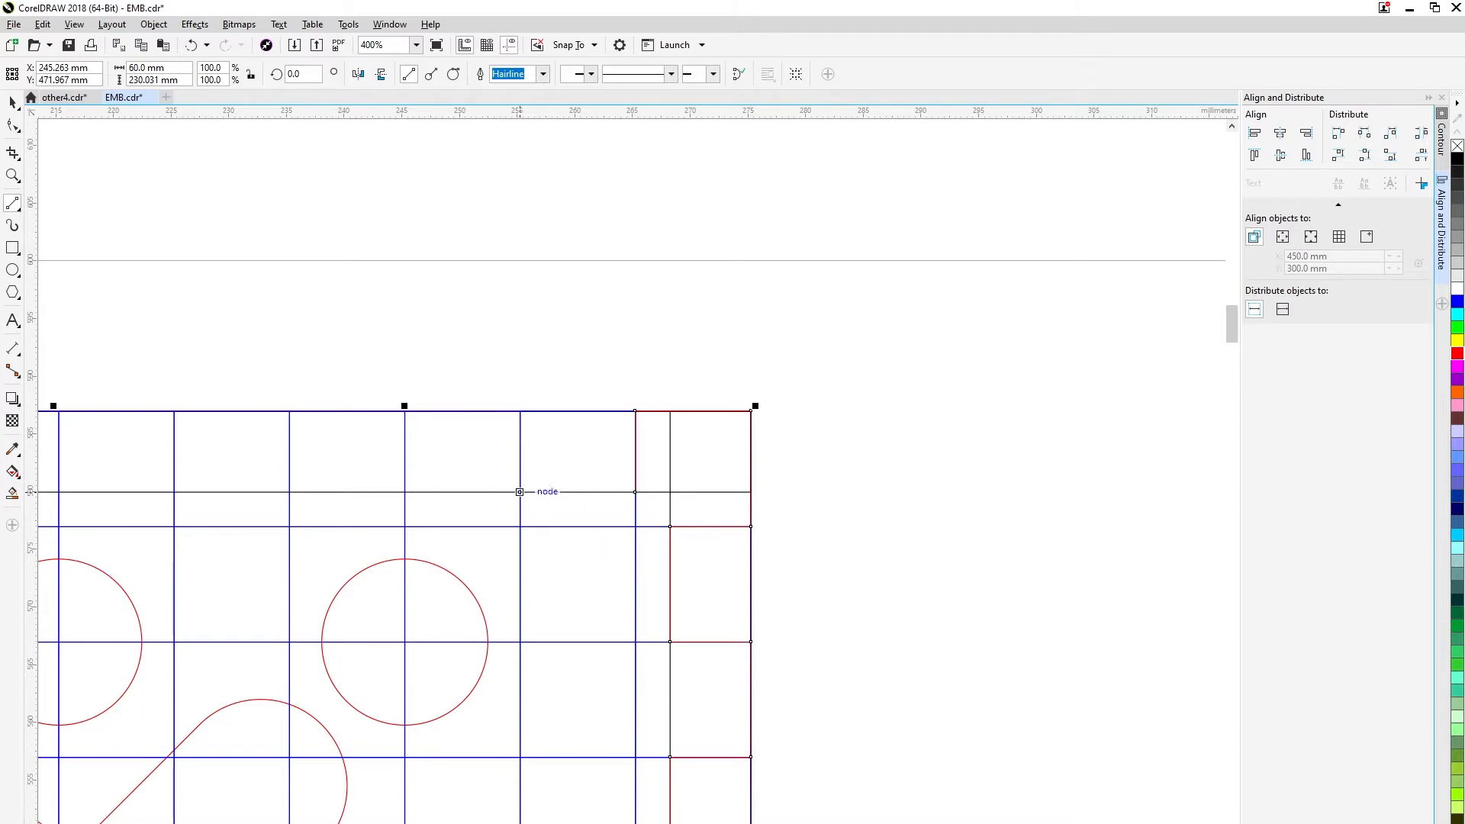
Draw the next 7 mm deep red teeth leftwards along the upper border, undoing the misplaced segments.
scroll(643, 502, "up", 1)
left_click_drag(680, 470, 658, 438)
left_click_drag(375, 451, 692, 301)
left_click_drag(692, 301, 461, 427)
key("ctrl+z")
left_click_drag(461, 301, 461, 462)
left_click_drag(461, 462, 230, 462)
left_click_drag(230, 463, 230, 300)
mouse_move(243, 319)
left_mouse_down()
mouse_move(965, 340)
mouse_move(726, 321)
mouse_move(501, 484)
mouse_move(491, 320)
mouse_move(259, 414)
mouse_move(259, 484)
left_mouse_up()
mouse_move(259, 484)
left_mouse_down()
mouse_move(1087, 523)
mouse_move(856, 523)
mouse_move(856, 360)
mouse_move(831, 348)
left_mouse_up()
key("ctrl+z")
key("ctrl+z")
Continue the upper border's red teeth leftwards past the plate's mid-width, redrawing the segments that go wrong.
left_click_drag(857, 523, 626, 360)
left_click_drag(626, 360, 626, 522)
left_click_drag(626, 523, 395, 522)
mouse_move(395, 522)
left_mouse_down()
mouse_move(394, 360)
mouse_move(1000, 371)
mouse_move(769, 371)
mouse_move(792, 464)
left_mouse_up()
key("ctrl+z")
mouse_move(769, 370)
left_mouse_down()
mouse_move(769, 533)
mouse_move(538, 532)
left_mouse_up()
key("ctrl+z")
left_click_drag(769, 533, 539, 533)
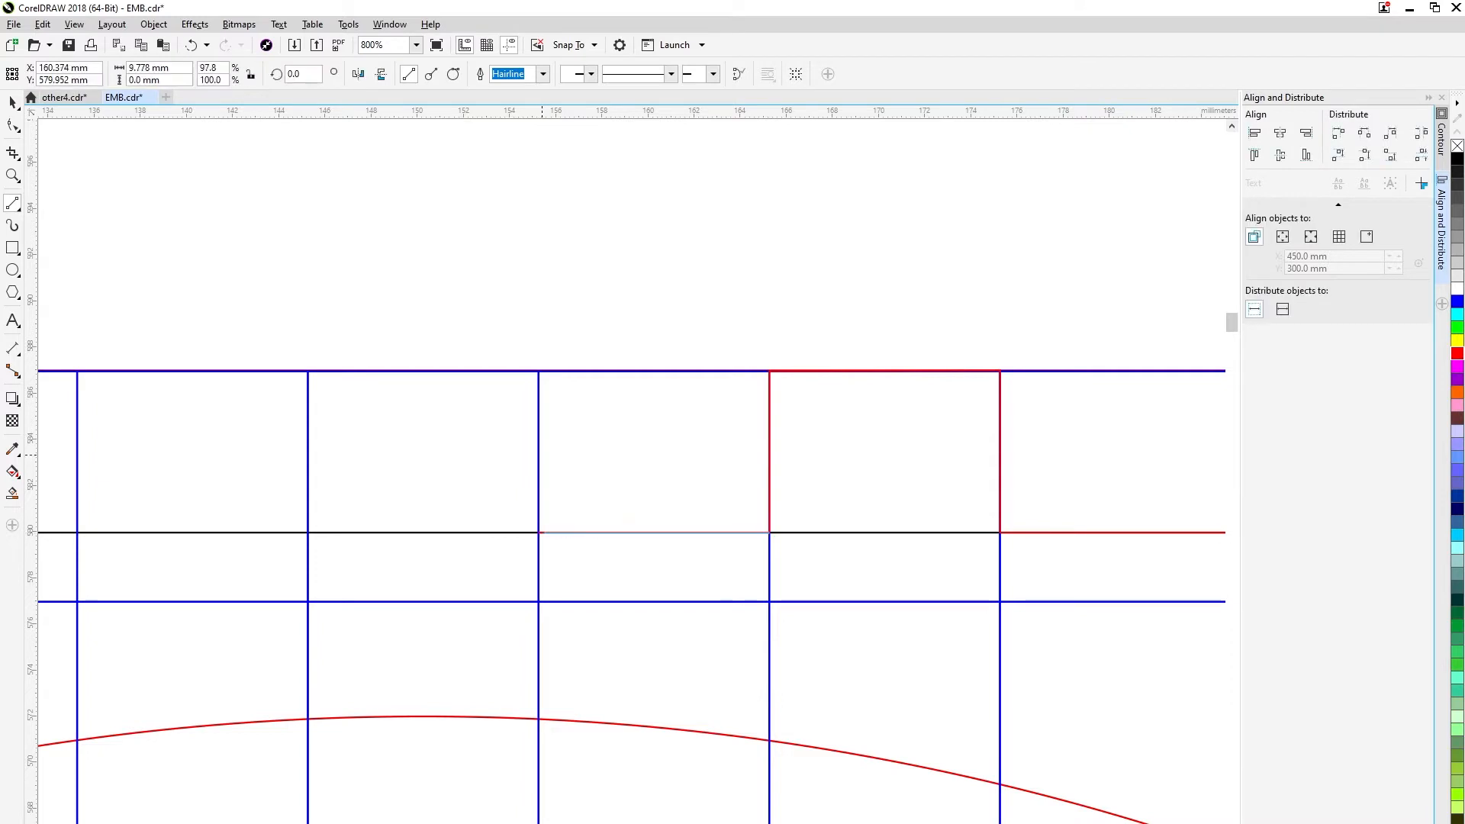
key("ctrl+z")
mouse_move(769, 533)
left_mouse_down()
mouse_move(539, 532)
mouse_move(539, 371)
mouse_move(308, 371)
mouse_move(307, 533)
mouse_move(77, 533)
left_mouse_up()
Extend the upper border's red teeth leftwards to the 85 mm grid line, snapping each corner to the grid.
scroll(77, 533, "left", 5)
left_click_drag(629, 565, 398, 564)
scroll(397, 565, "left", 5)
left_click_drag(874, 592, 644, 429)
left_click_drag(477, 422, 413, 430)
left_click_drag(413, 429, 412, 593)
scroll(413, 592, "left", 5)
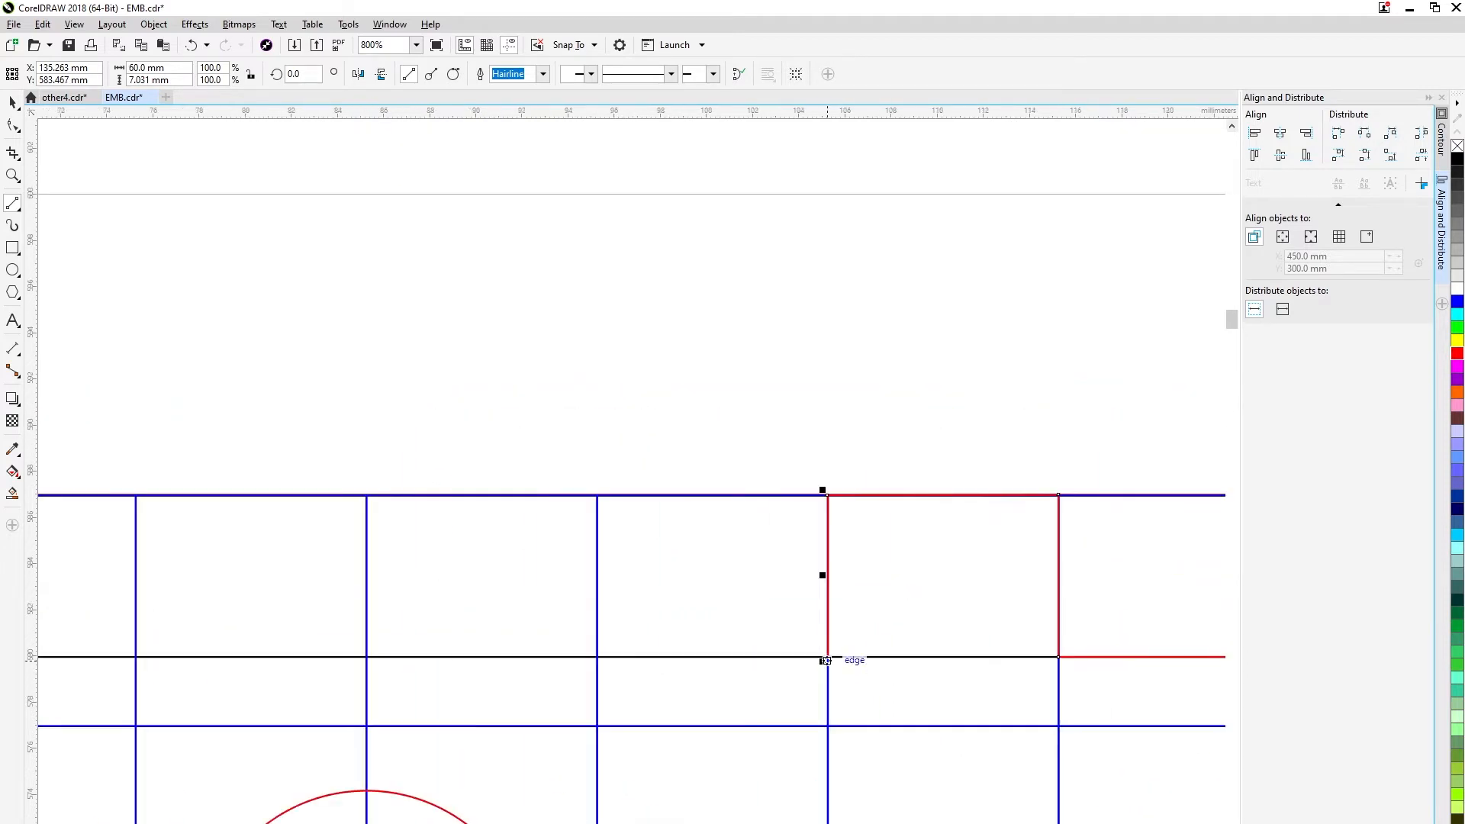
mouse_move(828, 657)
left_mouse_down()
mouse_move(597, 657)
mouse_move(596, 495)
mouse_move(366, 495)
mouse_move(367, 657)
left_mouse_up()
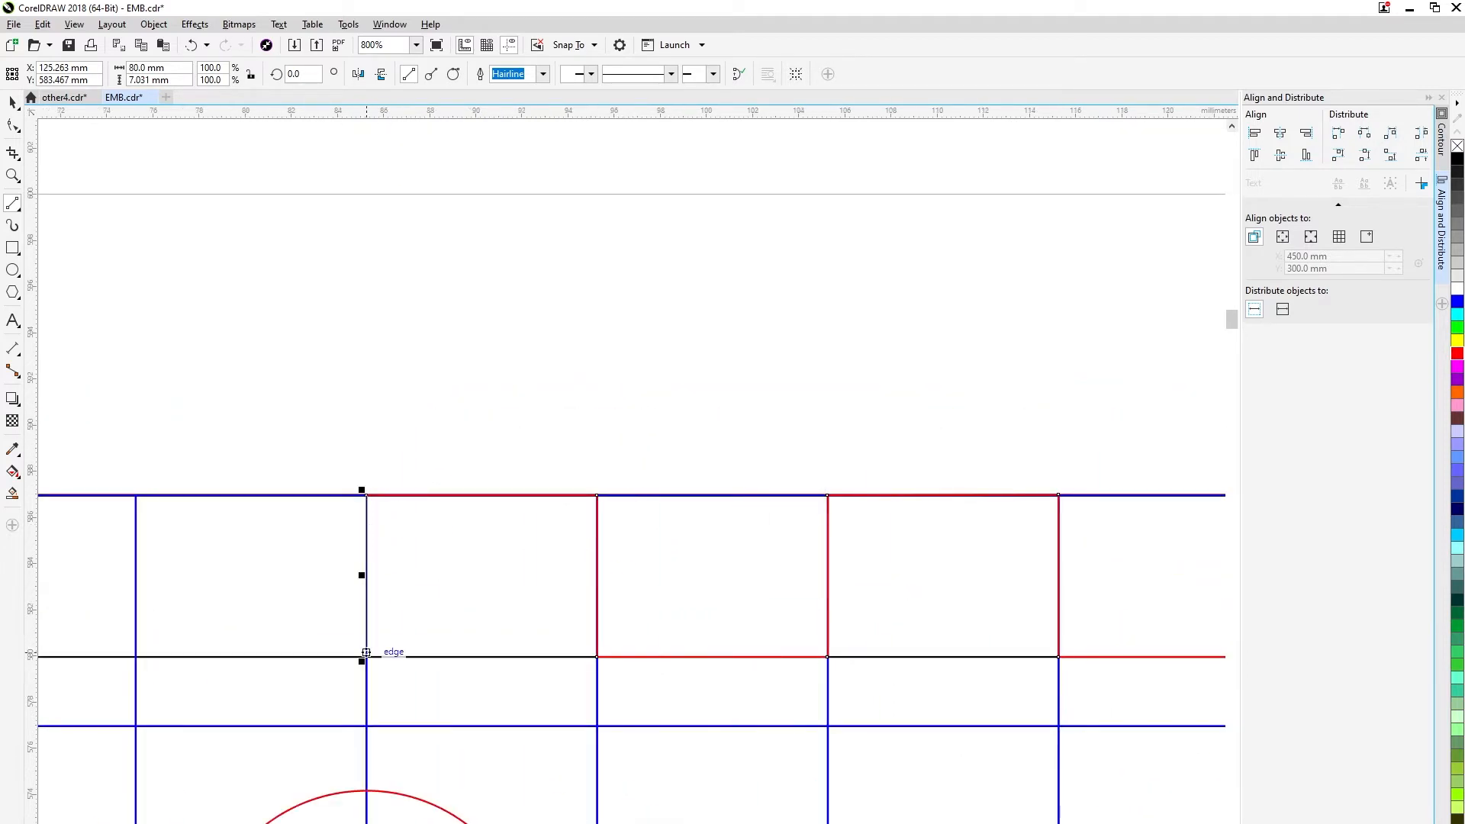
Draw the last red teeth of the upper border up to the plate's upper-left corner and end line drawing.
scroll(366, 657, "left", 7)
left_click_drag(963, 659, 731, 659)
left_click_drag(731, 659, 500, 659)
left_click_drag(500, 658, 271, 659)
mouse_move(271, 658)
left_mouse_down()
mouse_move(271, 497)
mouse_move(822, 518)
mouse_move(592, 518)
mouse_move(591, 680)
mouse_move(361, 680)
mouse_move(358, 517)
mouse_move(131, 518)
left_mouse_up()
left_click(12, 102)
scroll(769, 532, "down", 4)
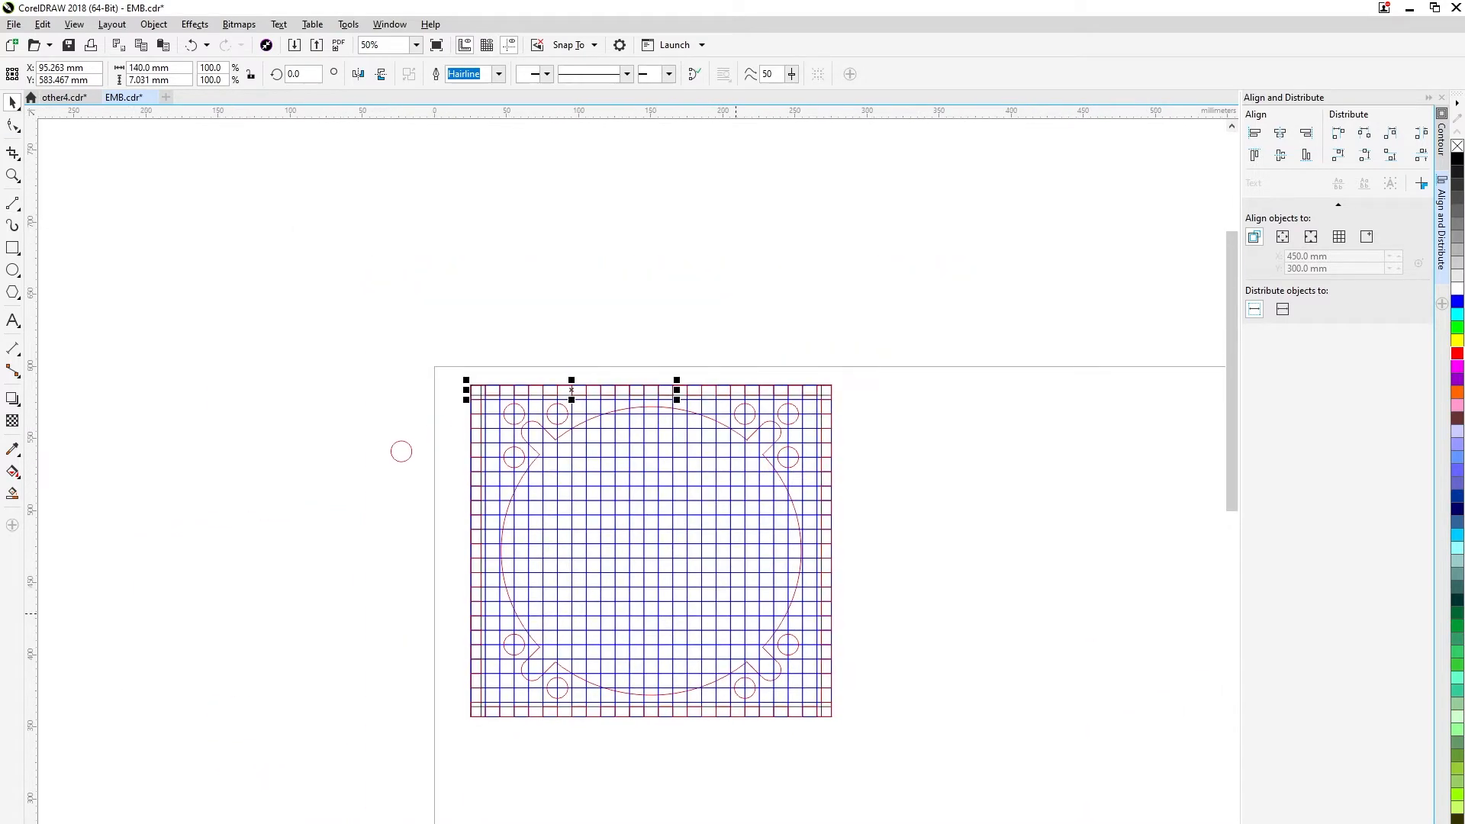
Delete the tooth nodes beside the ungridded plate's lower-left corner, leaving plain edges about 30 mm long.
scroll(727, 607, "up", 1)
left_click(157, 427)
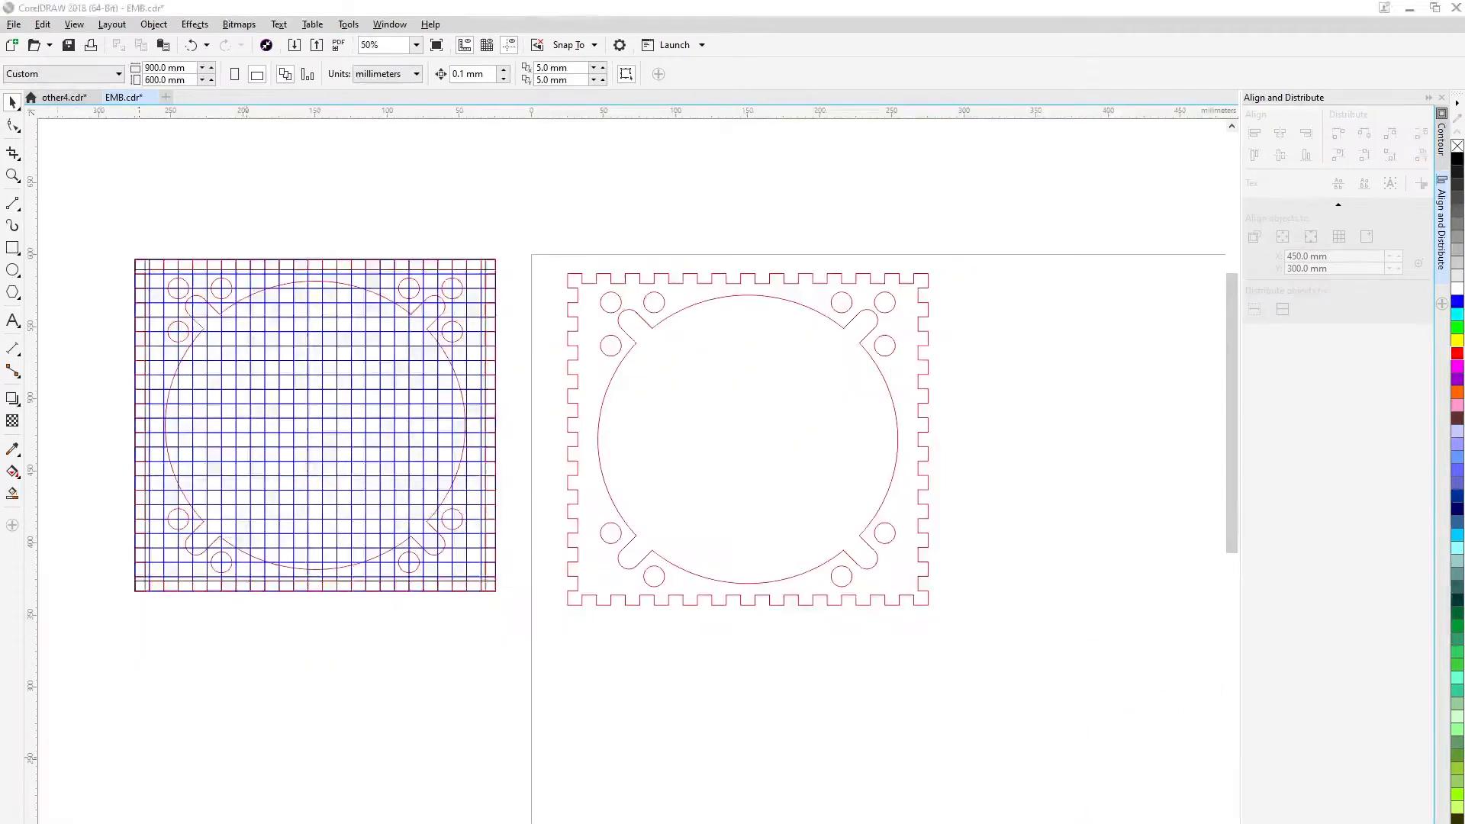
scroll(598, 613, "up", 2)
double_click(573, 542)
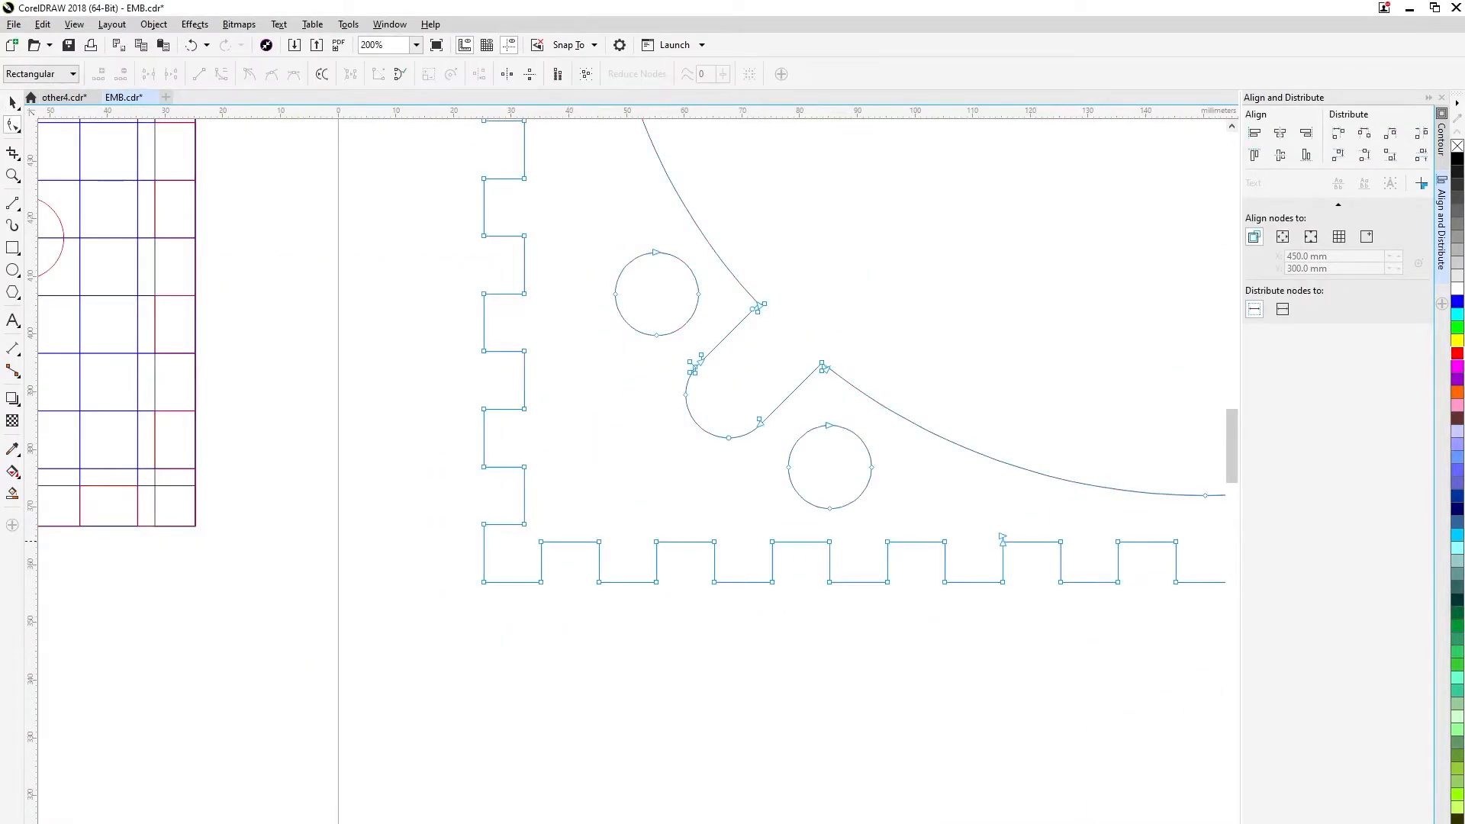
double_click(541, 542)
double_click(524, 524)
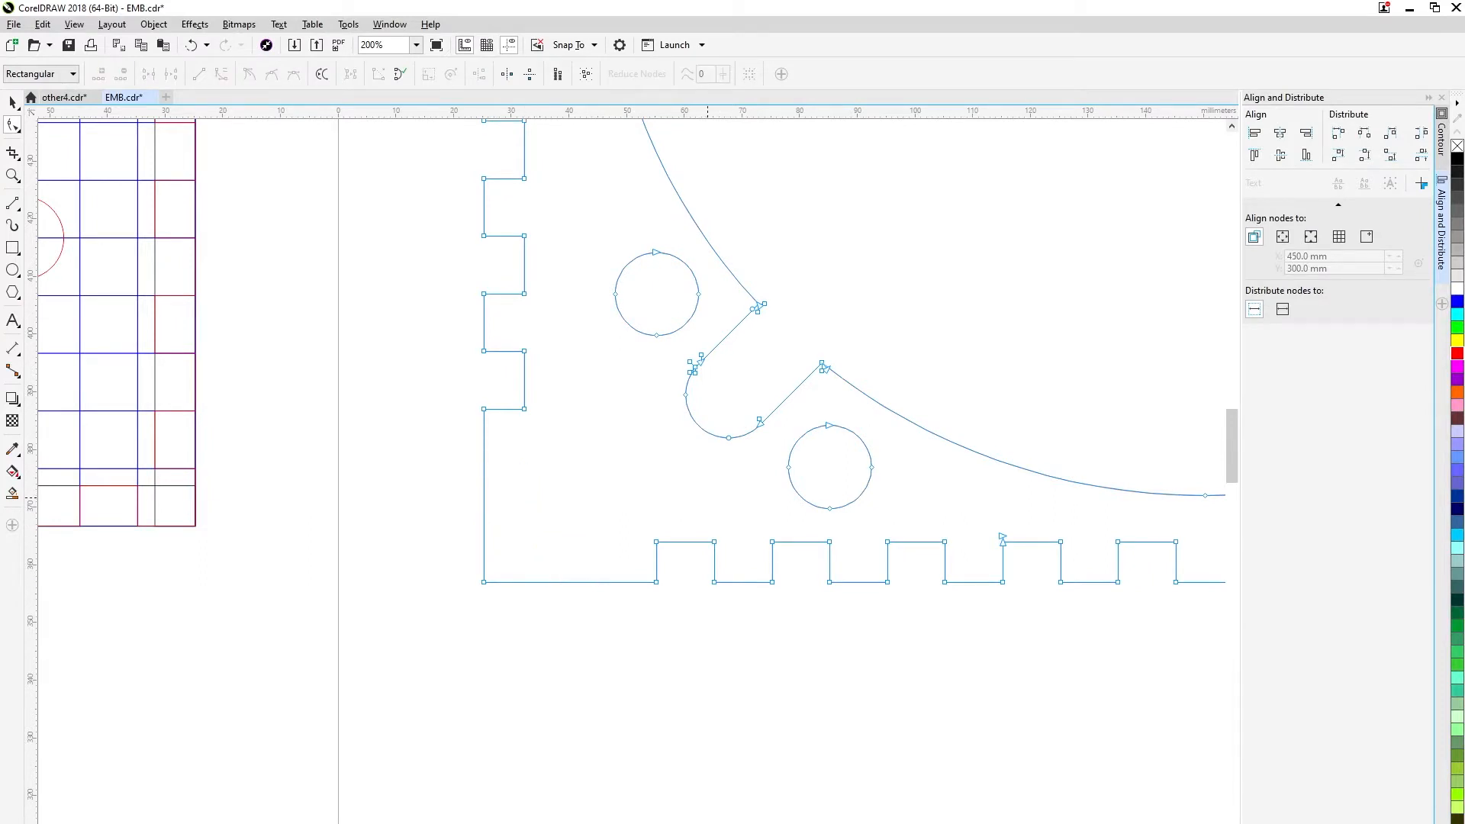
Delete the tooth nodes beside the lower-right corner so that both edges there run straight for about 30 mm.
scroll(675, 548, "down", 2)
scroll(993, 547, "up", 2)
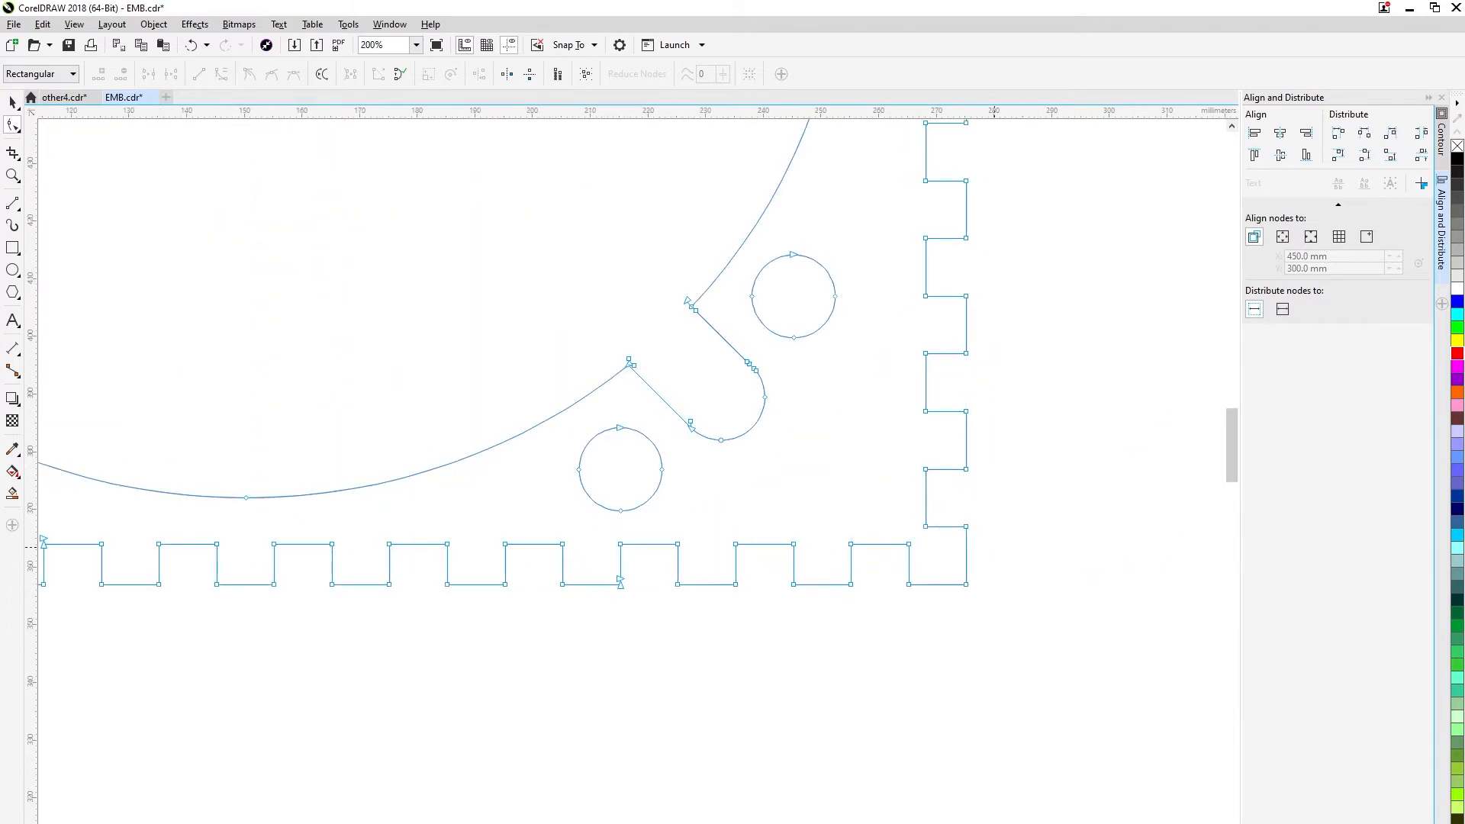
double_click(966, 527)
key("ctrl+z")
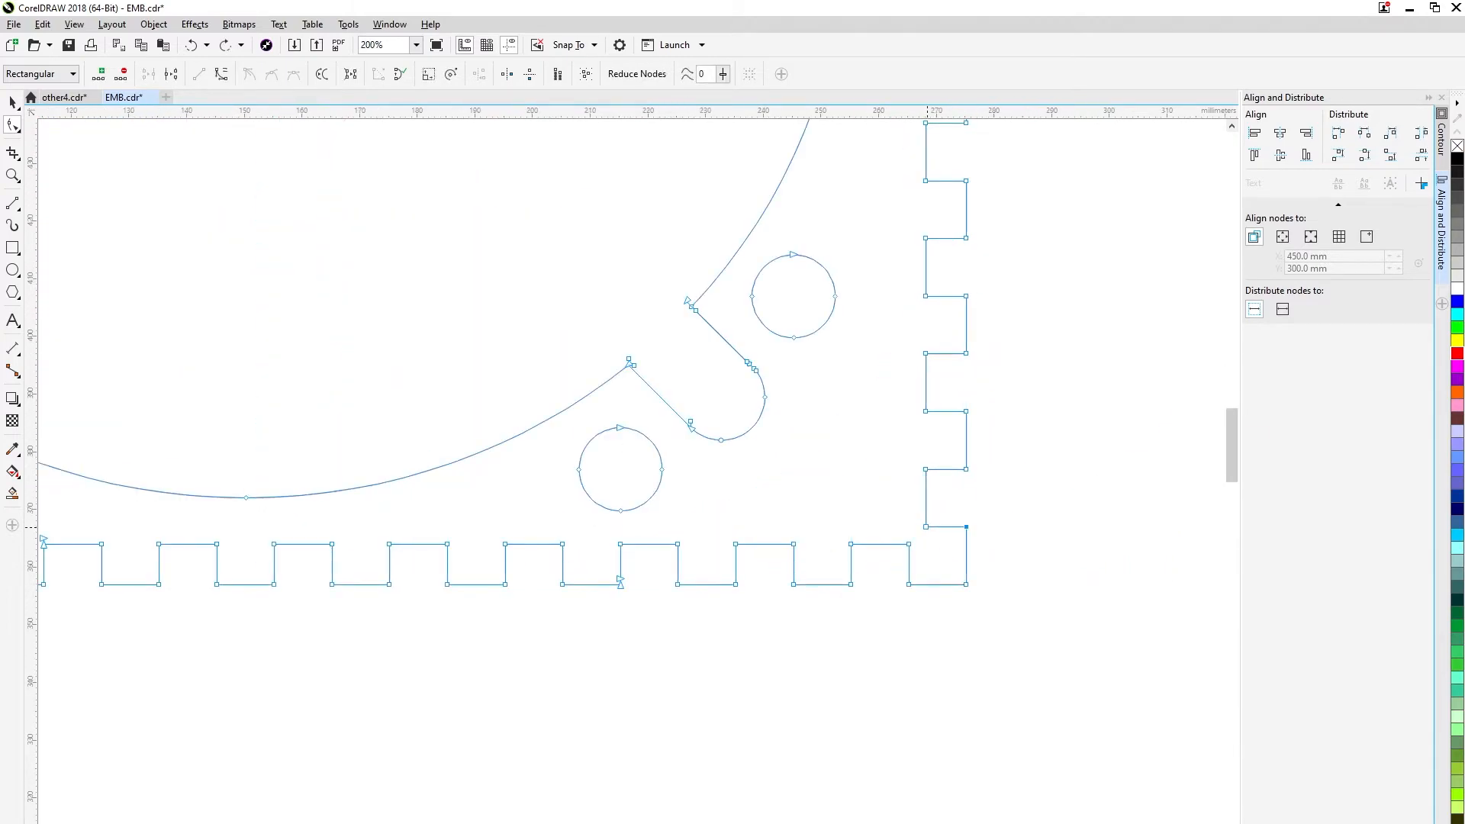
double_click(926, 527)
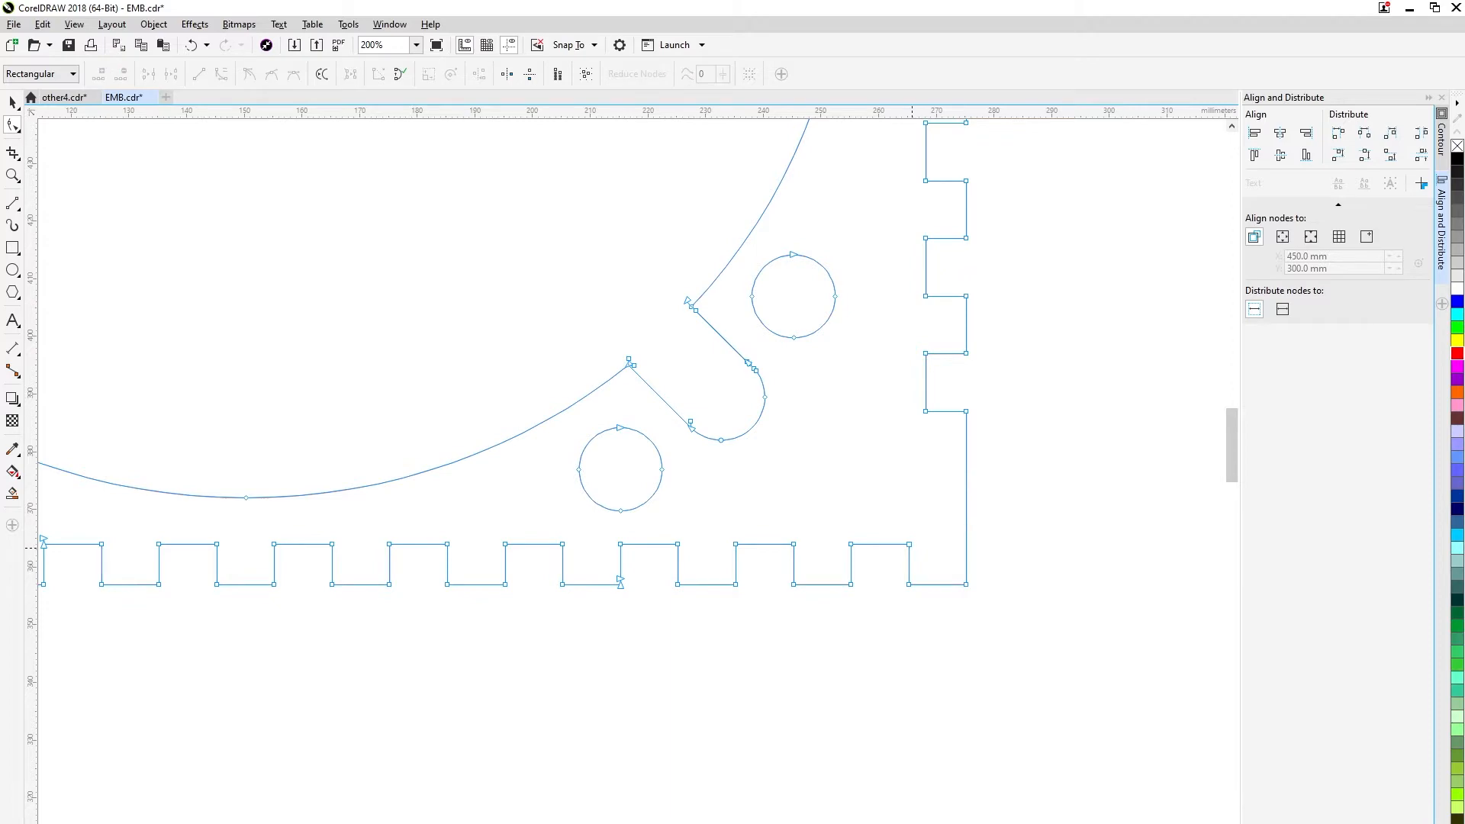
double_click(908, 584)
Delete the tooth nodes beside the upper-right corner to give it plain edges about 30 mm long.
scroll(929, 542, "down", 2)
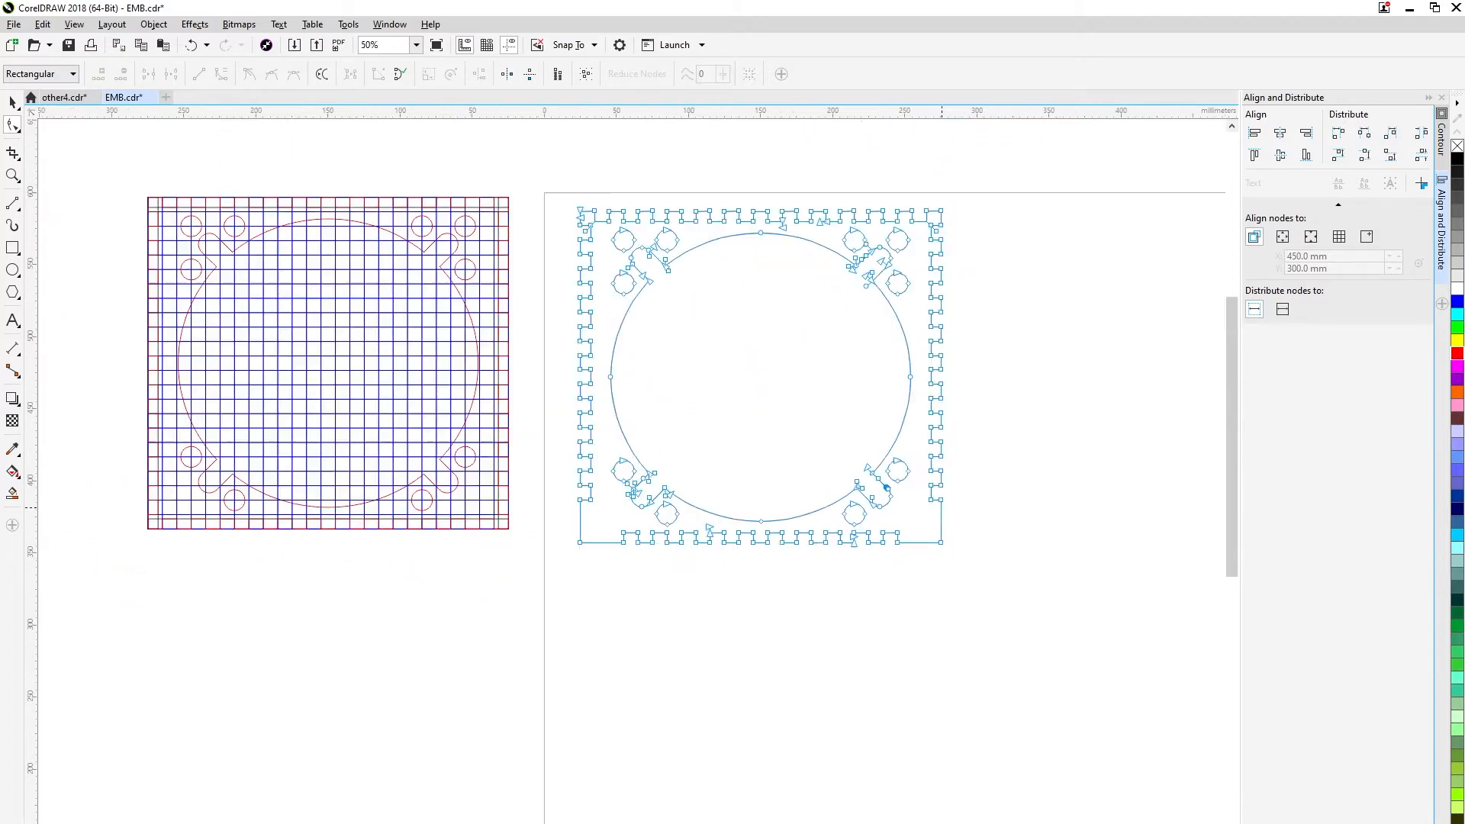
scroll(935, 195, "up", 2)
scroll(889, 519, "up", 1)
double_click(921, 672)
double_click(806, 672)
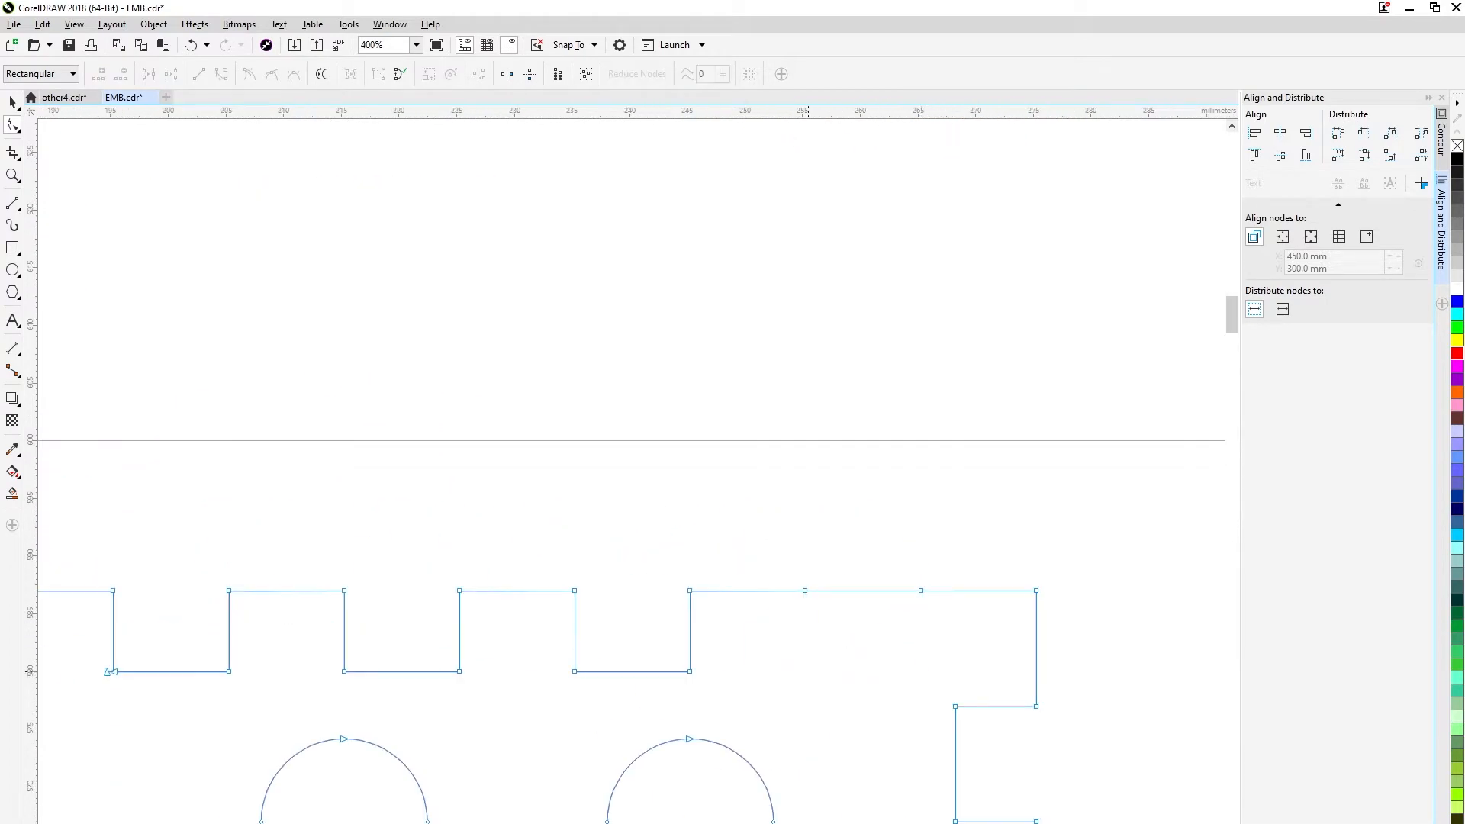
left_click_drag(955, 706, 830, 453)
double_click(830, 453)
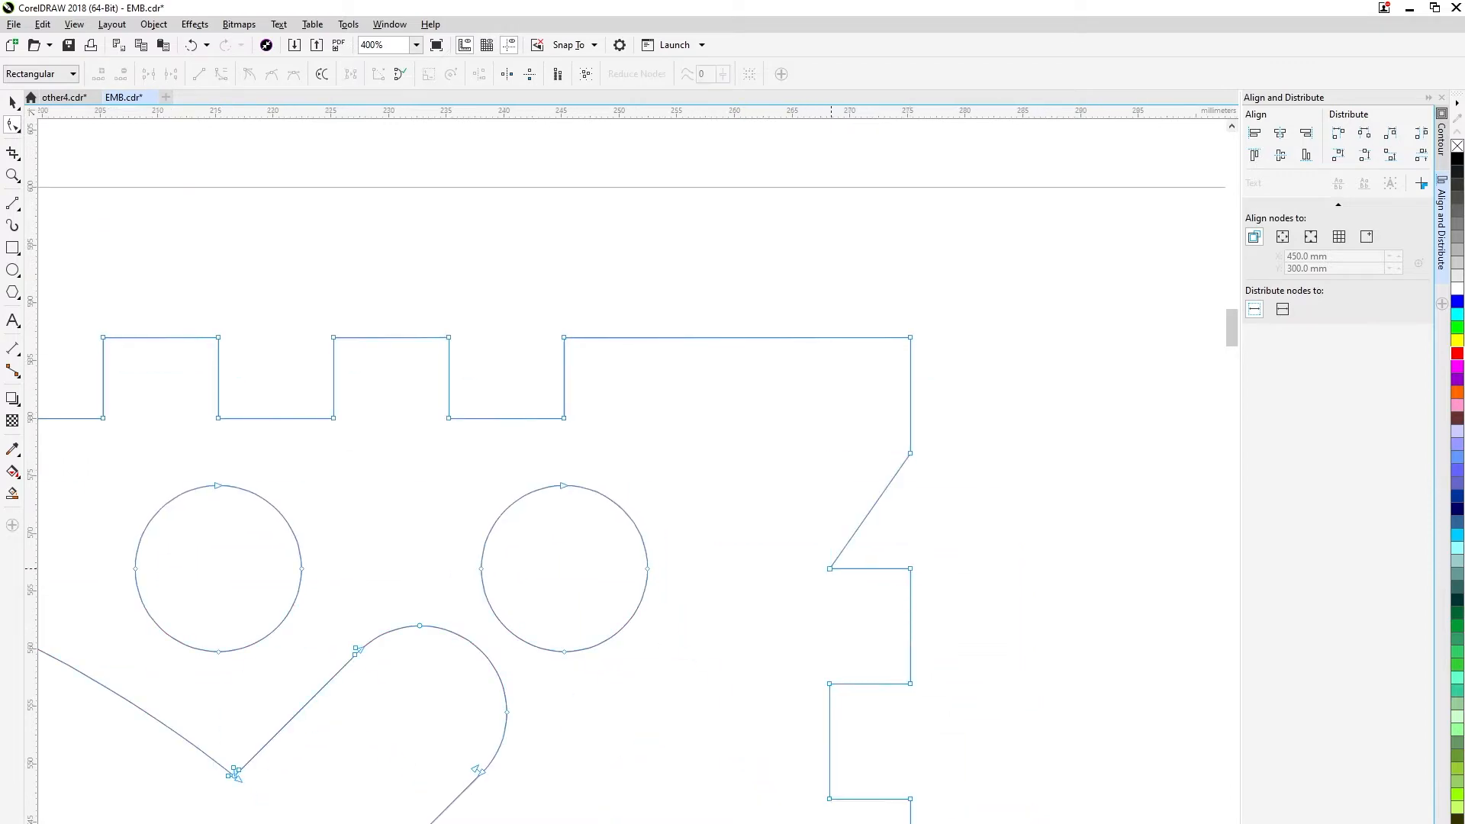
double_click(830, 568)
Delete the tooth nodes beside the upper-left corner on both the upper and left borders.
scroll(235, 776, "down", 2)
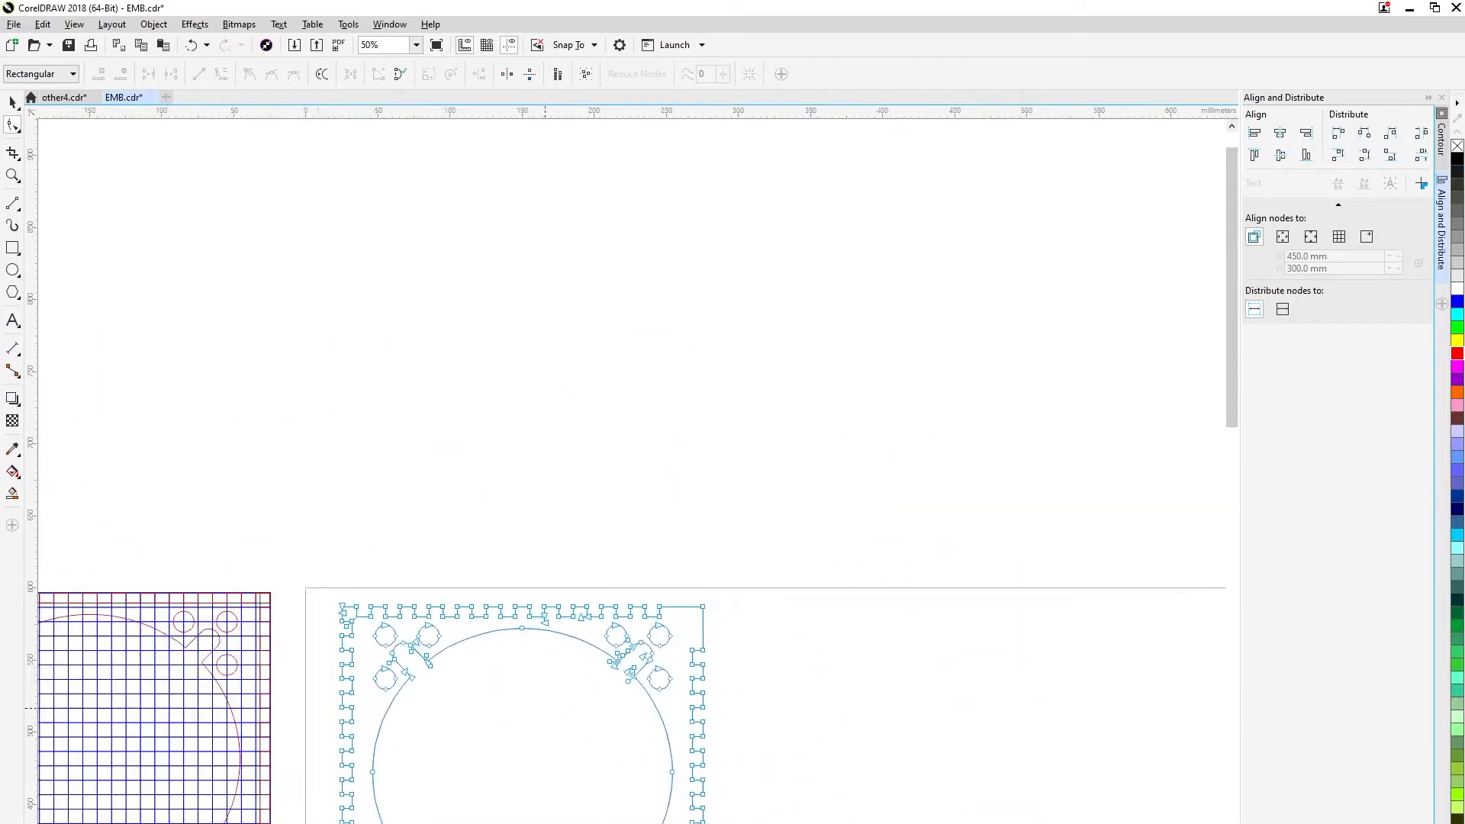
scroll(866, 654, "up", 1)
double_click(566, 549)
double_click(583, 475)
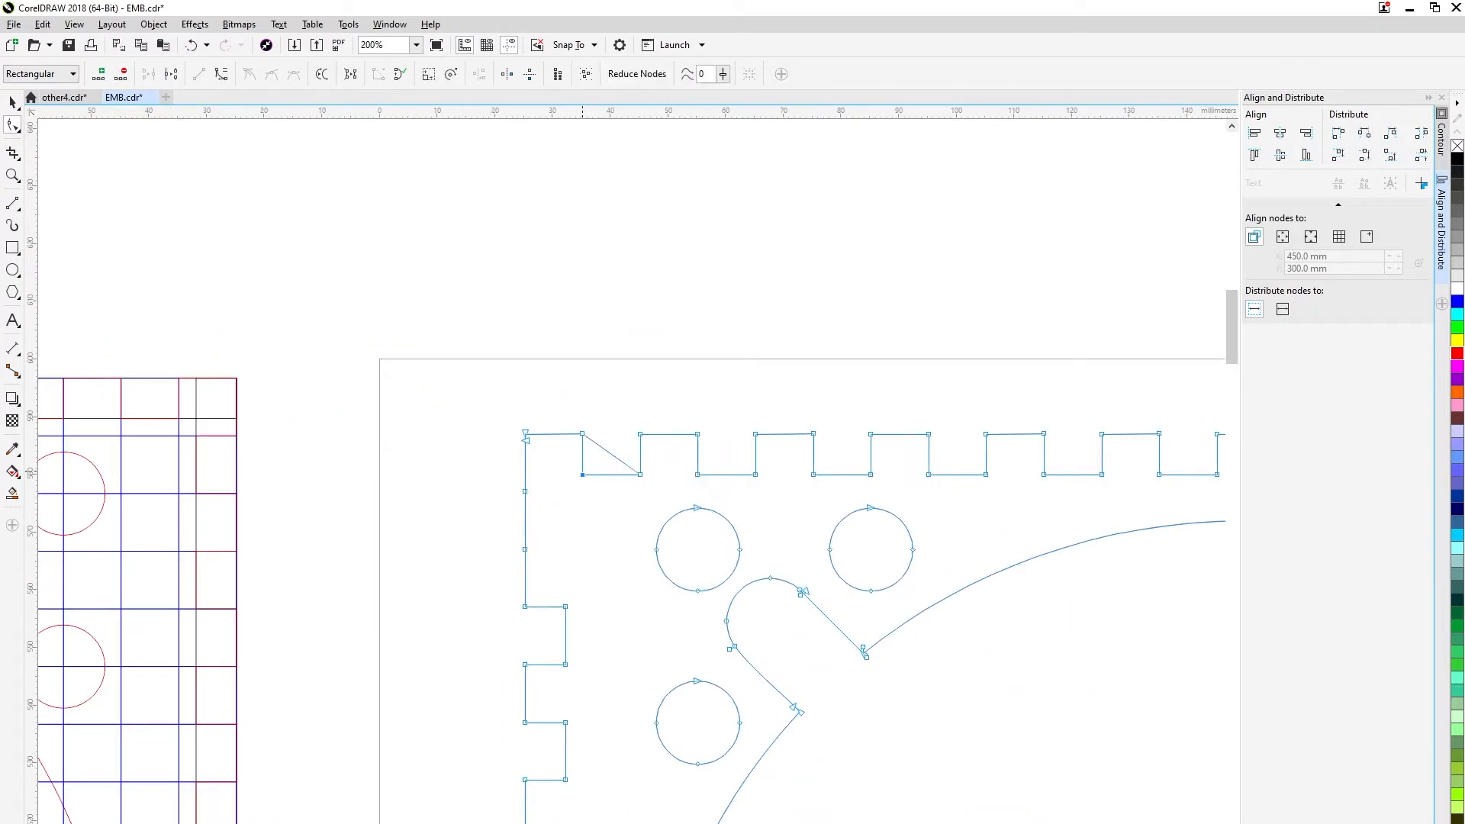
double_click(641, 475)
double_click(641, 434)
double_click(582, 434)
double_click(525, 492)
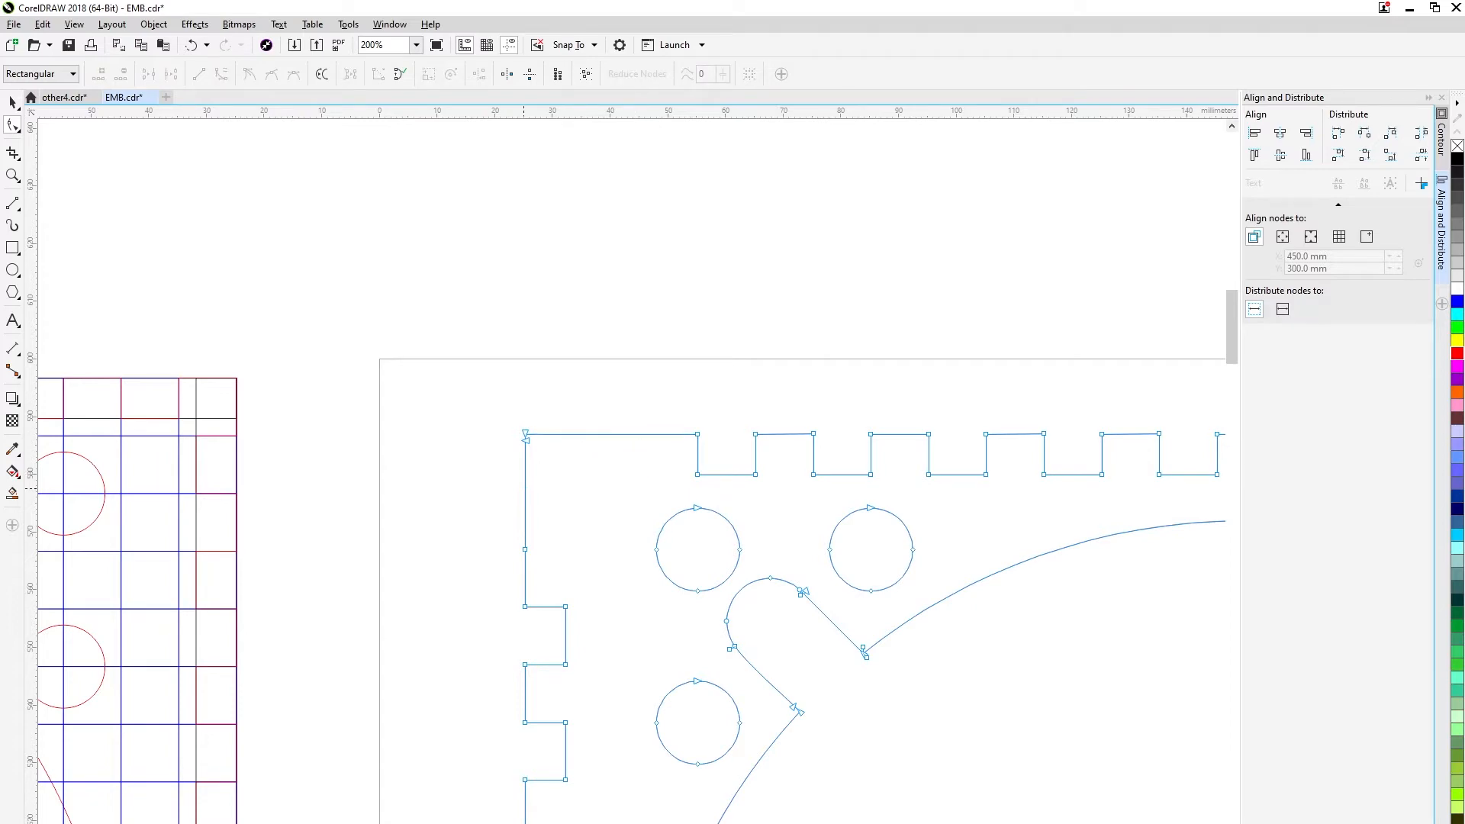
Join the outline's end nodes at the upper-left corner and save the drawing.
scroll(526, 439, "up", 8)
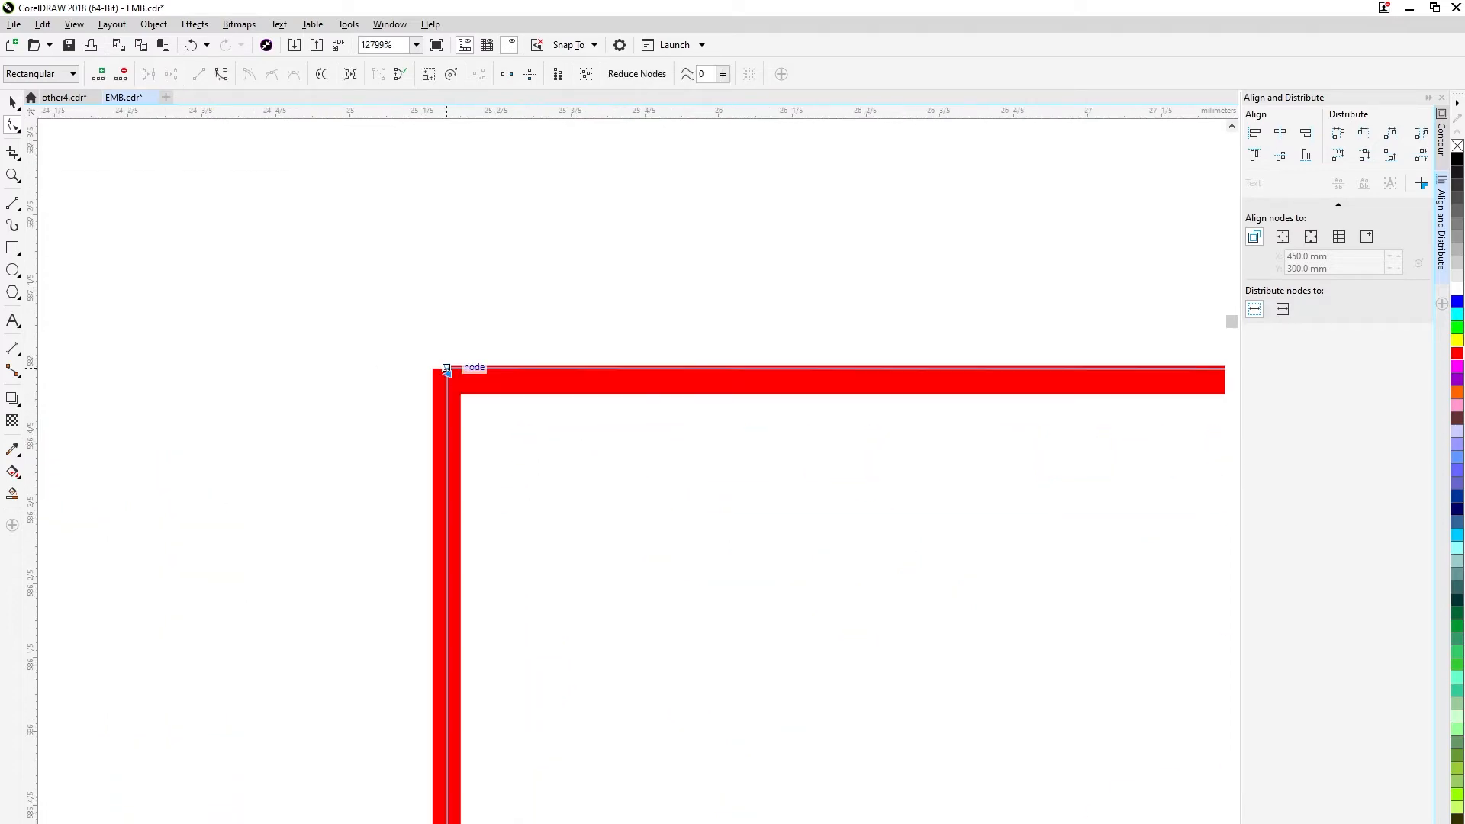
scroll(446, 374, "down", 10)
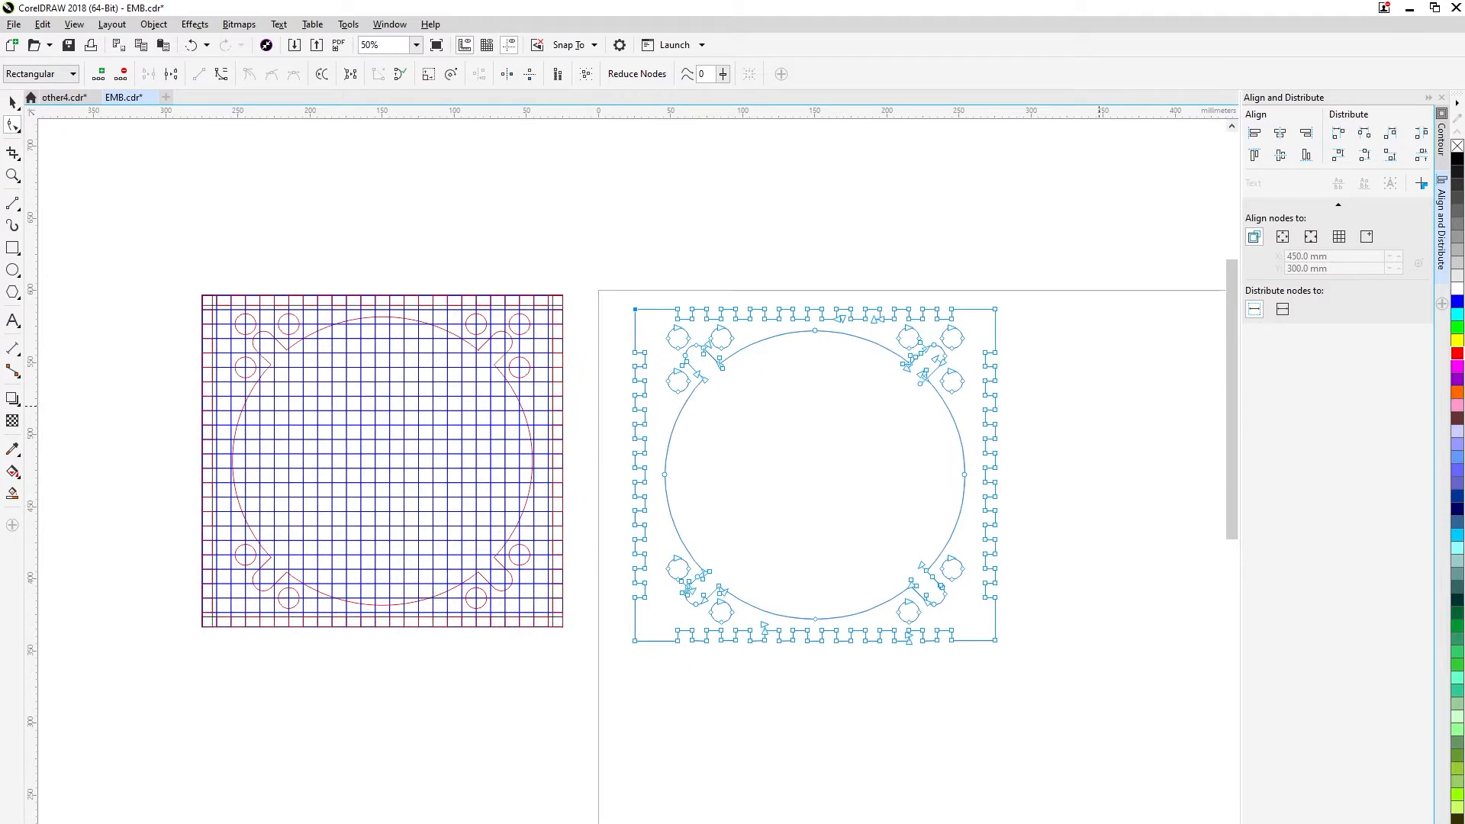
left_click(12, 102)
left_click(580, 229)
scroll(884, 435, "up", 1)
scroll(854, 444, "down", 1)
scroll(936, 493, "up", 1)
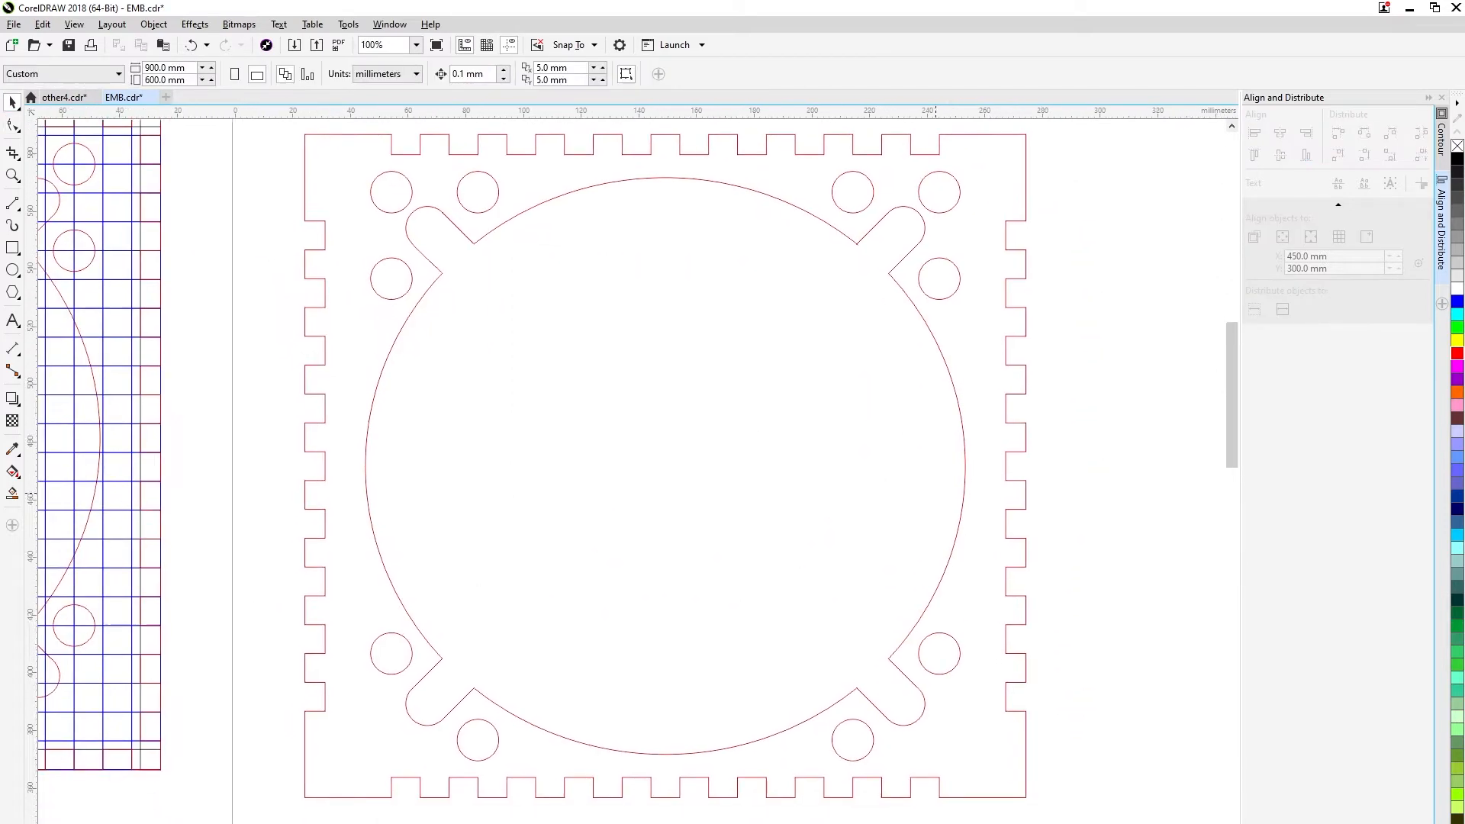
left_click_drag(936, 493, 929, 509)
left_click_drag(1106, 510, 1102, 502)
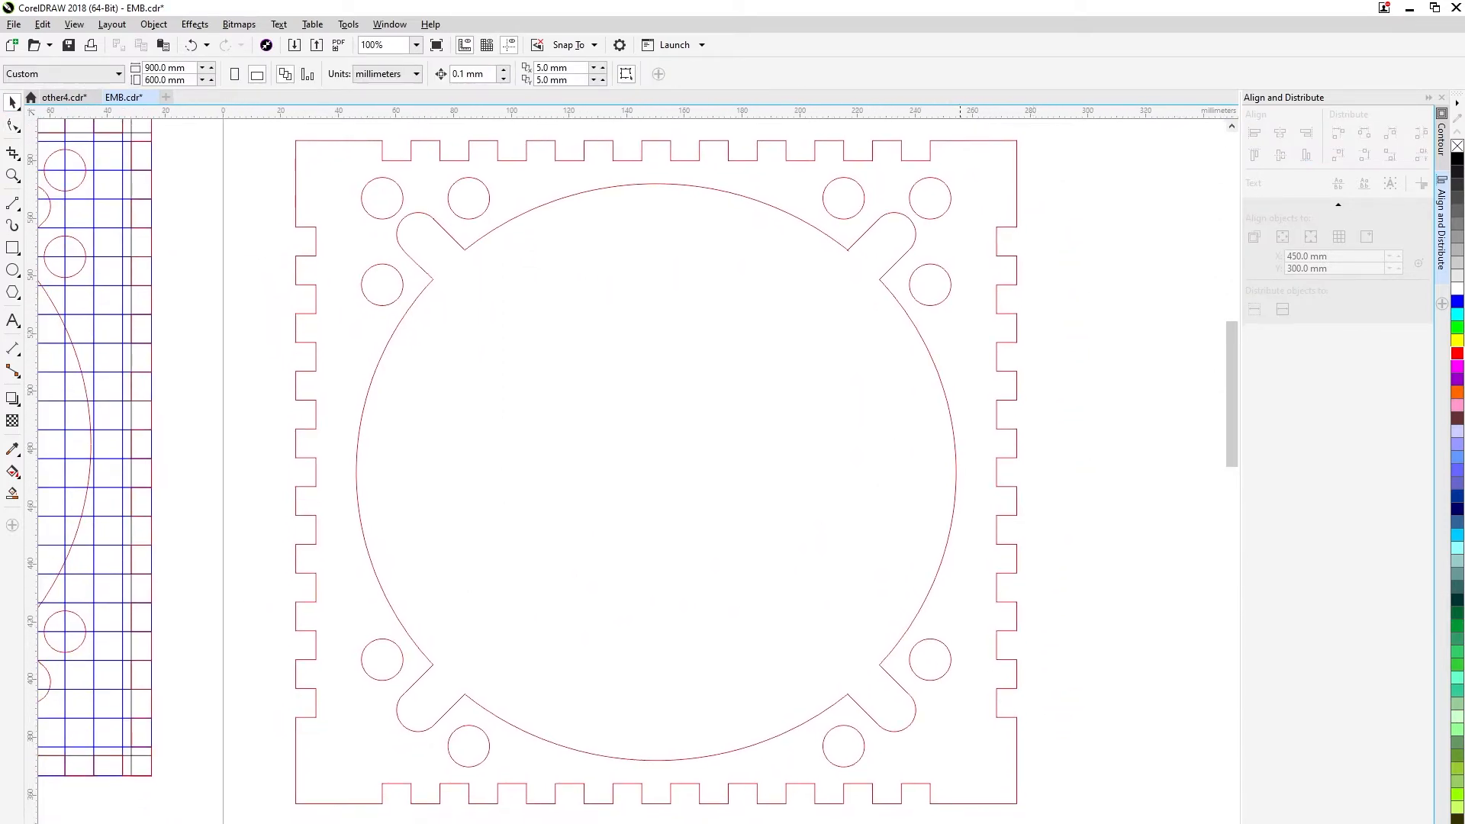
left_click(68, 45)
Place a copy of the toothed plate below the gridded plate and break the plate on the page apart into separate curves.
scroll(656, 458, "down", 2)
left_click(692, 403)
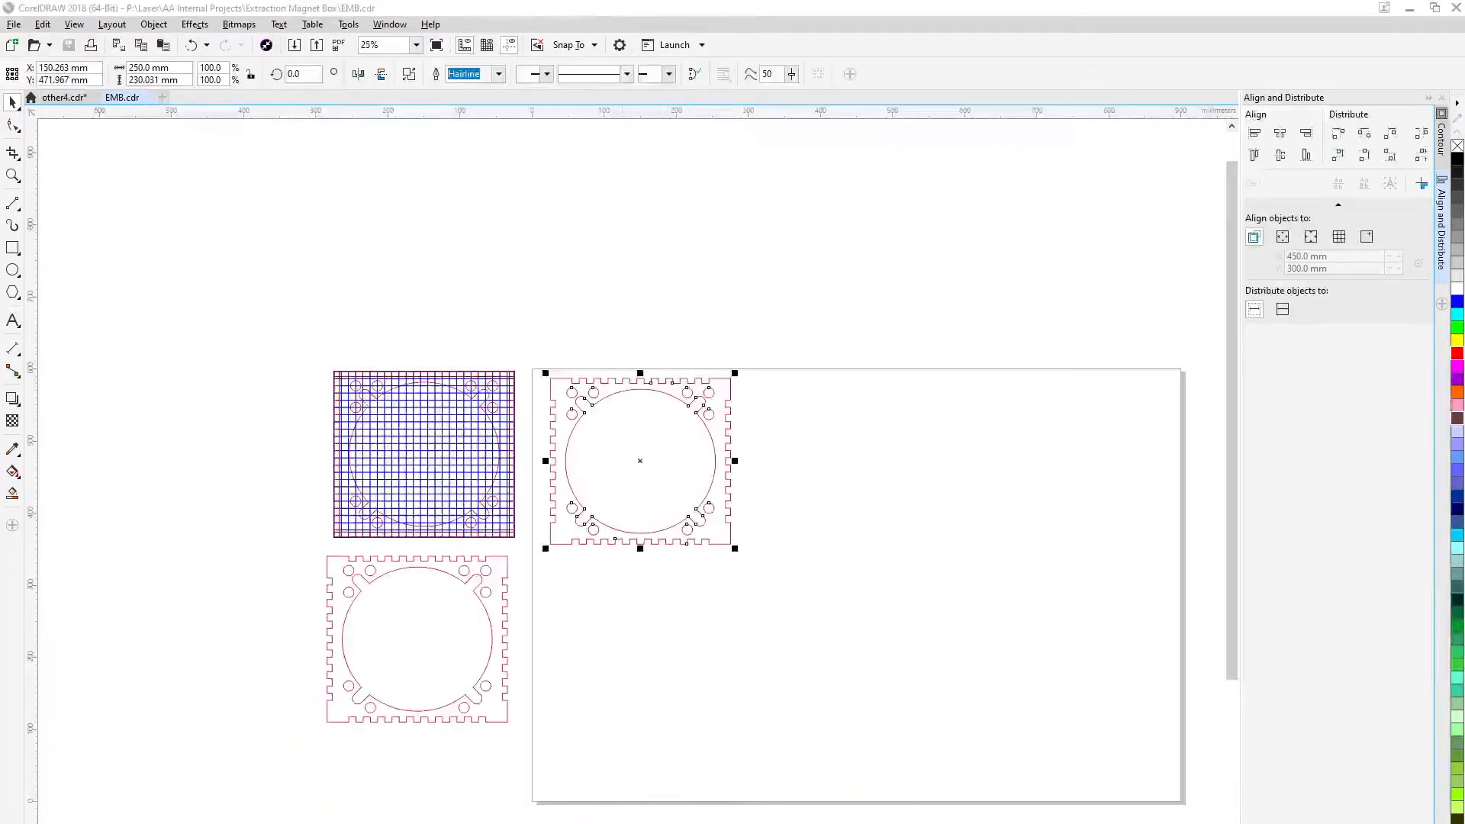
left_click(686, 416)
right_click(692, 403)
left_click(752, 491)
left_click(662, 402)
scroll(662, 402, "up", 1)
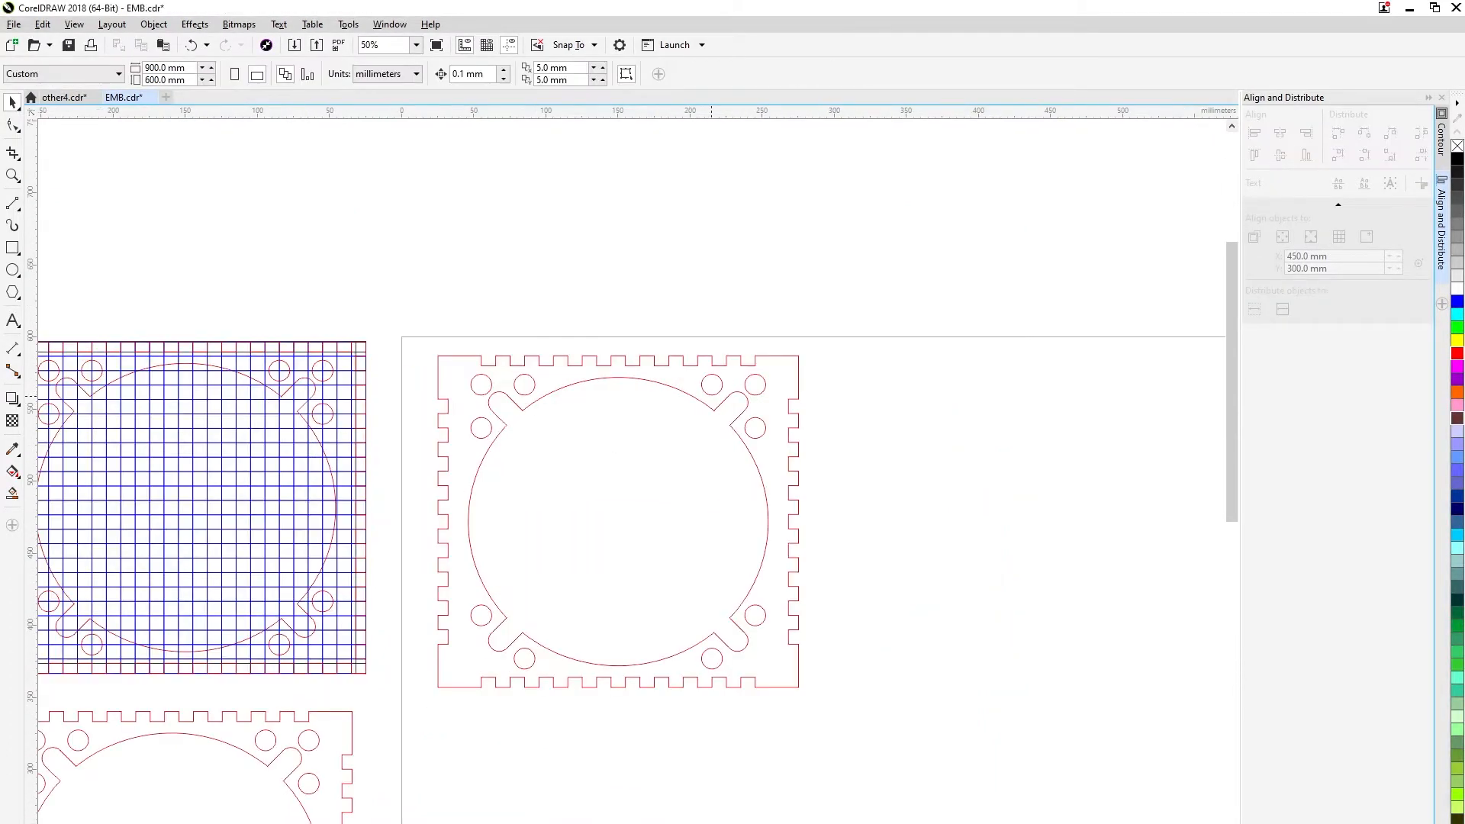
left_click(741, 365)
key("Delete")
key("ctrl+z")
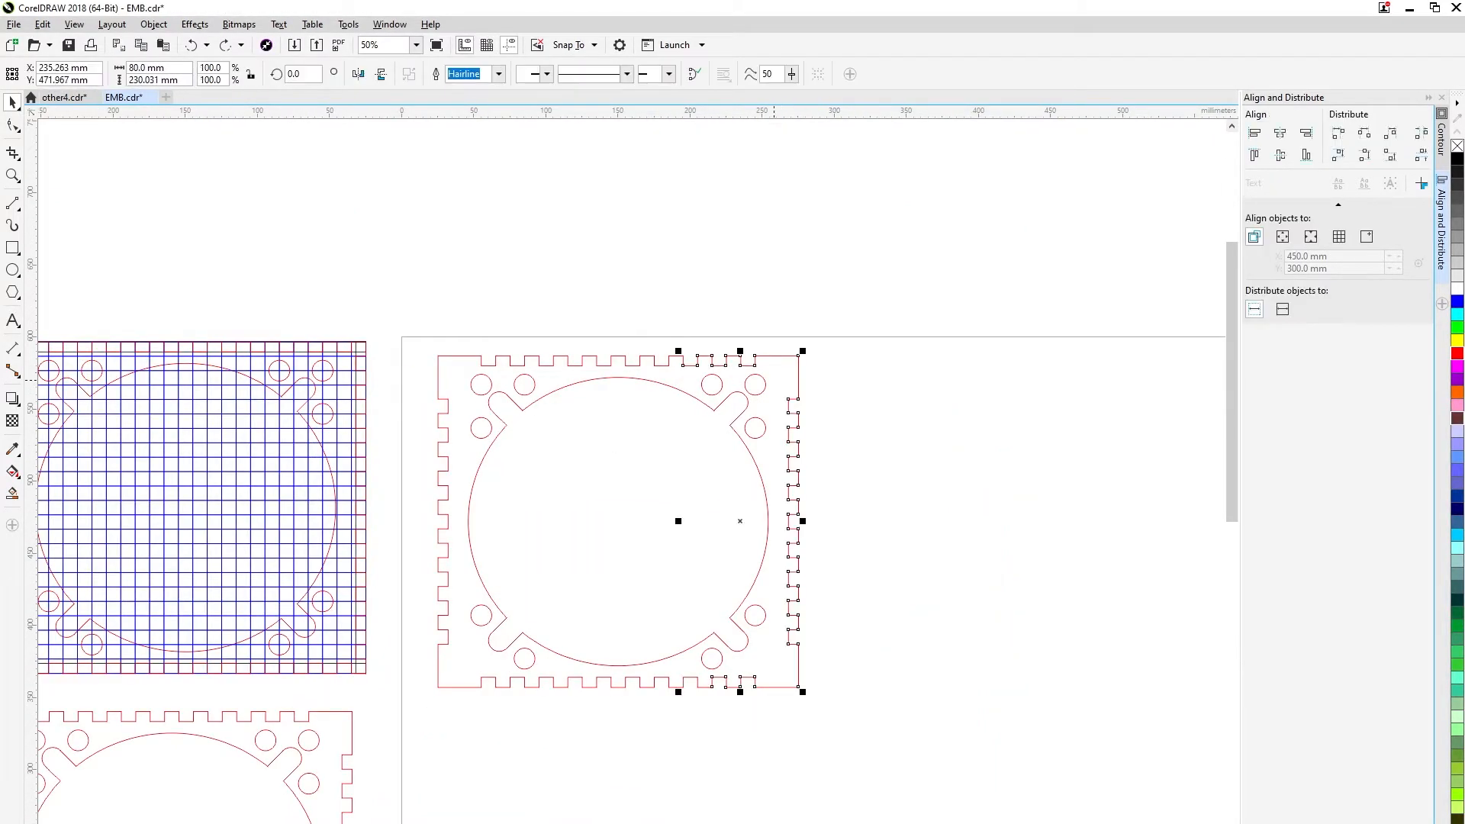
left_click(774, 380)
Delete the two outer holes at the page plate's upper-right corner and the lower straight edge of the slot there.
left_click(756, 418)
key("Delete")
left_click(755, 394)
key("Delete")
left_click(746, 365)
left_click(737, 407)
left_click(738, 418)
key("Delete")
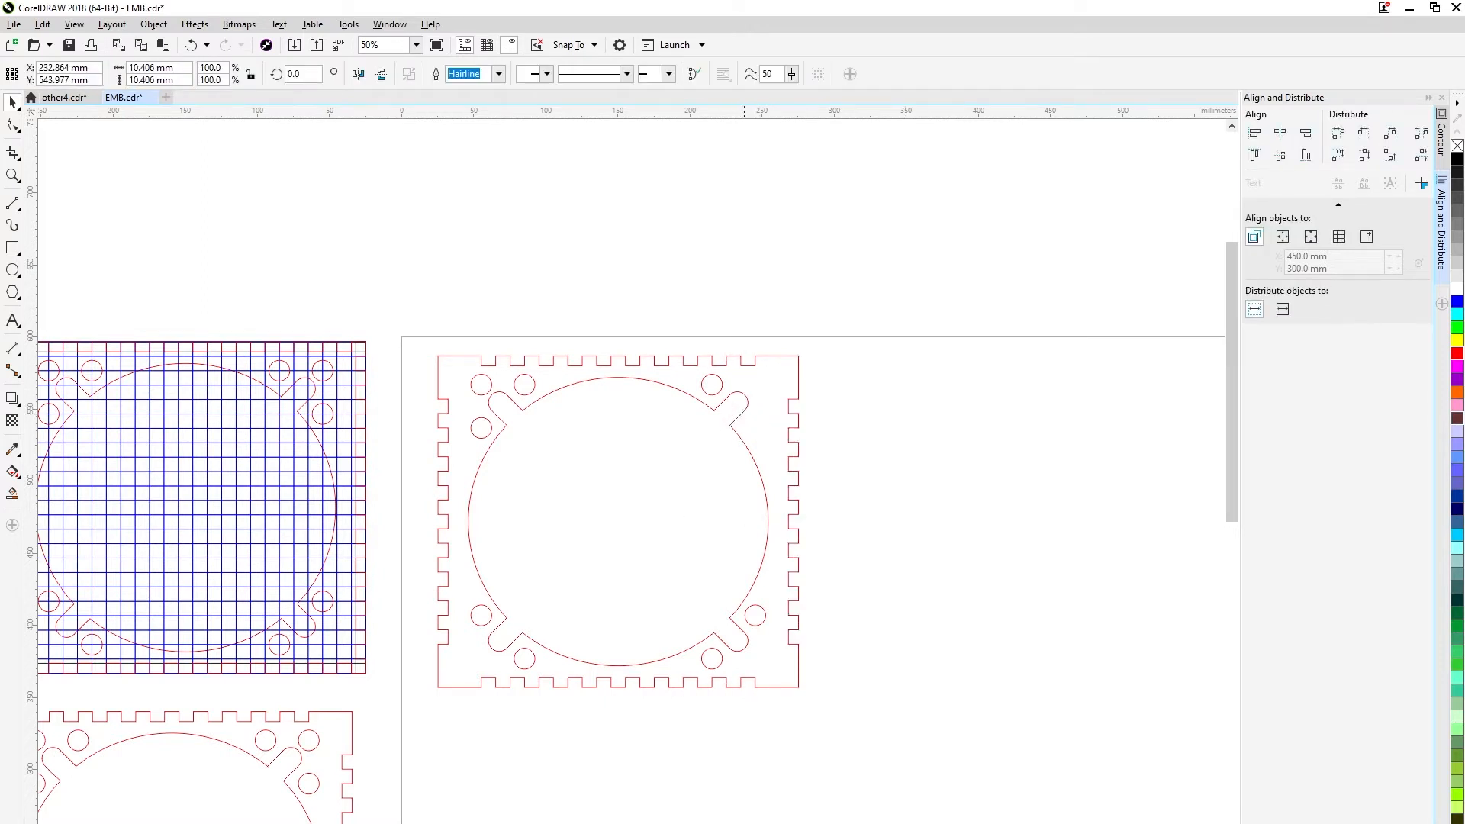
Delete the remaining hole beside the upper-right slot and return to object selection.
double_click(748, 399)
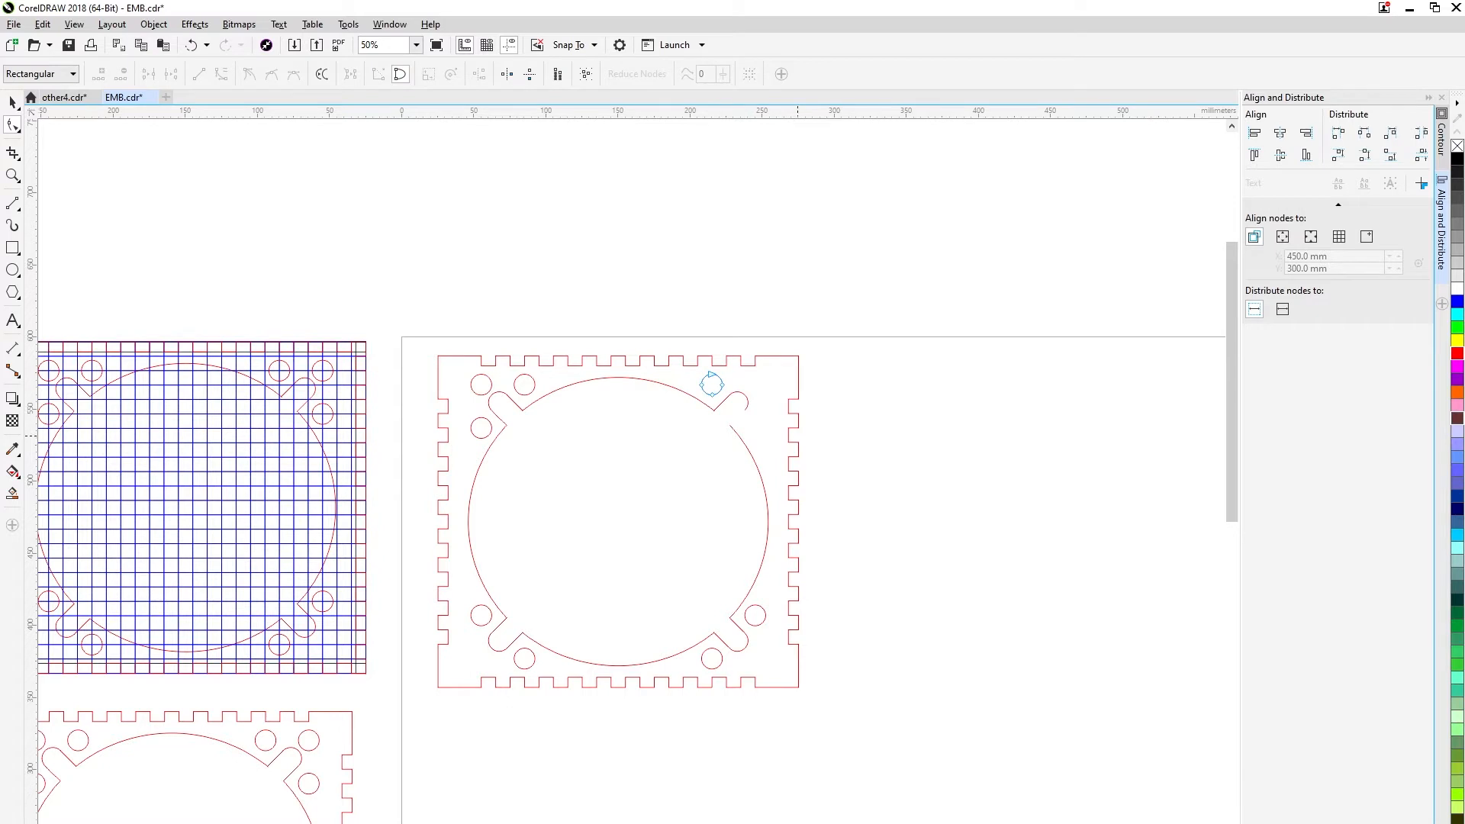
key("Delete")
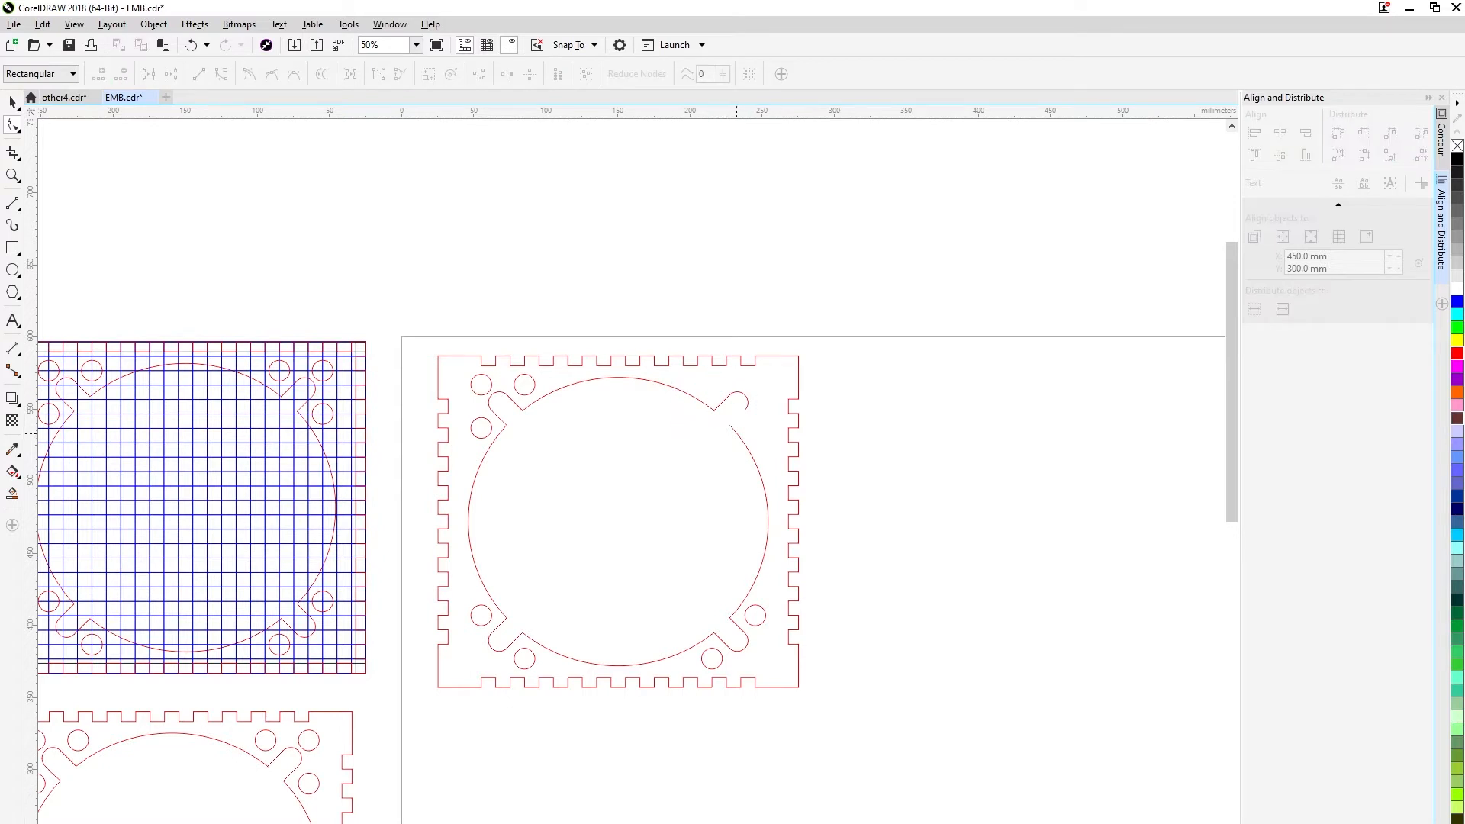
left_click(735, 620)
left_click(13, 102)
left_click(838, 306)
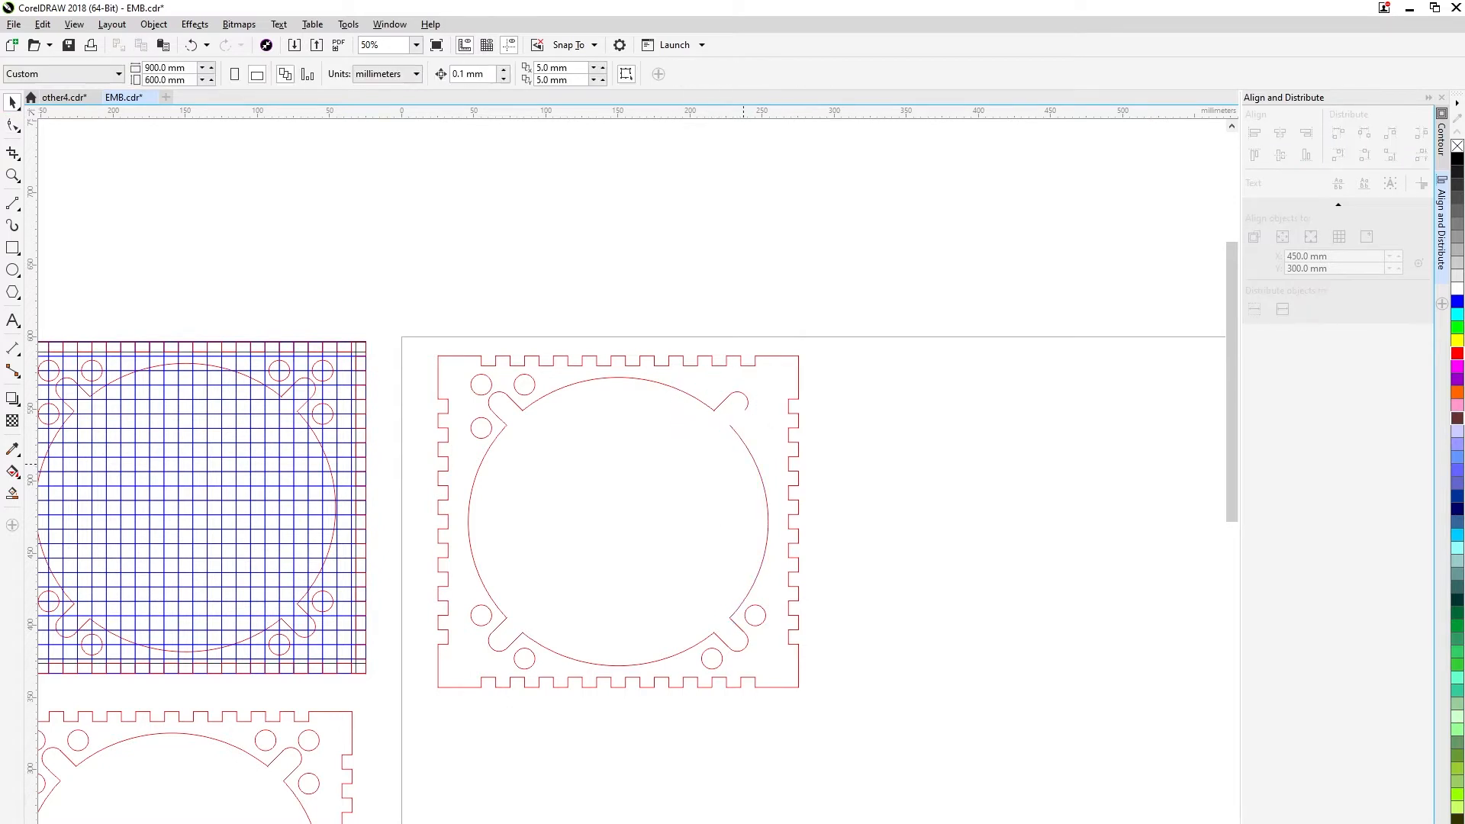
Delete the right and upper arcs of the central opening together with their attached slot edge.
left_click(789, 456)
left_click(774, 460)
left_click(756, 463)
key("Delete")
left_click(716, 408)
key("Delete")
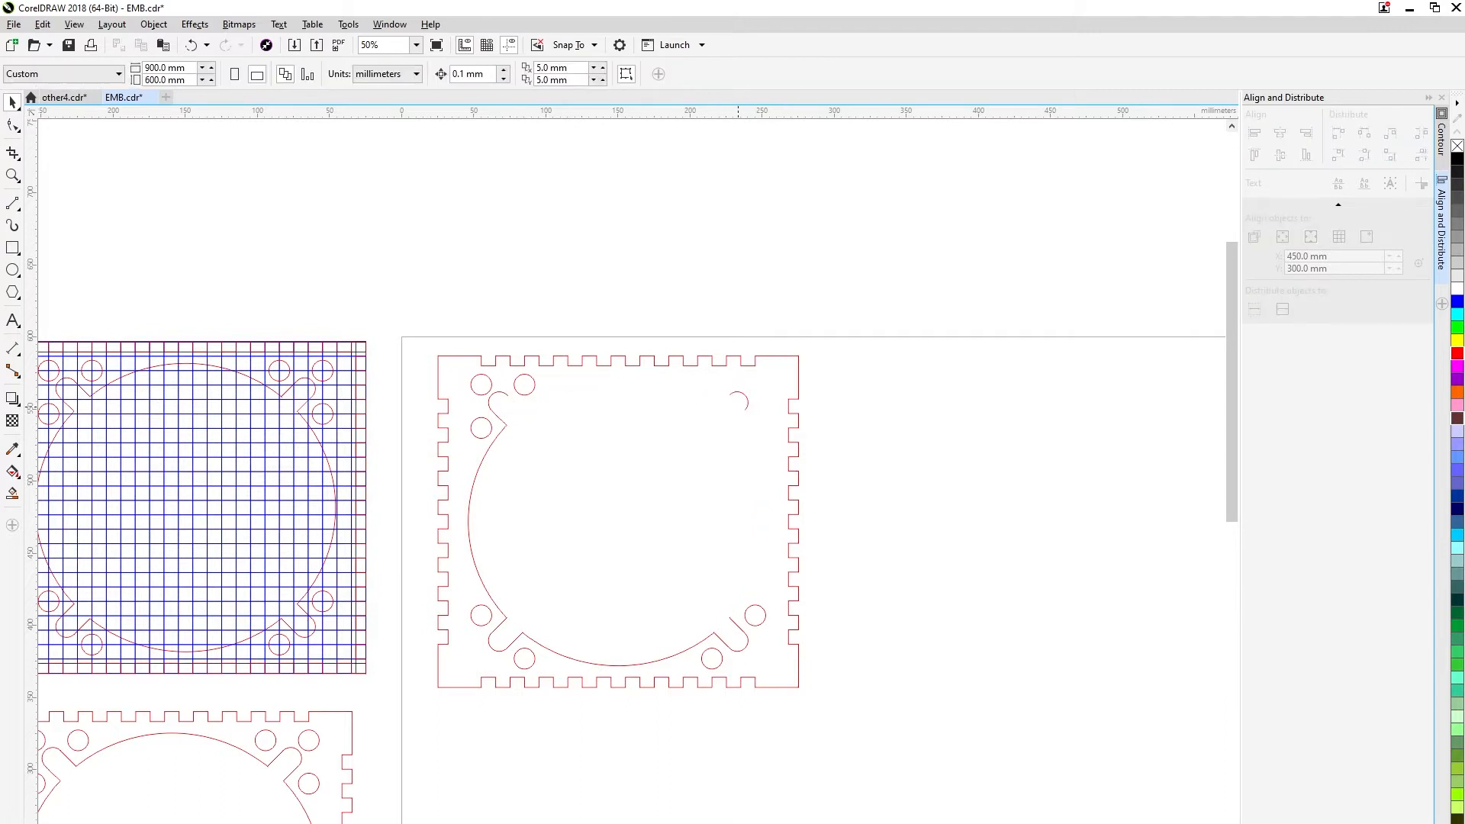
Delete the leftover upper-right slot end, the upper-left slot and its three holes, and the opening's left arc.
left_click(747, 398)
key("Delete")
left_click(498, 393)
key("Delete")
left_click(490, 389)
key("Delete")
left_click(516, 389)
key("Delete")
left_click(487, 420)
key("Delete")
left_click(477, 471)
key("Delete")
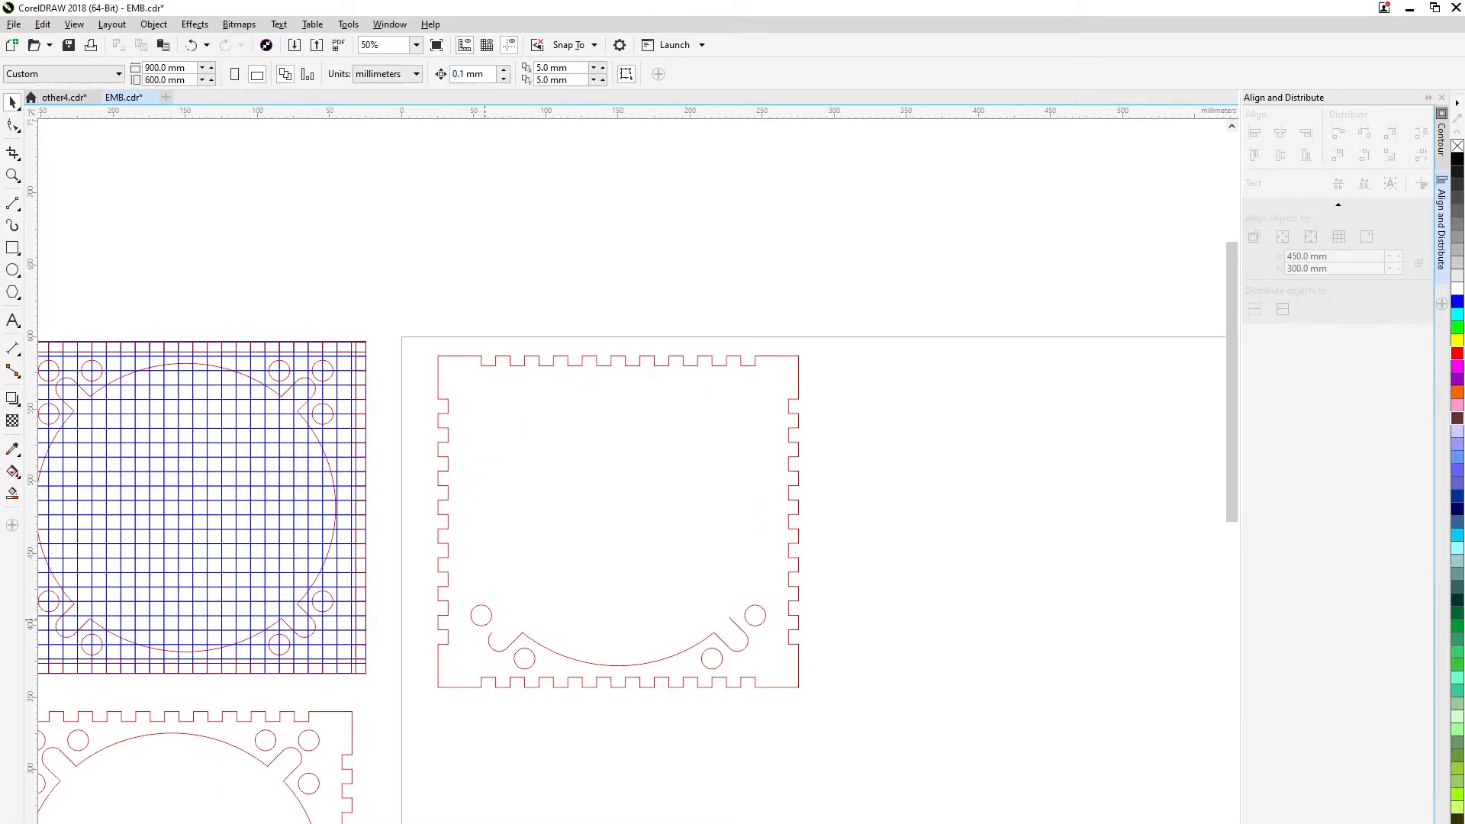
Delete the outer hole and the rounded slot end at the plate's lower-left corner.
left_click(448, 492)
key("Delete")
left_click(499, 624)
key("Delete")
key("ctrl+z")
left_click(499, 619)
left_click(488, 623)
key("Delete")
left_click(507, 648)
scroll(517, 644, "up", 1)
key("Delete")
Delete the opening's lower arc, the lower-right slot and the remaining lower holes, leaving only the toothed outline.
left_click(543, 646)
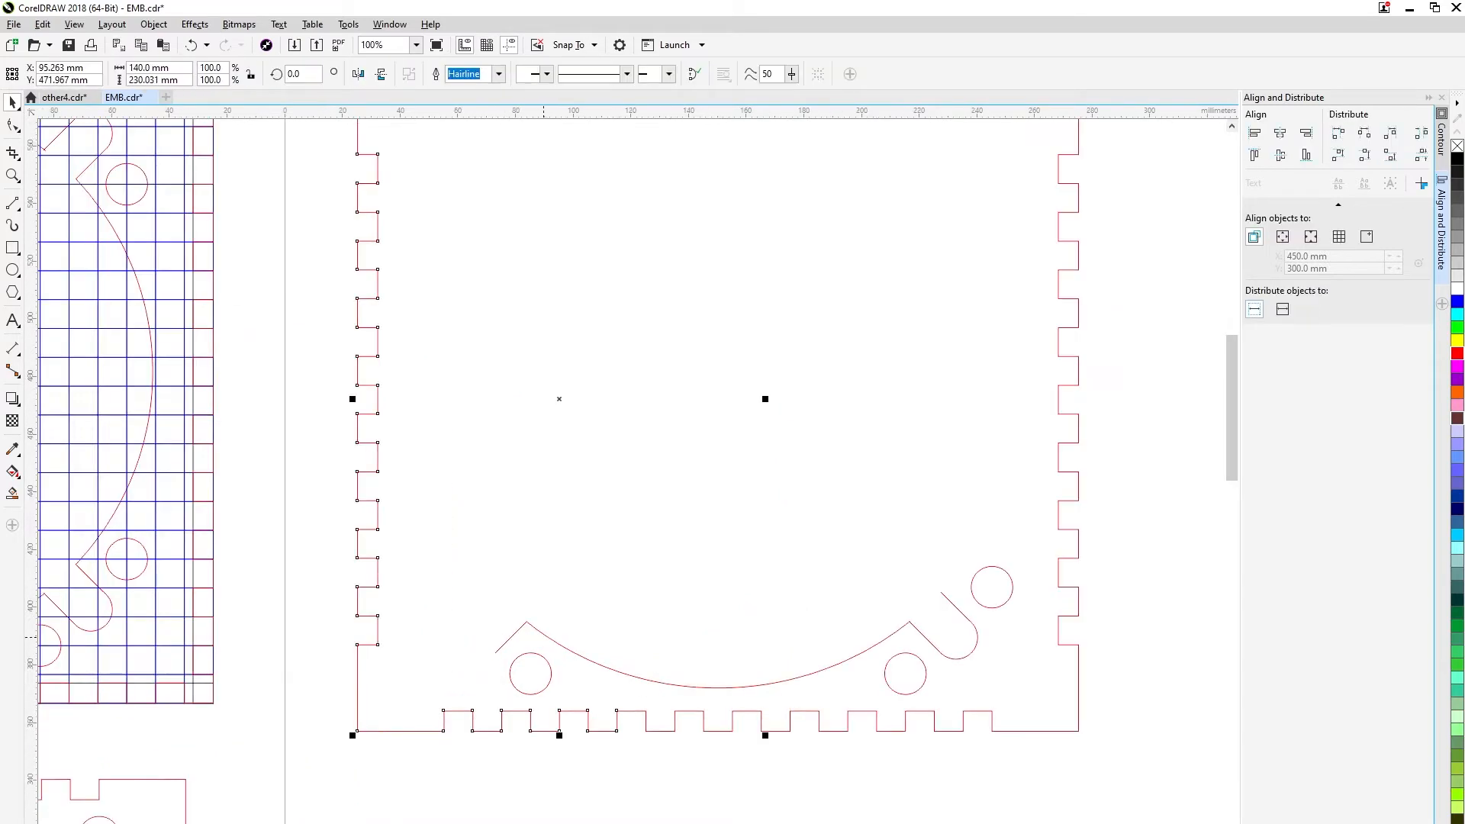
left_click(545, 636)
key("Delete")
left_click(541, 656)
key("Delete")
left_click(976, 632)
key("Delete")
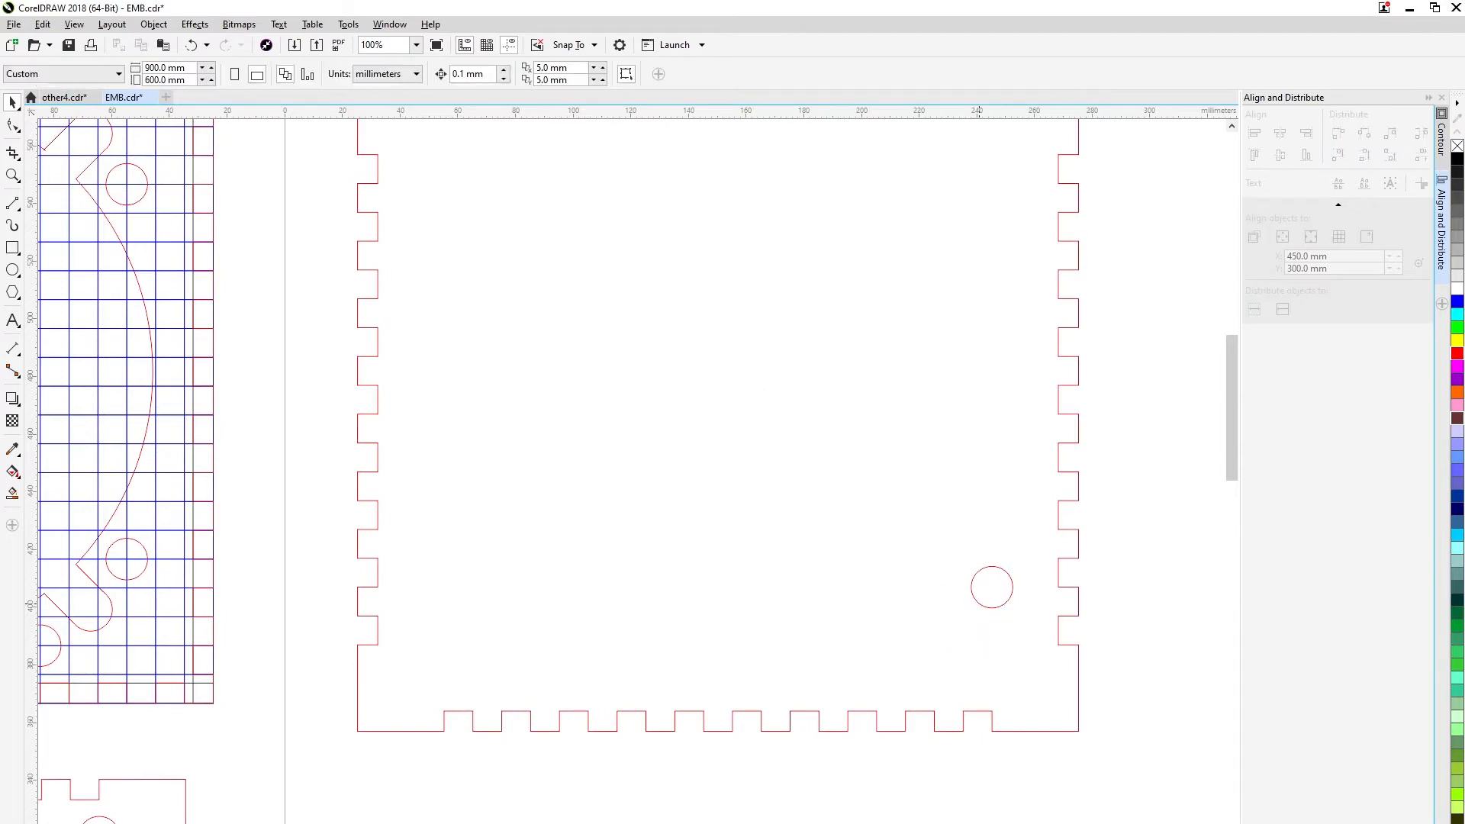
left_click(985, 606)
key("Delete")
Select the whole toothed outline, try moving its right border piece aside, and undo the move.
scroll(921, 606, "down", 1)
scroll(1035, 519, "up", 1)
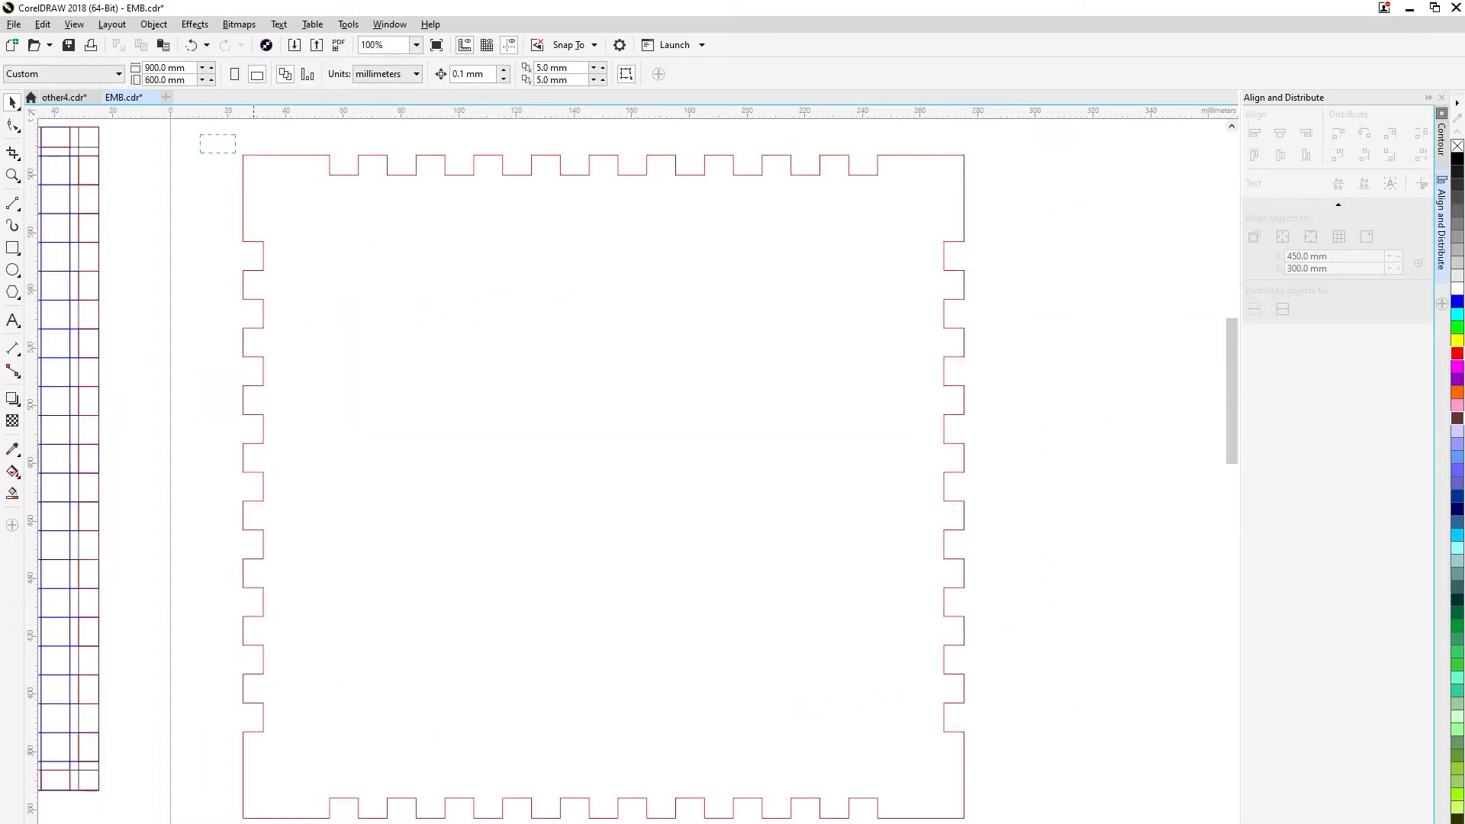
left_click_drag(236, 154, 1046, 821)
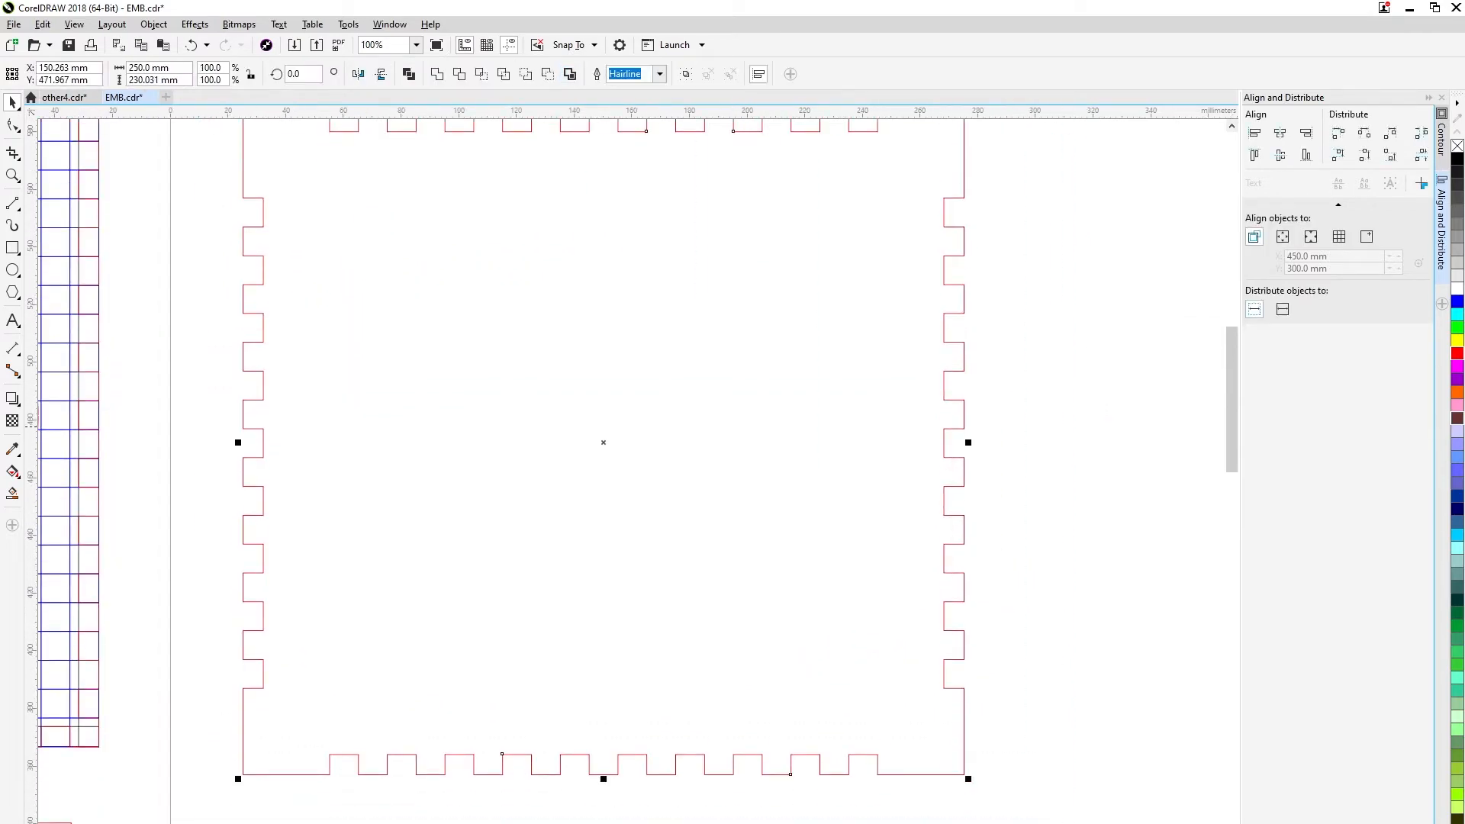
scroll(987, 426, "down", 1)
left_click(987, 426)
left_click_drag(966, 356, 1132, 422)
key("ctrl+z")
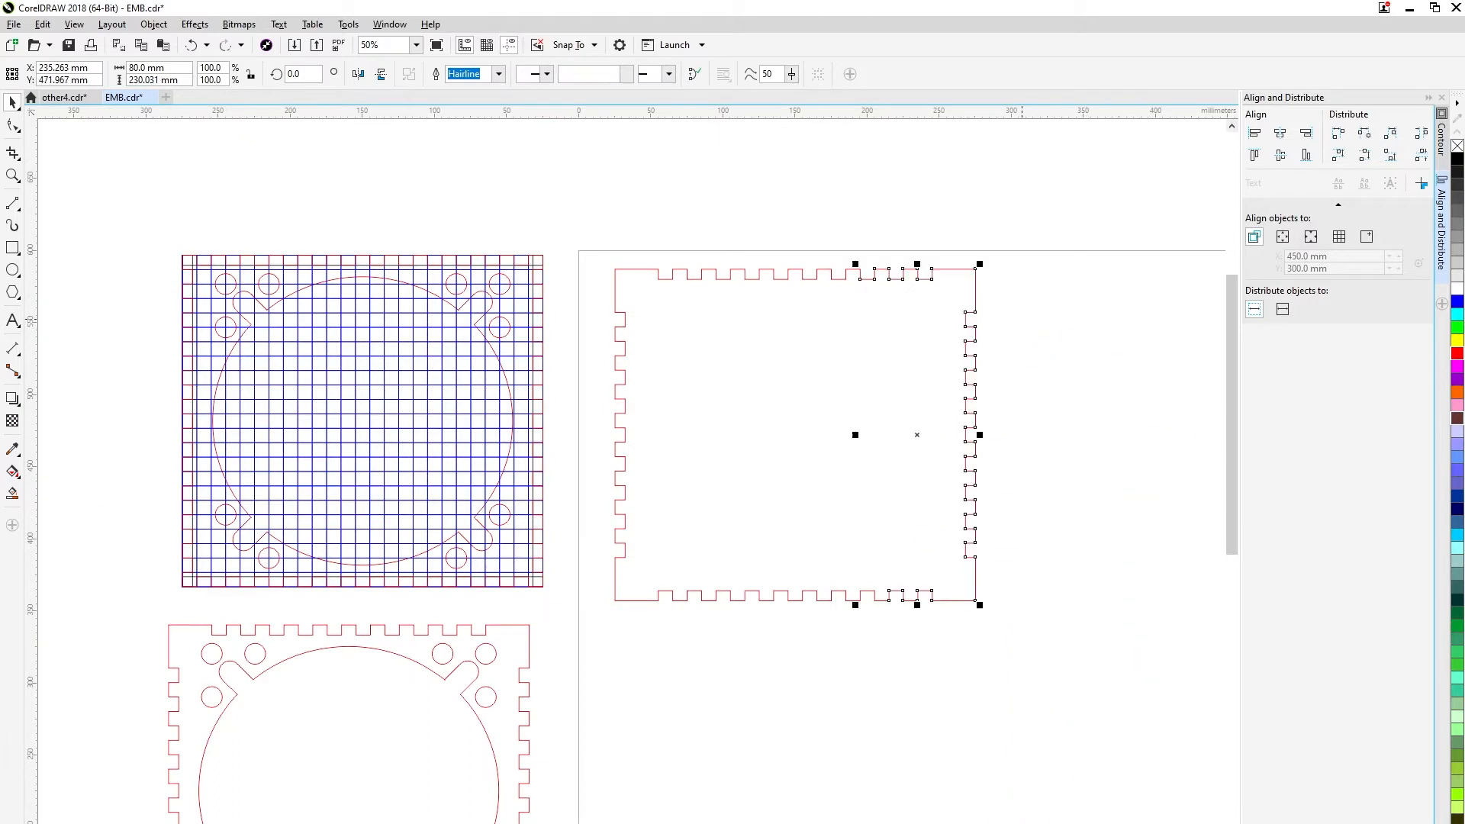
Undo the last border move and combine all pieces of the toothed outline into a single curve.
key("ctrl+z")
left_click(1022, 319)
left_click(854, 271)
left_click_drag(593, 231, 1144, 691)
right_click(899, 389)
left_click(939, 481)
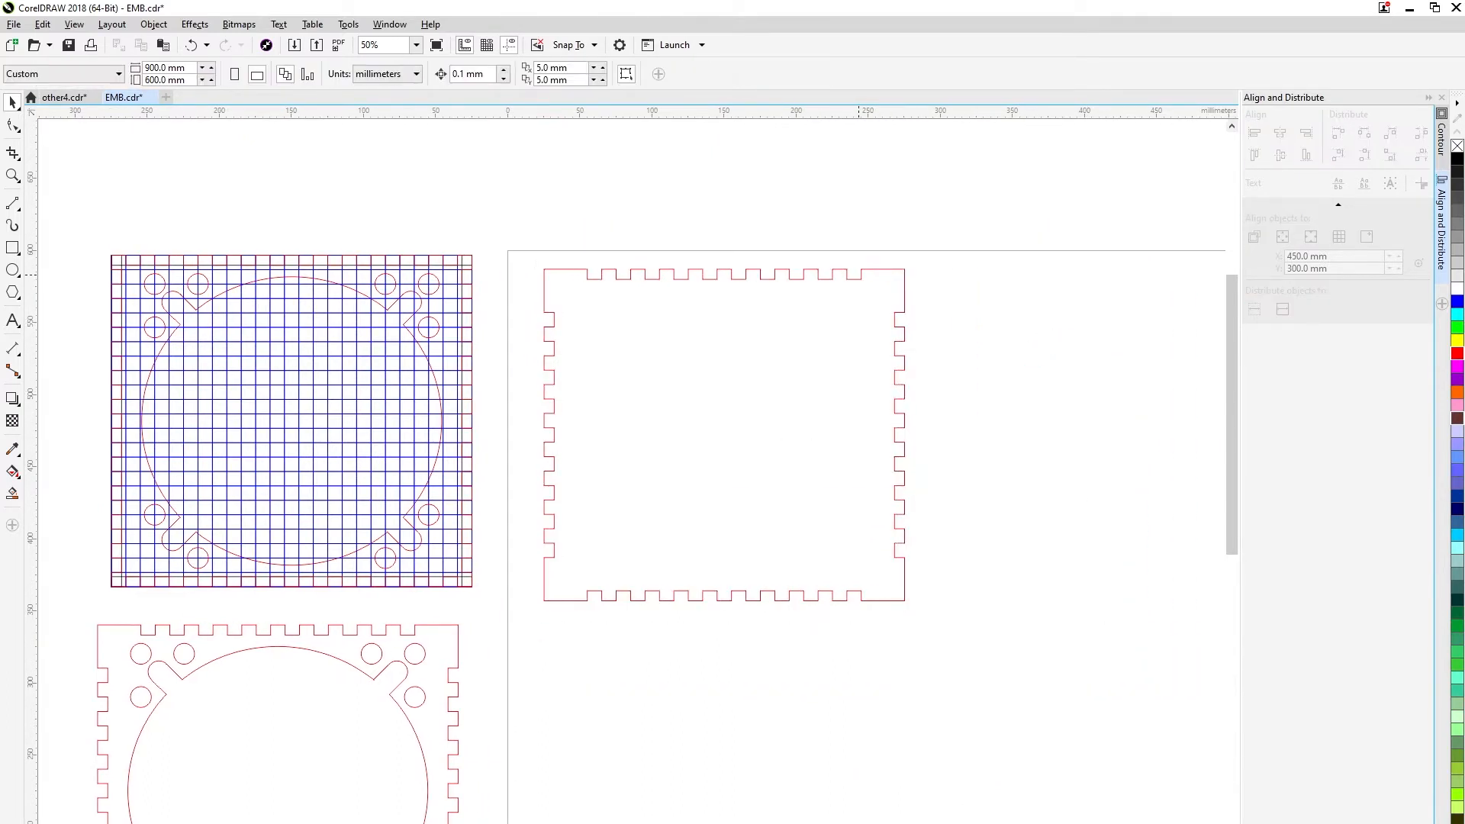
Reposition the combined toothed outline inside the page and place a spare copy above the gridded plate.
left_click(864, 269)
mouse_move(881, 271)
left_mouse_down()
mouse_move(959, 374)
mouse_move(866, 320)
mouse_move(867, 246)
left_mouse_up()
scroll(868, 265, "down", 1)
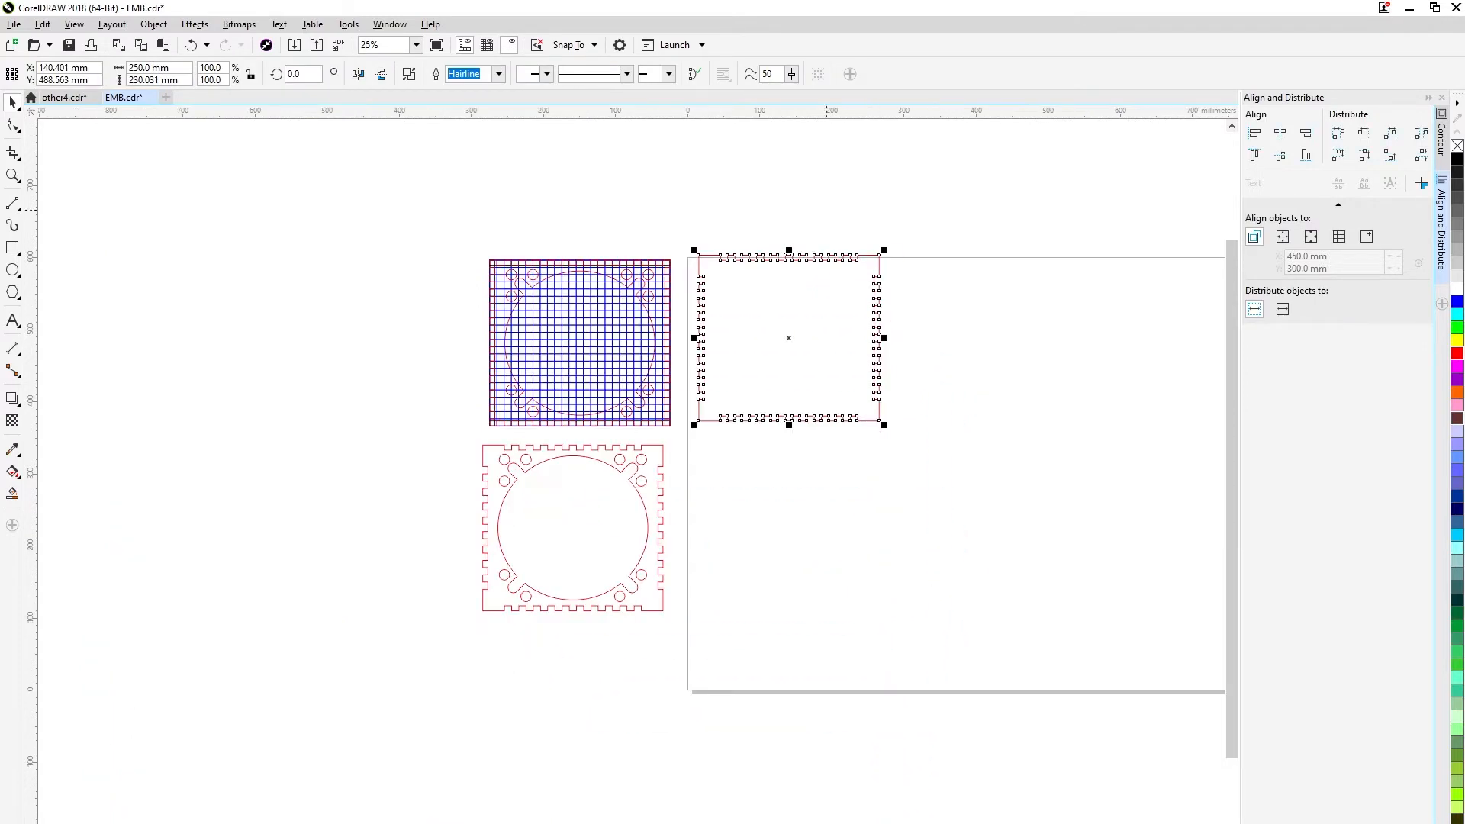
mouse_move(876, 504)
left_mouse_down()
mouse_move(726, 331)
mouse_move(679, 328)
mouse_move(866, 570)
mouse_move(866, 529)
left_mouse_up()
left_click(679, 322)
left_click(668, 329)
left_click(681, 320)
right_click(866, 528)
left_click(857, 658)
scroll(857, 658, "up", 2)
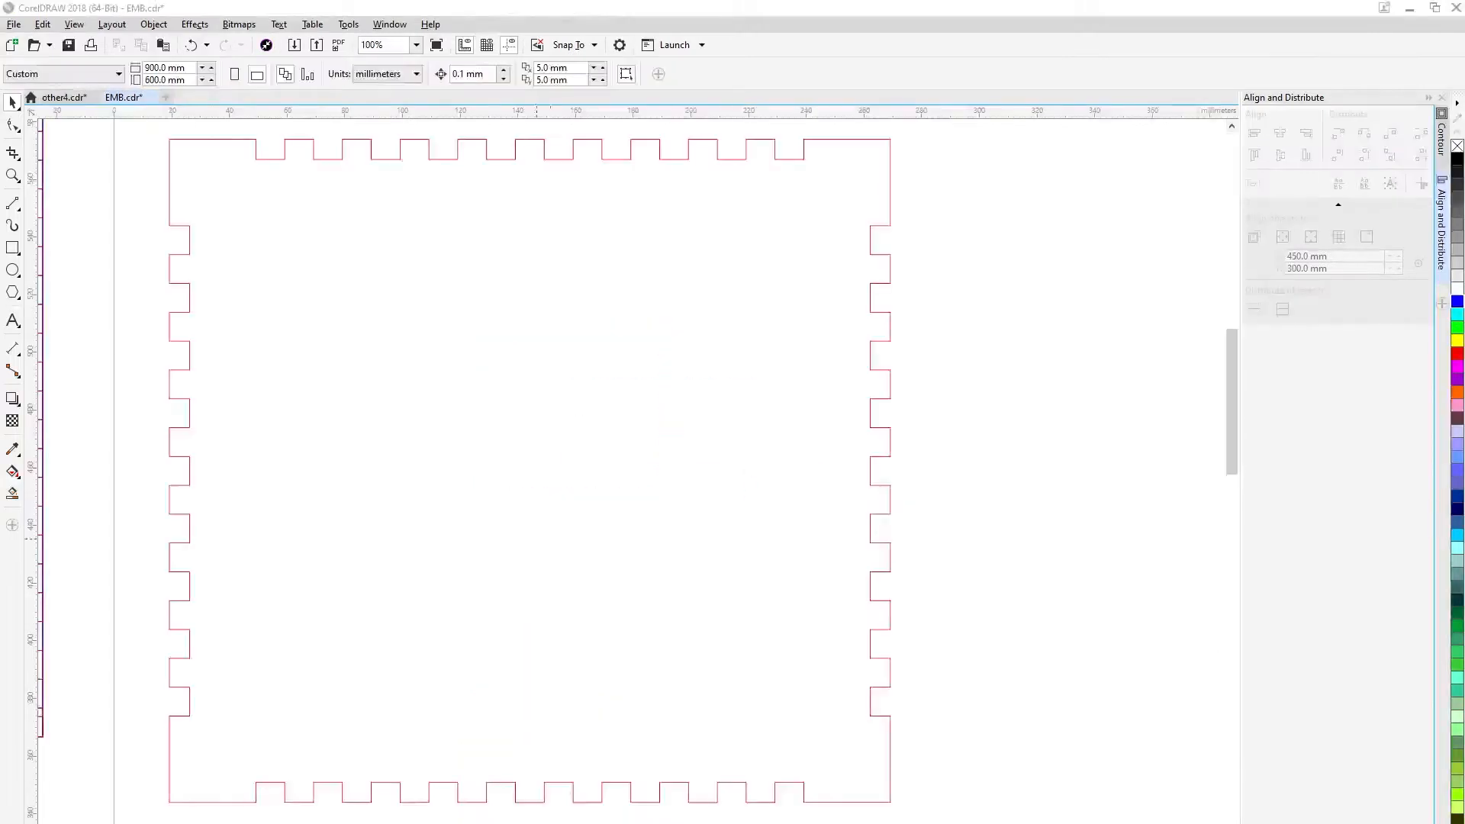
Draw a circle inside the toothed outline and set its size to 180 × 180 mm.
left_click(12, 270)
left_click_drag(400, 364, 669, 619)
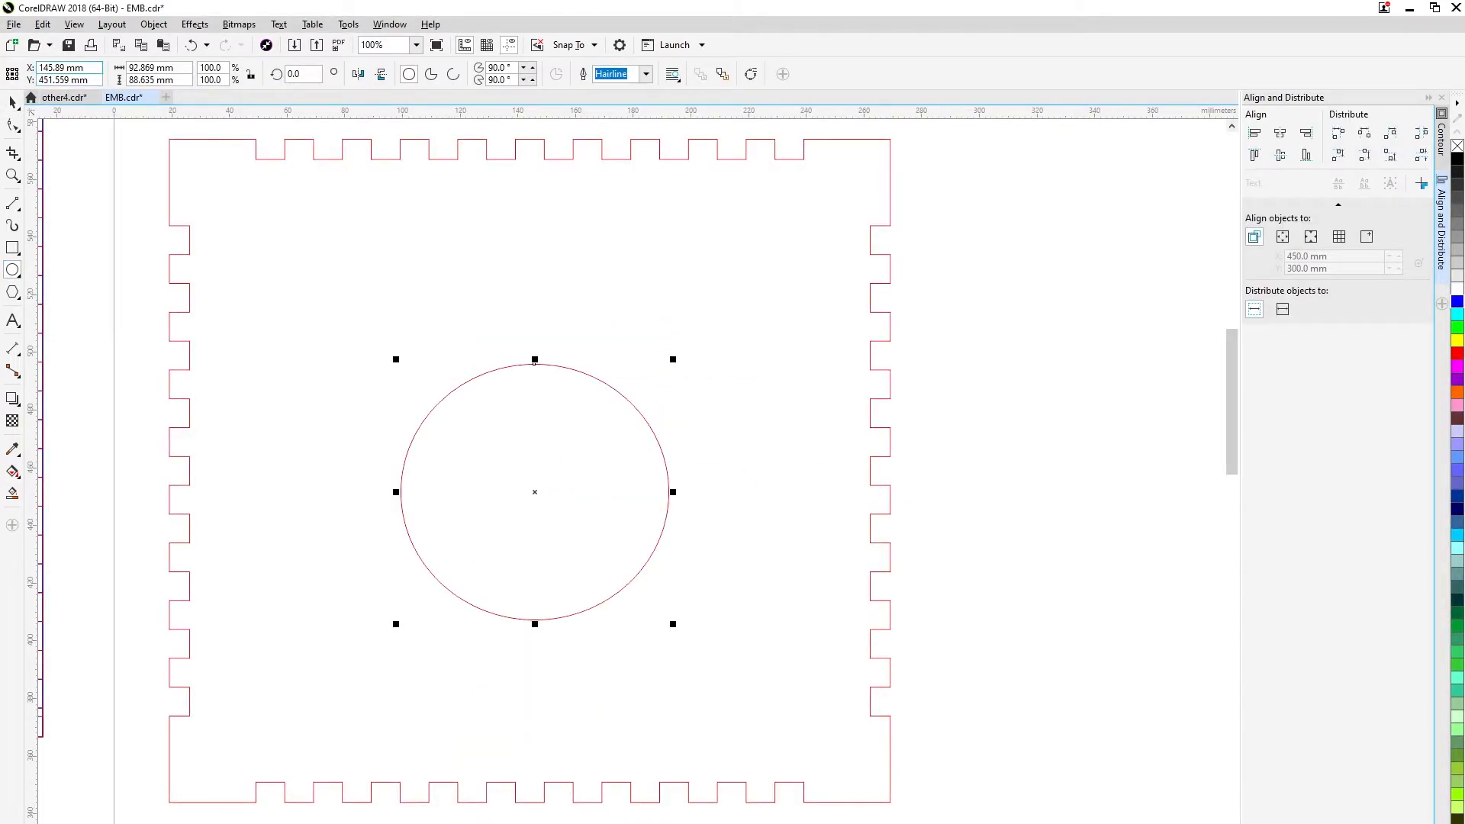
key("Tab")
key("Tab")
type("180")
key("Tab")
type("180")
key("Return")
Centre the 180 mm circle horizontally and vertically on the toothed outline.
left_click_drag(138, 125, 970, 818)
key("c")
key("e")
left_click(977, 534)
Duplicate the circle in place and set the copy's size to 150 × 150 mm.
left_click(643, 411)
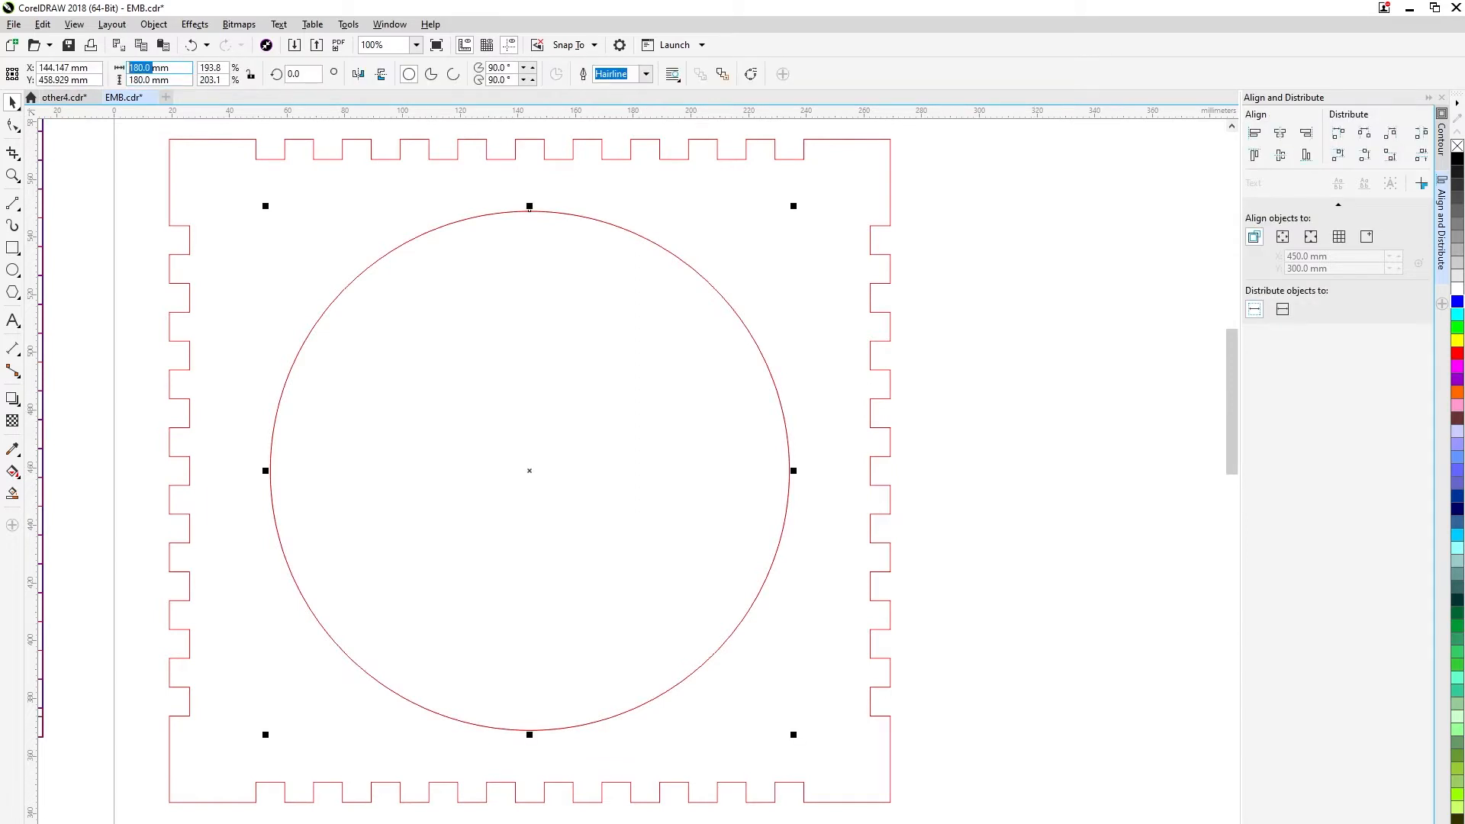
key("Return")
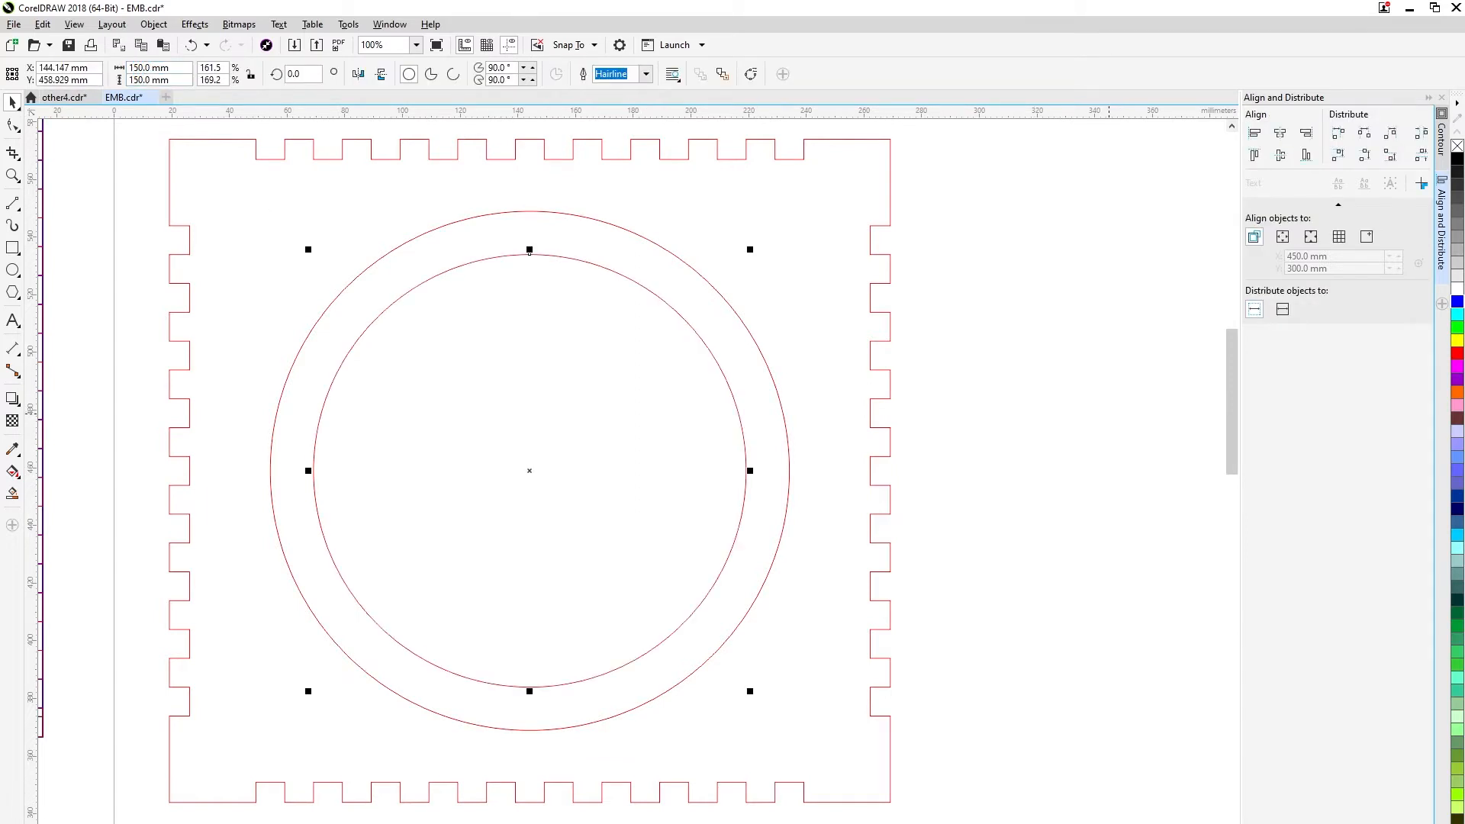
left_click(1109, 414)
Draw a vertical 90 mm guide line from the circles' centre to the outer circle's top quadrant and colour it blue.
left_click(17, 297)
left_click(64, 293)
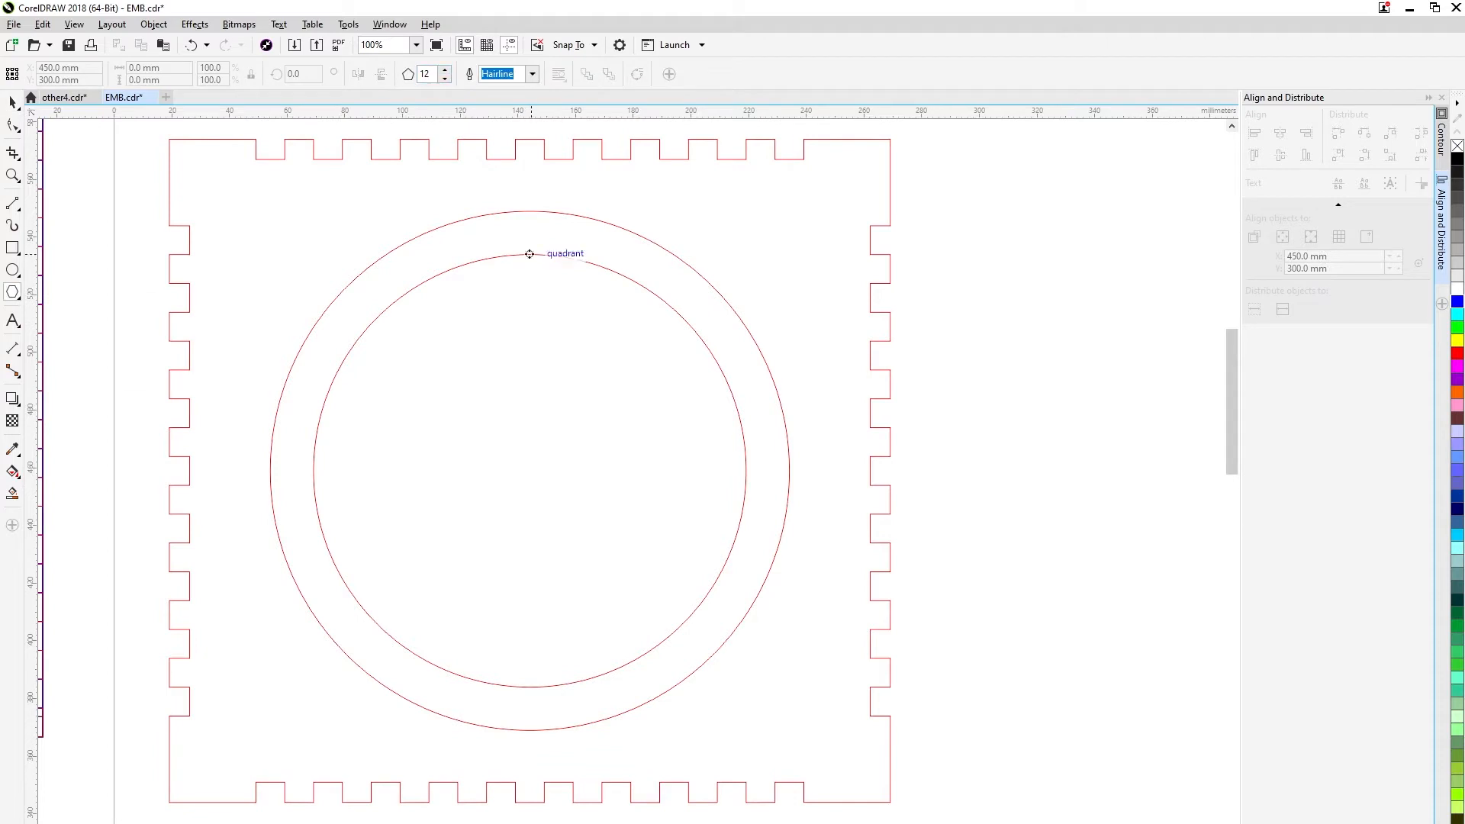
left_click(12, 204)
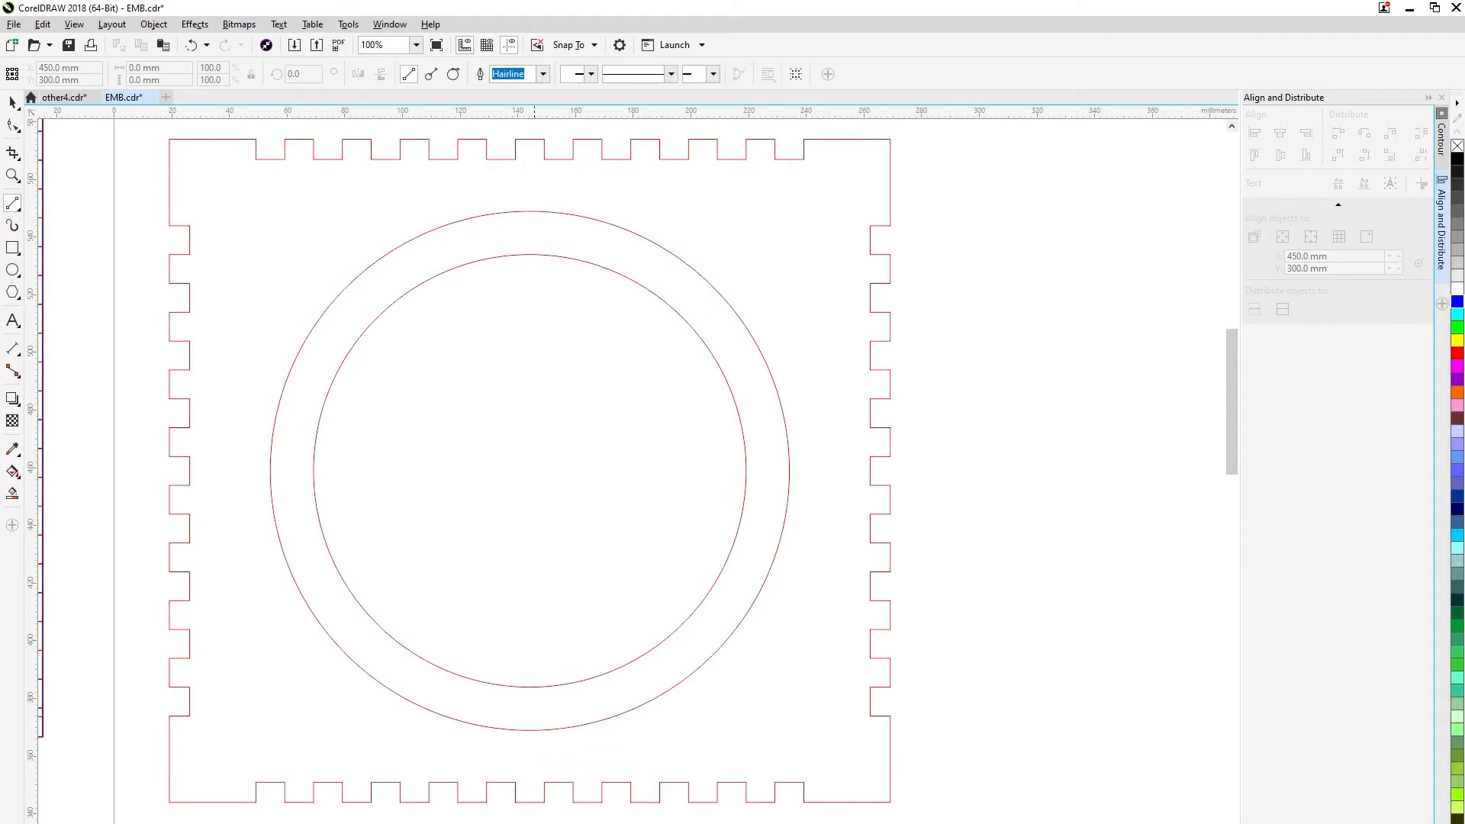
left_click_drag(529, 470, 530, 211)
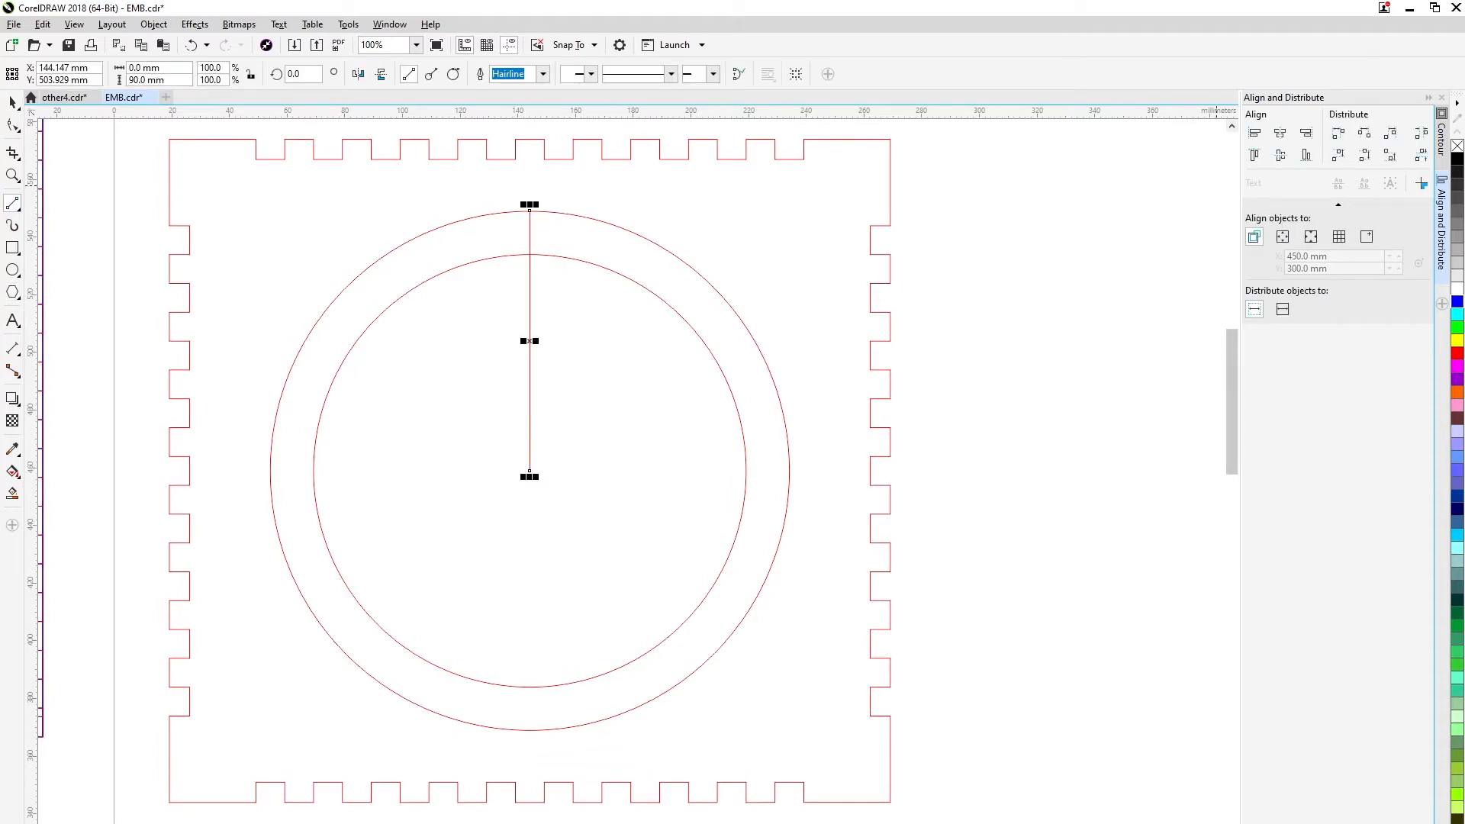
Draw a 12-sided polygon and set its size to 180 × 180 mm.
key("y")
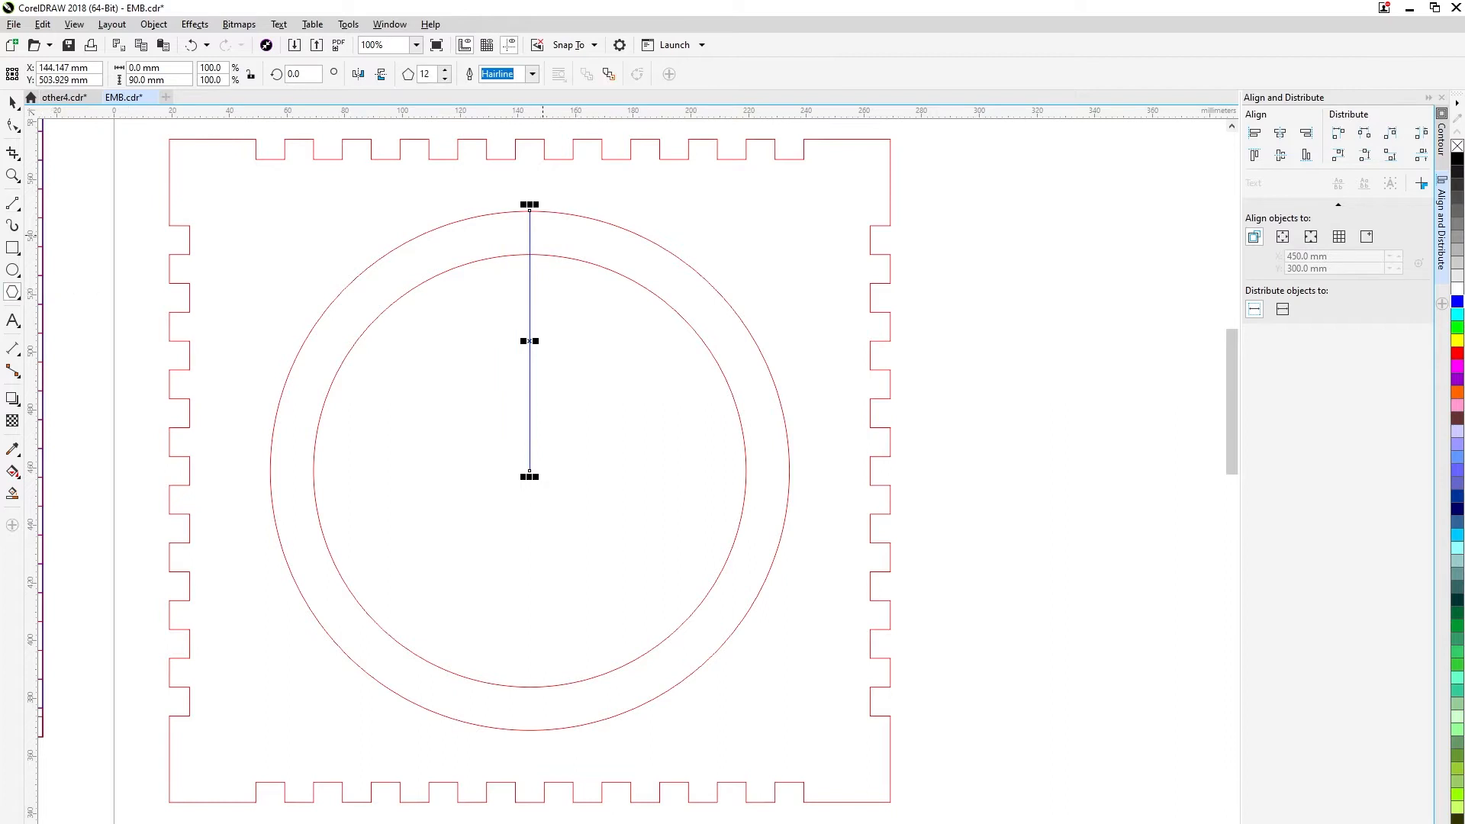
left_click_drag(602, 366, 842, 534)
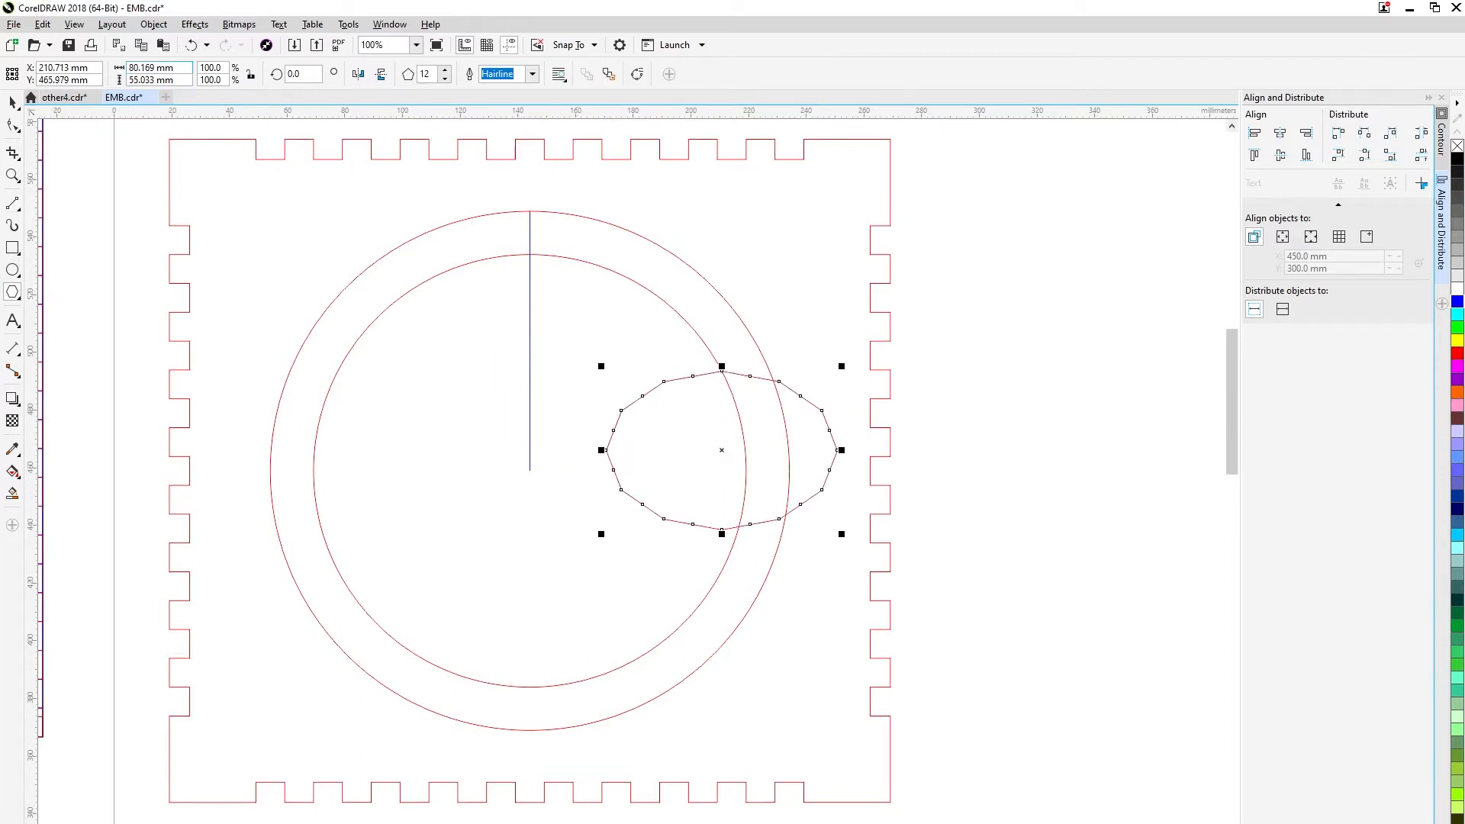
left_click_drag(155, 68, 12, 71)
type("180180")
key("Return")
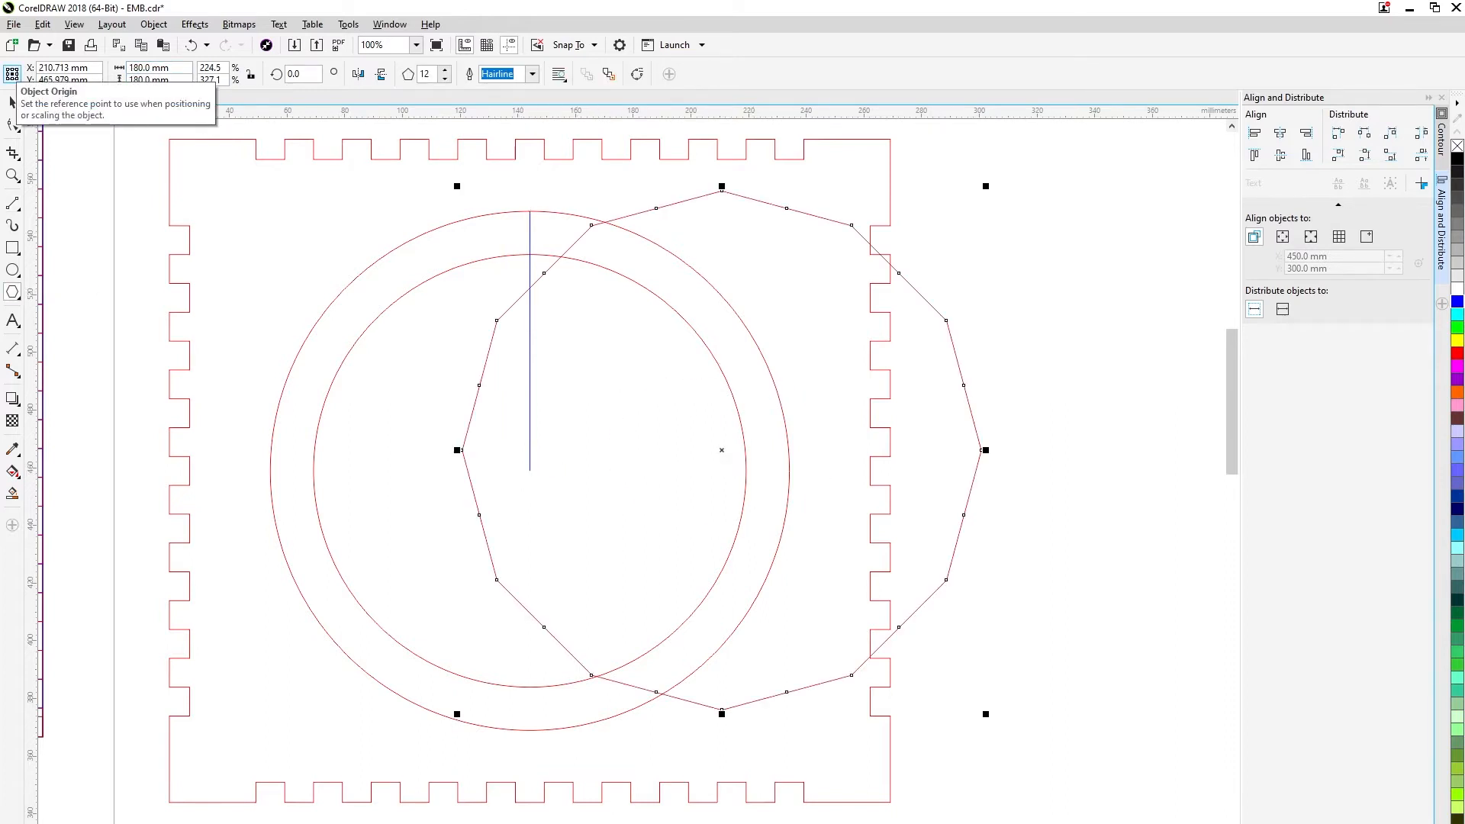
Colour the polygon blue and move its centre onto the circles' centre.
left_click(12, 102)
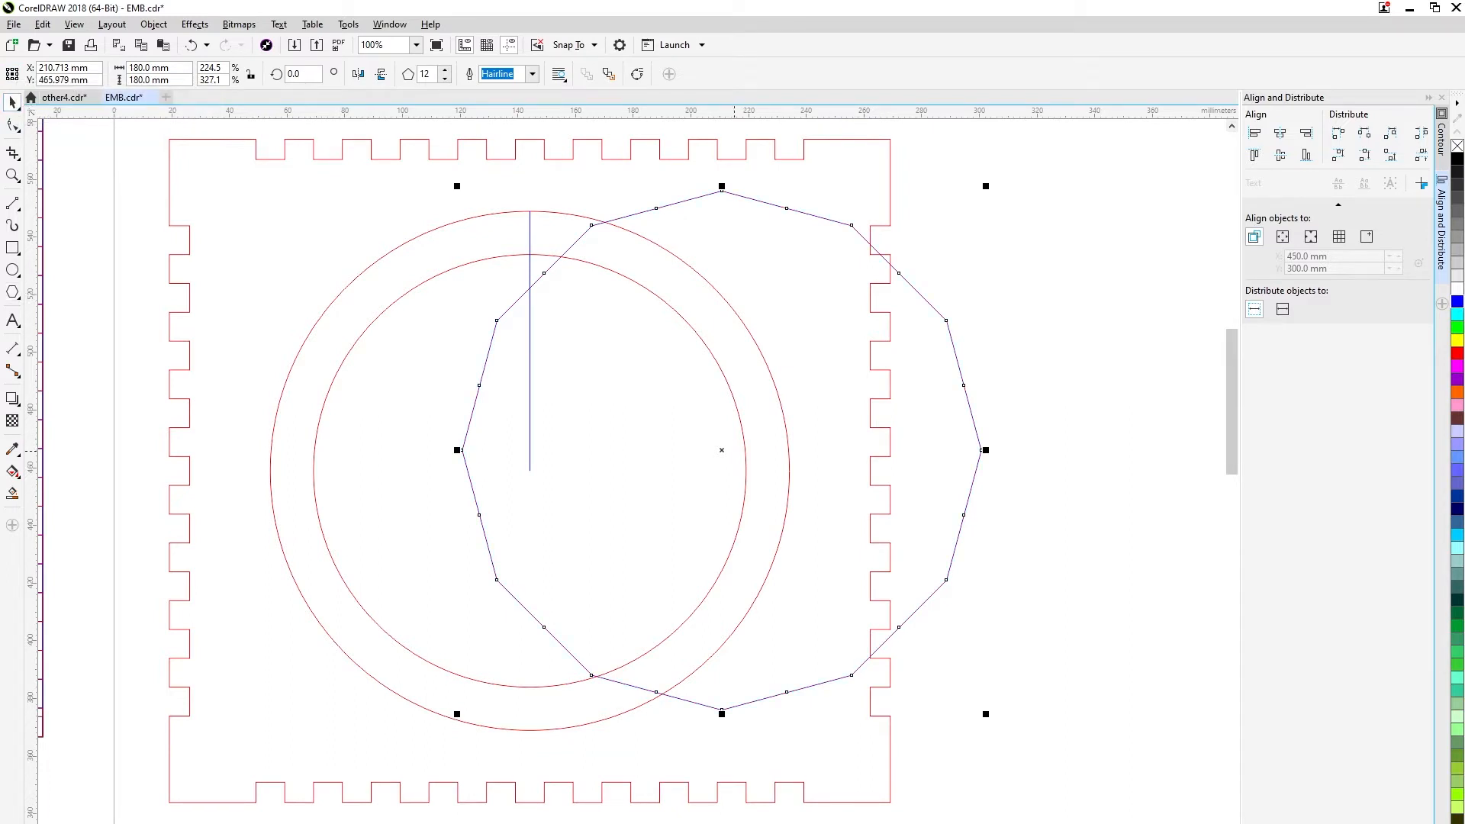
left_click_drag(722, 451, 530, 470)
left_click_drag(553, 522, 552, 492)
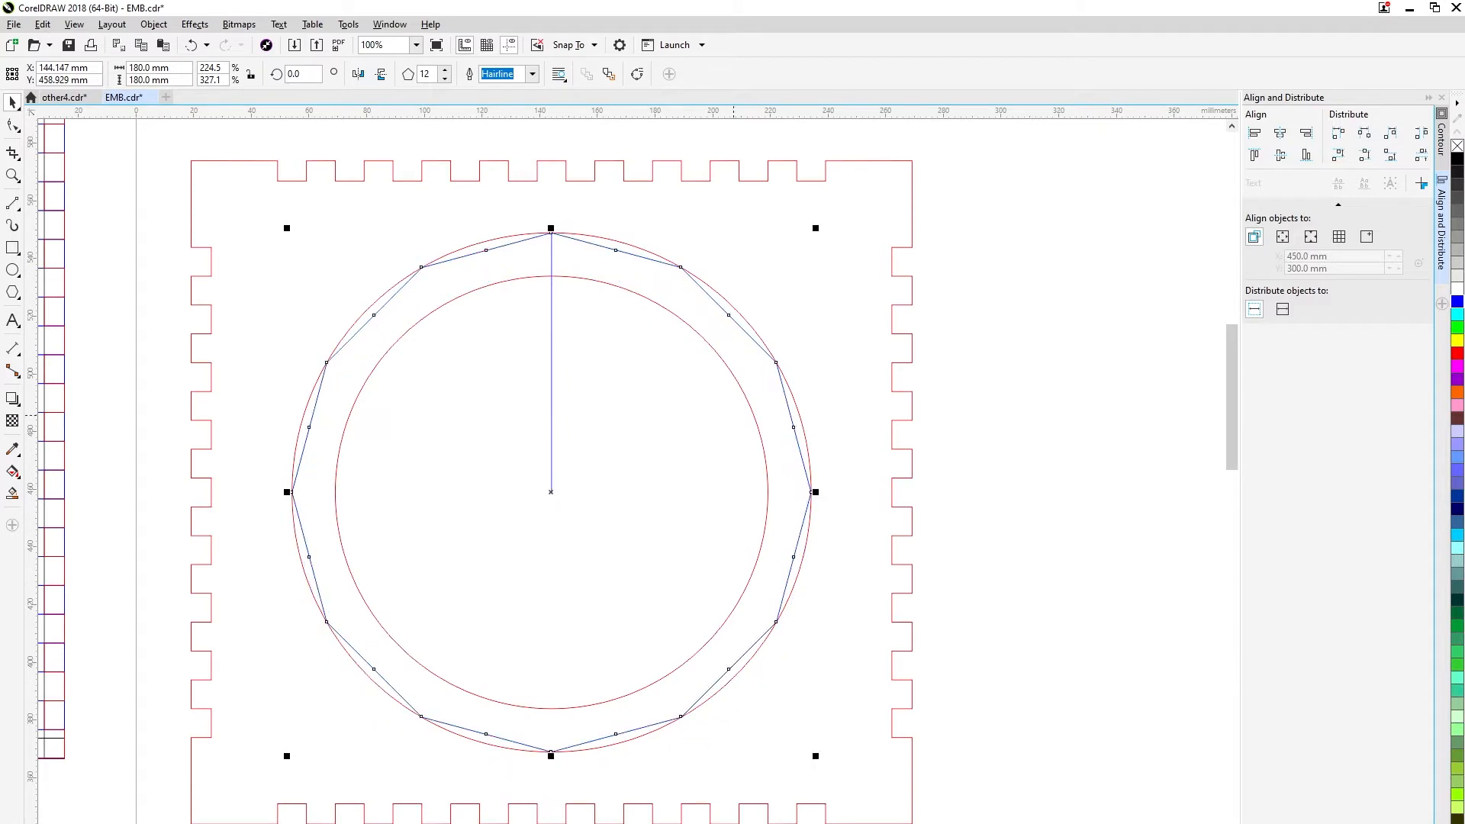
scroll(681, 269, "up", 2)
scroll(685, 263, "down", 2)
left_click(619, 343)
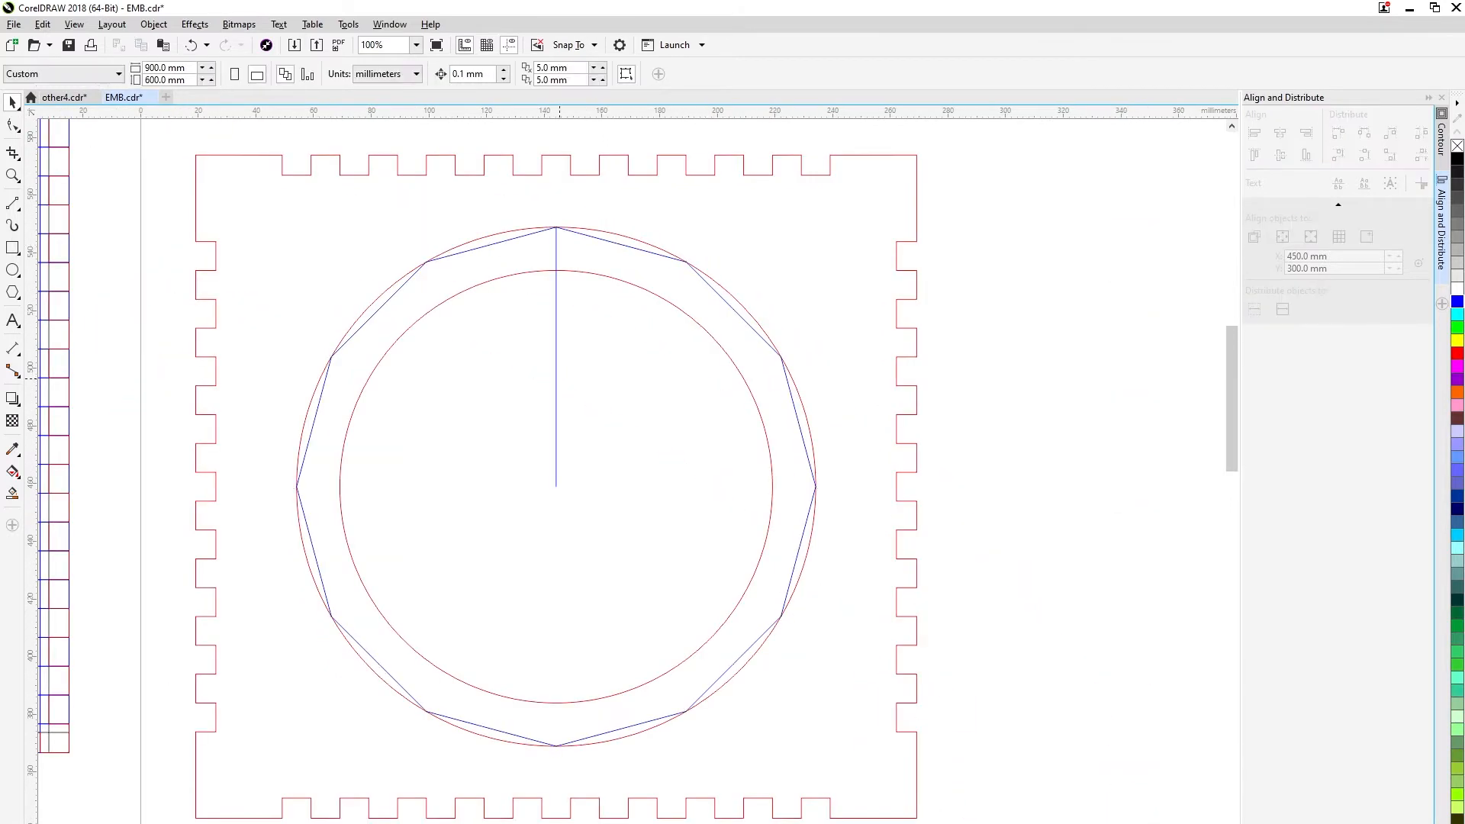
Draw a small circle by the polygon's top vertex and set its size to 4.8 × 4.8 mm.
left_click(559, 378)
key("Escape")
left_click_drag(556, 227, 577, 248)
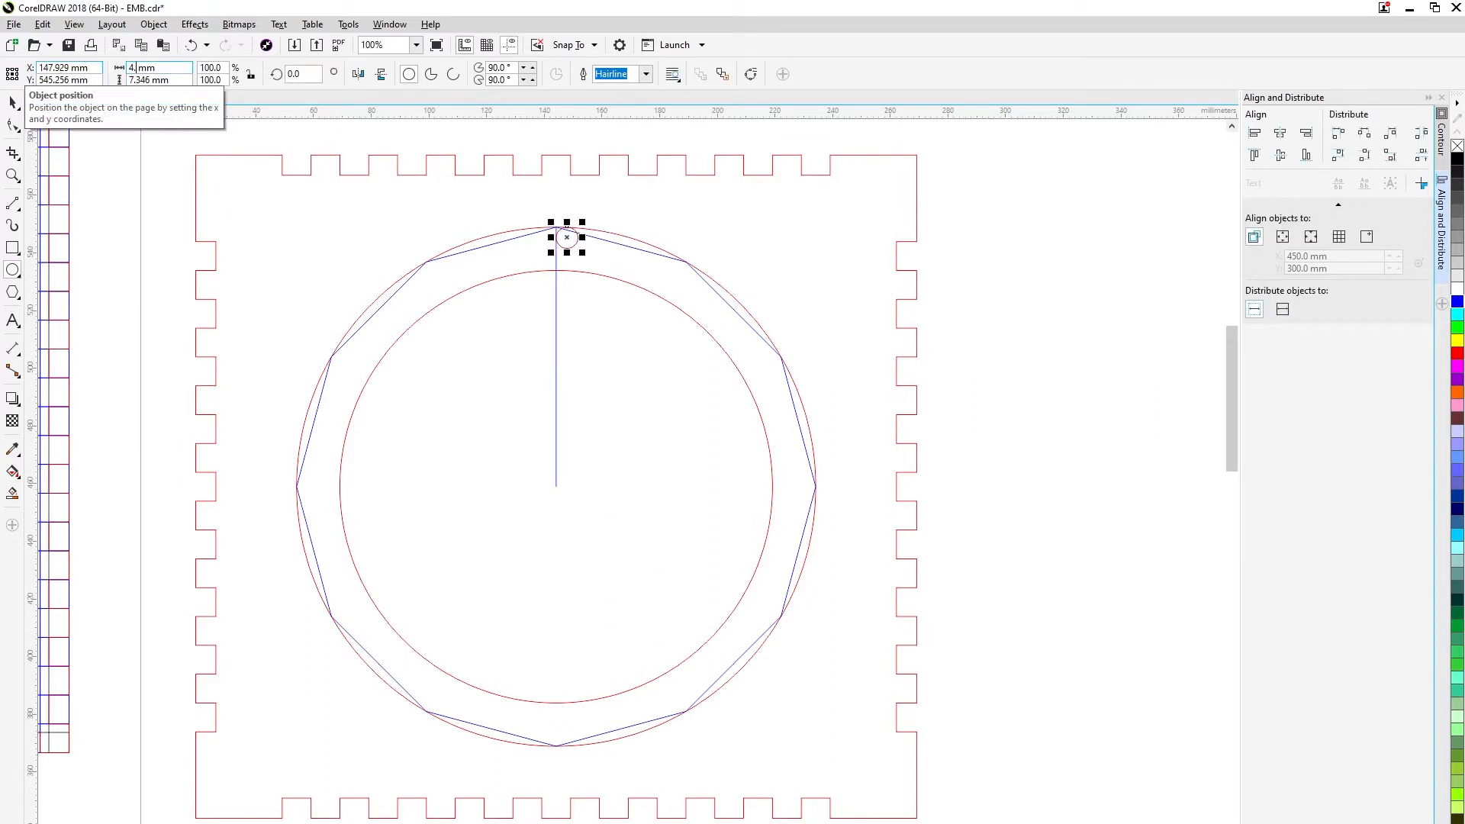
key("Tab")
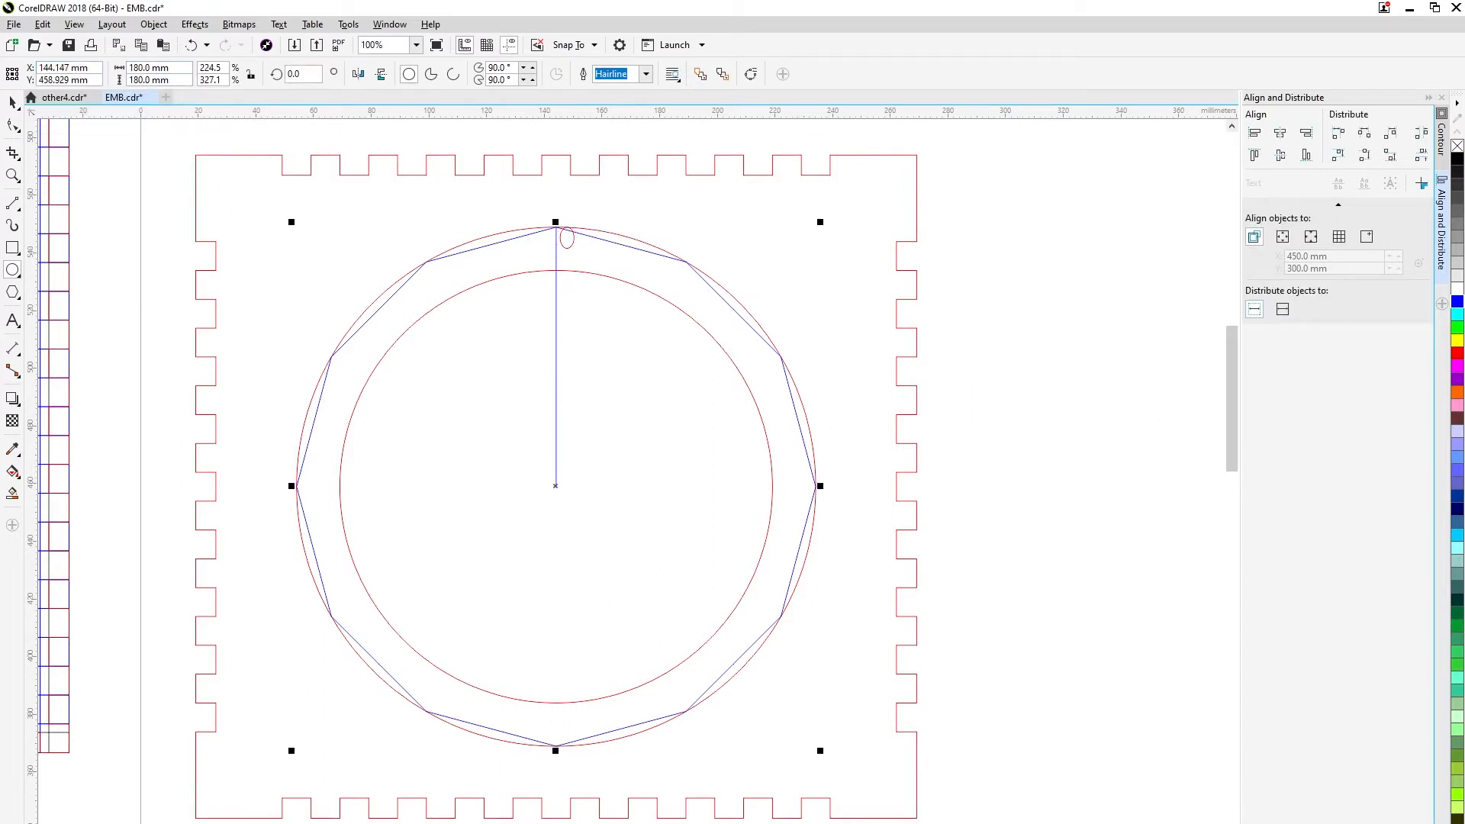
key("ctrl+z")
type("4")
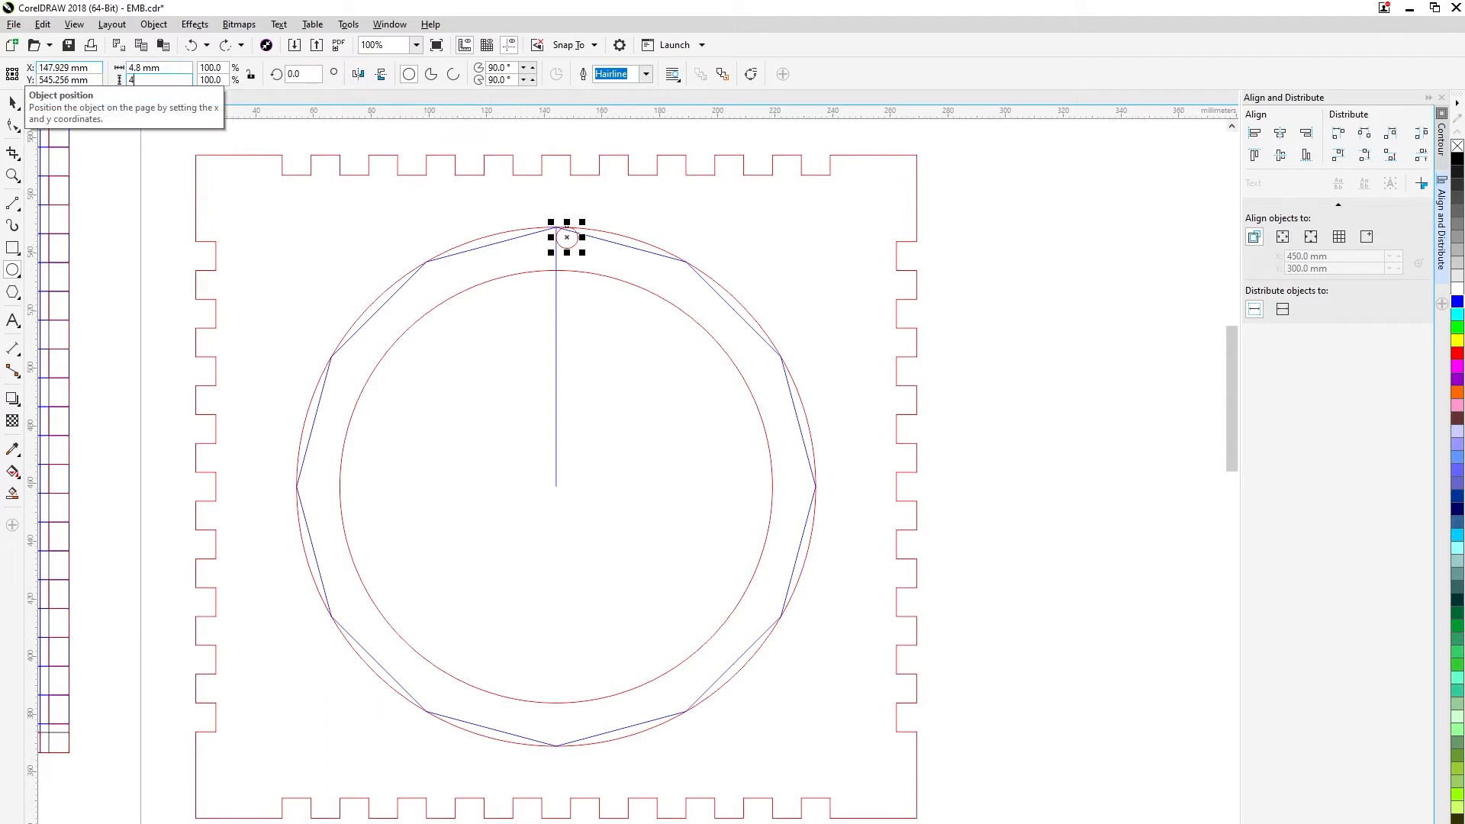
type(".8")
key("Return")
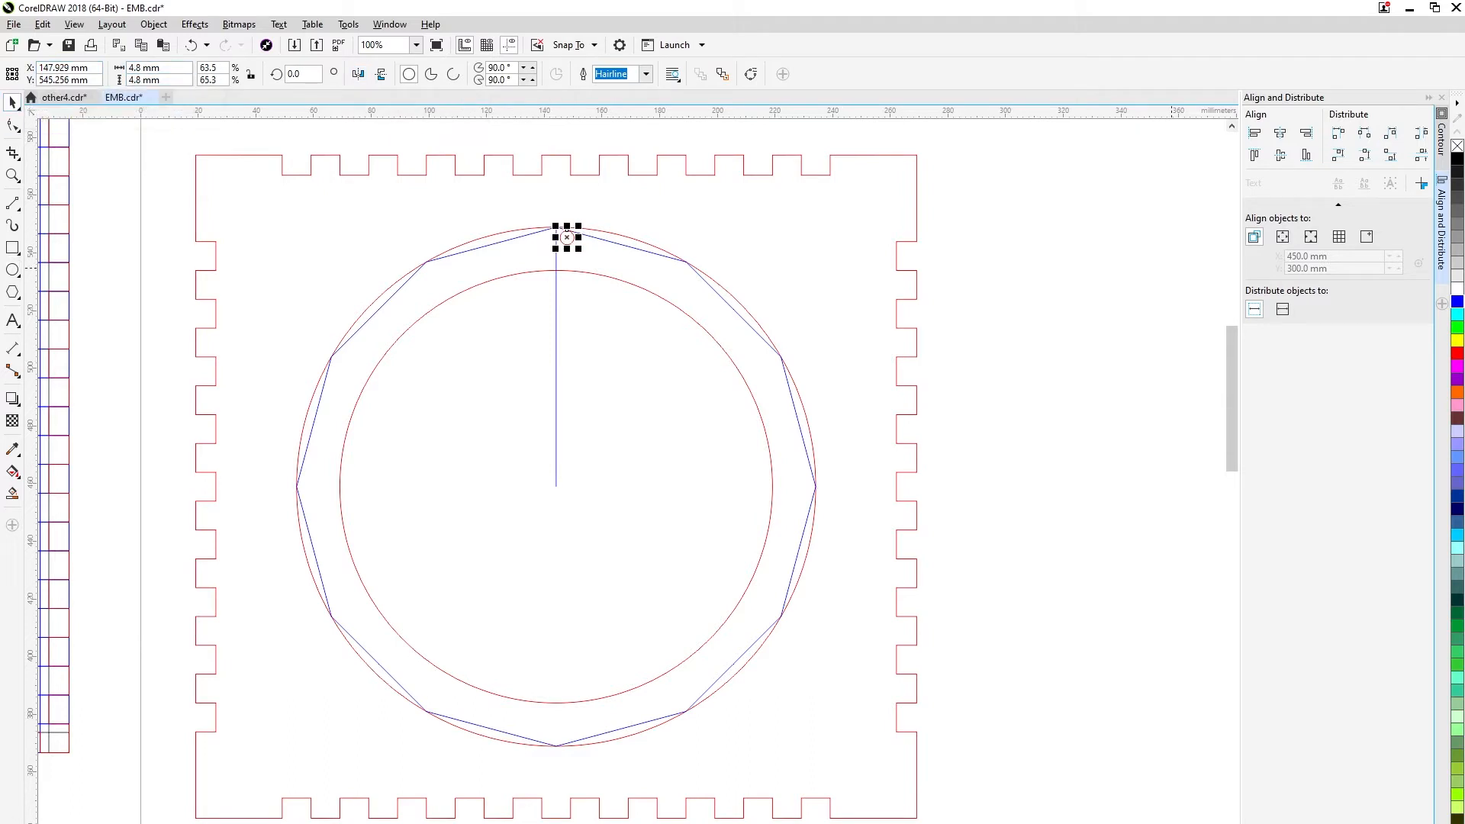
Try centring the 4.8 mm circle on the polygon's top vertex, and delete it.
left_click(970, 252)
scroll(564, 227, "up", 3)
left_click_drag(586, 313, 500, 229)
scroll(561, 227, "down", 3)
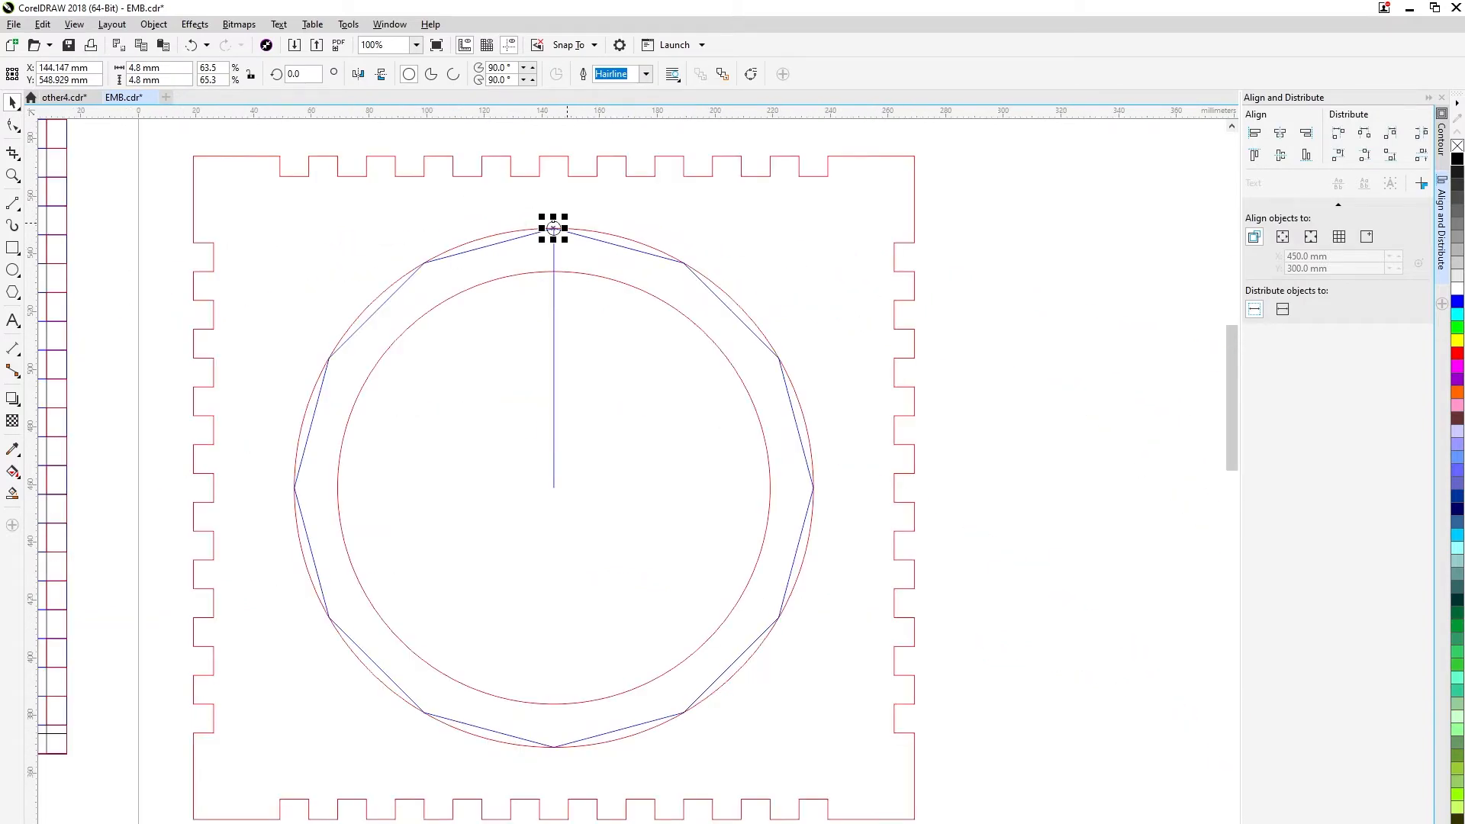
key("Delete")
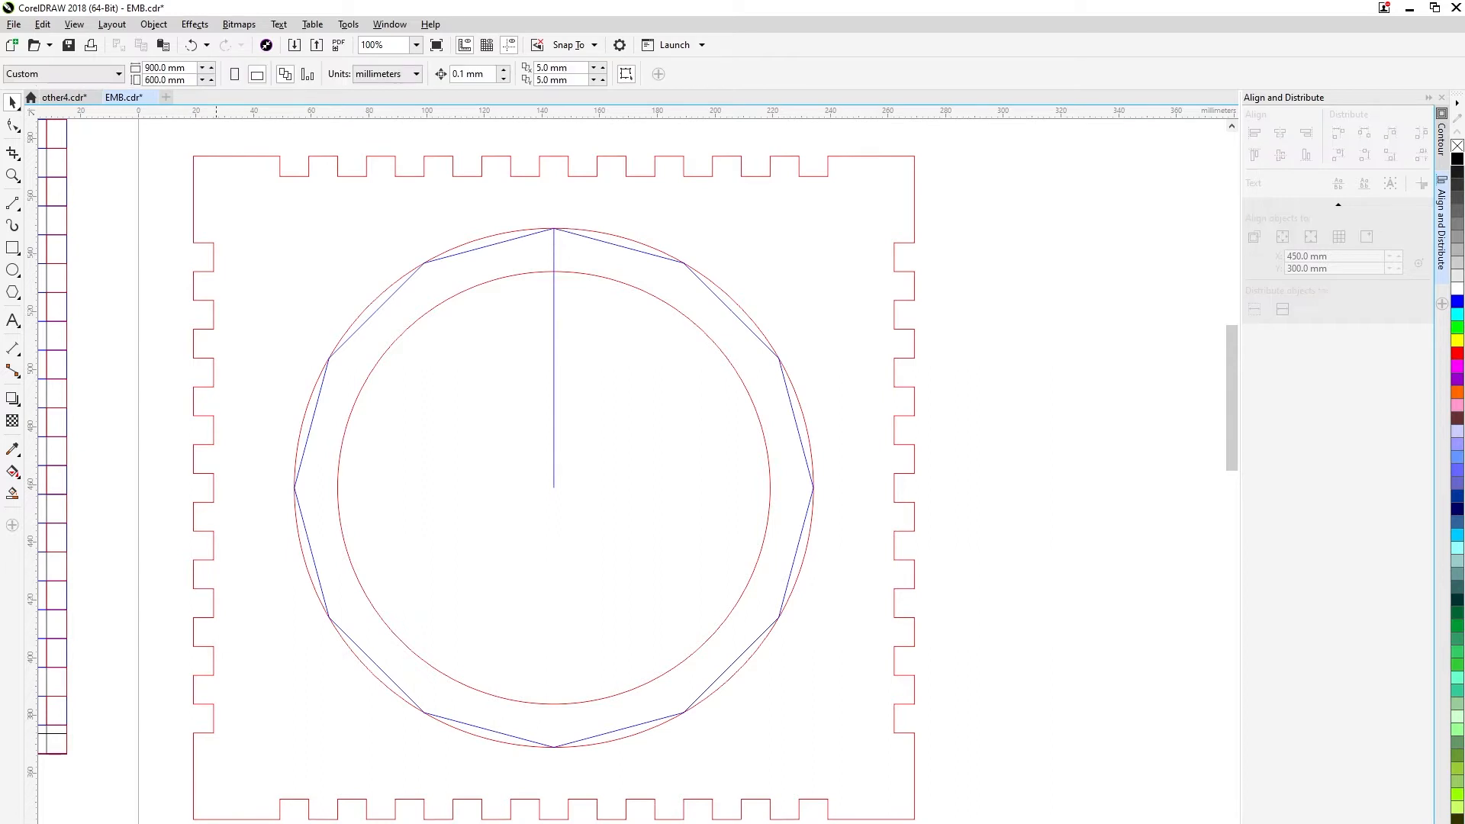
Duplicate the 150 mm circle in place and set the copy's size to 165 × 165 mm.
left_click(12, 269)
left_click(12, 103)
left_click(488, 281)
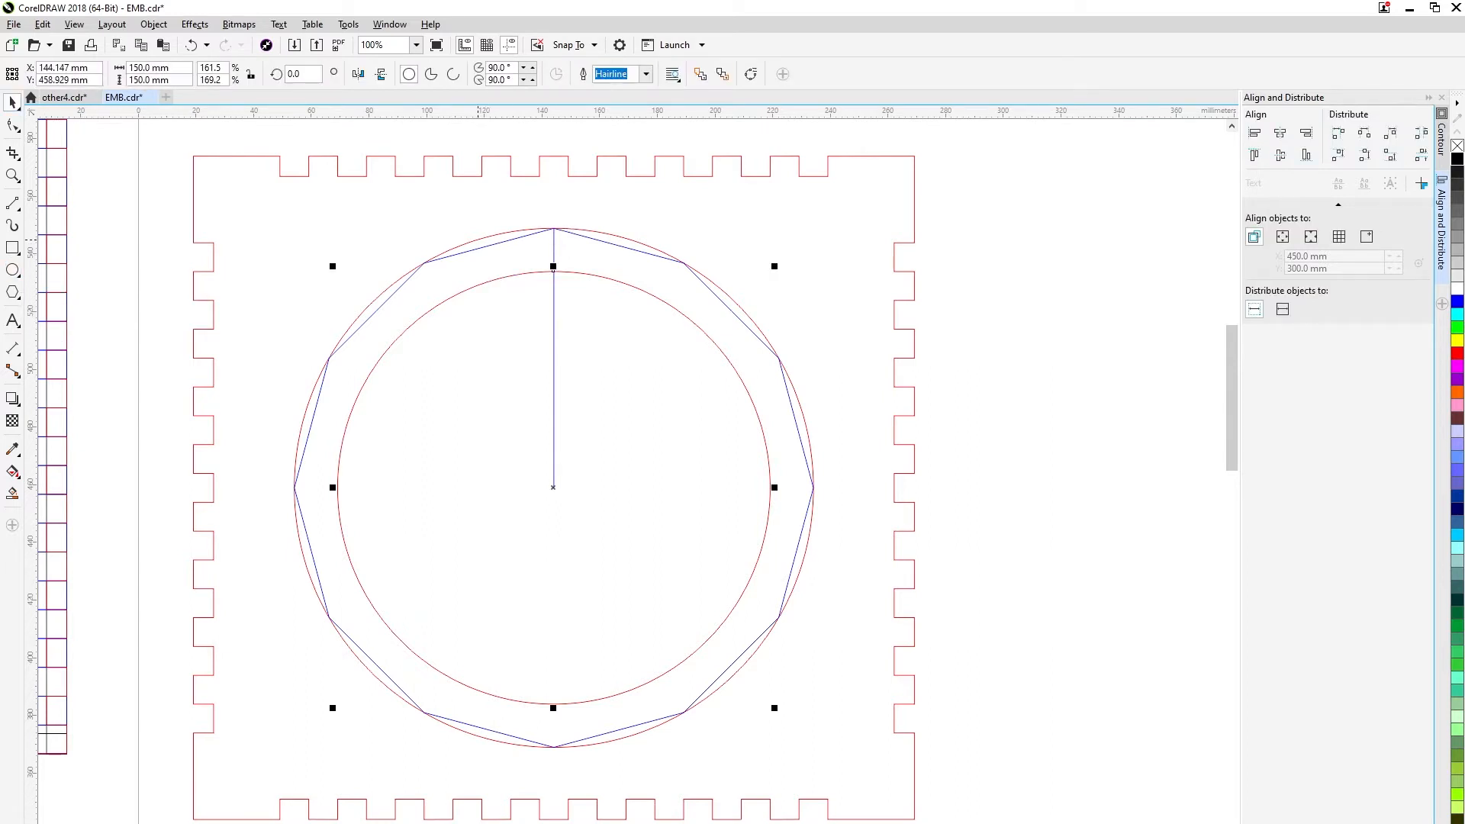
left_click(495, 279)
key("ctrl+v")
left_click_drag(143, 68, 64, 67)
type("165")
key("Return")
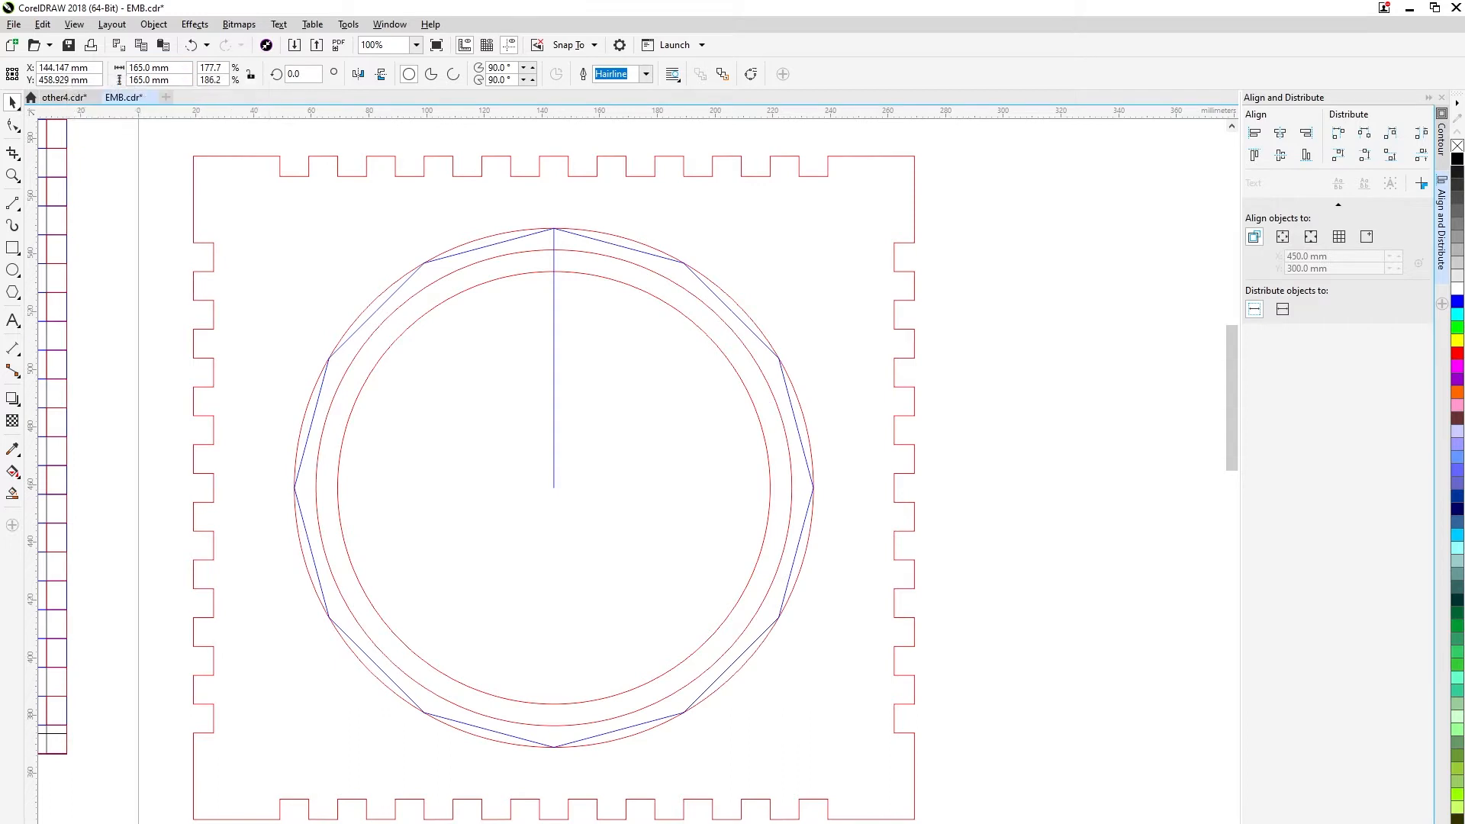
Draw a small circle at the plate's upper-right area and set its size to 4.8 × 4.8 mm.
key("F7")
left_click_drag(760, 238, 780, 267)
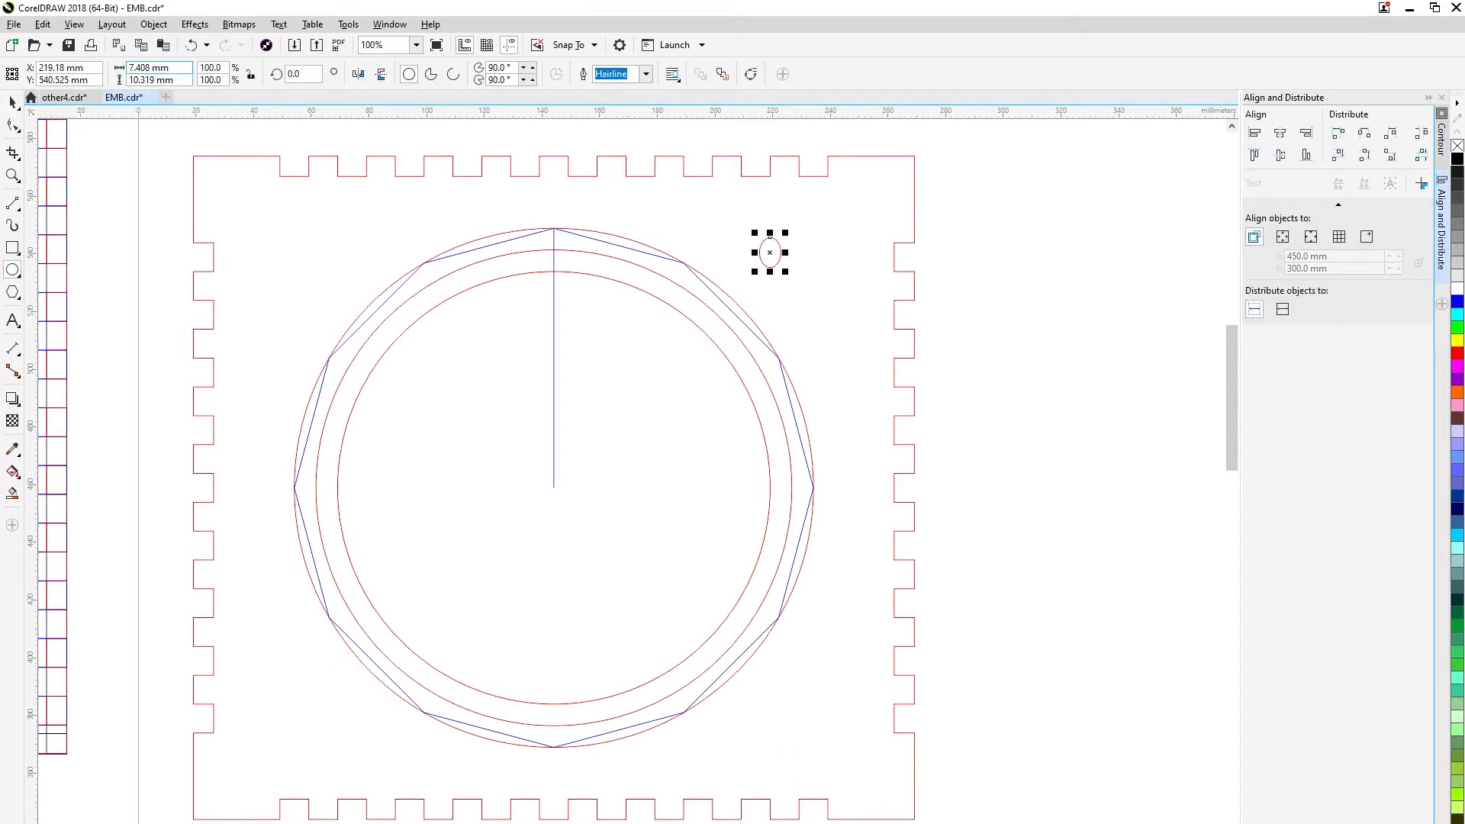
key("Tab")
type("4.8")
key("Return")
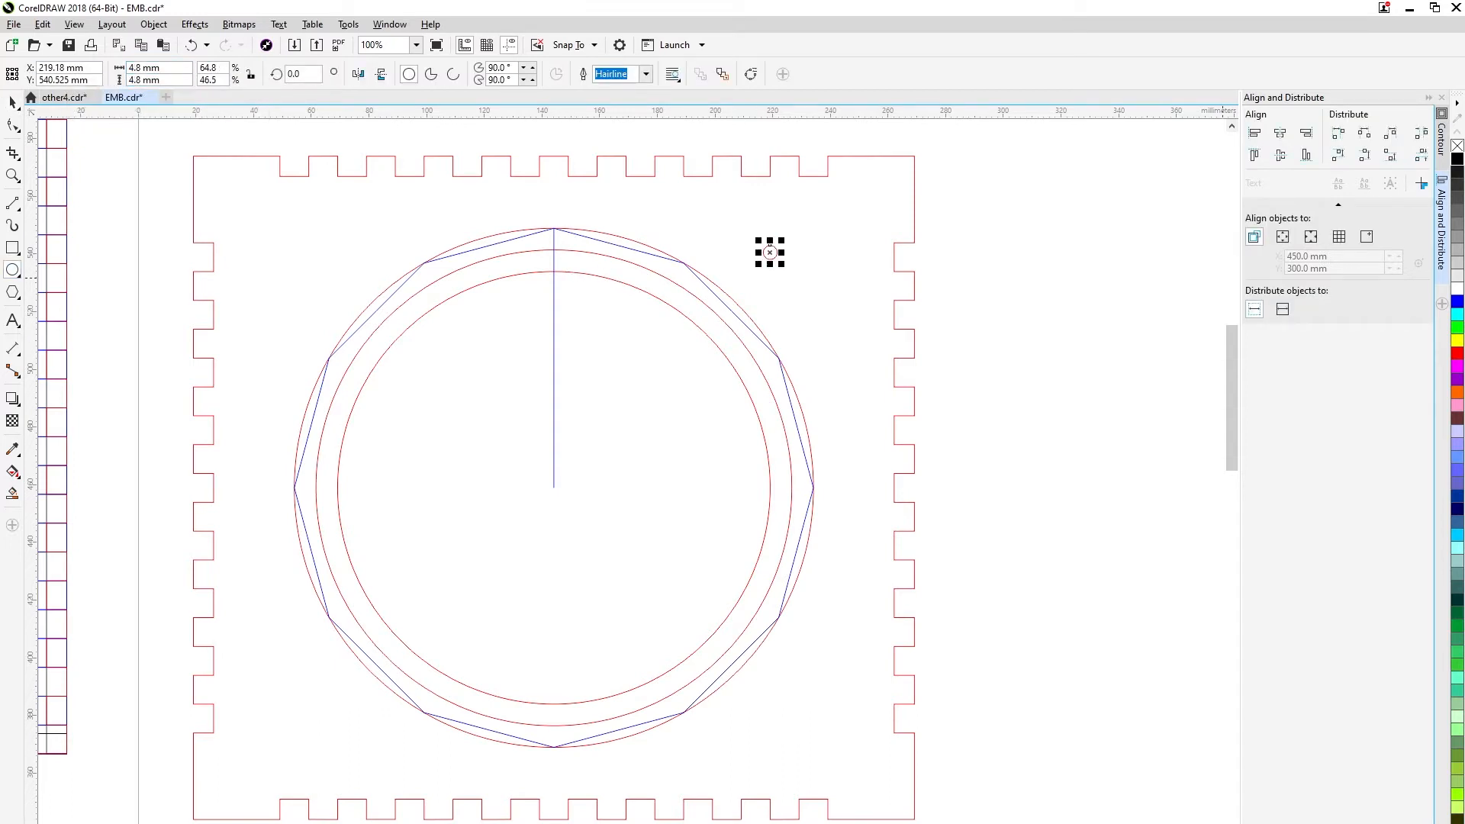
Outline the 4.8 mm circle in black and centre it on the top quadrant of the 165 mm circle.
left_click(12, 102)
left_click(752, 263)
scroll(757, 260, "up", 1)
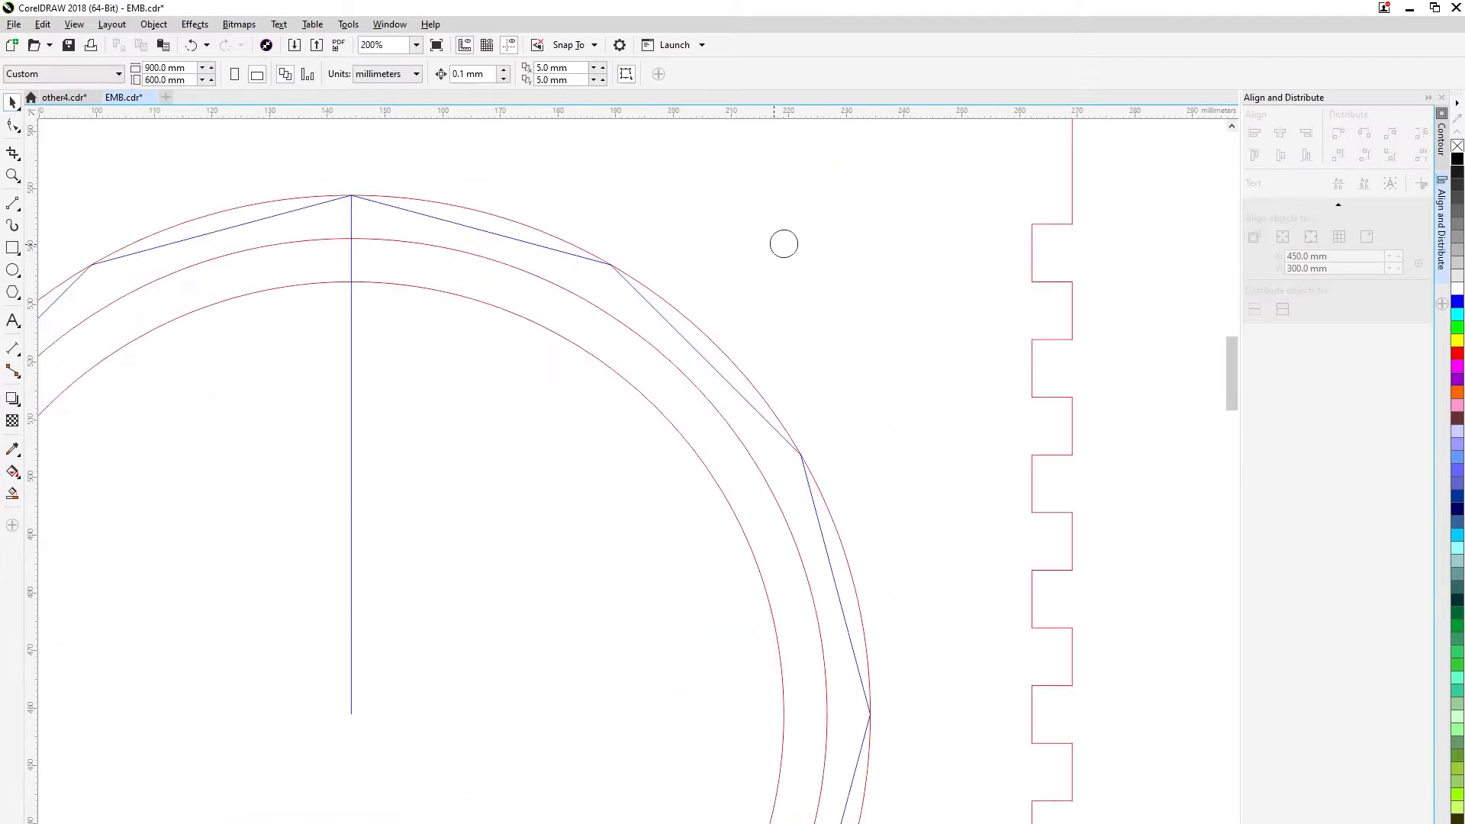
left_click_drag(779, 244, 334, 219)
scroll(368, 260, "up", 1)
scroll(334, 219, "down", 2)
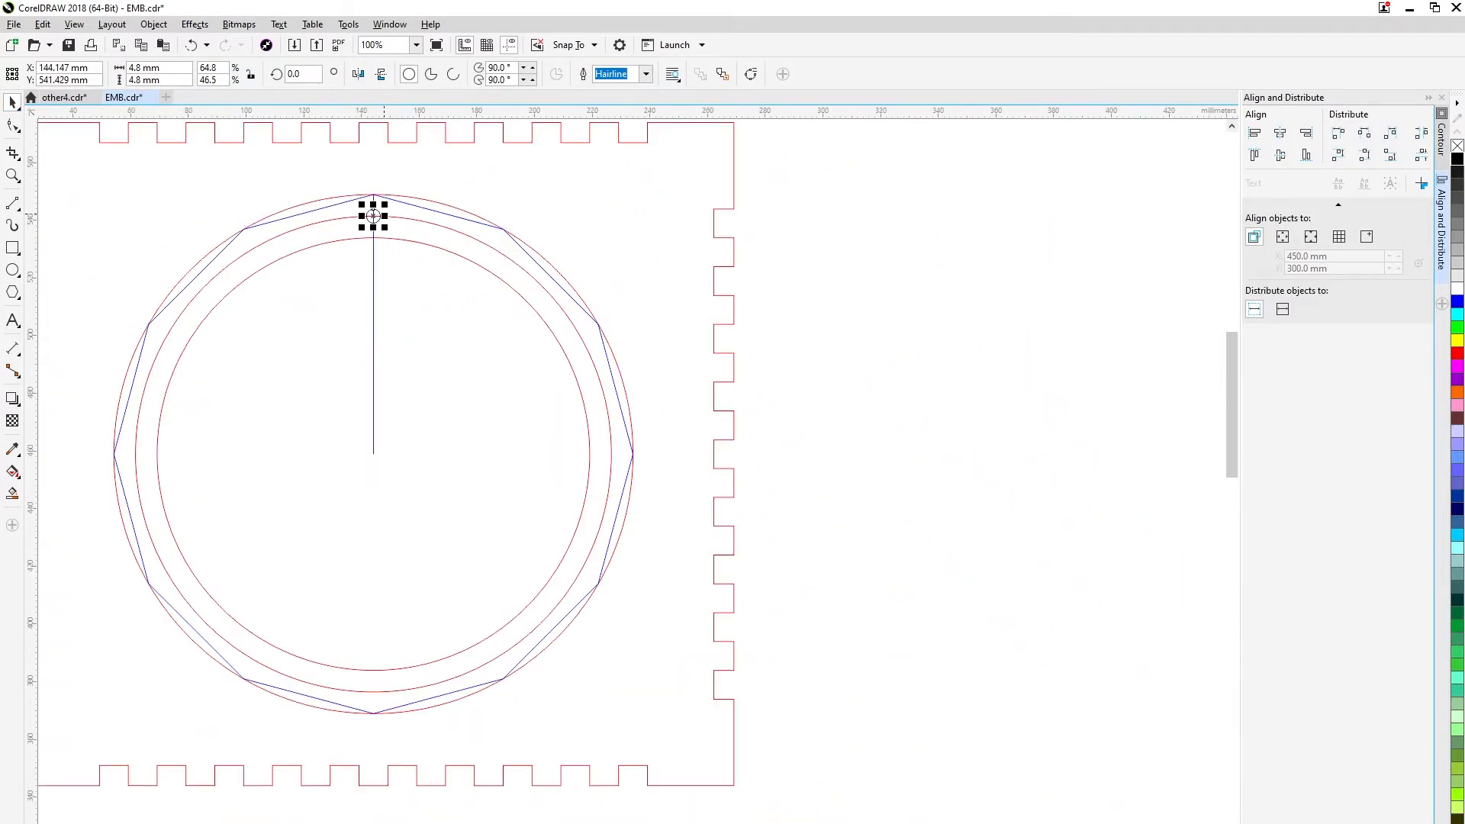
Set the 12-sided polygon's size to 165 × 165 mm.
left_click(489, 226)
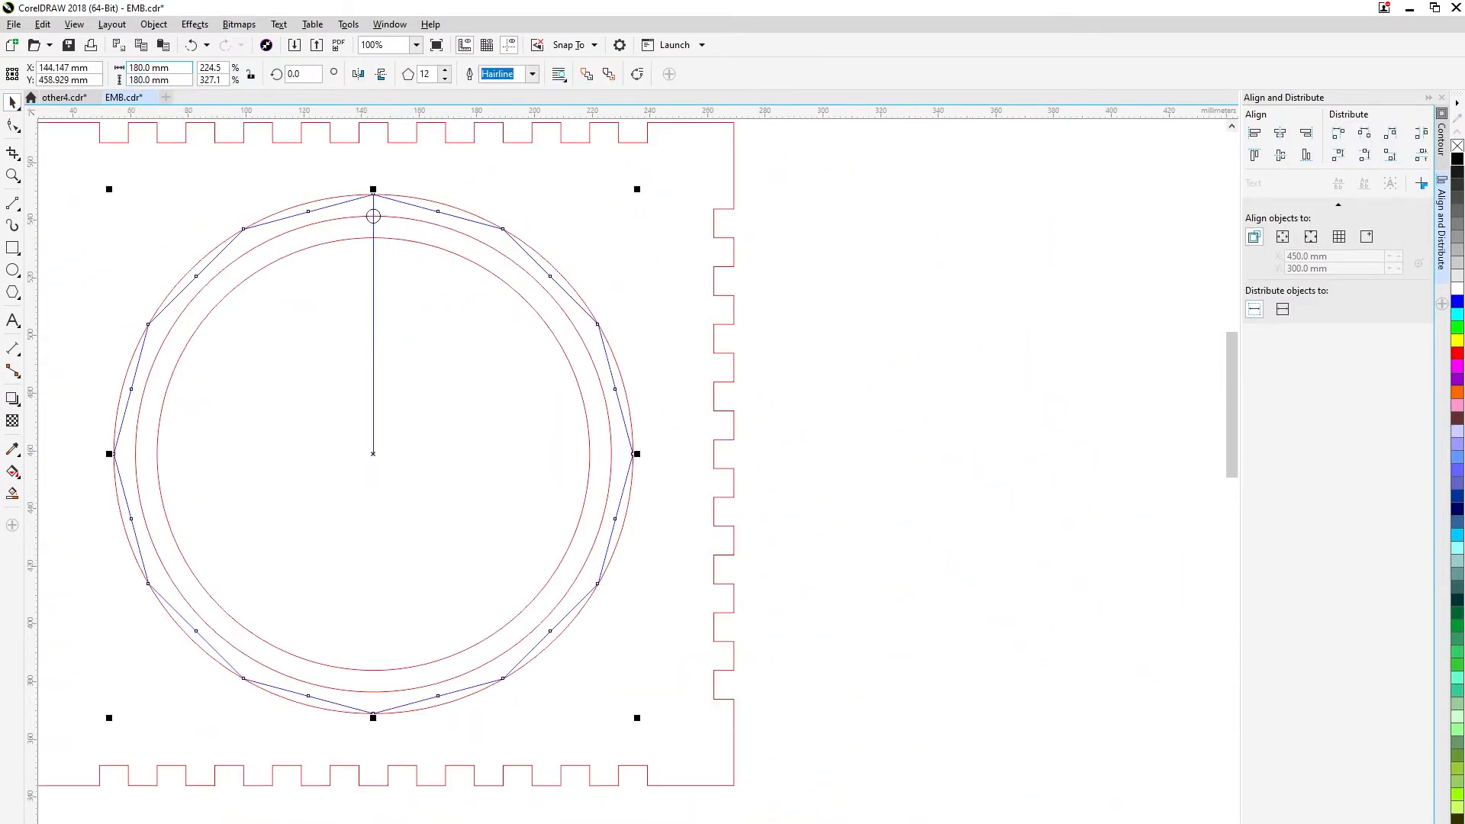
left_click_drag(154, 68, 13, 47)
type("165")
key("Tab")
type("165")
key("Return")
scroll(370, 221, "up", 2)
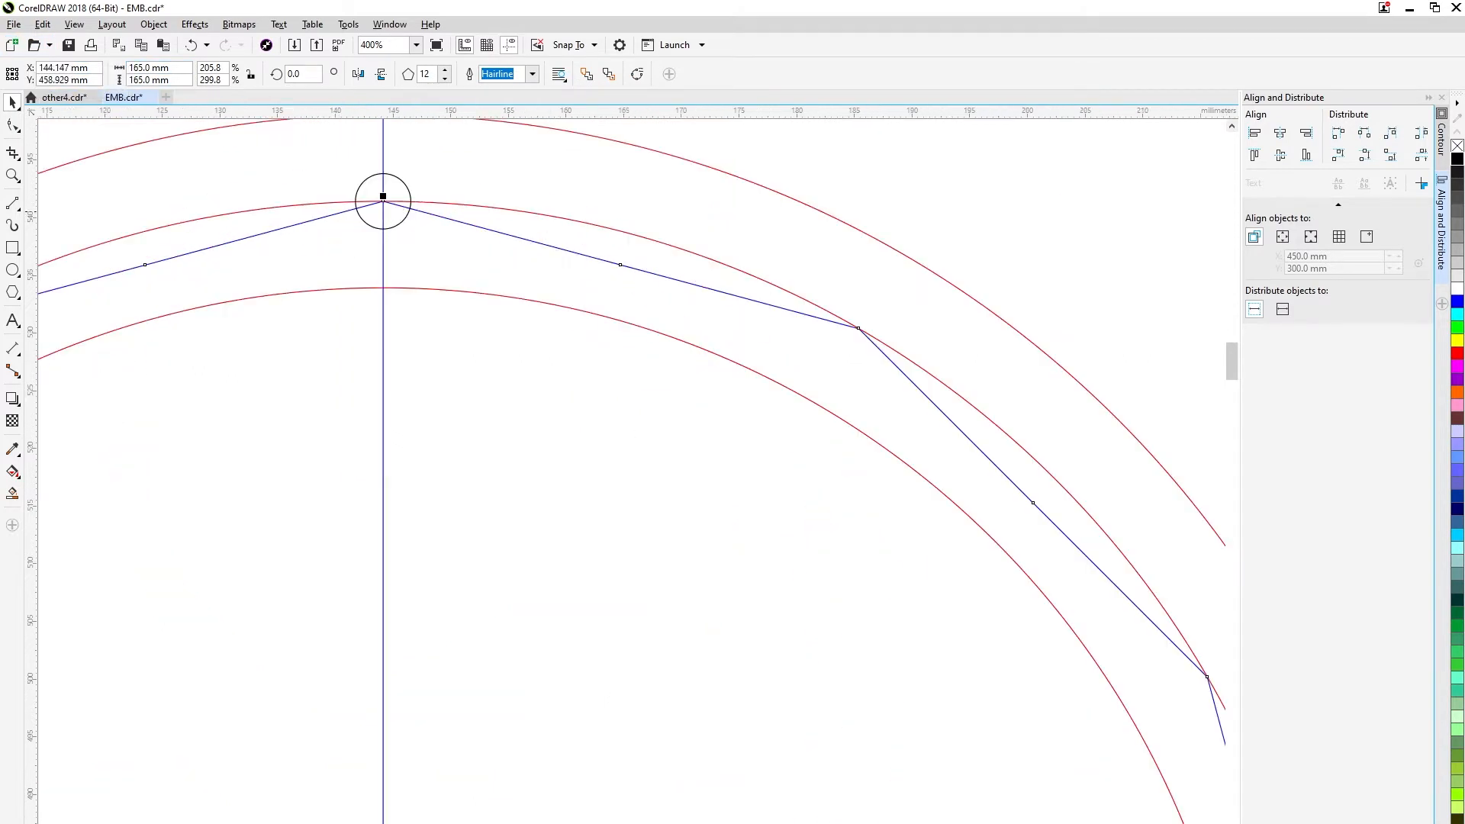
scroll(384, 197, "down", 1)
Copy the 4.8 mm hole onto the next two polygon vertices clockwise from the top.
left_click(396, 191)
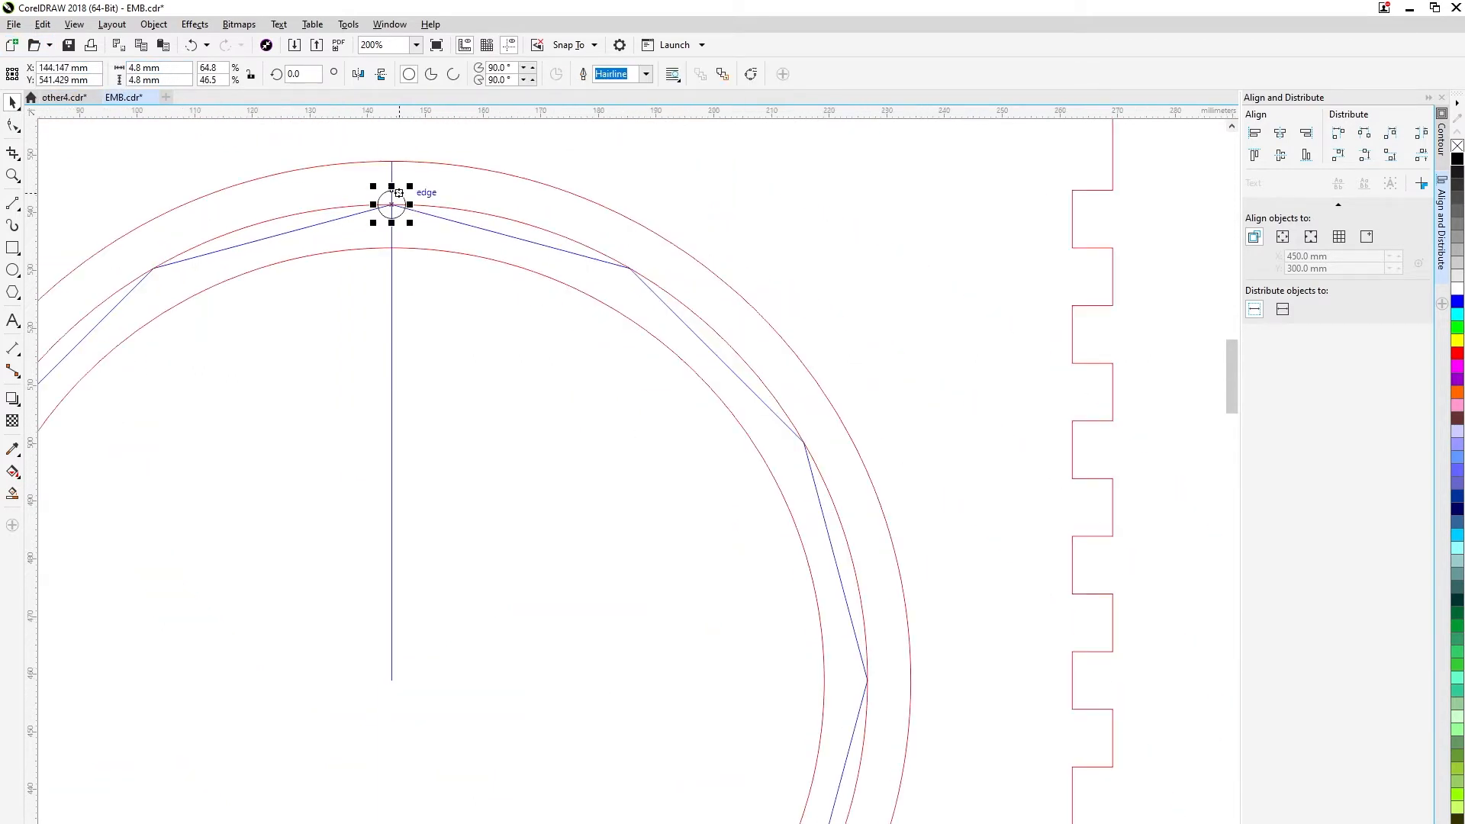
key("ctrl+c")
key("ctrl+v")
left_click_drag(391, 204, 958, 629)
scroll(649, 256, "up", 1)
right_click(956, 502)
scroll(940, 532, "down", 2)
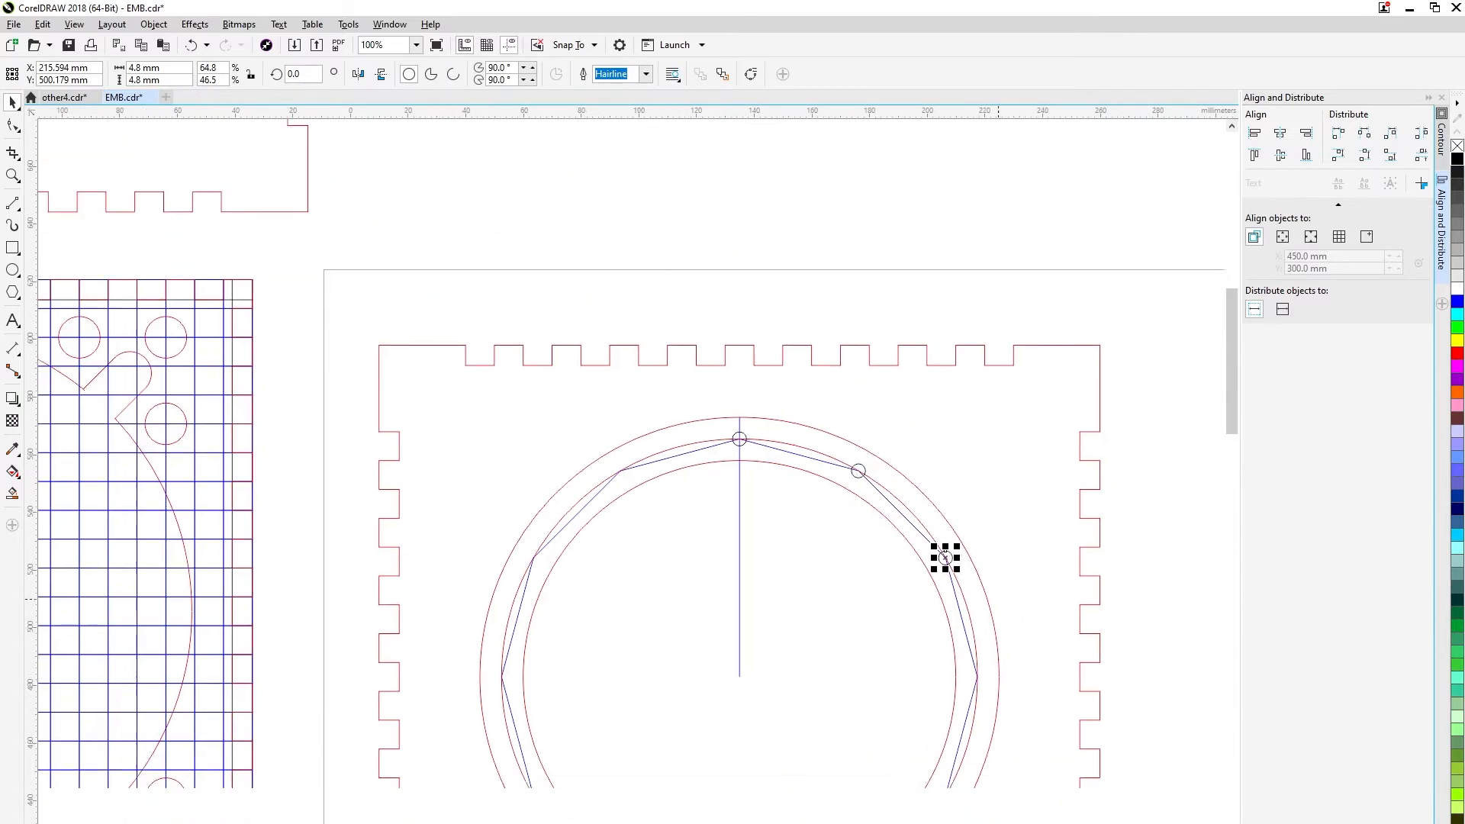
Copy the 4.8 mm hole onto the polygon's rightmost vertex and the next vertex below it.
left_click(842, 430)
left_click_drag(840, 430, 956, 636)
right_click(955, 635)
scroll(962, 634, "up", 2)
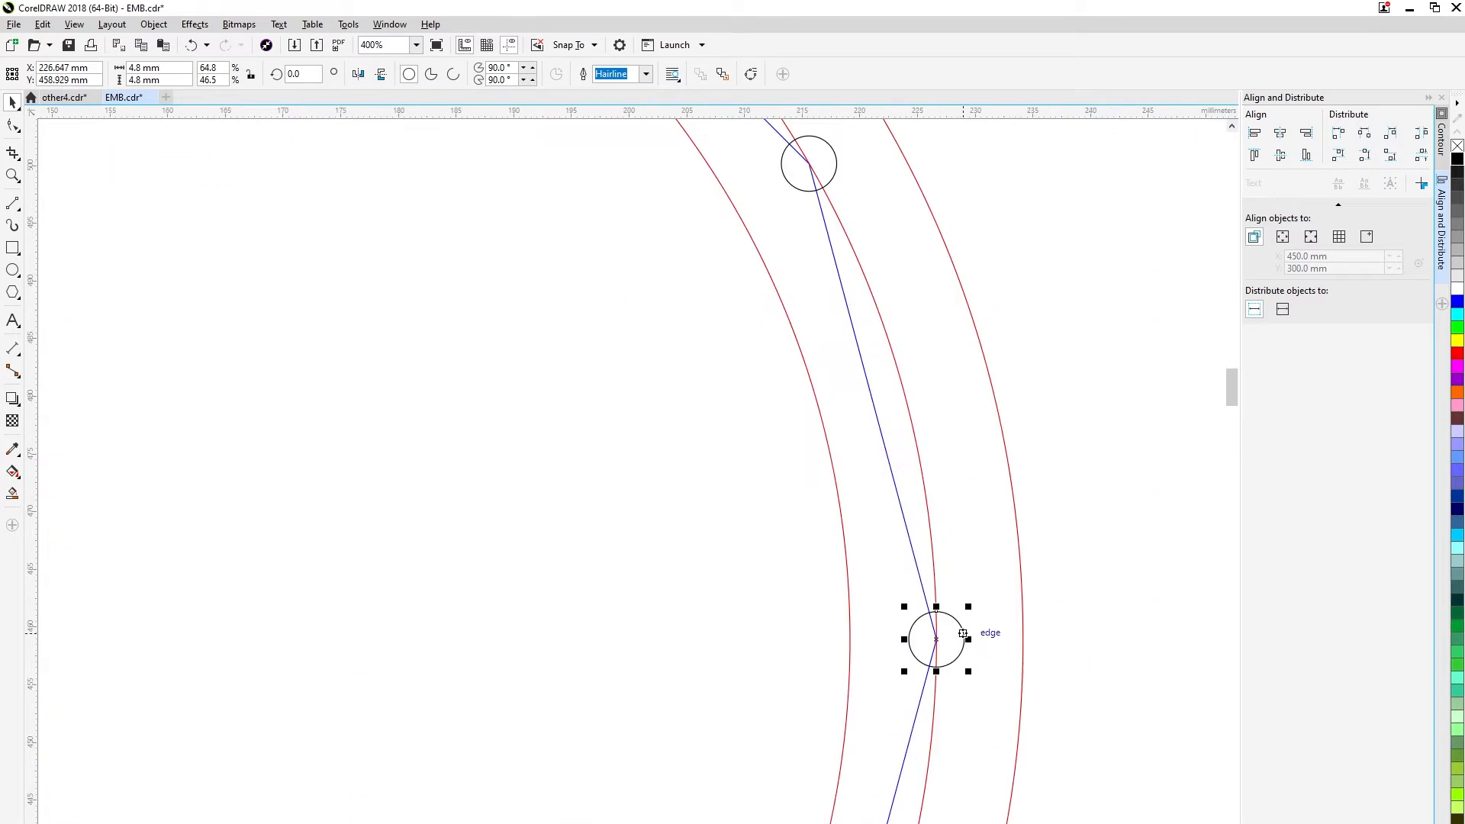
scroll(951, 632, "down", 2)
left_click(835, 428)
left_click_drag(830, 428, 915, 753)
right_click(915, 753)
scroll(915, 753, "up", 2)
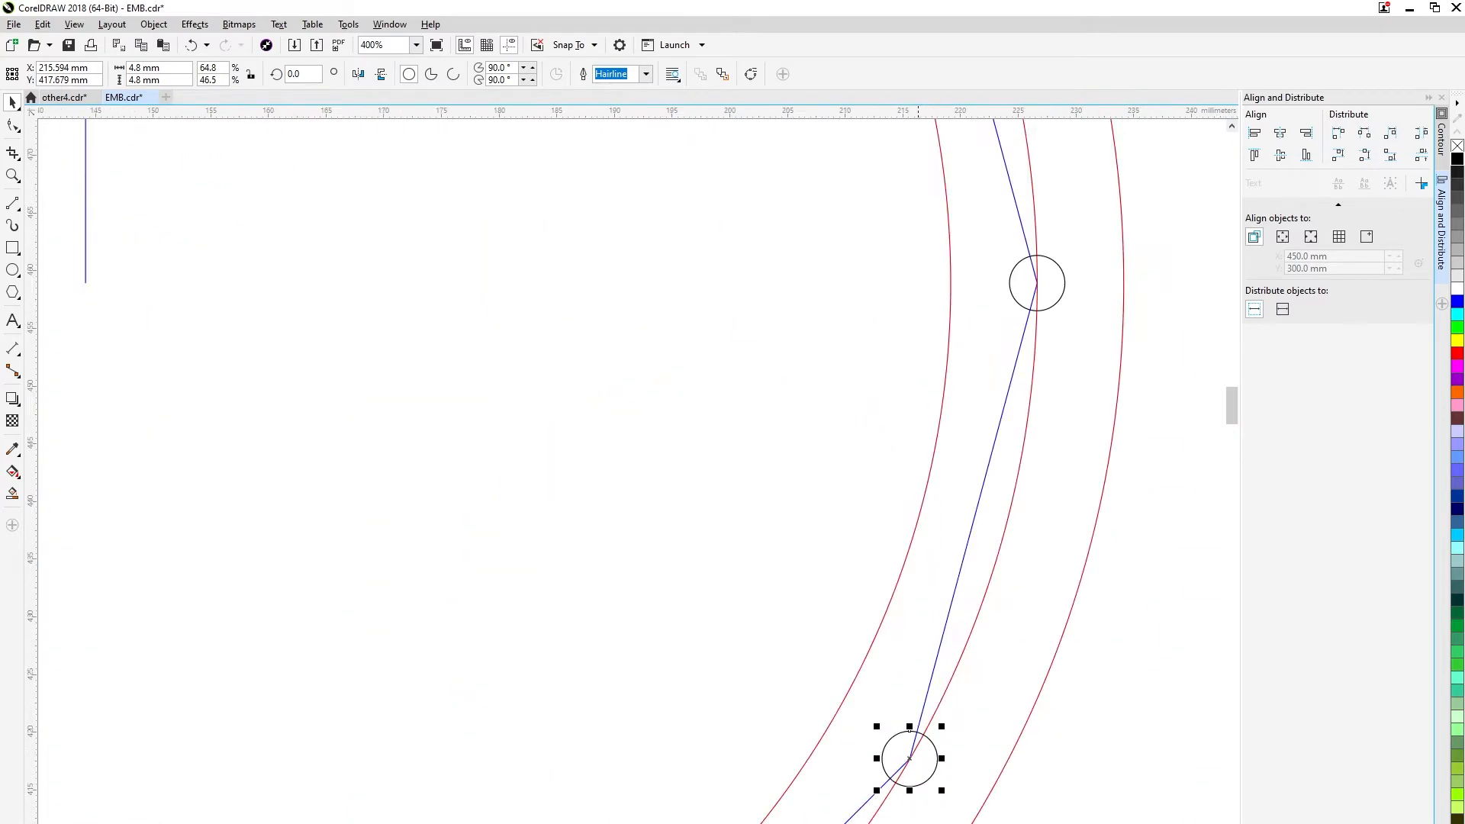
scroll(908, 755, "down", 2)
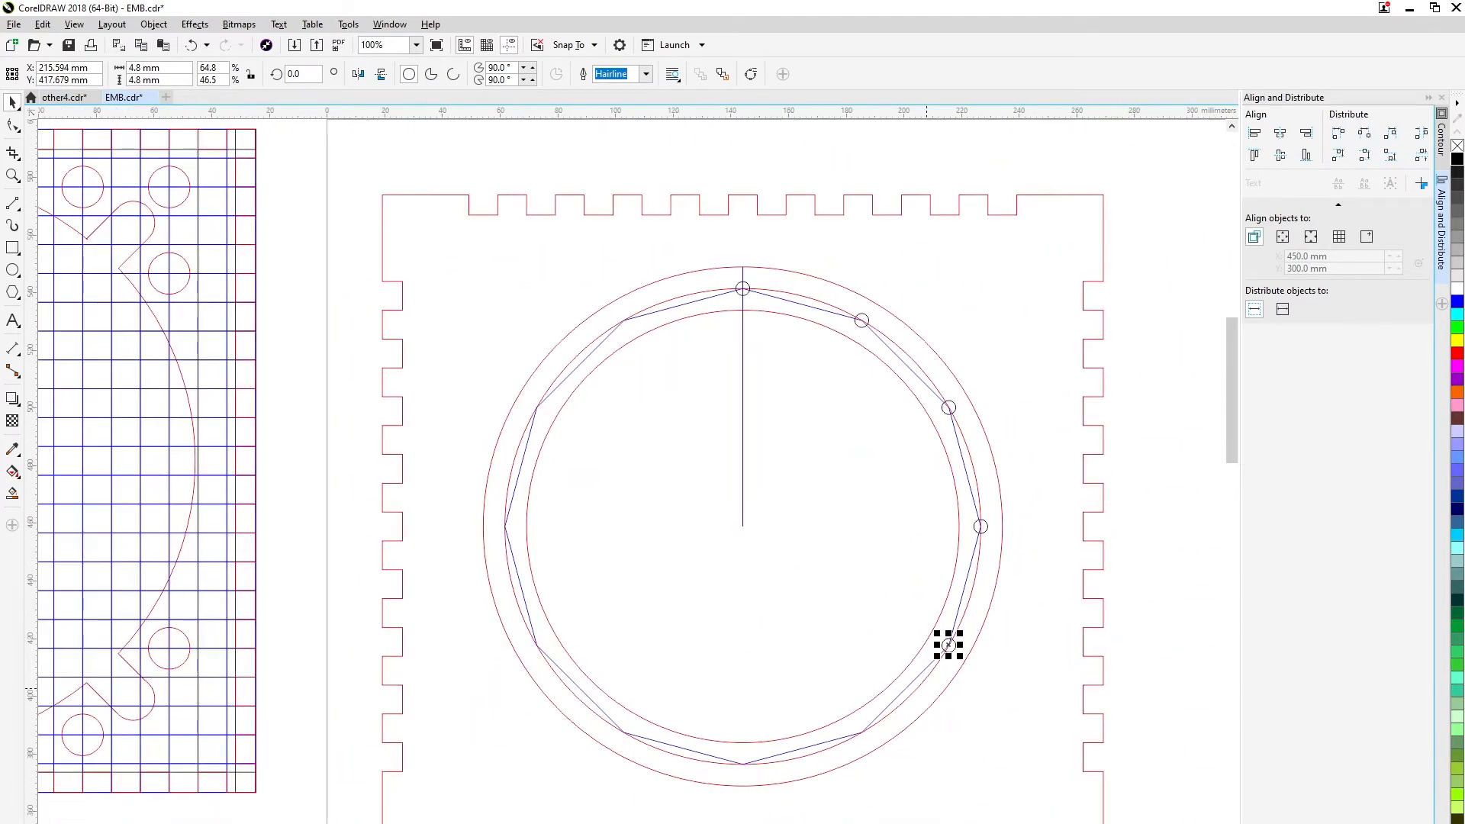
scroll(948, 645, "up", 1)
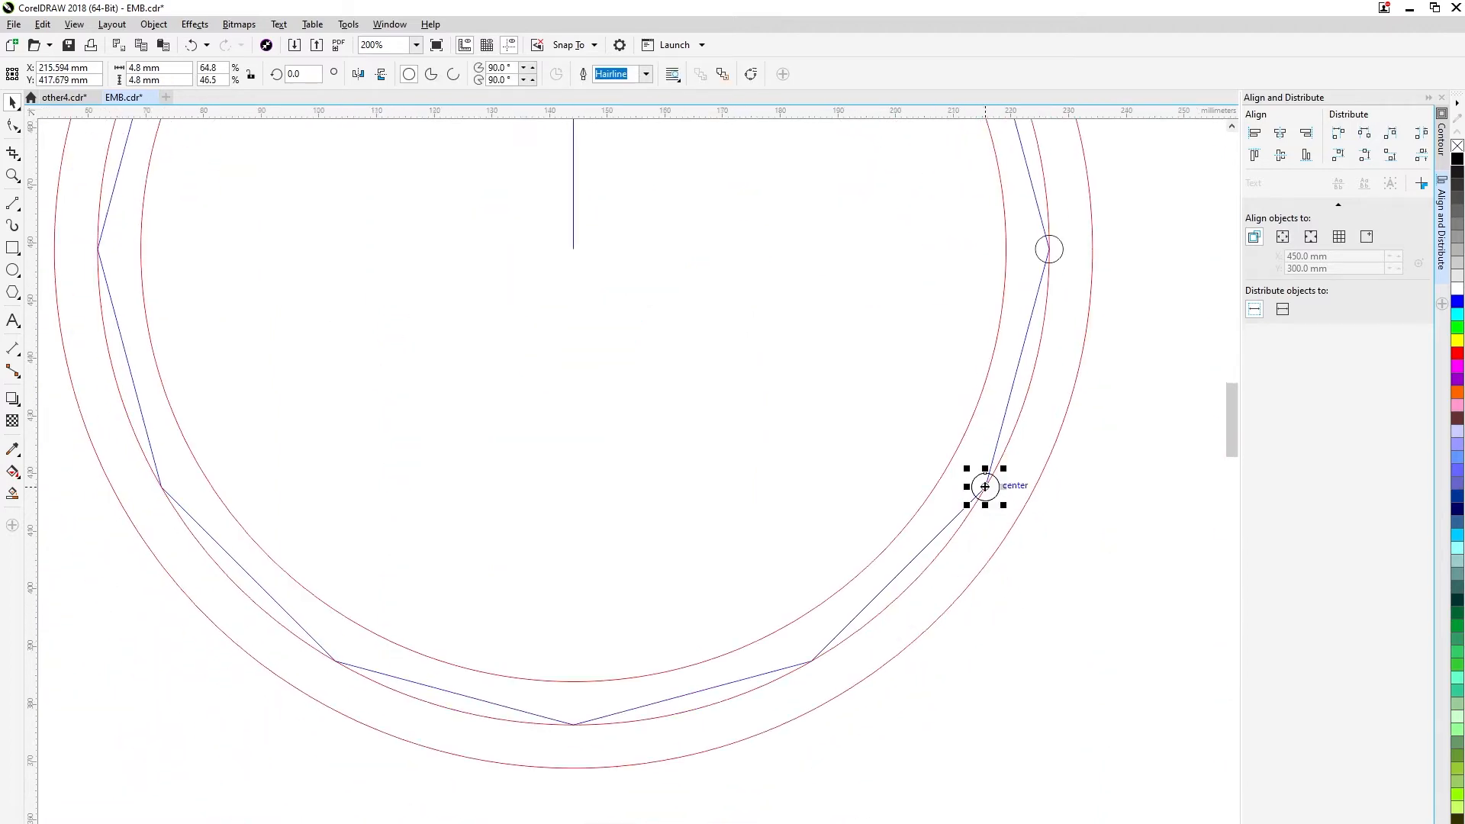
Copy the 4.8 mm hole onto the polygon's bottom vertex and the vertices on either side of it.
left_click_drag(906, 635, 811, 661)
scroll(811, 661, "down", 1)
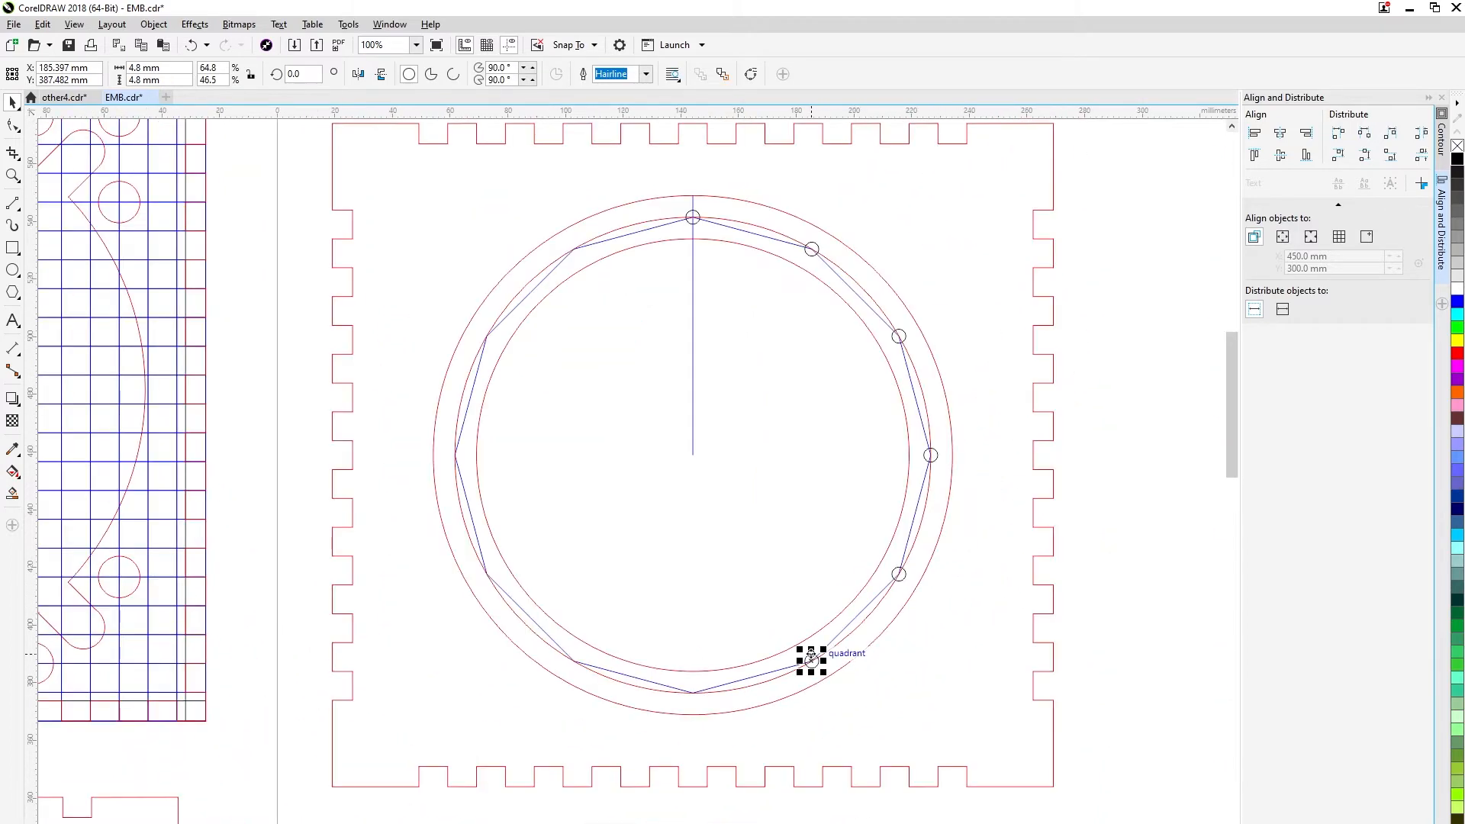
left_click(899, 574)
left_click_drag(899, 574, 573, 661)
right_click(693, 693)
Copy the 4.8 mm hole onto the polygon's leftmost vertex and the vertex just below it.
left_click(899, 579)
left_click(899, 574)
left_click_drag(486, 574, 486, 574)
right_click(487, 574)
left_click(905, 574)
left_click_drag(899, 574, 298, 106)
right_click(455, 455)
Copy the 4.8 mm hole onto the polygon vertex immediately left of the top one.
scroll(455, 455, "up", 2)
left_click_drag(455, 450, 211, 359)
left_click_drag(993, 458, 290, 496)
left_click_drag(916, 229, 864, 323)
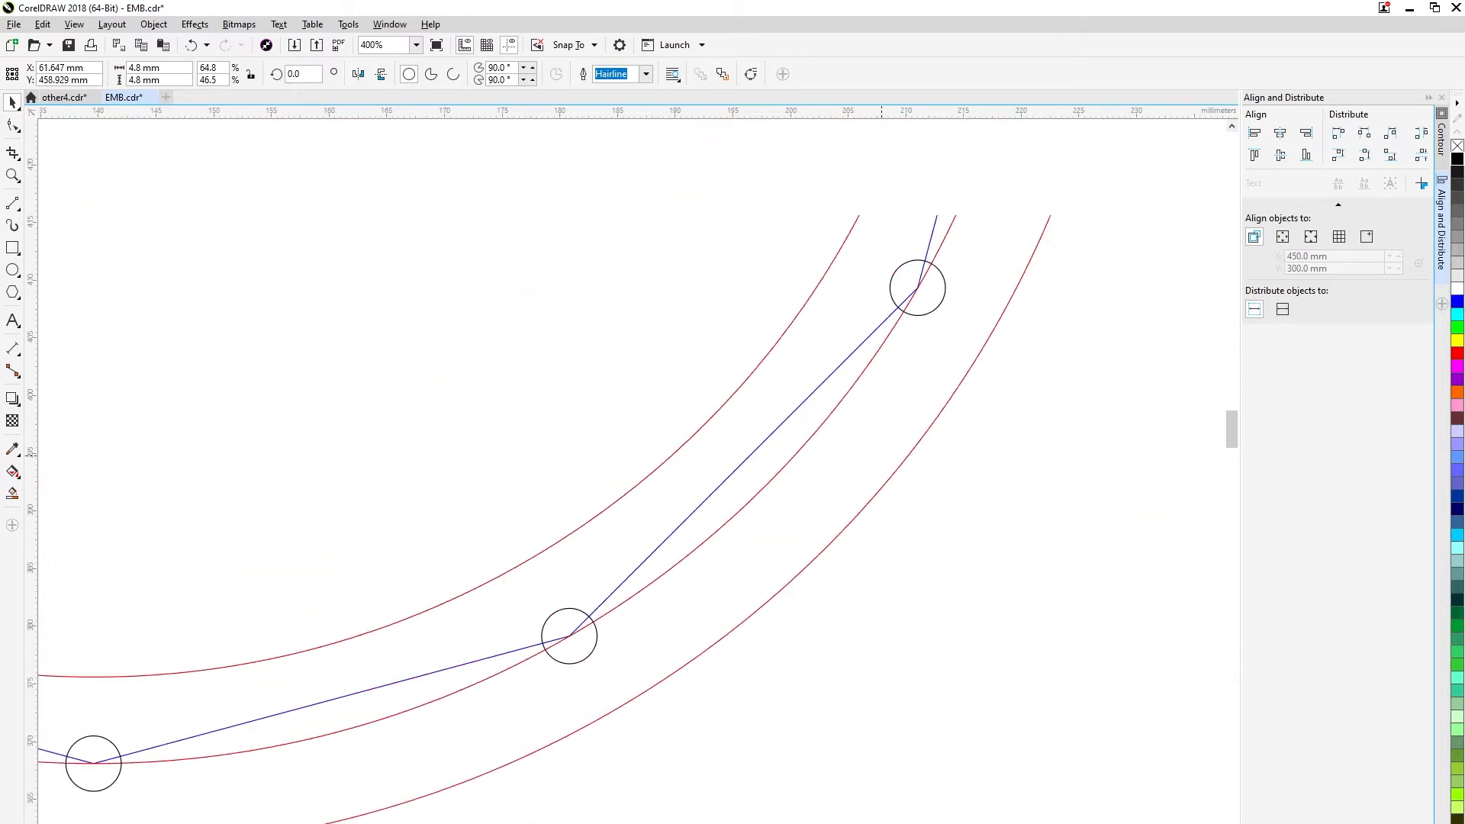
left_click_drag(969, 130, 846, 499)
scroll(846, 500, "down", 1)
scroll(824, 445, "down", 1)
scroll(851, 269, "up", 2)
left_click_drag(851, 269, 1020, 497)
left_click_drag(402, 229, 299, 428)
left_click(794, 281)
right_click(659, 235)
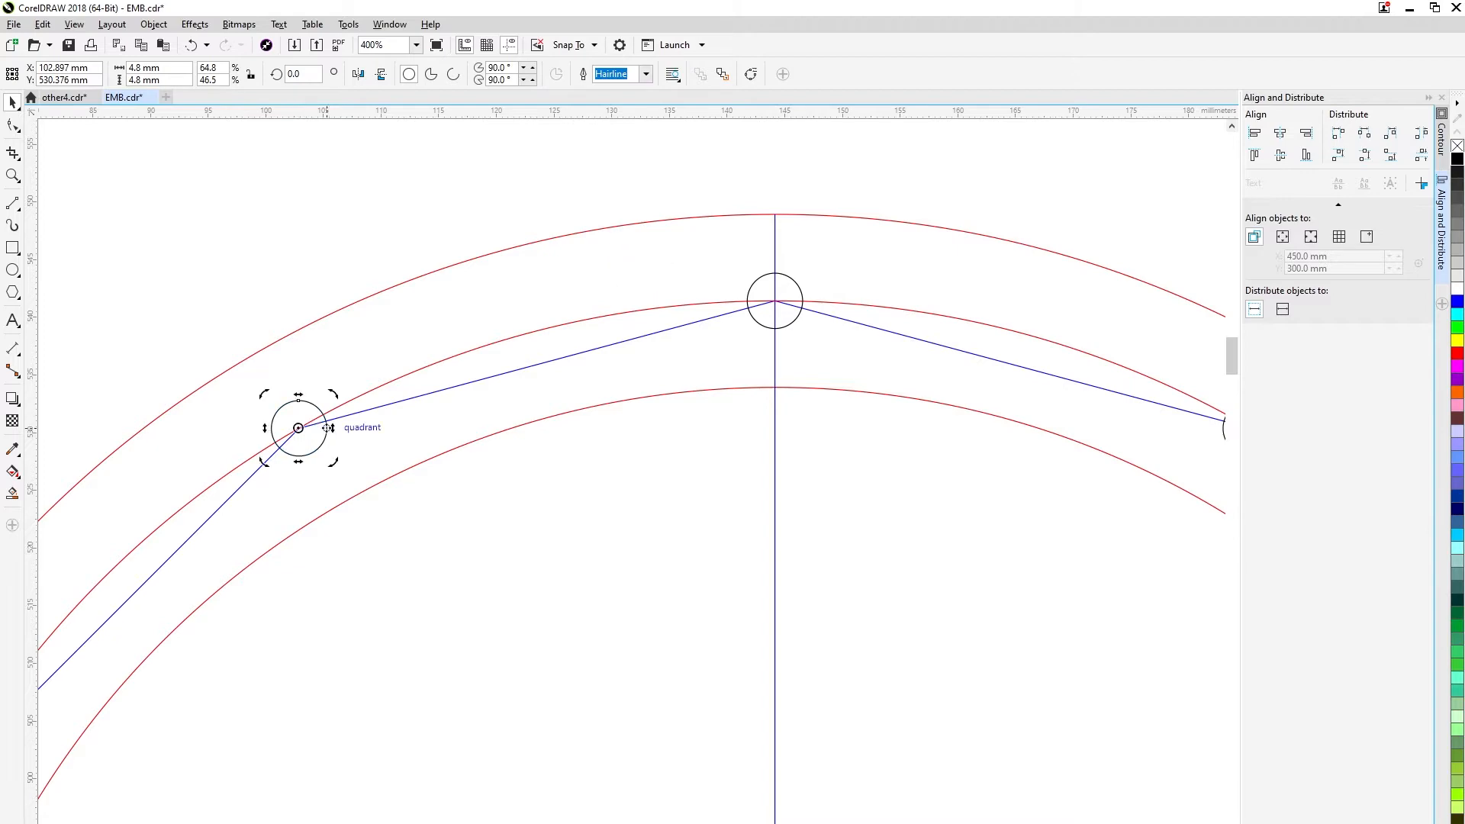
Copy the 4.8 mm hole onto the last empty polygon vertex on the upper left.
left_click(802, 301)
left_click_drag(802, 301, 598, 485)
scroll(1024, 247, "down", 1)
left_click(1024, 247)
right_click(597, 486)
scroll(602, 484, "up", 1)
scroll(618, 477, "down", 2)
left_click_drag(808, 355, 665, 207)
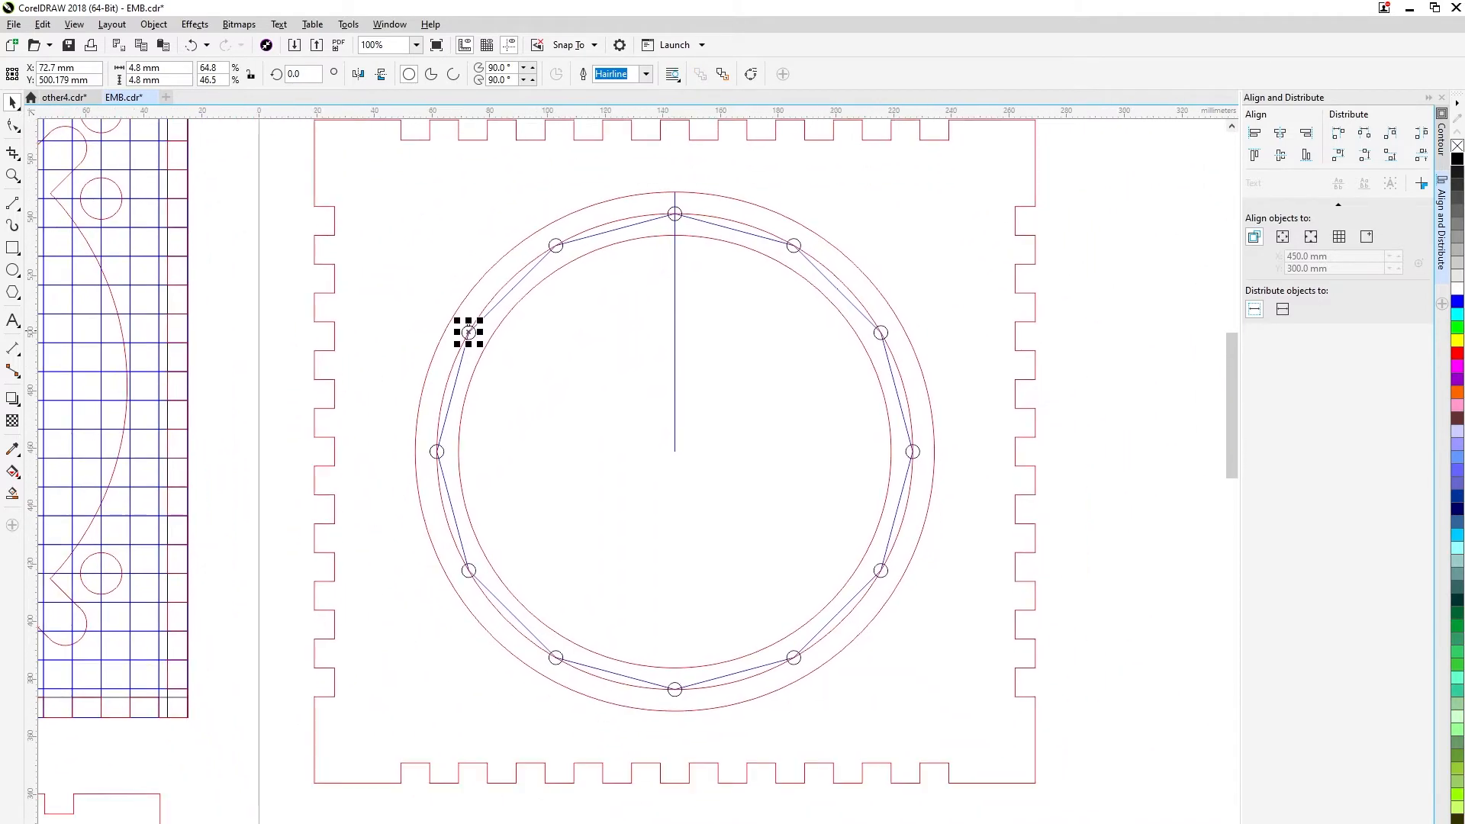
Delete the vertical centre line, the 165 mm circle, the 12-sided polygon and the 180 mm circle.
left_click(685, 293)
left_click(676, 297)
key("Delete")
left_click(715, 218)
key("Delete")
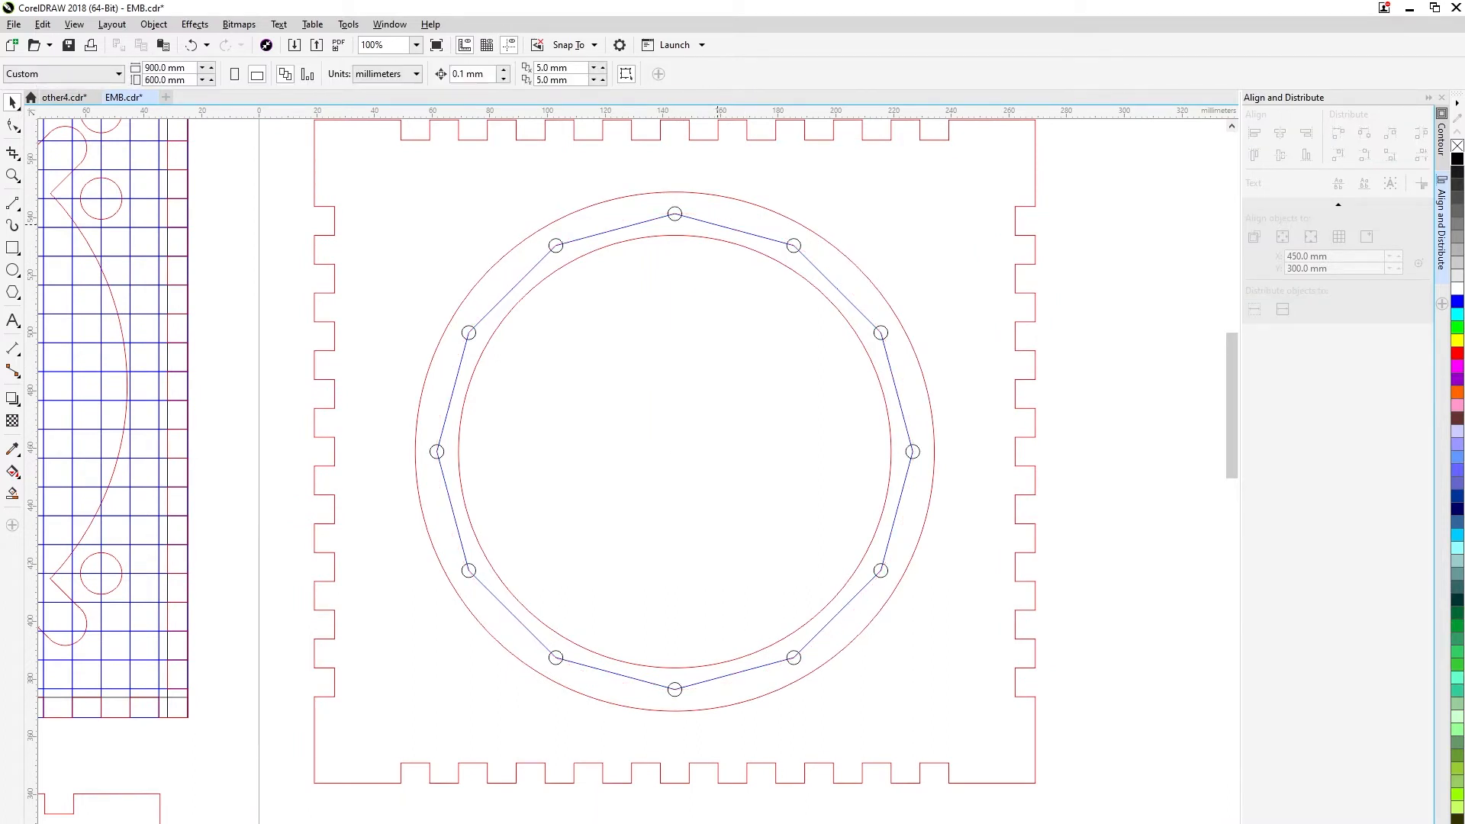
left_click(725, 226)
key("Delete")
left_click(749, 202)
key("Delete")
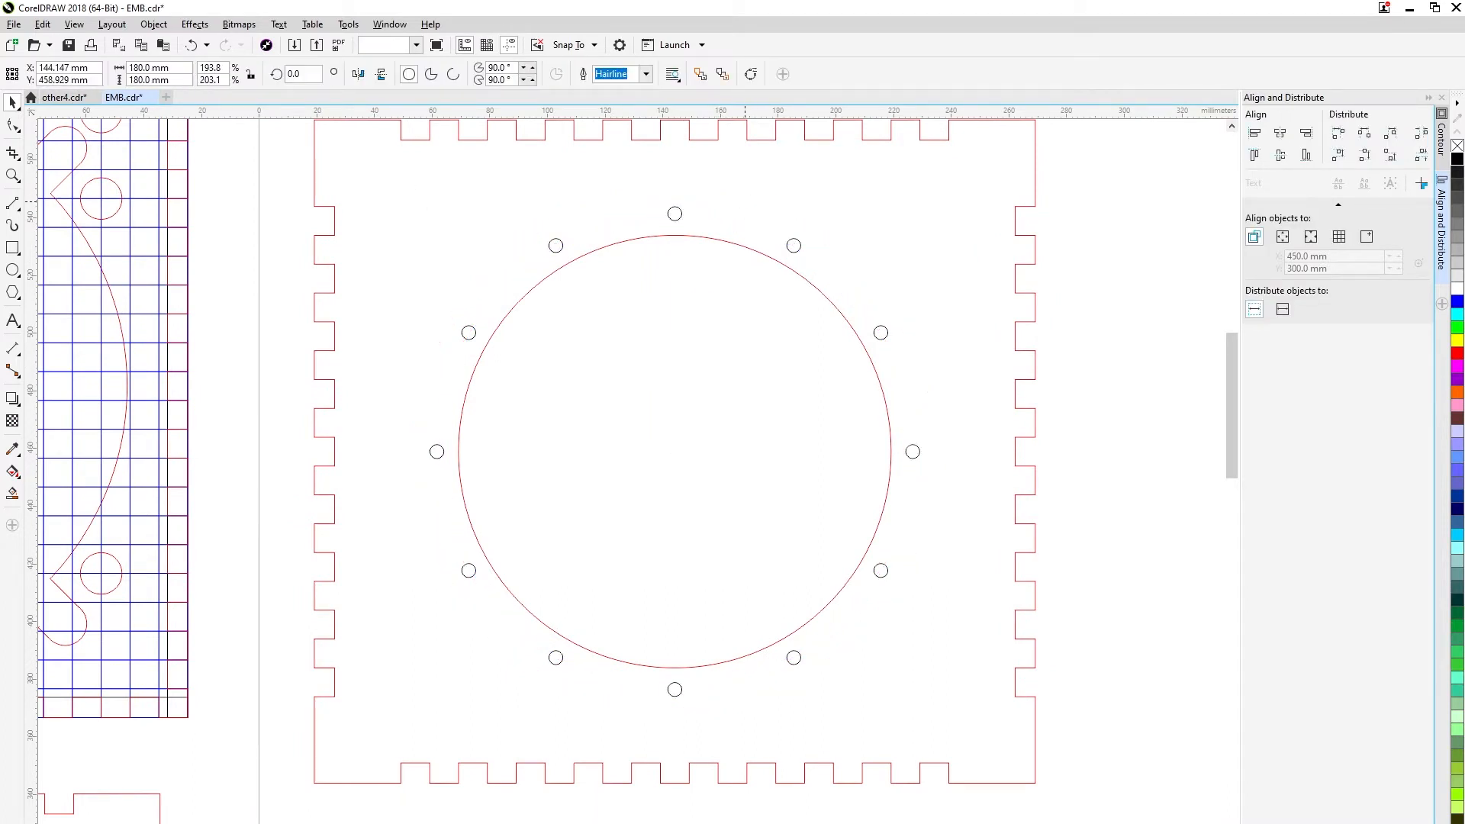
Outline the holes and the rest of the toothed panel in red, and save the drawing.
scroll(762, 476, "down", 1)
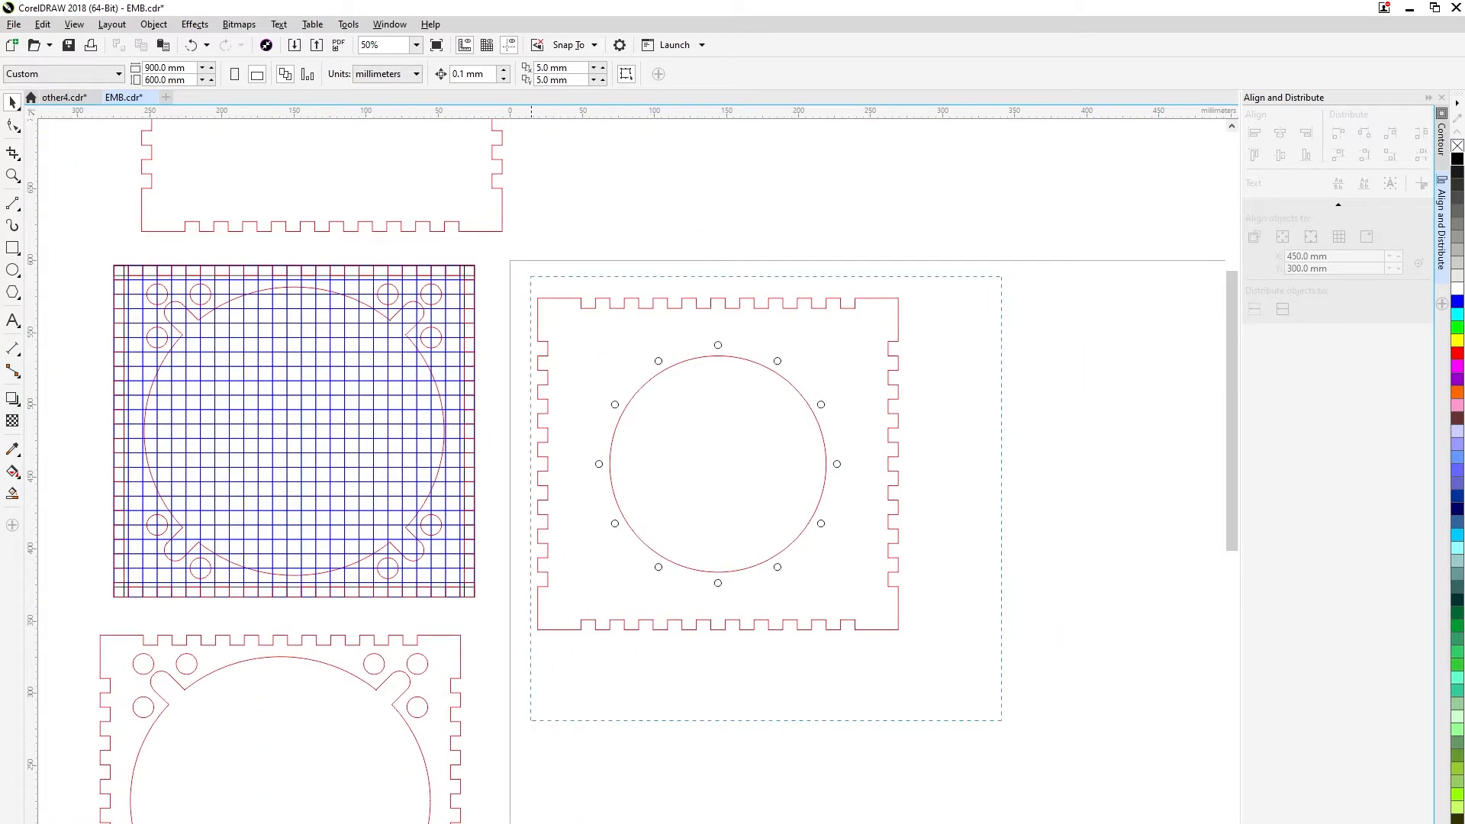
left_click_drag(1002, 720, 1002, 721)
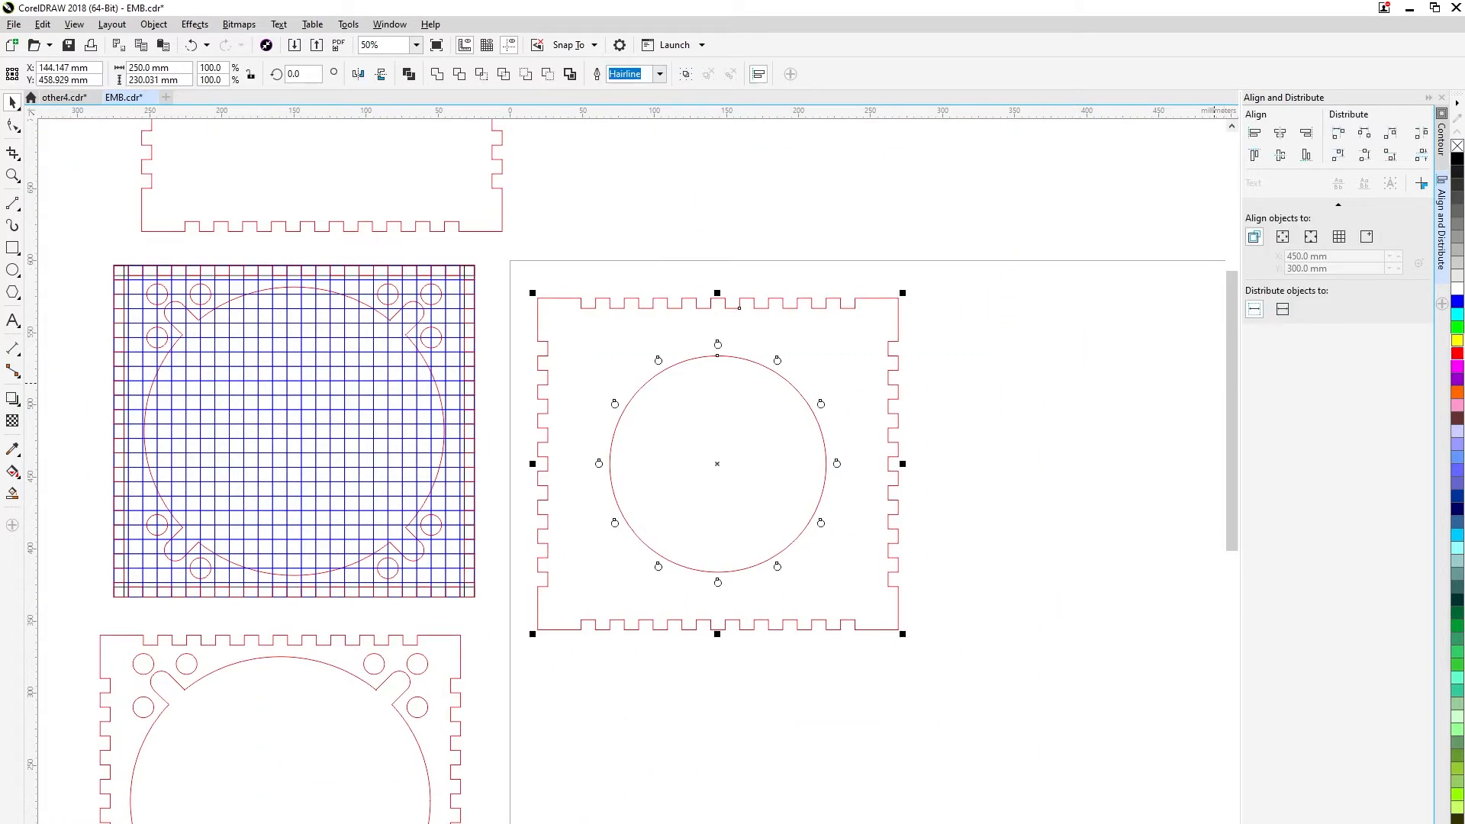
left_click(1022, 439)
scroll(822, 491, "up", 1)
left_click_drag(798, 491, 791, 564)
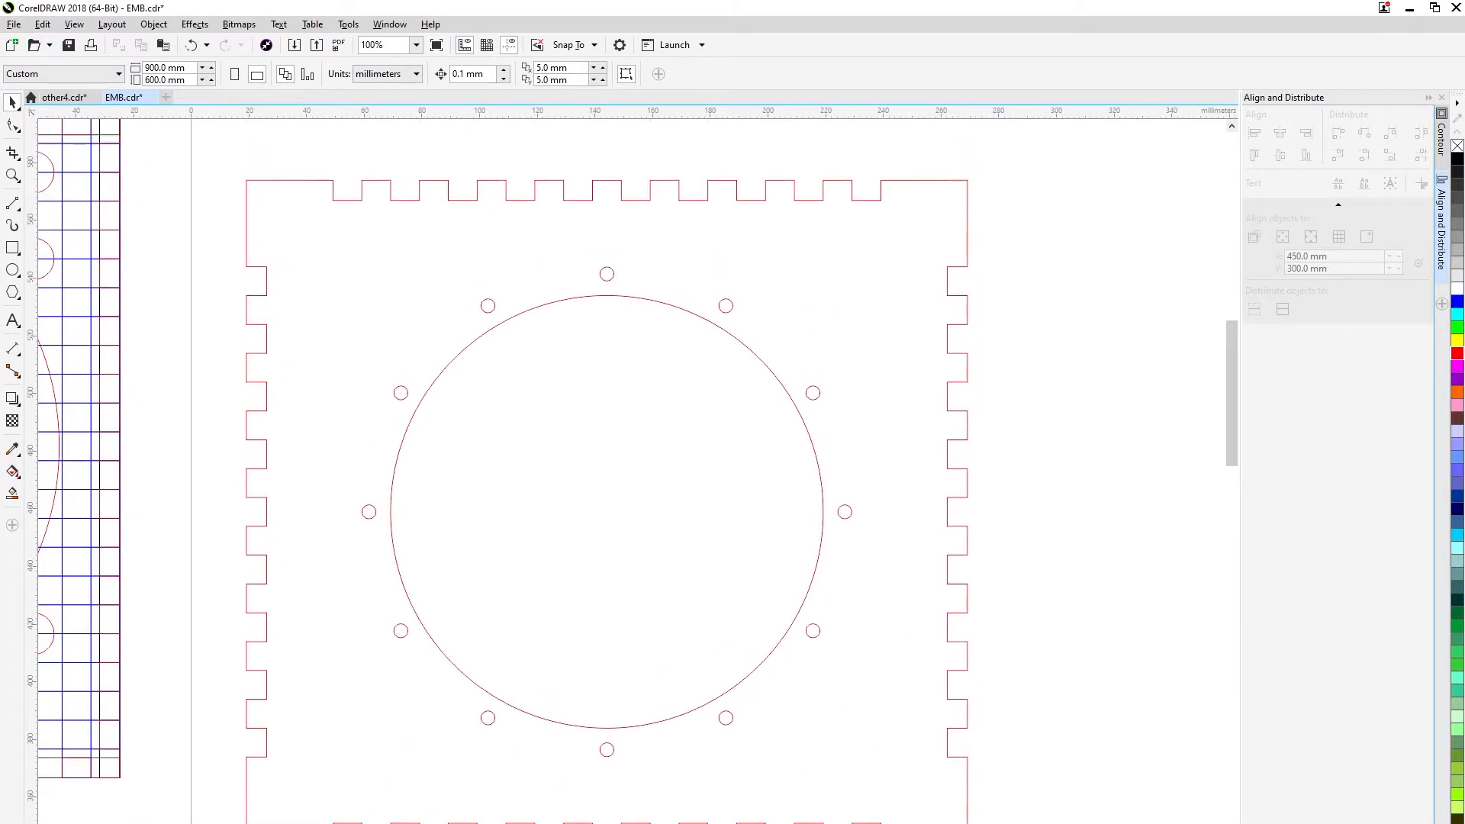
key("ctrl+s")
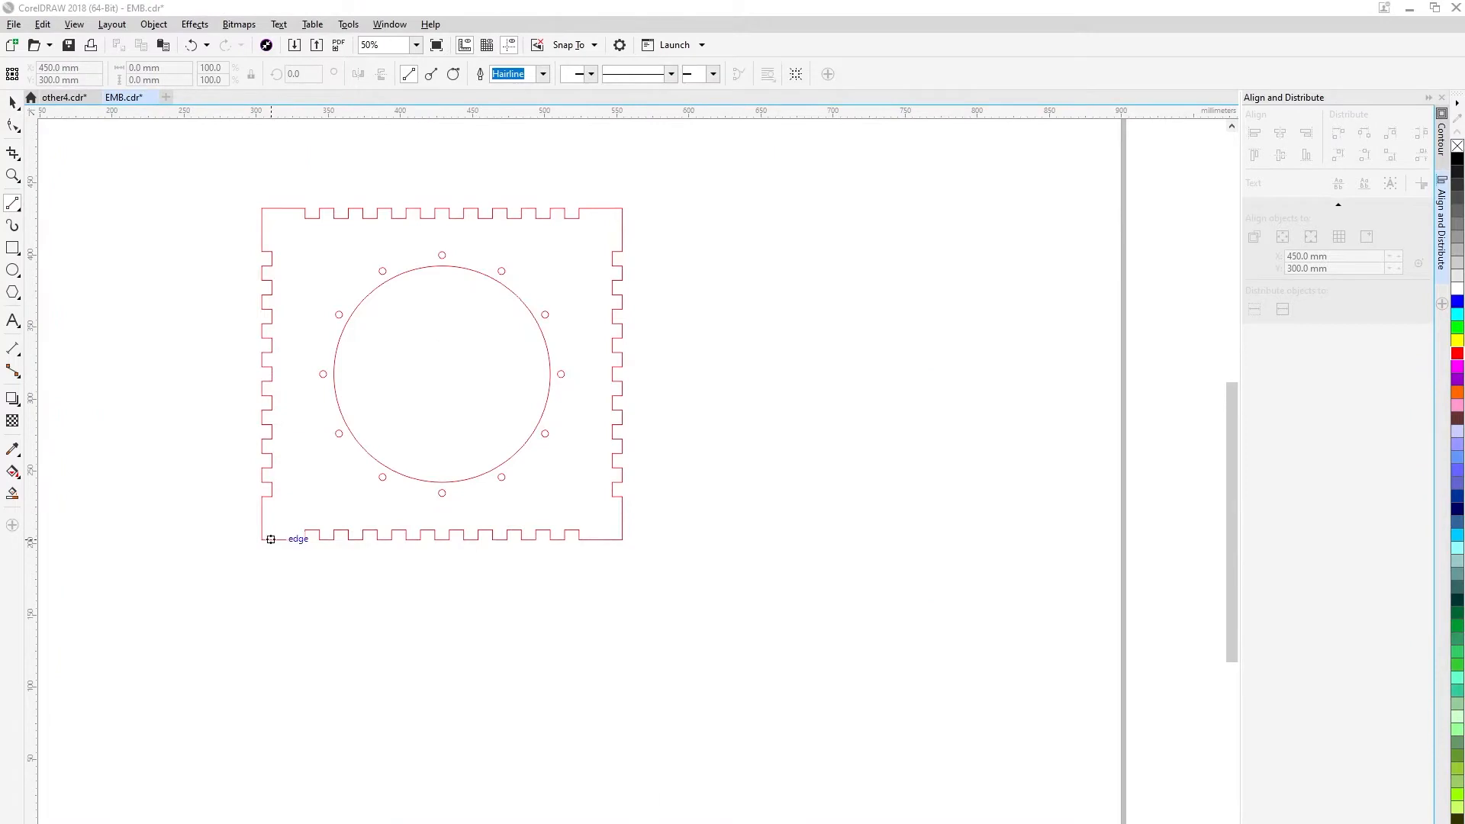
Draw a vertical guide line down from the panel's lower-left corner and a rectangle about 262 × 108 mm starting on it.
left_click_drag(269, 539, 262, 811)
key("F6")
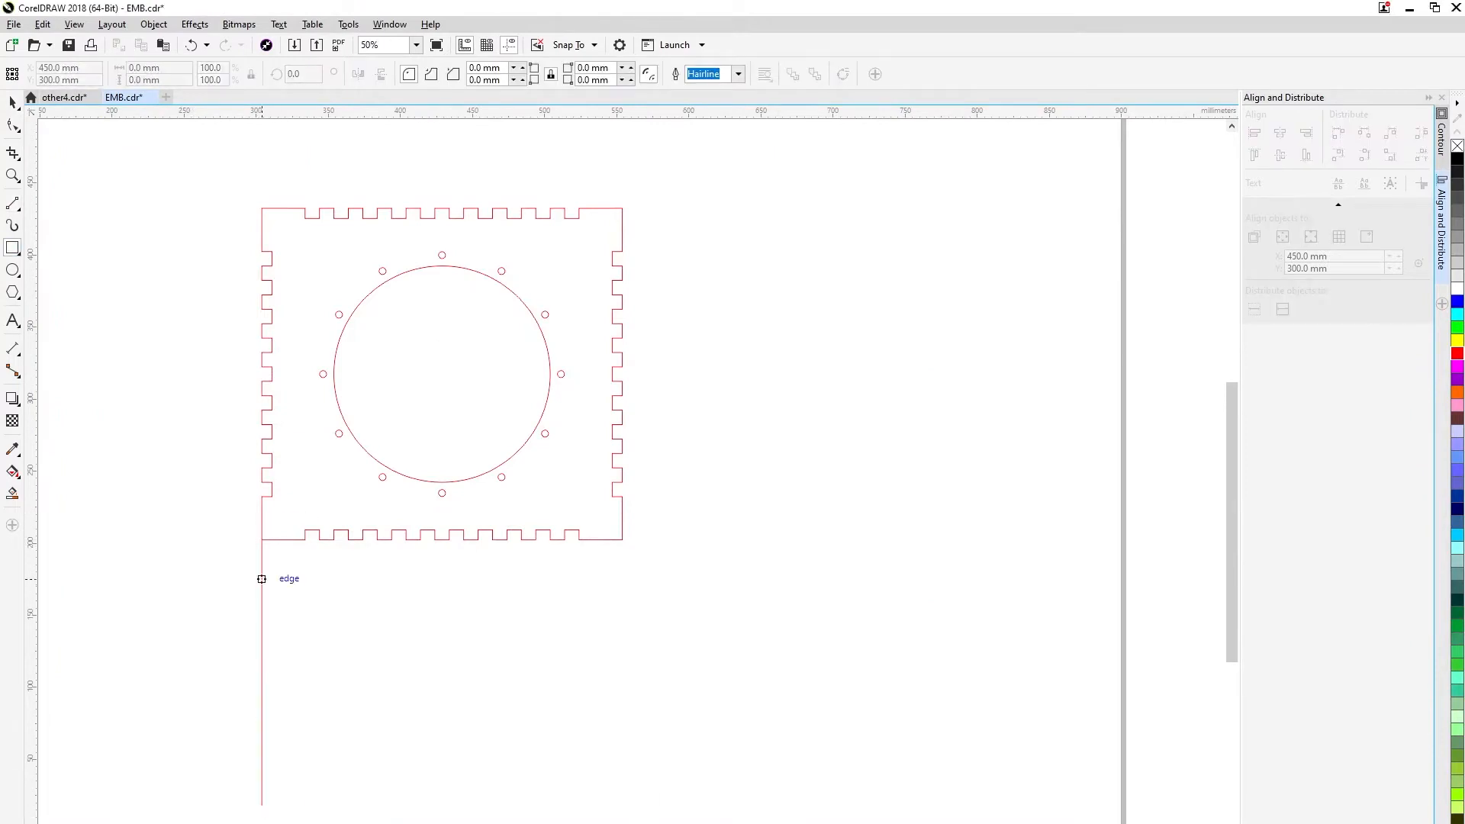
left_click_drag(262, 579, 639, 736)
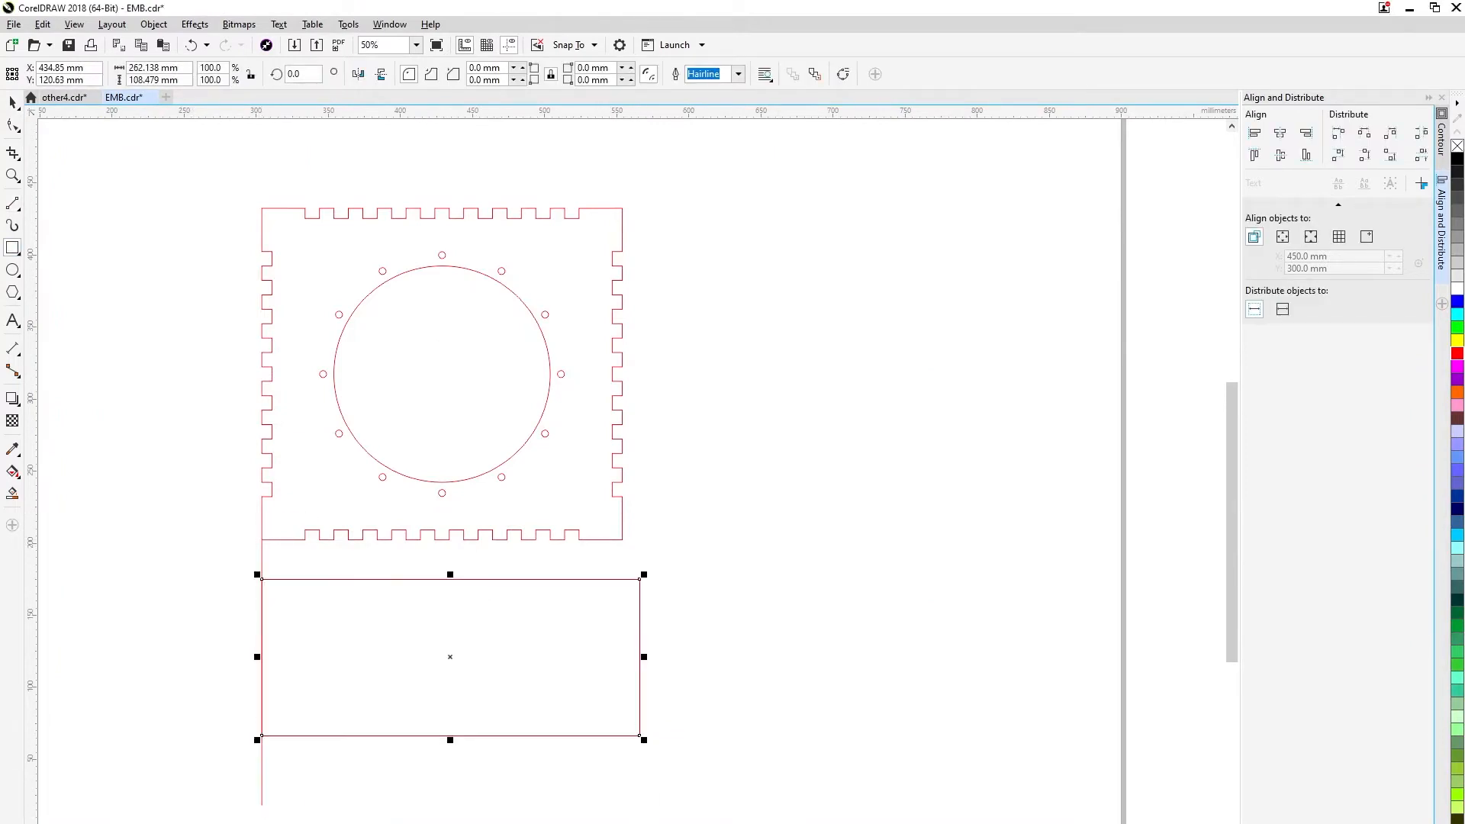
Set the rectangle below the panel to 250 × 80 mm and outline it in blue.
left_click(617, 539)
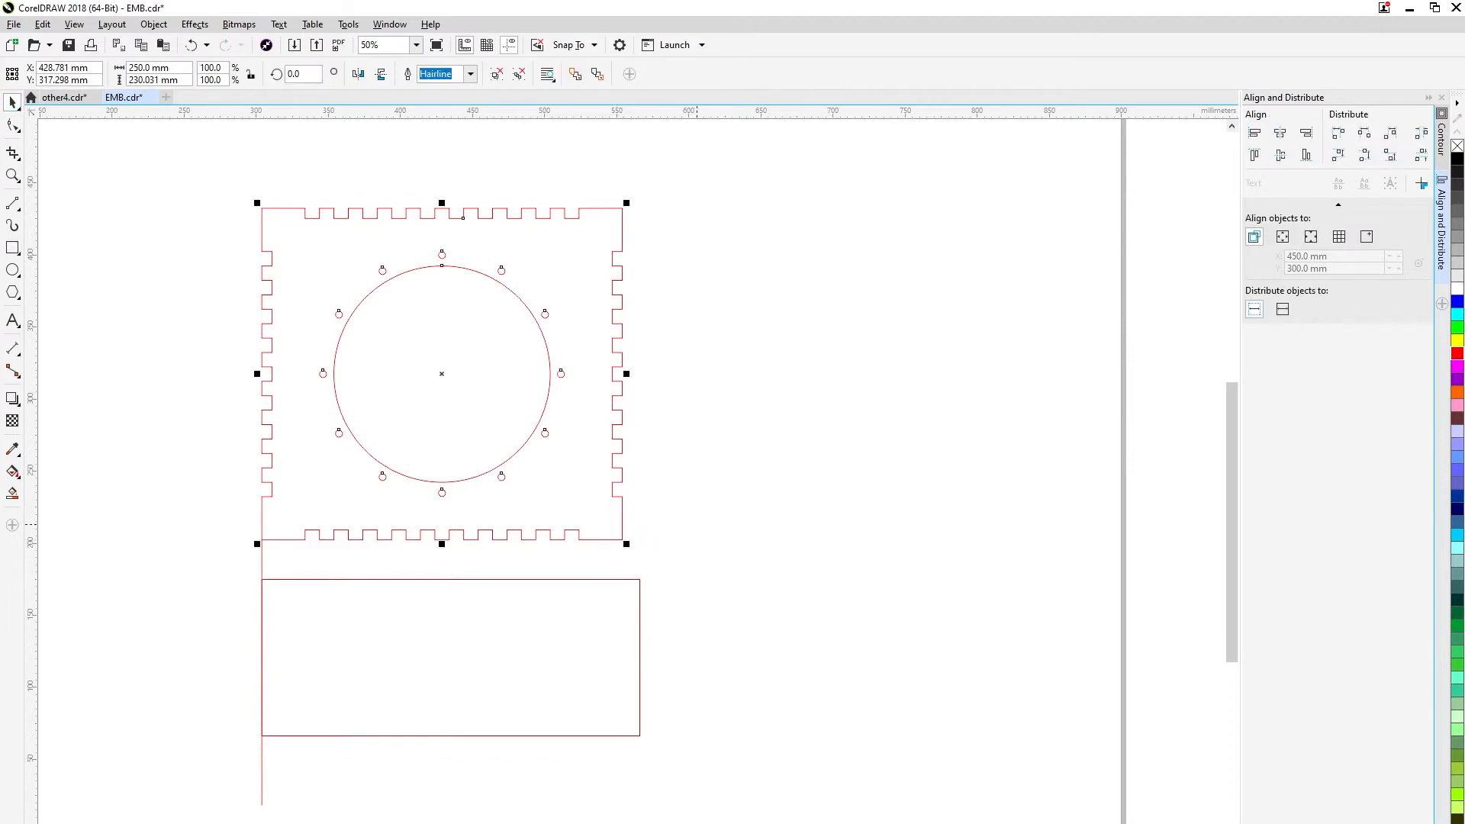
left_click_drag(697, 524, 189, 771)
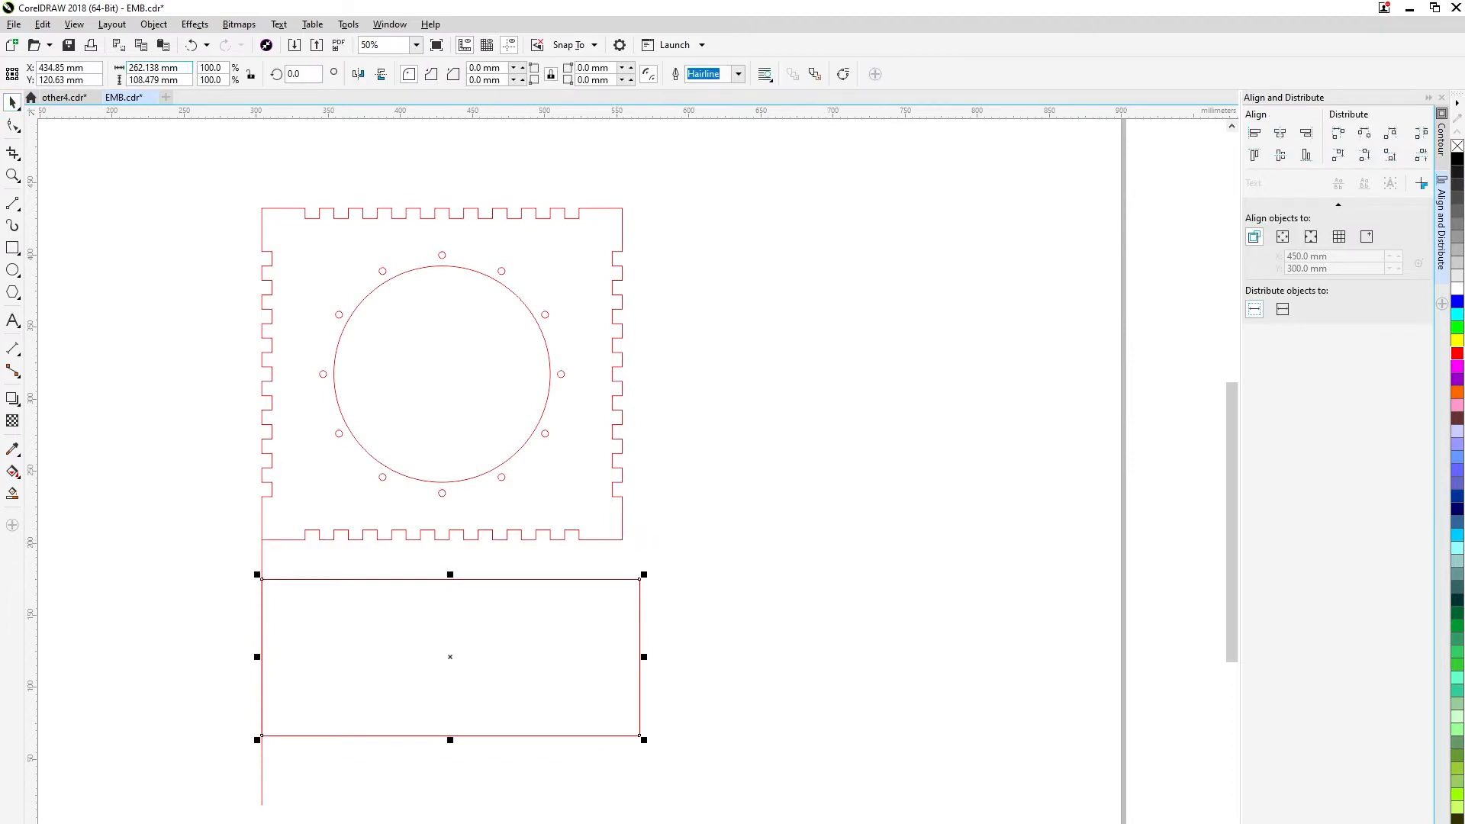
type("250")
key("Tab")
type("80")
key("Return")
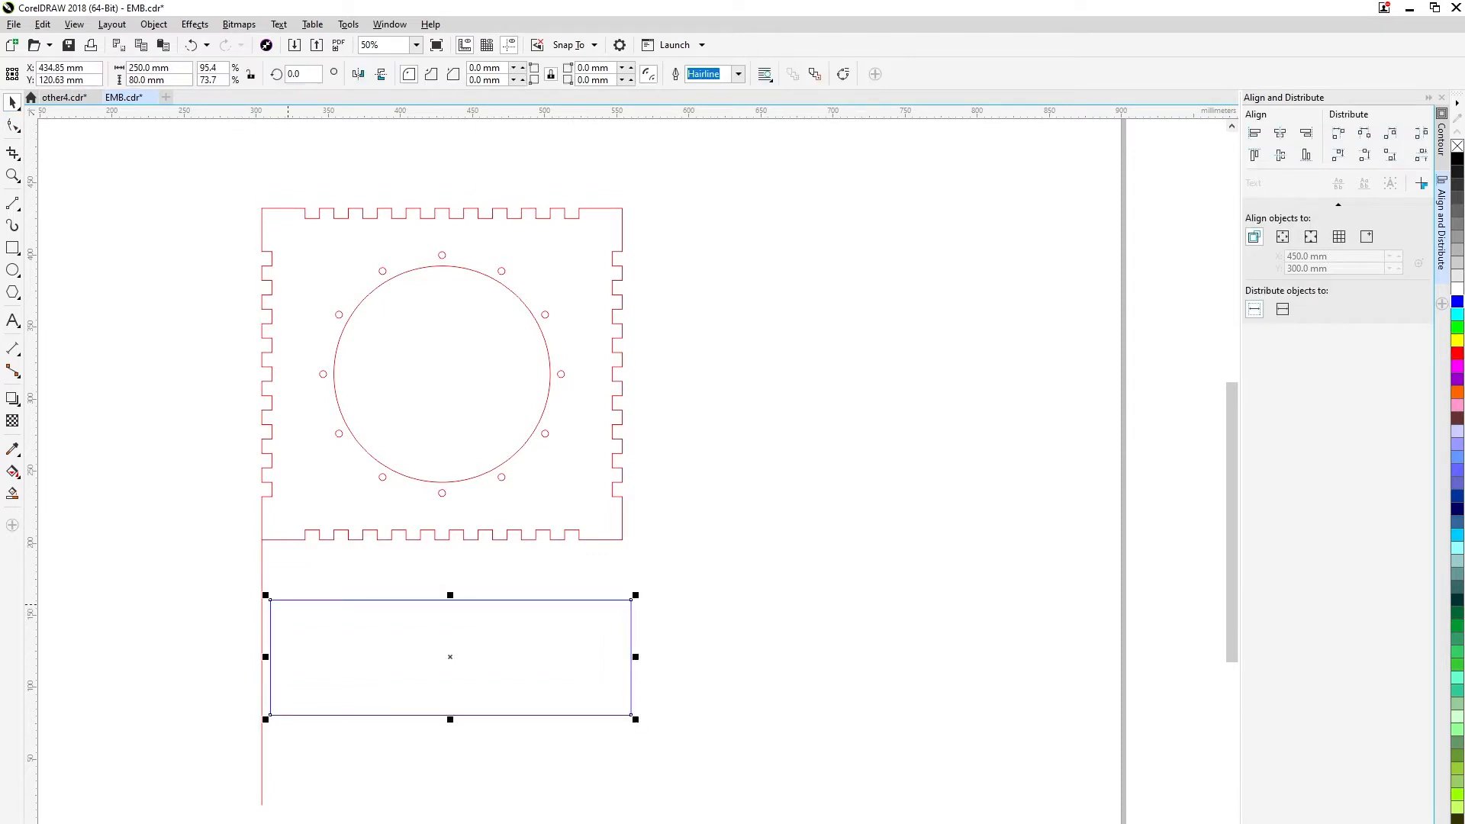
Move the 250 × 80 mm rectangle so its left edge snaps to the vertical guide line.
scroll(288, 604, "up", 1)
left_click_drag(259, 586, 242, 576)
scroll(895, 571, "down", 1)
mouse_move(895, 571)
left_mouse_down()
mouse_move(545, 590)
mouse_move(524, 549)
left_mouse_up()
Draw a horizontal guide line about 252 mm long from the panel's lower-right corner and a rectangle about 58 × 232 mm above it.
left_click(12, 204)
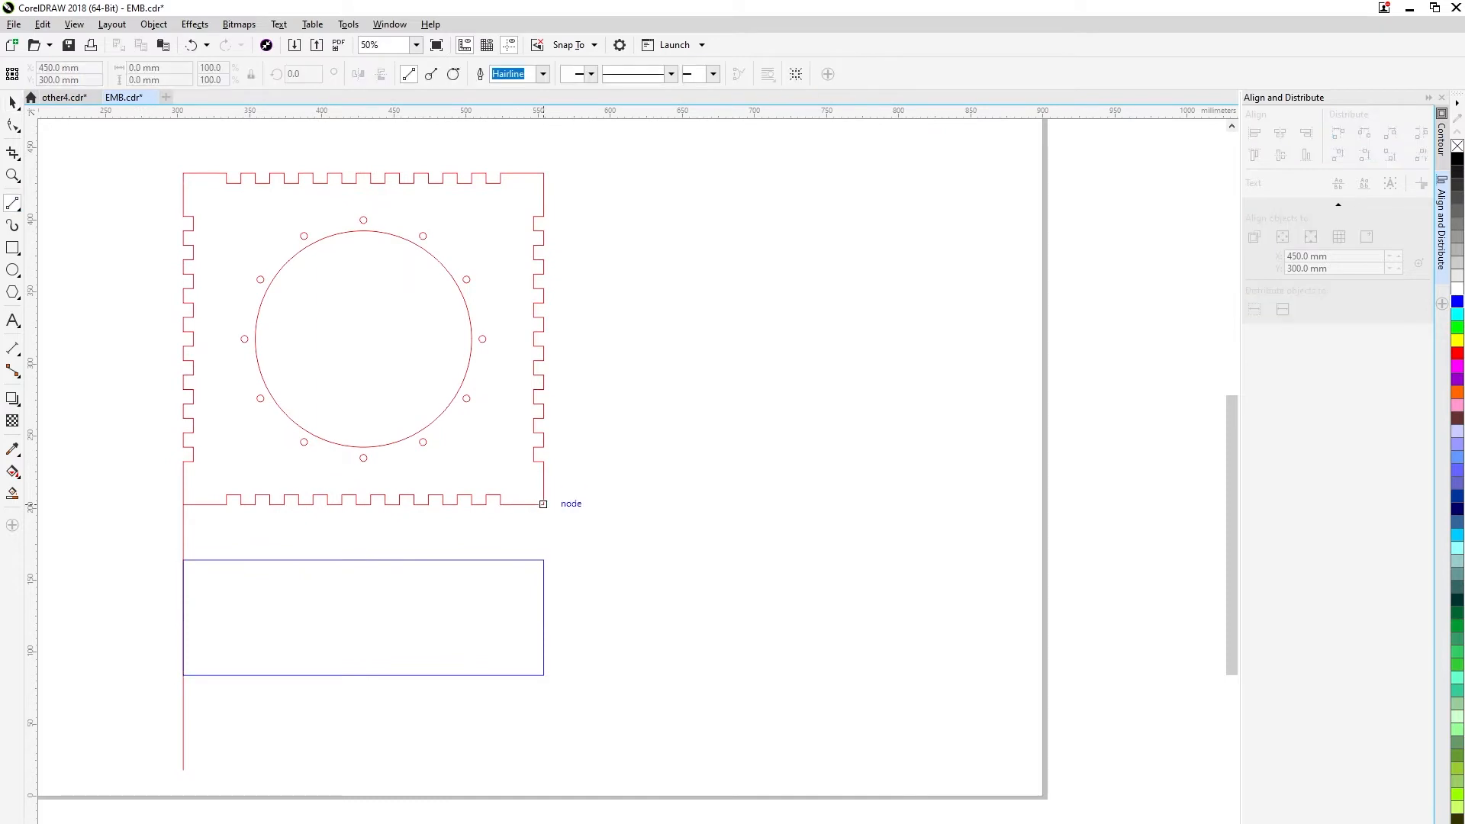
left_click_drag(624, 505, 912, 505)
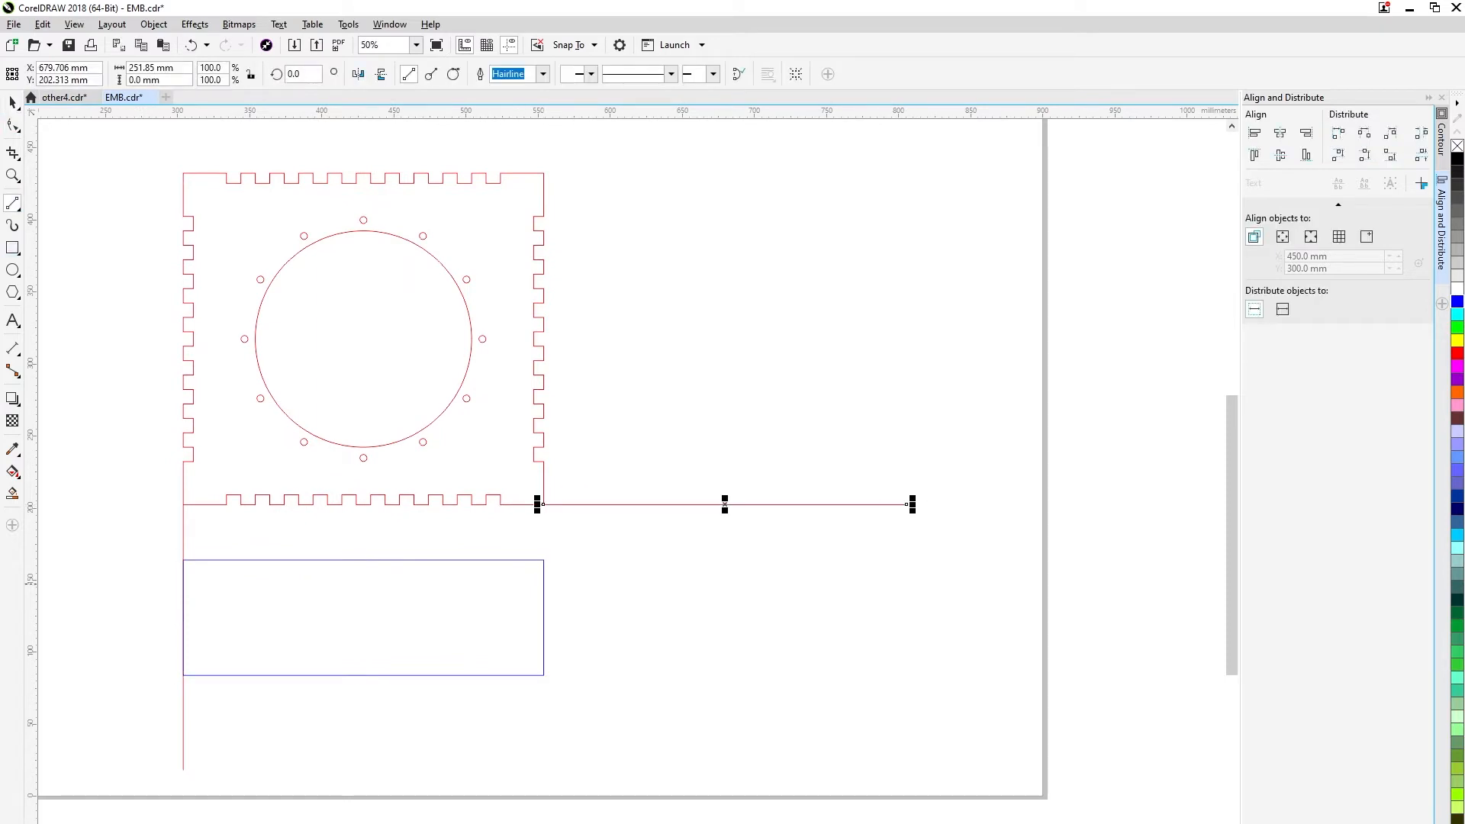
key("F6")
left_click_drag(636, 505, 719, 169)
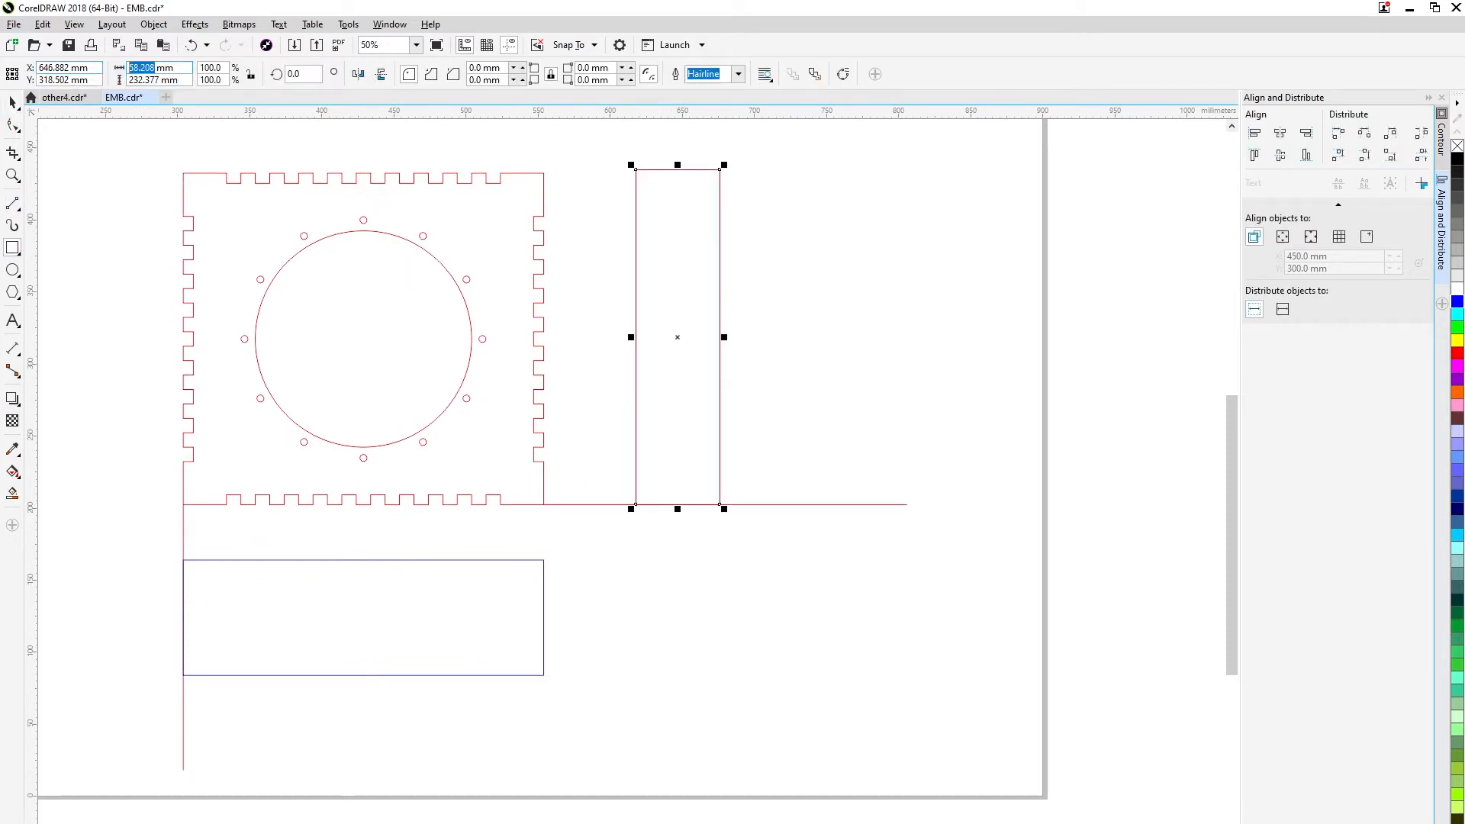
Set the tall rectangle beside the panel to 80 × 230 mm.
type("80")
key("Tab")
type("230")
key("Return")
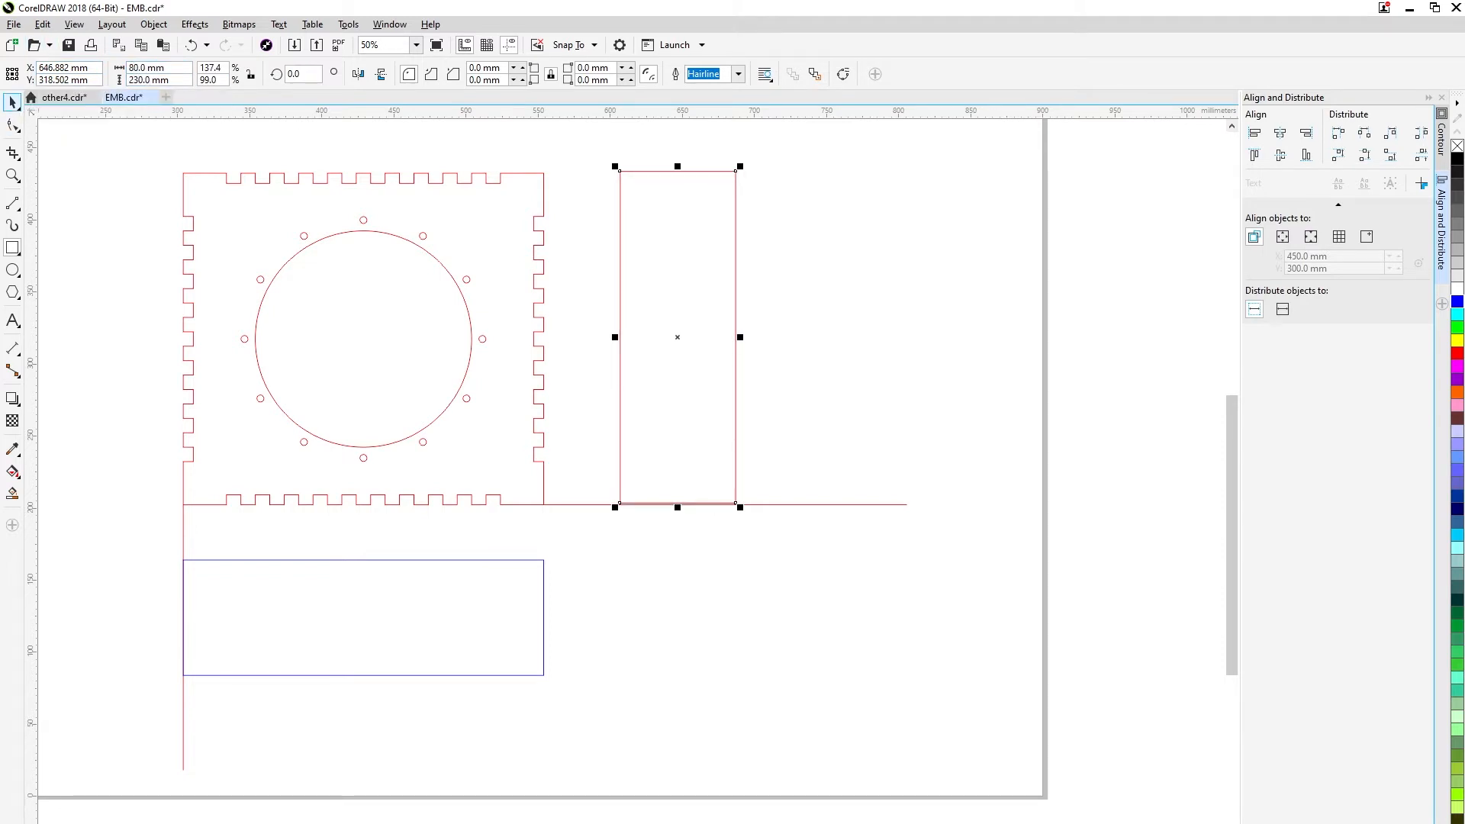
Snap the base of the 80 × 230 mm rectangle to the horizontal guide line and outline it in blue.
left_click(12, 102)
mouse_move(637, 503)
left_mouse_down()
mouse_move(657, 494)
mouse_move(613, 516)
left_mouse_up()
scroll(657, 493, "up", 1)
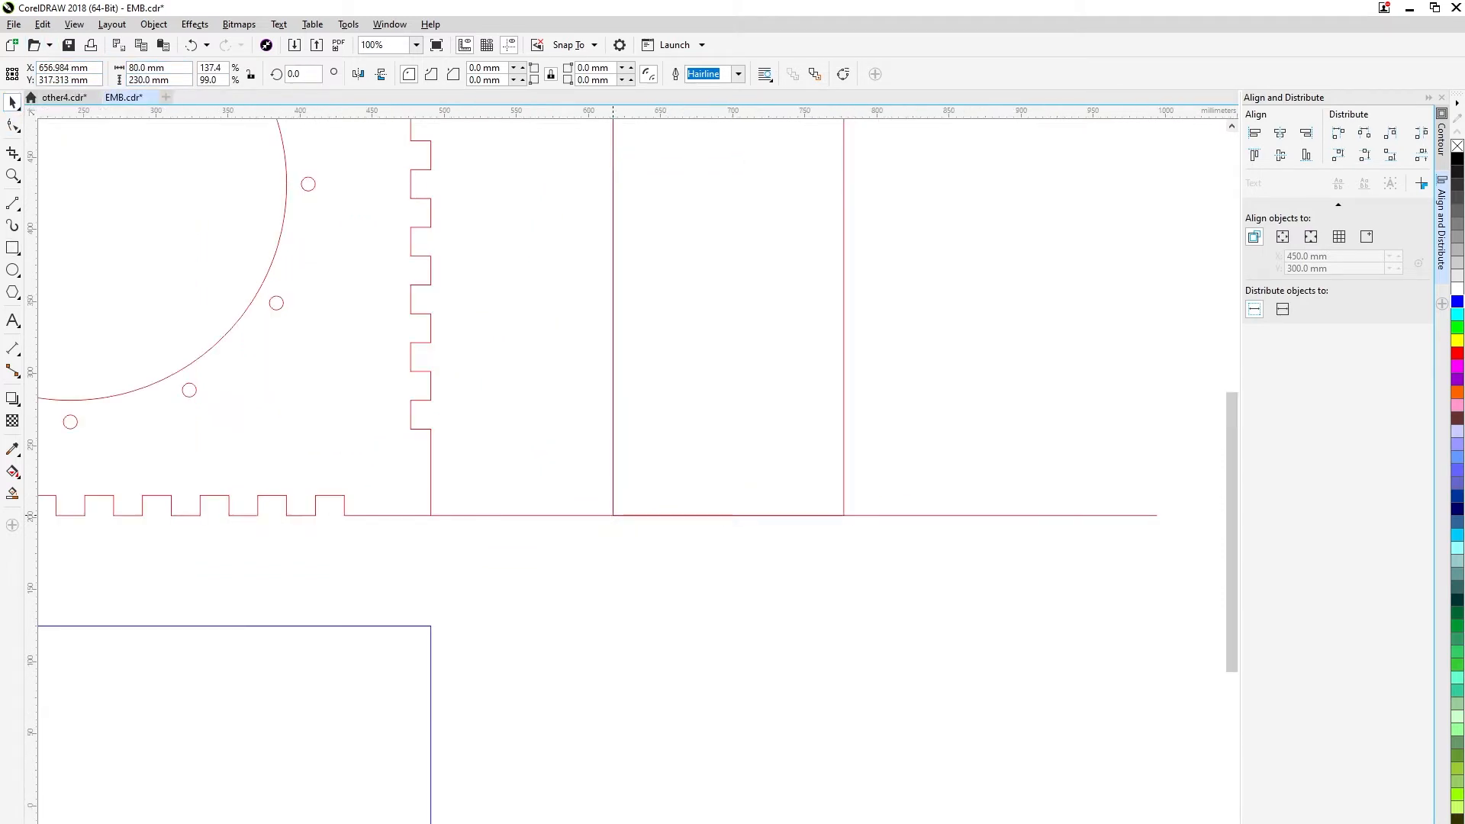
scroll(613, 516, "down", 1)
key("Escape")
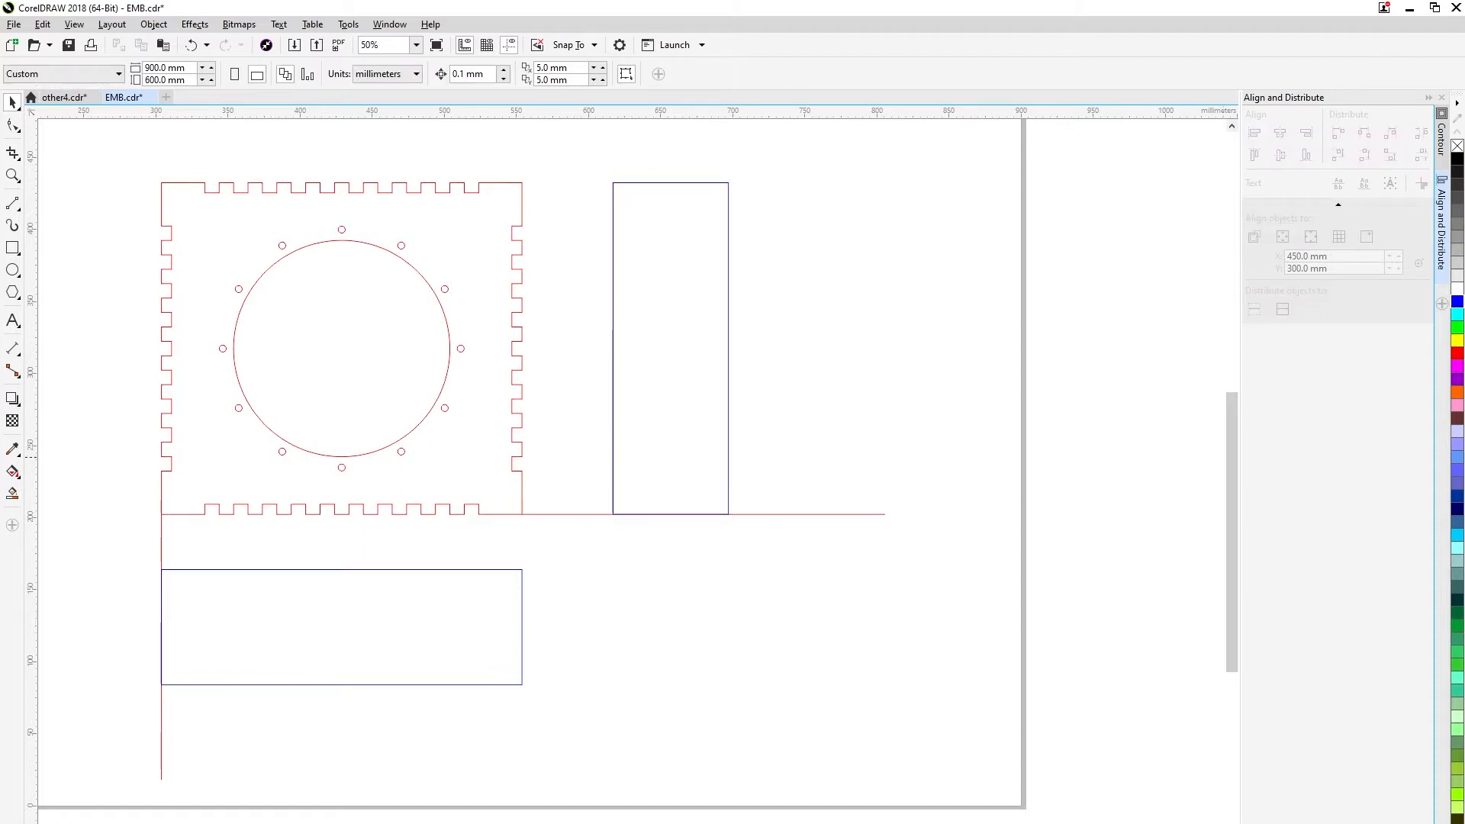
Move the 80 × 230 mm rectangle closer to the panel, keeping its base on the horizontal guide line.
left_click(613, 457)
left_click_drag(651, 486, 583, 514)
scroll(598, 533, "up", 2)
left_click_drag(538, 456, 551, 456)
scroll(565, 476, "down", 2)
left_click_drag(591, 563, 645, 558)
left_click(645, 558)
Draw vertical lines from the panel's right edge and the inner edges of both side notch rows down through the 250 × 80 mm rectangle.
left_click(12, 204)
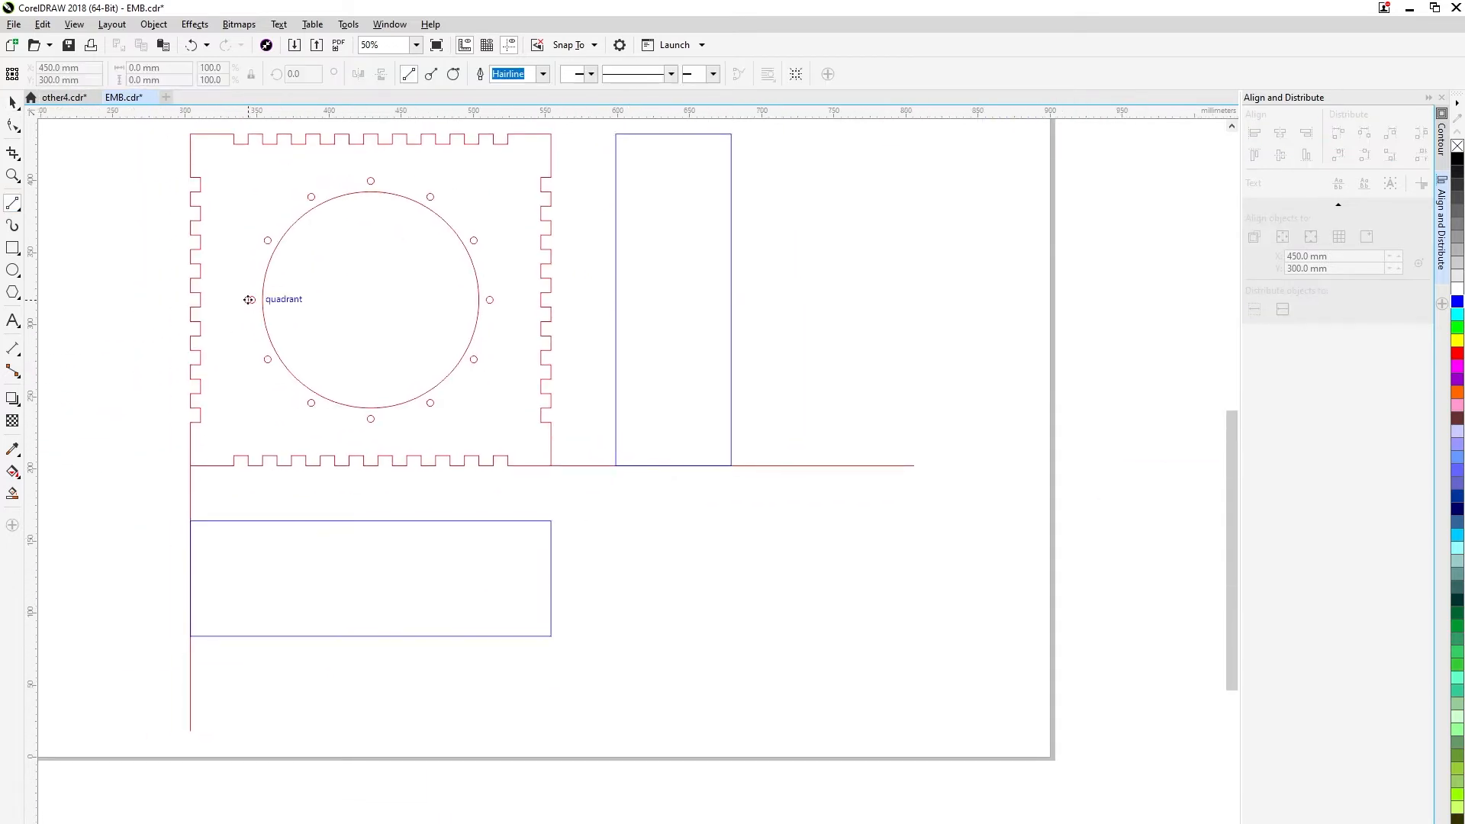
left_click_drag(200, 422, 200, 679)
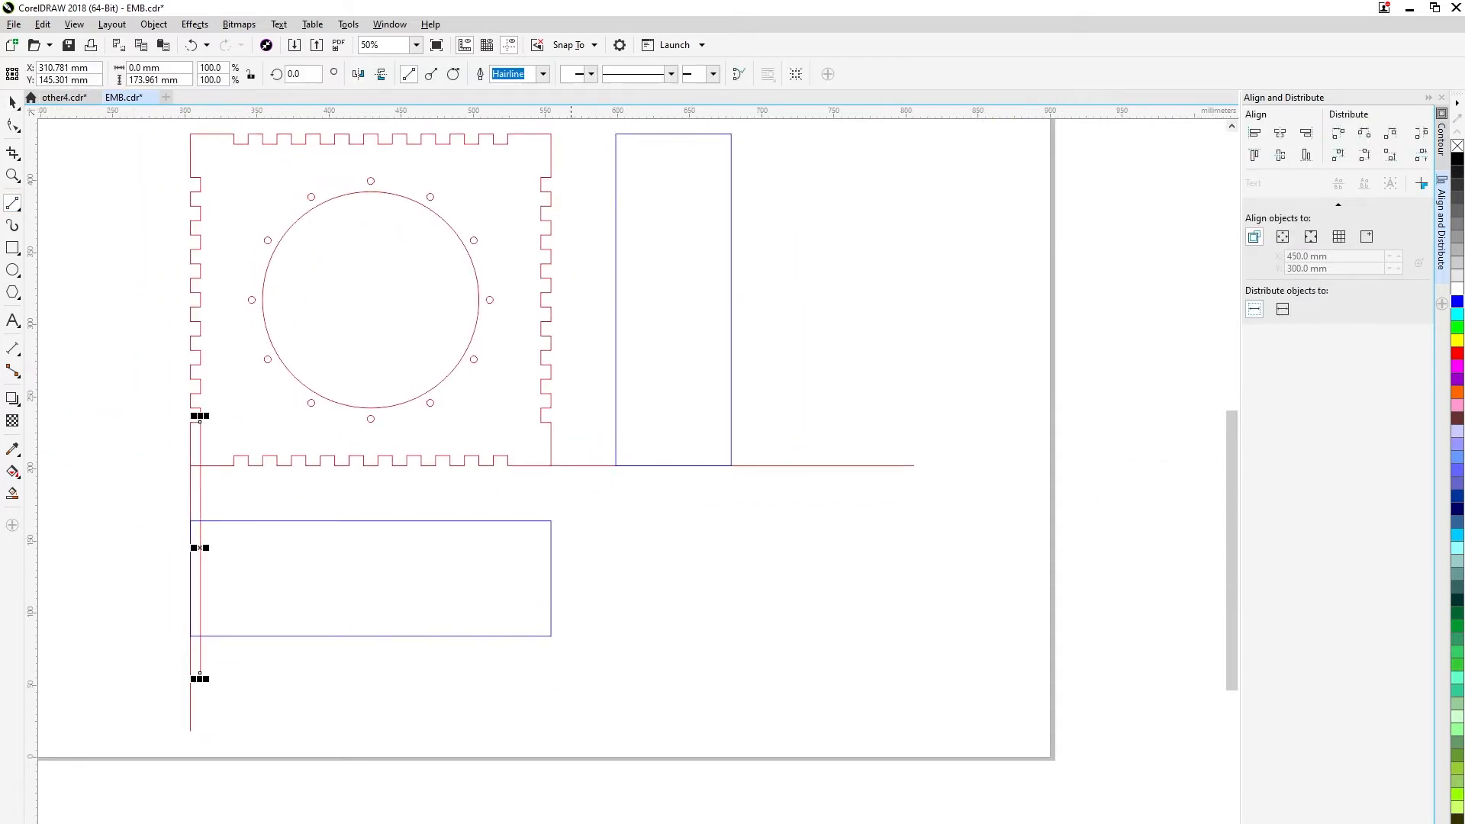
left_click_drag(551, 635, 551, 715)
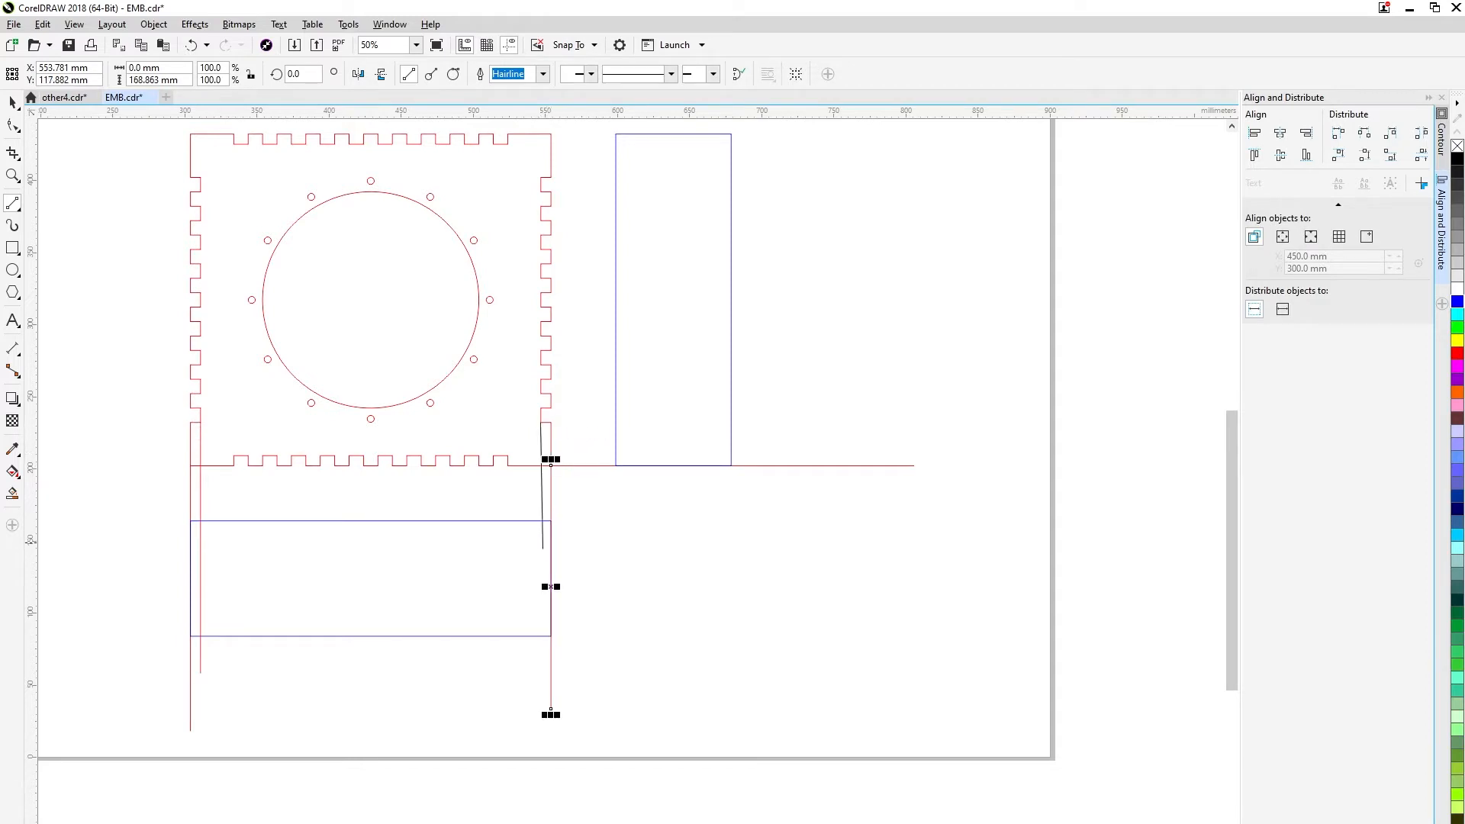
left_click_drag(541, 423, 541, 416)
Draw vertical lines through the wide rectangle from the bottom notch edges, from the rightmost notch to the fourth notch's right edge.
left_click_drag(510, 506, 507, 715)
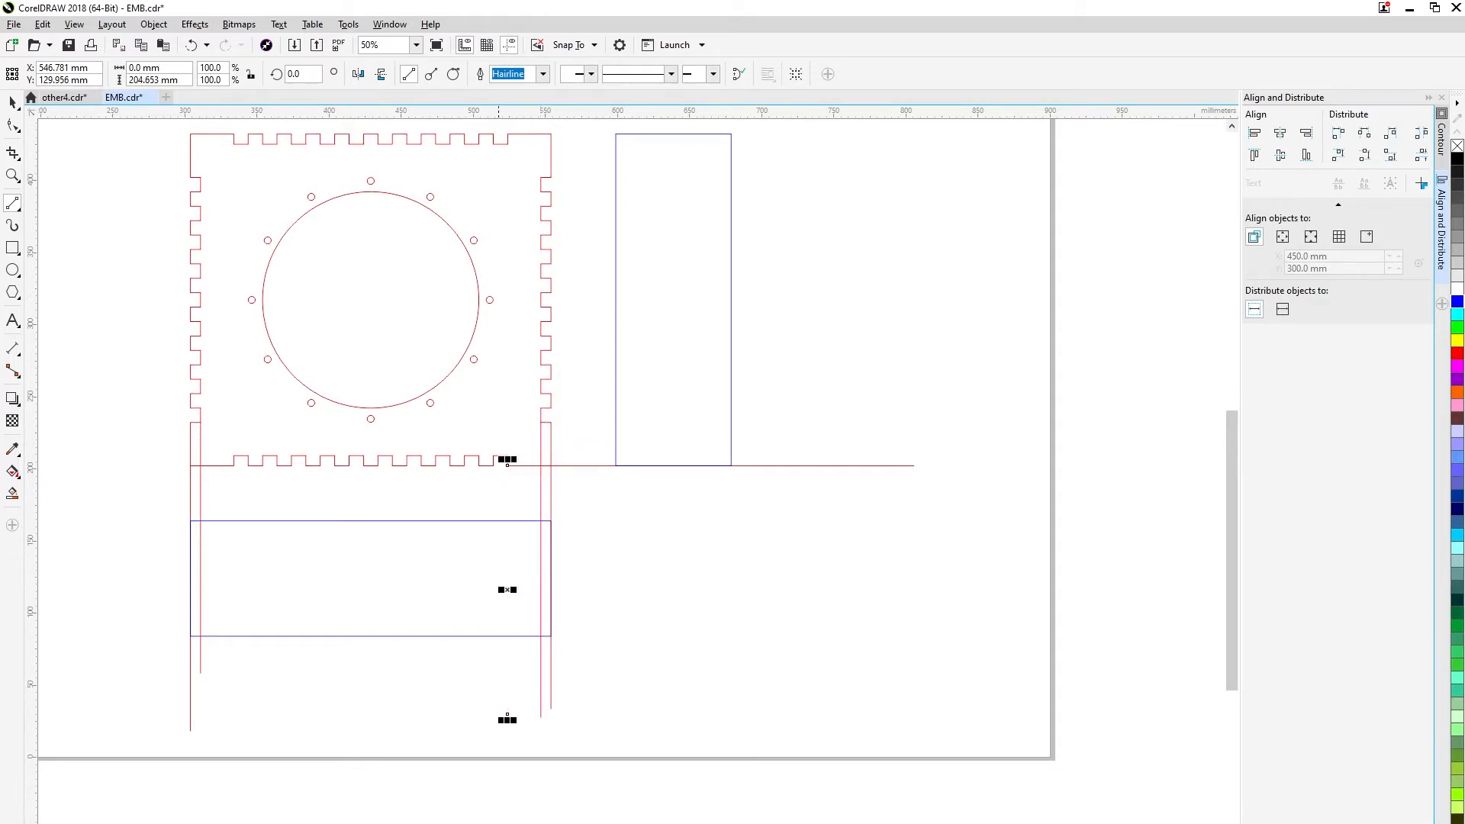
left_click_drag(493, 465, 493, 700)
left_click_drag(478, 465, 478, 685)
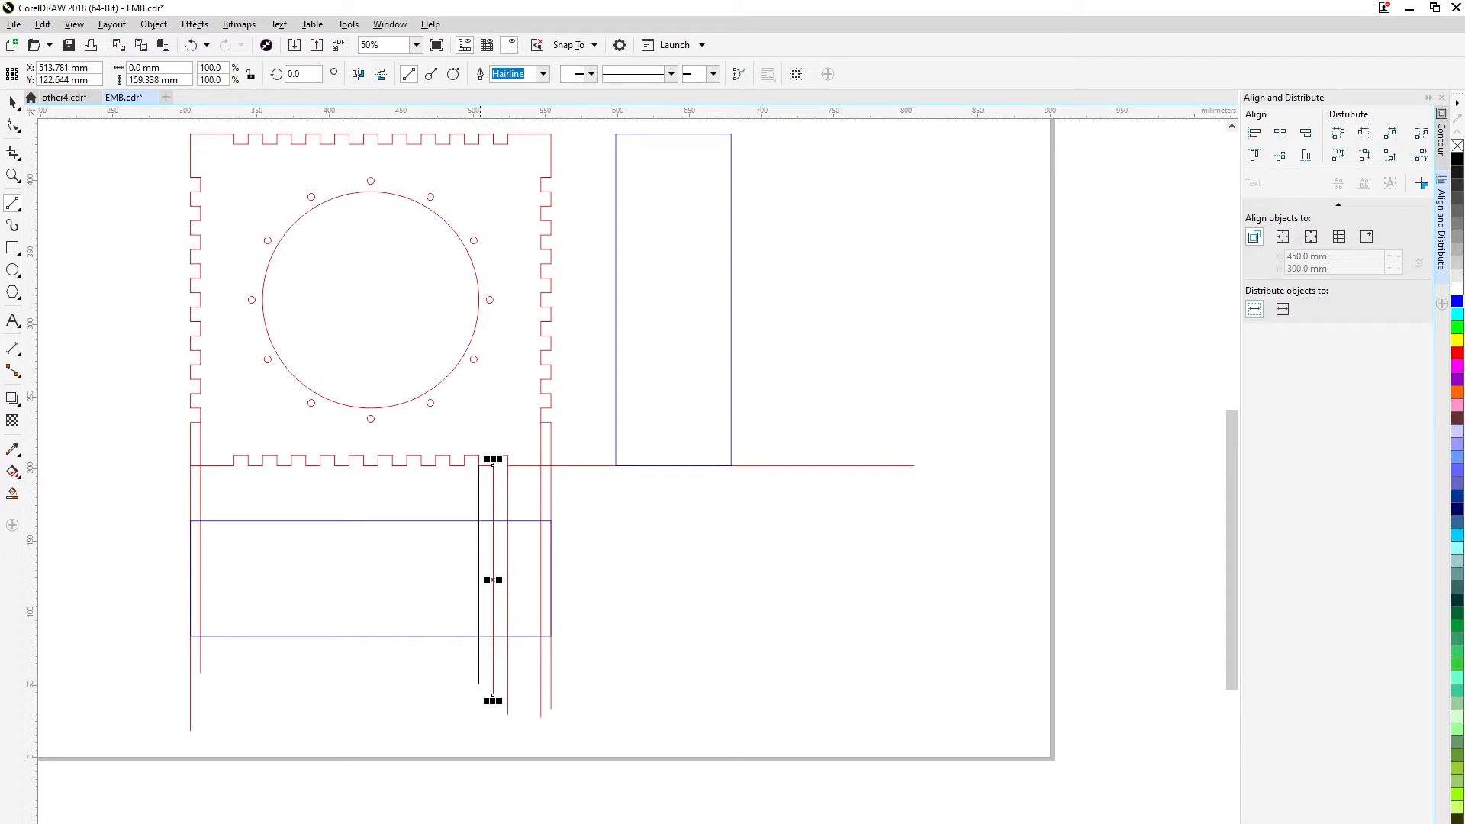
left_click_drag(464, 465, 450, 661)
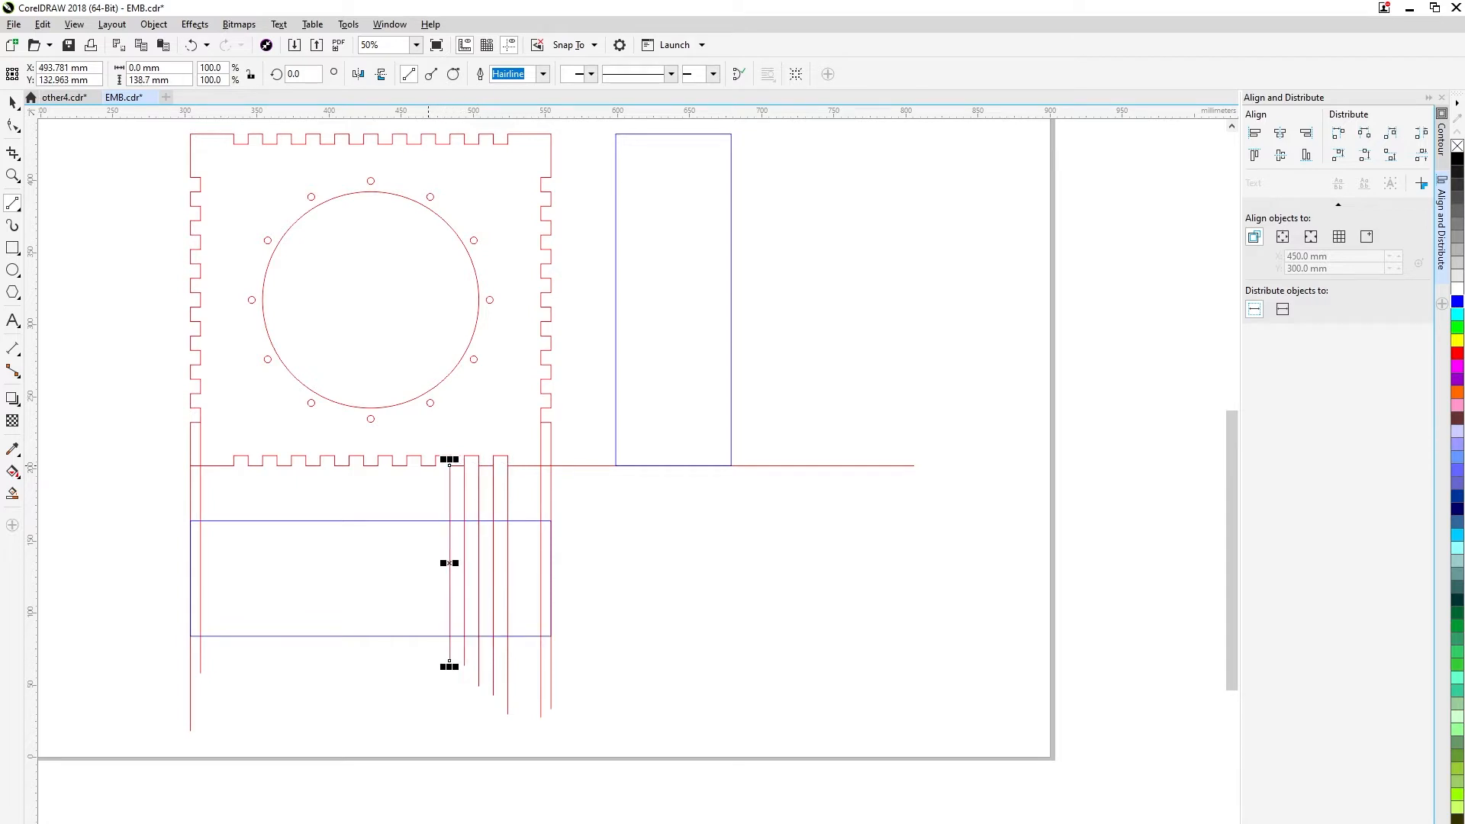
left_click_drag(435, 587, 435, 678)
left_click_drag(421, 532, 420, 670)
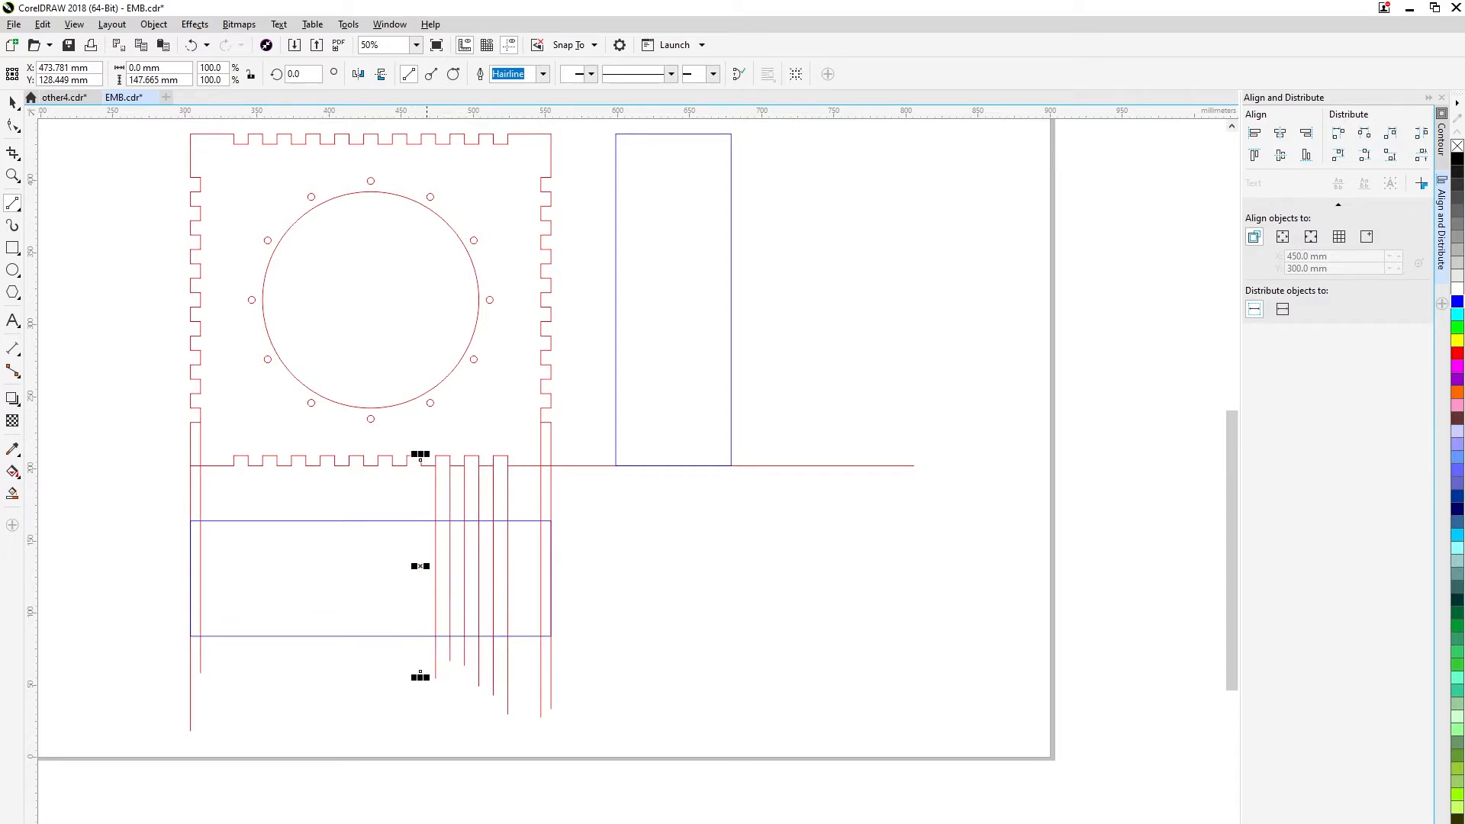
Draw a vertical line through the wide rectangle from the left edge of the fourth bottom notch from the right.
left_click_drag(403, 465, 403, 632)
key("ctrl+z")
key("z")
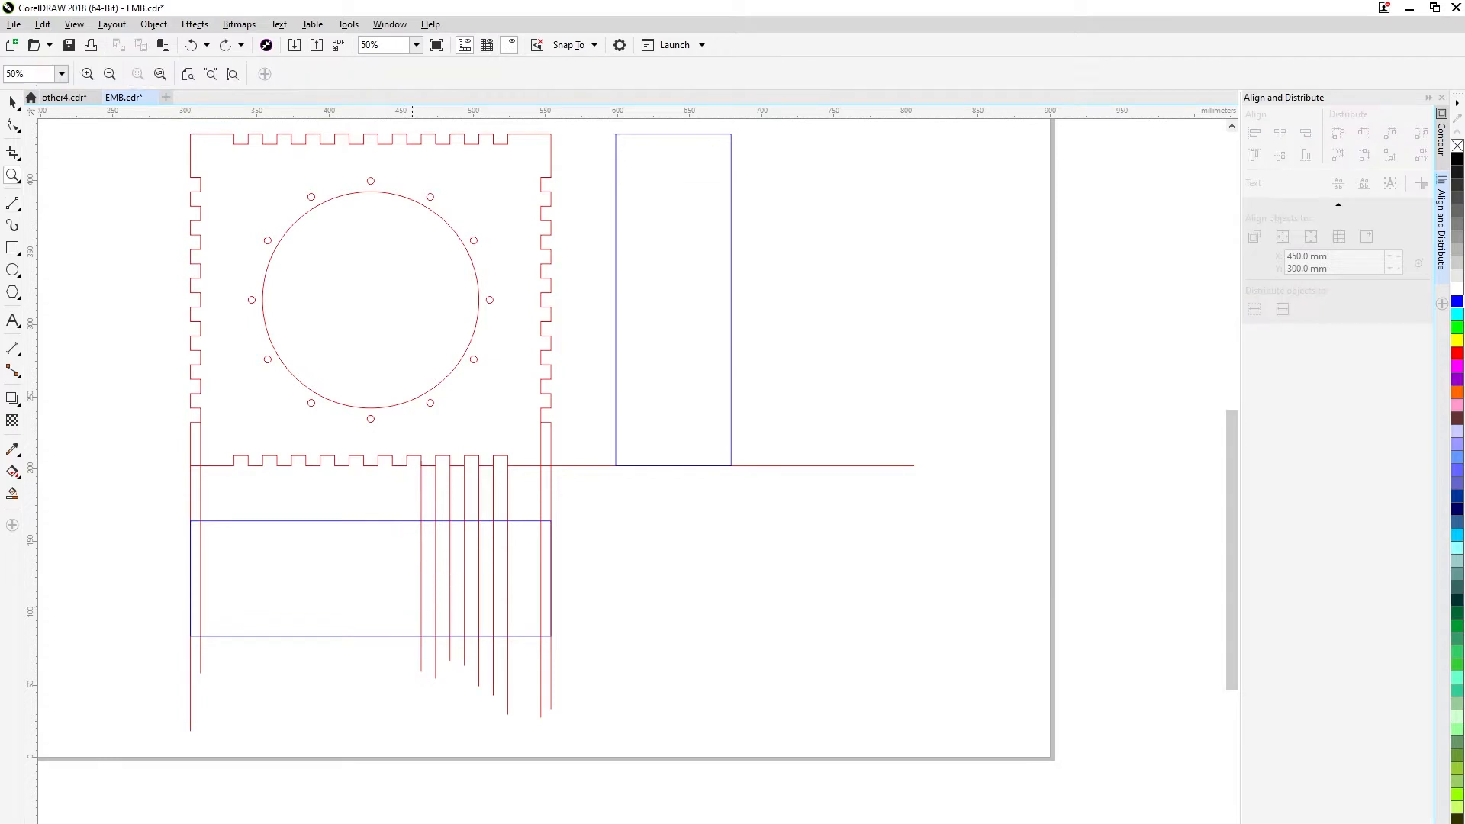
scroll(415, 603, "up", 1)
mouse_move(401, 334)
left_mouse_down()
mouse_move(459, 242)
mouse_move(459, 621)
left_mouse_up()
left_click(13, 203)
key("ctrl+z")
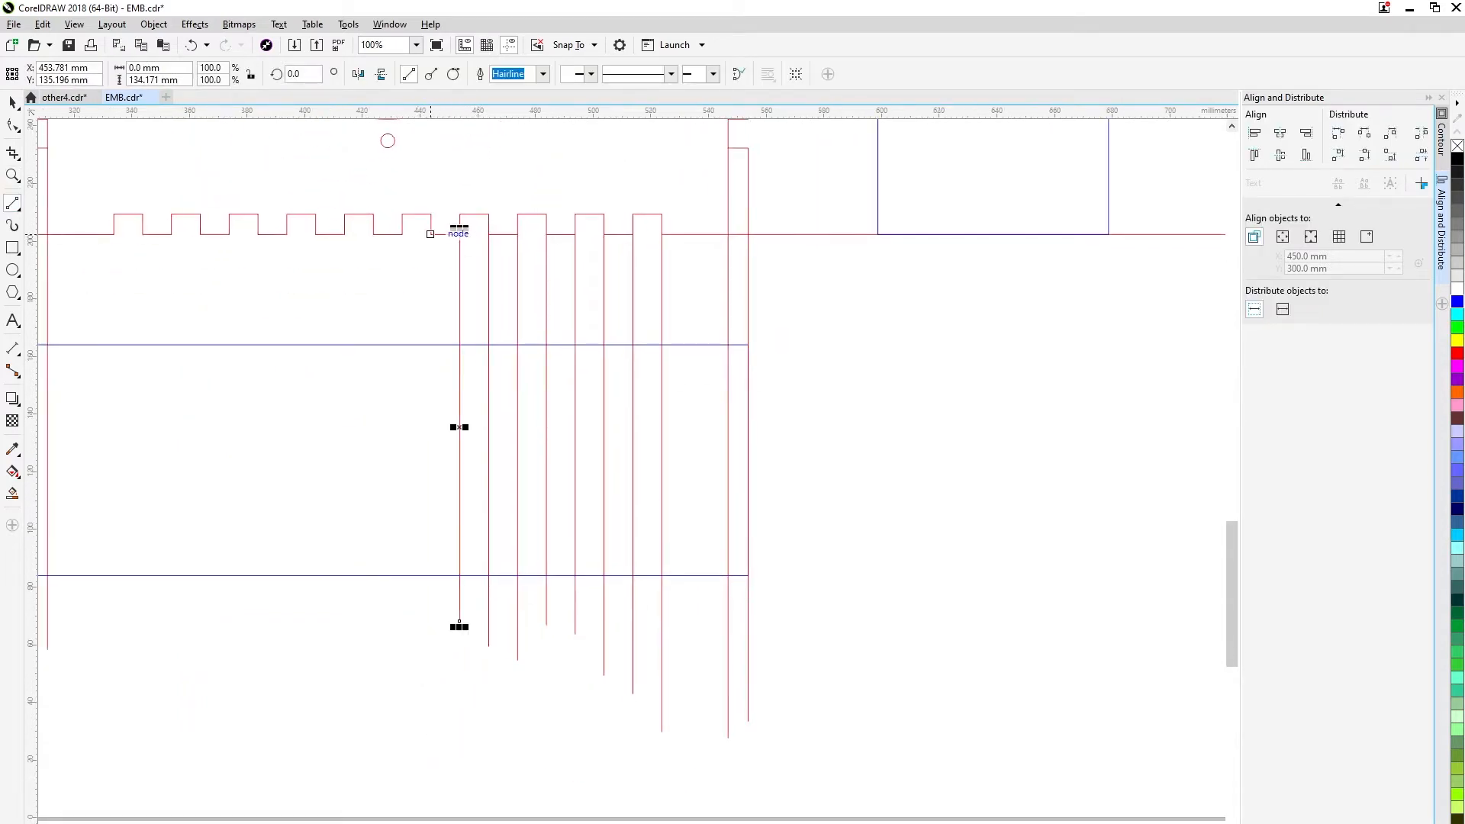
Draw vertical lines through the wide rectangle from both edges of the six remaining bottom notches.
left_click_drag(432, 233, 431, 616)
mouse_move(402, 233)
left_mouse_down()
mouse_move(402, 625)
mouse_move(373, 277)
mouse_move(373, 606)
left_mouse_up()
mouse_move(345, 232)
left_mouse_down()
mouse_move(345, 607)
mouse_move(315, 398)
mouse_move(315, 616)
left_mouse_up()
left_click_drag(286, 233, 286, 594)
mouse_move(258, 233)
left_mouse_down()
mouse_move(258, 621)
mouse_move(228, 557)
mouse_move(229, 599)
left_mouse_up()
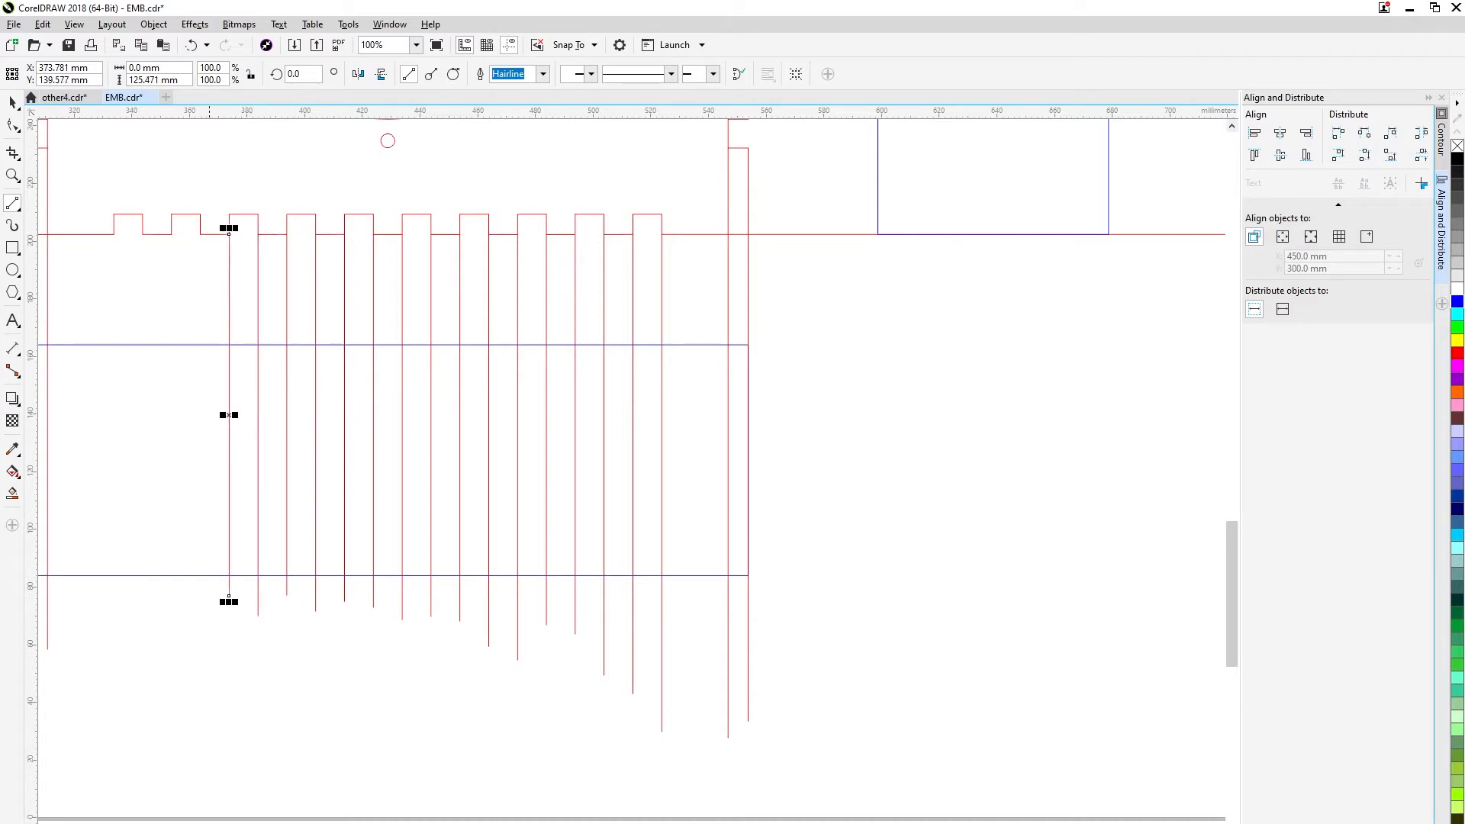
mouse_move(200, 233)
left_mouse_down()
mouse_move(200, 593)
mouse_move(171, 586)
mouse_move(171, 618)
left_mouse_up()
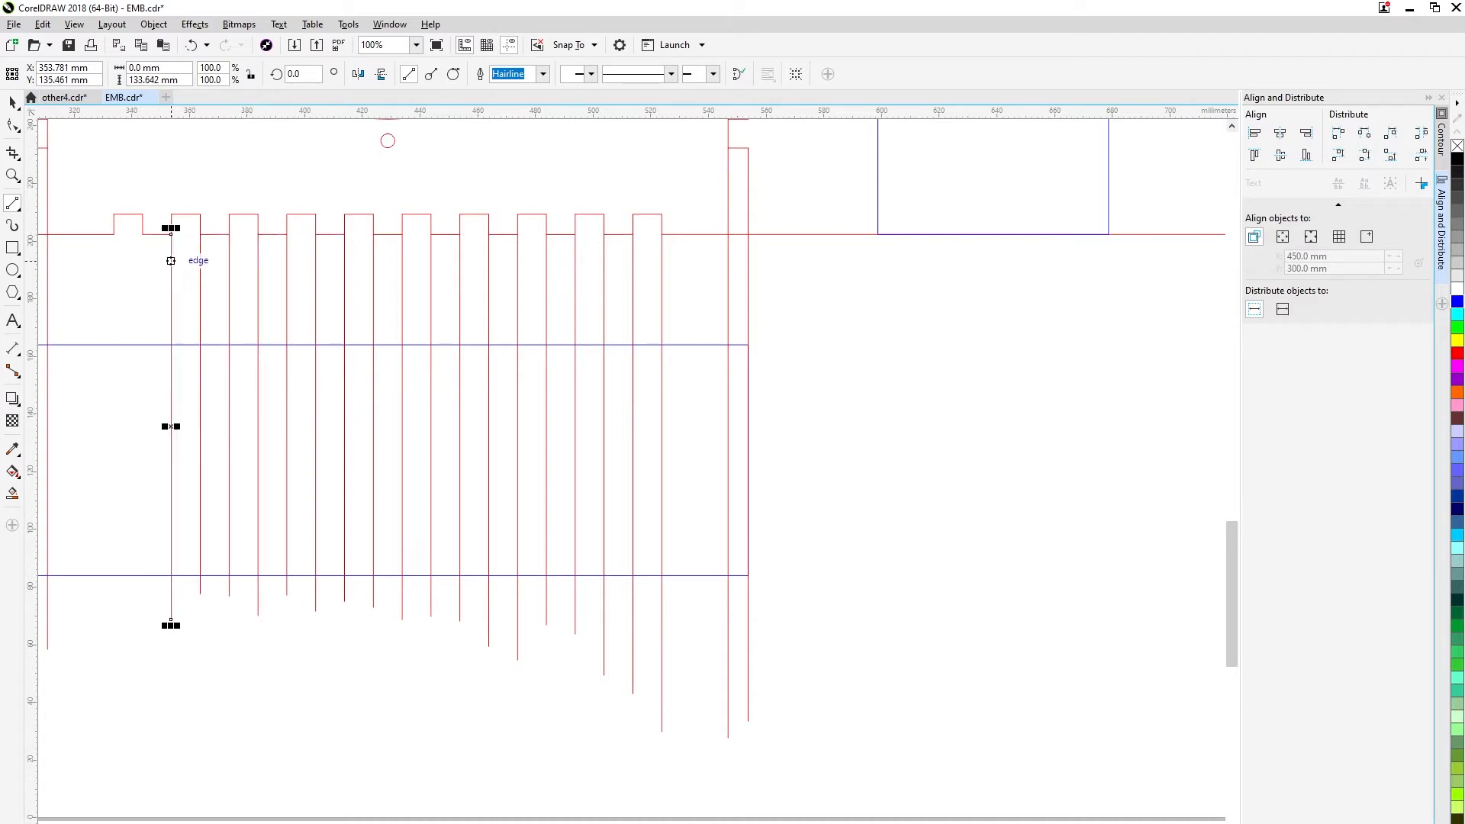
mouse_move(142, 232)
left_mouse_down()
mouse_move(142, 616)
mouse_move(115, 551)
mouse_move(115, 605)
left_mouse_up()
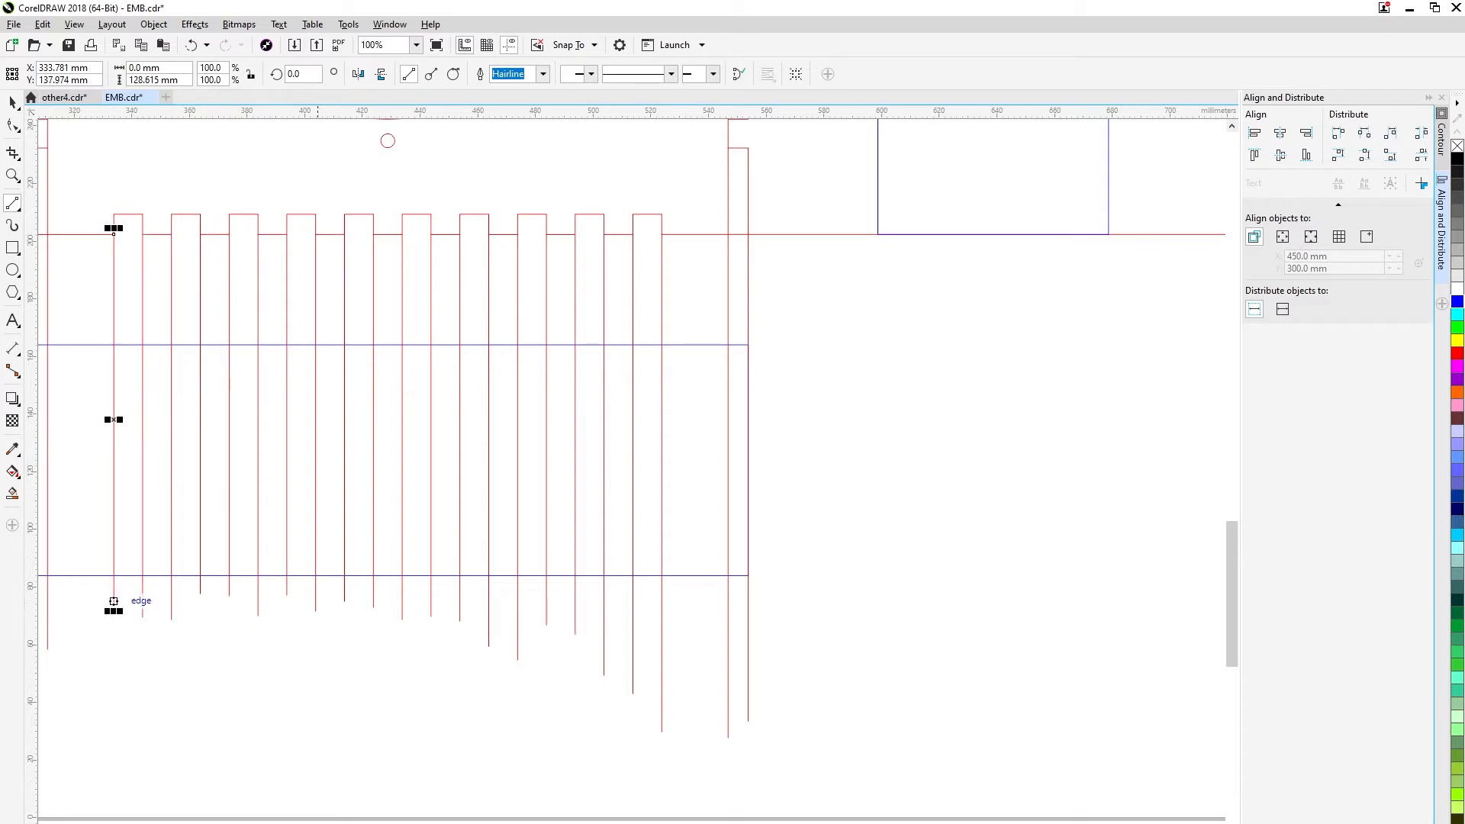
Draw horizontal lines through the tall rectangle from the panel's top edge and the inner edges of its top and bottom notches.
scroll(418, 536, "down", 1)
scroll(821, 202, "up", 1)
scroll(308, 471, "down", 1)
left_click_drag(324, 489, 482, 464)
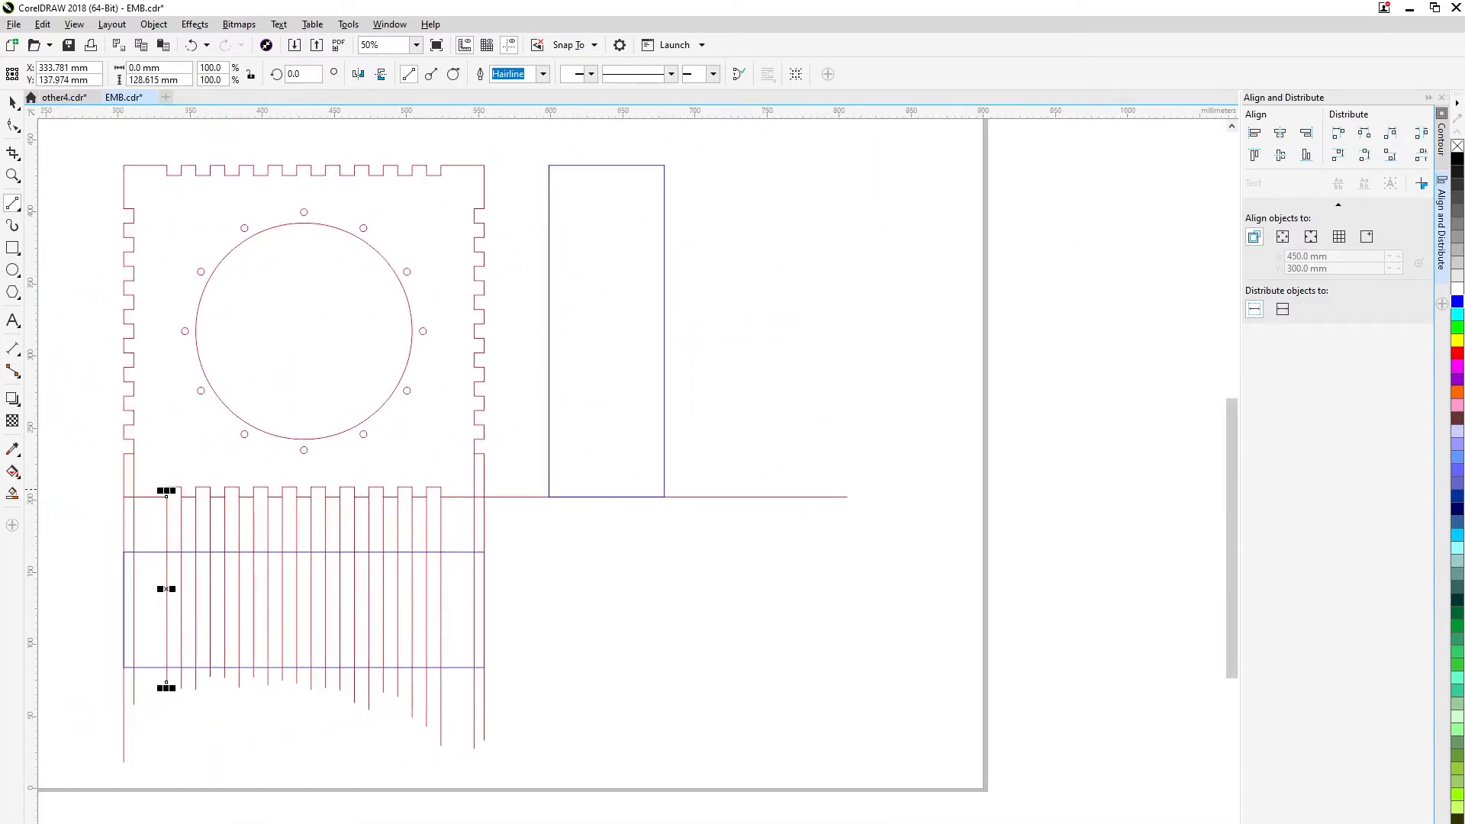
left_click_drag(782, 478, 780, 477)
left_click_drag(441, 175, 792, 183)
key("ctrl+z")
left_click_drag(484, 165, 821, 165)
Draw horizontal lines through the tall rectangle from the seven uppermost notch edges on the toothed panel's right side.
mouse_move(485, 208)
left_mouse_down()
mouse_move(832, 209)
mouse_move(821, 223)
left_mouse_up()
left_click_drag(484, 237, 786, 237)
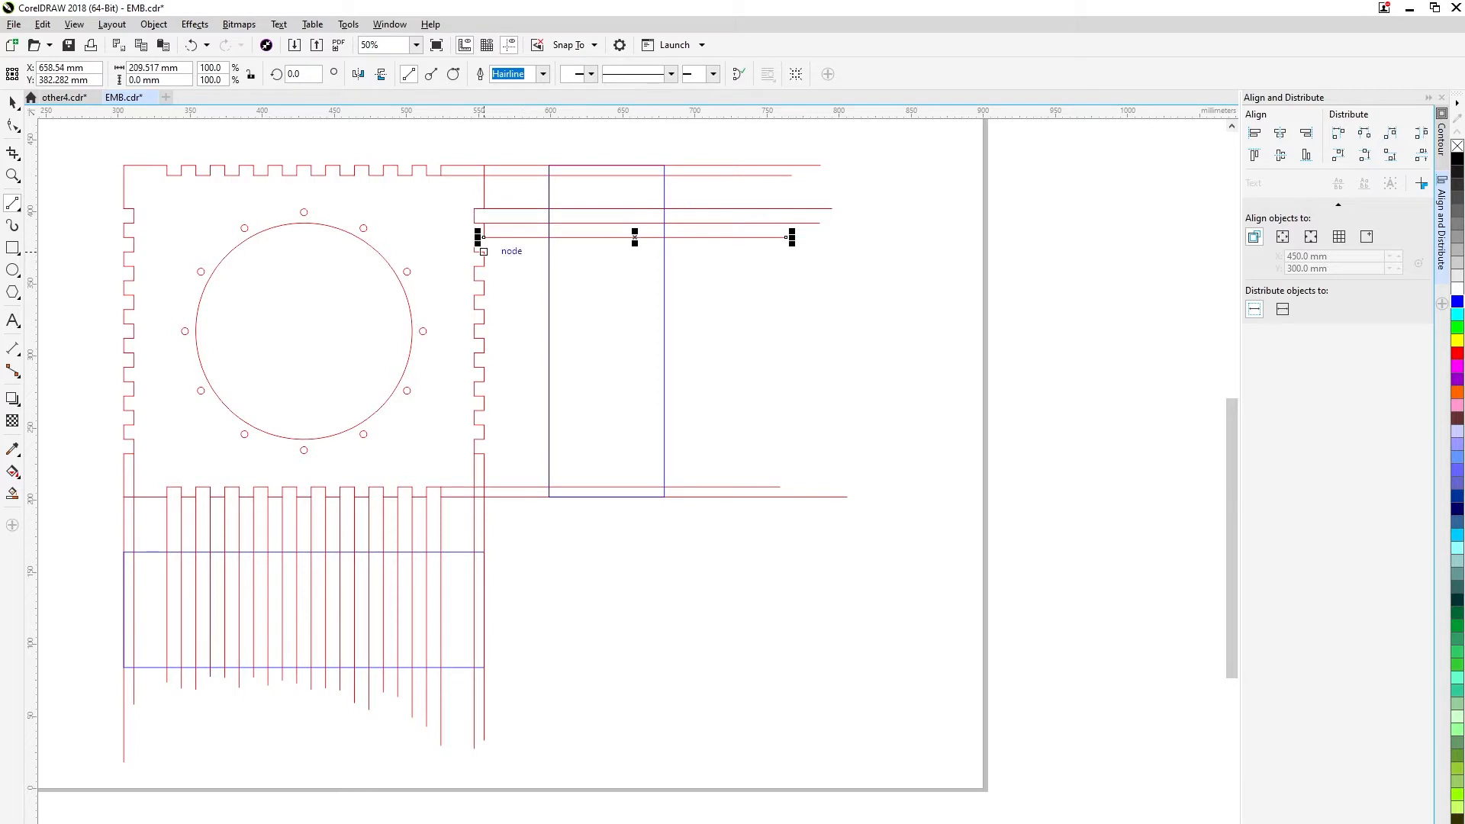
left_click_drag(484, 251, 816, 252)
mouse_move(598, 267)
left_mouse_down()
mouse_move(725, 266)
mouse_move(720, 280)
left_mouse_up()
left_click_drag(550, 298, 722, 296)
Draw horizontal lines through the tall rectangle from the next seven notch edges down the toothed panel's right side.
scroll(529, 301, "up", 1)
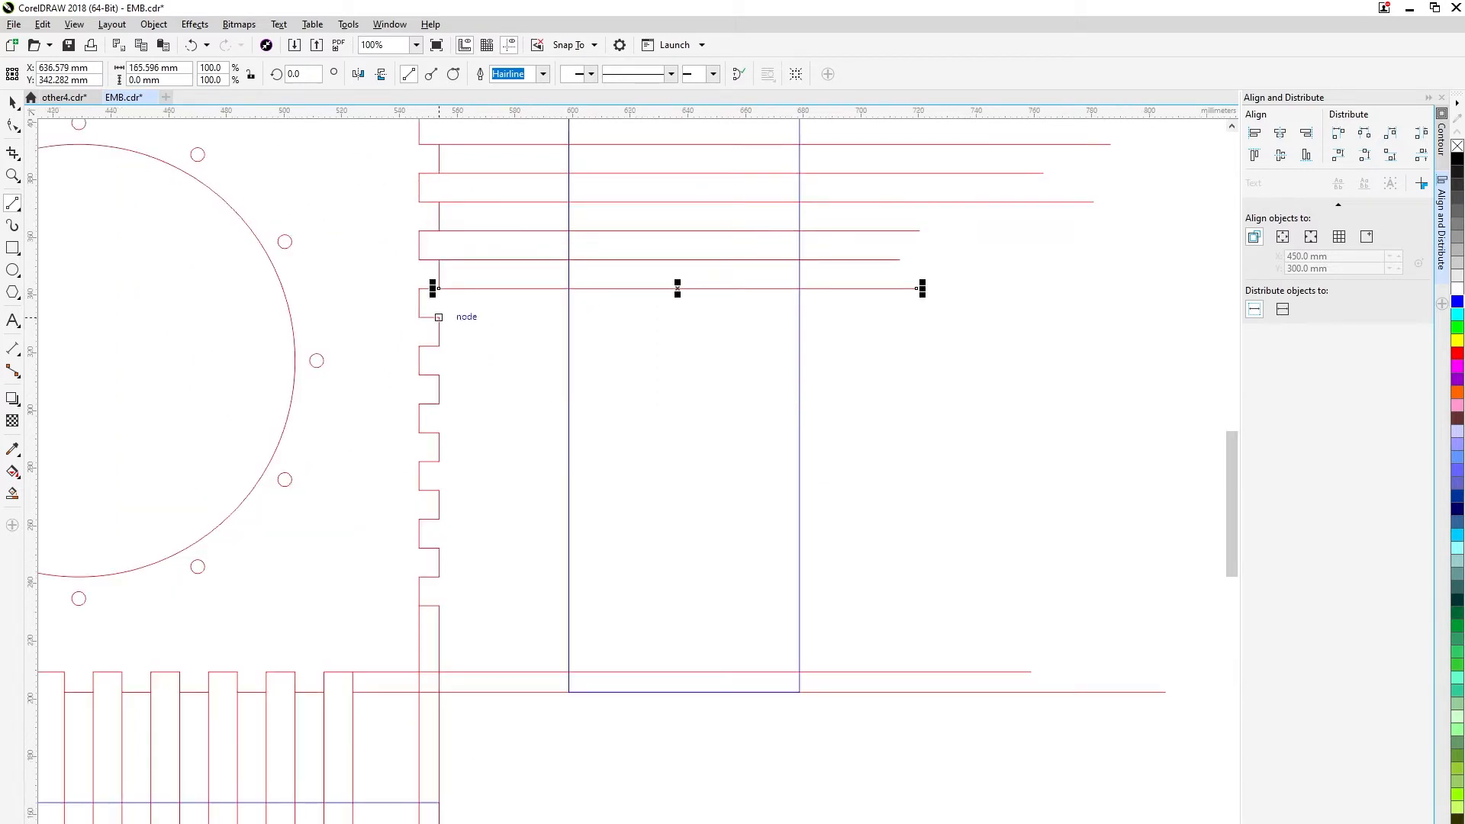
left_click_drag(438, 317, 859, 318)
left_click_drag(439, 346, 874, 345)
left_click_drag(439, 374, 868, 374)
left_click_drag(439, 403, 941, 403)
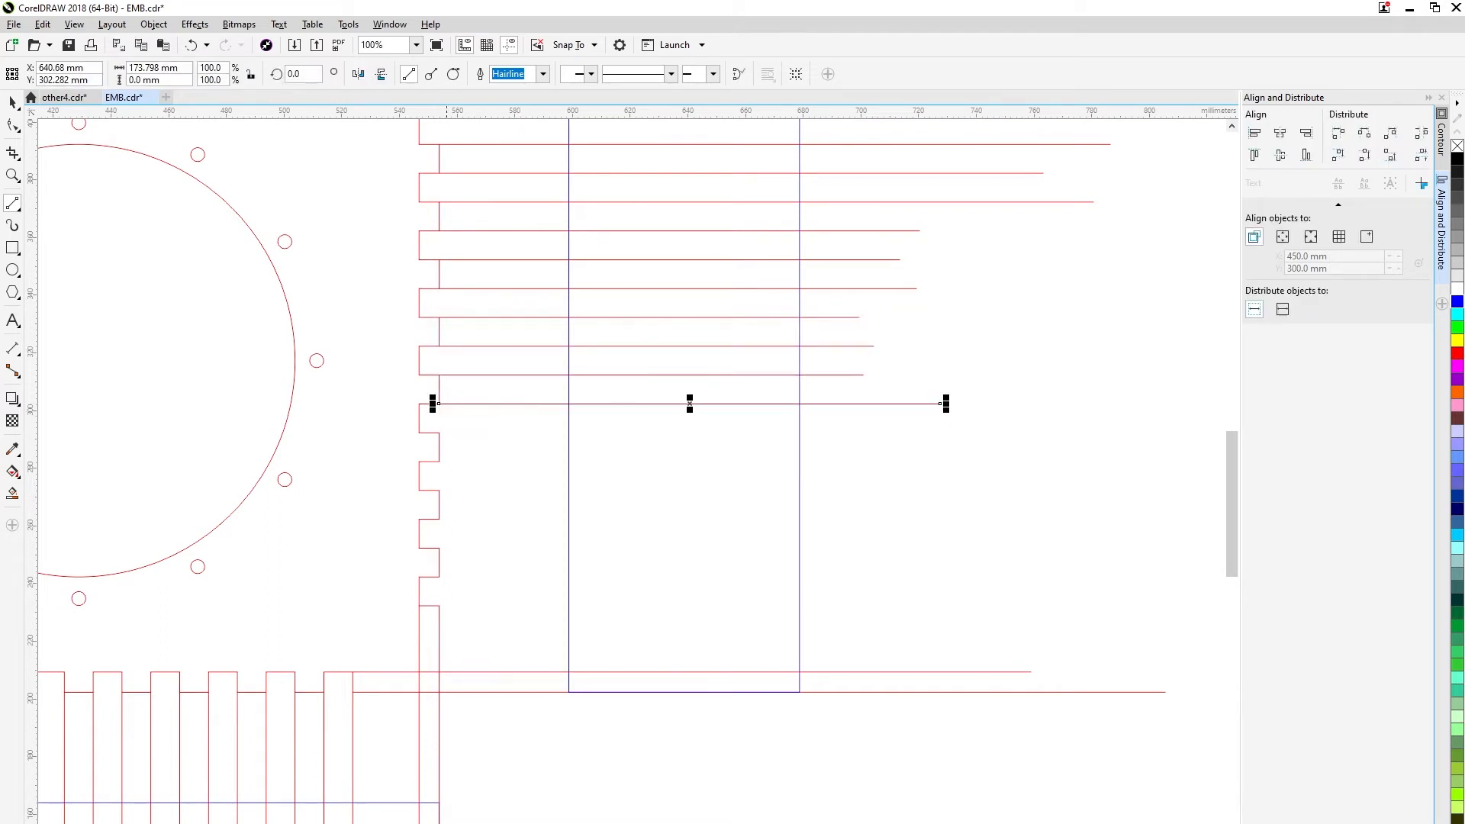
left_click_drag(439, 432, 903, 433)
left_click_drag(439, 462, 872, 461)
left_click_drag(439, 490, 828, 490)
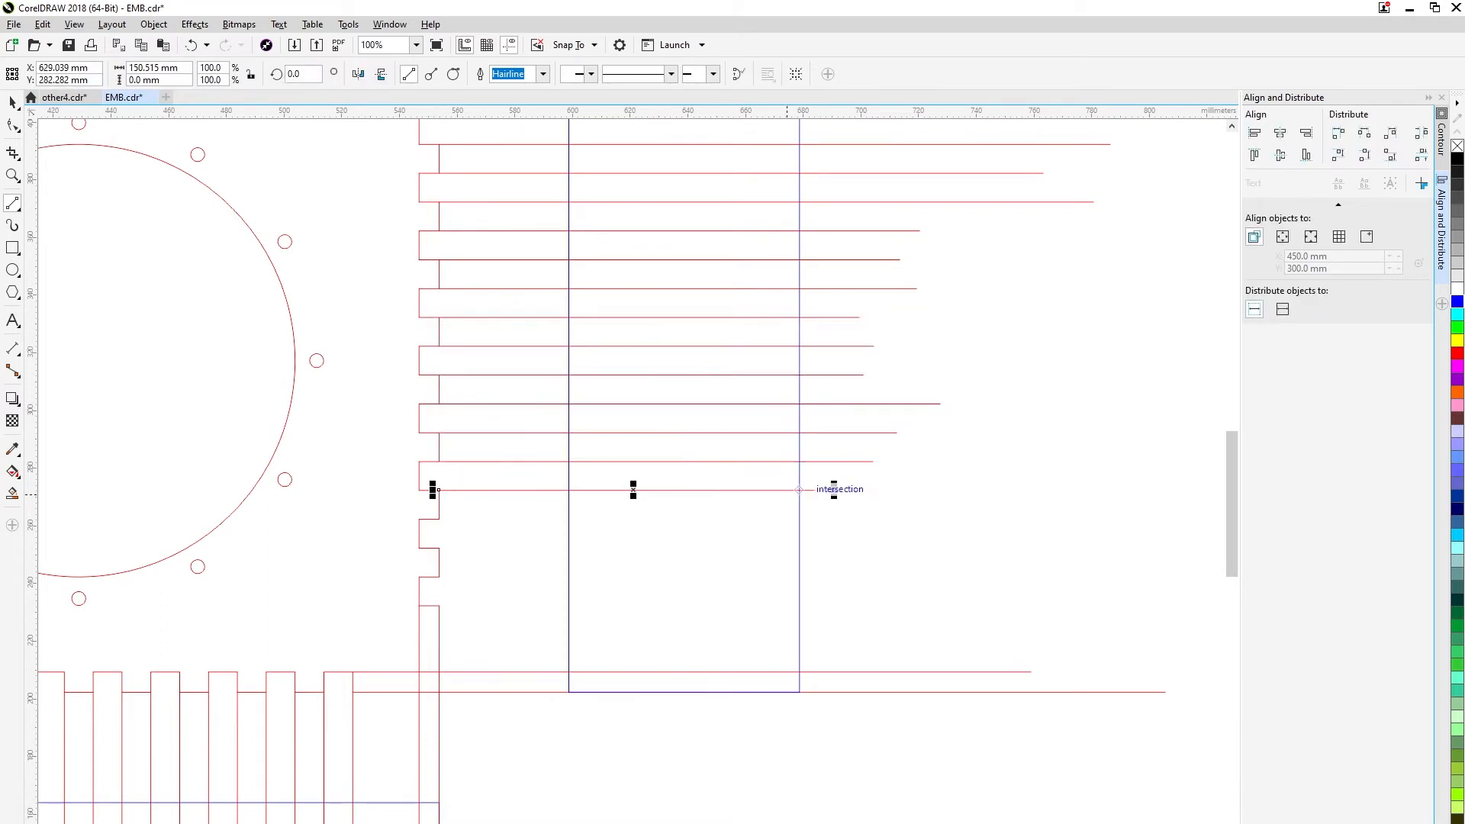
Draw horizontal lines through the tall rectangle from the four lowest notch edges on the toothed panel's right side.
left_click_drag(439, 519, 861, 519)
left_click_drag(439, 547, 879, 548)
left_click_drag(439, 577, 921, 577)
left_click_drag(566, 609, 890, 609)
Set the outline colour of all horizontal and vertical projection lines through the two side rectangles to blue.
scroll(890, 609, "down", 2)
left_click_drag(571, 591, 620, 505)
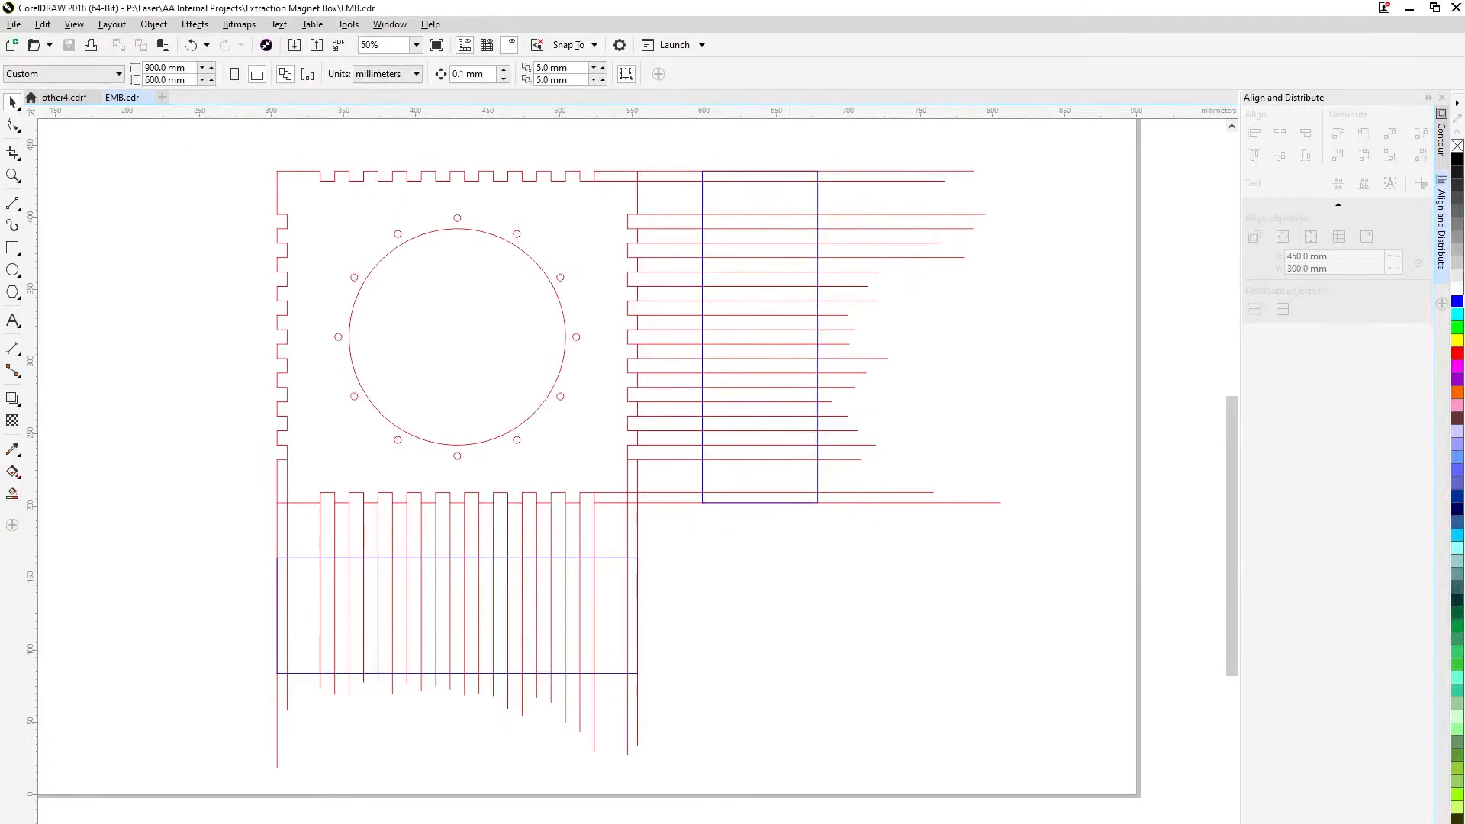
left_click_drag(944, 515, 943, 516)
right_click(1458, 302)
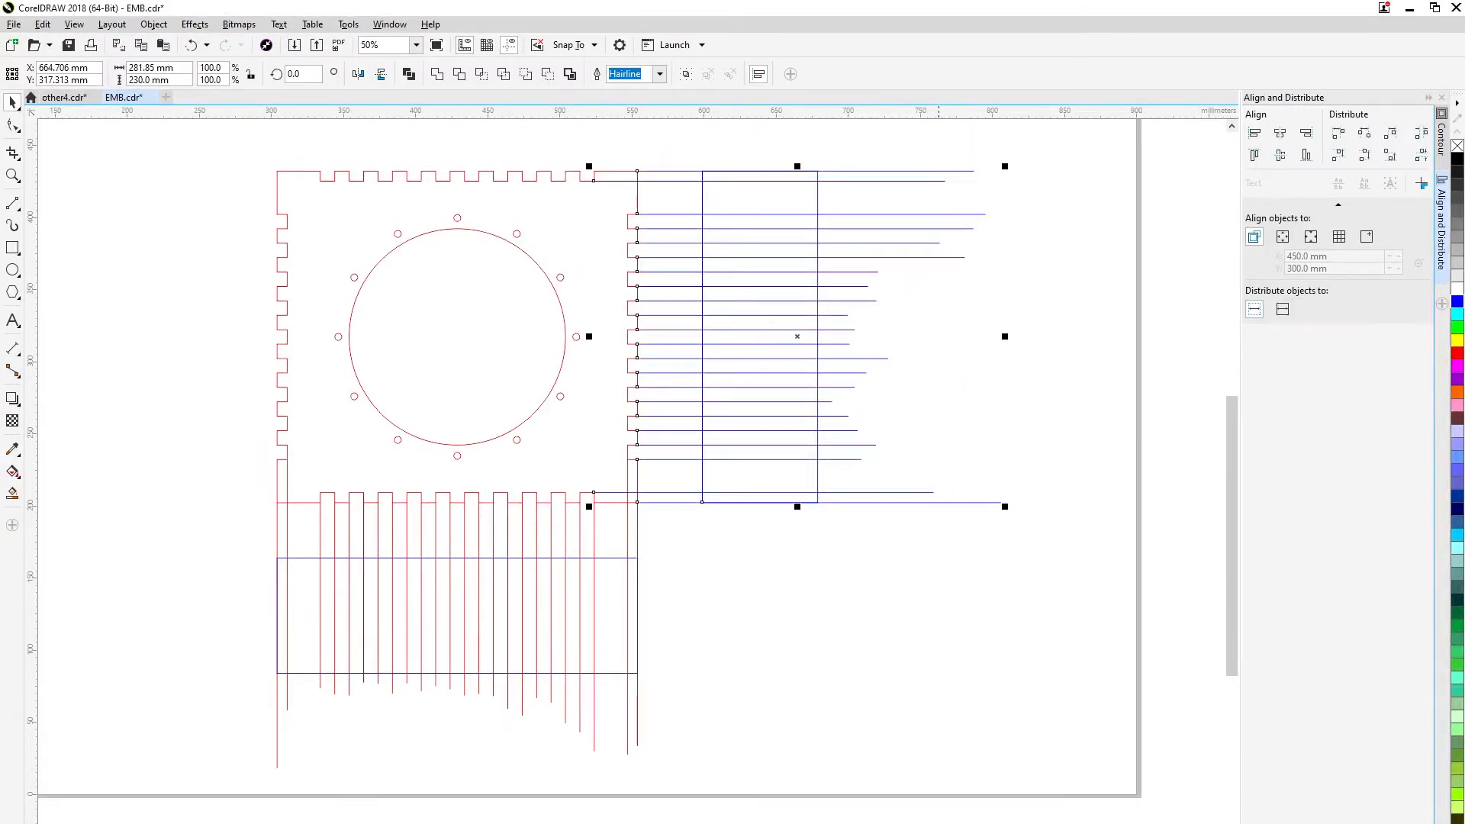
left_click_drag(261, 455, 663, 786)
right_click(1458, 301)
left_click(766, 603)
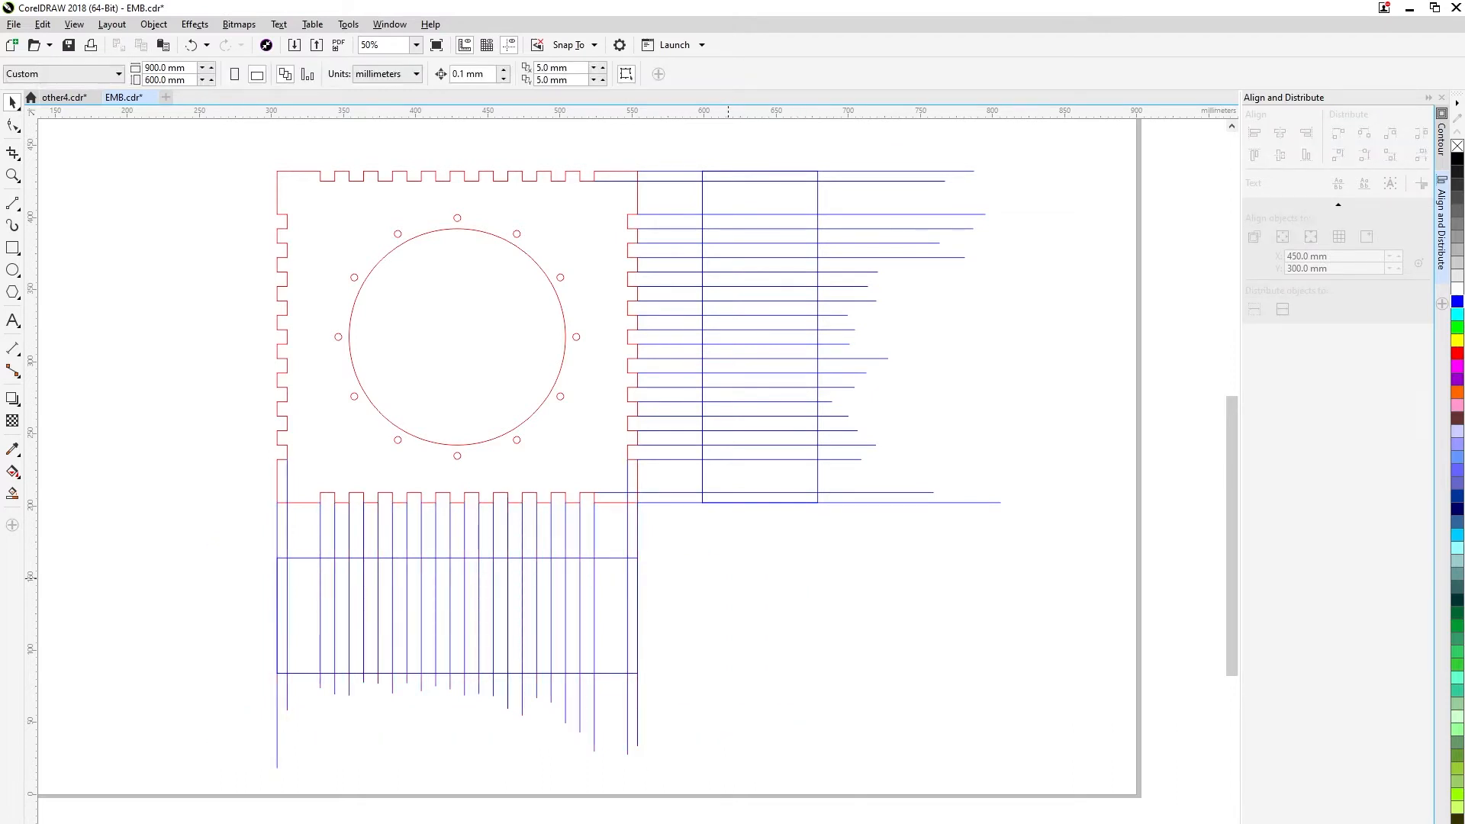
Draw a rectangle beside the wide rectangle's upper right corner and set its size to 7 × 7 mm.
key("F6")
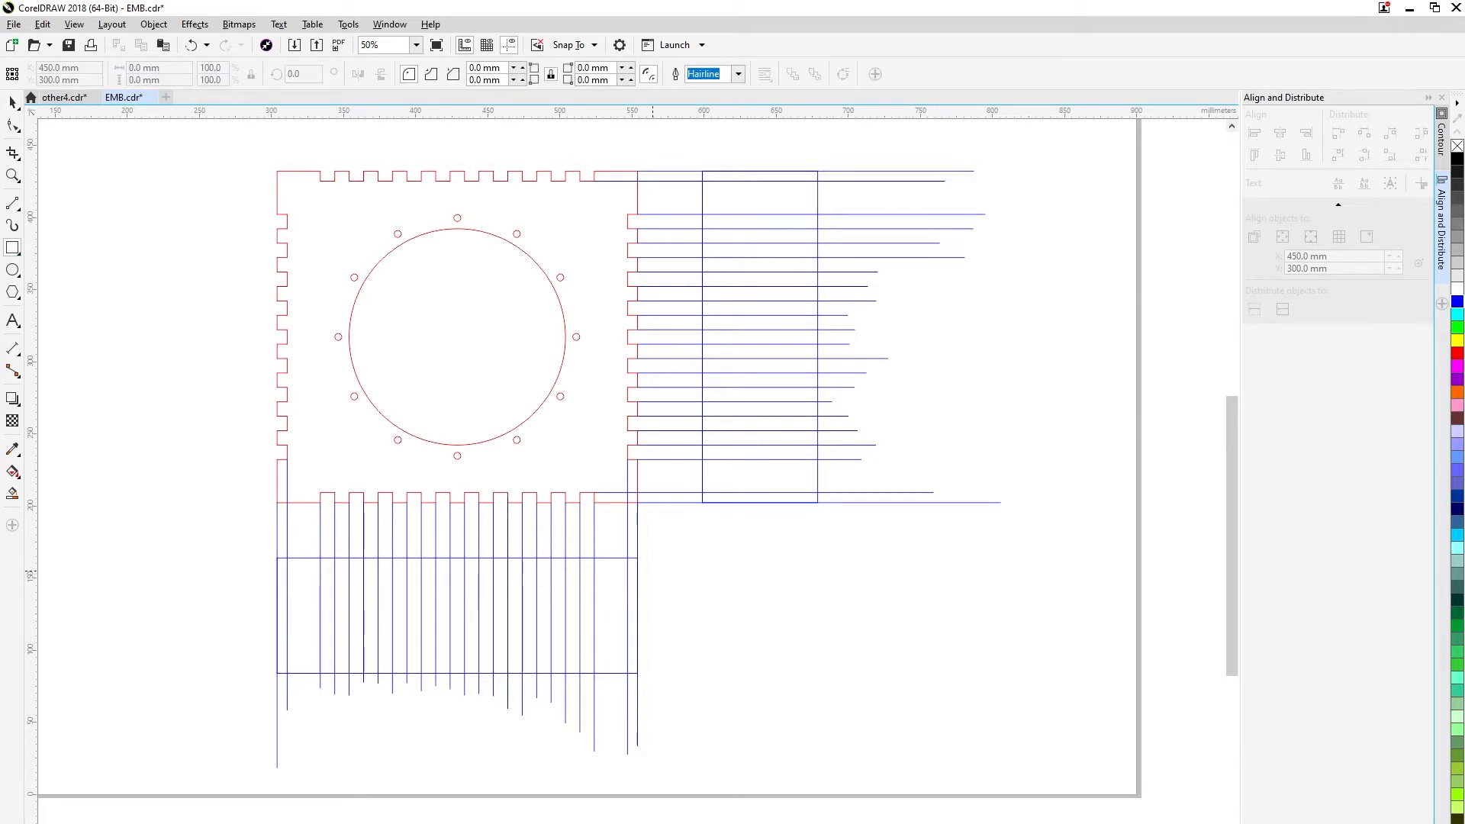
scroll(653, 571, "up", 2)
left_click_drag(591, 518, 663, 568)
left_click_drag(155, 68, 109, 69)
type("7")
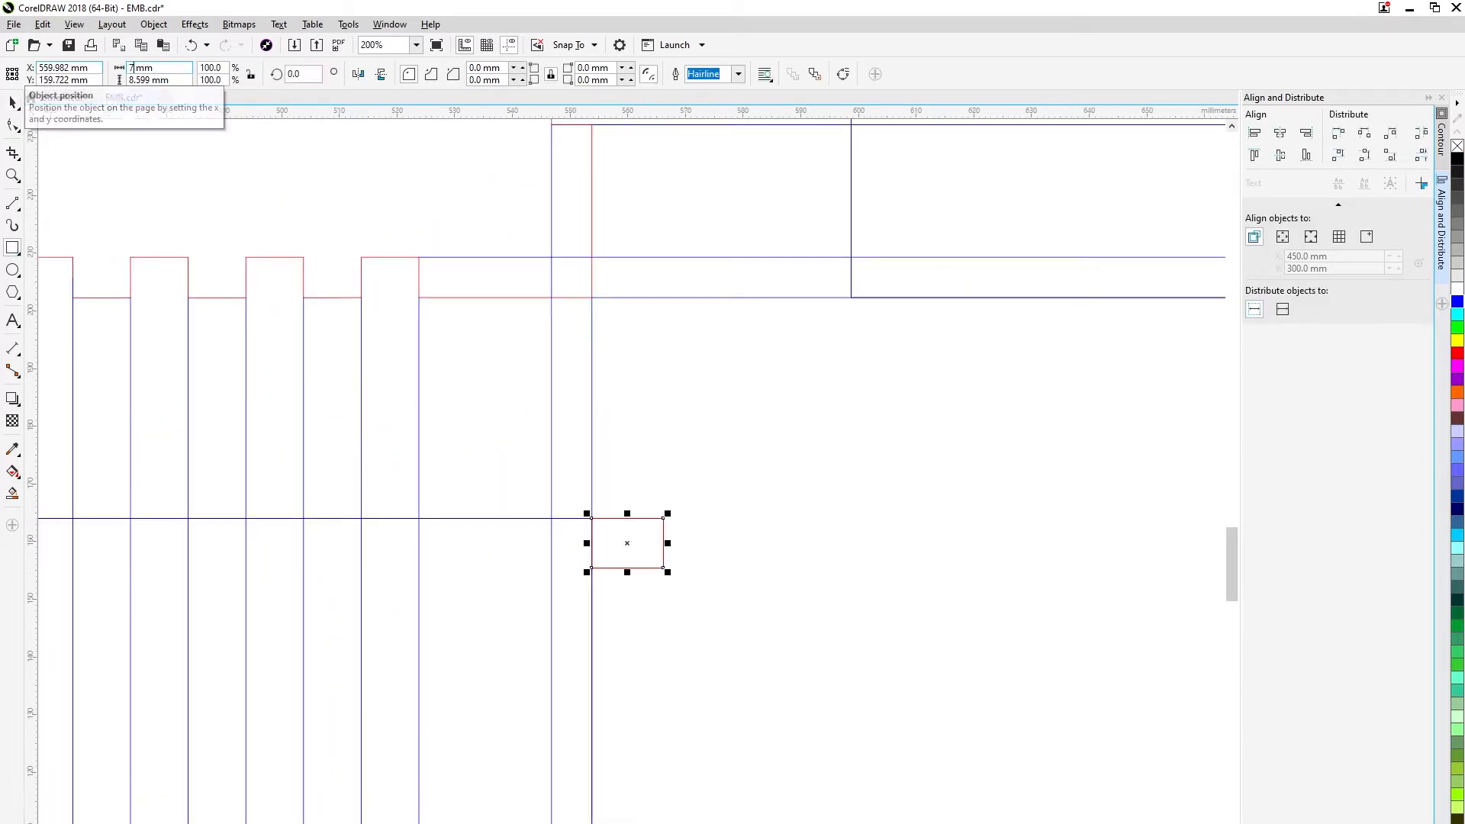
key("Tab")
type("7")
key("Return")
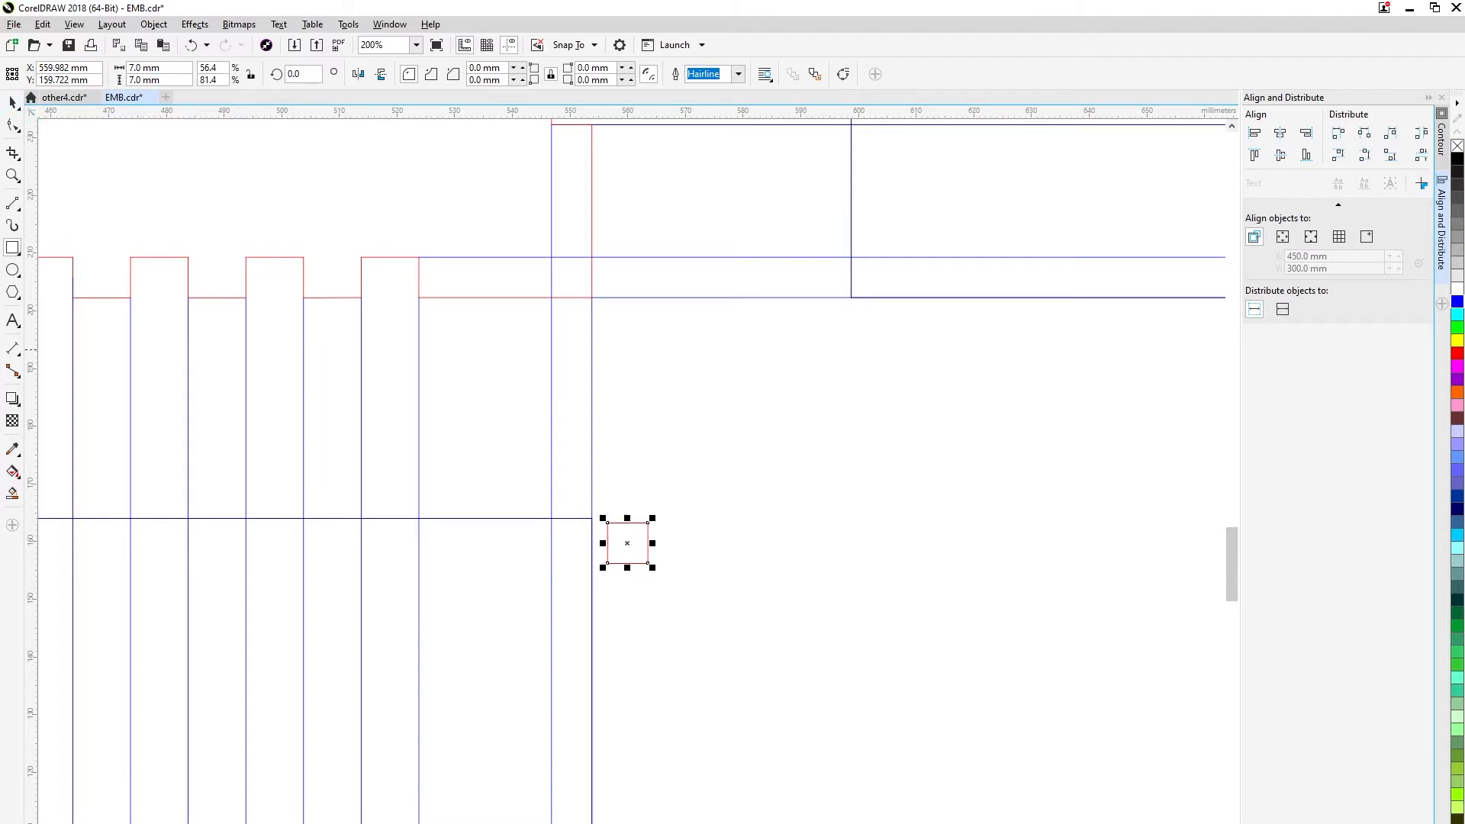
Snap the 7 mm square's upper left corner to the upper right corner of the wide rectangle.
scroll(975, 393, "down", 1)
scroll(620, 535, "up", 2)
left_click_drag(608, 522, 594, 518)
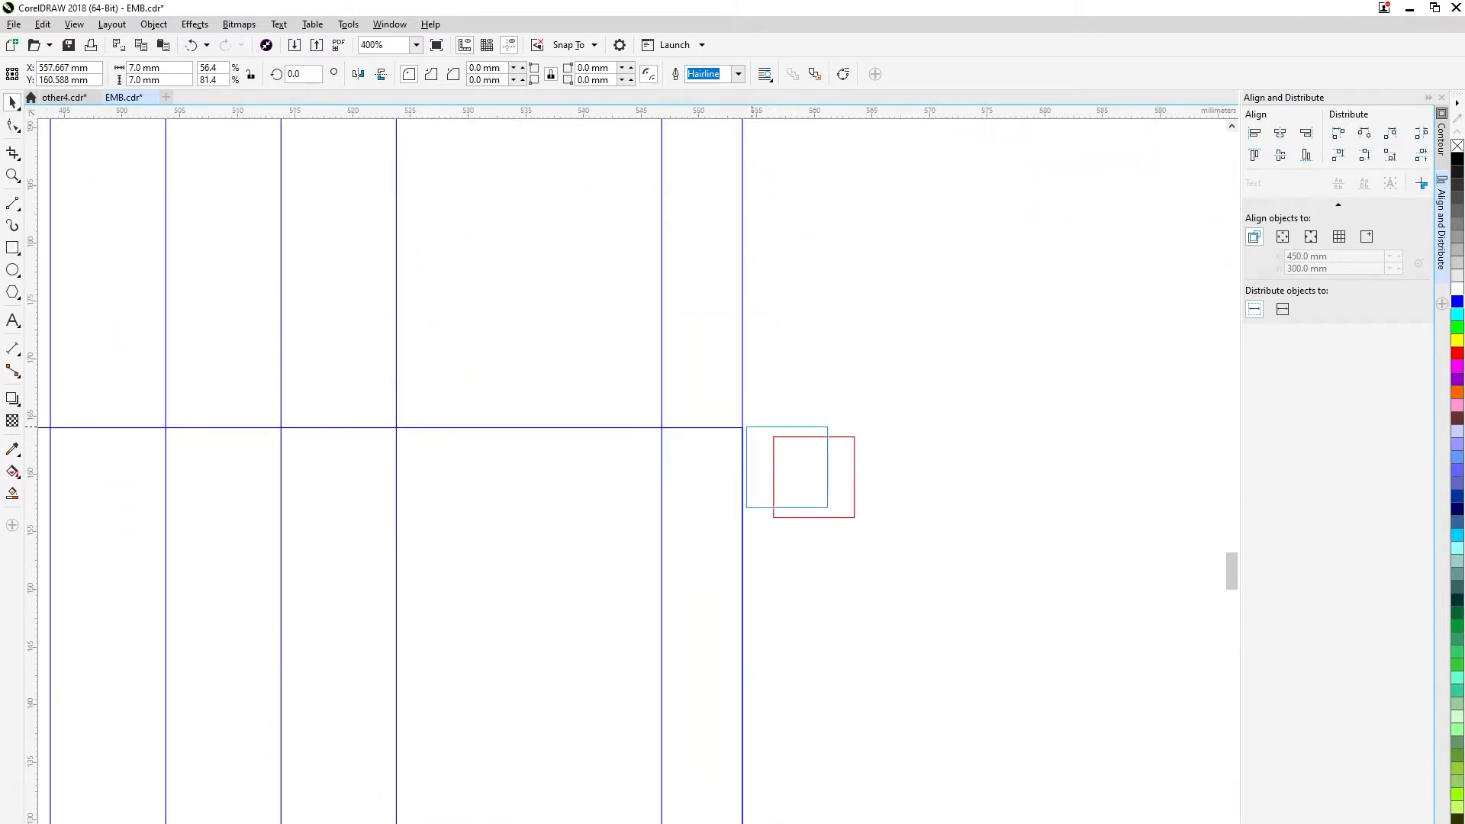
mouse_move(752, 427)
left_mouse_down()
mouse_move(766, 432)
mouse_move(743, 427)
left_mouse_up()
scroll(764, 442, "down", 3)
scroll(198, 458, "up", 1)
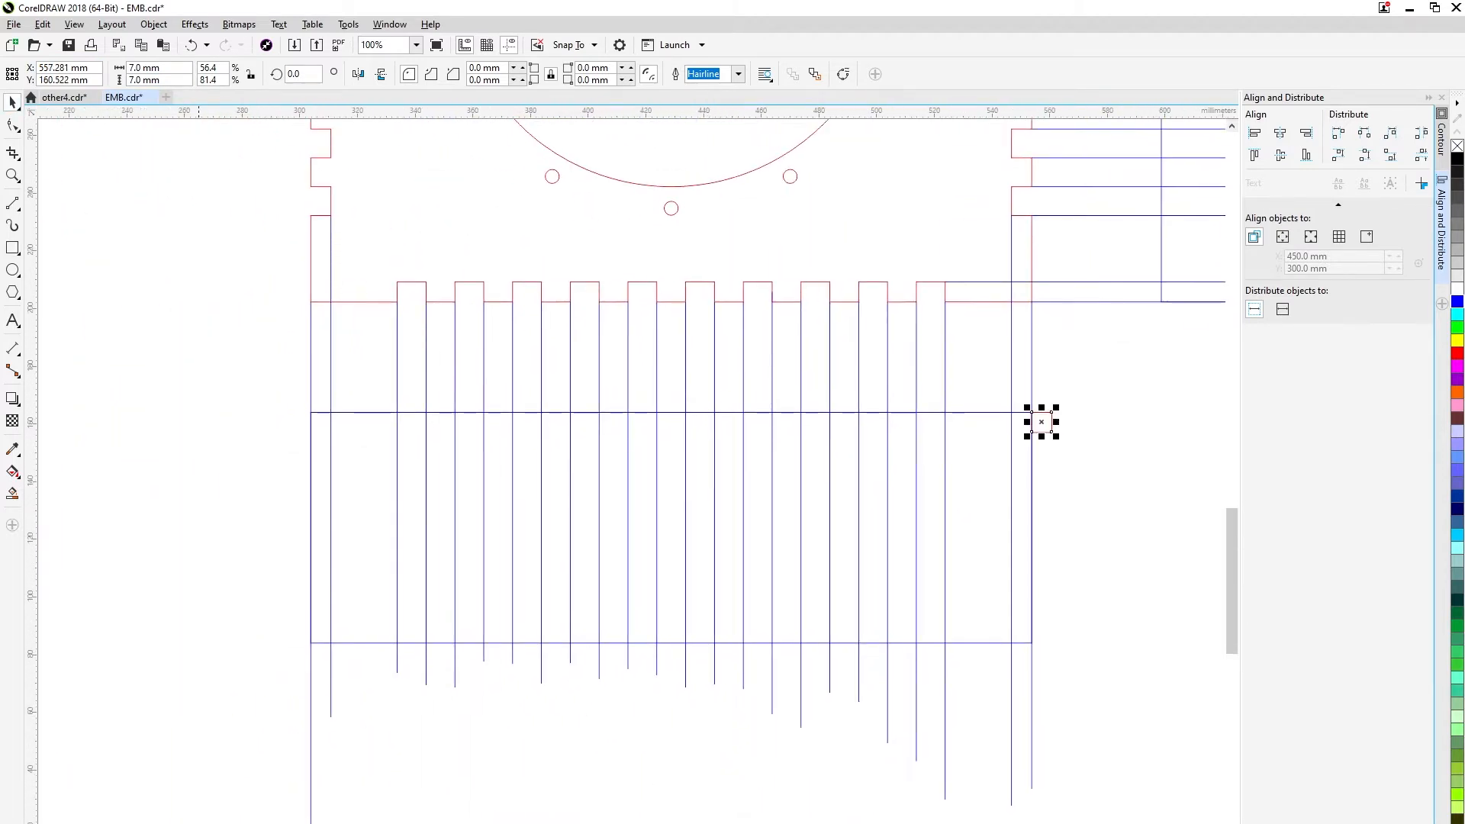
Using the square as a spacer, draw horizontal lines through the wide rectangle 7 mm inside its upper and lower edges.
left_click_drag(1036, 432, 264, 432)
key("space")
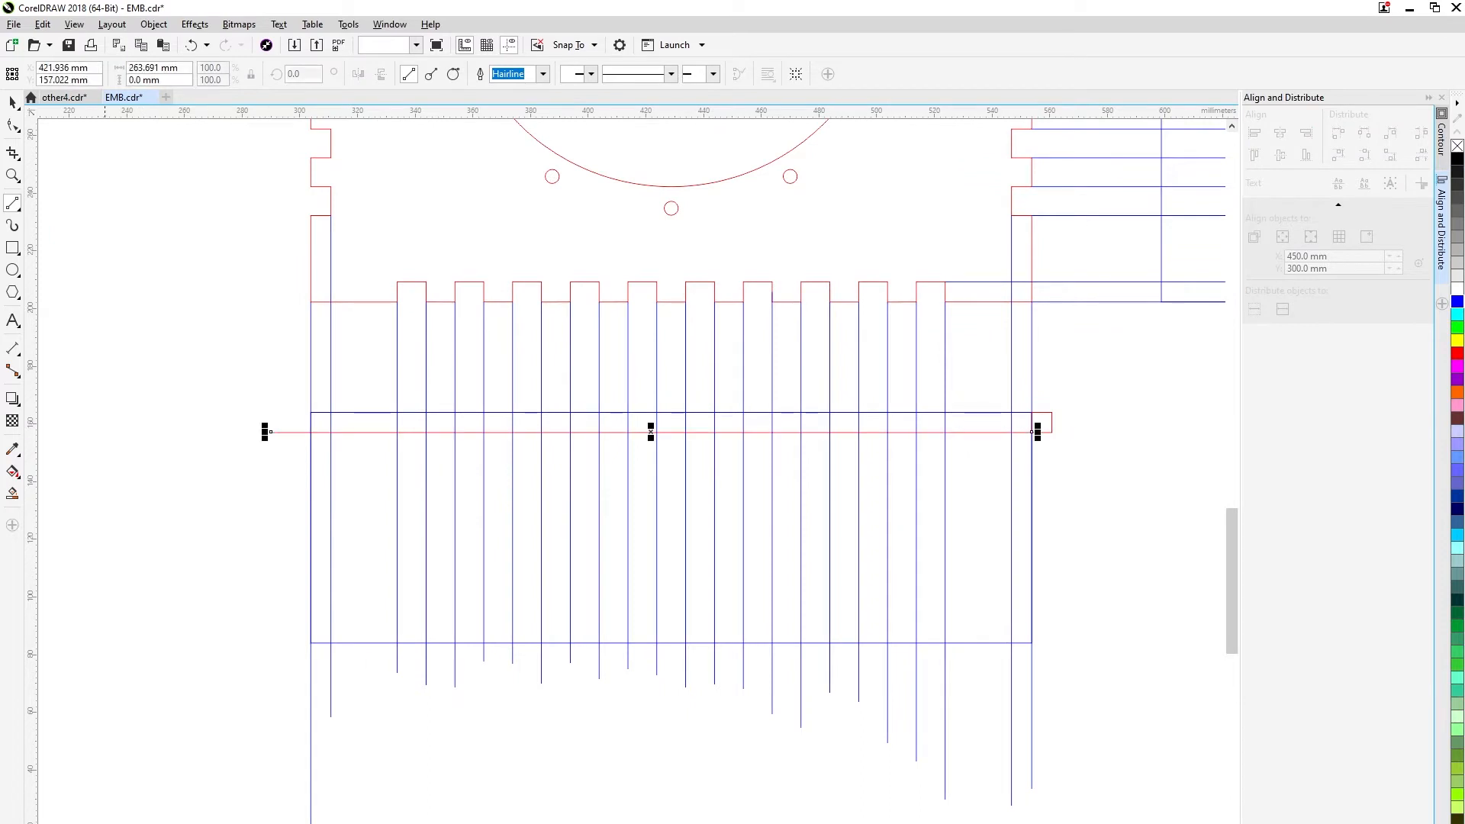
left_click_drag(1043, 413, 1064, 606)
scroll(1064, 668, "up", 2)
mouse_move(1027, 503)
left_mouse_down()
mouse_move(936, 568)
mouse_move(838, 543)
mouse_move(206, 547)
left_mouse_up()
scroll(936, 567, "down", 2)
key("space")
key("space")
left_click(186, 558)
Place the 7 mm square below the tall rectangle's lower left corner and draw a vertical line 7 mm inside its left edge.
key("ctrl+v")
left_click_drag(1074, 331, 798, 574)
scroll(846, 523, "up", 1)
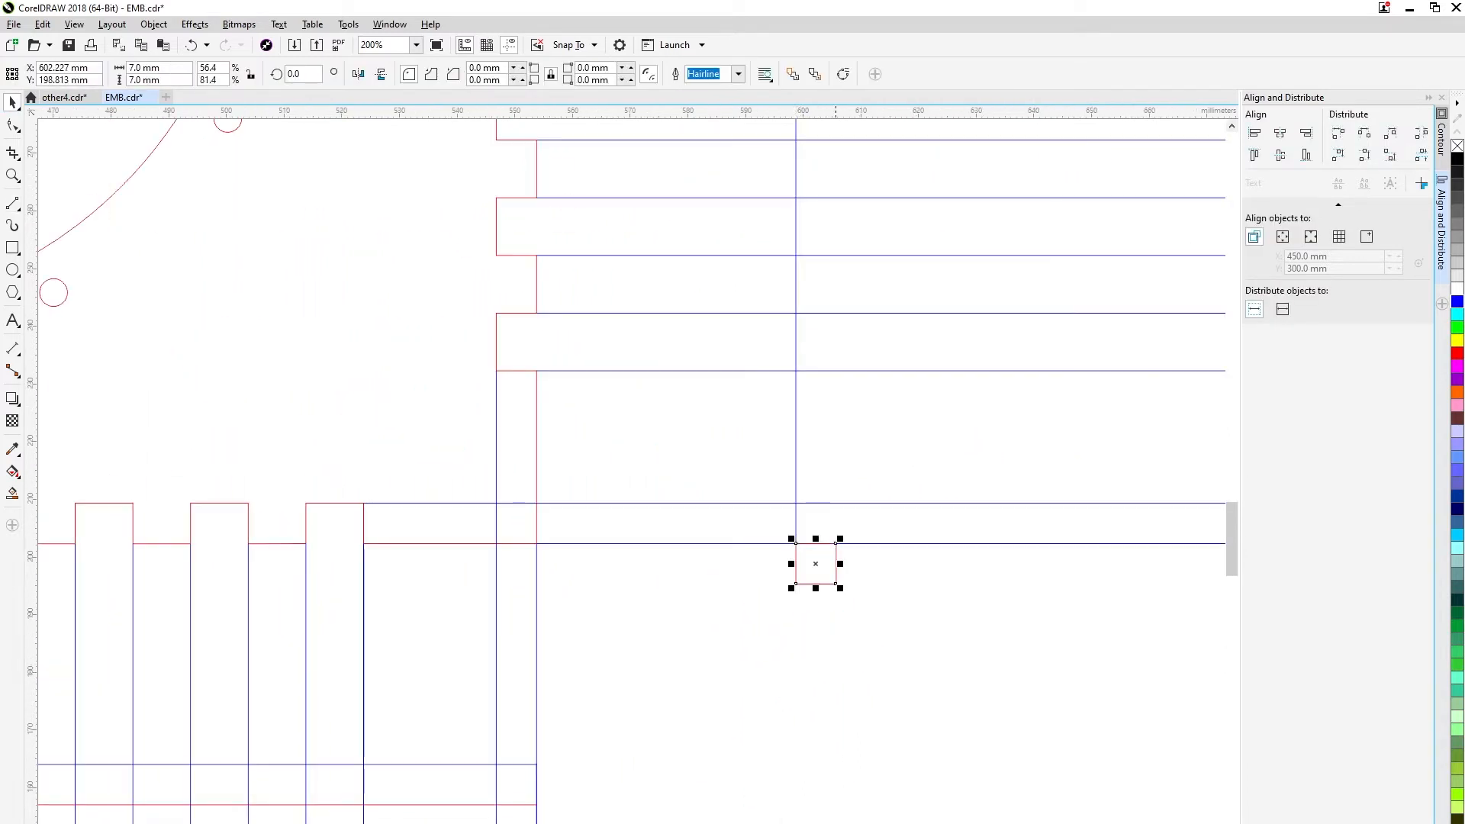
scroll(769, 639, "down", 2)
mouse_move(755, 645)
left_mouse_down()
mouse_move(788, 318)
mouse_move(760, 280)
left_mouse_up()
key("space")
left_click(773, 676)
scroll(773, 677, "up", 2)
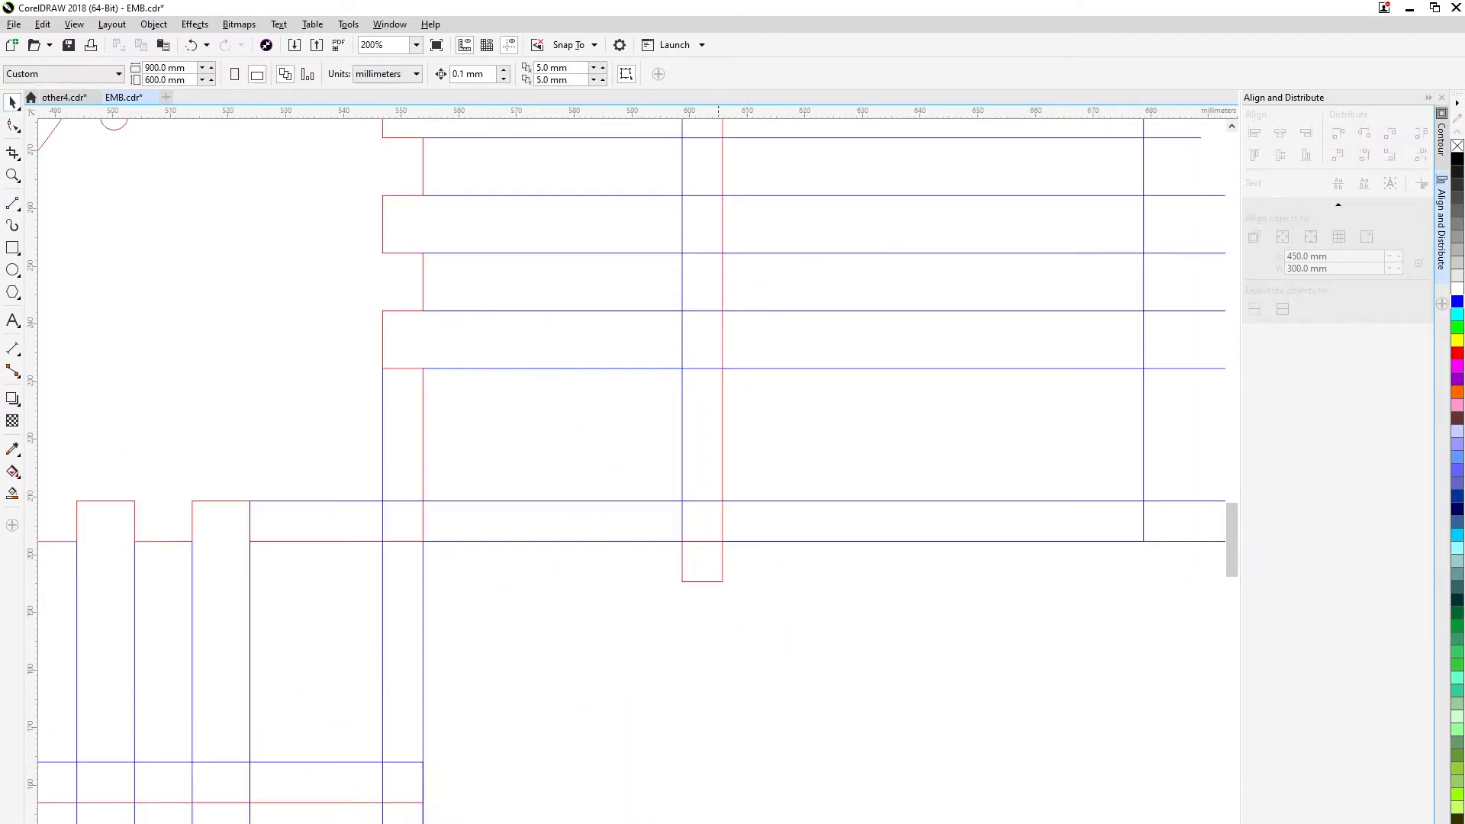
Draw a vertical line 7 mm inside the tall rectangle's right edge using the spacer square, and delete the square.
left_click(701, 580)
left_click_drag(702, 581, 466, 656)
left_click_drag(782, 616, 786, 616)
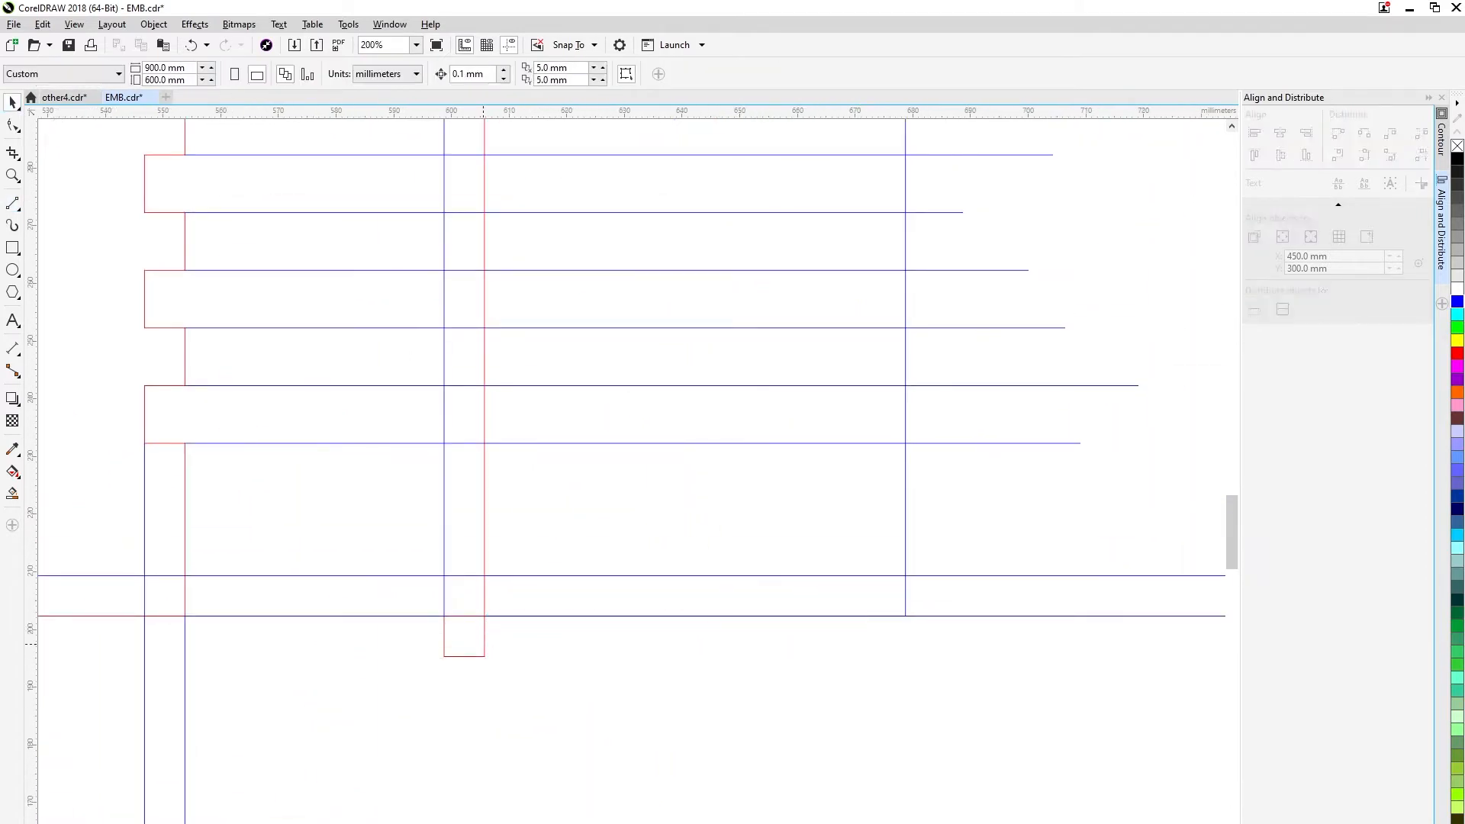
left_click(483, 616)
left_click_drag(868, 641, 873, 269)
scroll(878, 635, "down", 2)
key("space")
mouse_move(908, 607)
left_mouse_down()
mouse_move(818, 494)
mouse_move(816, 510)
left_mouse_up()
Set the outline colour of the new 7 mm offset lines in both side rectangles to blue.
left_click(13, 103)
left_click(110, 262)
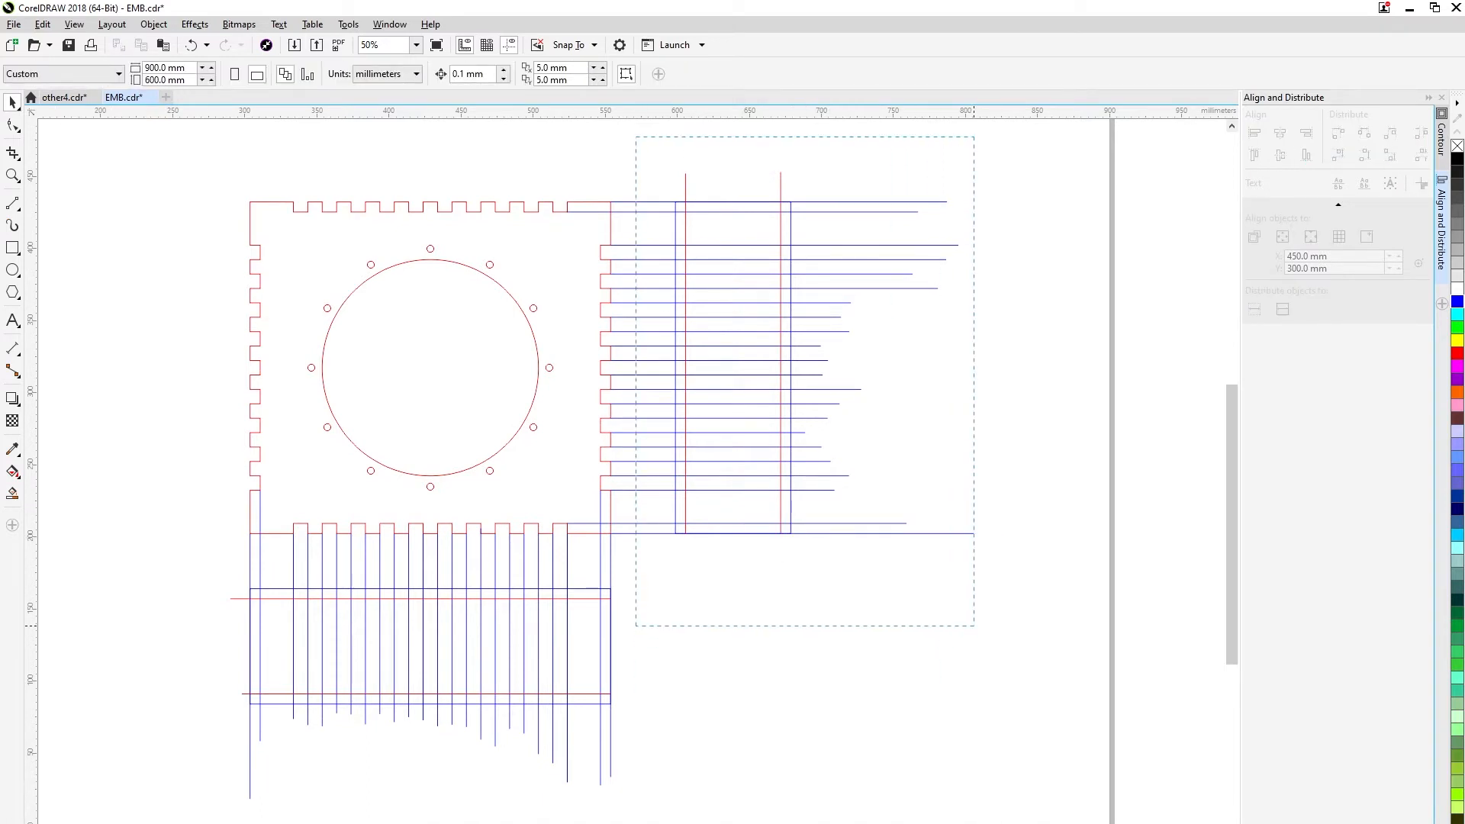
left_click_drag(975, 626, 975, 626)
left_click(163, 551)
right_click(1457, 302)
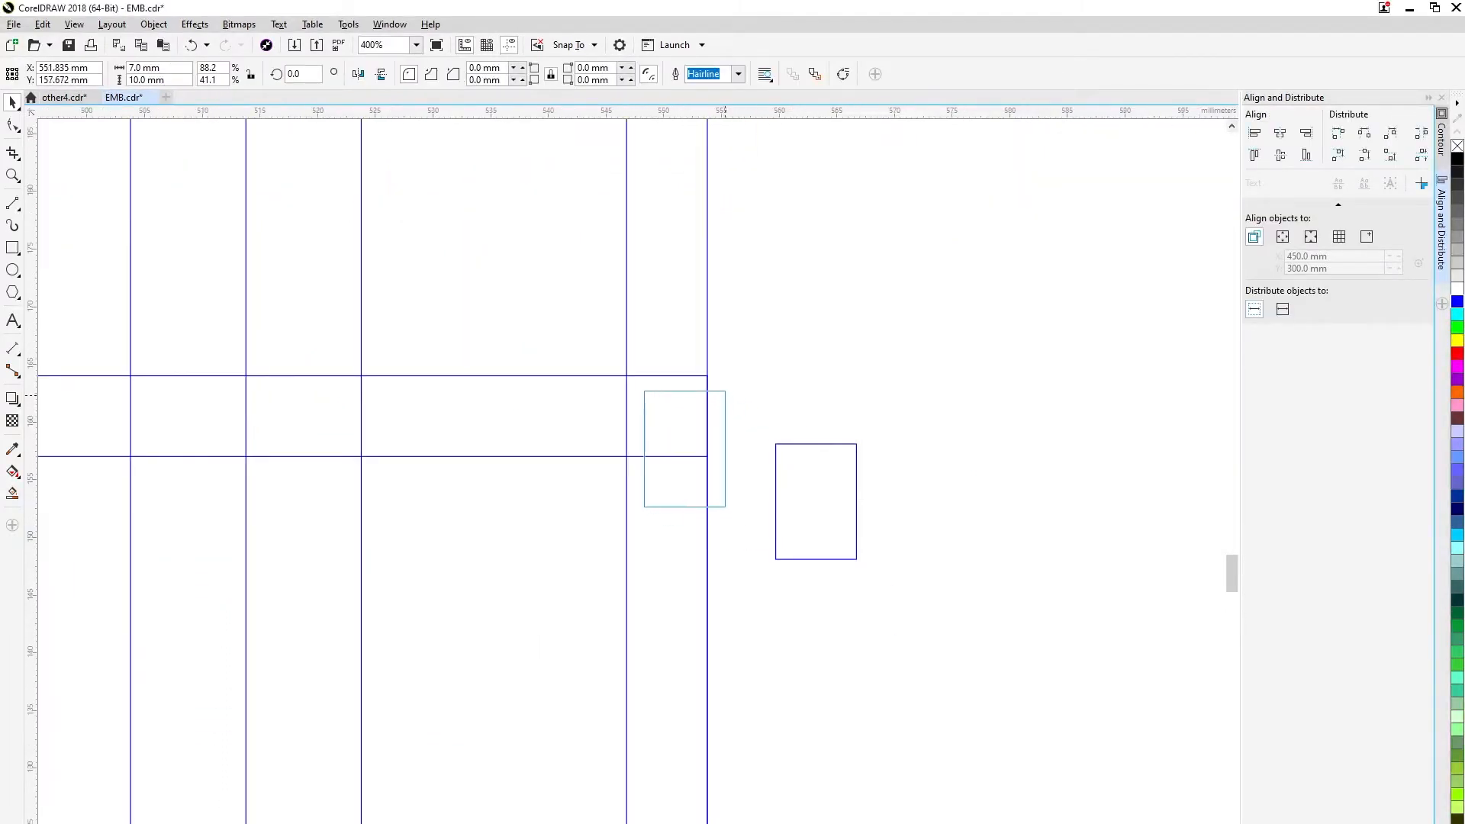
Snap the 7 × 10 mm rectangle inside the wide rectangle's upper right corner and place a copy directly beneath it.
left_click_drag(725, 390, 708, 458)
scroll(710, 382, "up", 2)
scroll(708, 382, "down", 2)
scroll(702, 533, "up", 1)
scroll(708, 458, "down", 2)
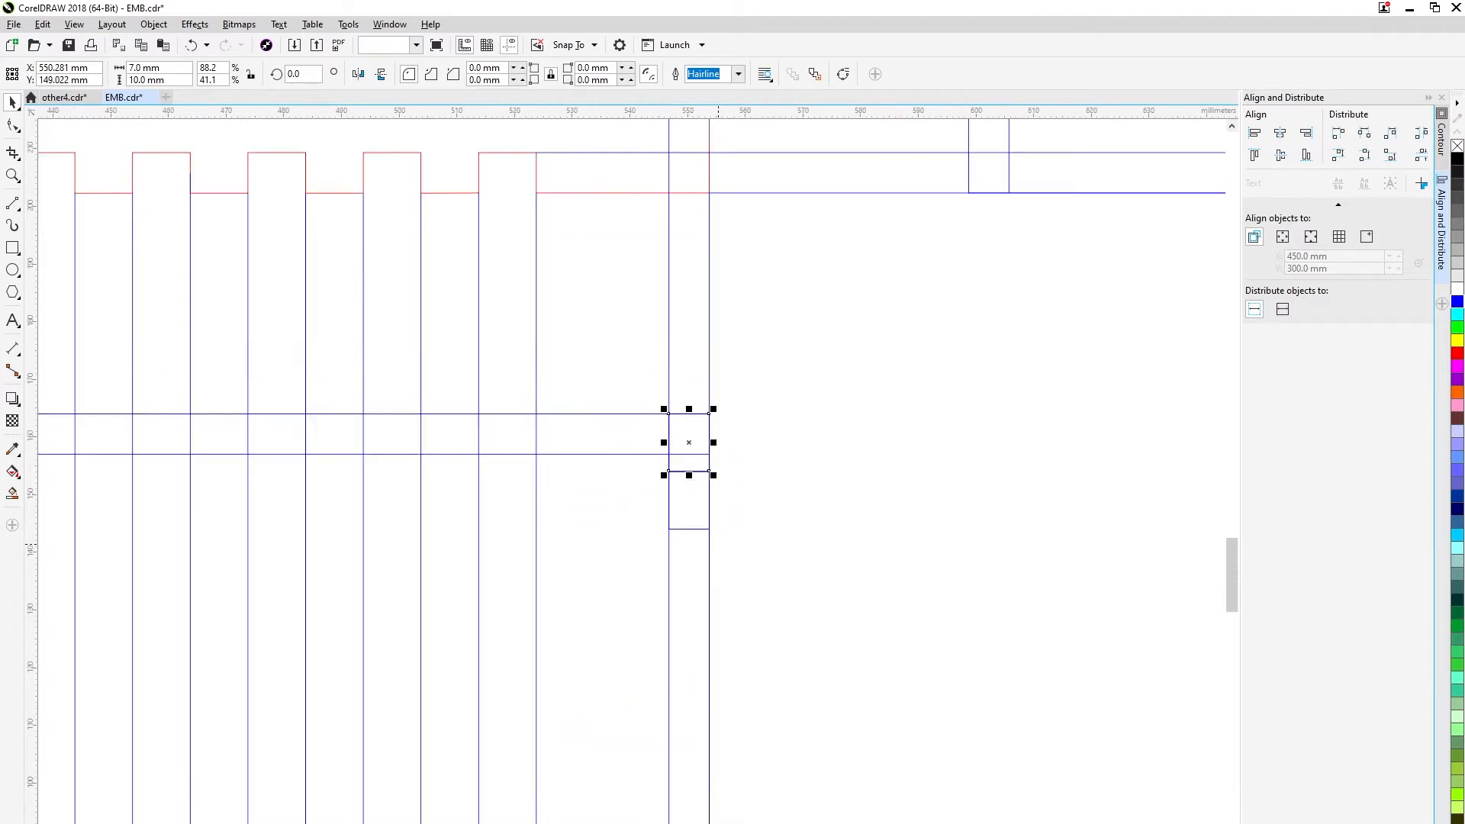
Add a third 7 × 10 mm rectangle to the stack and place further loose copies near the wide rectangle's right end.
left_click_drag(678, 570, 680, 568)
scroll(686, 550, "up", 2)
left_click_drag(742, 507, 805, 603)
scroll(777, 468, "down", 2)
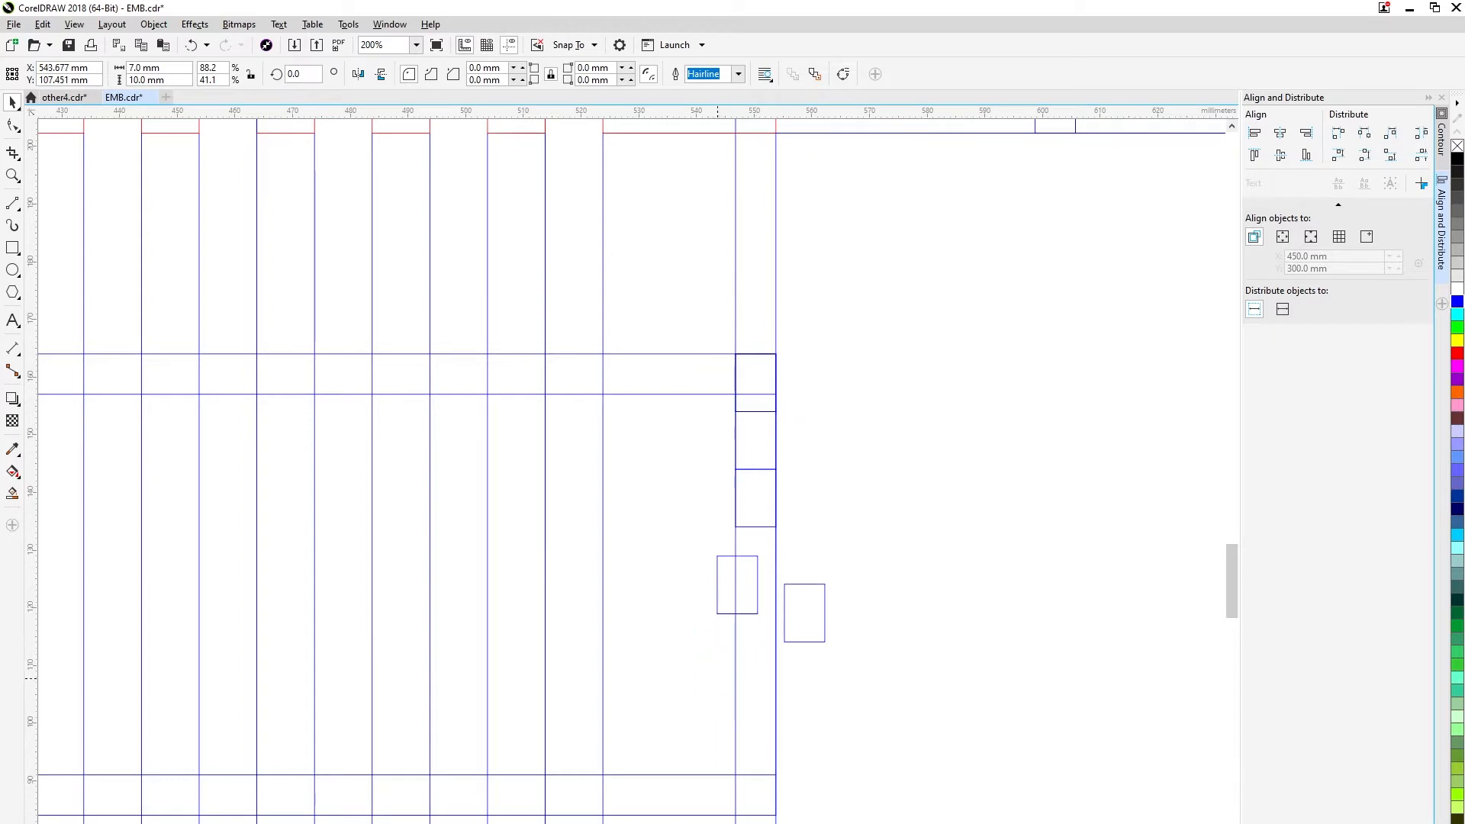
left_click_drag(772, 525, 811, 739)
Snap the next three loose 7 × 10 mm rectangles one below another onto the stack at the wide rectangle's right end.
left_click(765, 385)
left_click_drag(755, 383, 755, 773)
left_click(754, 565)
scroll(753, 563, "up", 2)
left_click_drag(771, 536, 843, 418)
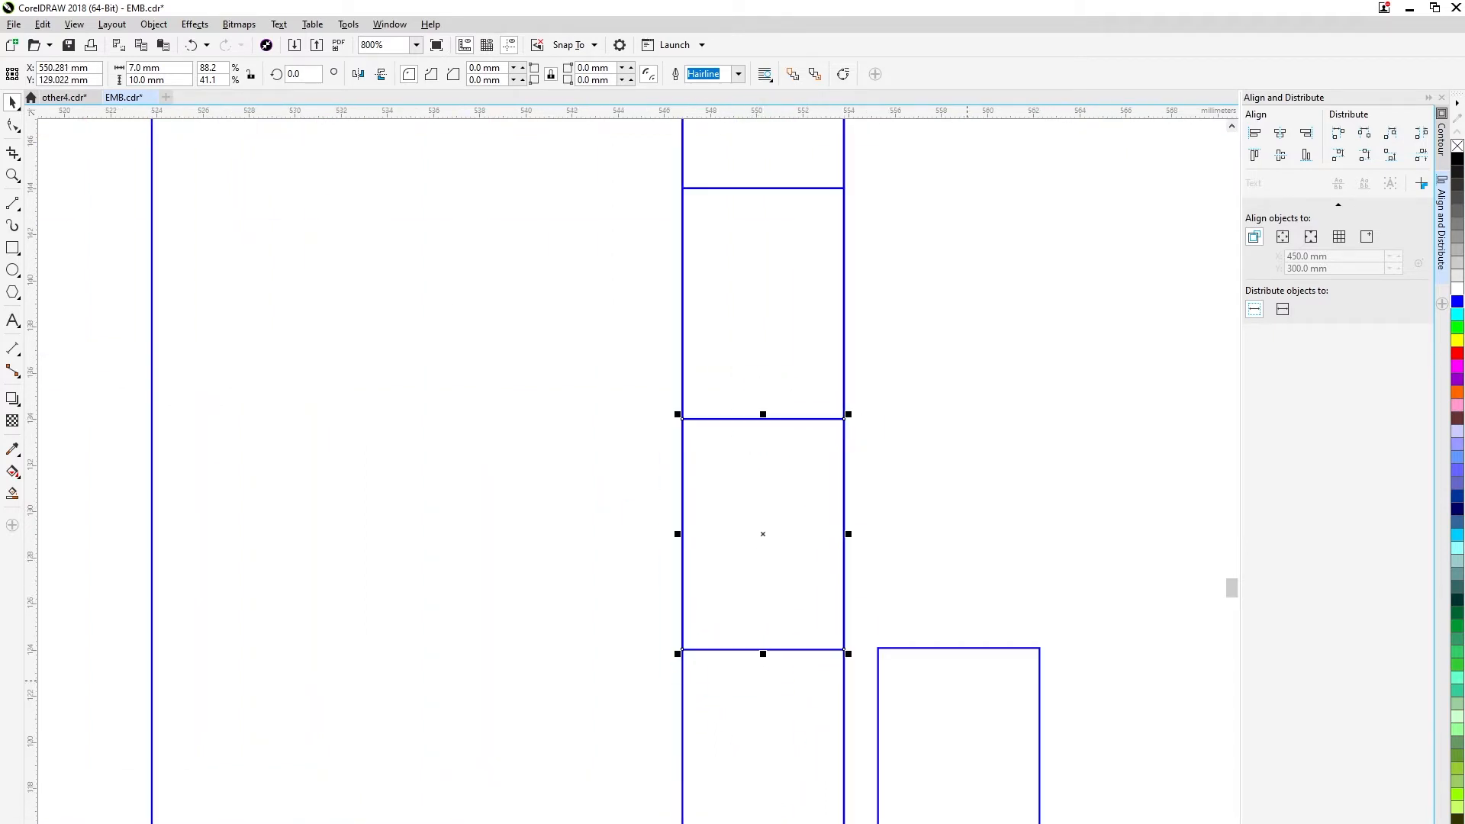
left_click_drag(1038, 649, 844, 648)
scroll(853, 519, "down", 2)
scroll(842, 684, "up", 1)
left_click(779, 561)
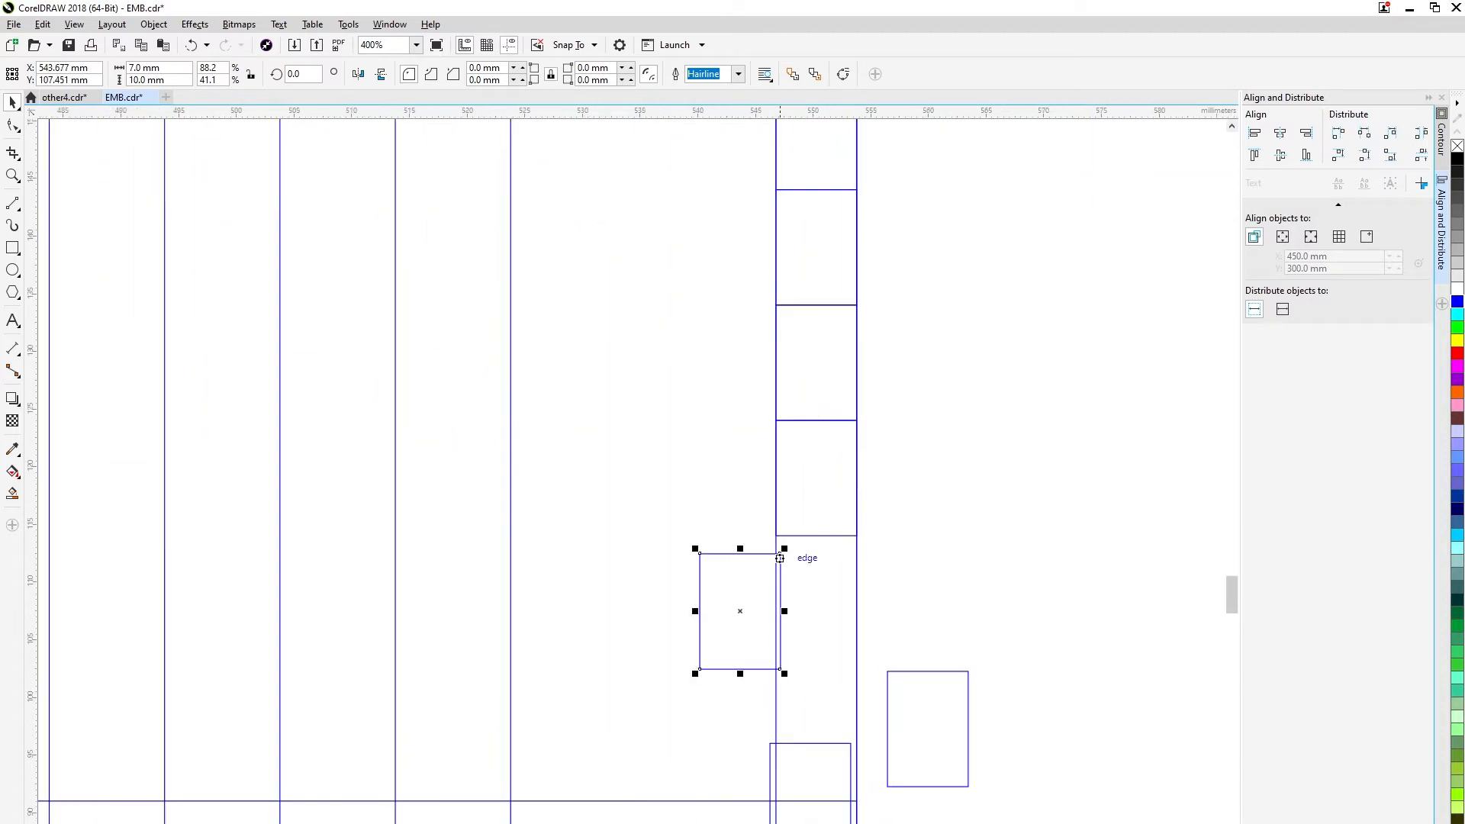
left_click_drag(780, 554, 856, 535)
scroll(879, 719, "down", 1)
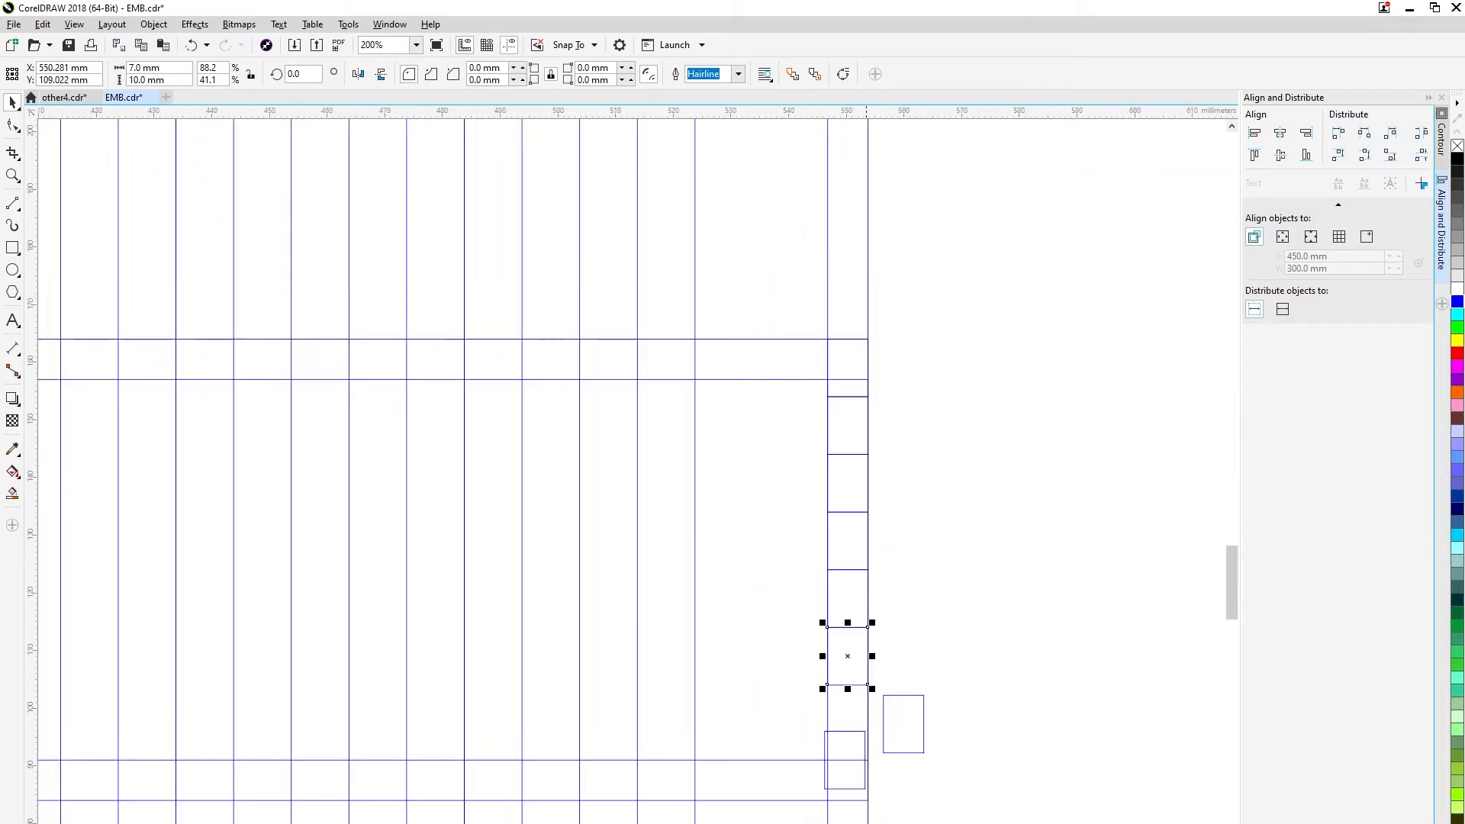
Snap the last two 7 × 10 mm rectangles onto the stack to complete the wide rectangle's full 80 mm height.
left_click_drag(903, 695, 988, 767)
left_click(924, 695)
scroll(920, 705, "up", 1)
left_click_drag(928, 685, 816, 666)
left_click_drag(890, 776, 843, 464)
left_click(1112, 513)
Select all eight stacked 7 × 10 mm rectangles and set their outline colour to black.
left_click(802, 408, "shift")
left_click(802, 293, "shift")
left_click_drag(801, 293, 757, 763)
left_click(756, 648, "shift")
left_click(756, 533, "shift")
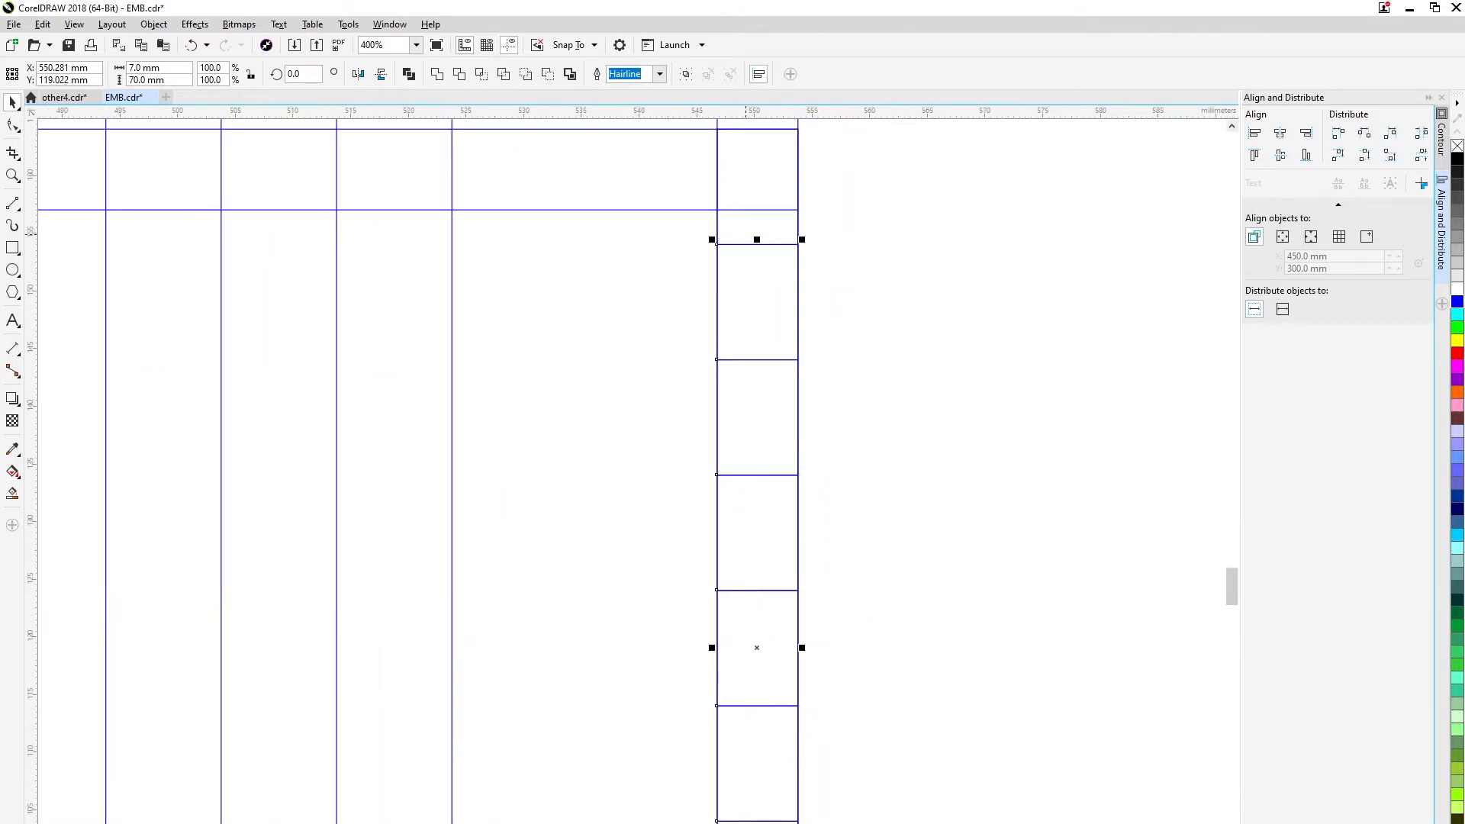
left_click(757, 187, "shift")
scroll(764, 400, "down", 3)
scroll(777, 410, "up", 1)
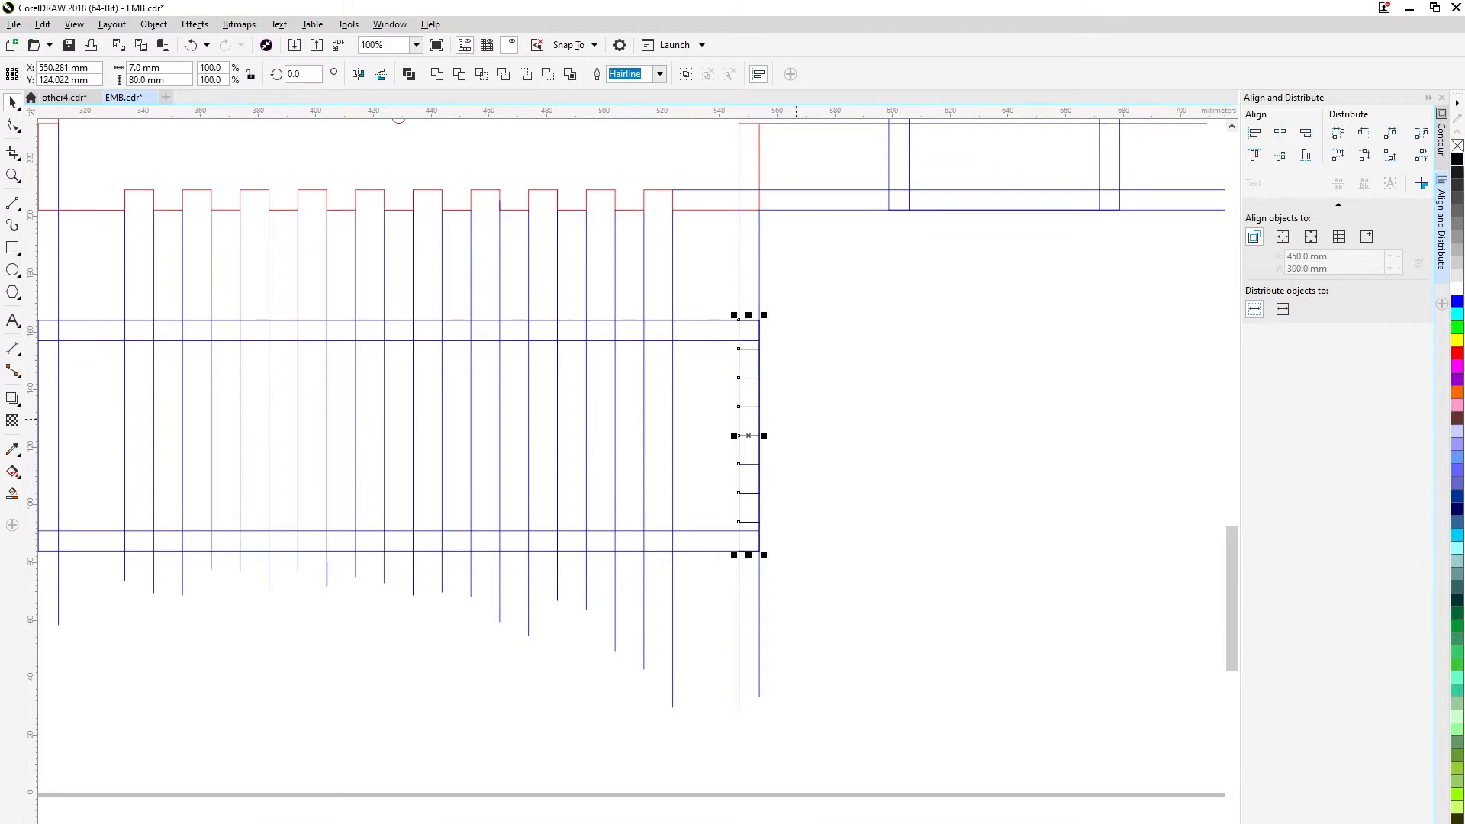
Duplicate the stack of eight rectangles and snap the copy inside the wide rectangle's left end.
left_click_drag(796, 419, 1097, 474)
left_click_drag(1050, 390, 260, 431)
right_click(260, 432)
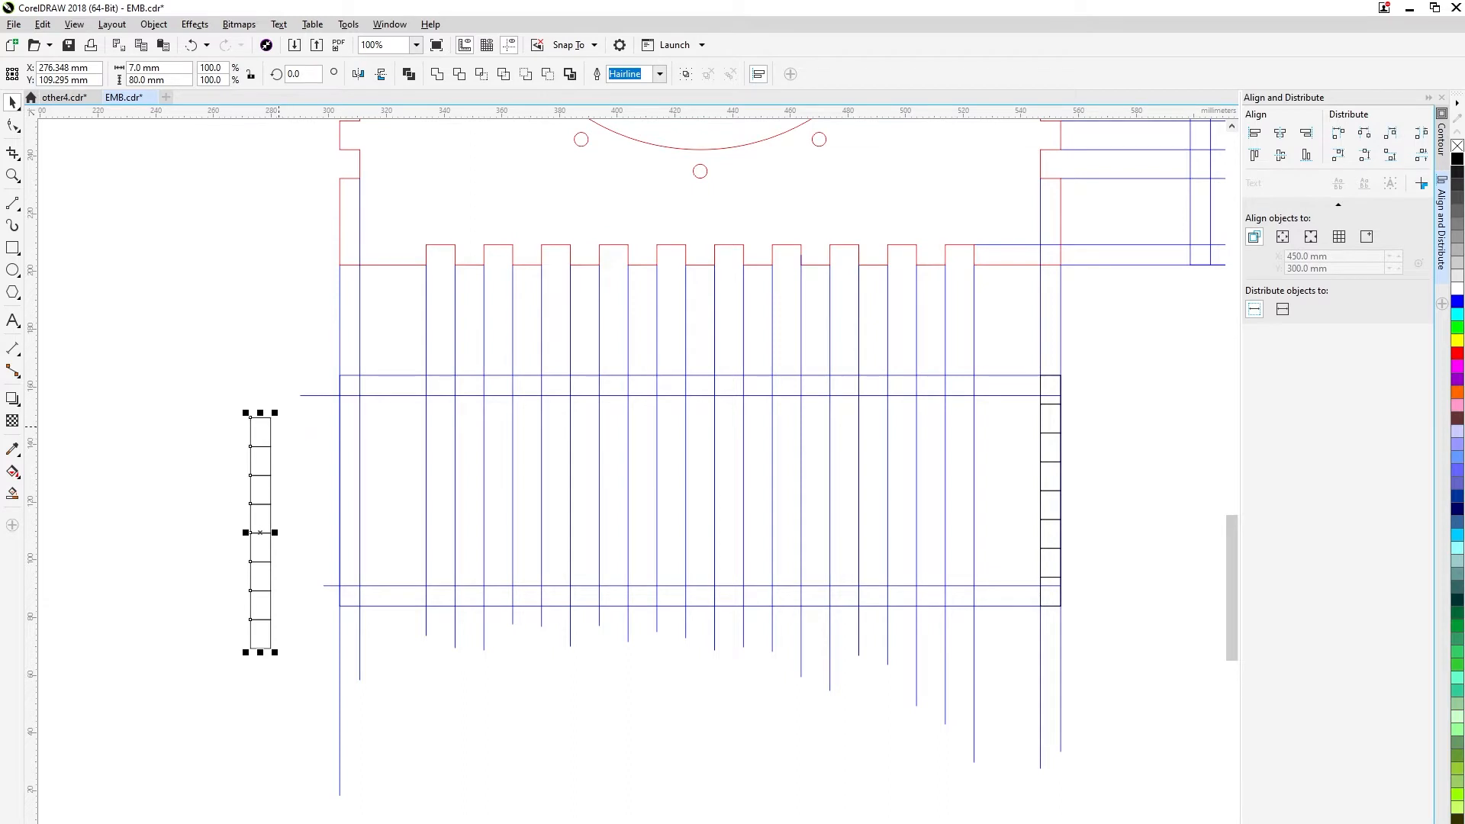
scroll(279, 426, "up", 1)
left_click_drag(263, 407, 441, 323)
scroll(563, 394, "down", 2)
left_click_drag(769, 425, 378, 602)
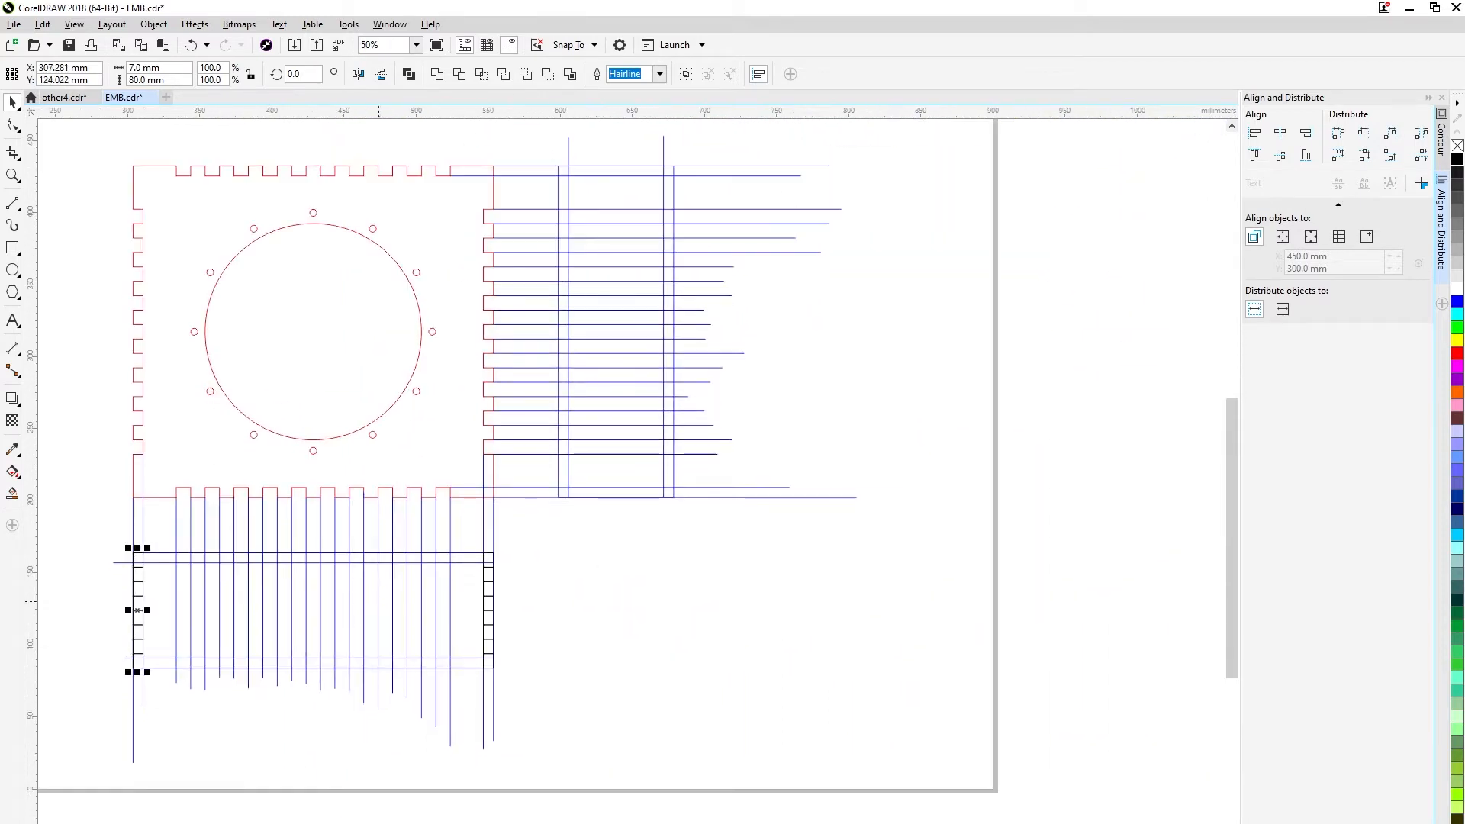
Duplicate the stack at the wide rectangle's right end and rotate the copy by 90 degrees.
left_click(489, 580)
left_click_drag(488, 558, 621, 526)
right_click(621, 527)
left_click(621, 532)
left_click_drag(631, 641, 492, 234)
Snap the rotated row of rectangles inside the tall rectangle along its lower edge.
scroll(580, 571, "up", 2)
scroll(600, 263, "down", 2)
left_click_drag(602, 263, 590, 432)
scroll(669, 424, "up", 3)
scroll(656, 451, "down", 2)
left_click_drag(499, 400, 515, 755)
left_click(515, 630)
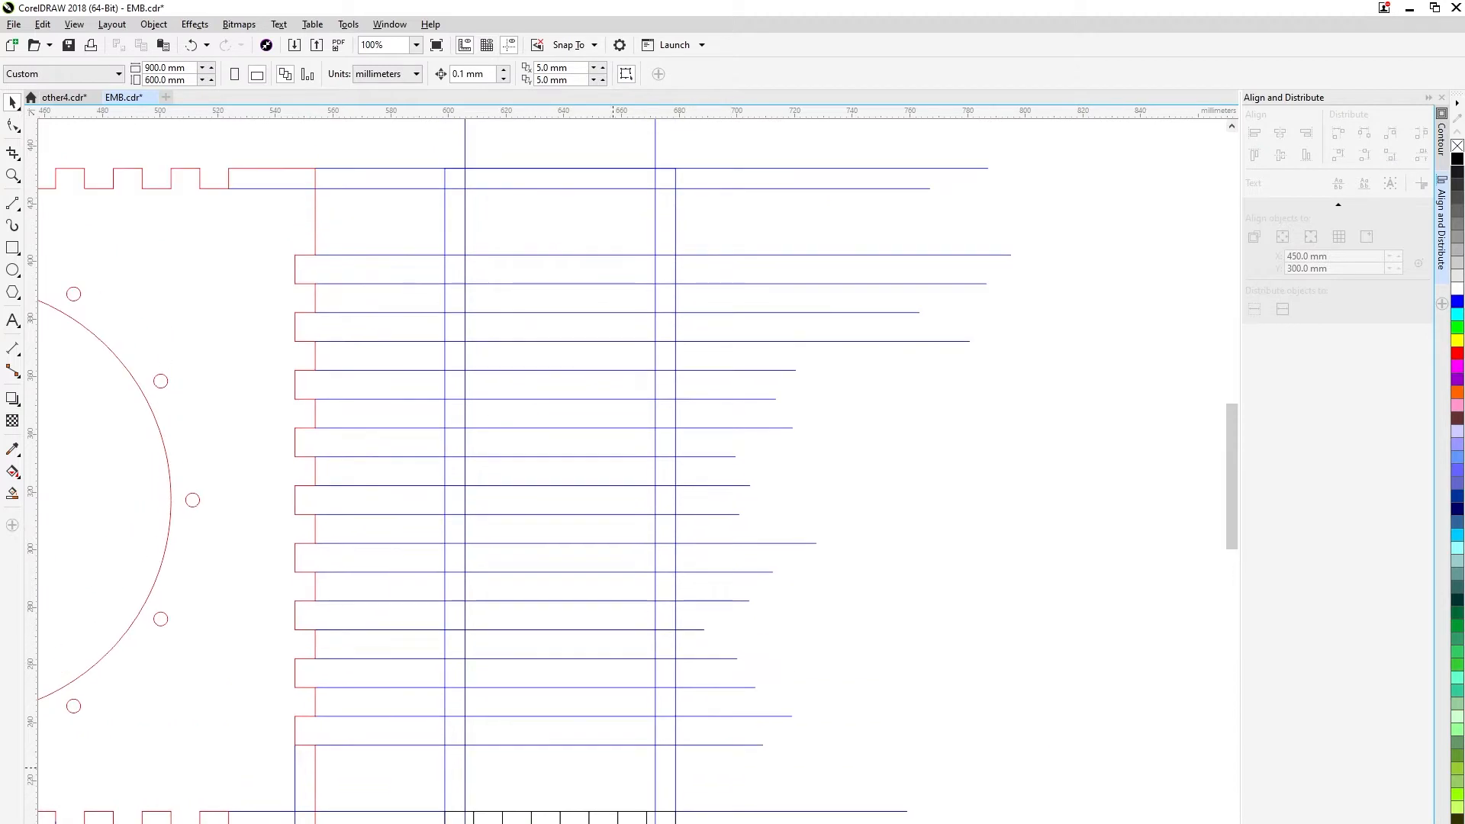
Duplicate the row of rectangles and align the copy along the tall rectangle's upper edge.
key("ctrl+v")
left_click_drag(459, 821, 461, 178)
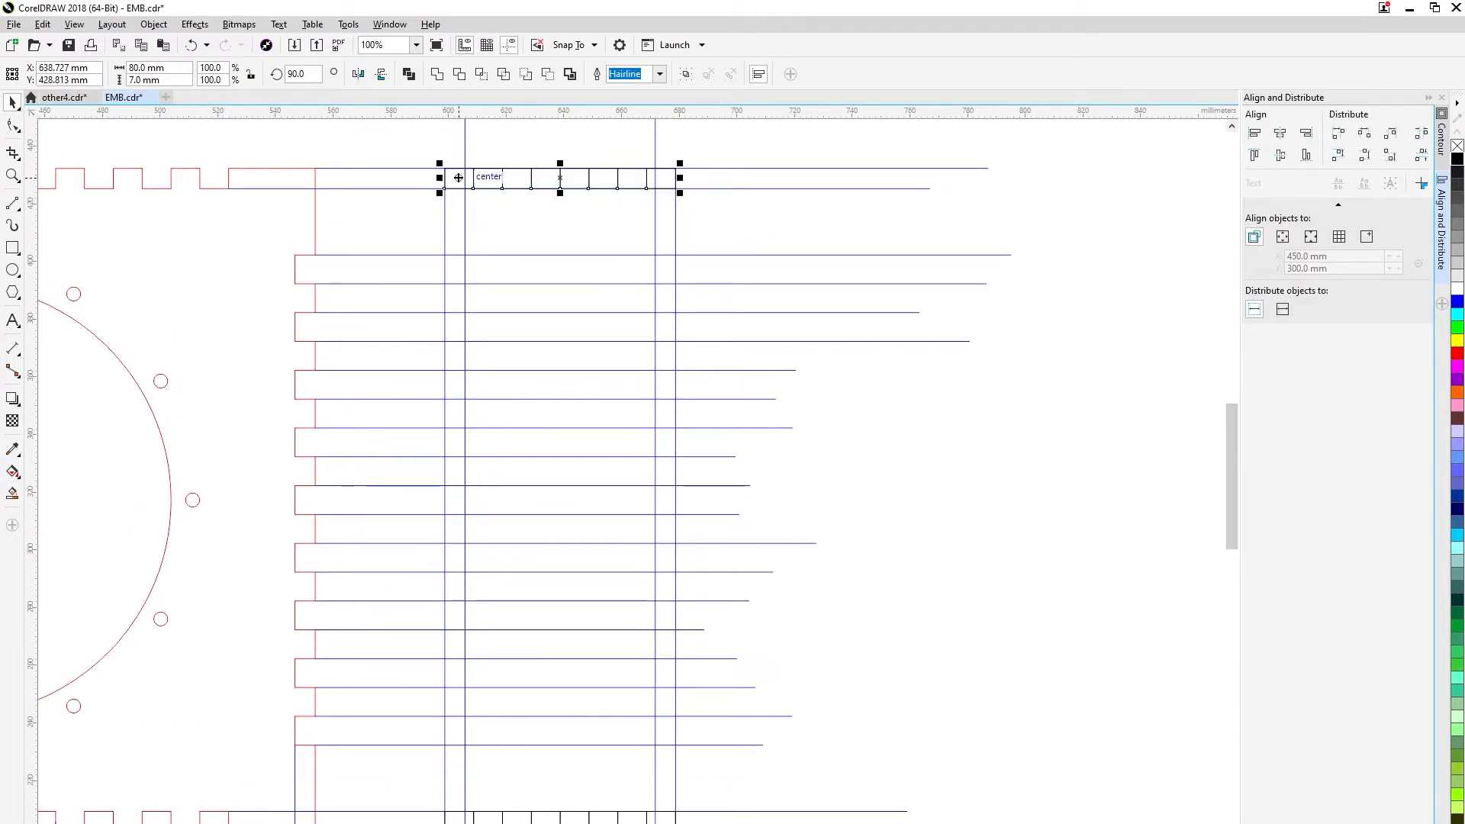
scroll(677, 183, "up", 3)
scroll(632, 466, "down", 4)
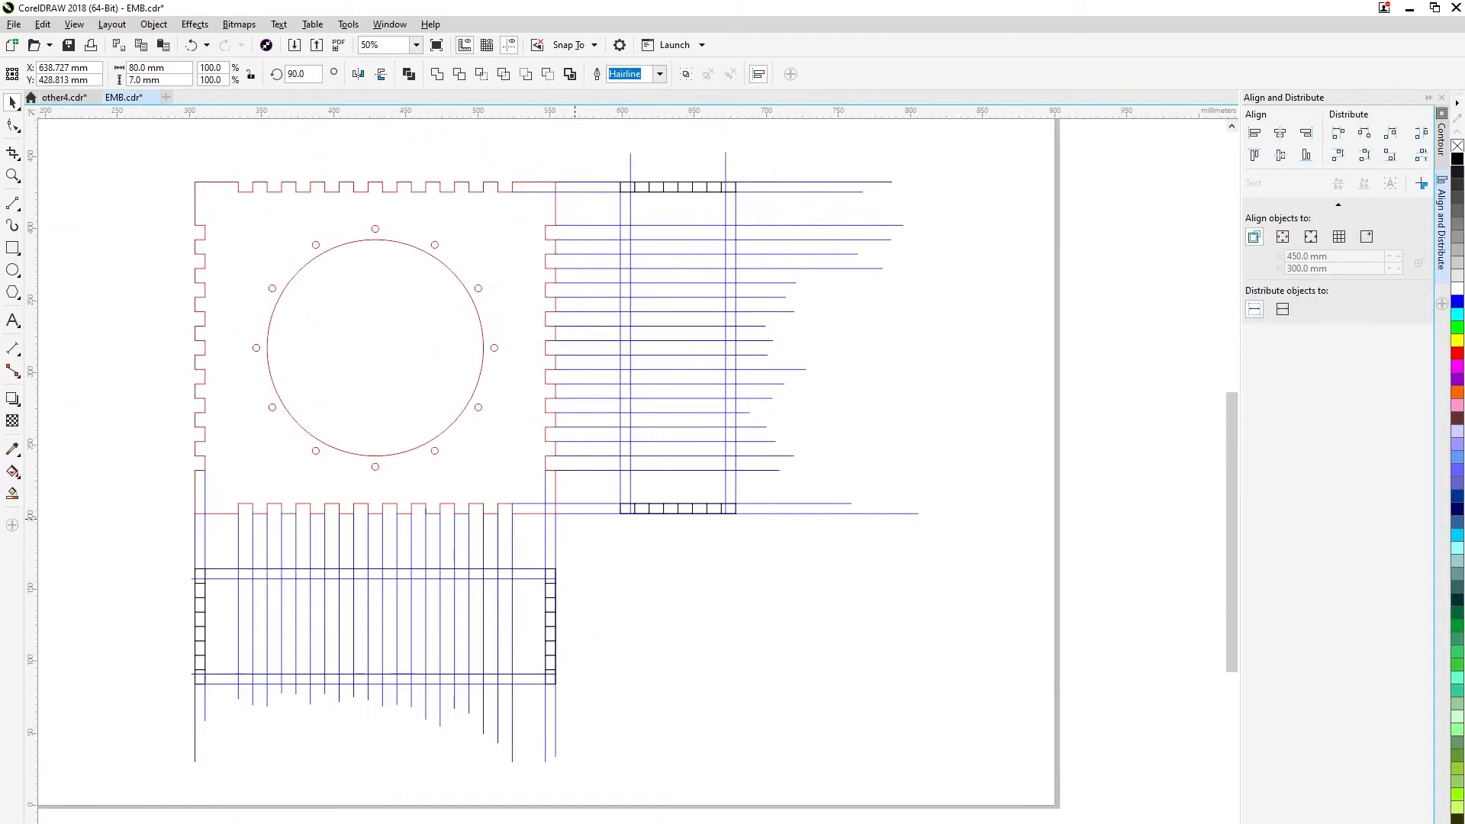
key("Escape")
Draw a small rectangle about 6.4 × 11.4 mm below the tall rectangle's lower right corner.
scroll(724, 612, "up", 1)
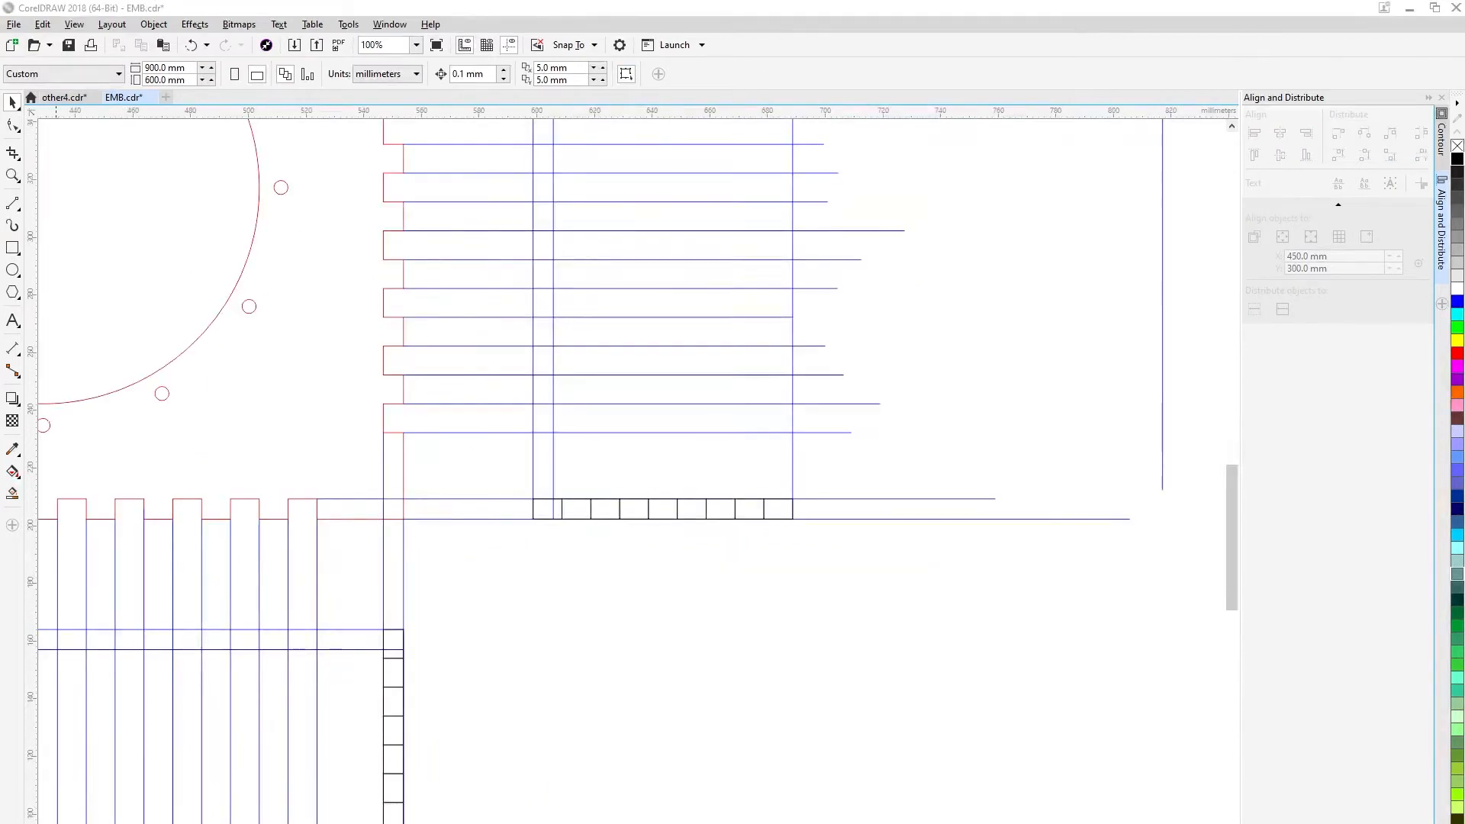
key("F6")
left_click_drag(793, 517, 773, 551)
key("Tab")
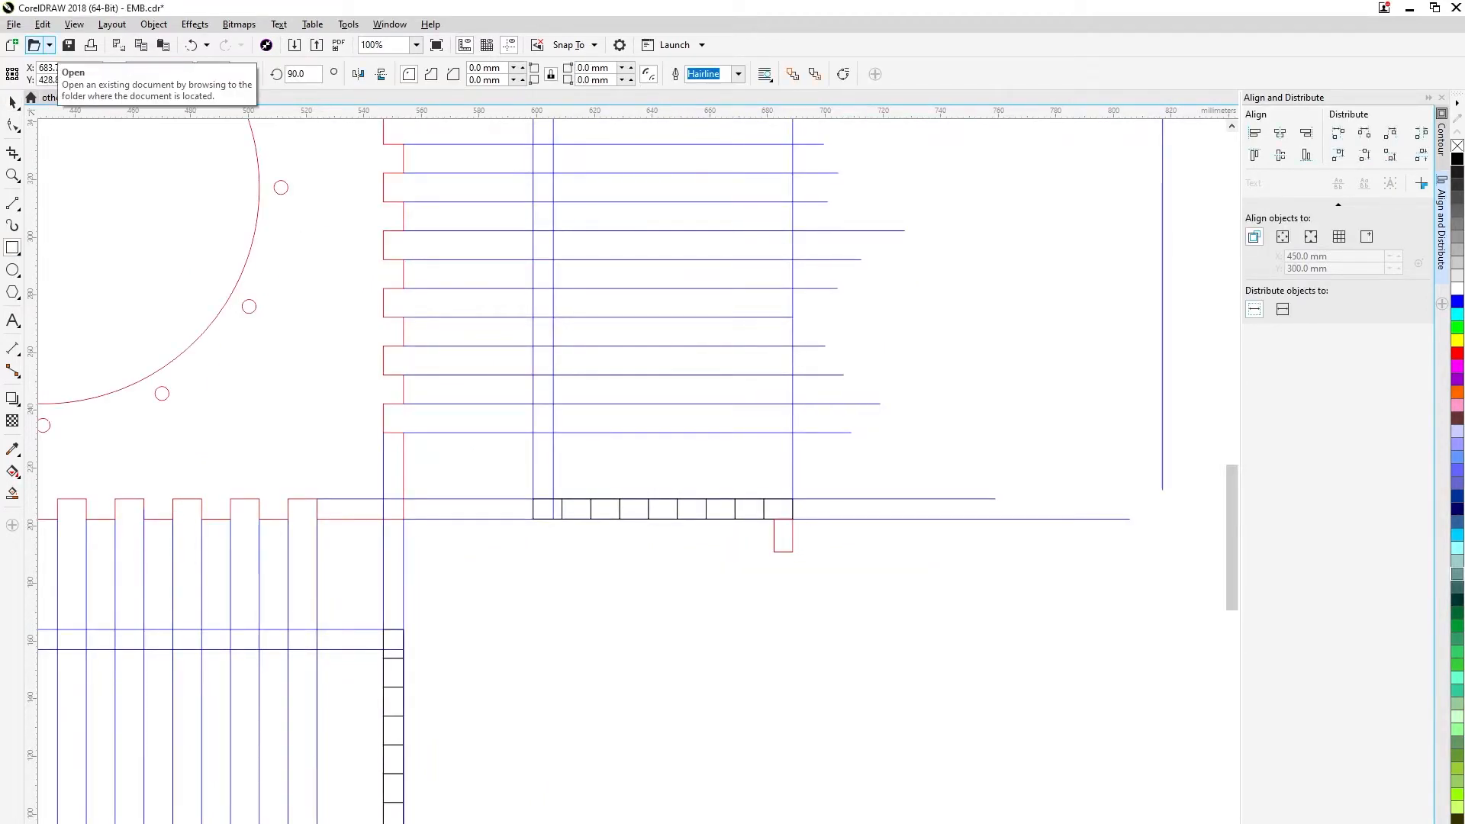
scroll(524, 443, "down", 1)
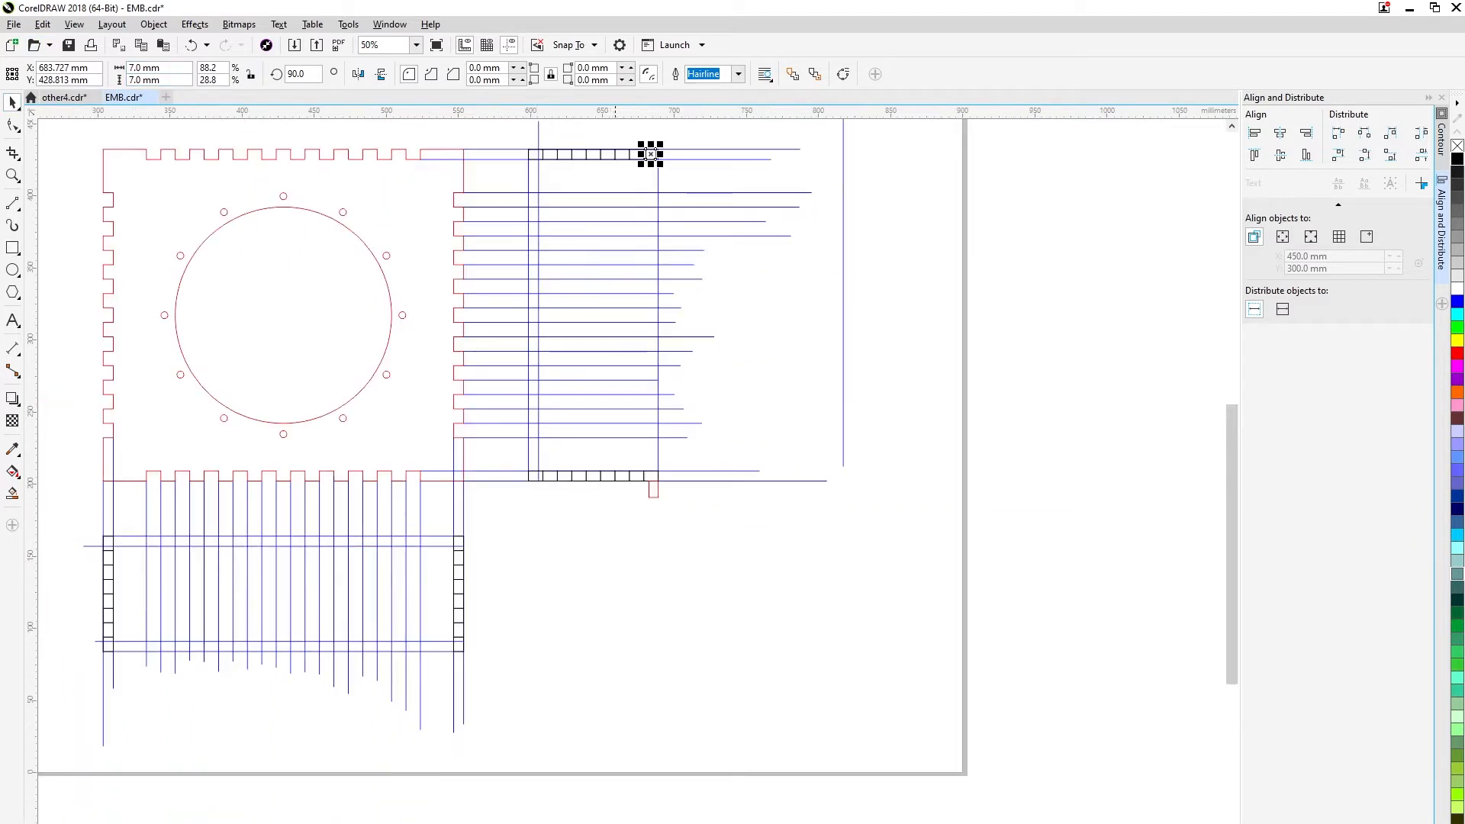
left_click(688, 172)
scroll(668, 144, "up", 1)
scroll(630, 551, "down", 1)
scroll(635, 692, "up", 1)
Set the small rectangle below the tall rectangle's lower right corner to 7 × 7 mm.
left_click(624, 683)
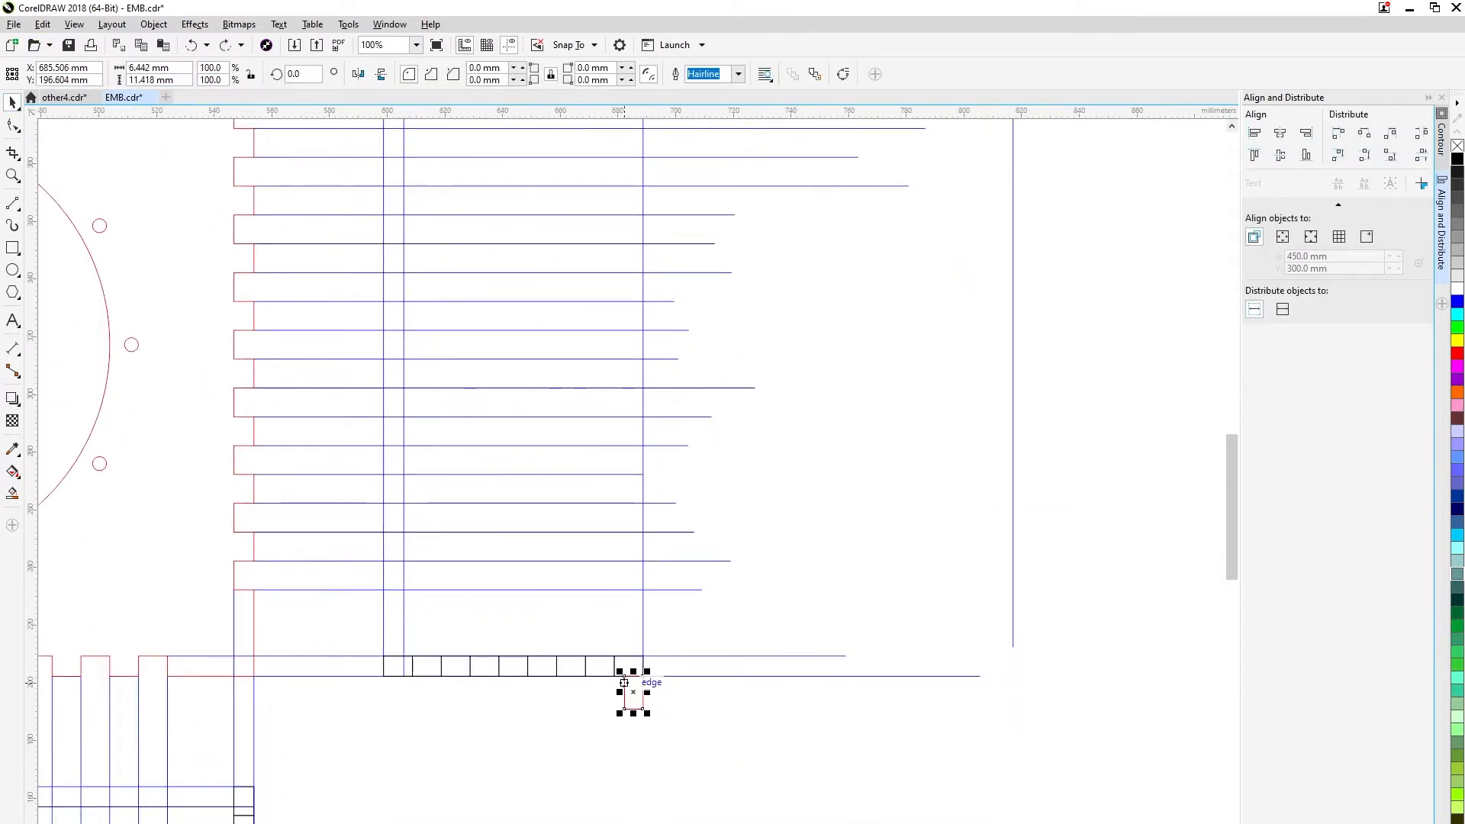
type("7")
key("Tab")
type("7")
key("Return")
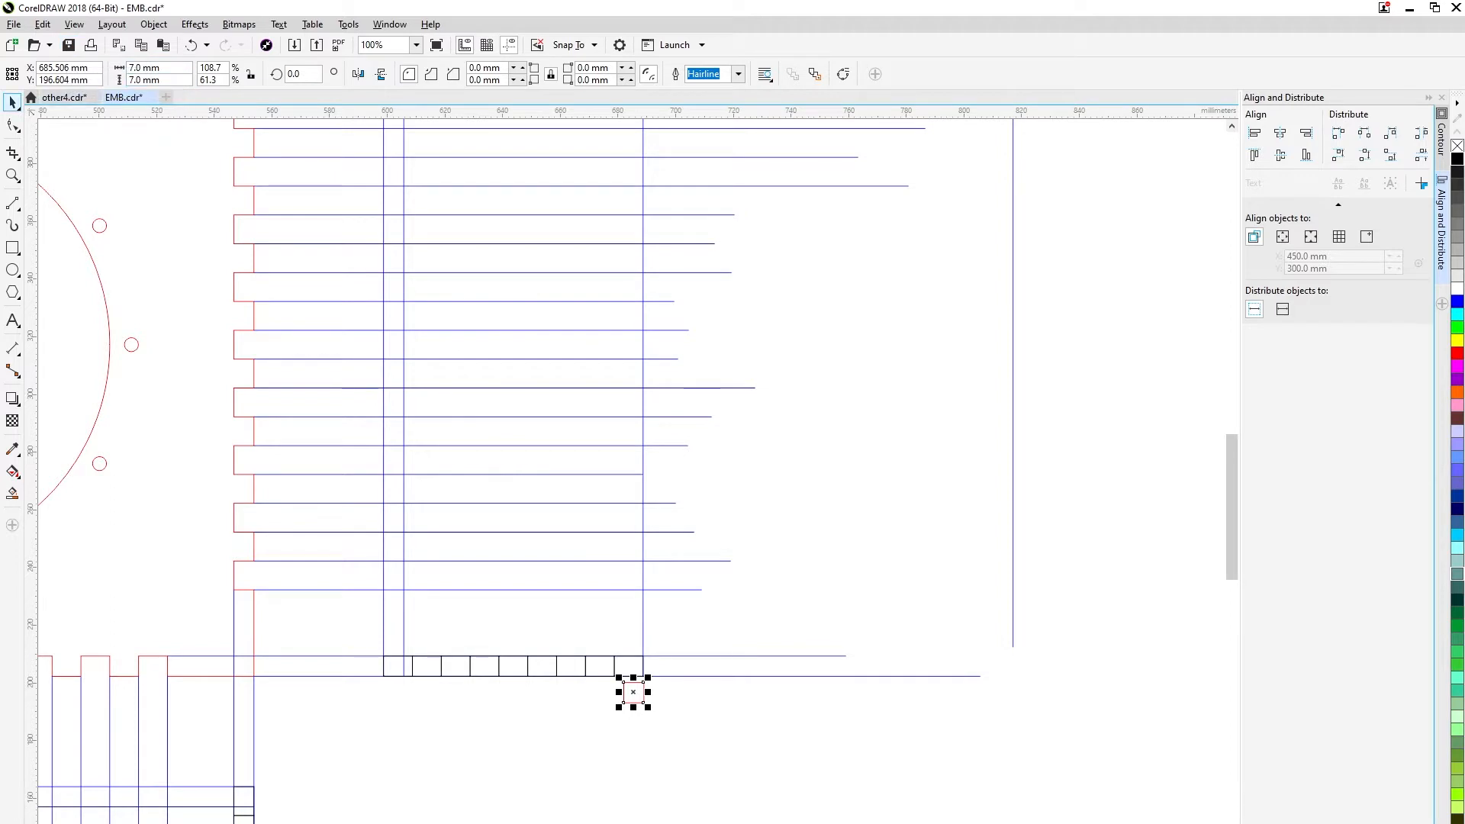
Snap the 7 mm square to the tall rectangle's lower right corner and move the loose vertical line 7 mm inside the right edge.
scroll(636, 701, "up", 2)
left_click_drag(666, 630, 661, 554)
scroll(662, 617, "up", 2)
scroll(840, 543, "down", 4)
left_click_drag(915, 534, 793, 577)
Move the 7 mm square beside the wide rectangle and set the wide rectangle's height to 90 mm.
left_click(1092, 543)
left_click_drag(1090, 559, 943, 478)
left_click(719, 607)
left_click(752, 407)
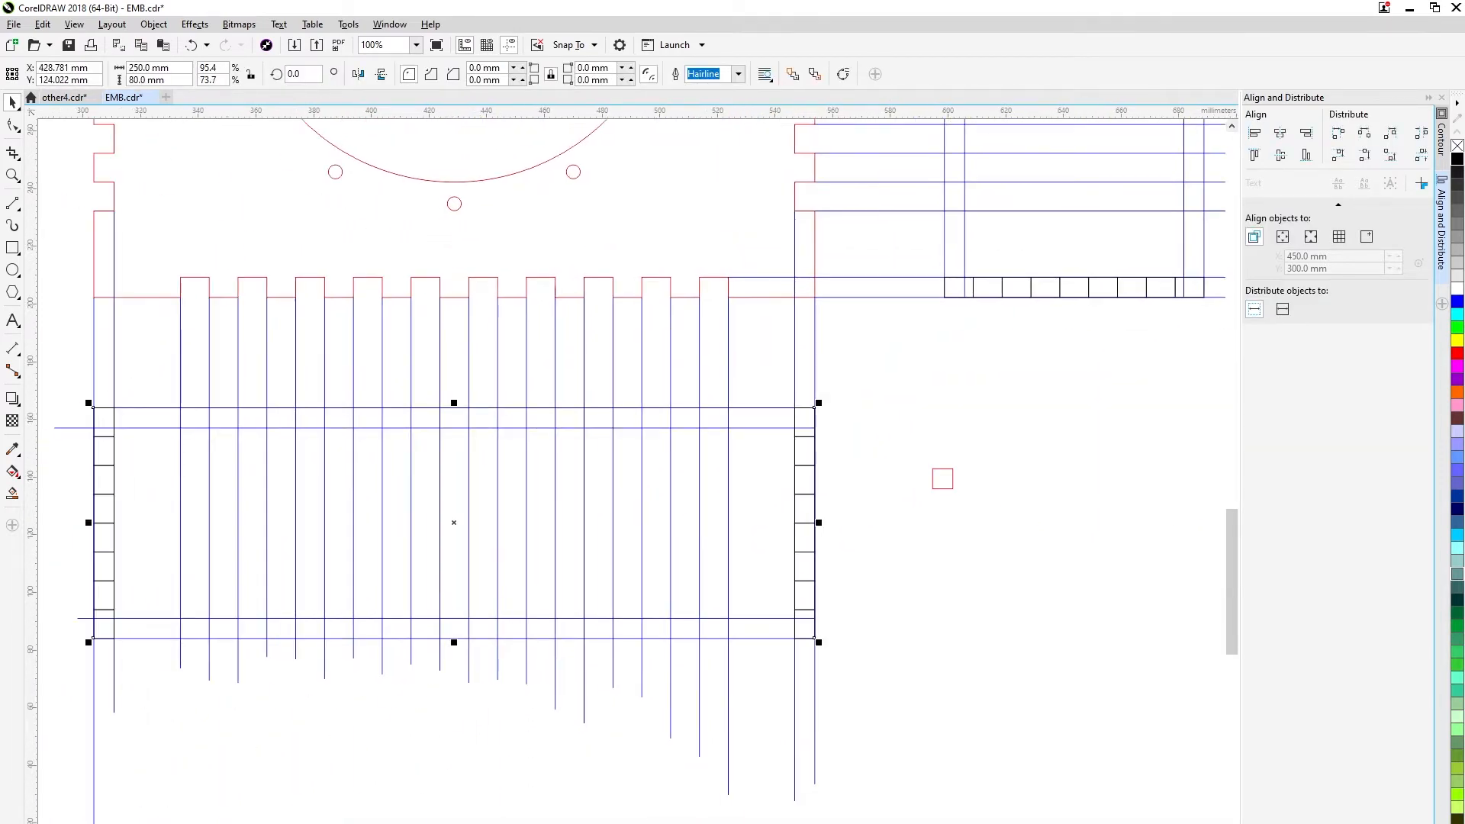
left_click_drag(147, 80, 12, 45)
type("90")
key("Return")
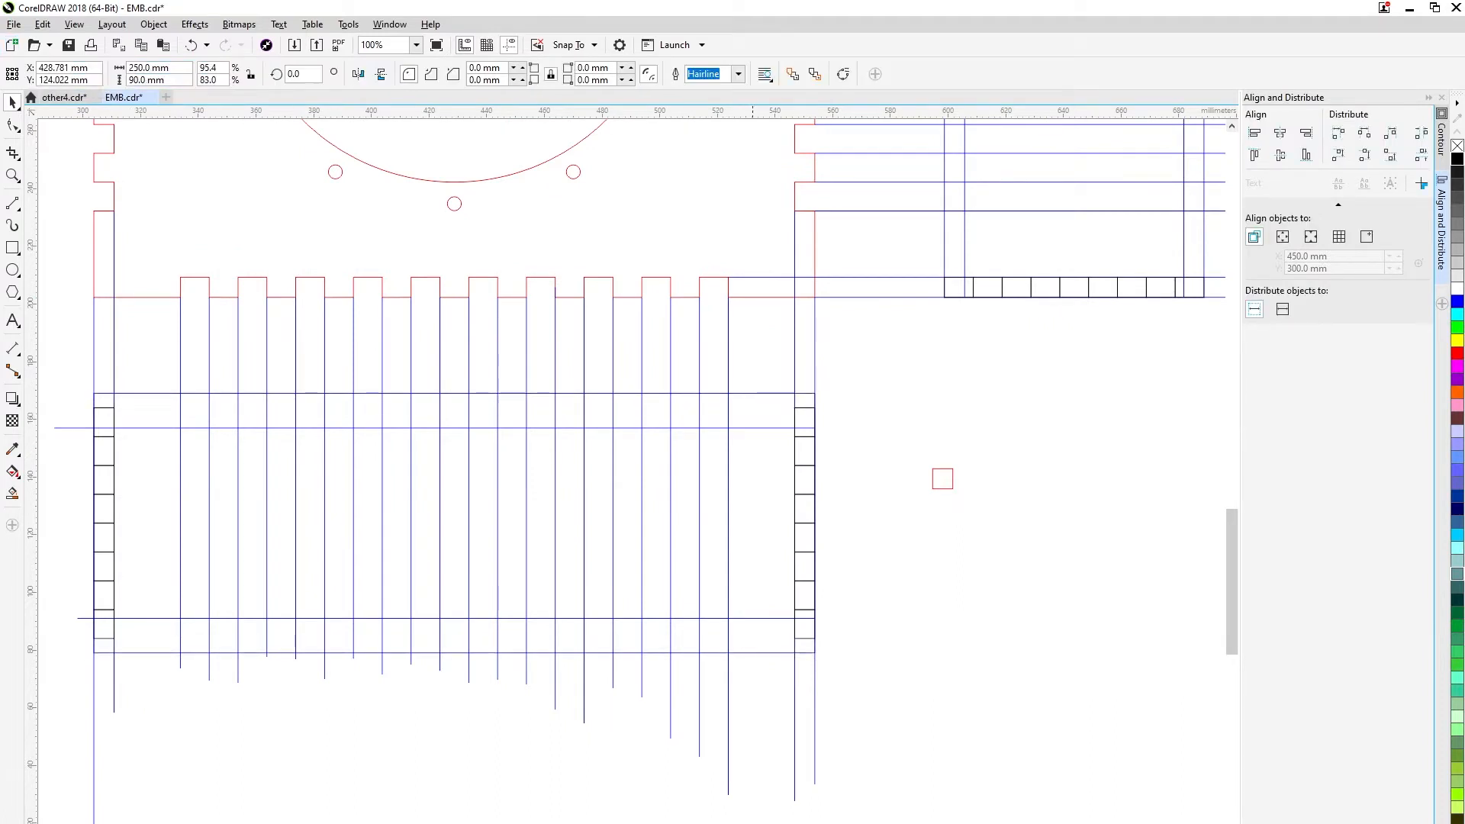
Move the wide rectangle down so its upper edge aligns with the tops of the two end stacks.
scroll(809, 393, "up", 2)
left_click_drag(830, 391, 831, 421)
scroll(852, 444, "down", 1)
left_click(889, 464)
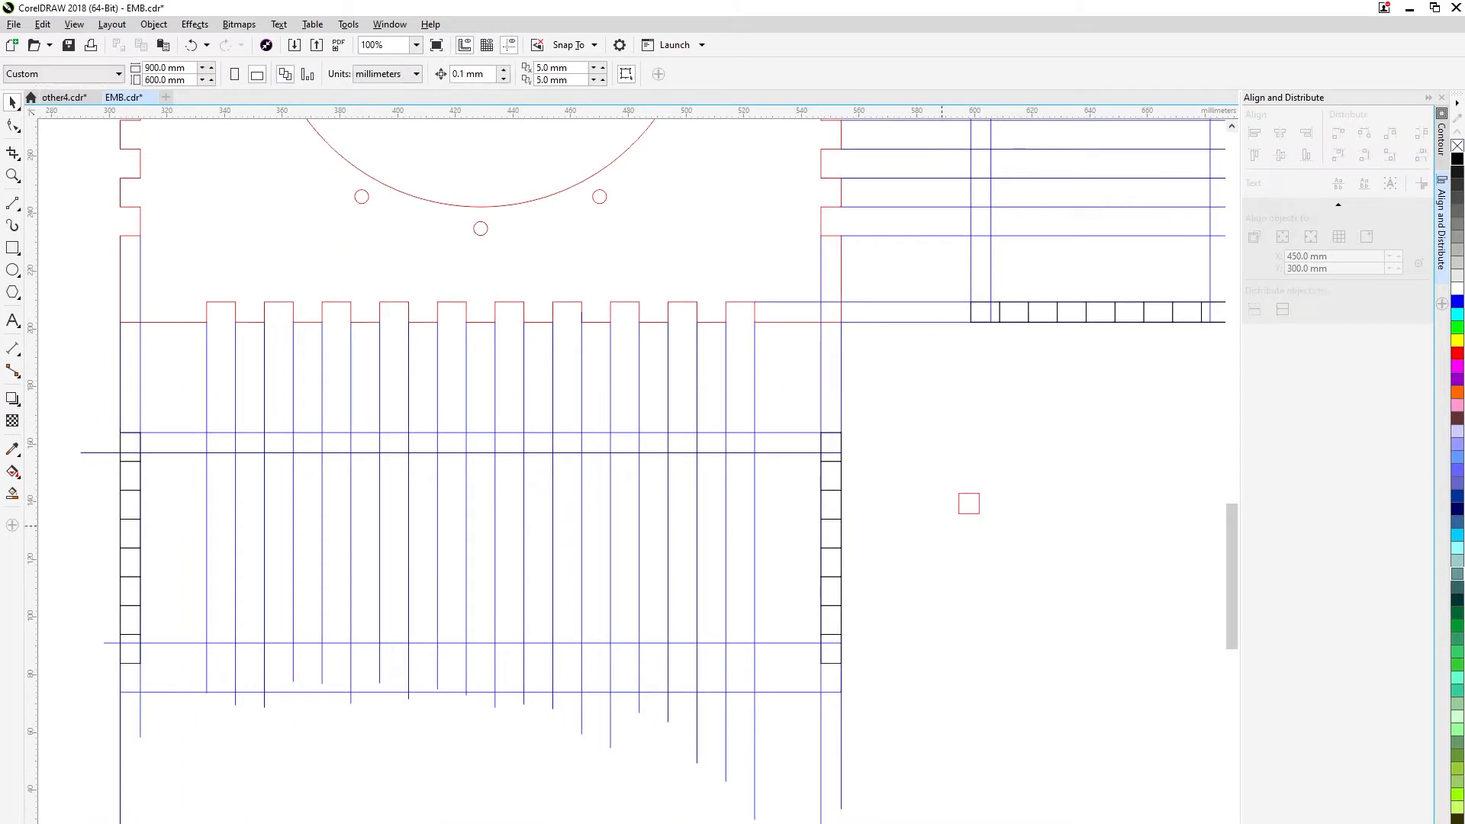
Move the 7 mm square near the wide rectangle's lower right corner and add a ninth 7 × 10 mm rectangle beneath the right stack.
left_click(968, 503)
left_click_drag(968, 503, 864, 679)
scroll(852, 687, "up", 1)
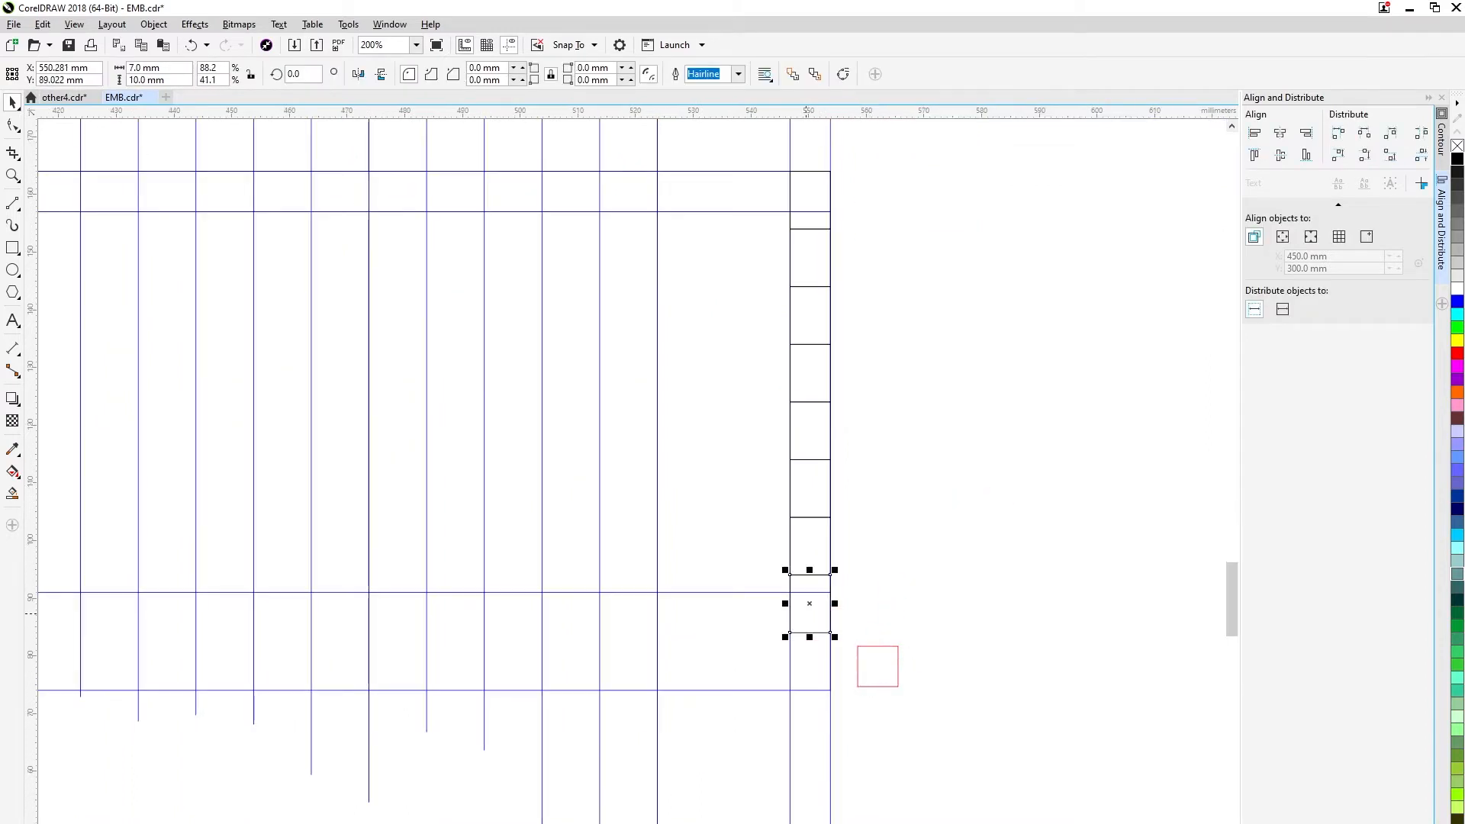
key("ctrl+c")
key("ctrl+v")
mouse_move(830, 604)
left_mouse_down()
mouse_move(781, 676)
mouse_move(761, 662)
mouse_move(830, 632)
left_mouse_up()
left_click(761, 642)
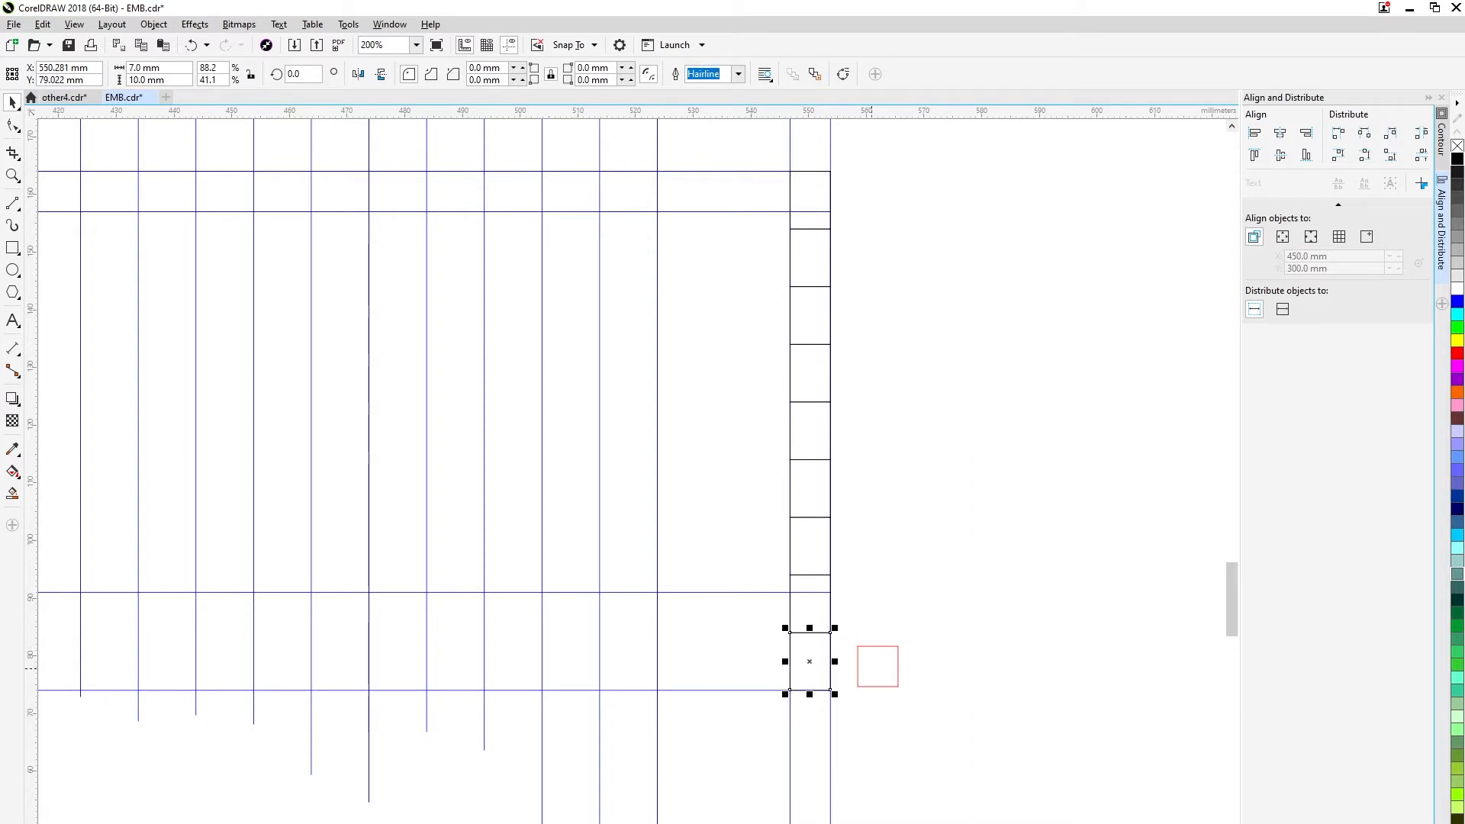
Snap the 7 mm square to the wide rectangle's lower right corner and move the loose horizontal line 7 mm above the lower edge.
left_click(858, 687)
scroll(858, 687, "up", 2)
left_click_drag(857, 686, 749, 700)
scroll(765, 693, "down", 2)
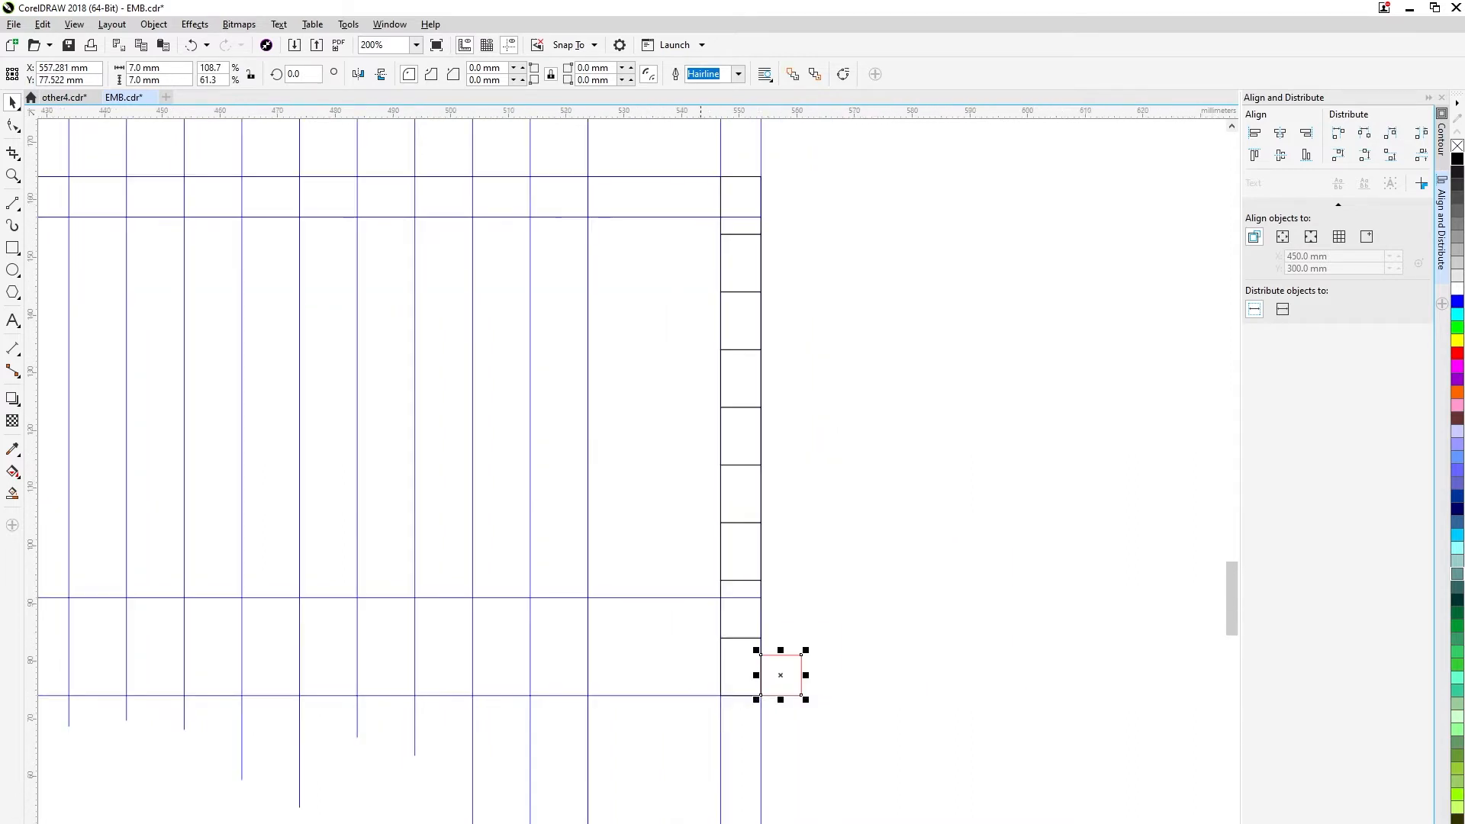
left_click(685, 600)
left_click(685, 597)
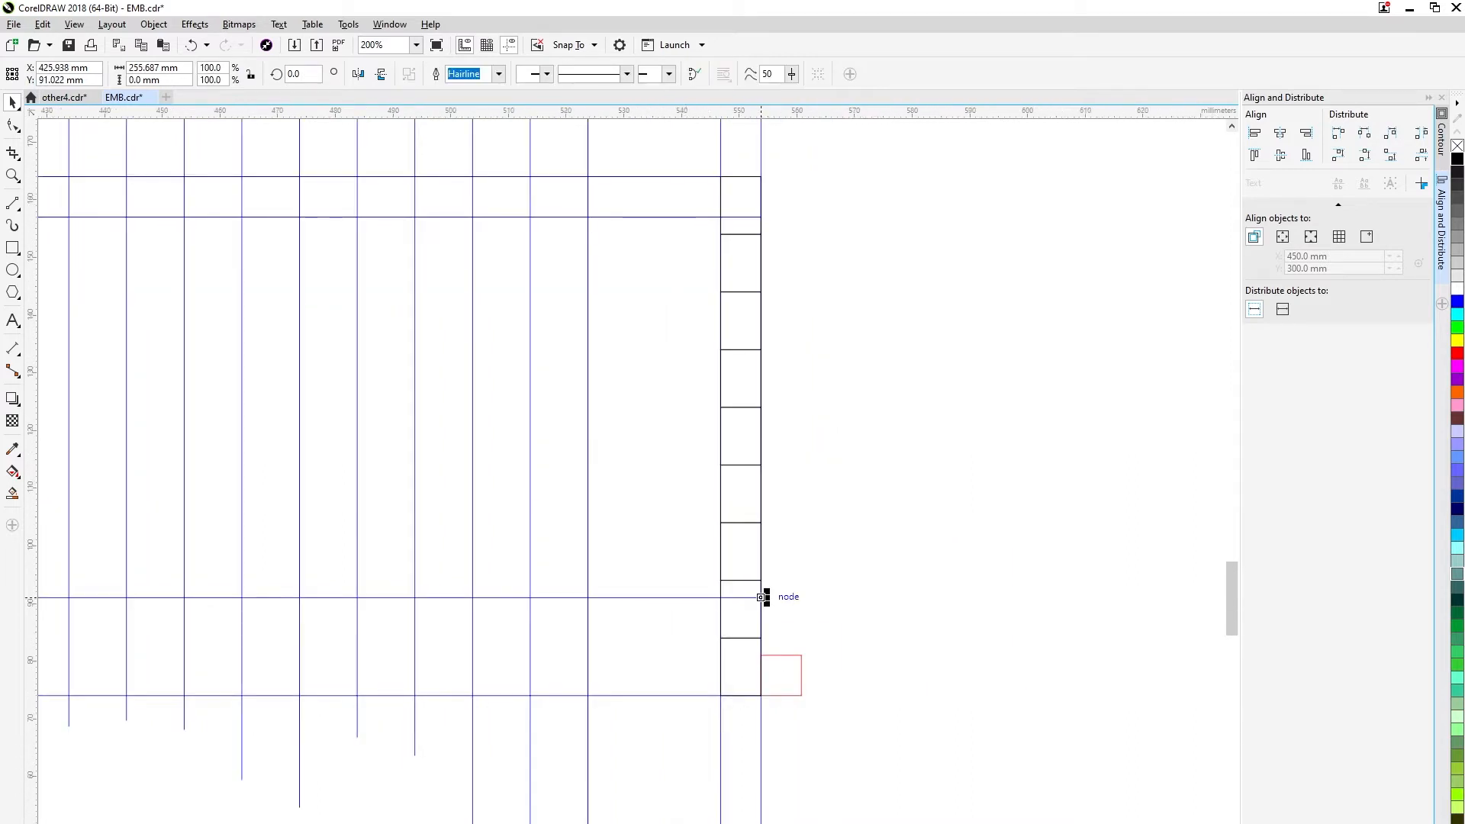
left_click_drag(761, 597, 761, 654)
scroll(761, 655, "down", 2)
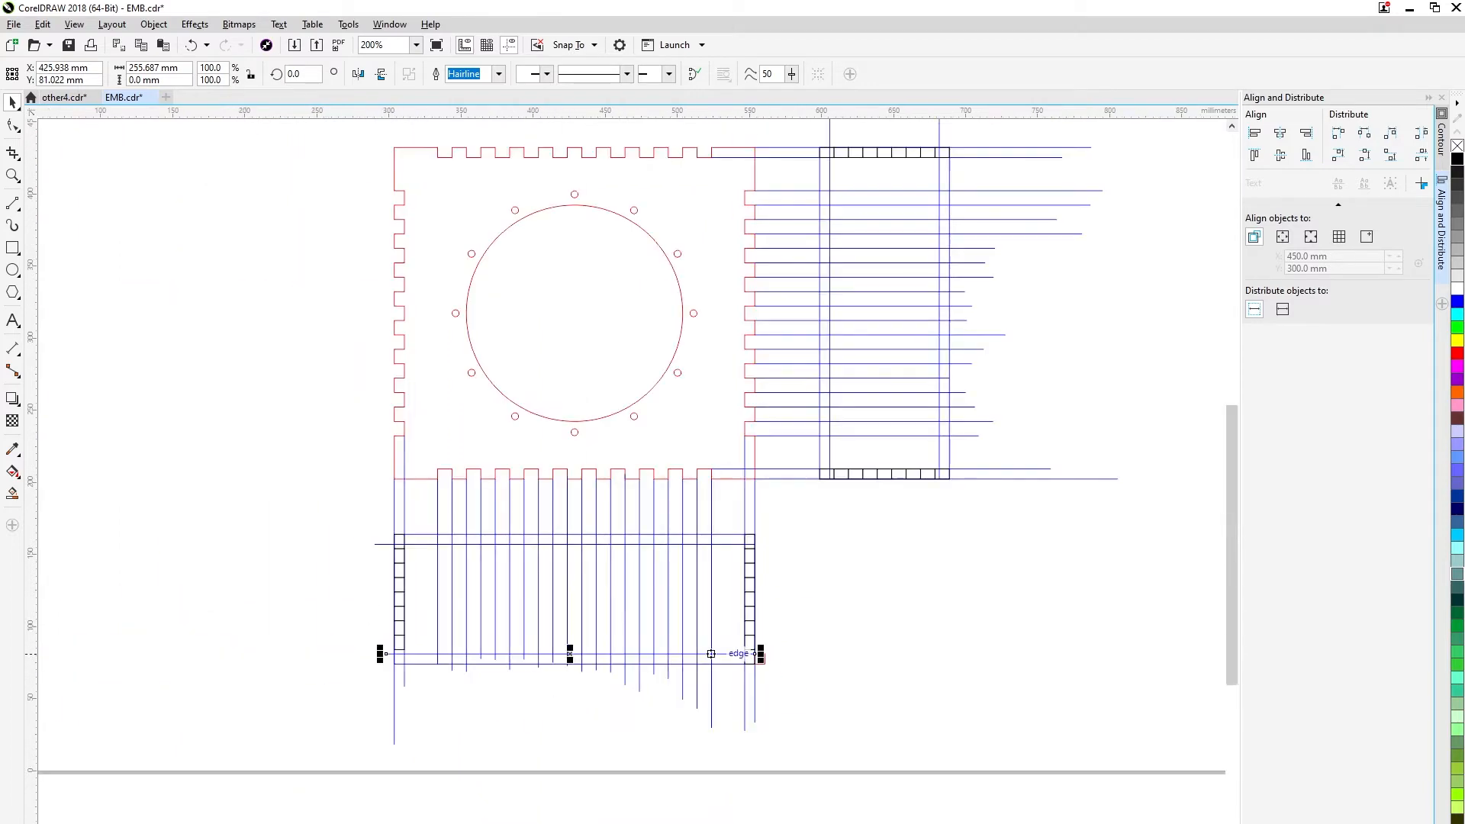
Delete the 7 mm square and add a 7 × 10 mm rectangle beneath the wide rectangle's left stack.
left_click(788, 657)
scroll(788, 657, "up", 2)
left_click(719, 657)
key("Delete")
scroll(539, 657, "down", 1)
scroll(539, 657, "down", 2)
scroll(374, 668, "up", 3)
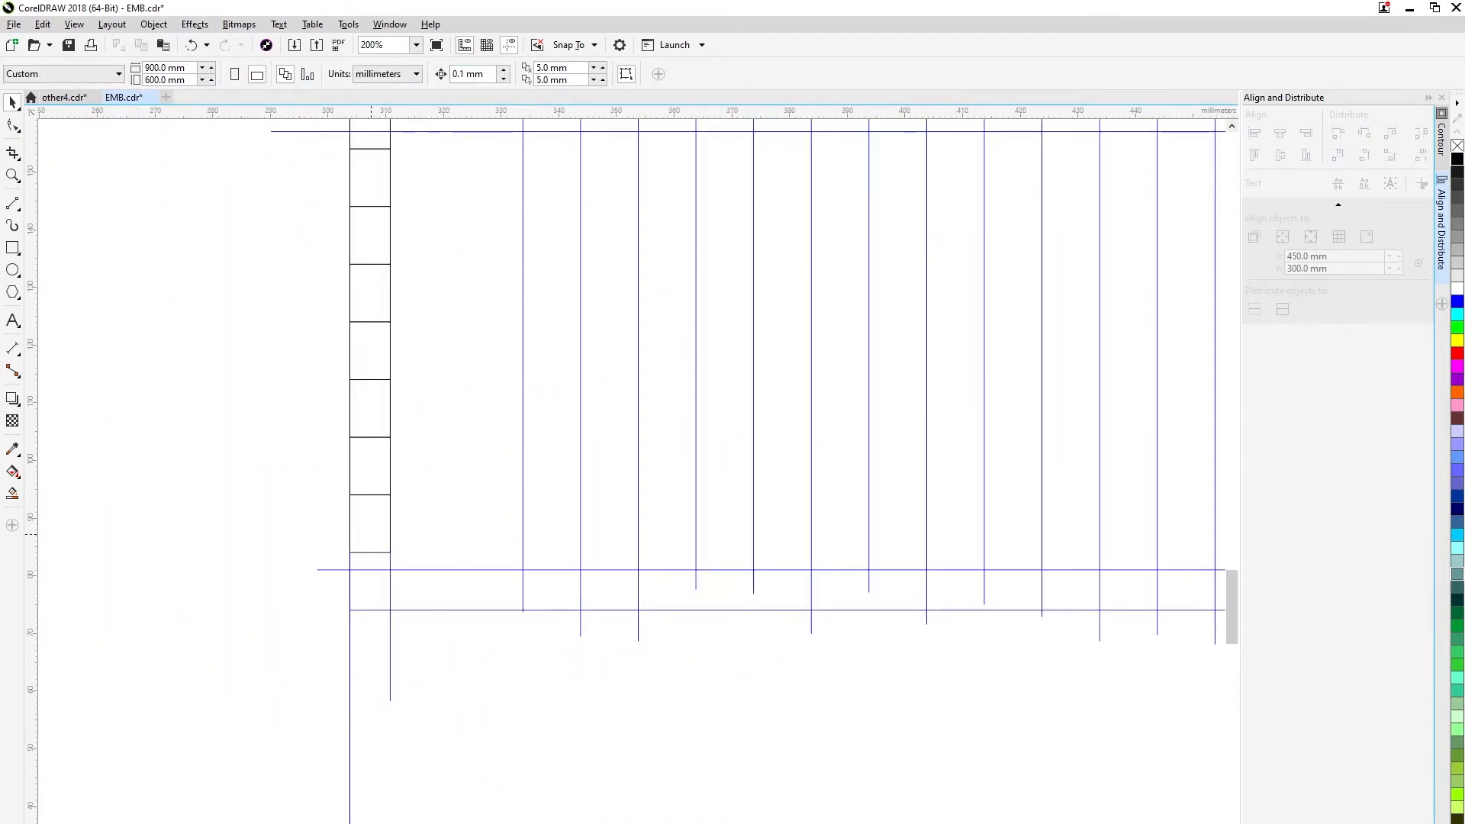
left_click(390, 538)
left_click_drag(390, 494, 390, 553)
right_click(390, 553)
Add a 10 × 7 mm rectangle at the right end of the tall rectangle's lower and upper rows, and save the document.
scroll(457, 575, "down", 2)
scroll(1038, 344, "up", 2)
left_click(798, 569)
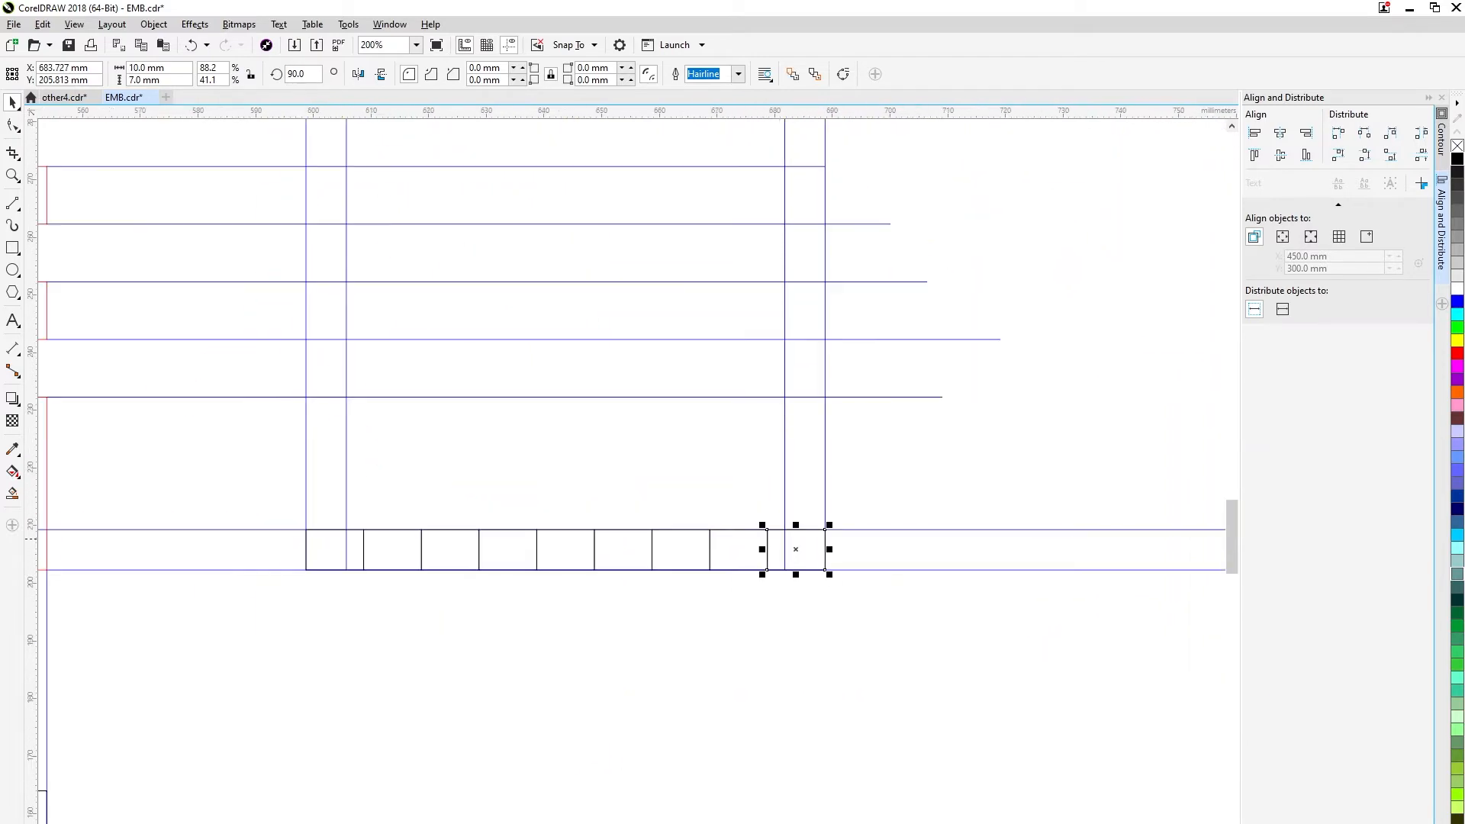
scroll(799, 569, "down", 3)
scroll(794, 387, "up", 3)
left_click(834, 559)
scroll(833, 568, "down", 2)
scroll(833, 566, "down", 3)
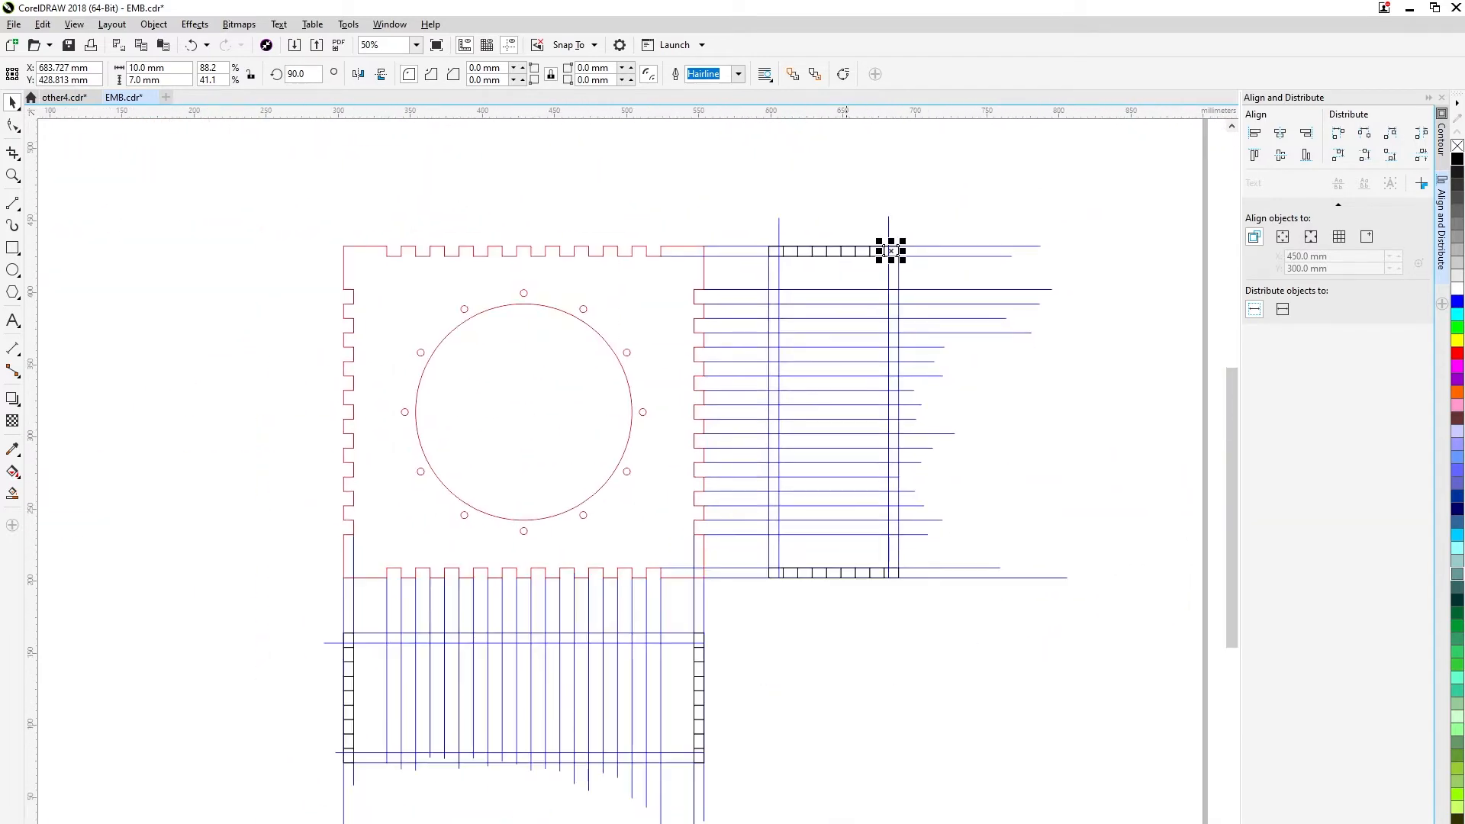
key("Escape")
key("ctrl+s")
Draw a 7 × 7 mm square to the right of the wide rectangle.
left_click(12, 248)
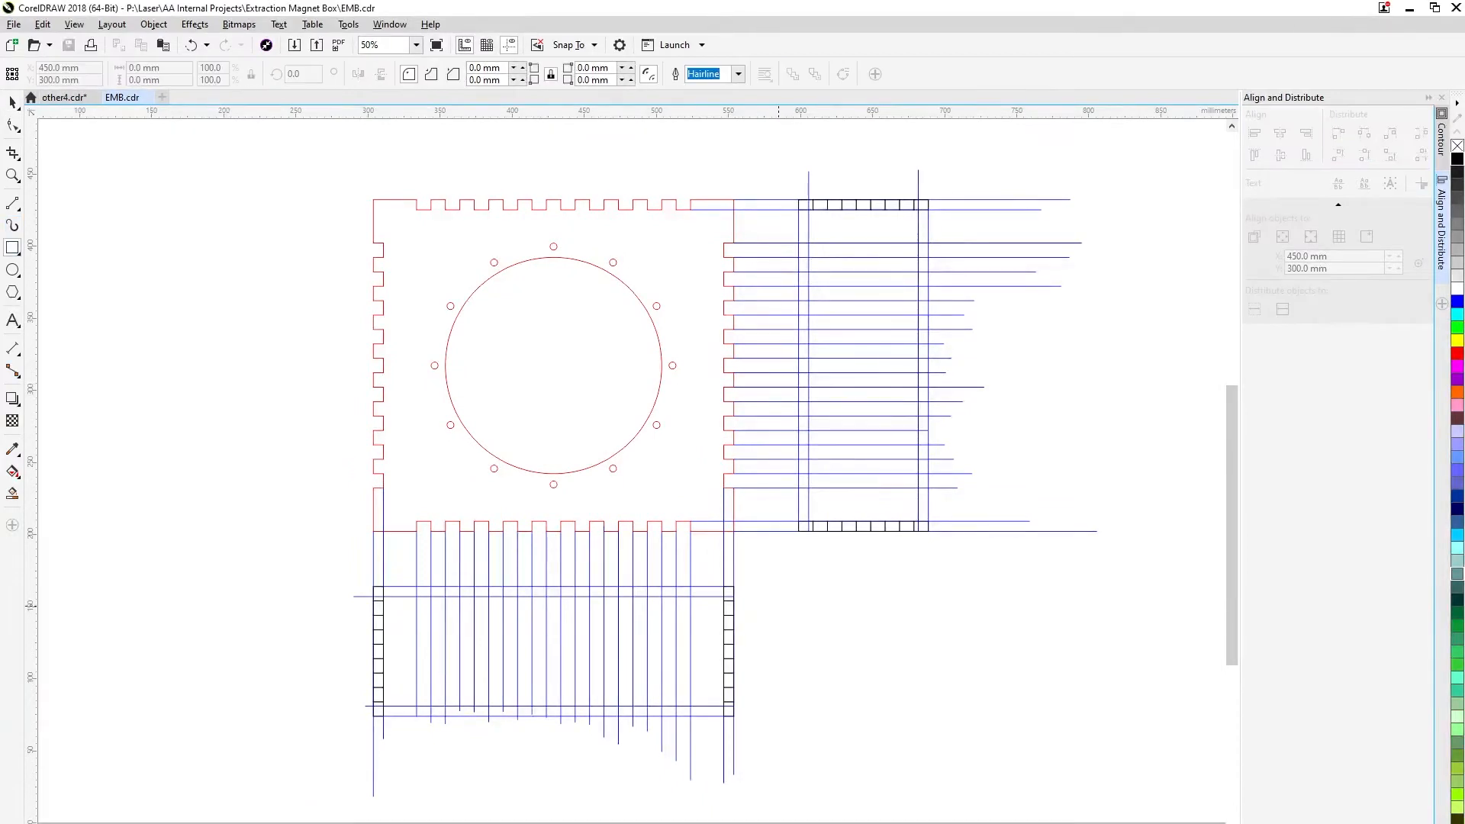
left_click_drag(778, 606, 805, 636)
type("7")
key("Tab")
type("7")
key("Return")
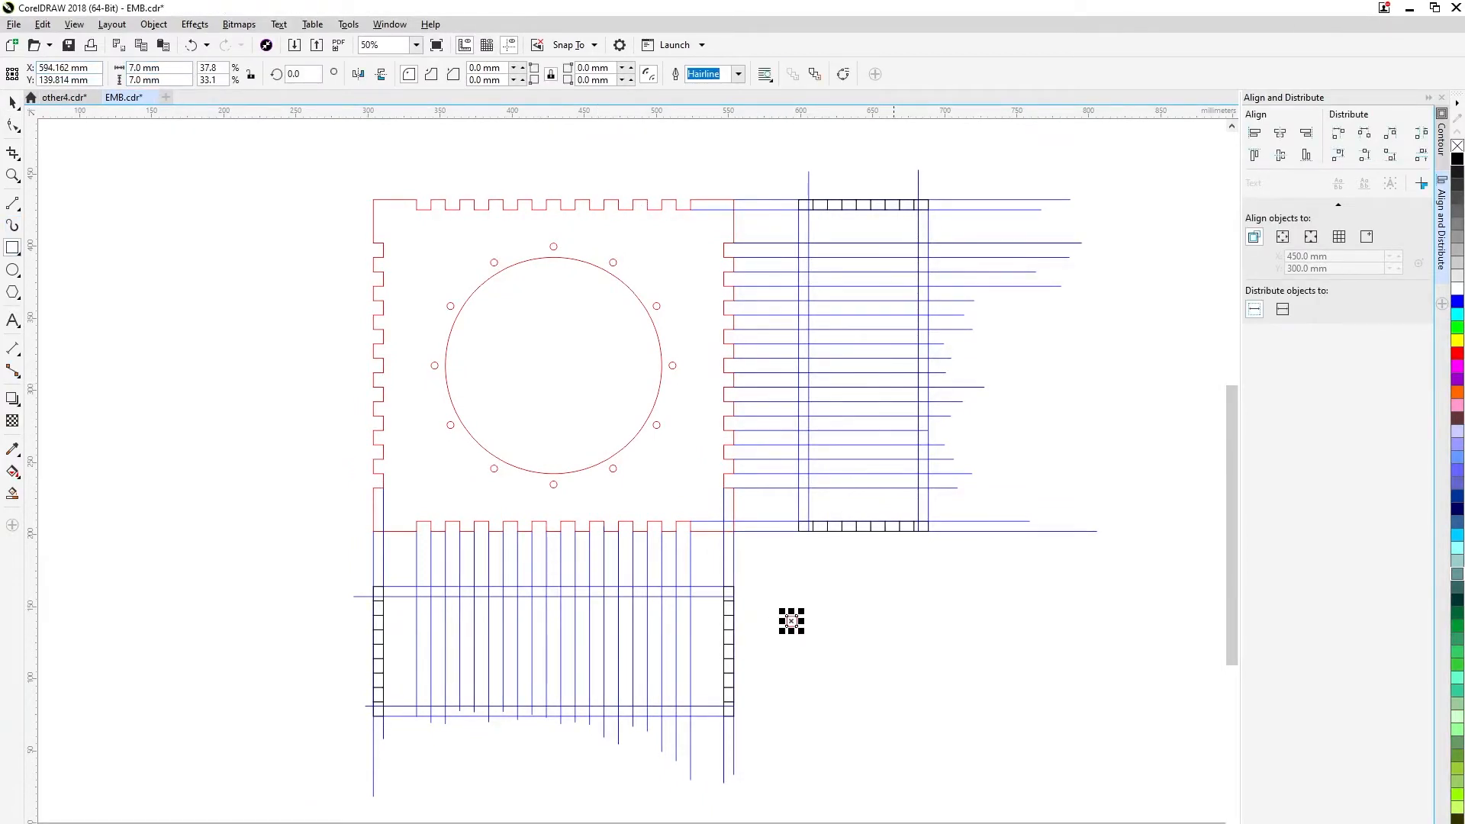
left_click(12, 102)
key("Escape")
Snap the 7 mm square above the wide rectangle's upper right corner and move the upper inner line 7 mm above the rectangle.
scroll(777, 636, "up", 2)
left_click_drag(814, 595, 600, 436)
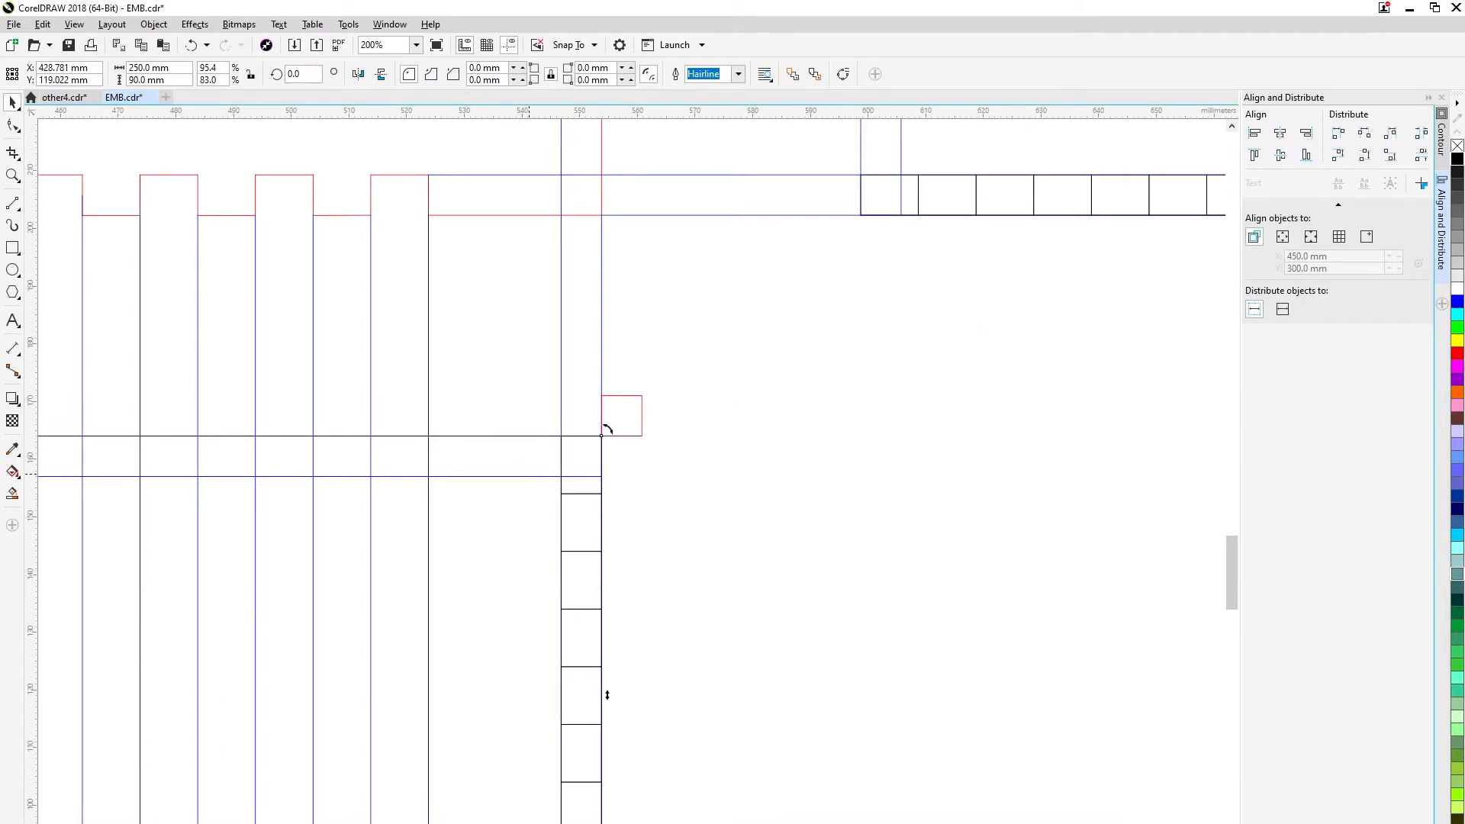
left_click(603, 476)
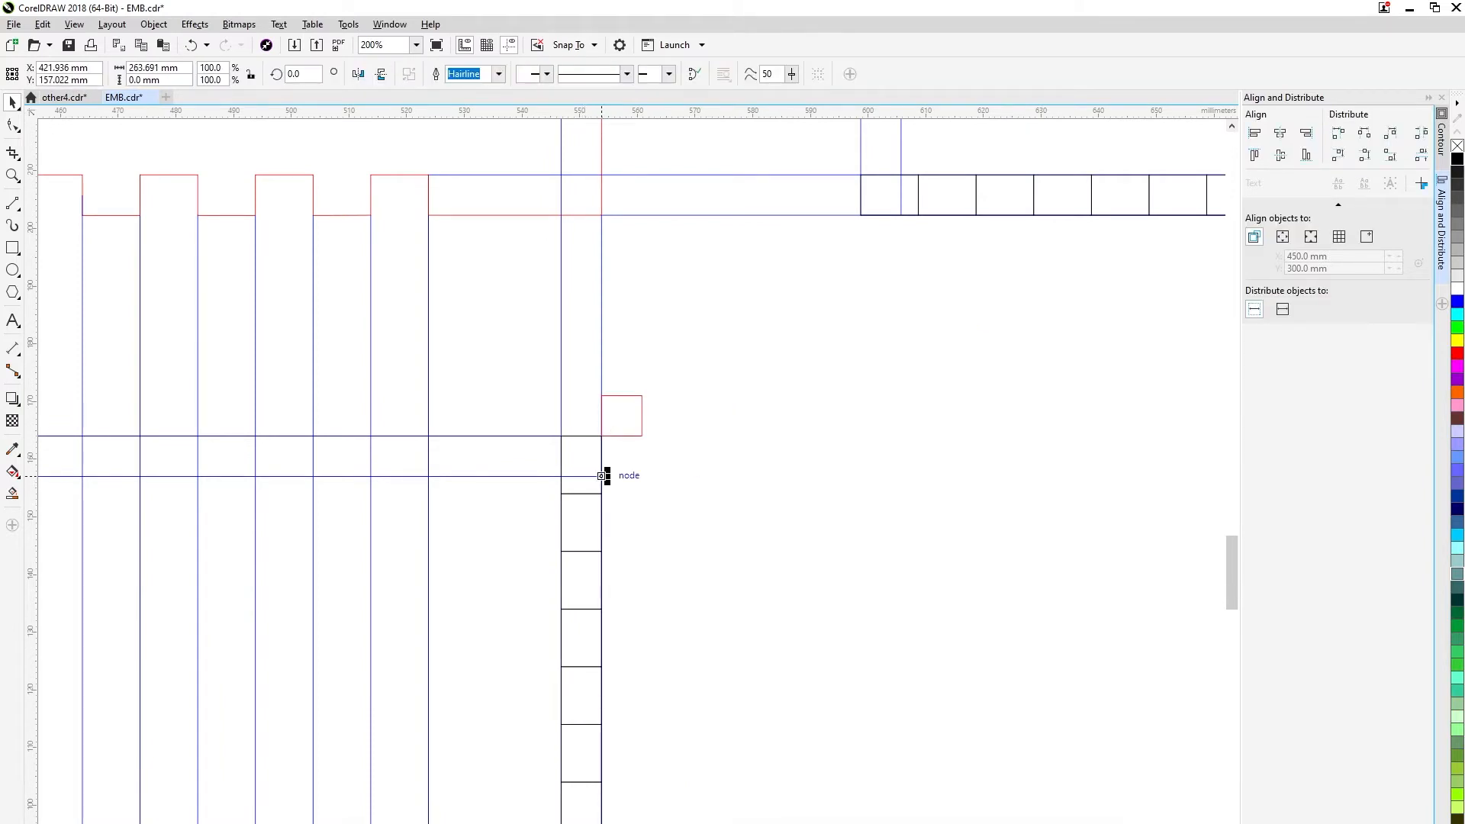
scroll(603, 476, "up", 2)
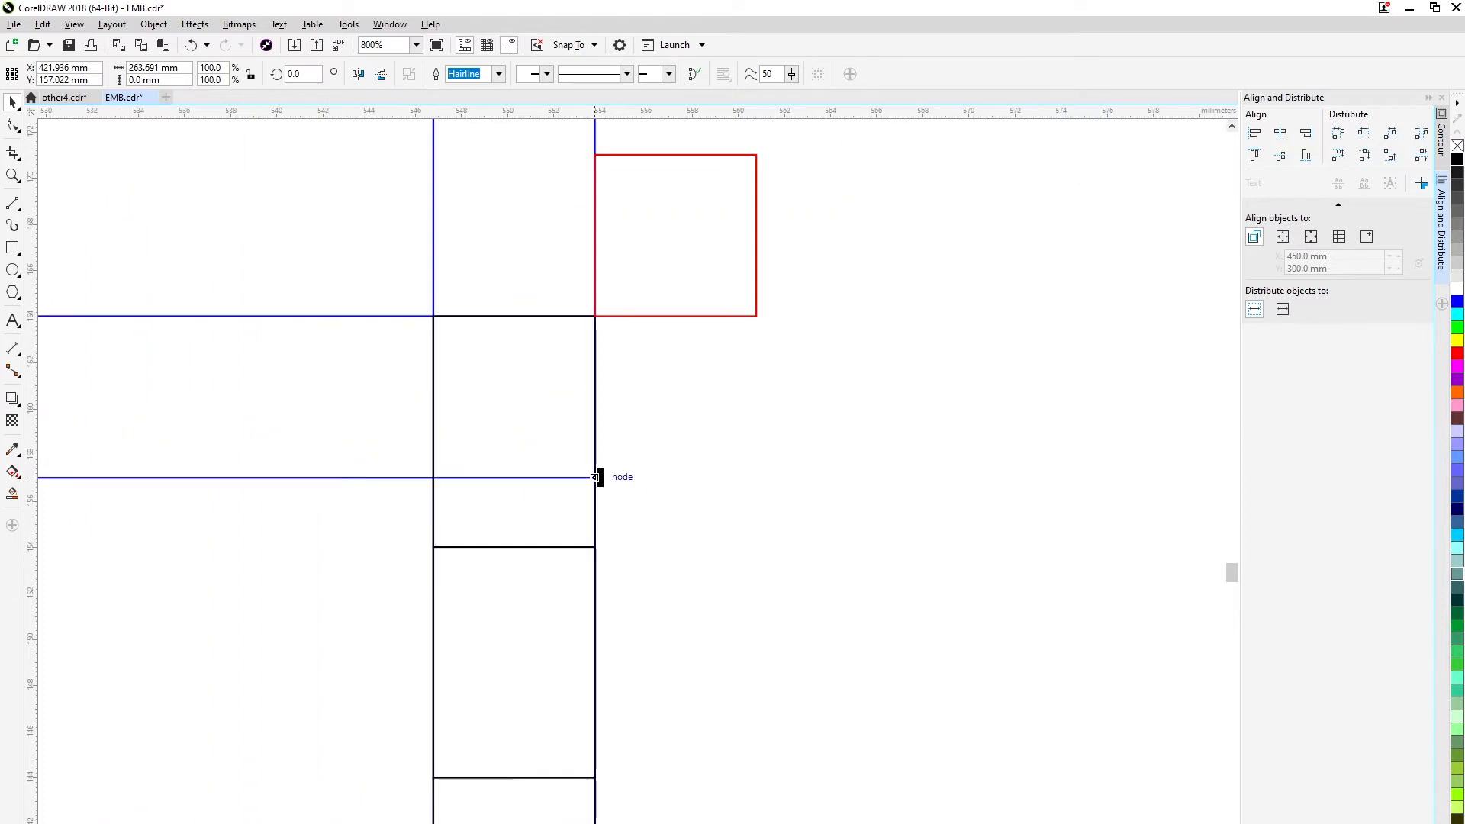
left_click_drag(598, 477, 598, 151)
scroll(638, 166, "down", 2)
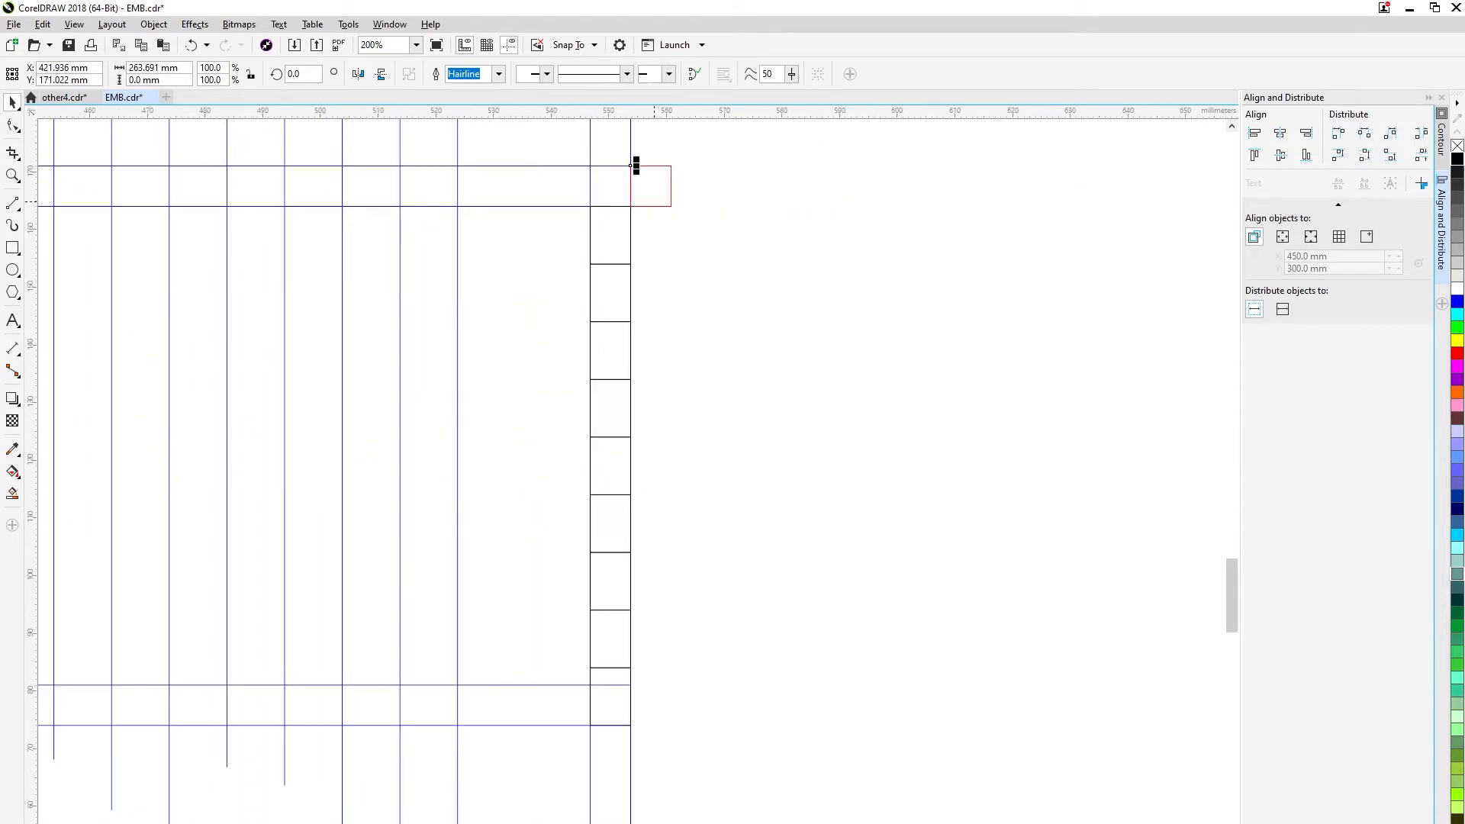
left_click(632, 166)
Snap the 7 mm square below the wide rectangle's lower right corner and move the lower inner line 7 mm beneath the rectangle.
left_click_drag(662, 752, 650, 744)
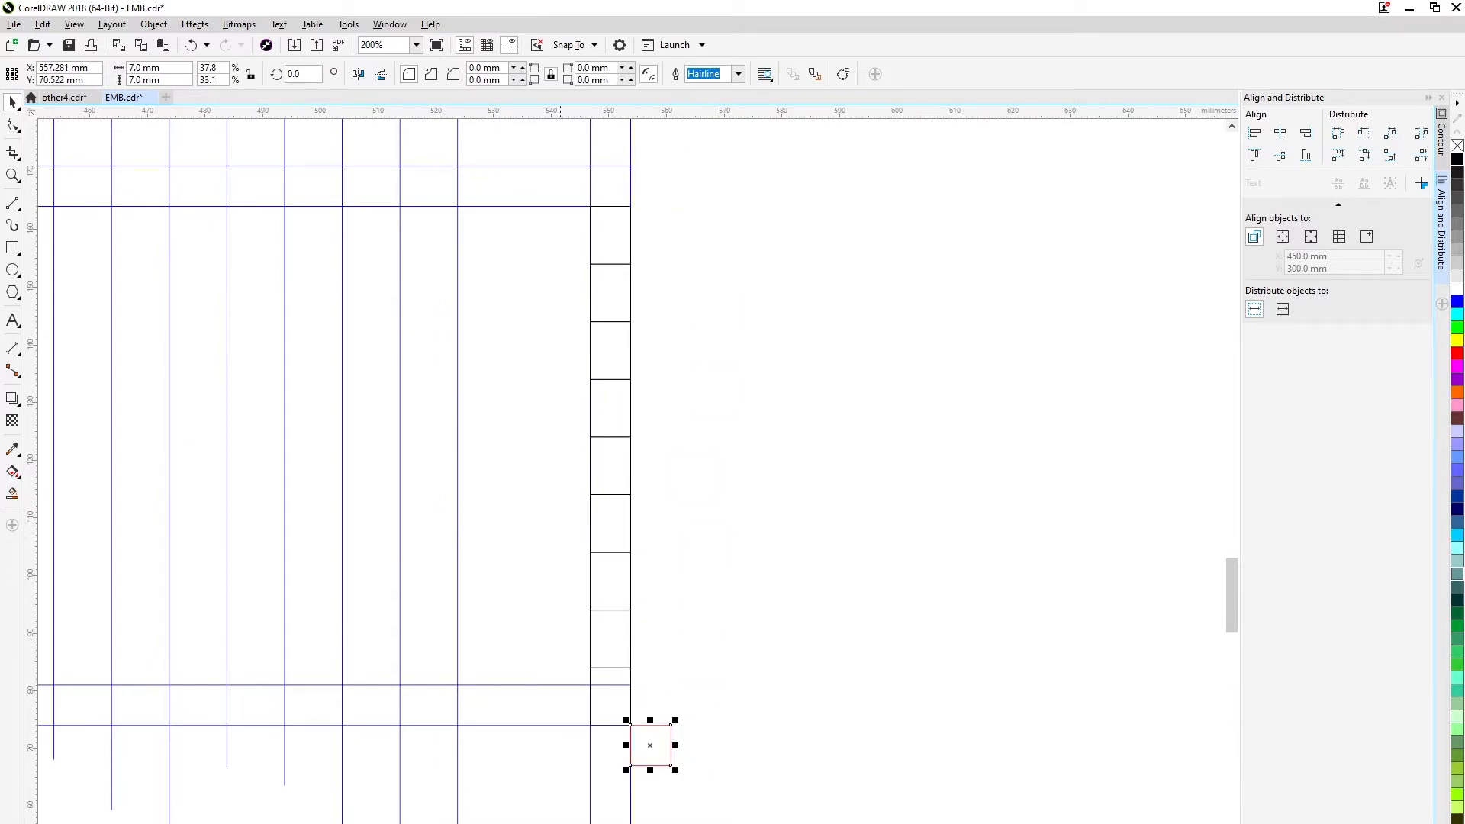
left_click(634, 683)
scroll(638, 680, "up", 2)
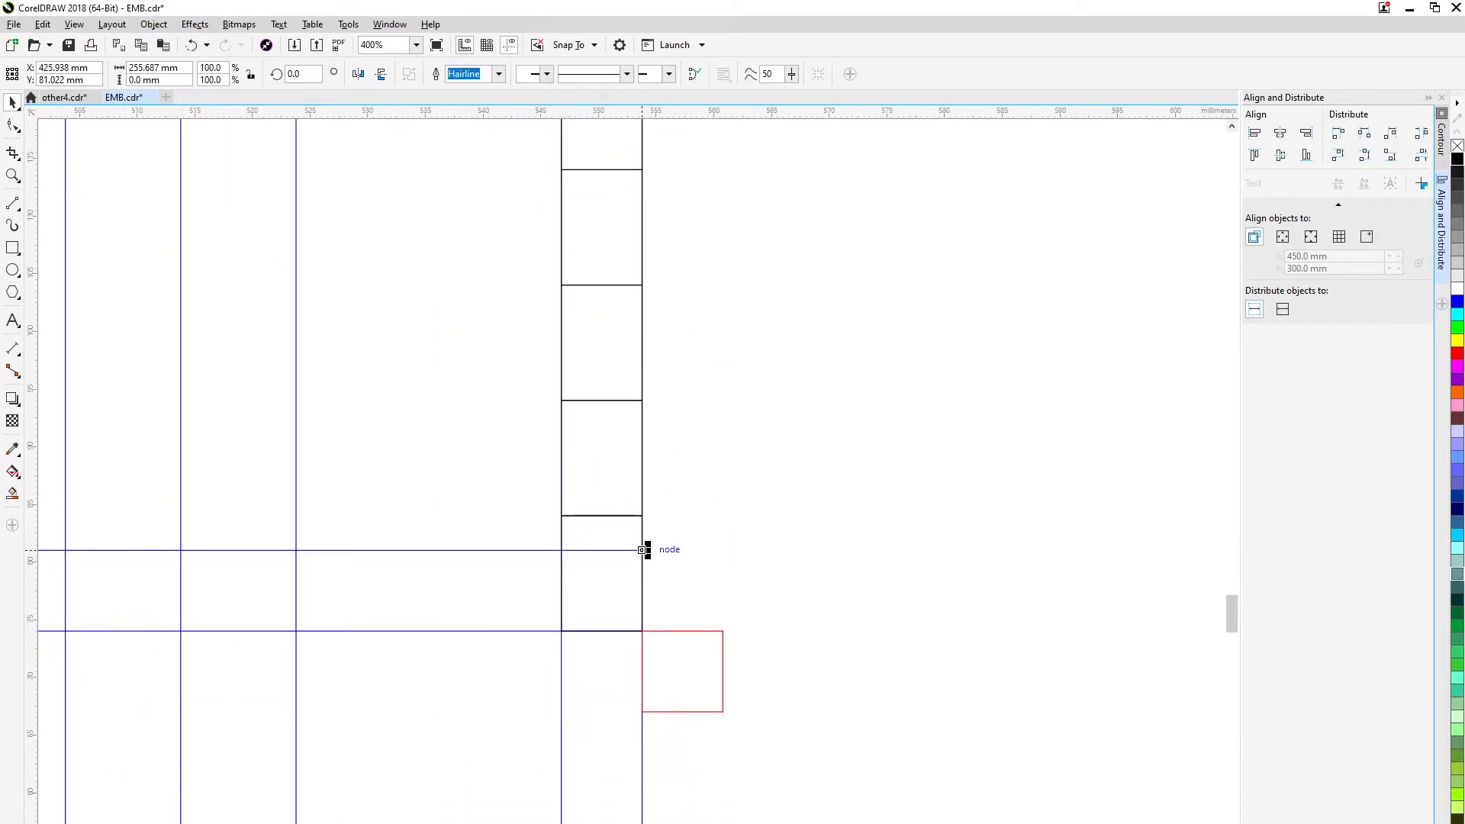
left_click_drag(638, 550, 641, 711)
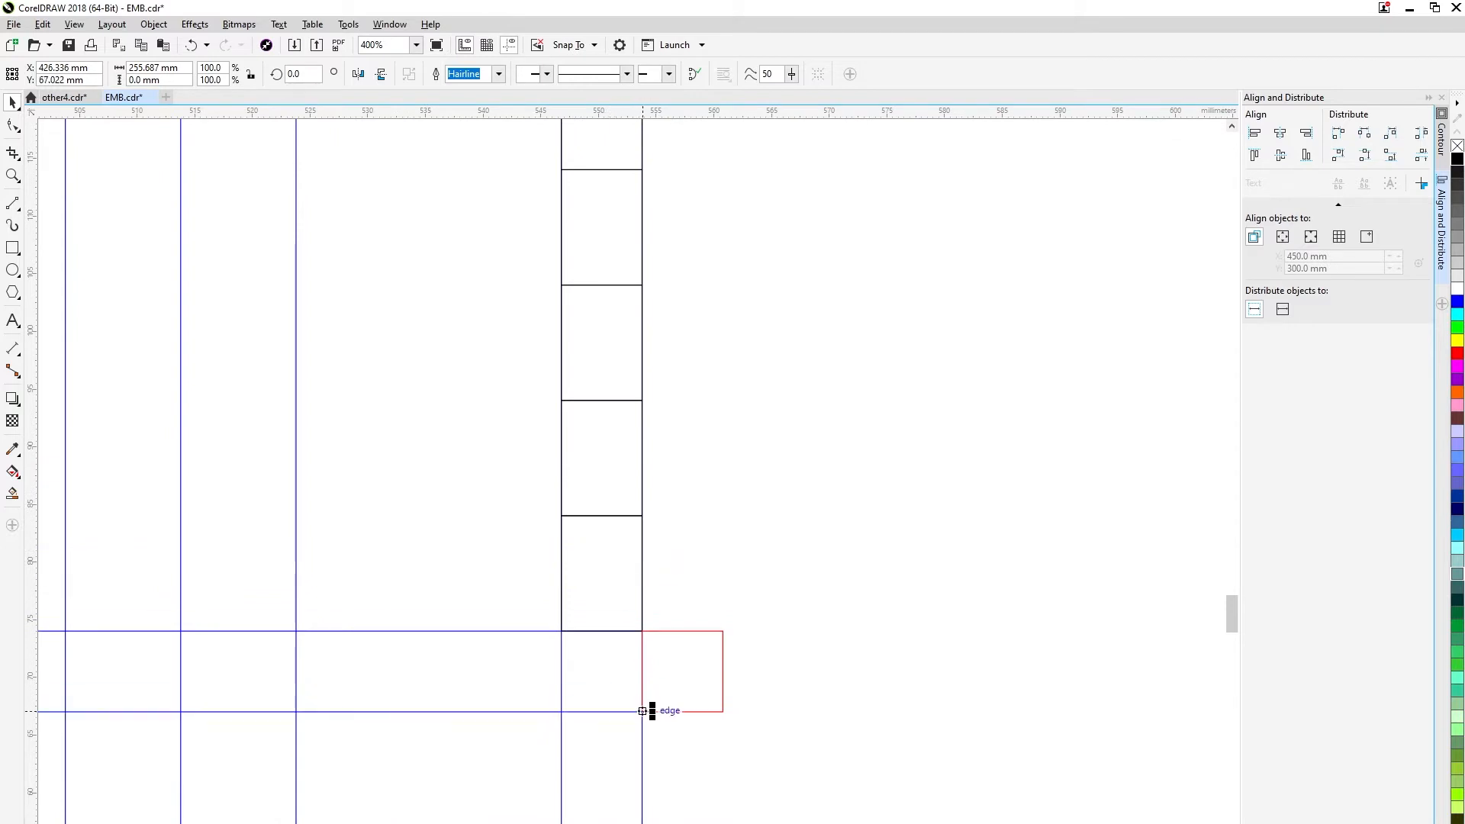
scroll(662, 687, "down", 2)
Snap the 7 mm square outside the tall rectangle's lower left corner and move the left inner line 7 mm outside the left edge.
left_click(671, 683)
left_click_drag(793, 349, 792, 344)
scroll(790, 332, "up", 2)
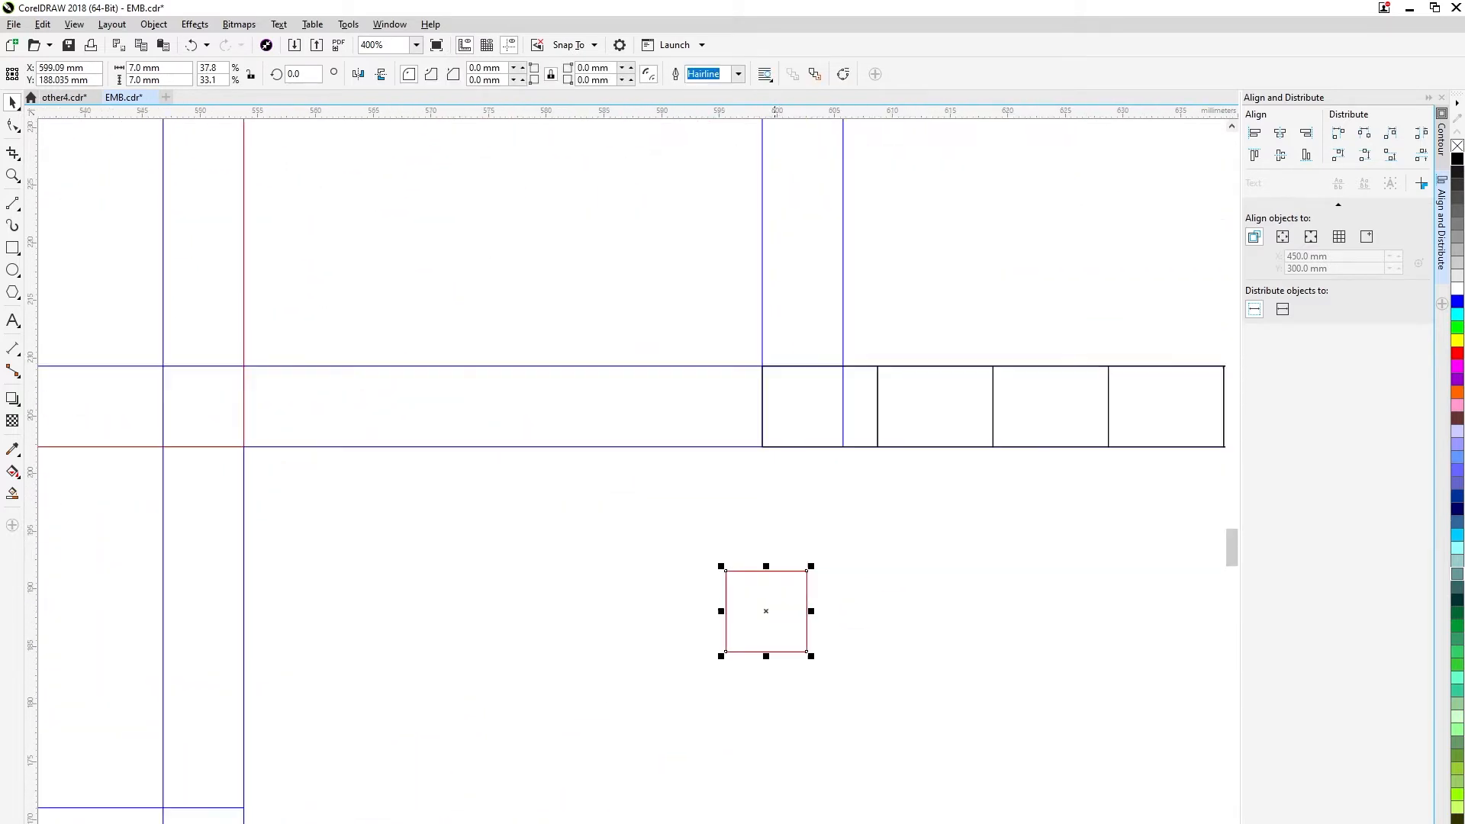
left_click_drag(769, 458, 681, 446)
left_click(842, 428)
left_click(682, 481)
scroll(406, 636, "down", 2)
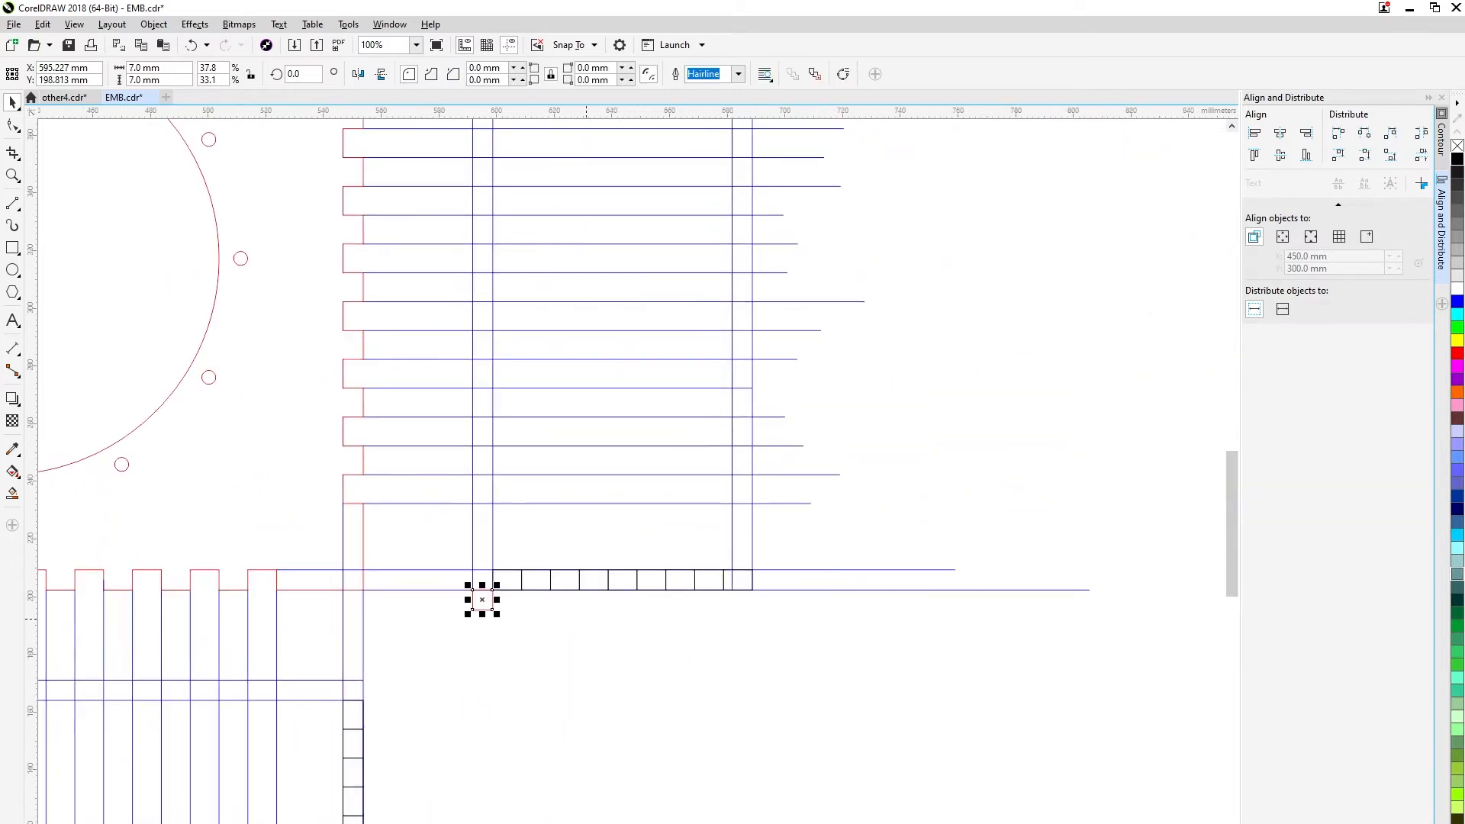
Snap the 7 mm square outside the tall rectangle's lower right corner and move the right inner line 7 mm outside the right edge.
left_click(420, 630)
left_click_drag(484, 597, 804, 565)
scroll(762, 598, "up", 2)
left_click(641, 517)
scroll(805, 565, "down", 3)
key("Escape")
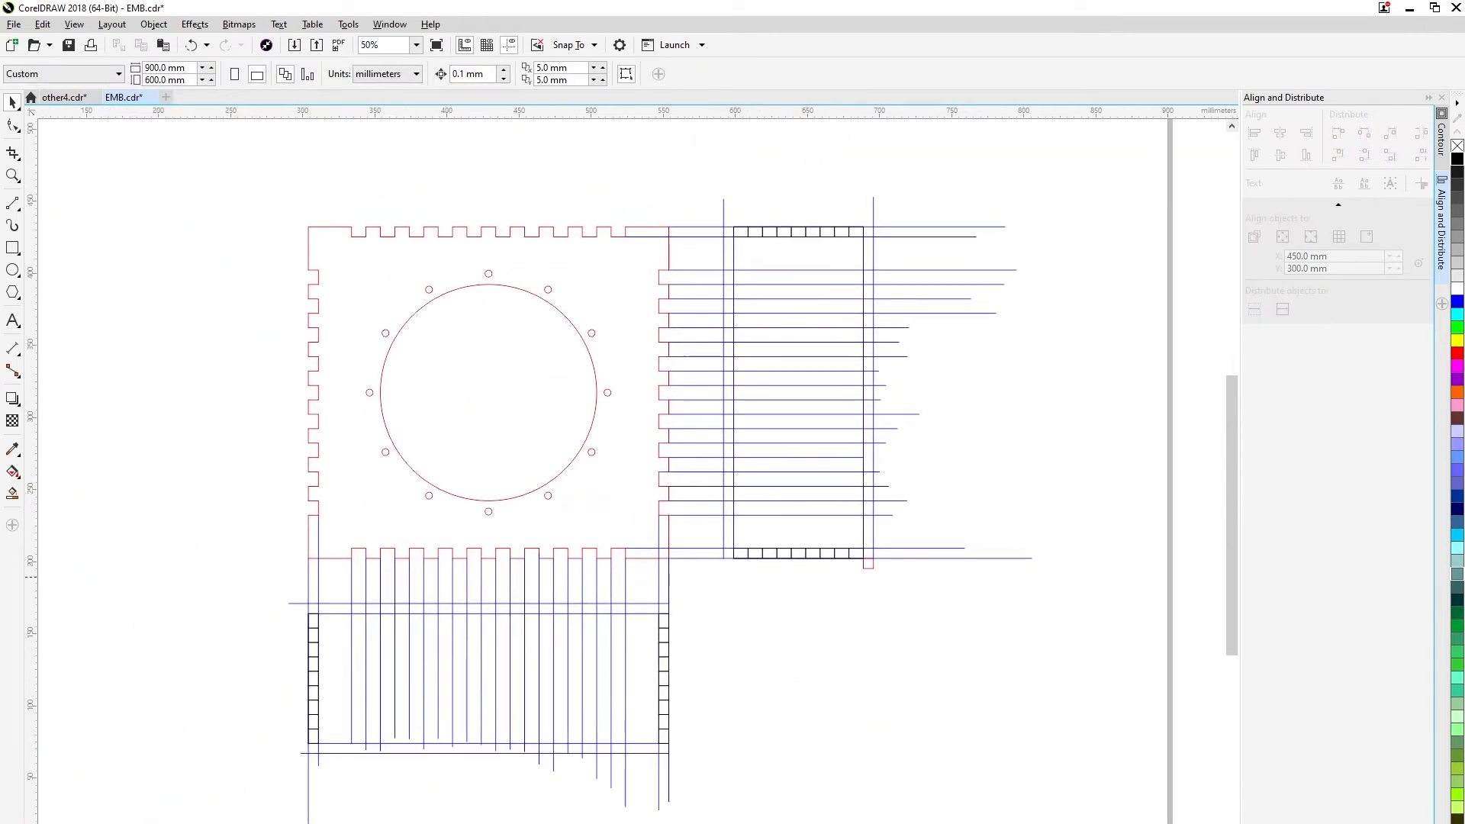
Delete the 7 mm square and save the document.
left_click(869, 564)
key("Delete")
key("ctrl+s")
Trace the first 120 mm of the wide panel's upper outline from its upper left corner, with 10 × 7 mm teeth between the guide lines.
scroll(403, 724, "up", 1)
key("F5")
left_click_drag(213, 503, 304, 496)
scroll(296, 509, "up", 1)
mouse_move(303, 496)
left_mouse_down()
mouse_move(304, 456)
mouse_move(361, 456)
left_mouse_up()
left_click_drag(361, 456, 361, 496)
mouse_move(361, 496)
left_mouse_down()
mouse_move(419, 496)
mouse_move(419, 455)
left_mouse_up()
left_click_drag(419, 456, 476, 456)
left_click_drag(591, 456, 592, 496)
left_click_drag(592, 496, 650, 496)
left_click_drag(649, 496, 707, 456)
scroll(707, 473, "up", 1)
left_click_drag(502, 361, 618, 361)
left_click_drag(618, 361, 618, 443)
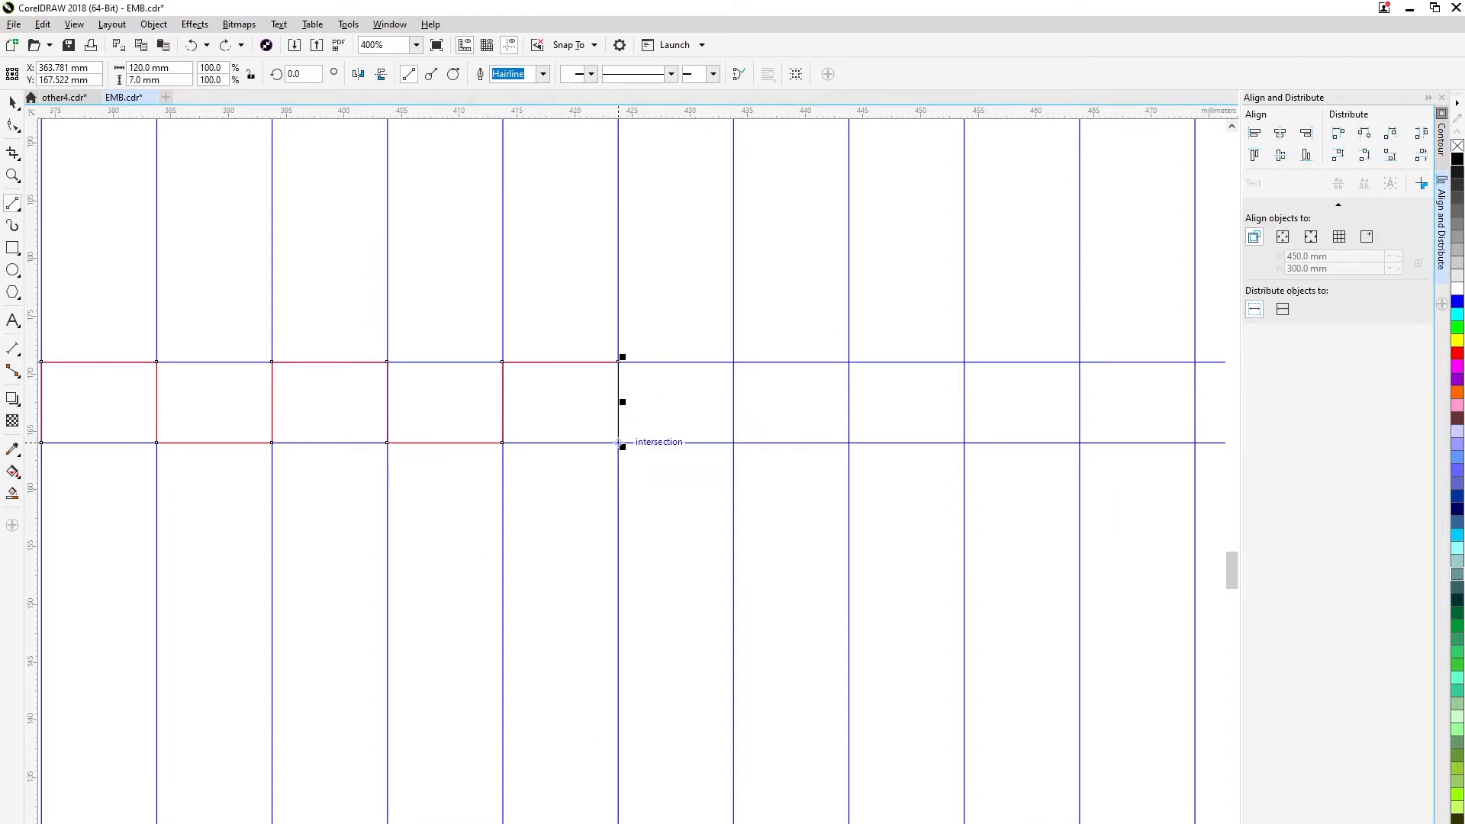
Continue the toothed outline along the wide panel's upper edge, around the upper right corner and down the first 10 mm end tooth.
scroll(733, 362, "down", 1)
left_click_drag(367, 385, 425, 425)
left_click_drag(425, 425, 483, 425)
left_click_drag(483, 425, 540, 385)
left_click_drag(540, 385, 540, 425)
left_click_drag(540, 425, 714, 425)
left_click_drag(713, 425, 713, 385)
left_click_drag(713, 384, 830, 425)
left_click_drag(829, 425, 887, 384)
left_click_drag(887, 384, 887, 425)
left_click_drag(887, 425, 1060, 425)
scroll(1060, 426, "up", 1)
left_click_drag(788, 394, 787, 394)
scroll(788, 394, "down", 1)
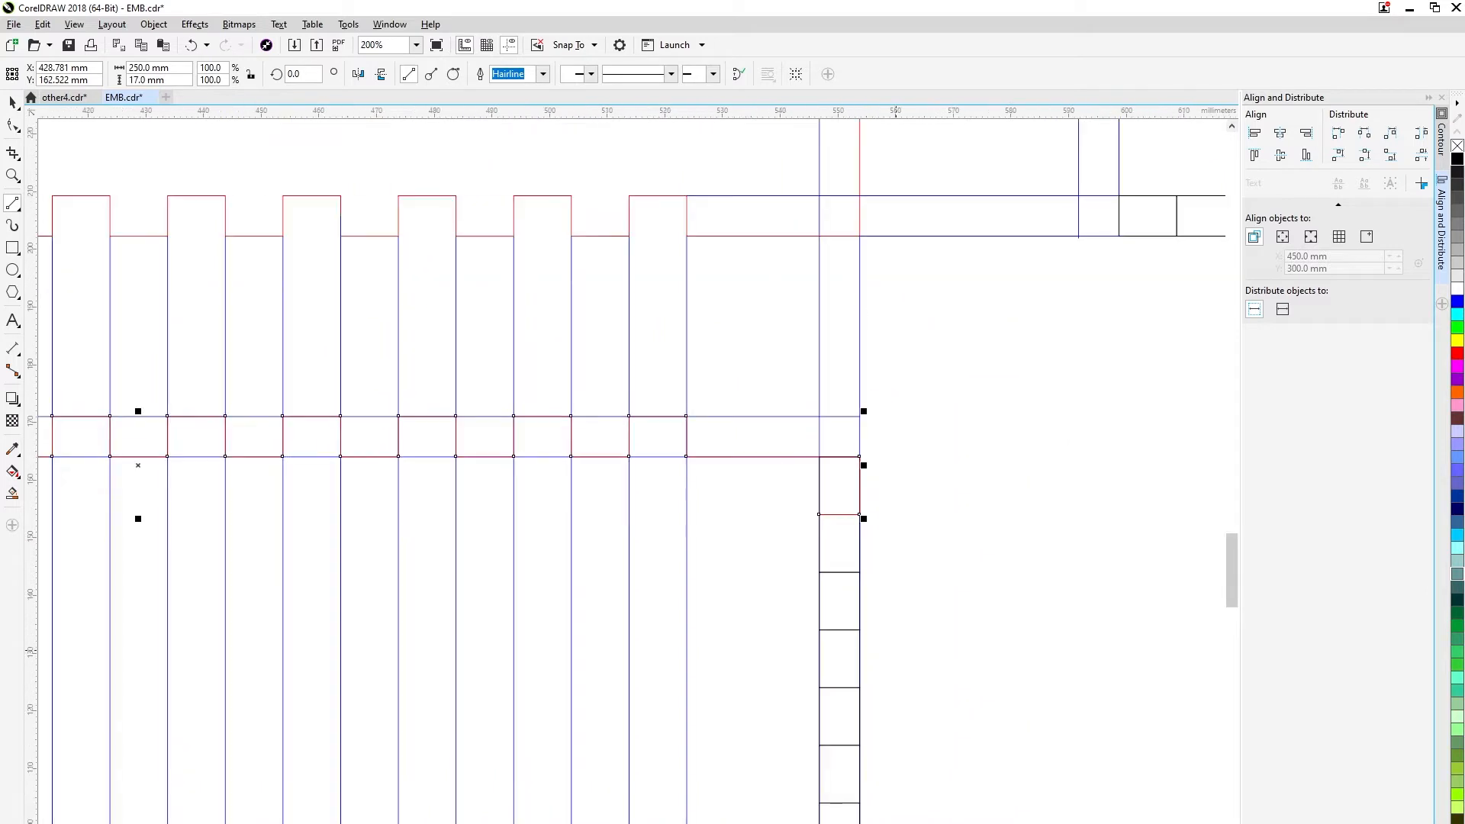
Trace the 10 mm end teeth down the wide panel's right stack and around its lower right corner.
left_click_drag(712, 325, 713, 383)
left_click_drag(713, 383, 753, 383)
left_click_drag(754, 383, 699, 463)
scroll(753, 614, "down", 3)
left_click_drag(699, 463, 699, 521)
left_click_drag(702, 521, 739, 579)
left_click_drag(740, 578, 566, 579)
Trace the first 10 × 7 mm teeth along the wide panel's lower edge, working leftward from the lower right corner.
scroll(567, 579, "down", 1)
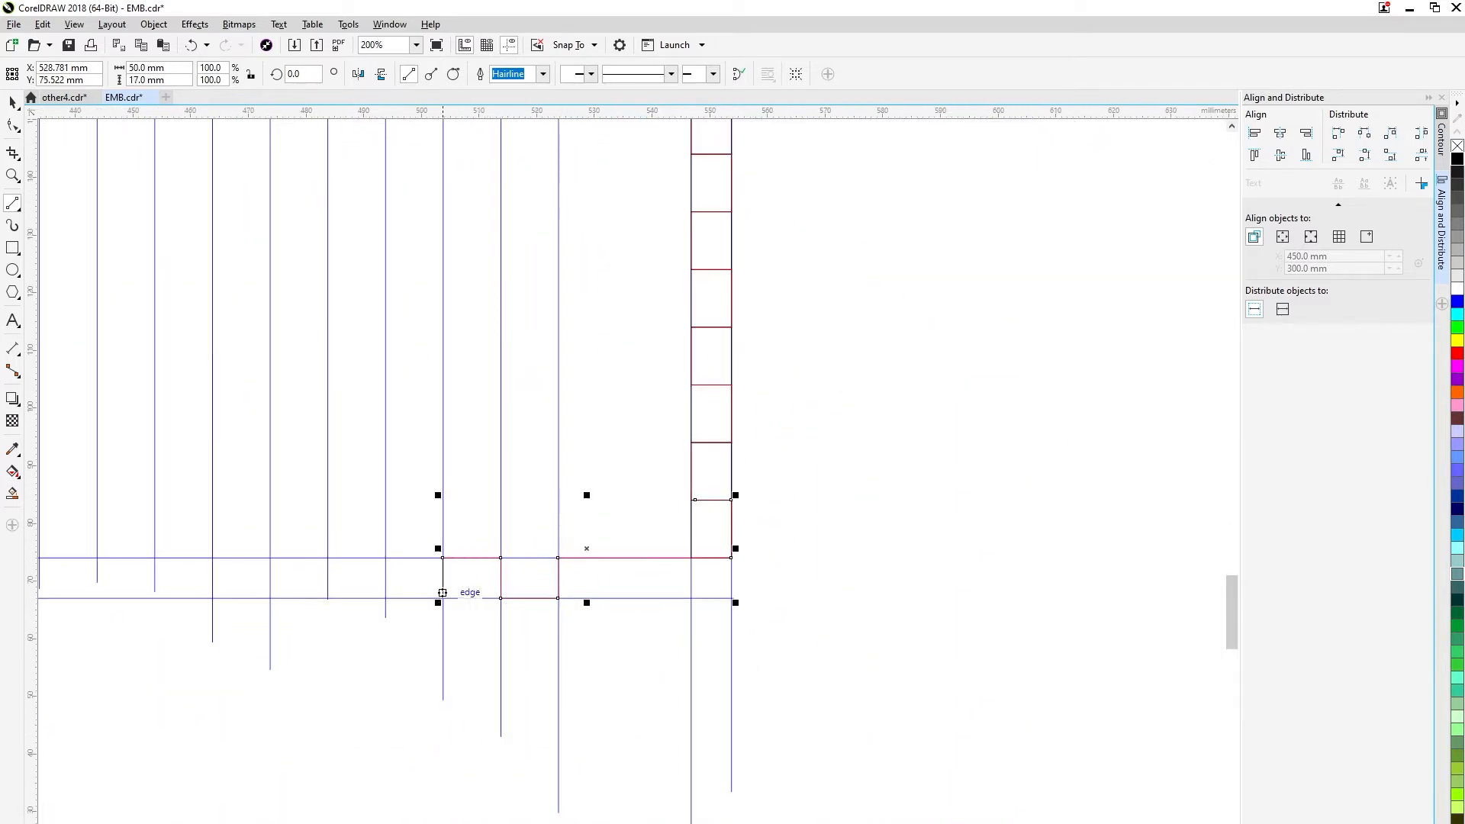
left_click_drag(443, 593, 443, 598)
scroll(265, 602, "up", 1)
left_click_drag(618, 595, 504, 595)
left_click_drag(504, 595, 504, 514)
left_click_drag(503, 514, 389, 595)
scroll(388, 595, "down", 2)
scroll(219, 601, "up", 2)
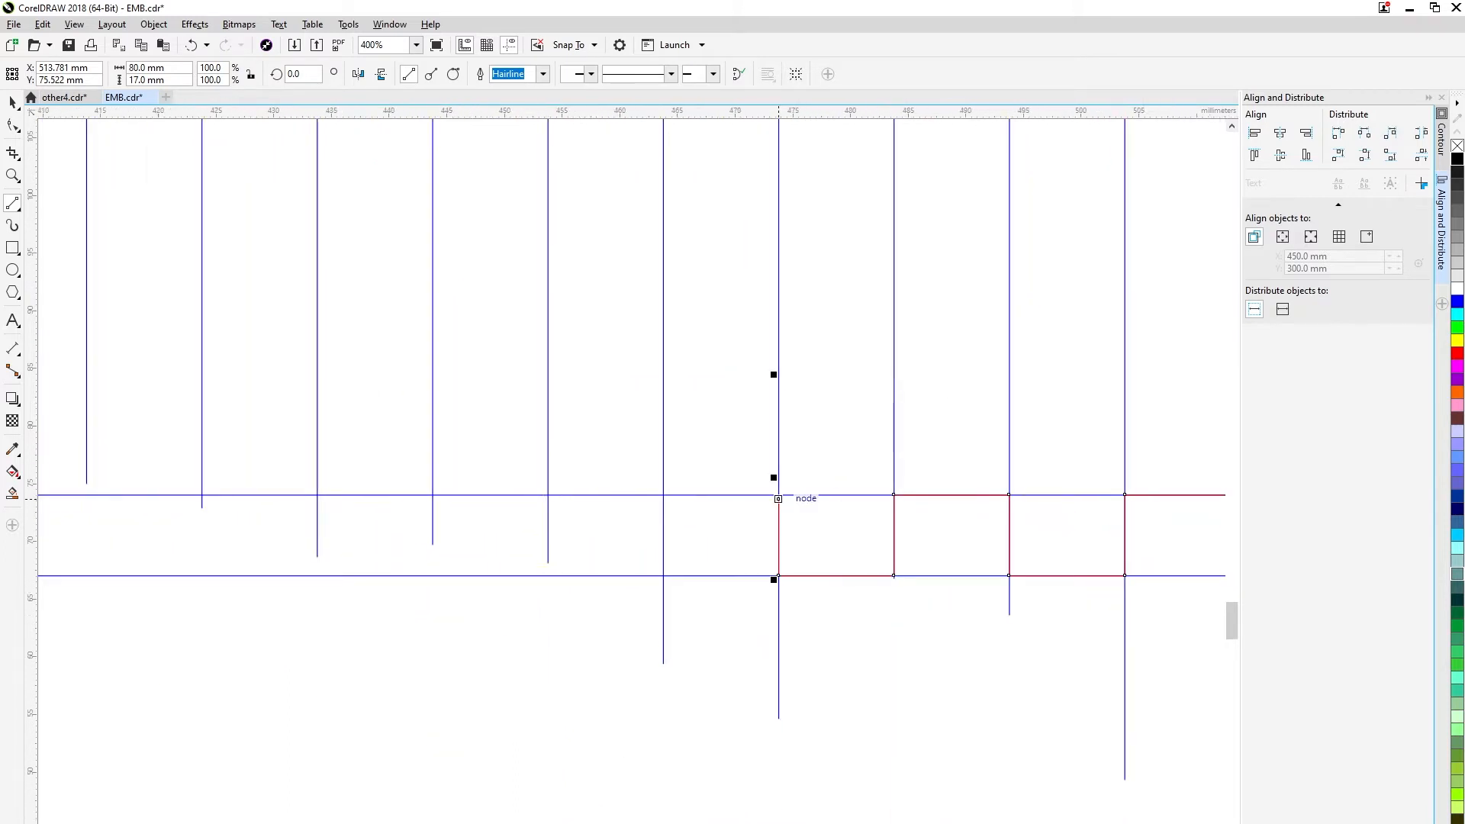
scroll(778, 495, "down", 1)
scroll(755, 498, "up", 1)
left_click_drag(779, 499, 686, 492)
left_click_drag(686, 492, 685, 574)
Move the projected vertical notch lines down so that all of them cross the line beneath the wide panel.
scroll(600, 569, "down", 2)
left_click(12, 102)
key("ctrl+z")
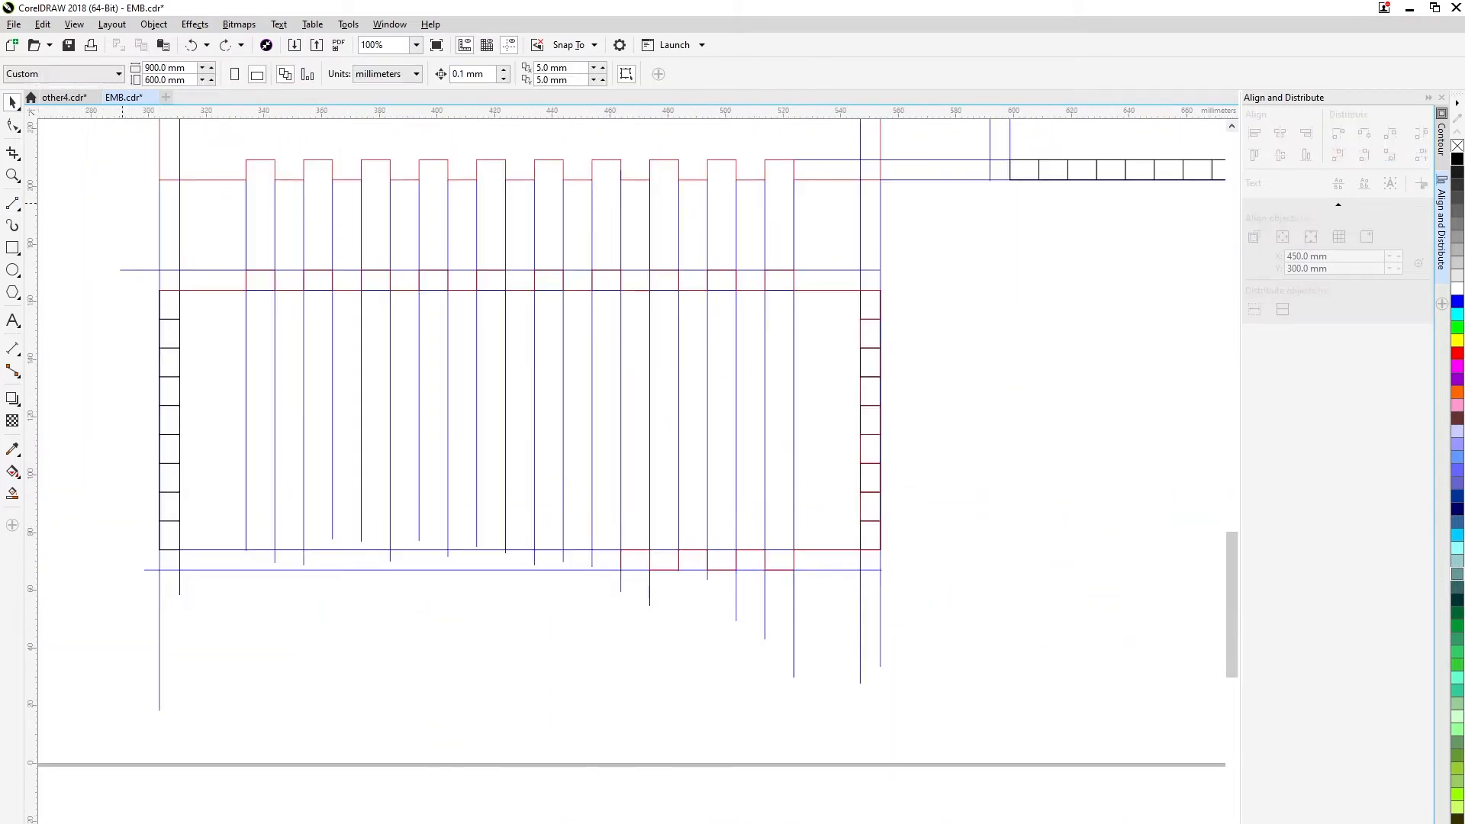
left_click_drag(122, 204, 794, 292)
left_click(976, 527)
key("space")
scroll(971, 541, "down", 1)
scroll(796, 545, "up", 1)
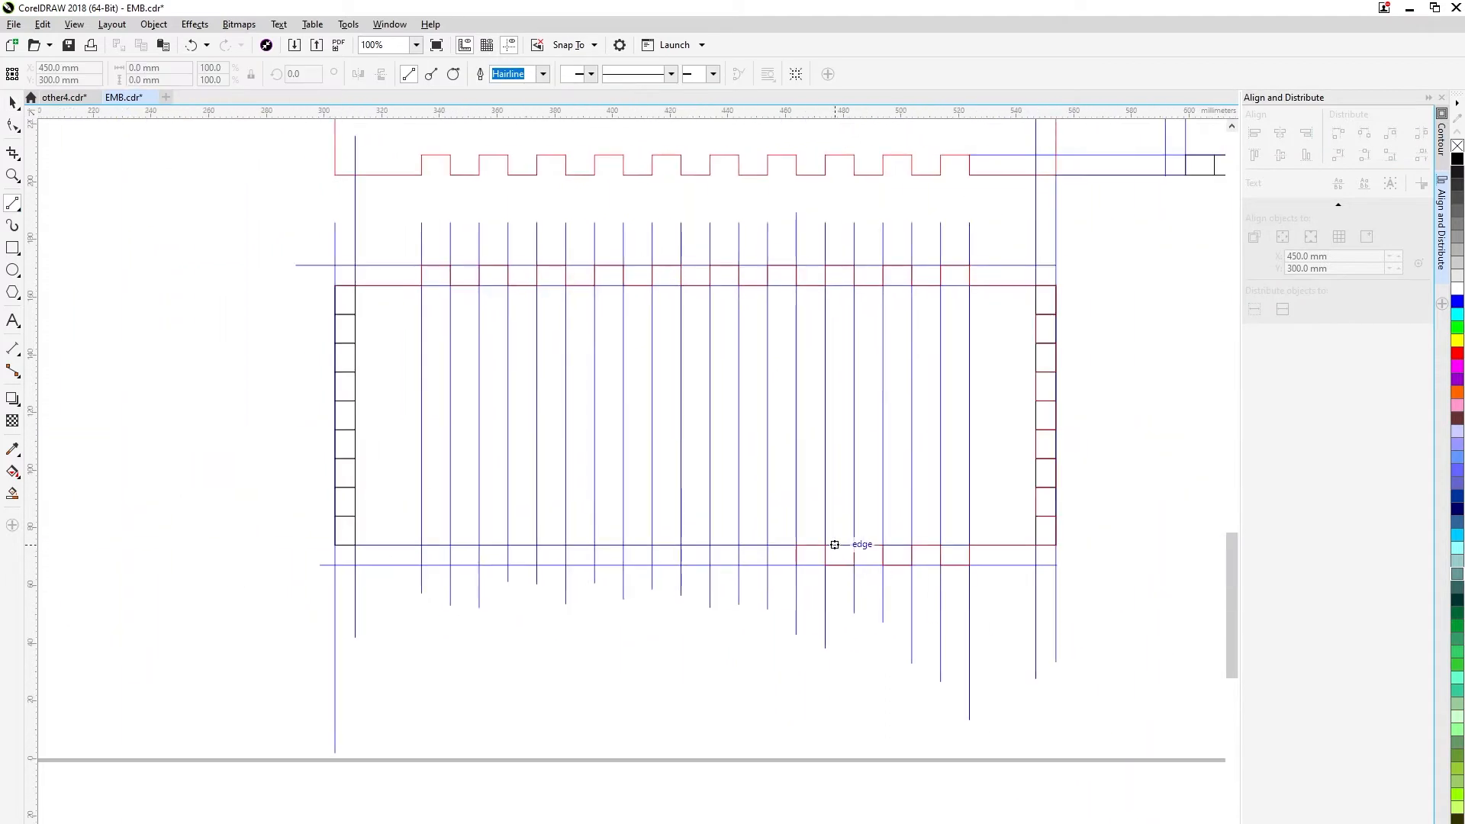
Continue the toothed outline leftward for 80 mm along the middle of the wide panel's lower edge.
scroll(804, 561, "up", 1)
left_click_drag(789, 569, 731, 529)
left_click_drag(731, 529, 673, 529)
left_click_drag(673, 529, 616, 570)
left_click_drag(616, 569, 558, 529)
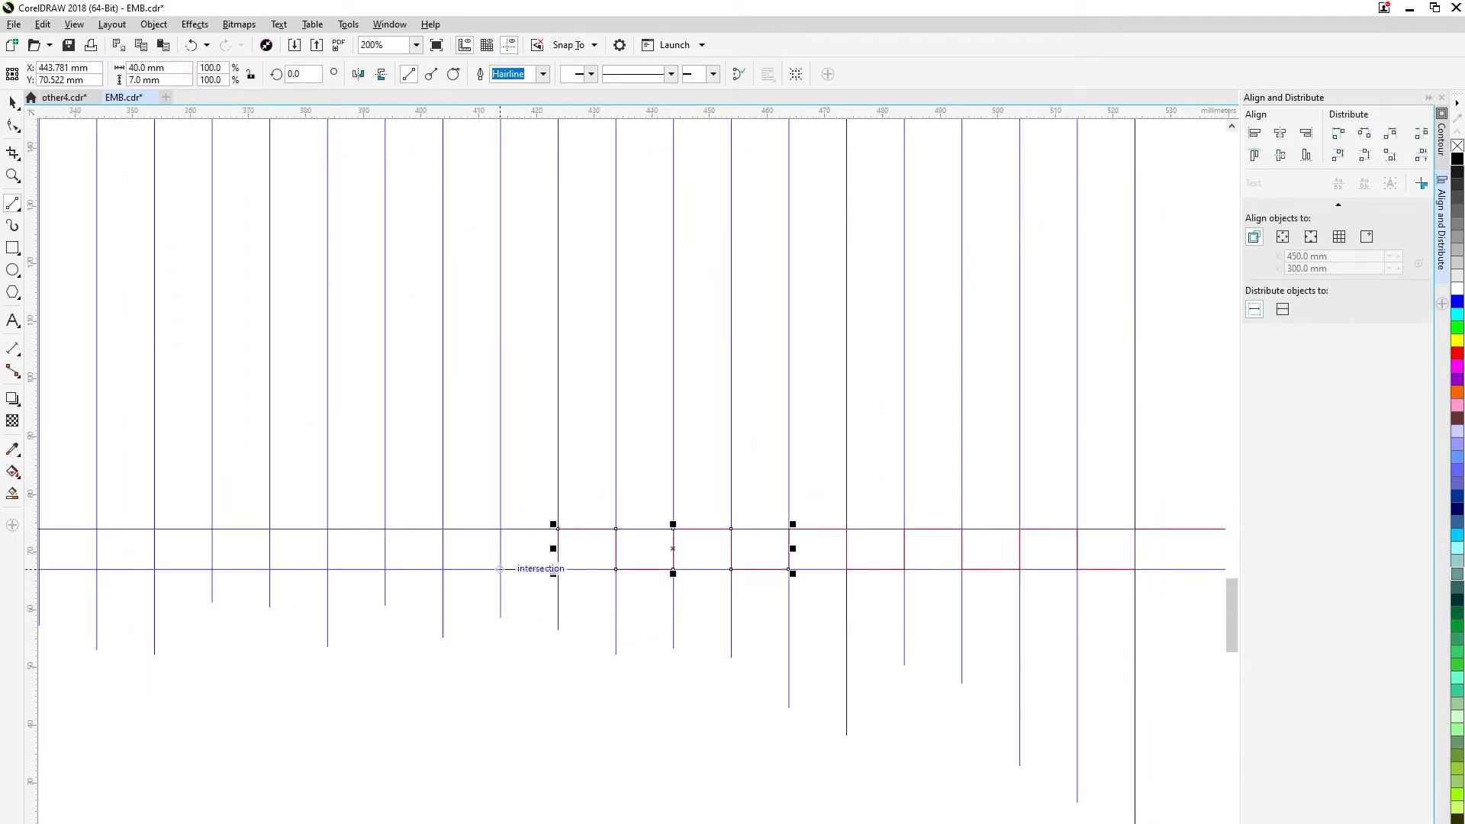
left_click_drag(500, 569, 500, 529)
left_click_drag(499, 529, 328, 528)
left_click_drag(327, 529, 328, 569)
scroll(834, 551, "up", 2)
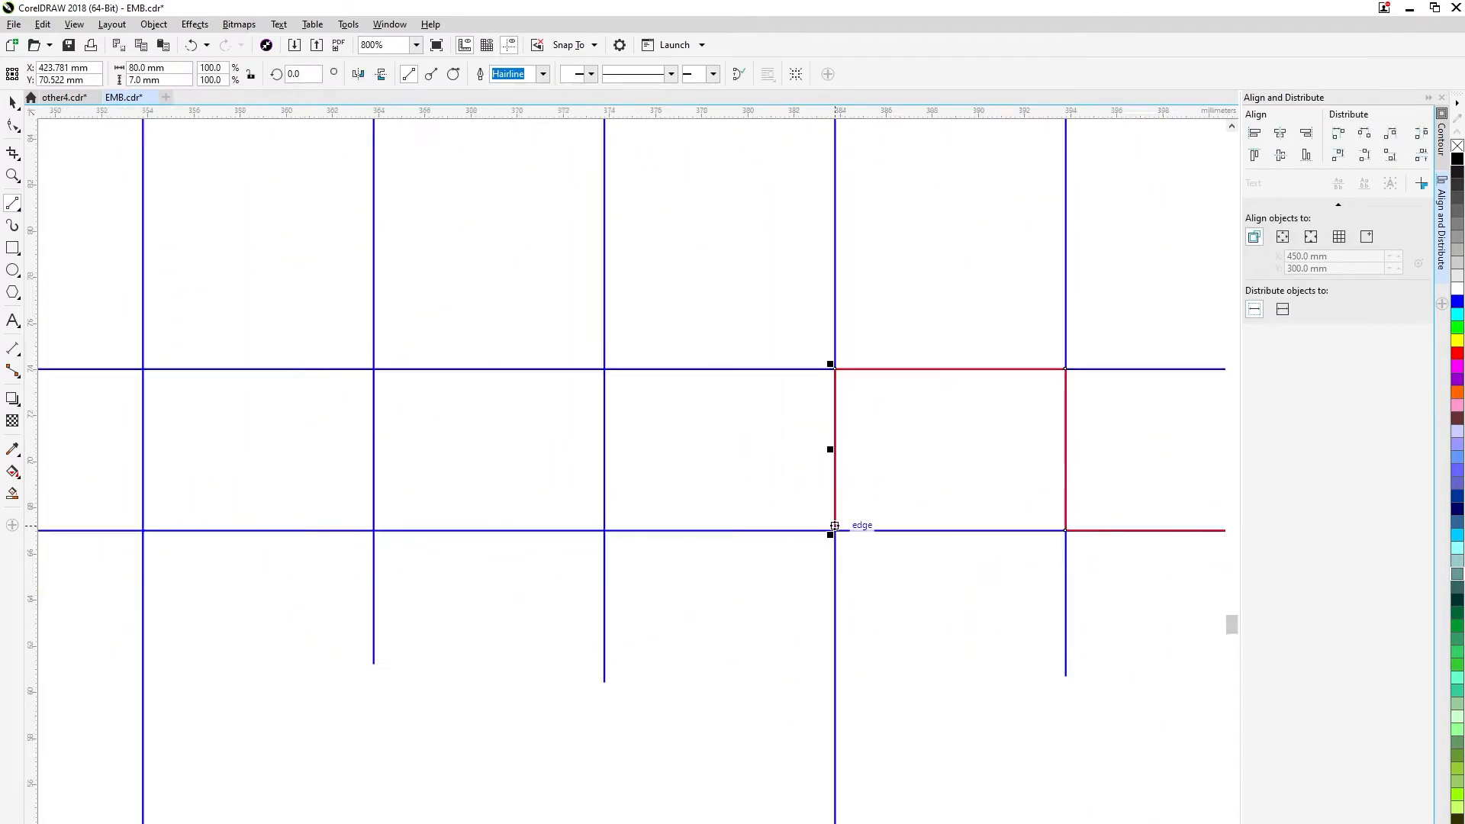
Trace the remaining lower teeth leftward to the wide panel's lower left corner.
scroll(835, 528, "down", 1)
left_click_drag(836, 528, 721, 528)
left_click_drag(720, 529, 720, 447)
left_click_drag(721, 447, 490, 528)
left_click_drag(490, 528, 489, 447)
left_click_drag(490, 448, 374, 528)
left_click_drag(375, 528, 260, 528)
scroll(259, 448, "down", 2)
left_click_drag(259, 528, 173, 447)
Trace the 10 mm end teeth up the wide panel's left stack and close the outline at the upper left corner.
left_click_drag(366, 584, 325, 584)
left_click_drag(326, 585, 326, 526)
left_click_drag(326, 526, 366, 527)
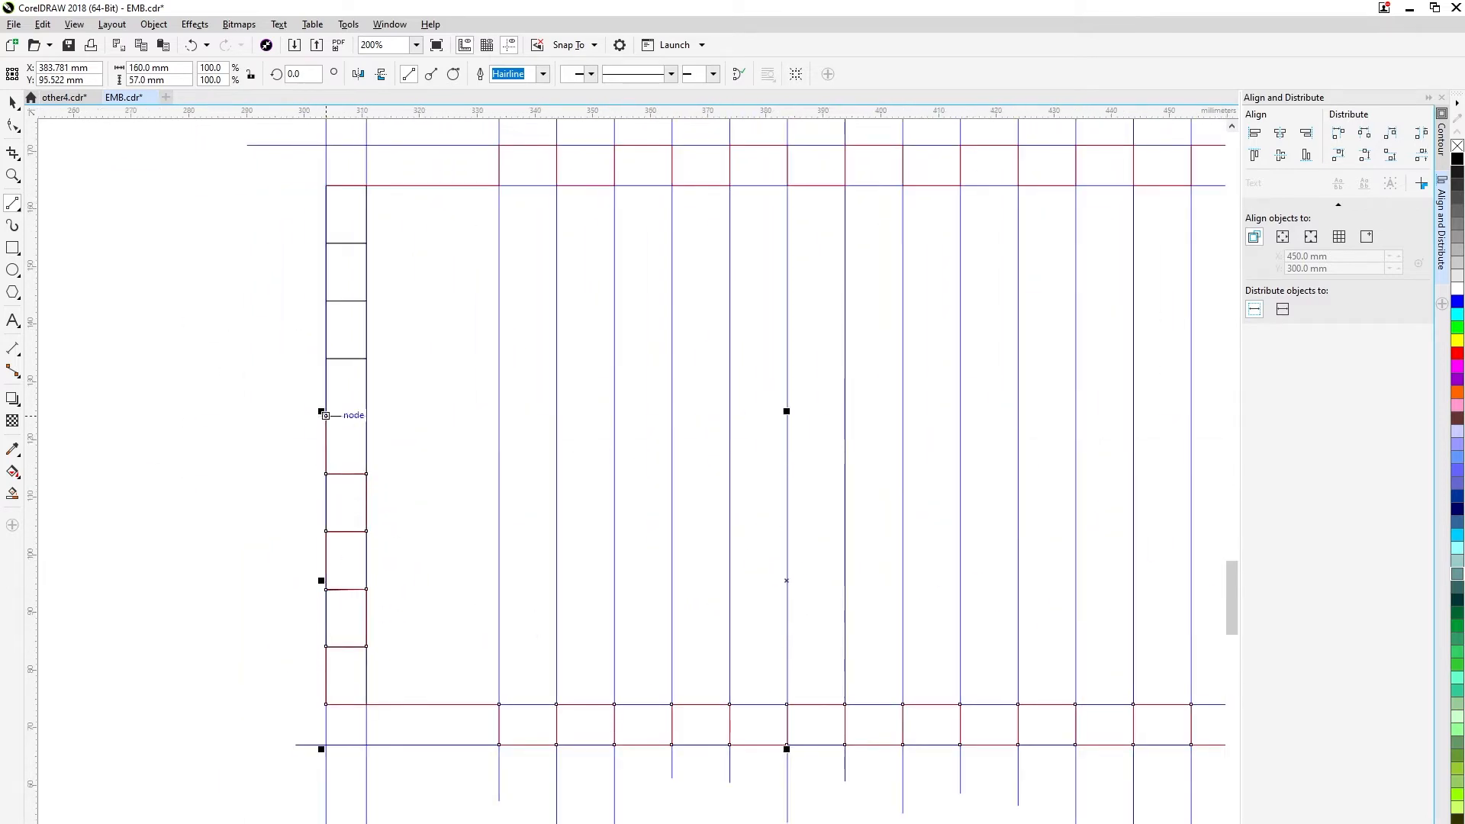
scroll(338, 417, "up", 2)
scroll(424, 686, "down", 2)
left_click_drag(390, 619, 431, 619)
left_click_drag(431, 619, 390, 561)
left_click_drag(390, 561, 390, 502)
left_click_drag(390, 503, 431, 503)
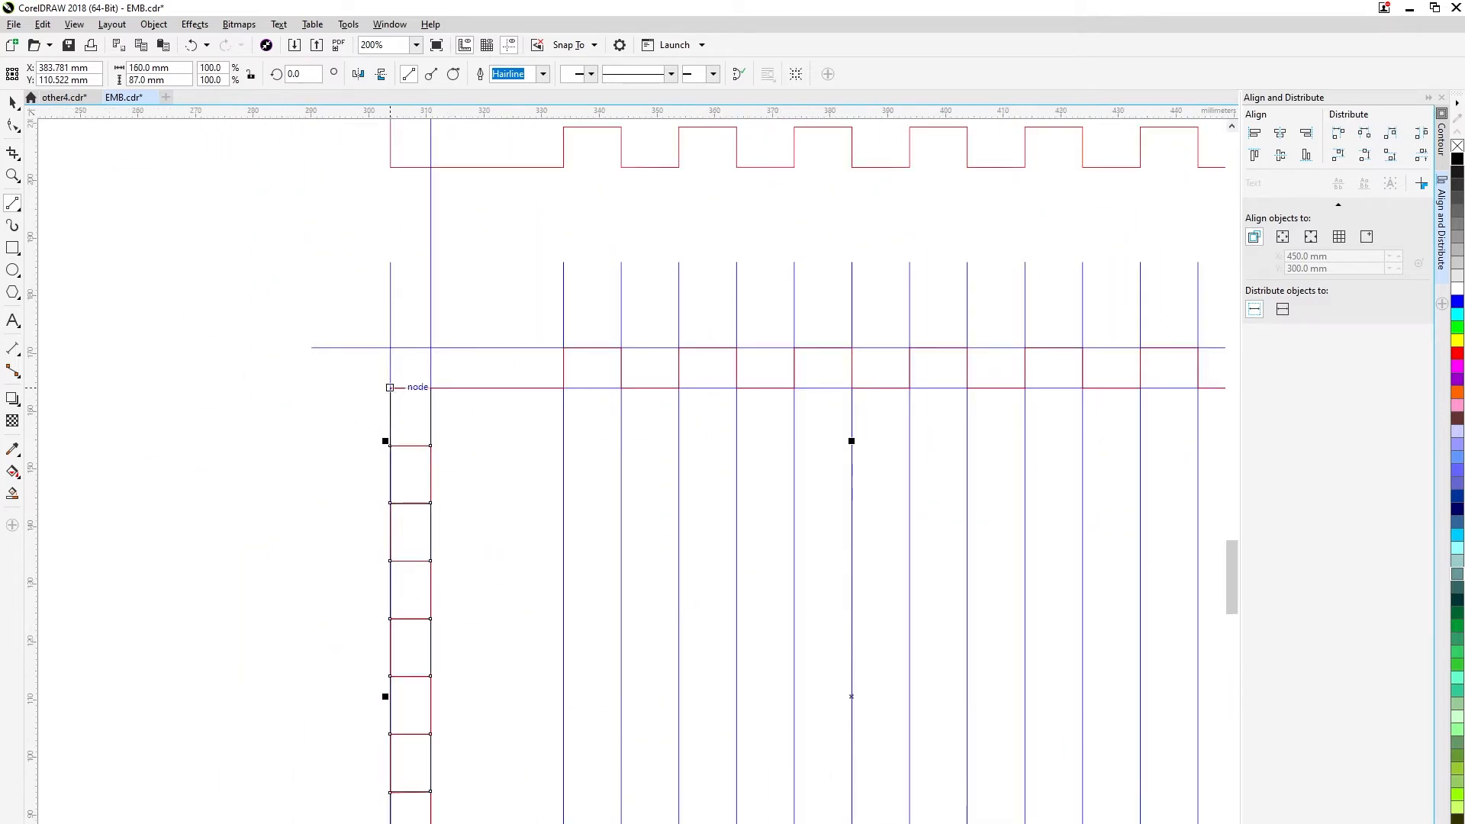
left_click_drag(390, 446, 390, 388)
scroll(536, 341, "up", 2)
scroll(488, 351, "down", 1)
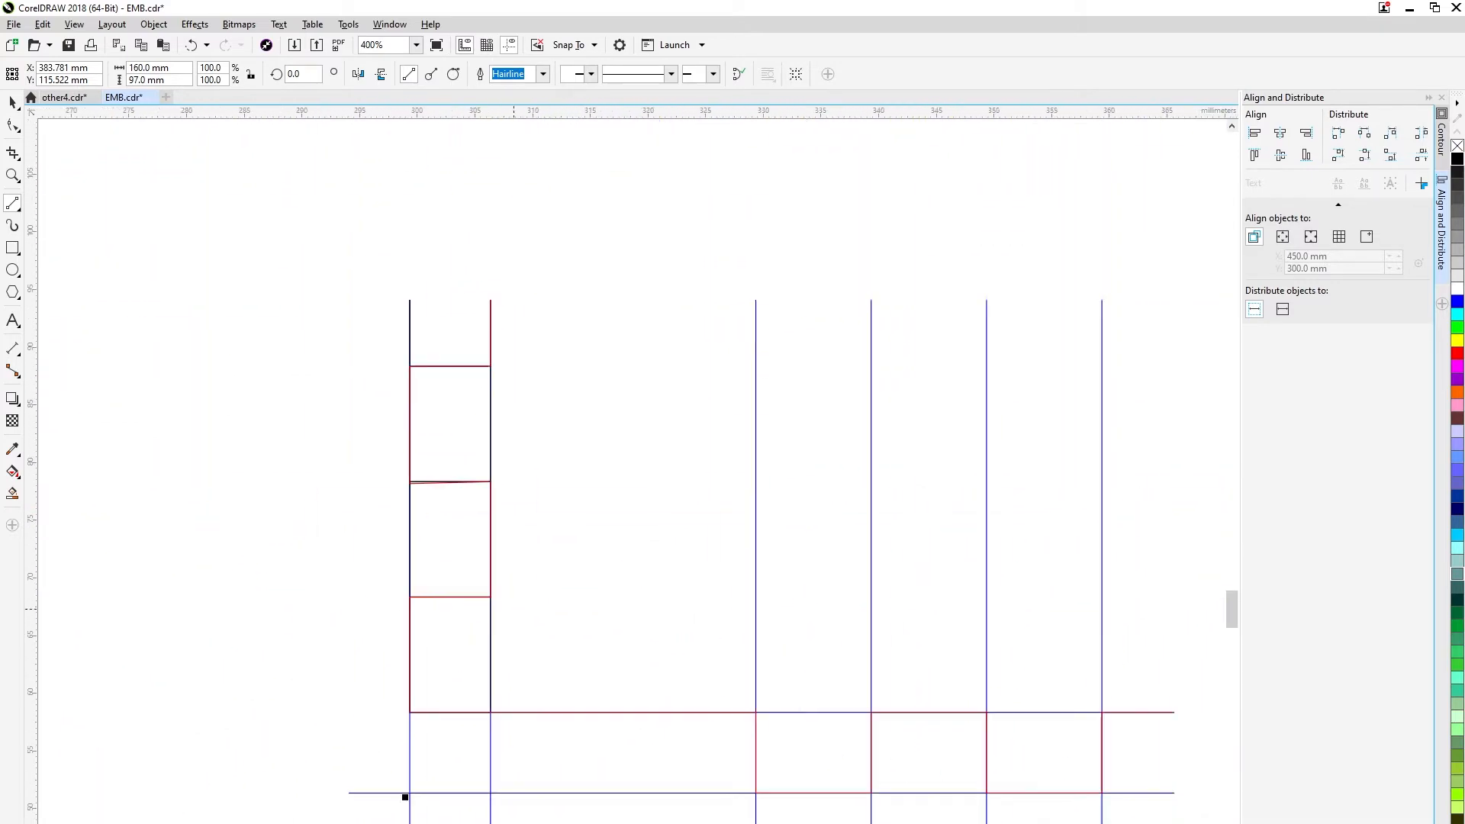
Delete the projected vertical notch lines and the outer offset lines at the ends of the wide panel.
scroll(500, 611, "down", 3)
key("space")
left_click_drag(400, 465, 883, 731)
scroll(925, 610, "down", 1)
mouse_move(793, 589)
left_mouse_down()
mouse_move(338, 581)
mouse_move(346, 601)
left_mouse_up()
key("Escape")
scroll(852, 584, "up", 1)
left_click_drag(908, 498, 522, 509)
key("Delete")
left_click(886, 516)
key("Delete")
scroll(885, 507, "up", 1)
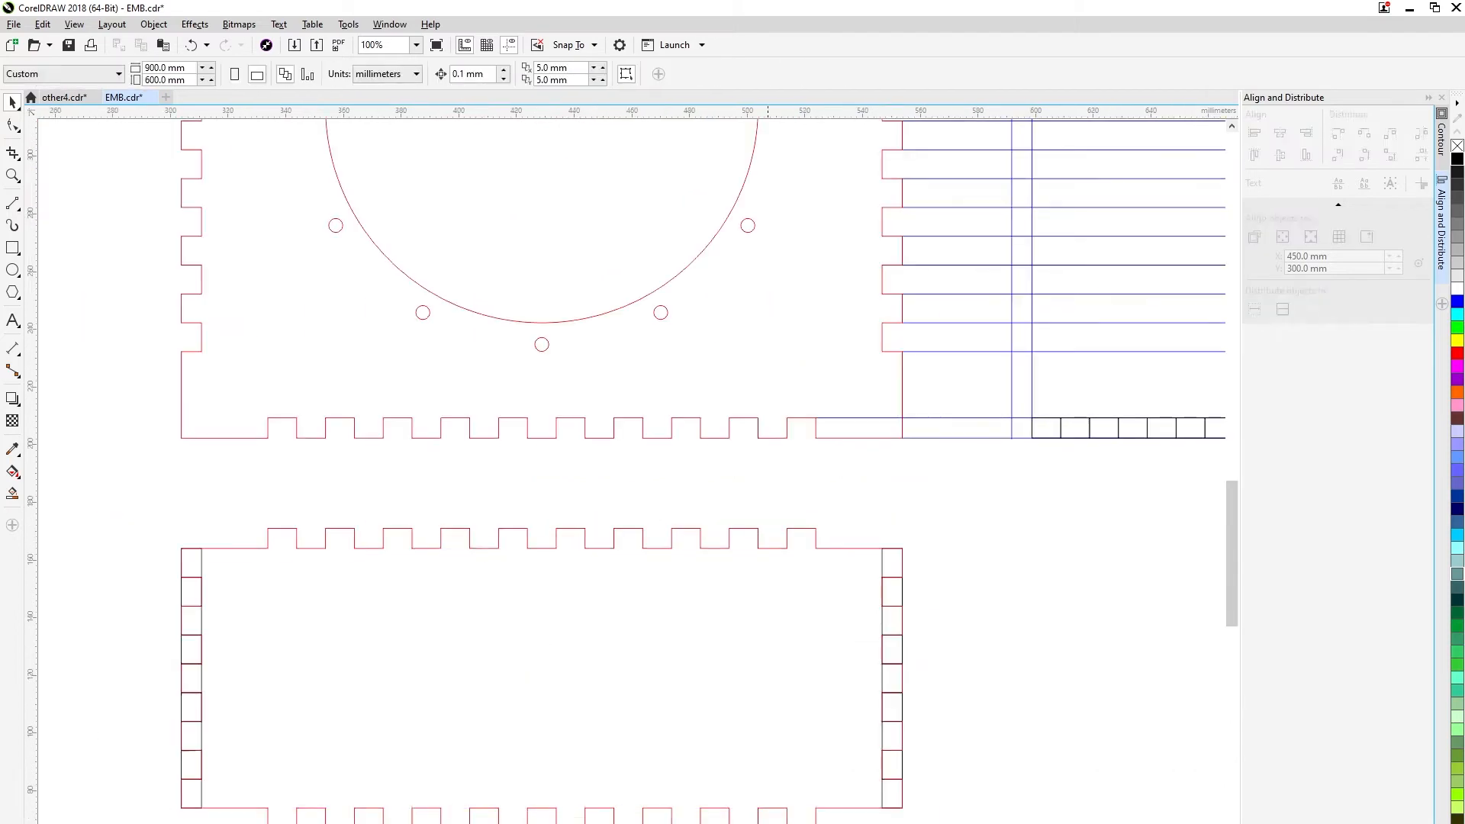
Delete the helper rectangles stacked inside the teeth on the wide panel's right end.
scroll(898, 506, "down", 1)
left_click(916, 492)
key("Delete")
left_click(906, 535)
left_click(916, 548)
key("Delete")
left_click(906, 534)
key("Escape")
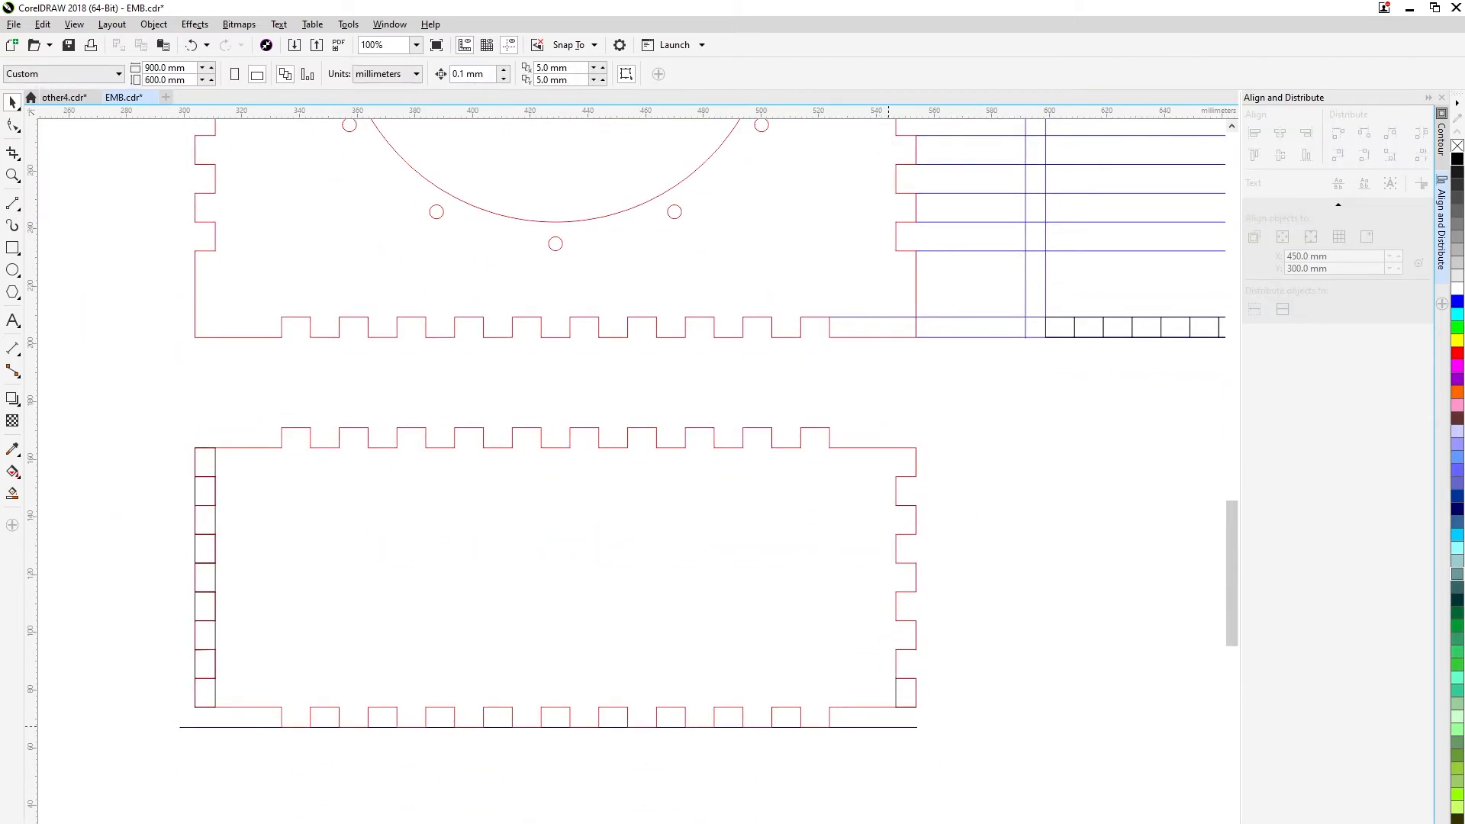
Delete the line beneath the wide panel and the remaining helper rectangles at its ends.
left_click(888, 728)
key("Delete")
scroll(610, 580, "down", 1)
scroll(432, 574, "up", 1)
left_click(374, 663)
key("Delete")
key("Delete")
Move the complete wide panel outline slightly closer beneath the toothed panel and save the drawing.
left_click_drag(336, 393, 1177, 757)
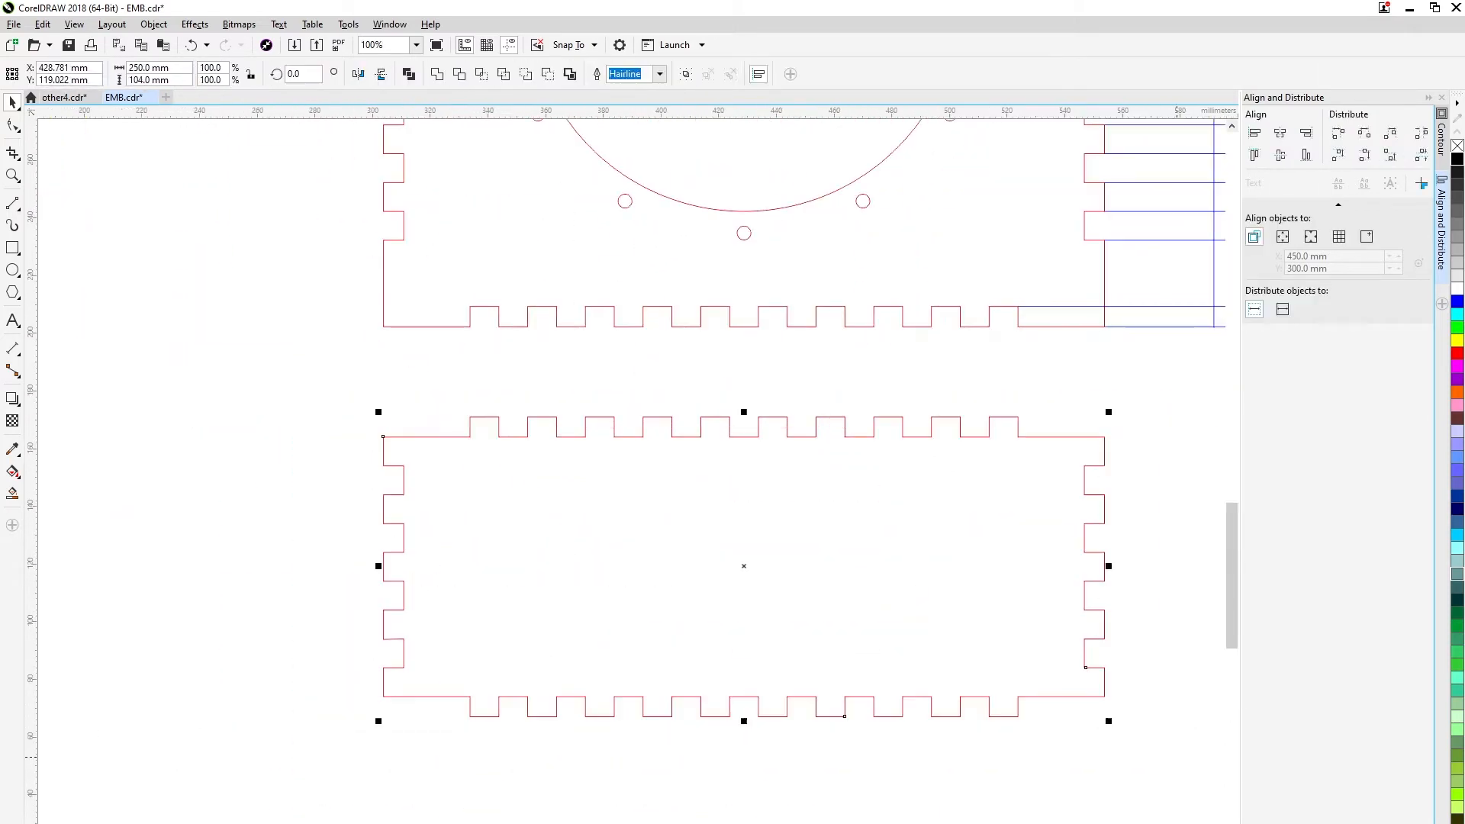
scroll(481, 423, "up", 1)
left_click_drag(459, 411, 459, 190)
scroll(479, 212, "down", 2)
left_click_drag(374, 545, 377, 591)
key("Escape")
scroll(379, 595, "down", 1)
scroll(582, 342, "up", 1)
key("ctrl+s")
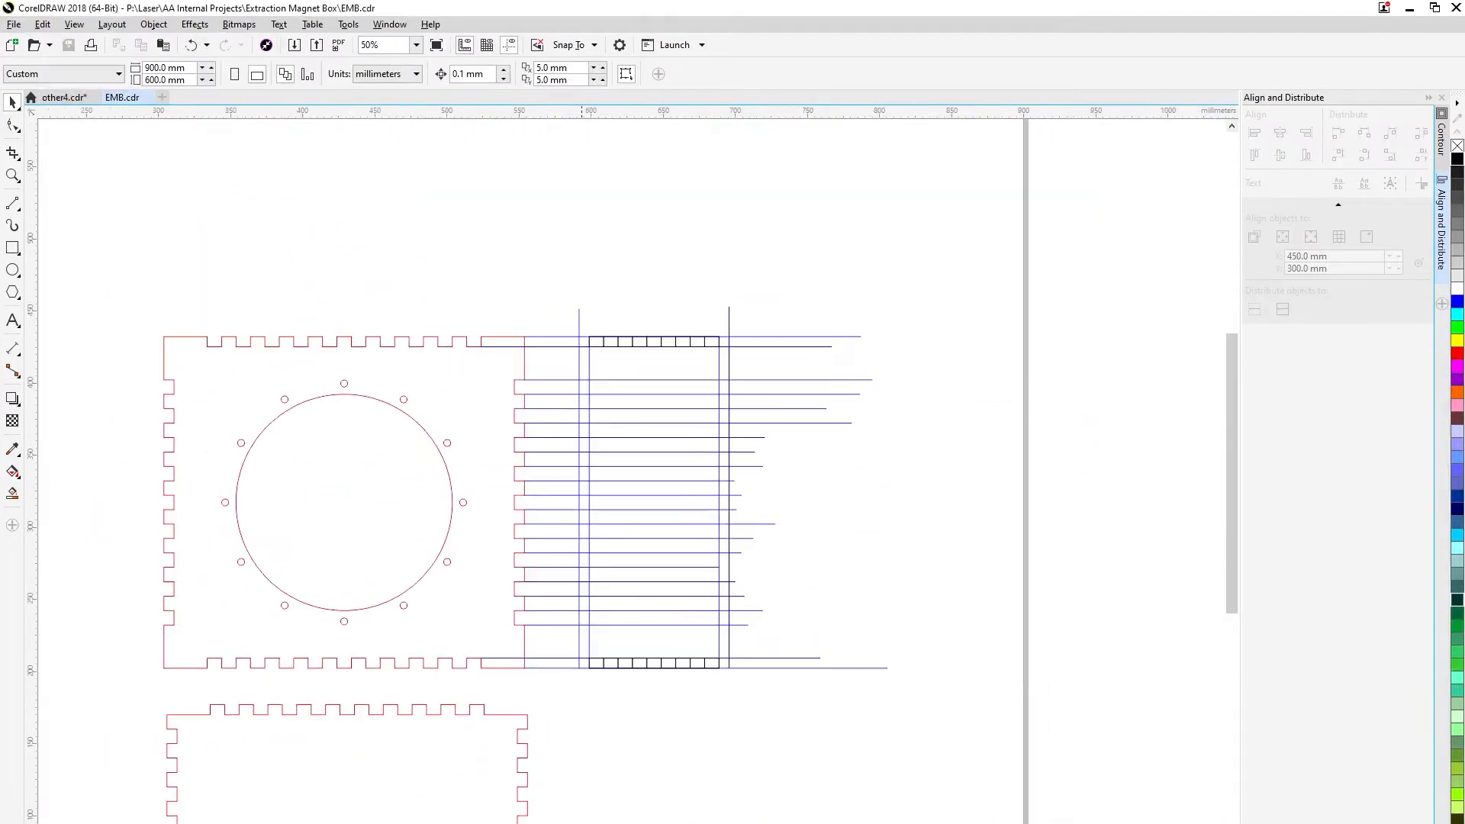
Trace the narrow panel's lower left 7 mm step and its first 10 mm lower teeth, undoing the misaligned last segment.
scroll(601, 664, "up", 1)
left_click_drag(555, 585, 576, 585)
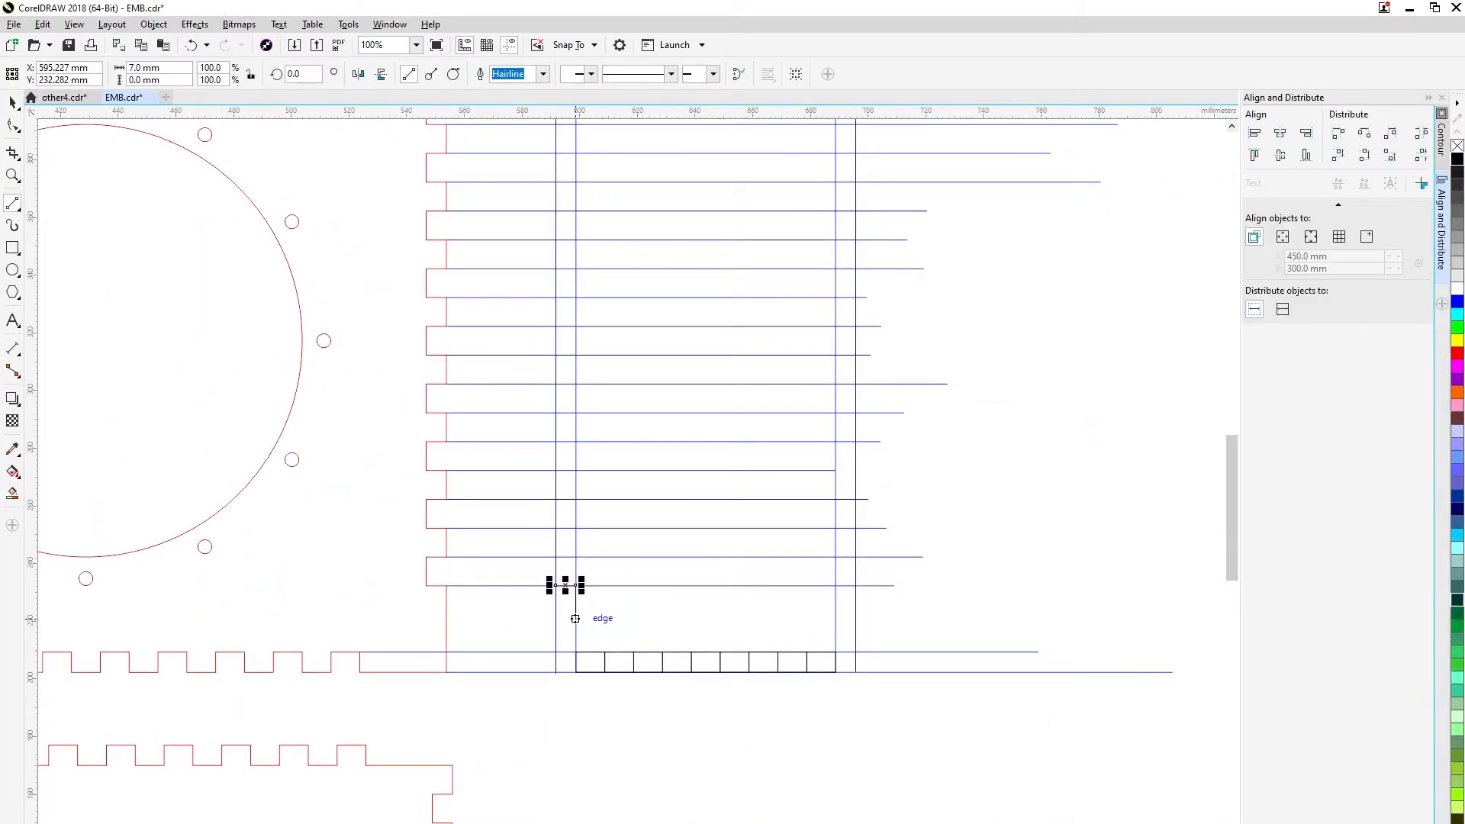
left_click_drag(575, 652, 605, 653)
scroll(637, 749, "up", 2)
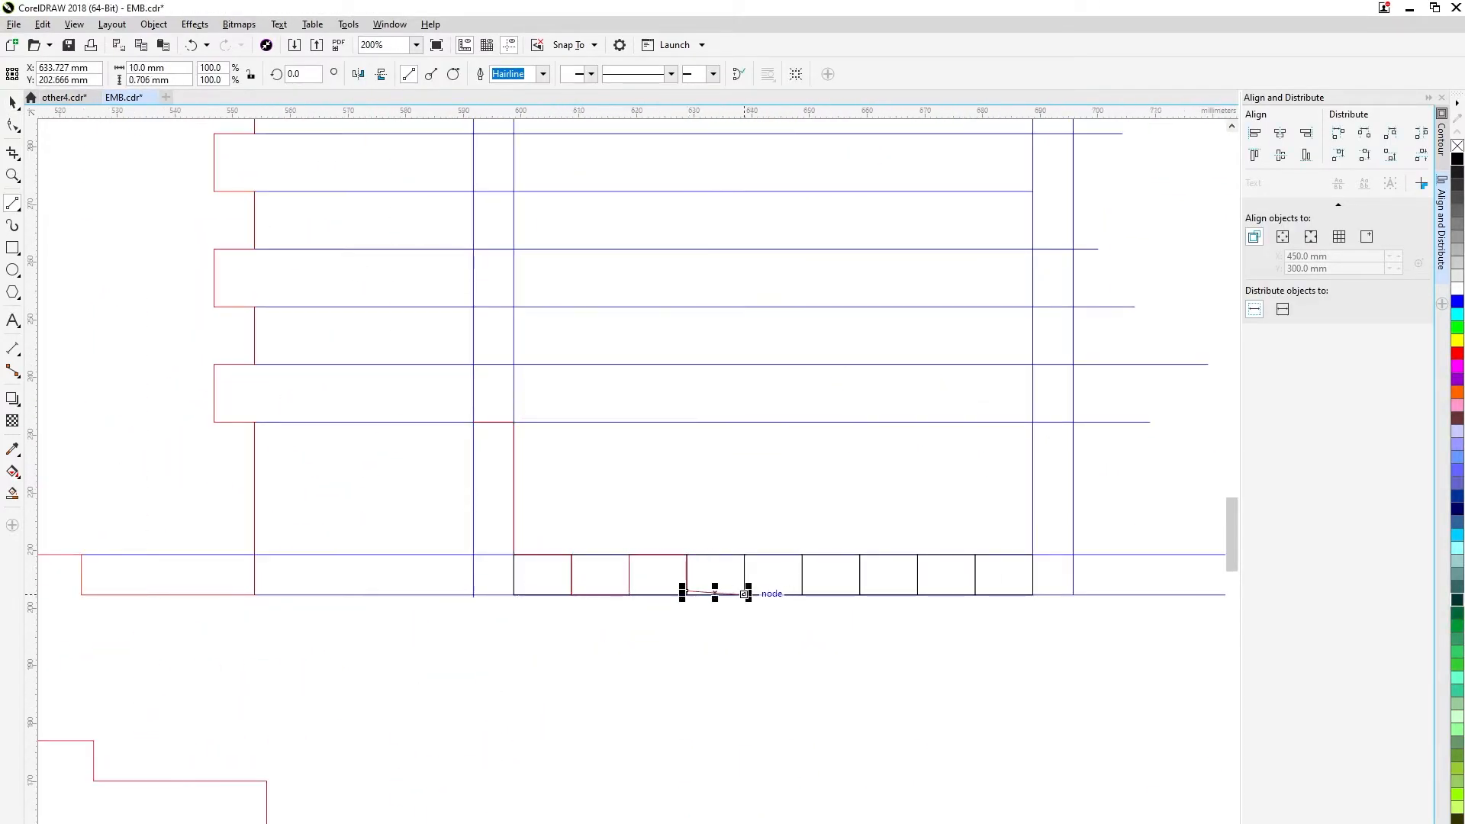
key("ctrl+z")
Continue the narrow panel's lower teeth rightward, then trace up to the lowest notch line and 7 mm outward.
scroll(744, 594, "up", 2)
left_click_drag(910, 571, 907, 571)
left_click_drag(906, 571, 1021, 571)
left_click_drag(1021, 571, 1022, 490)
left_click_drag(1022, 490, 457, 586)
left_click_drag(456, 586, 571, 586)
left_click_drag(571, 586, 571, 667)
left_click_drag(572, 667, 660, 663)
left_click_drag(814, 374, 802, 321)
left_click_drag(802, 321, 883, 321)
Move the projected horizontal notch lines rightward so that they clear the toothed panel's right edge.
scroll(885, 319, "down", 2)
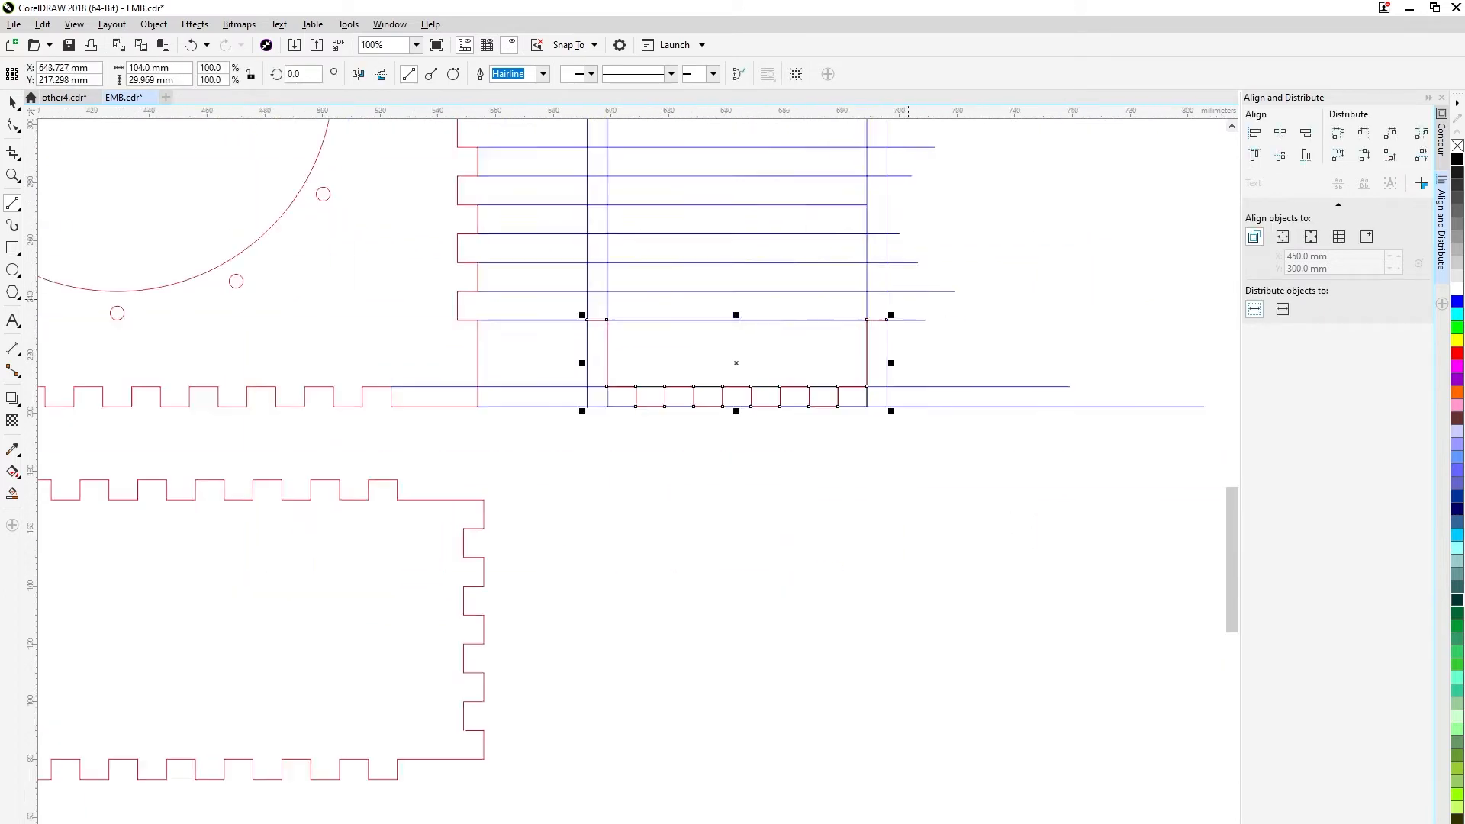
scroll(754, 727, "down", 1)
key("space")
left_click_drag(660, 541, 627, 220)
key("Right")
key("Right")
key("Right")
key("Right")
key("Right")
key("Right")
key("space")
scroll(691, 526, "up", 2)
scroll(625, 523, "down", 2)
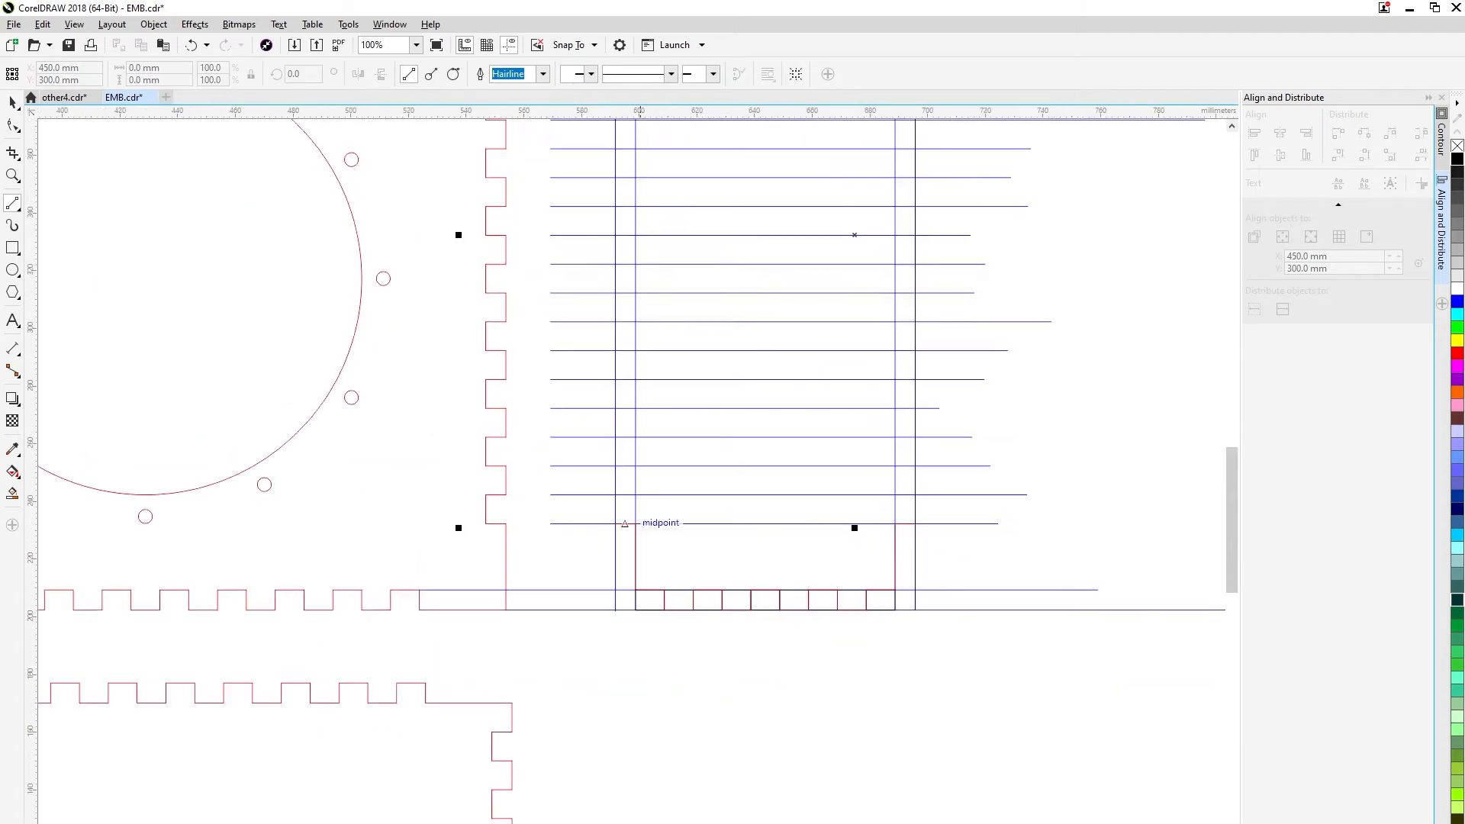
Trace the lower 7 mm deep teeth up the narrow panel's right side between the two vertical lines.
scroll(771, 511, "up", 2)
left_click_drag(769, 562, 728, 503)
left_click_drag(728, 503, 728, 447)
left_click_drag(728, 447, 768, 447)
left_click_drag(768, 446, 782, 618)
left_click(741, 502)
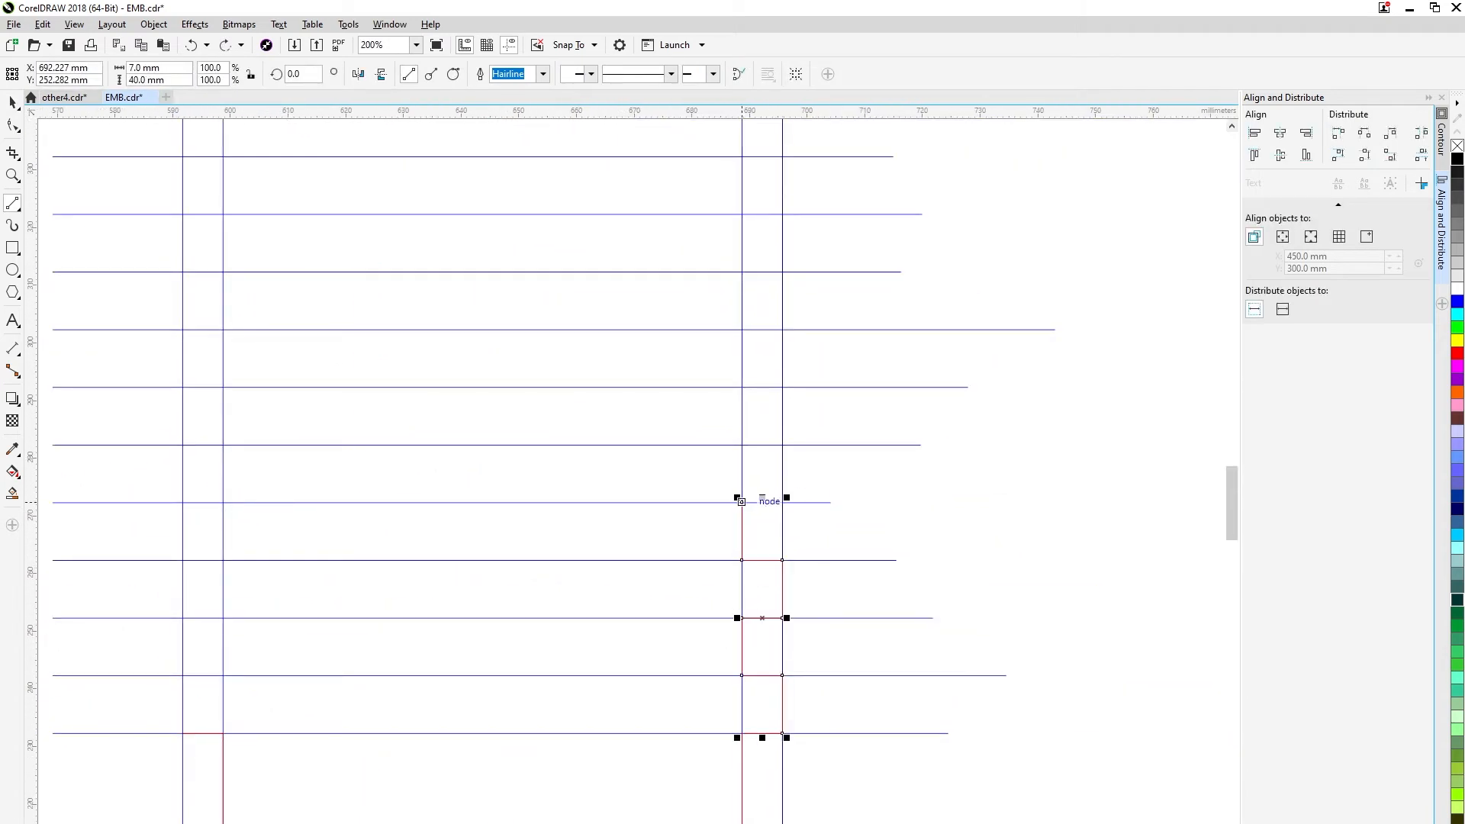
left_click_drag(782, 502, 782, 445)
left_click_drag(782, 445, 742, 444)
left_click_drag(742, 445, 742, 387)
left_click_drag(741, 387, 782, 387)
left_click_drag(782, 387, 807, 633)
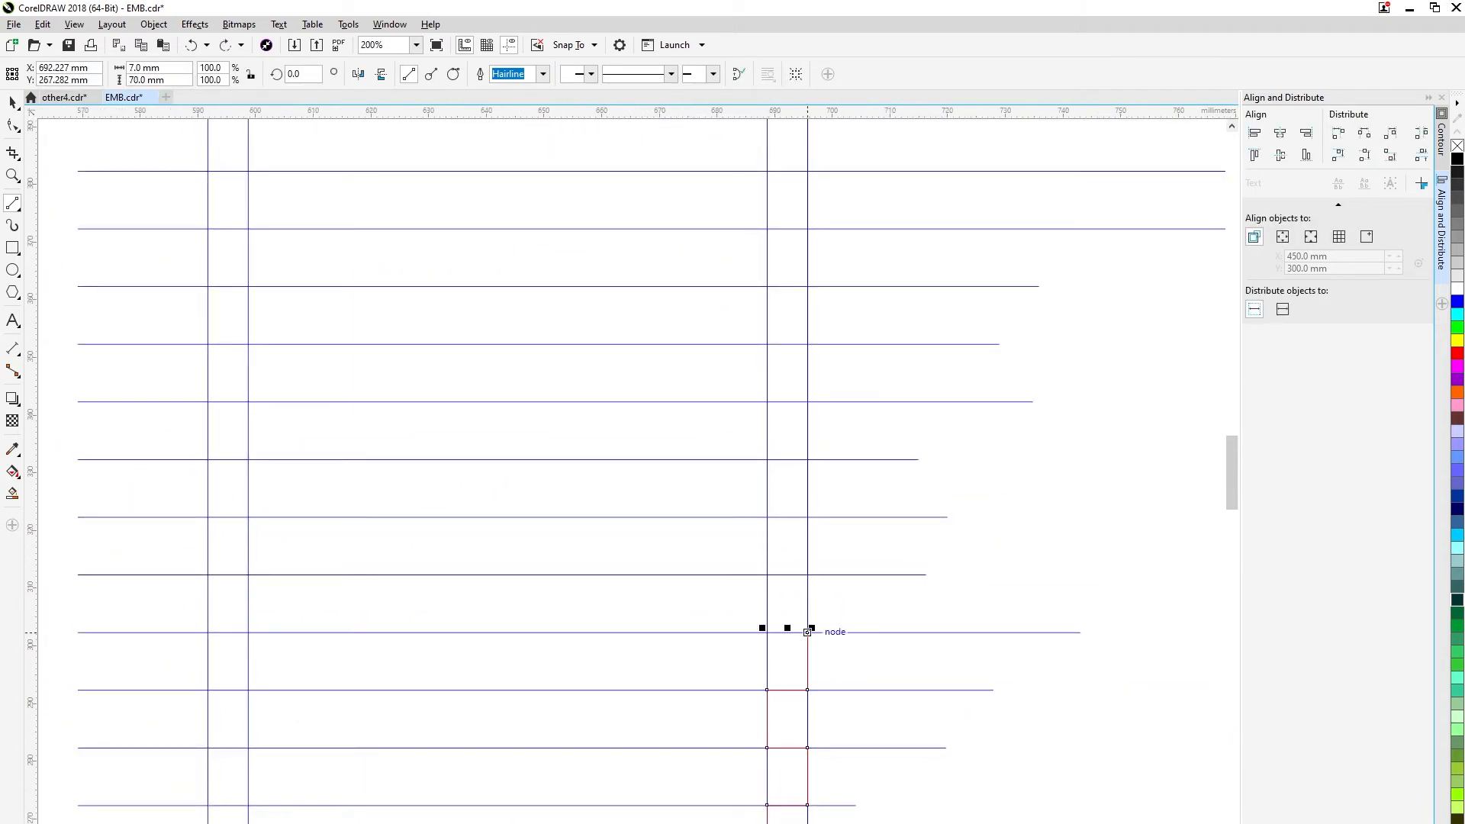
Continue the toothed outline up through the middle of the narrow panel's right side.
left_click_drag(807, 574, 808, 517)
mouse_move(807, 518)
left_mouse_down()
mouse_move(766, 517)
mouse_move(767, 402)
mouse_move(847, 402)
left_mouse_up()
scroll(767, 517, "up", 1)
left_click_drag(847, 402, 812, 761)
mouse_move(731, 529)
left_mouse_down()
mouse_move(811, 530)
mouse_move(824, 778)
left_mouse_up()
left_click_drag(825, 778, 825, 663)
mouse_move(824, 662)
left_mouse_down()
mouse_move(743, 662)
mouse_move(743, 547)
left_mouse_up()
left_click_drag(743, 547, 824, 547)
Trace the uppermost right teeth and continue the outline straight up to the narrow panel's upper right corner.
scroll(825, 547, "down", 1)
left_click_drag(824, 547, 807, 710)
left_click_drag(807, 709, 808, 657)
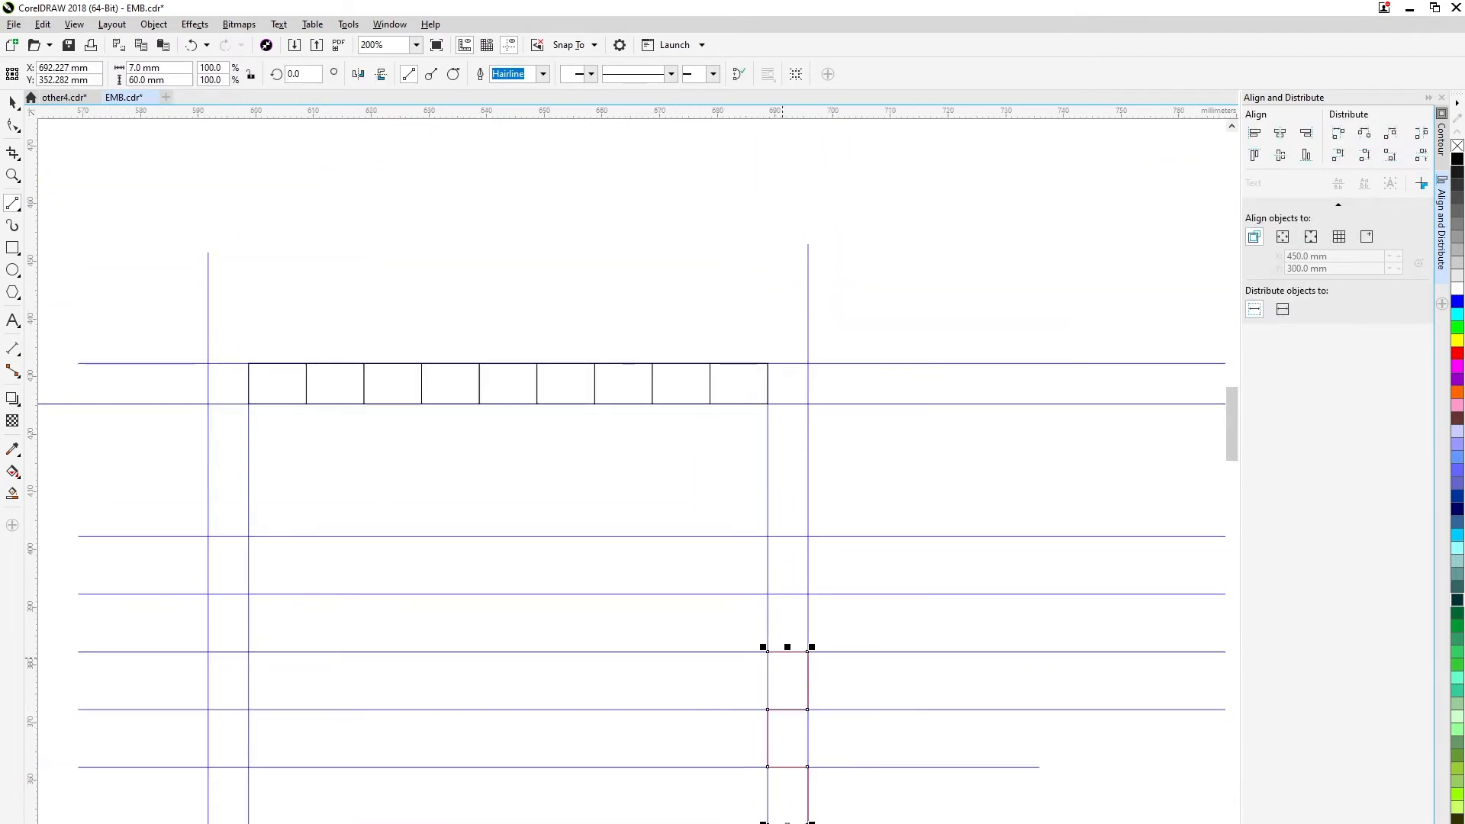
scroll(808, 537, "up", 1)
left_click_drag(808, 593, 728, 530)
left_click_drag(727, 530, 728, 266)
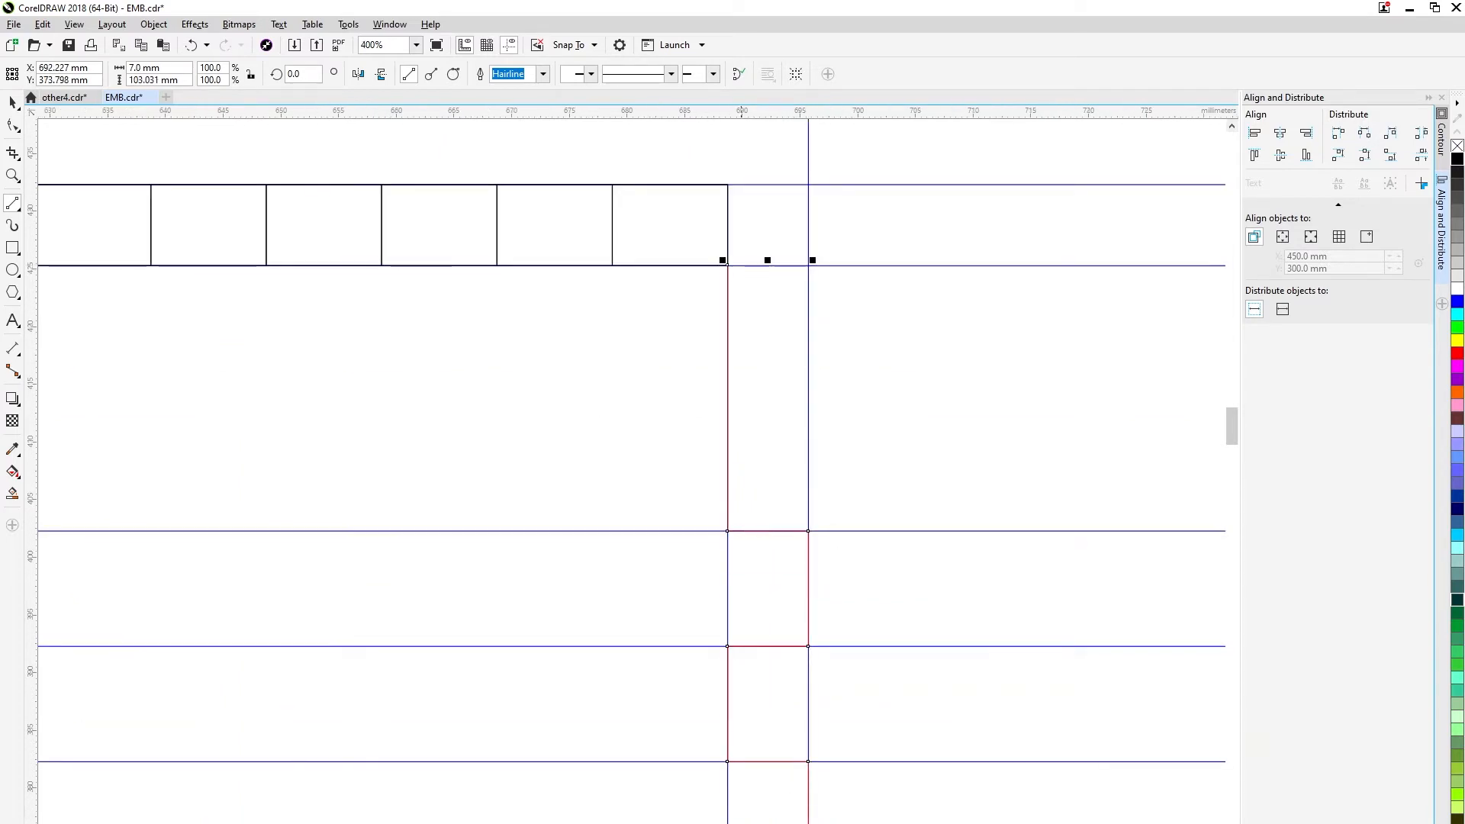
Trace the 10 mm upper teeth leftward across the narrow panel and down to the left side's first notch line.
left_click_drag(612, 219, 612, 185)
left_click_drag(612, 195, 848, 242)
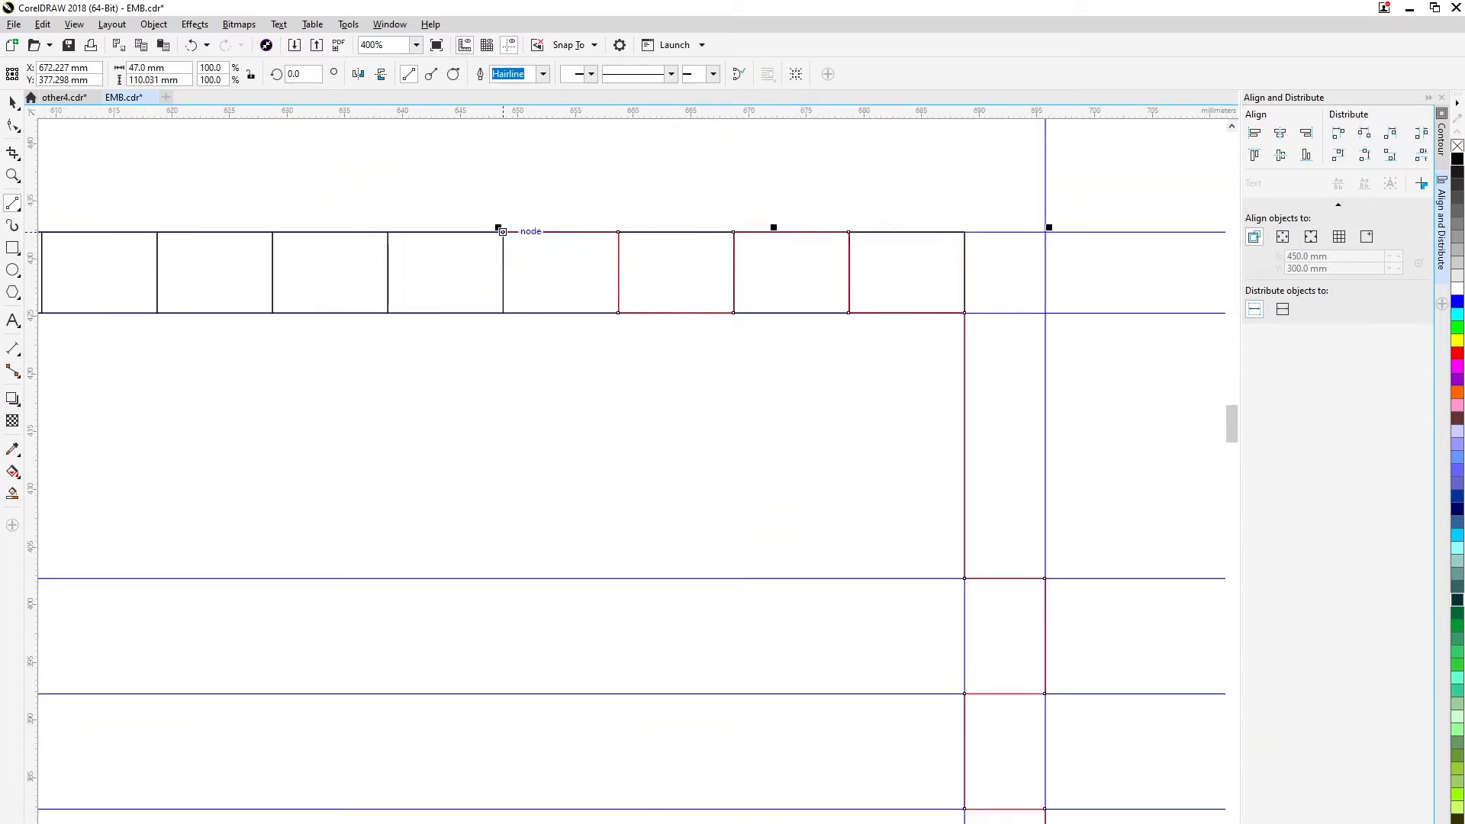
left_click_drag(387, 231, 273, 231)
scroll(272, 231, "down", 1)
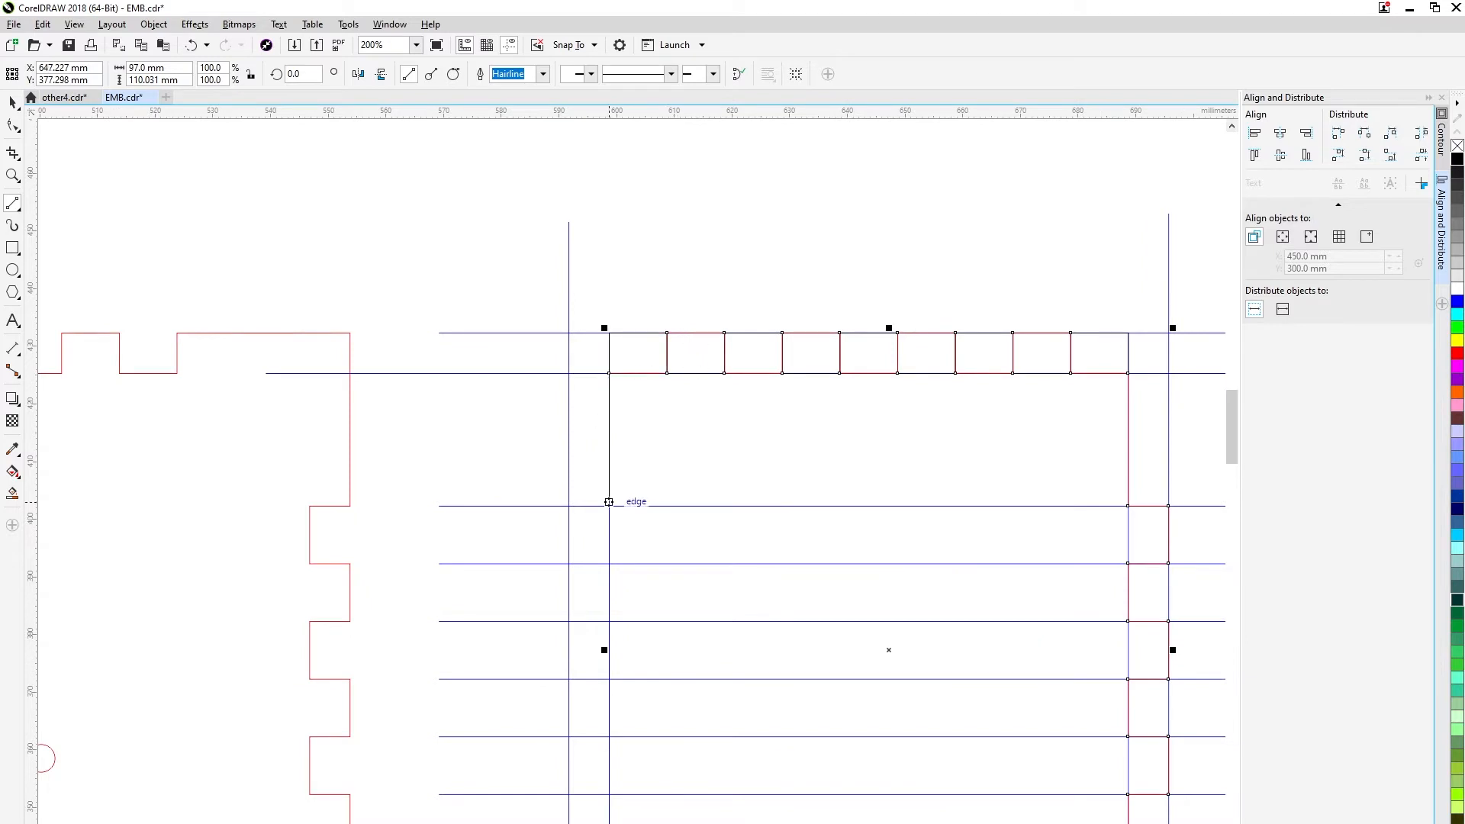
left_click_drag(609, 502, 609, 505)
Trace the upper 7 mm deep teeth down the narrow panel's left side.
scroll(609, 506, "up", 2)
left_click_drag(618, 399, 458, 399)
left_click_drag(458, 399, 458, 631)
scroll(618, 631, "down", 2)
left_click_drag(458, 631, 623, 587)
left_click_drag(622, 588, 593, 374)
left_click_drag(593, 374, 593, 431)
left_click_drag(593, 431, 552, 431)
left_click_drag(553, 547, 553, 604)
left_click_drag(552, 604, 593, 605)
left_click_drag(610, 657, 628, 361)
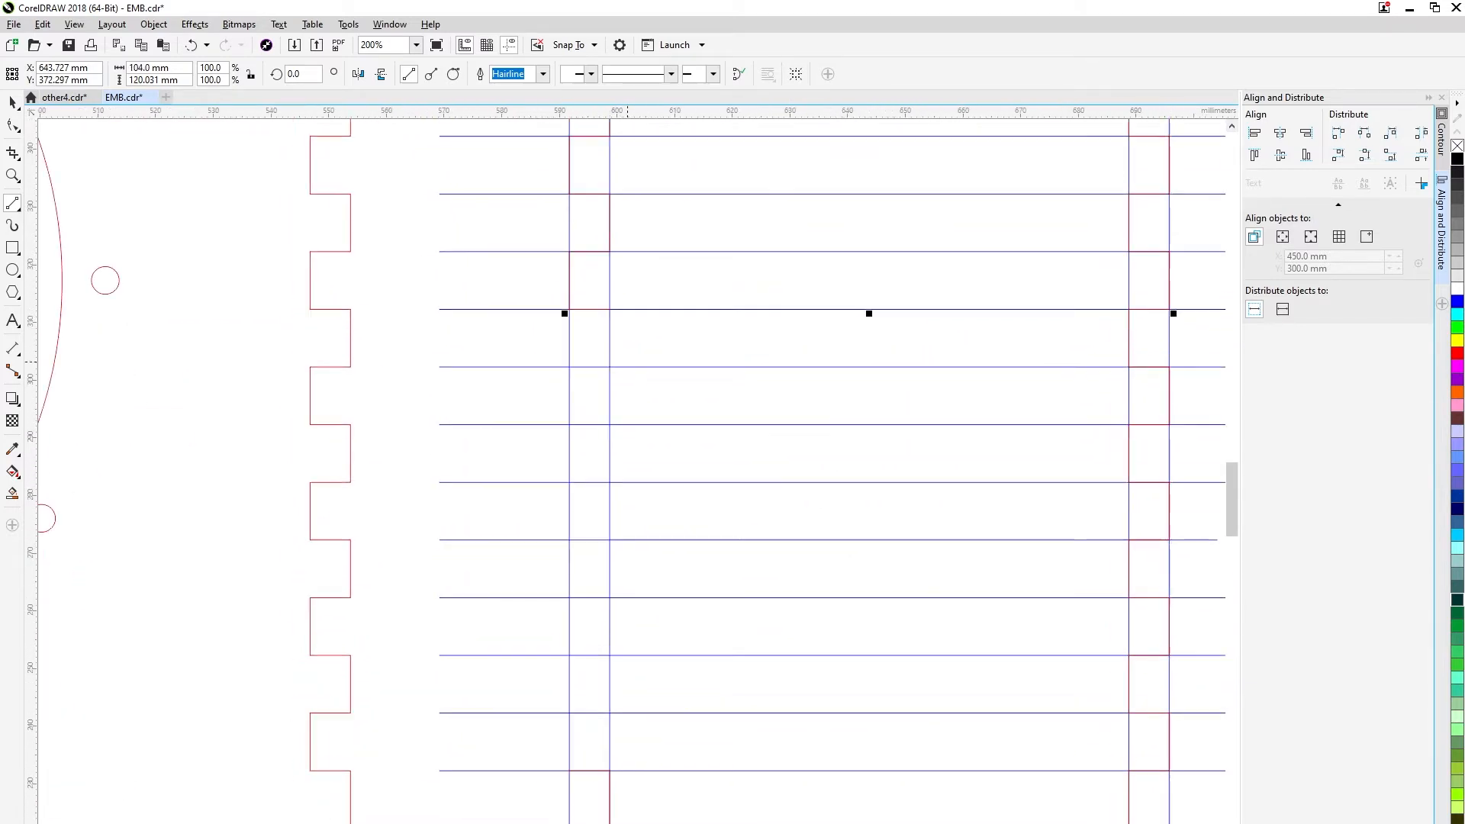
Trace the remaining left teeth down to the outline's starting point and finish the narrow panel outline.
left_click_drag(604, 597, 569, 654)
left_click_drag(570, 761, 570, 771)
left_click_drag(569, 771, 124, 576)
key("space")
key("Escape")
Try to delete the horizontal notch lines crossing the narrow panel as one enclosed selection.
scroll(152, 580, "up", 1)
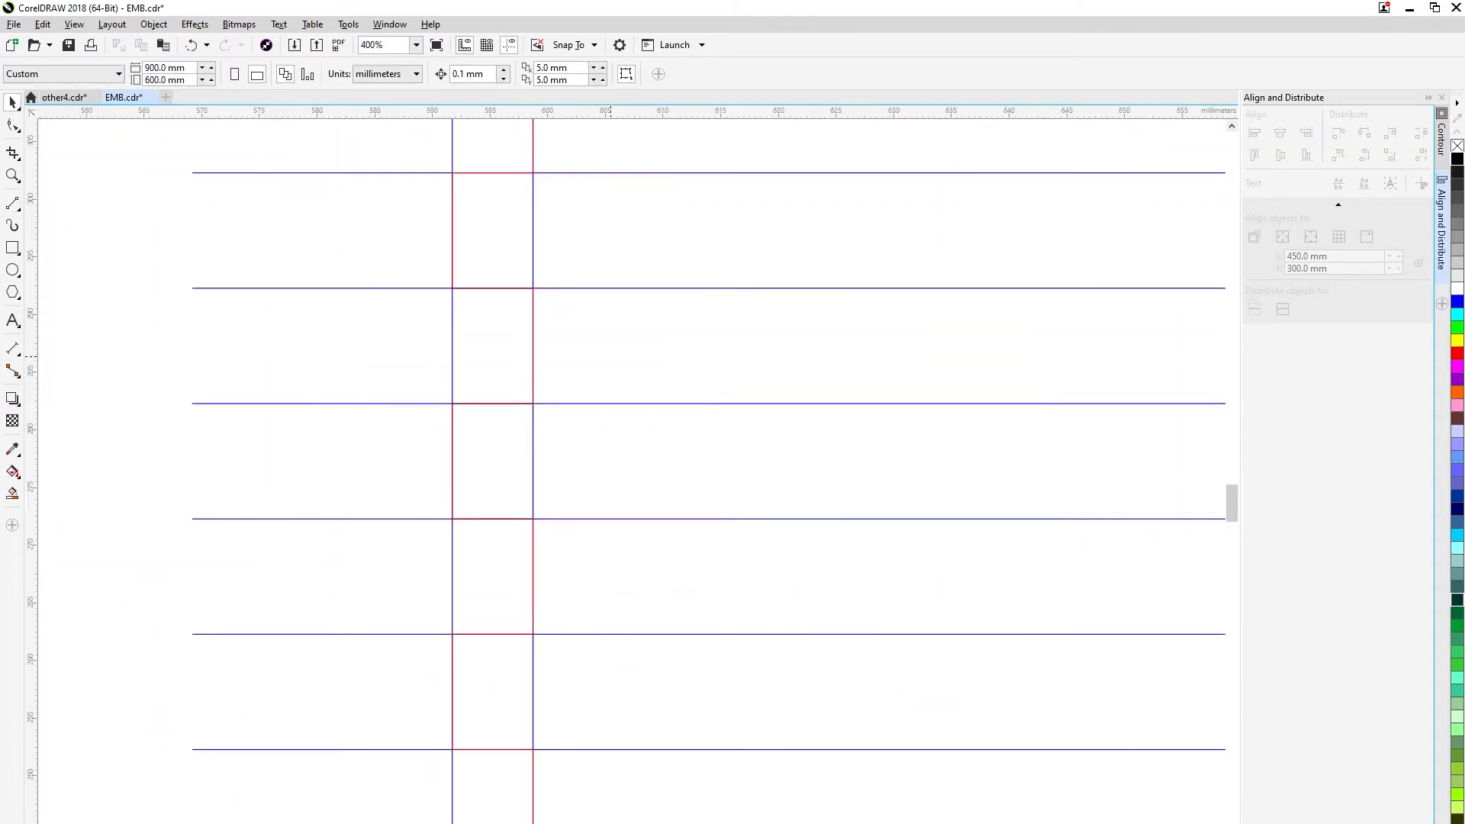
left_click_drag(534, 229, 550, 725)
left_click_drag(879, 728, 879, 229)
scroll(658, 569, "down", 3)
left_click_drag(487, 332, 862, 691)
key("Delete")
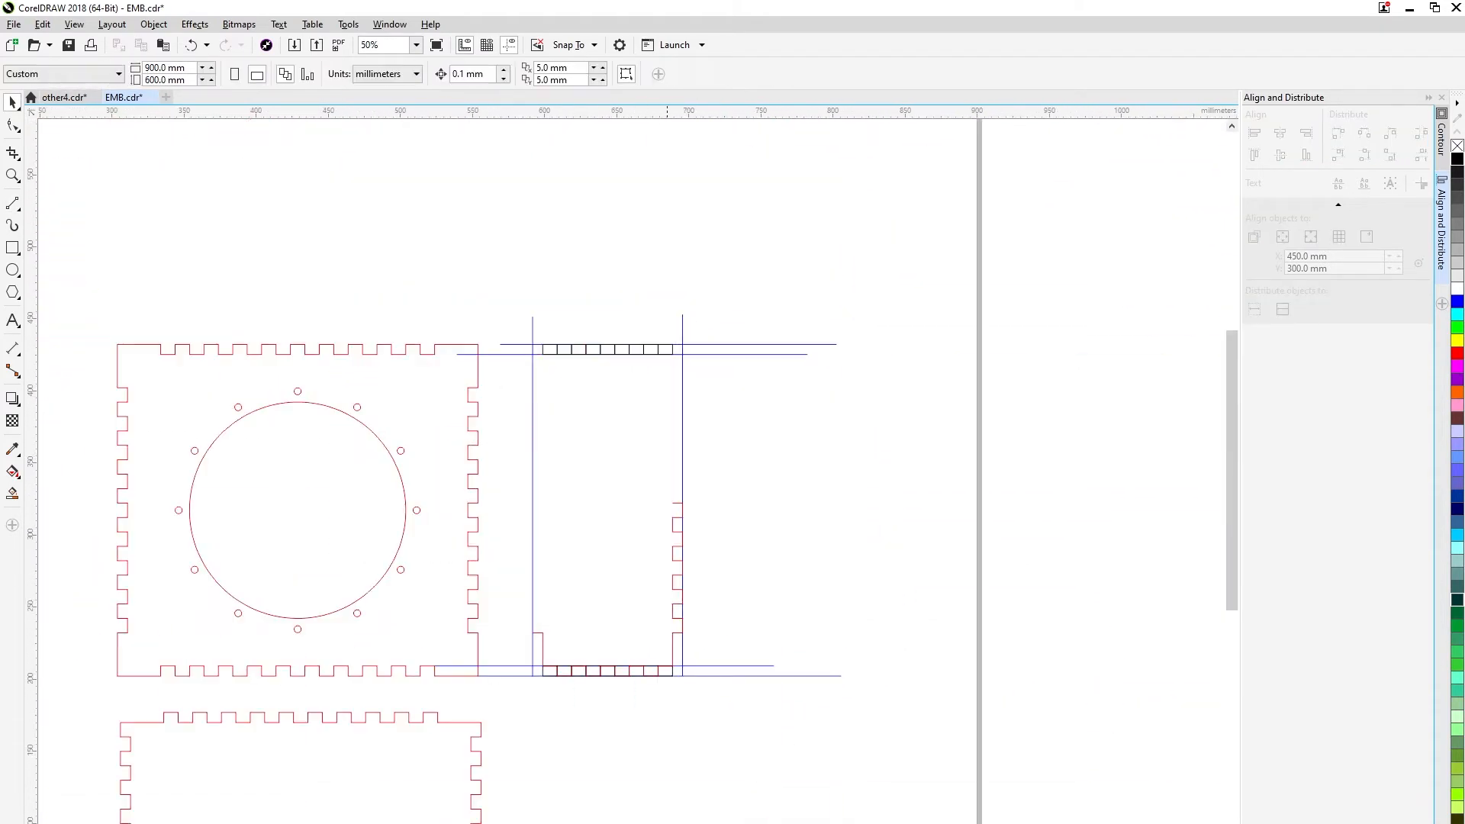
key("ctrl+z")
key("Escape")
Delete the remaining projected horizontal lines and vertical construction lines around the narrow panel.
left_click(557, 574, "shift")
key("Delete")
scroll(671, 588, "up", 2)
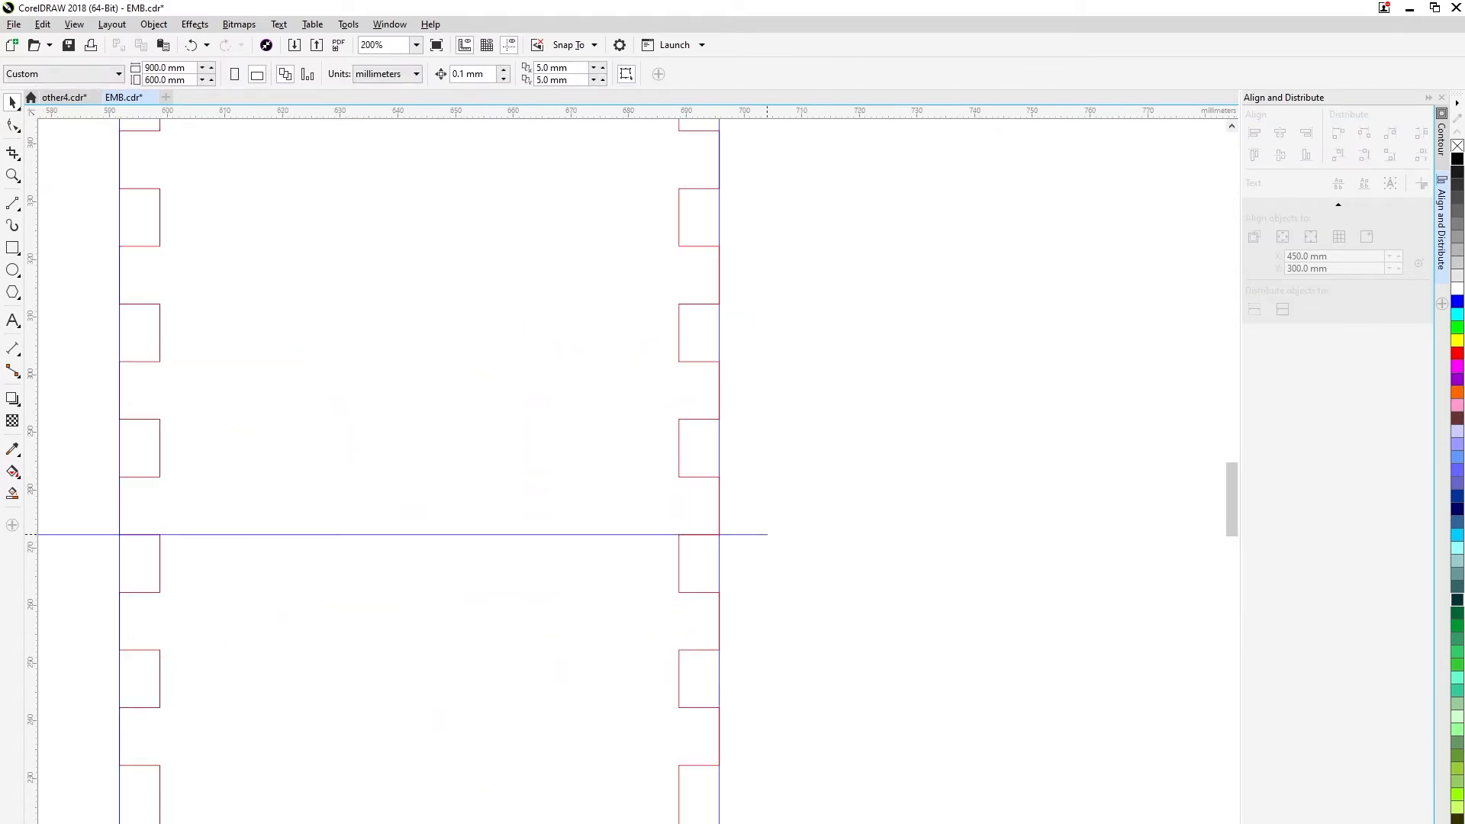
key("Delete")
scroll(725, 522, "down", 2)
left_click(570, 605)
key("Delete")
Delete the helper rectangles along the narrow panel's lower and upper teeth.
scroll(592, 623, "up", 1)
left_click(627, 617)
left_click(815, 627)
key("Delete")
scroll(749, 270, "up", 2)
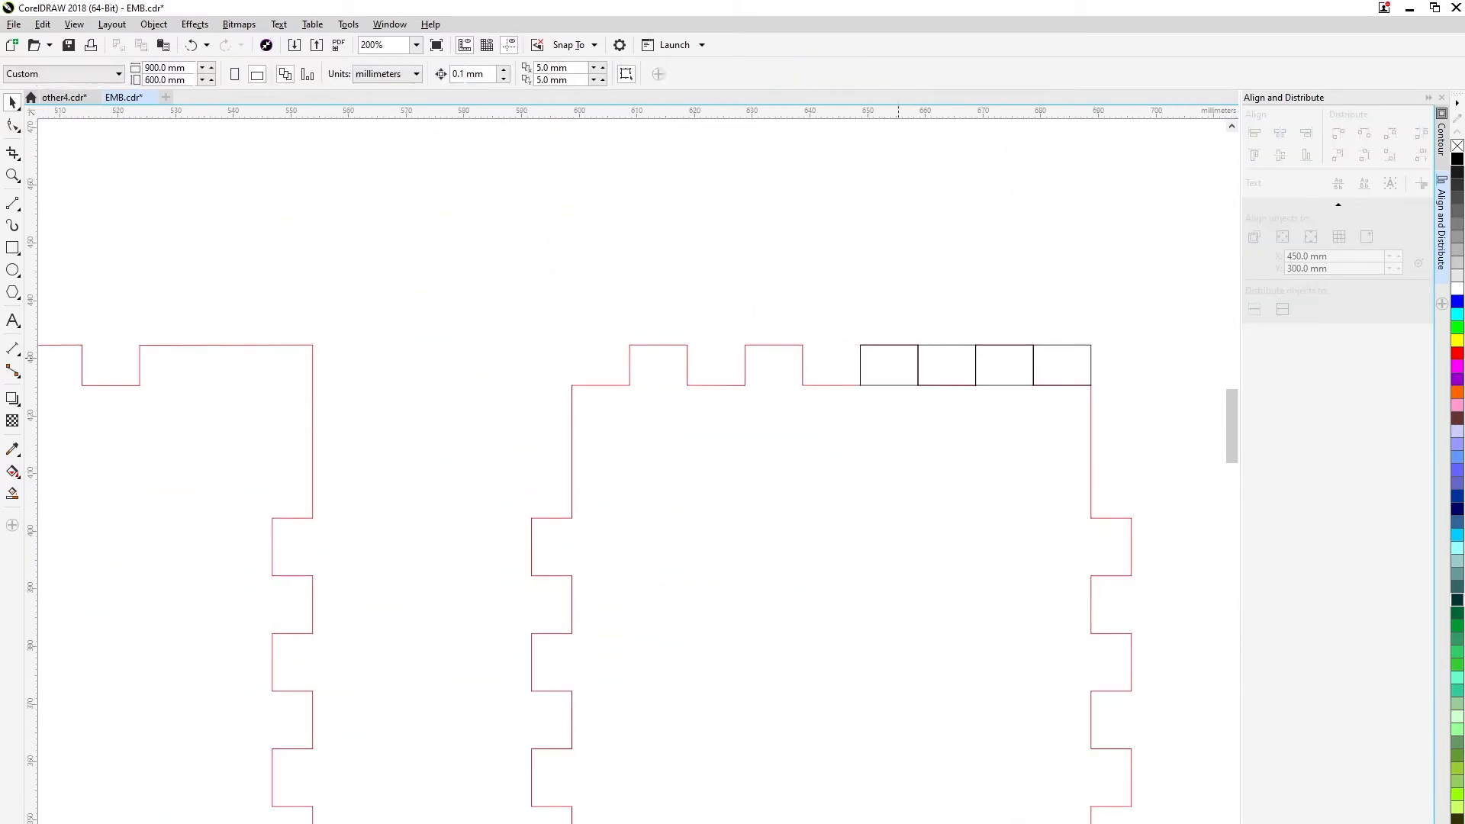
Group the narrow panel outline and snap it against the toothed panel's right edge so their teeth interlock.
scroll(912, 251, "down", 2)
left_click_drag(786, 240, 1023, 634)
key("ctrl+g")
scroll(819, 322, "up", 1)
left_click_drag(811, 290, 717, 293)
scroll(720, 292, "up", 2)
left_click_drag(707, 295, 565, 285)
scroll(688, 316, "down", 3)
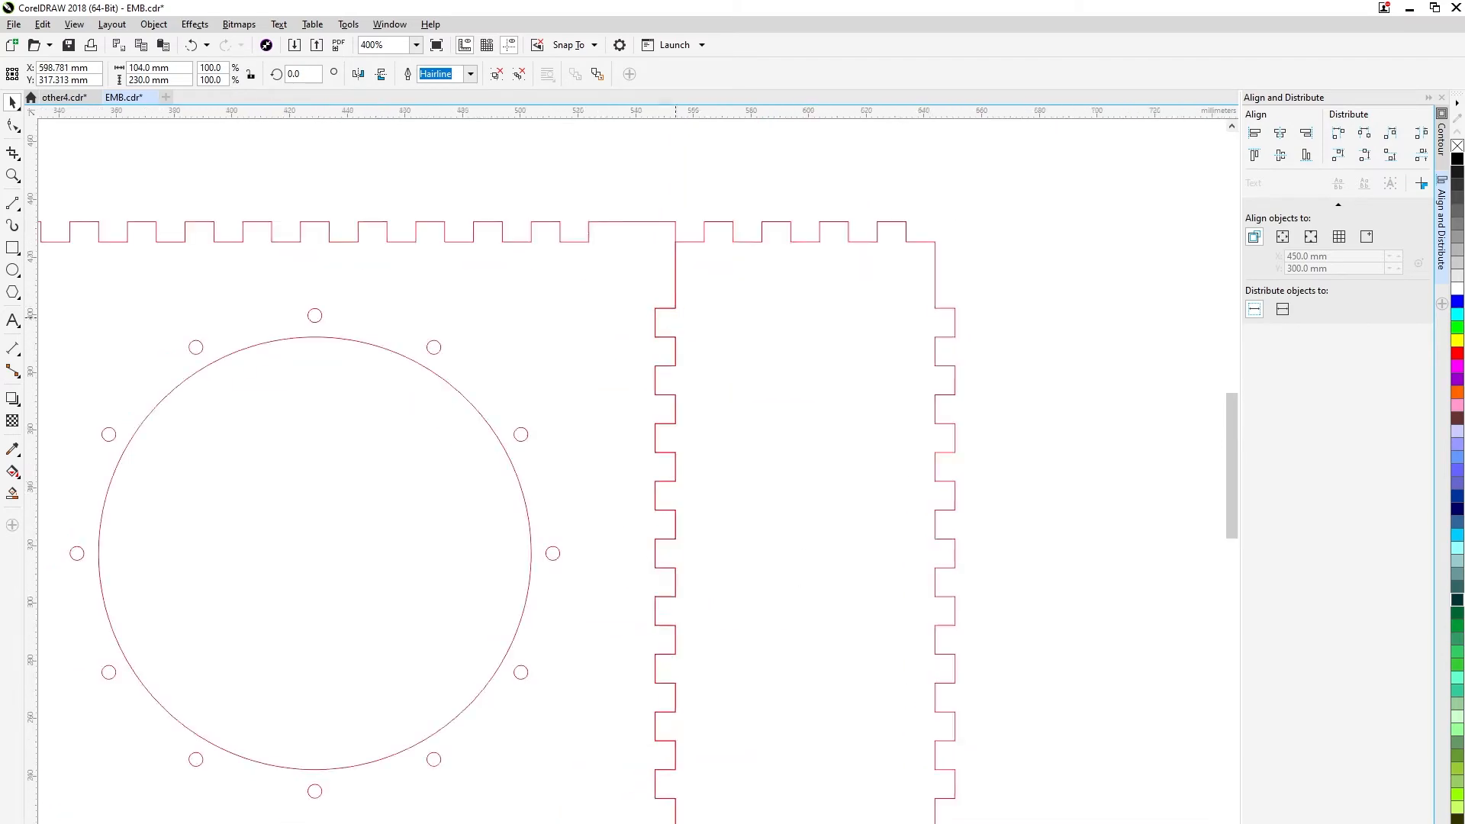
Rotate the wide panel 90 degrees and snap it against the narrow panel's lower teeth to check the fit.
left_click(533, 539)
double_click(300, 74)
type("90")
key("Return")
left_click_drag(469, 432, 725, 516)
scroll(725, 521, "up", 2)
left_click_drag(638, 461, 579, 360)
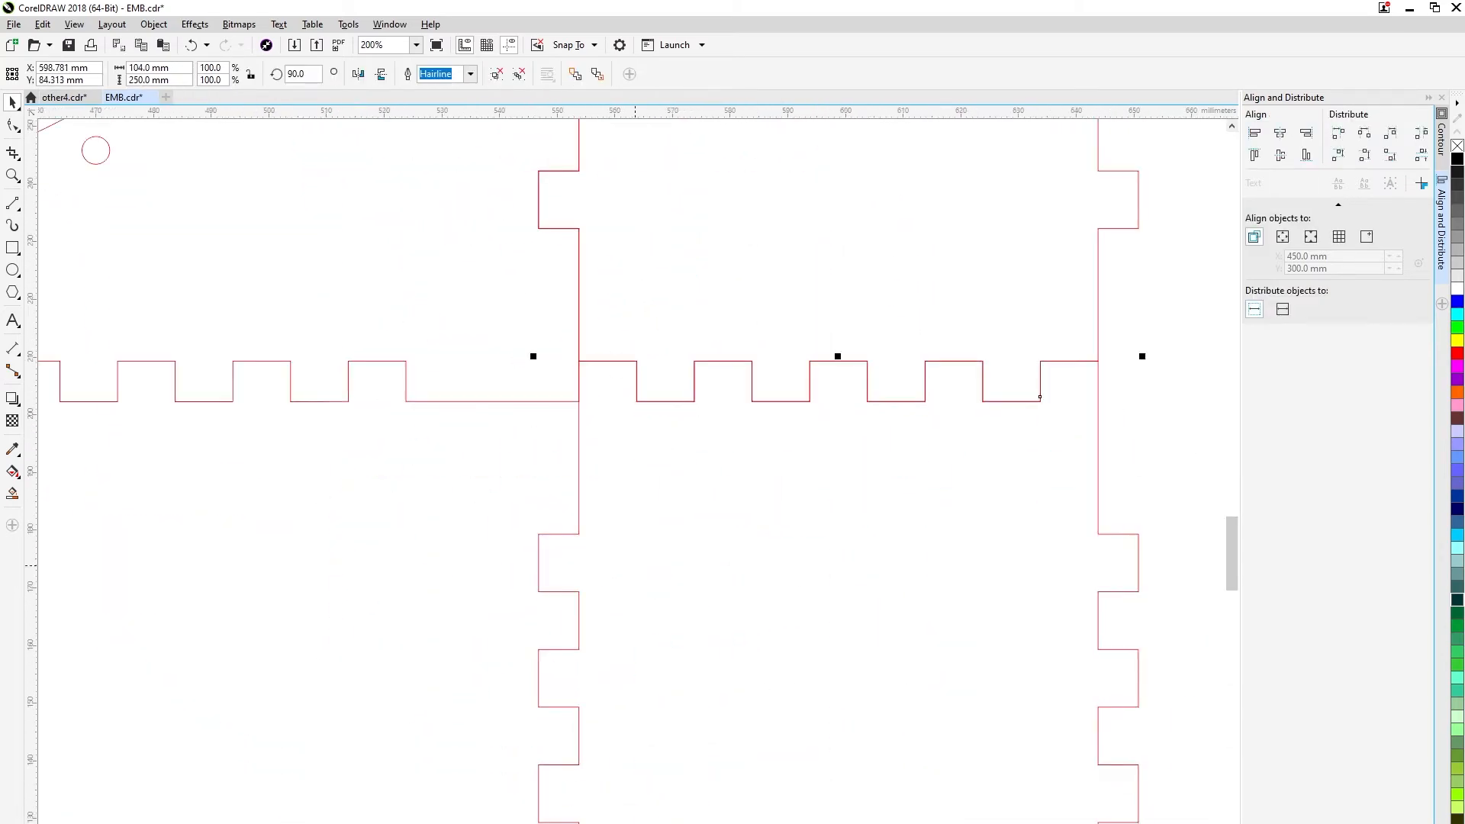
Return the wide panel to horizontal and snap it against the toothed panel's lower edge to check the fit.
scroll(642, 541, "down", 2)
left_click(628, 585)
left_click_drag(756, 521, 744, 813)
scroll(704, 673, "up", 1)
left_click_drag(697, 664, 461, 325)
left_click(509, 373)
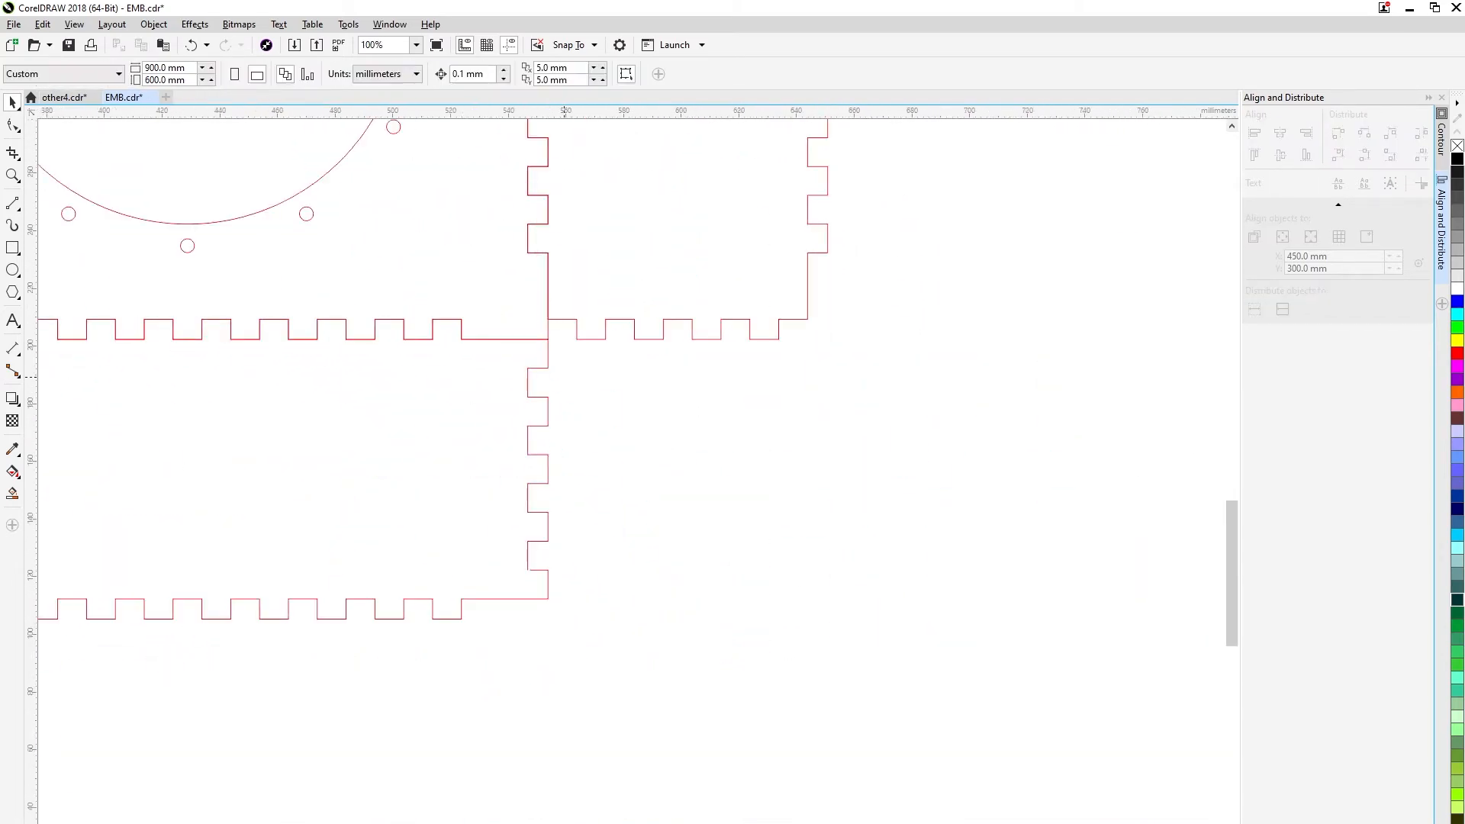
Move the wide panel down clear of the toothed panel and place a duplicate beneath it.
scroll(522, 353, "down", 1)
left_click_drag(488, 215, 572, 406)
left_click_drag(503, 634, 513, 814)
right_click(514, 813)
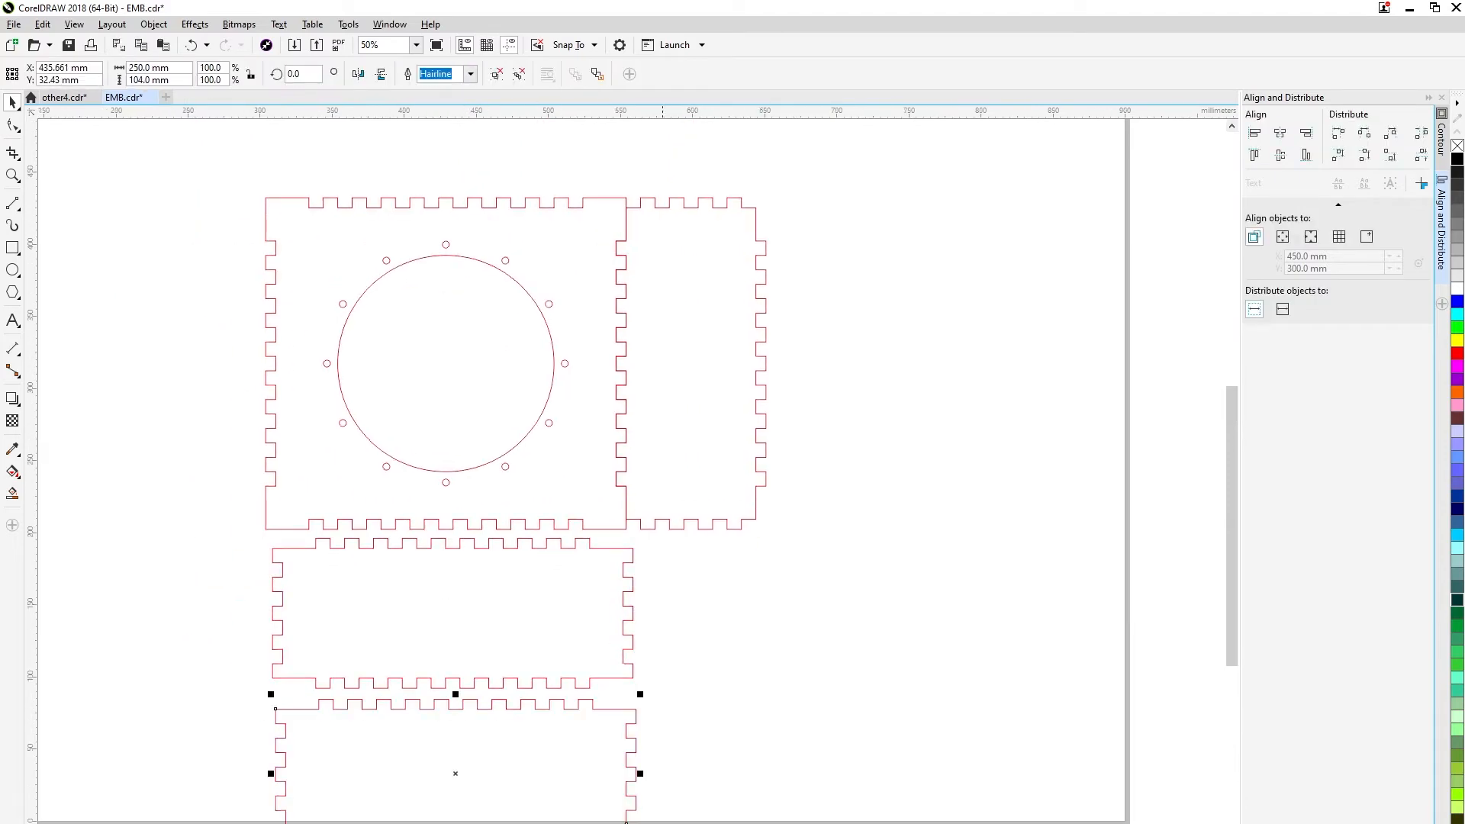